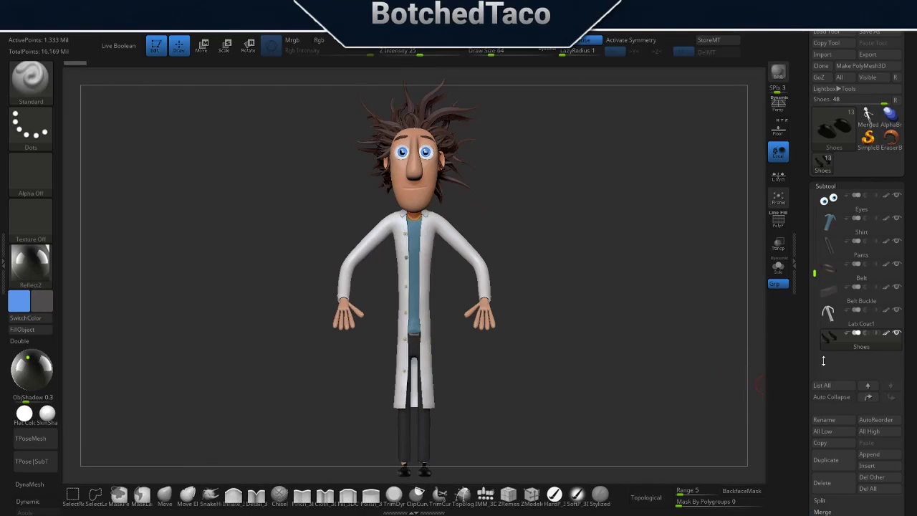
Turn off visibility for the Lab Coat and Shirt subtools, leaving the character bare-chested.
{"action": "left_click", "coordinate": [897, 310]}
{"action": "mouse_move", "coordinate": [860, 313]}
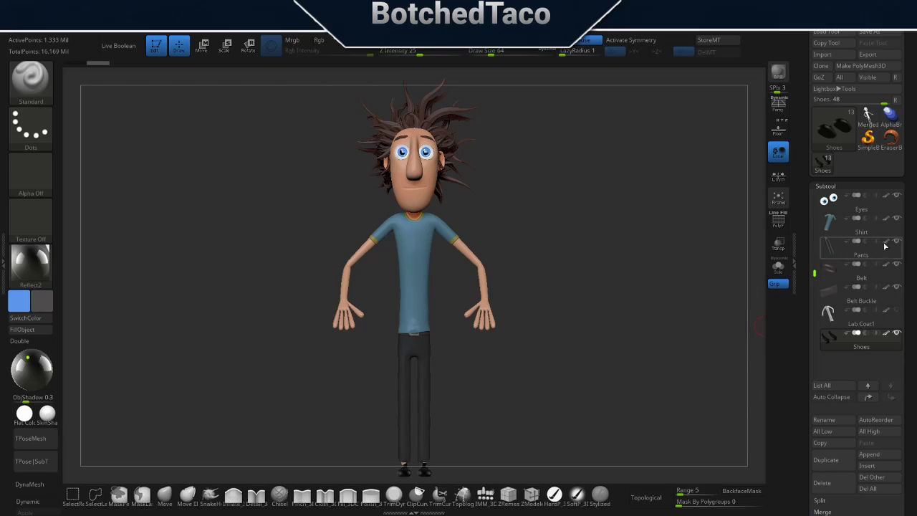
{"action": "left_click", "coordinate": [894, 221]}
{"action": "mouse_move", "coordinate": [860, 223]}
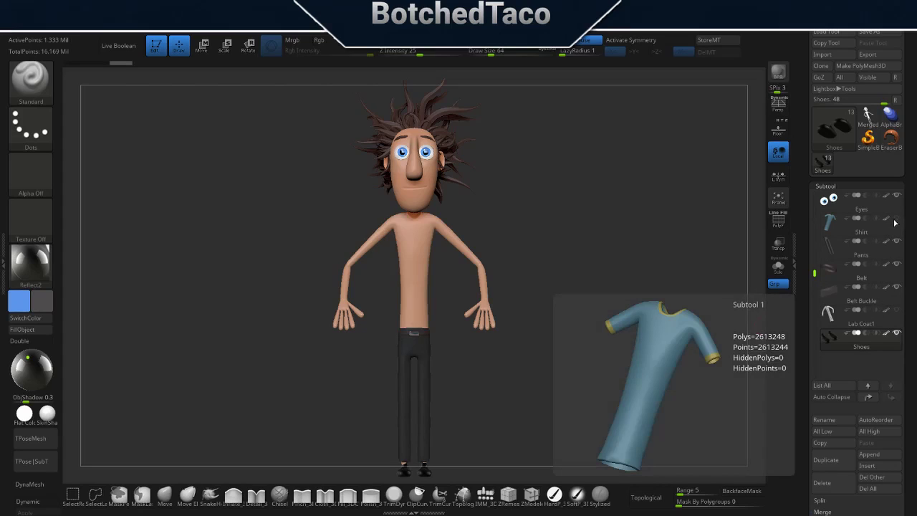
{"action": "left_click", "coordinate": [894, 222]}
{"action": "left_click", "coordinate": [893, 223]}
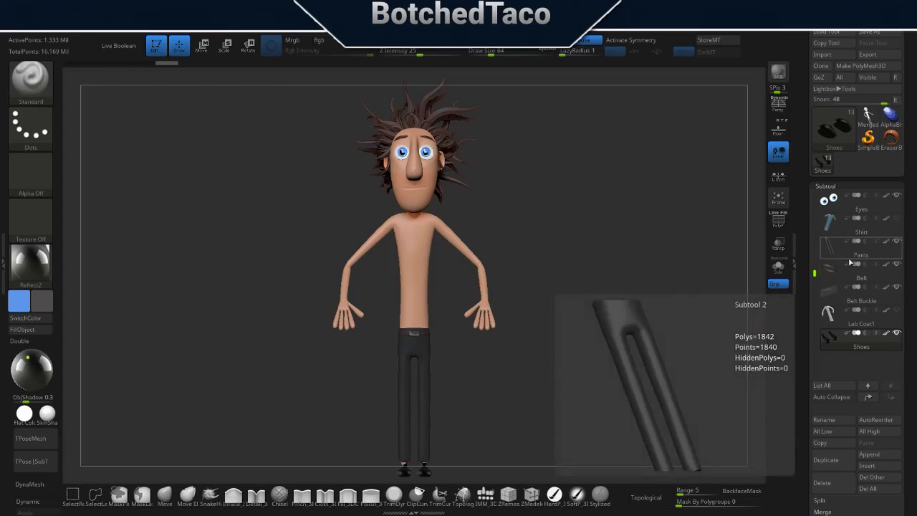
Select the Body subtool and lower it to SDiv 1 (8,342 active points).
{"action": "scroll", "coordinate": [818, 264], "scroll_direction": "up", "scroll_amount": 1}
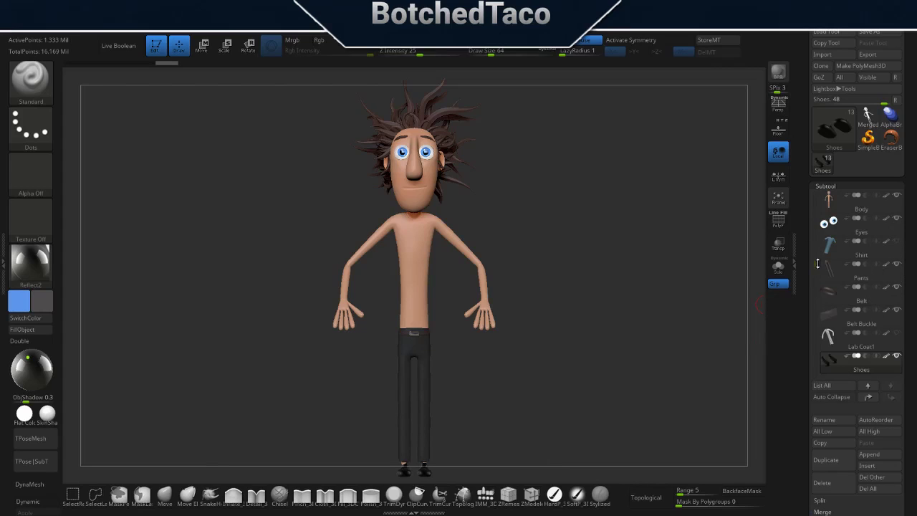
{"action": "left_click", "coordinate": [835, 202]}
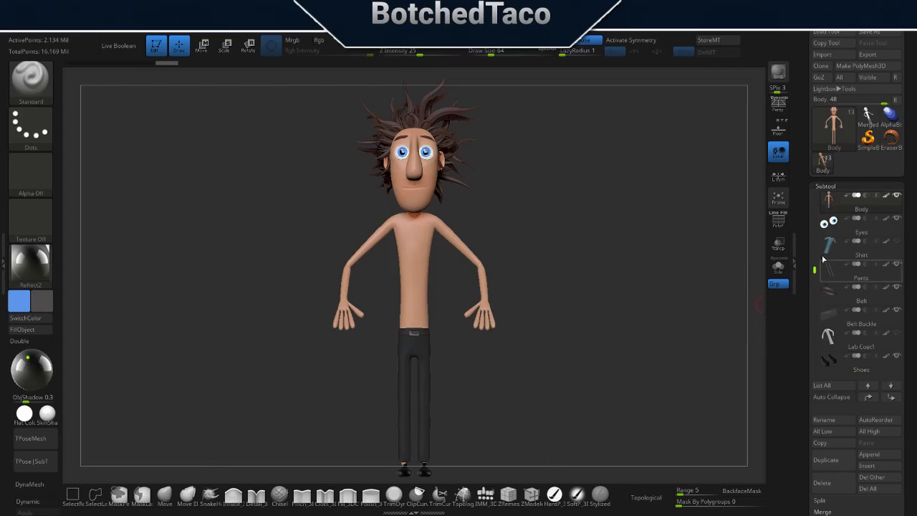
{"action": "left_click", "coordinate": [826, 187]}
{"action": "left_click", "coordinate": [831, 198]}
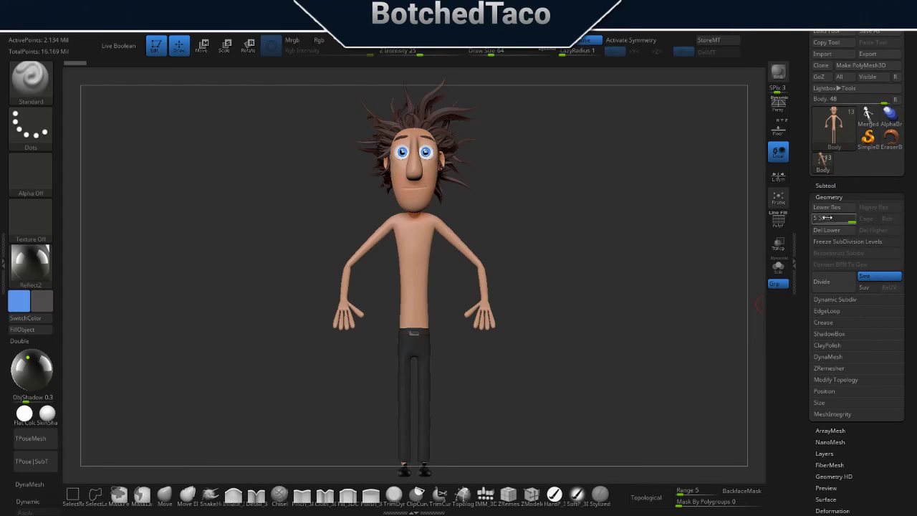
{"action": "left_click", "coordinate": [829, 209]}
{"action": "left_click", "coordinate": [830, 209]}
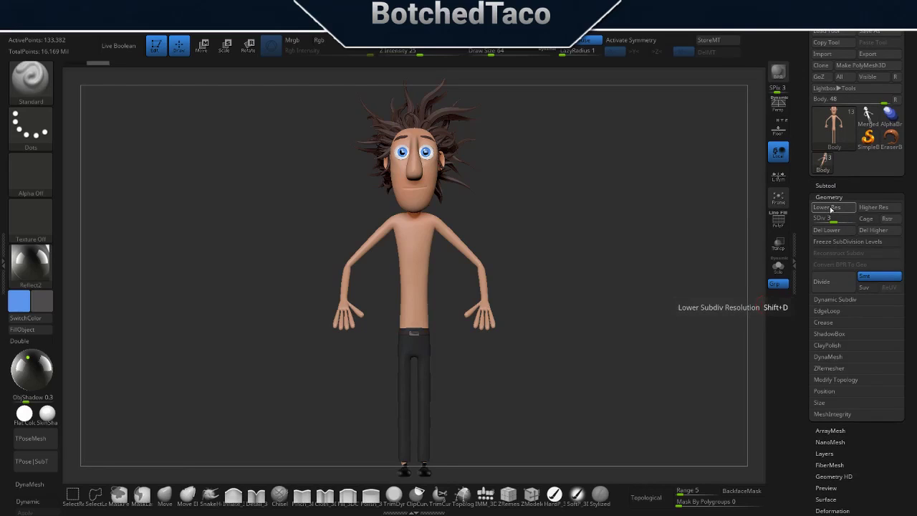
{"action": "left_click", "coordinate": [830, 212]}
{"action": "left_click", "coordinate": [831, 209]}
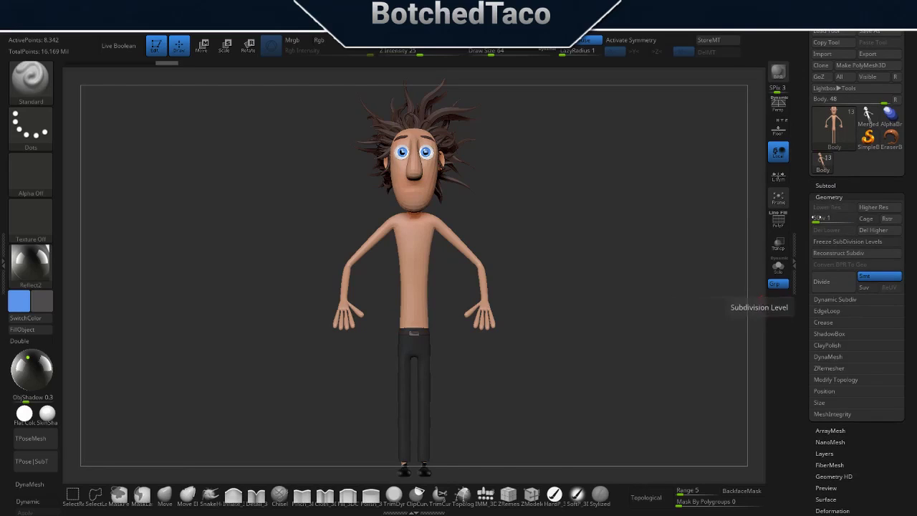
{"action": "left_click", "coordinate": [825, 186]}
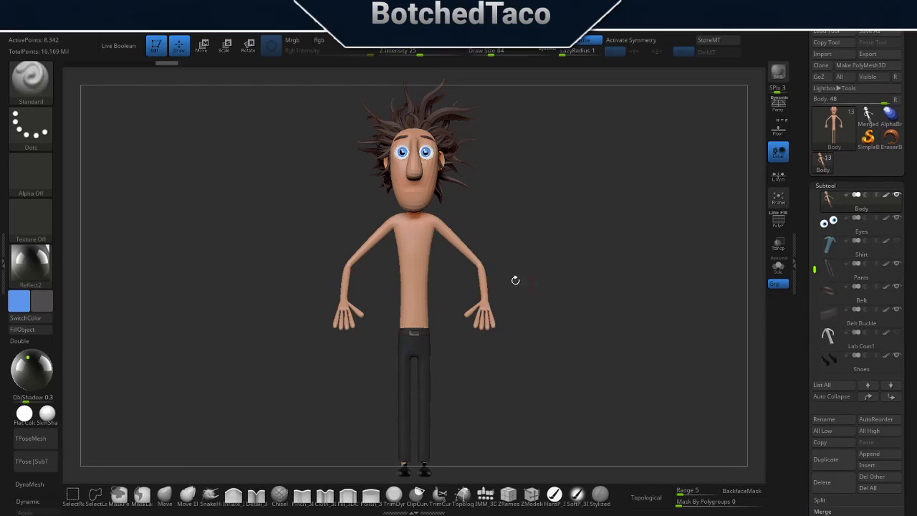
{"action": "mouse_move", "coordinate": [829, 246]}
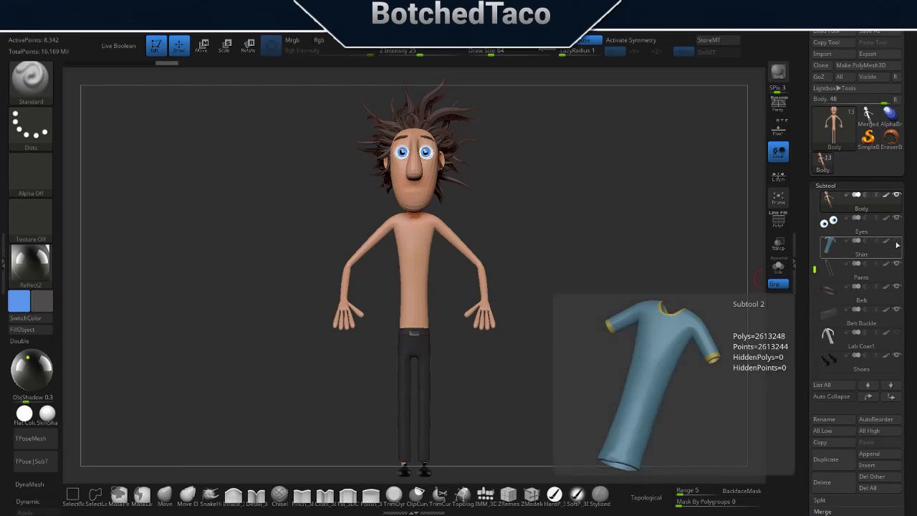
Lasso-isolate the Body's shirt-covered torso and invert visibility, keeping head, shoulders and arms.
{"action": "left_click", "coordinate": [897, 244]}
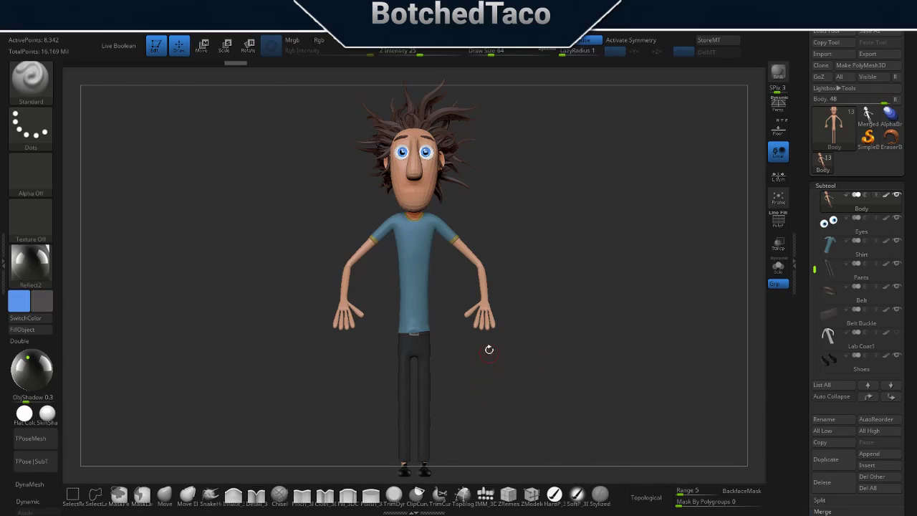
{"action": "right_click_drag", "start_coordinate": [489, 349], "coordinate": [572, 316], "text": "ctrl"}
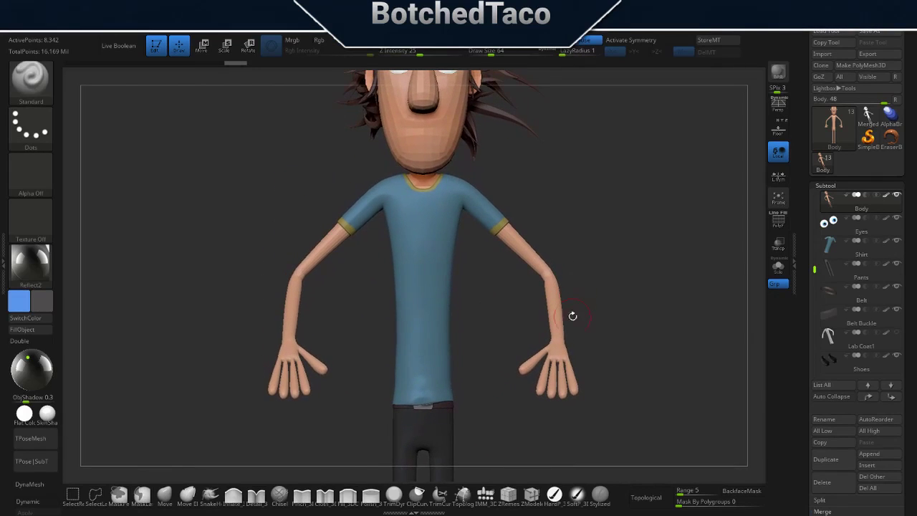
{"action": "left_click", "coordinate": [95, 494]}
{"action": "mouse_move", "coordinate": [464, 215]}
{"action": "left_mouse_down", "text": "ctrl+shift"}
{"action": "mouse_move", "coordinate": [364, 412]}
{"action": "mouse_move", "coordinate": [477, 222]}
{"action": "left_mouse_up", "text": "ctrl+shift"}
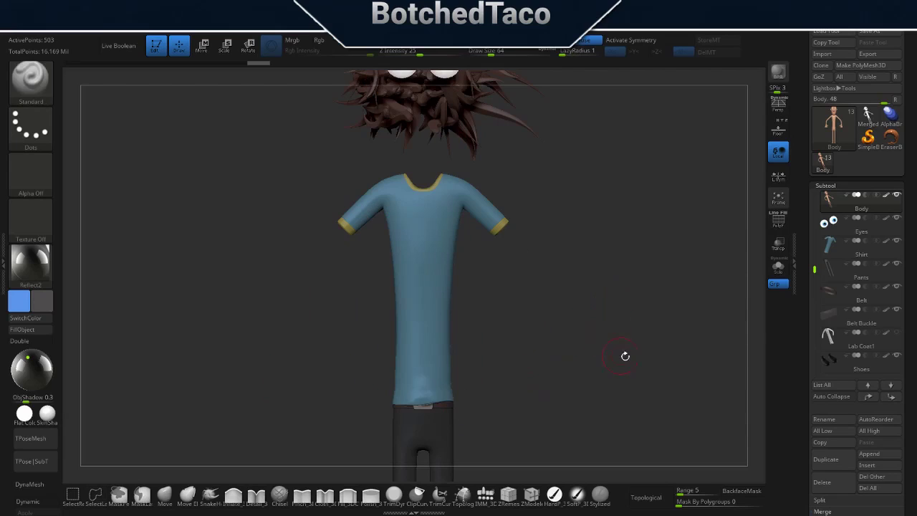
{"action": "left_click", "coordinate": [897, 240]}
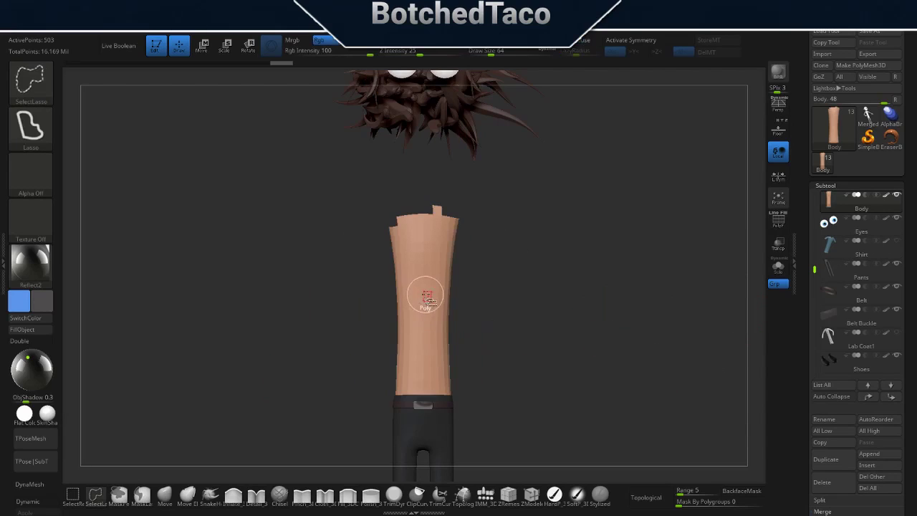
{"action": "left_click", "coordinate": [591, 331], "text": "ctrl+shift"}
{"action": "key", "text": "space"}
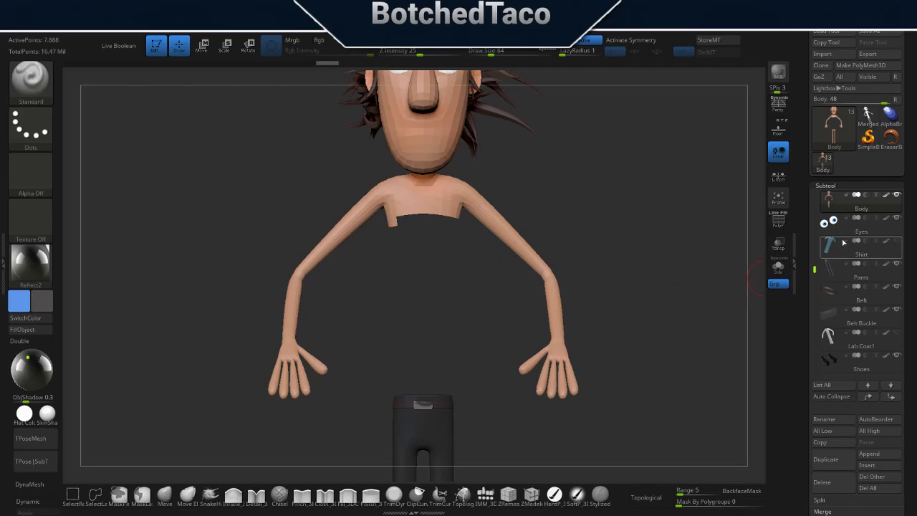
Toggle the shirt on and off to compare it with the trimmed body.
{"action": "left_click", "coordinate": [896, 243]}
{"action": "left_click", "coordinate": [896, 244]}
{"action": "left_click", "coordinate": [896, 244]}
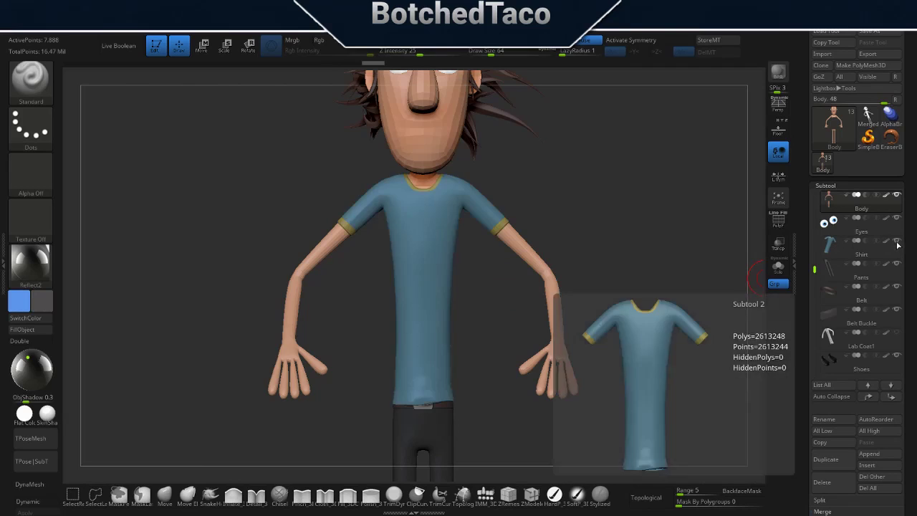
{"action": "left_click", "coordinate": [897, 244]}
{"action": "left_click", "coordinate": [898, 245]}
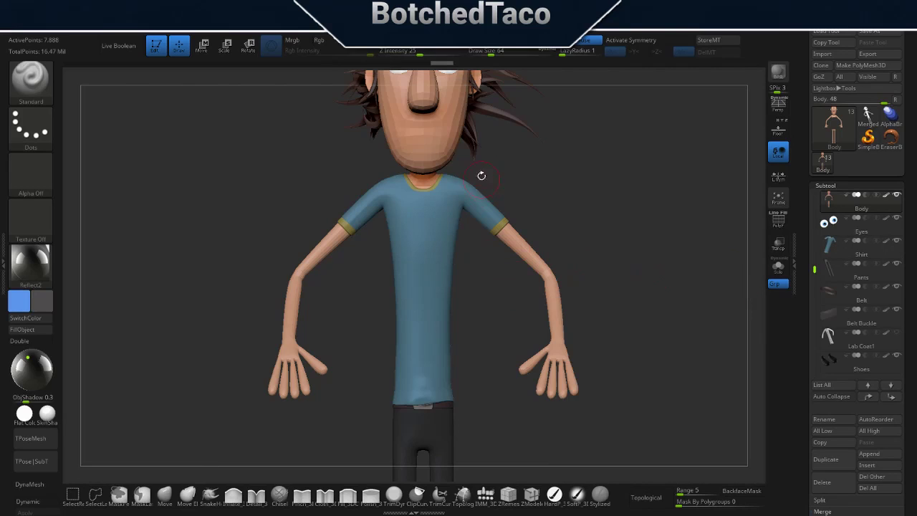
Lasso the shoulder areas under the shirt and remove them, keeping head, arms and collar patch.
{"action": "key", "text": "ctrl+shift"}
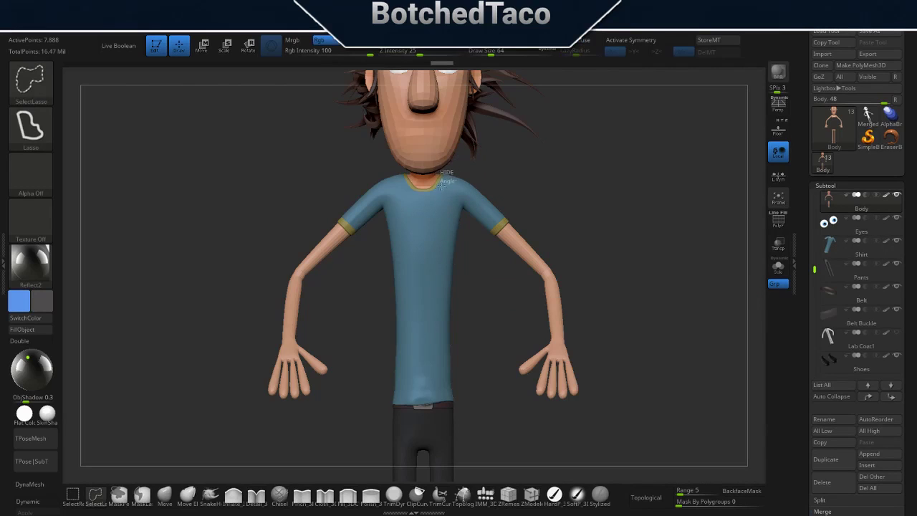
{"action": "mouse_move", "coordinate": [420, 198]}
{"action": "left_mouse_down", "text": "ctrl+shift"}
{"action": "mouse_move", "coordinate": [351, 189]}
{"action": "mouse_move", "coordinate": [467, 233]}
{"action": "left_mouse_up", "text": "ctrl+shift"}
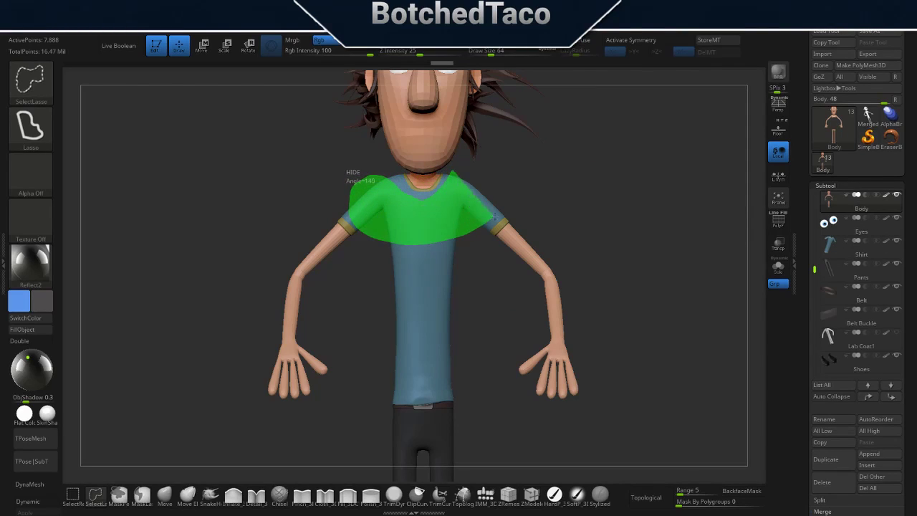
{"action": "left_click_drag", "start_coordinate": [467, 233], "coordinate": [480, 230], "text": "ctrl+shift"}
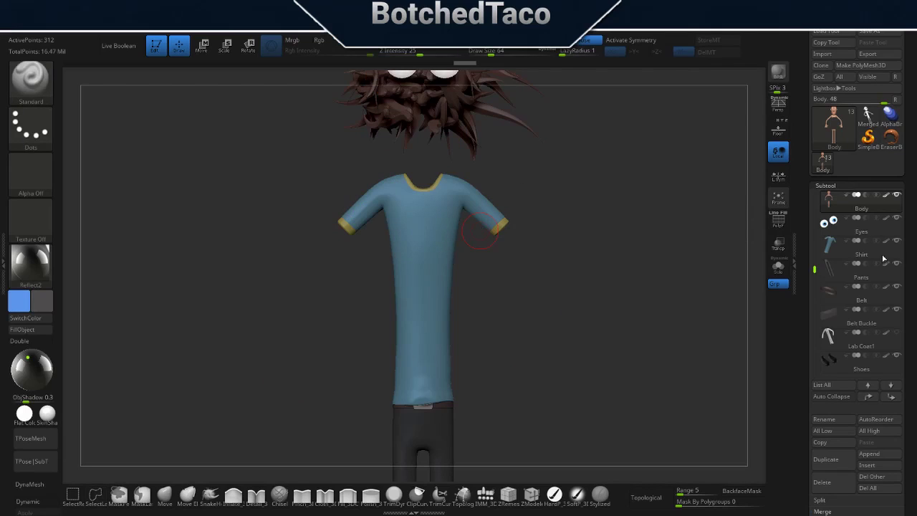
{"action": "left_click", "coordinate": [896, 240]}
{"action": "key", "text": "ctrl"}
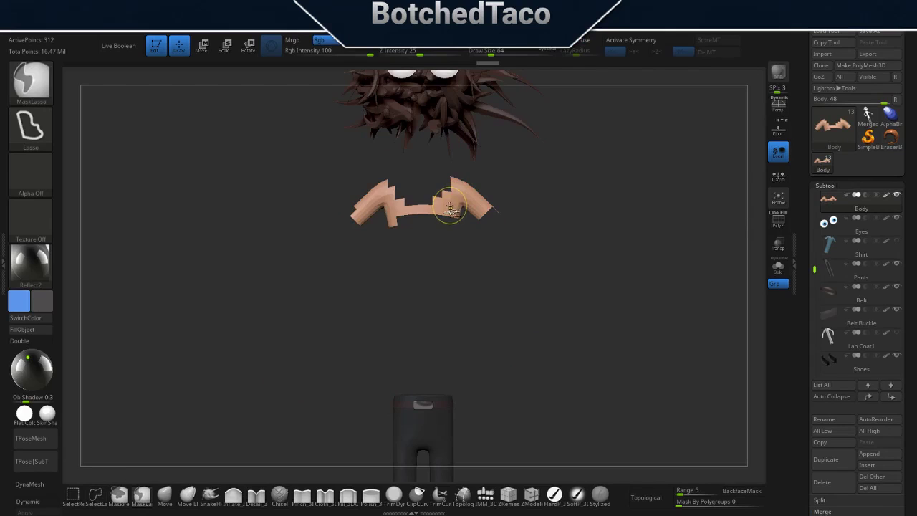
{"action": "left_click", "coordinate": [451, 215], "text": "ctrl+shift"}
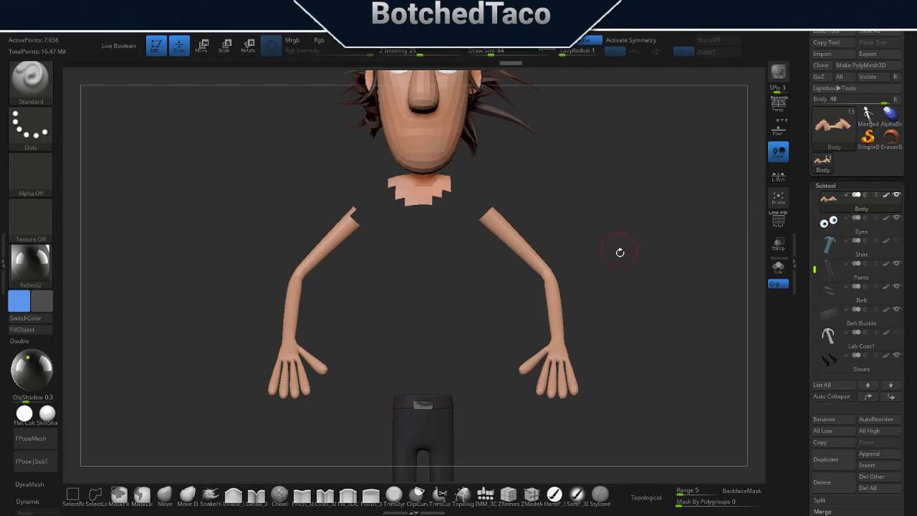
{"action": "left_click", "coordinate": [445, 213], "text": "ctrl+shift"}
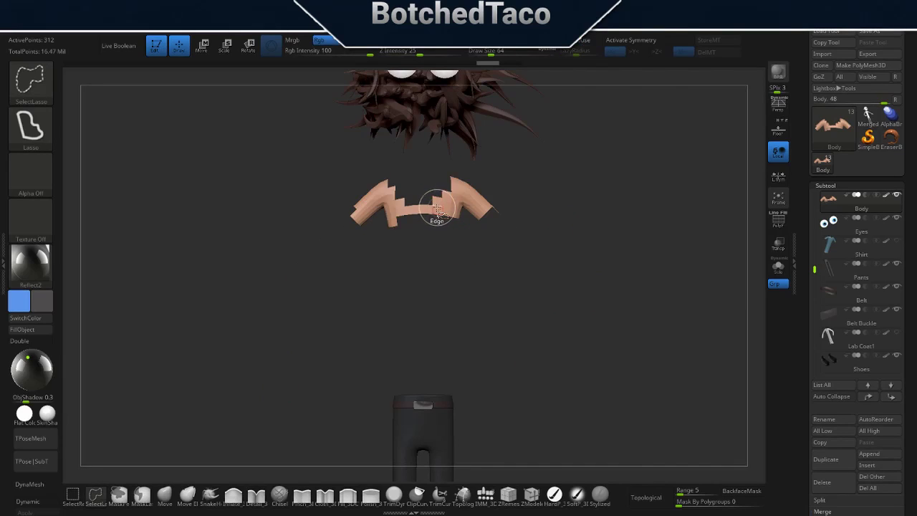
{"action": "left_click", "coordinate": [446, 318], "text": "ctrl+shift"}
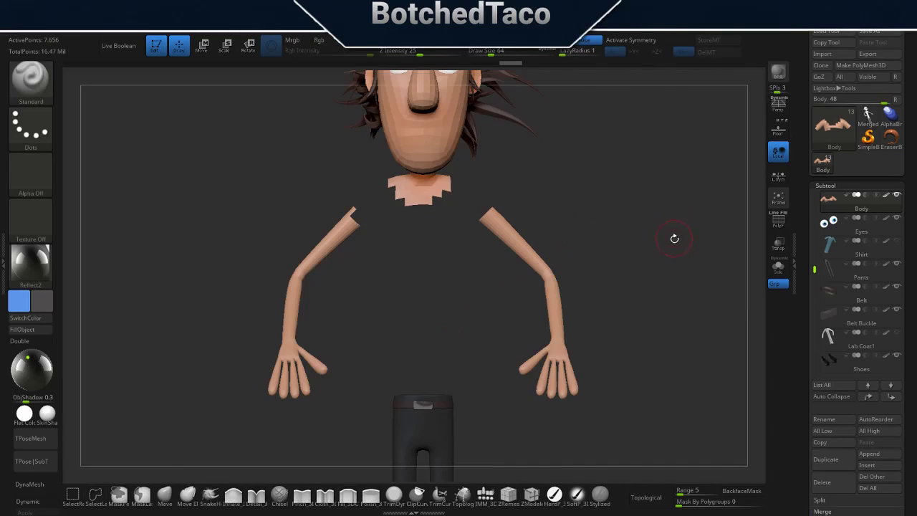
{"action": "key", "text": "g"}
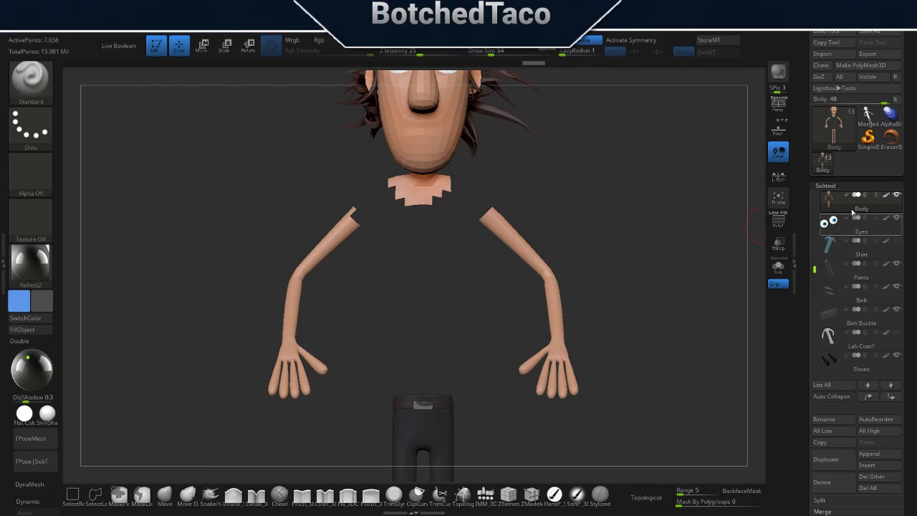
Compare the trimmed body under the shirt and lab coat from a three-quarter view.
{"action": "left_click", "coordinate": [896, 246]}
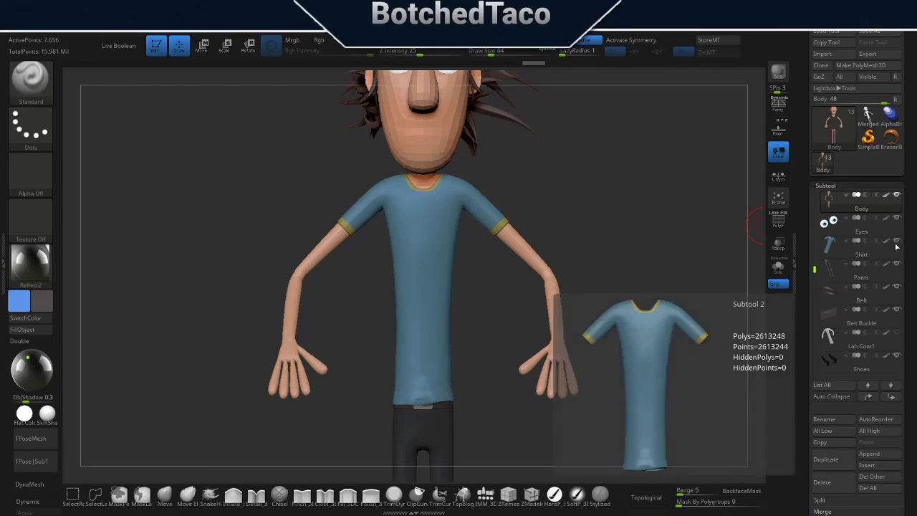
{"action": "left_click", "coordinate": [896, 245]}
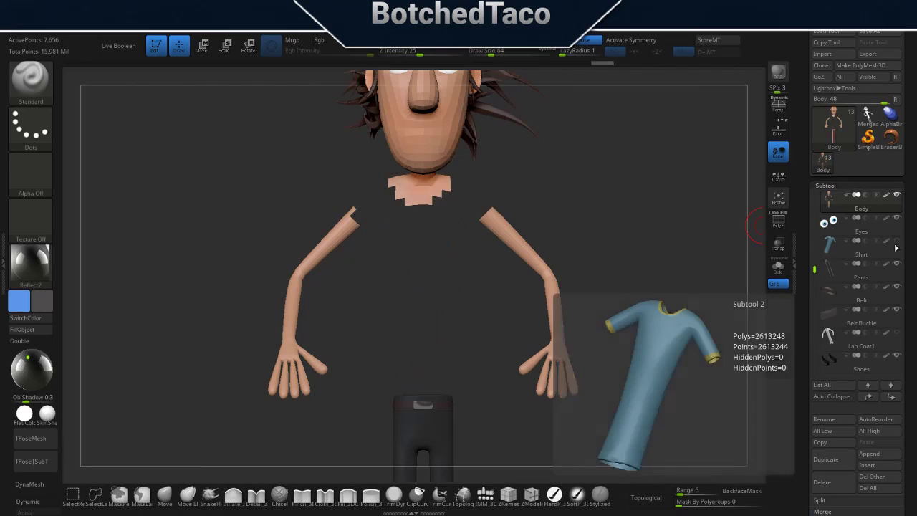
{"action": "left_click", "coordinate": [896, 246]}
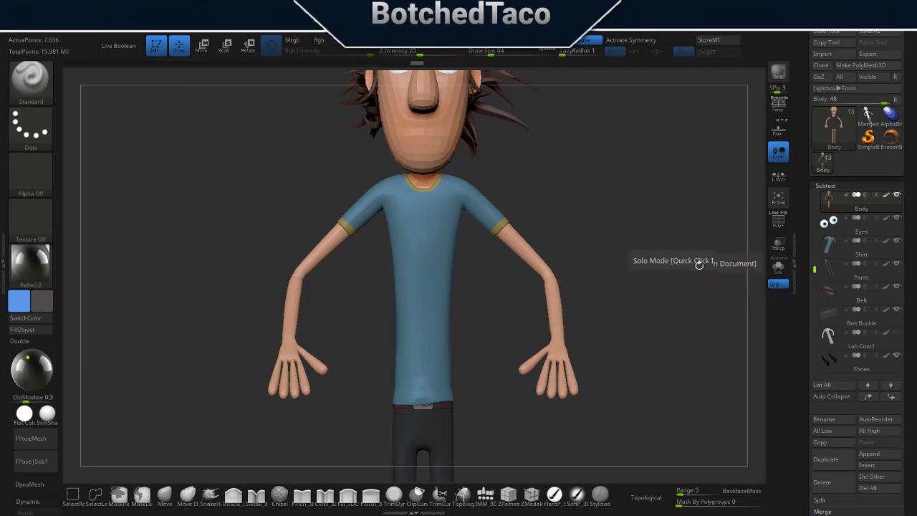
{"action": "mouse_move", "coordinate": [632, 241]}
{"action": "left_mouse_down"}
{"action": "mouse_move", "coordinate": [626, 260]}
{"action": "mouse_move", "coordinate": [616, 237]}
{"action": "mouse_move", "coordinate": [629, 315]}
{"action": "left_mouse_up"}
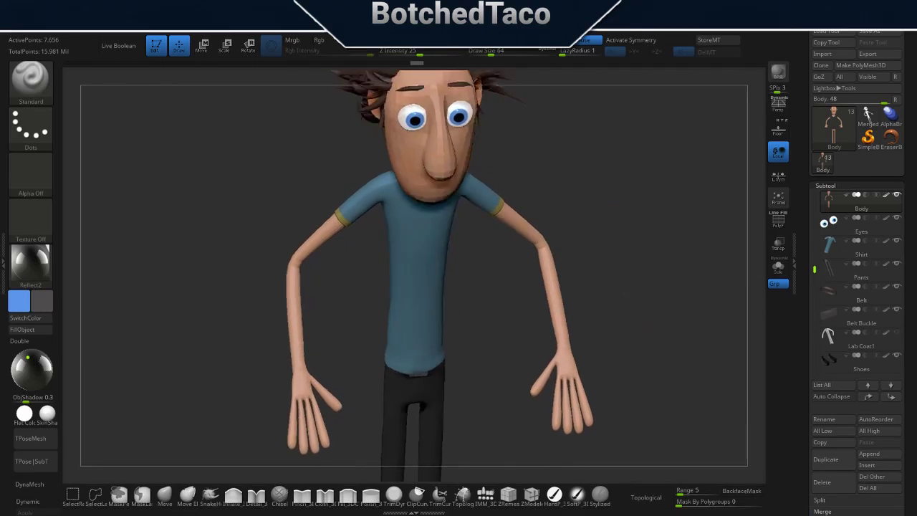
{"action": "left_click", "coordinate": [896, 334]}
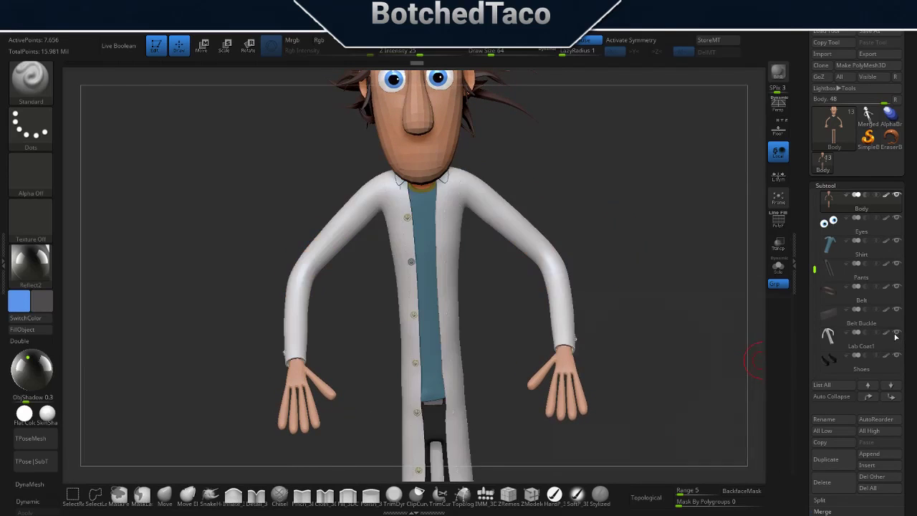
{"action": "left_click", "coordinate": [896, 334]}
{"action": "left_click", "coordinate": [897, 334]}
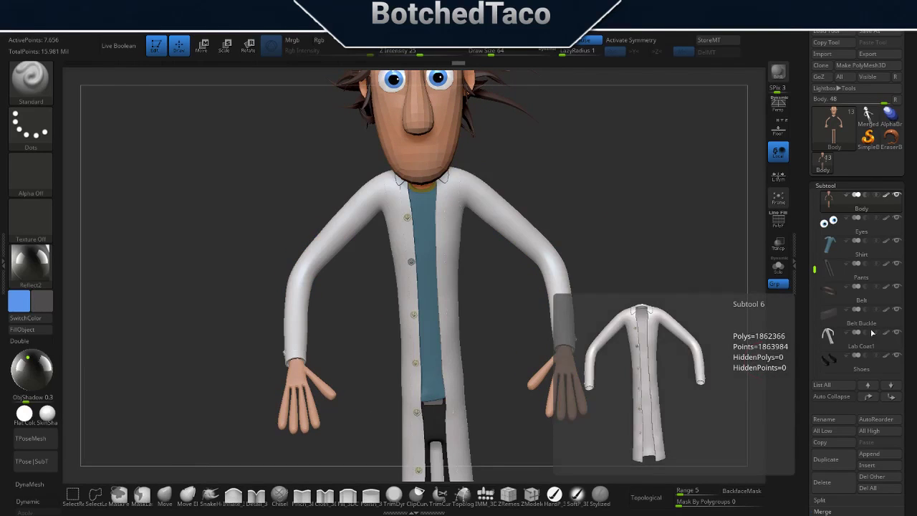
{"action": "left_click_drag", "start_coordinate": [600, 220], "coordinate": [610, 231]}
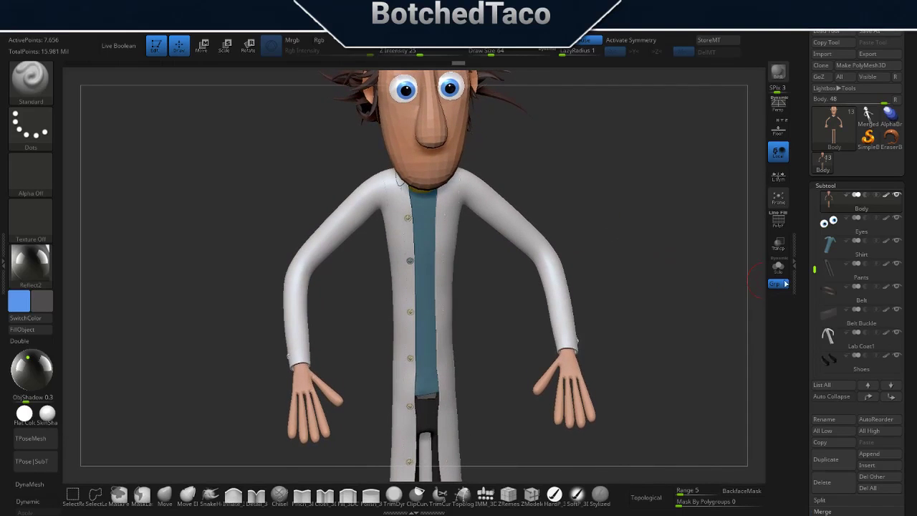
Hide the shirt, toggle the Belt Buckle, and leave the Lab Coat showing over the body.
{"action": "left_click", "coordinate": [897, 241]}
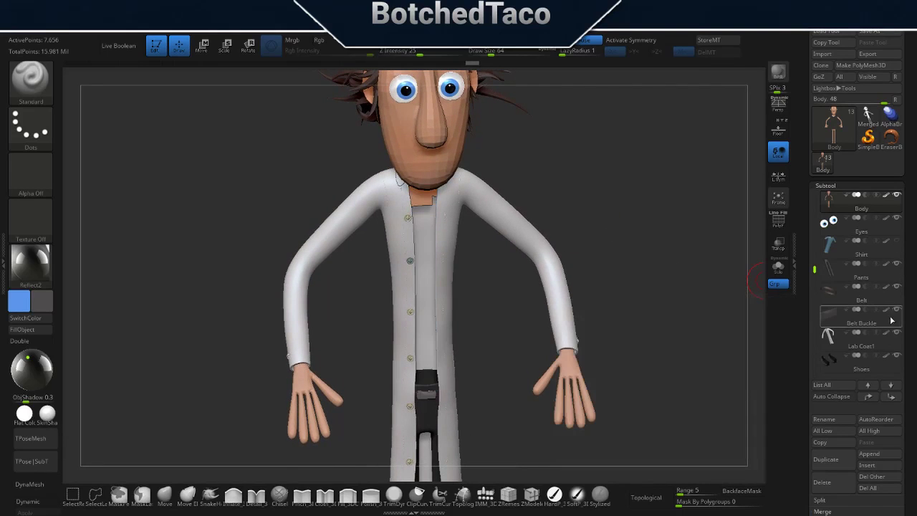
{"action": "left_click", "coordinate": [895, 316]}
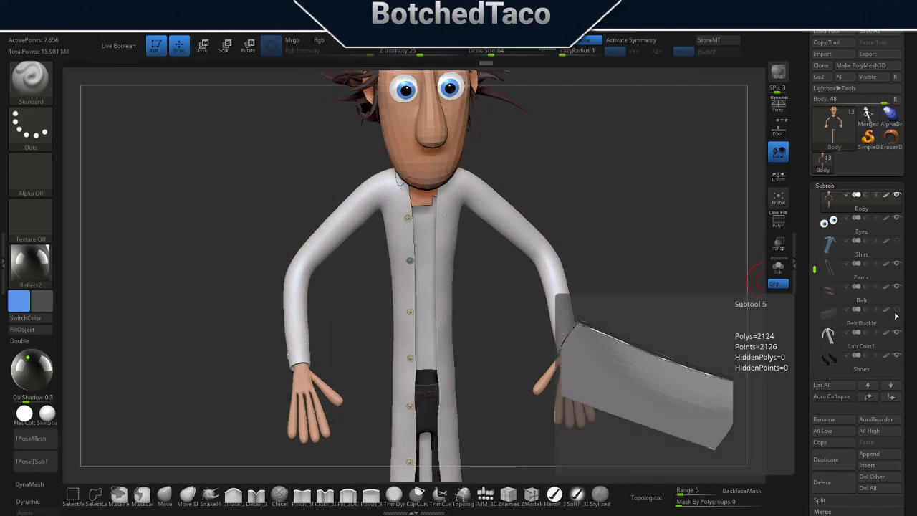
{"action": "left_click", "coordinate": [898, 335]}
{"action": "left_click", "coordinate": [897, 334]}
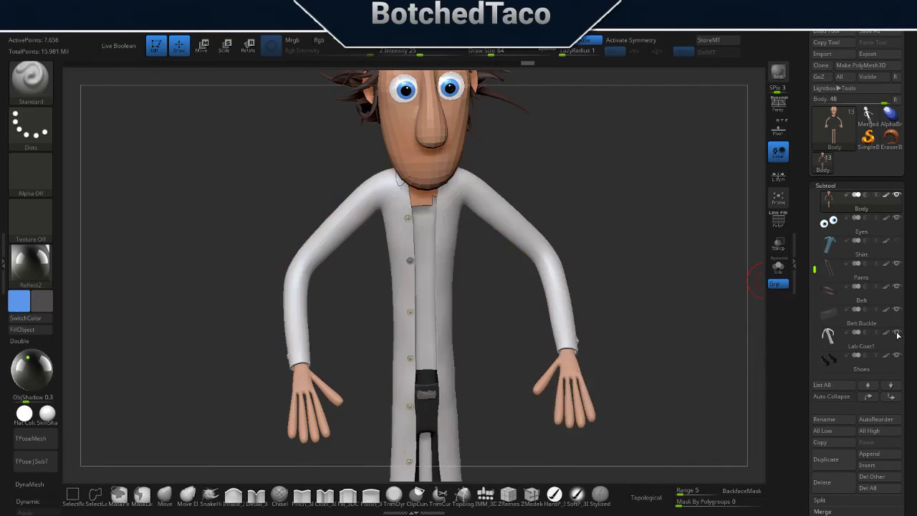
{"action": "left_click", "coordinate": [898, 335]}
{"action": "left_click", "coordinate": [898, 335]}
{"action": "left_click", "coordinate": [898, 335]}
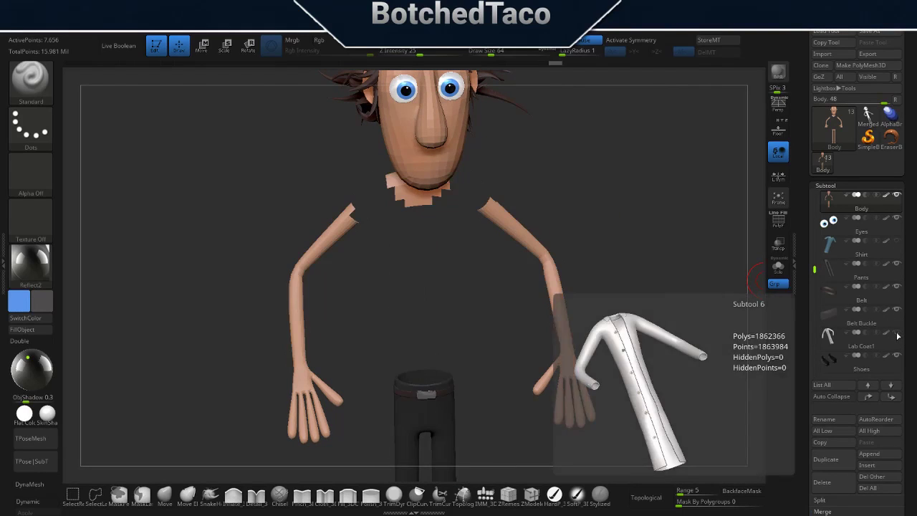
{"action": "left_click", "coordinate": [898, 335]}
{"action": "mouse_move", "coordinate": [541, 256]}
{"action": "left_mouse_down"}
{"action": "mouse_move", "coordinate": [489, 166]}
{"action": "mouse_move", "coordinate": [473, 353]}
{"action": "mouse_move", "coordinate": [595, 208]}
{"action": "left_mouse_up"}
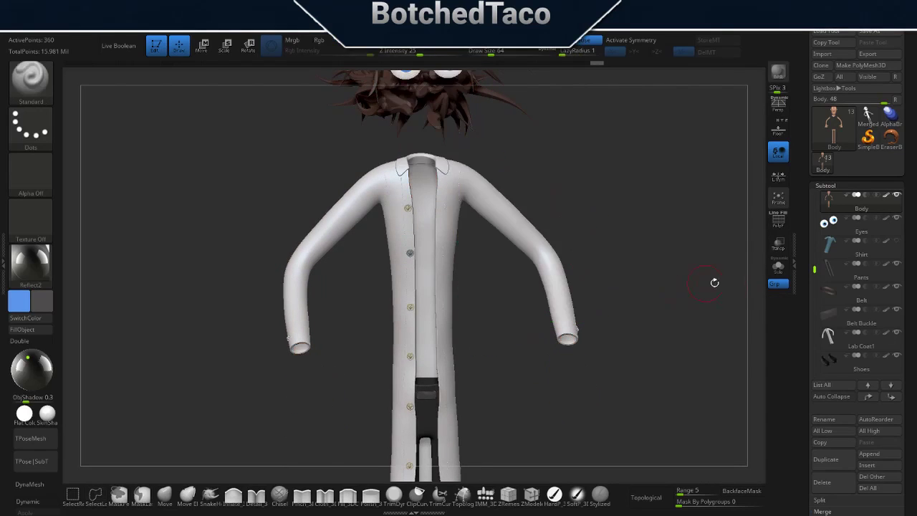
With the lab coat hidden, invert visibility and trial-hide body geometry around the hand.
{"action": "left_click", "coordinate": [897, 336]}
{"action": "left_click", "coordinate": [518, 232], "text": "ctrl+shift"}
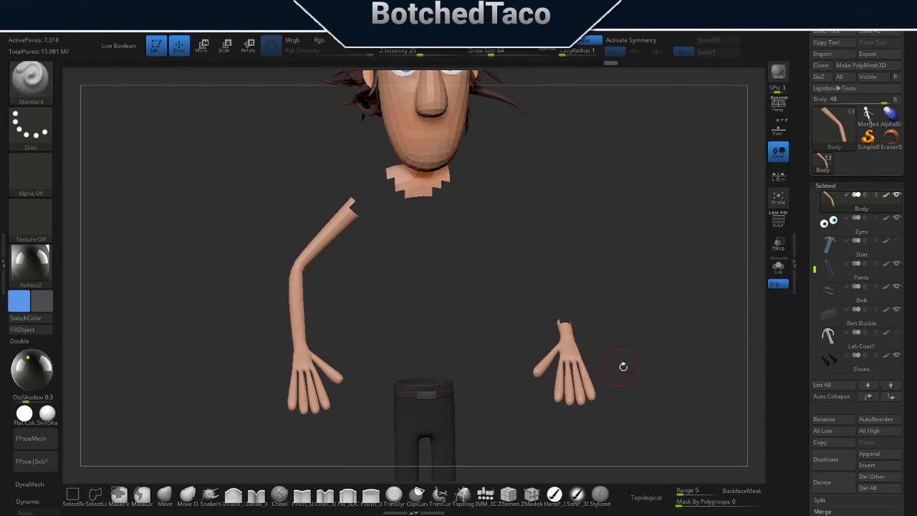
{"action": "key", "text": "space"}
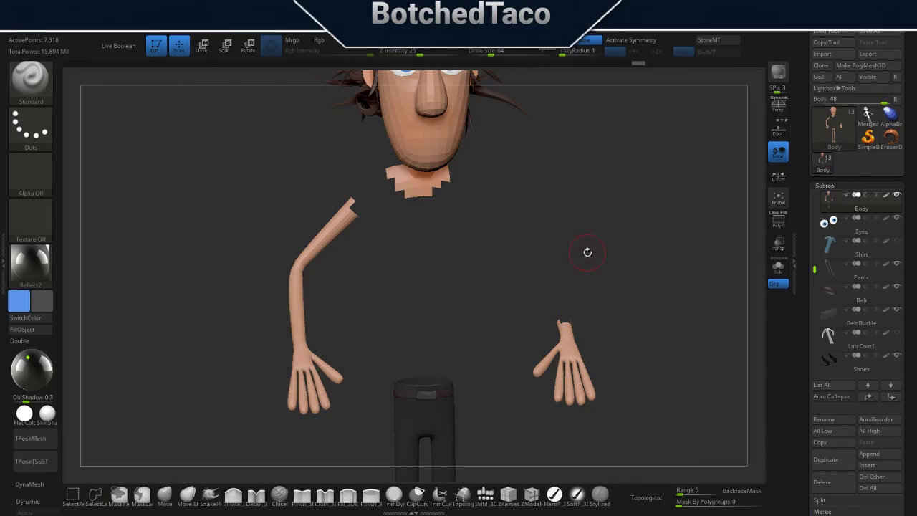
{"action": "mouse_move", "coordinate": [588, 251]}
{"action": "right_mouse_down"}
{"action": "mouse_move", "coordinate": [604, 334]}
{"action": "mouse_move", "coordinate": [654, 354]}
{"action": "mouse_move", "coordinate": [610, 379]}
{"action": "right_mouse_up"}
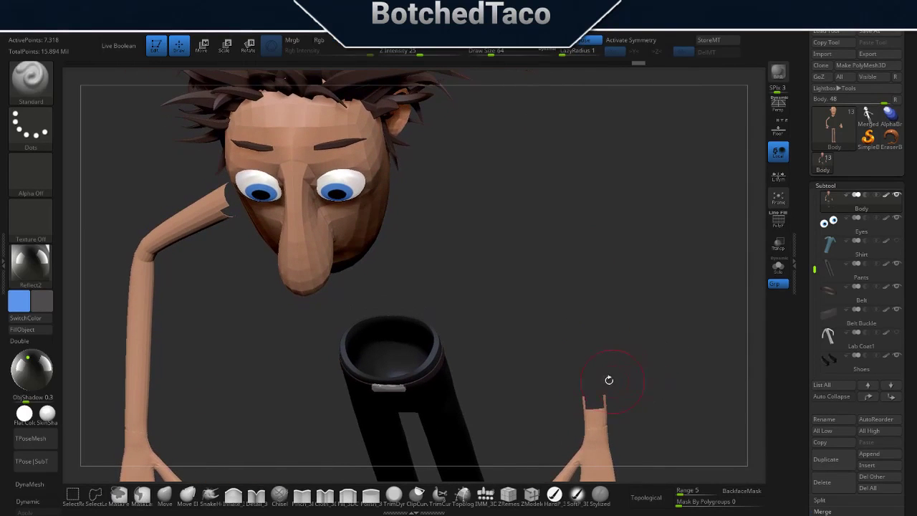
{"action": "left_click_drag", "start_coordinate": [563, 387], "coordinate": [645, 384], "text": "ctrl+shift"}
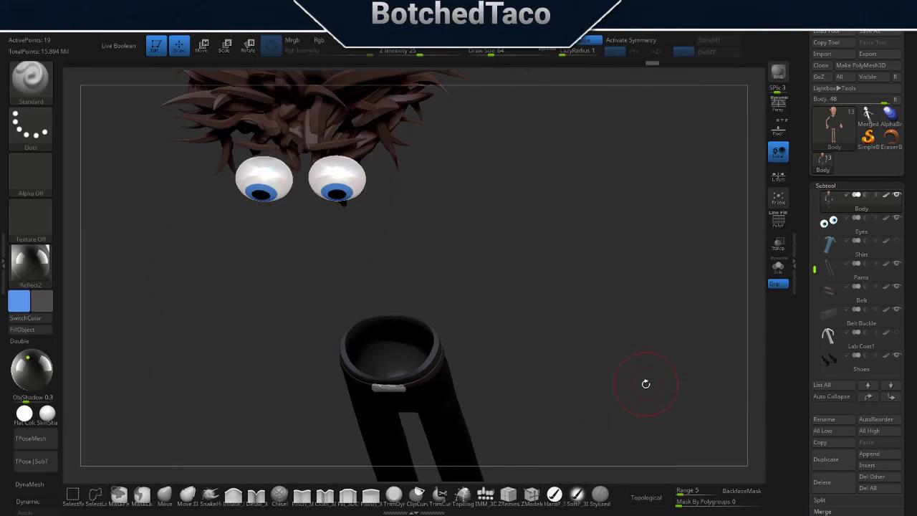
{"action": "left_click", "coordinate": [653, 380], "text": "ctrl+shift"}
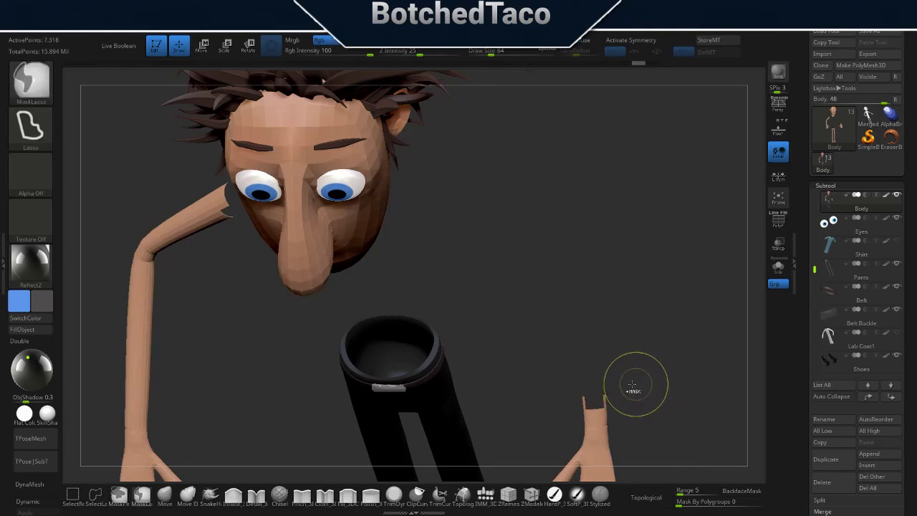
{"action": "mouse_move", "coordinate": [566, 384]}
{"action": "left_mouse_down", "text": "ctrl+shift"}
{"action": "mouse_move", "coordinate": [574, 403]}
{"action": "mouse_move", "coordinate": [634, 387]}
{"action": "left_mouse_up", "text": "ctrl+shift"}
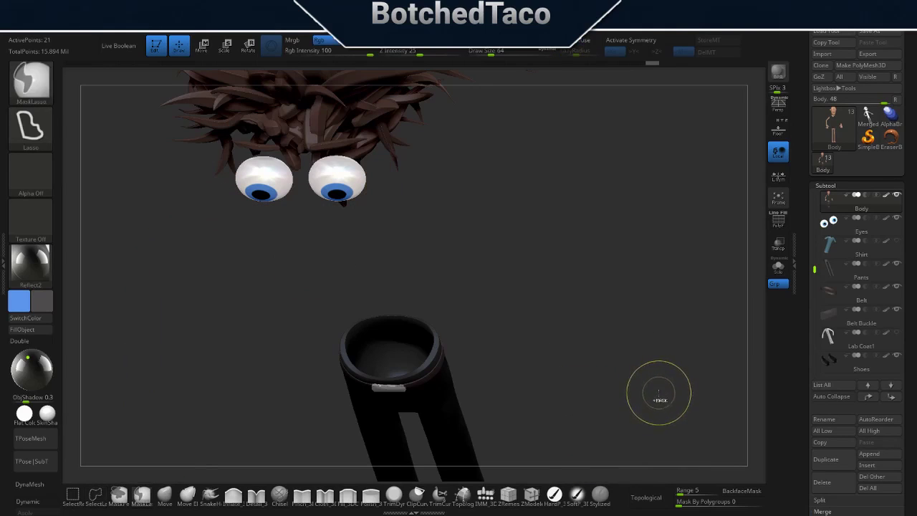
{"action": "left_click", "coordinate": [663, 394], "text": "ctrl+shift"}
Lasso-isolate the left arm under the coat sleeve and delete it as hidden geometry.
{"action": "left_click_drag", "start_coordinate": [644, 372], "coordinate": [635, 348]}
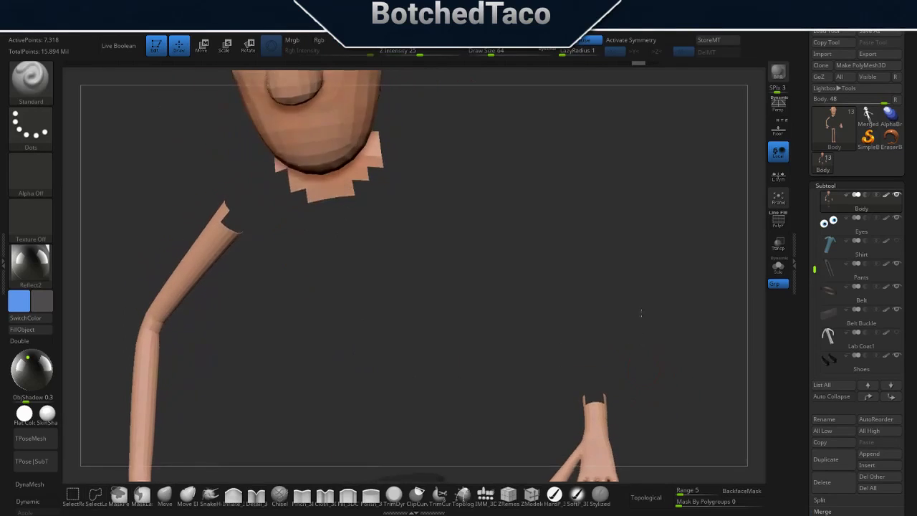
{"action": "left_click", "coordinate": [896, 333]}
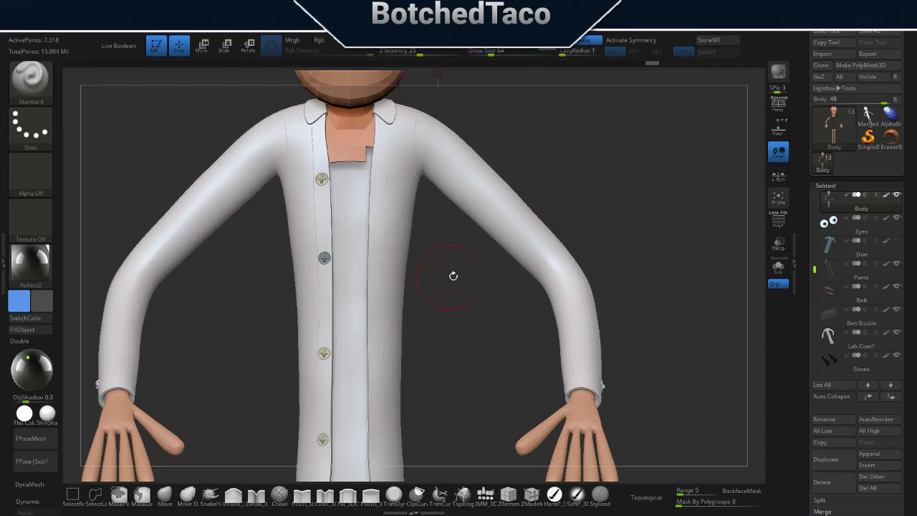
{"action": "left_click_drag", "start_coordinate": [452, 274], "coordinate": [587, 282], "text": "alt"}
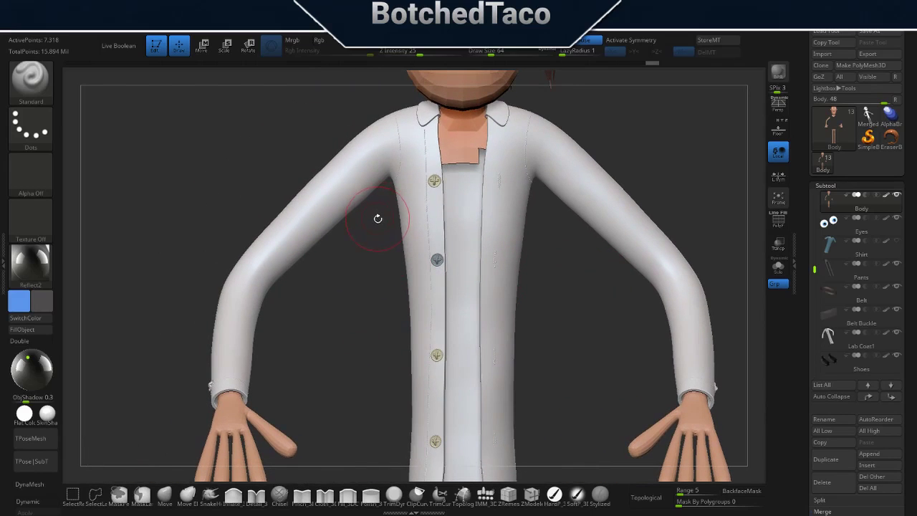
{"action": "key", "text": "ctrl+shift"}
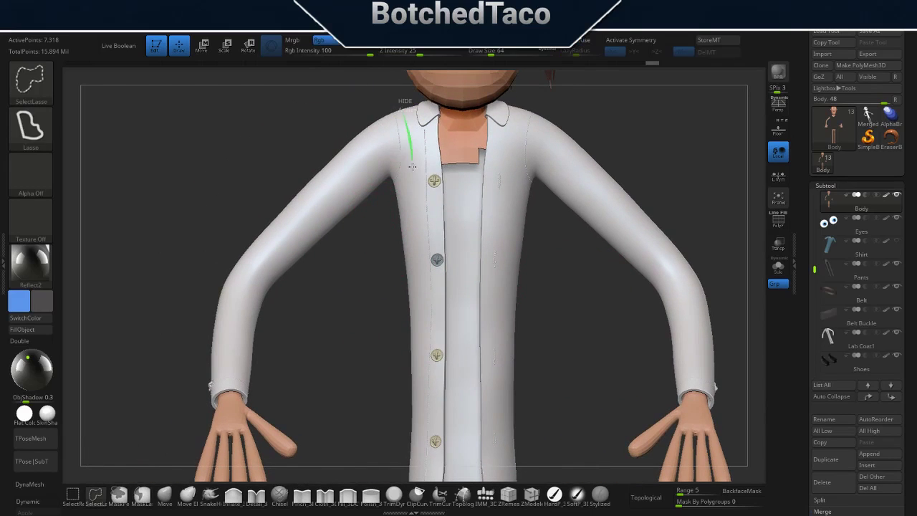
{"action": "mouse_move", "coordinate": [412, 166]}
{"action": "left_mouse_down", "text": "ctrl+shift"}
{"action": "mouse_move", "coordinate": [235, 360]}
{"action": "mouse_move", "coordinate": [176, 215]}
{"action": "left_mouse_up", "text": "ctrl+shift"}
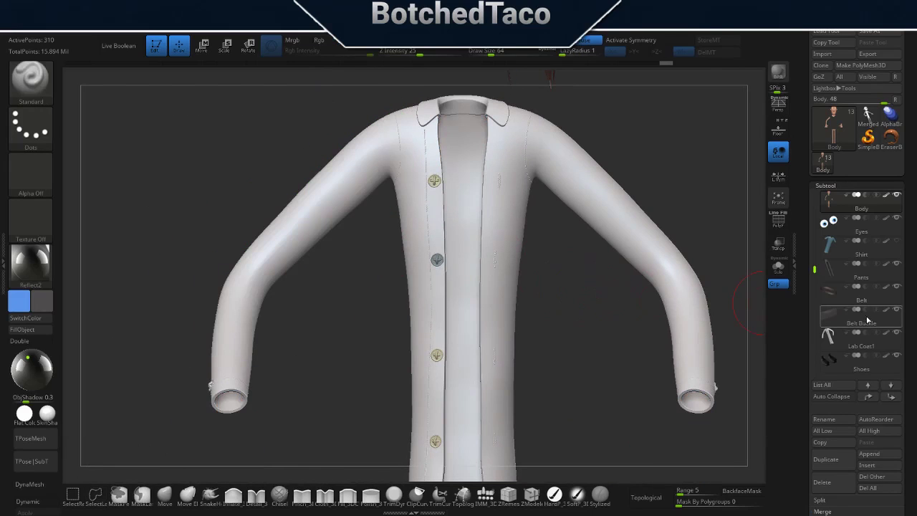
{"action": "left_click", "coordinate": [900, 334]}
{"action": "key", "text": "ctrl+shift"}
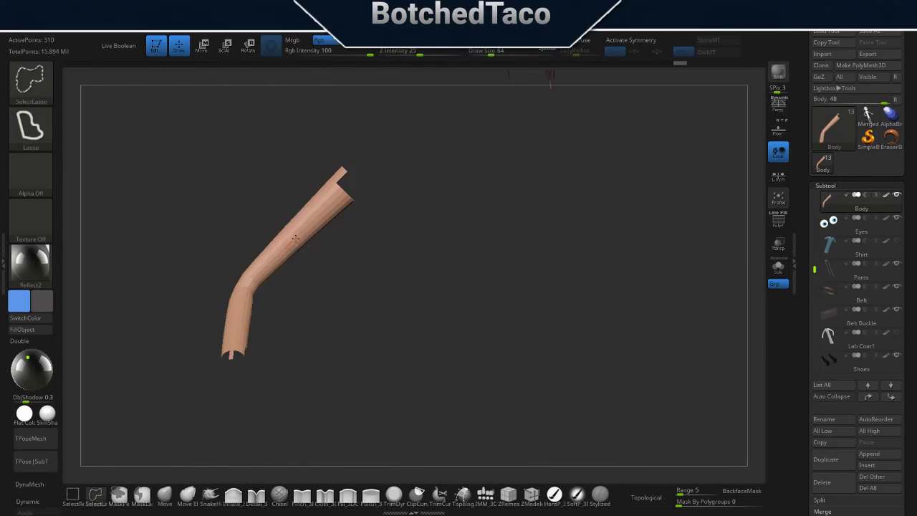
{"action": "left_click", "coordinate": [305, 317], "text": "ctrl+shift"}
{"action": "key", "text": "space"}
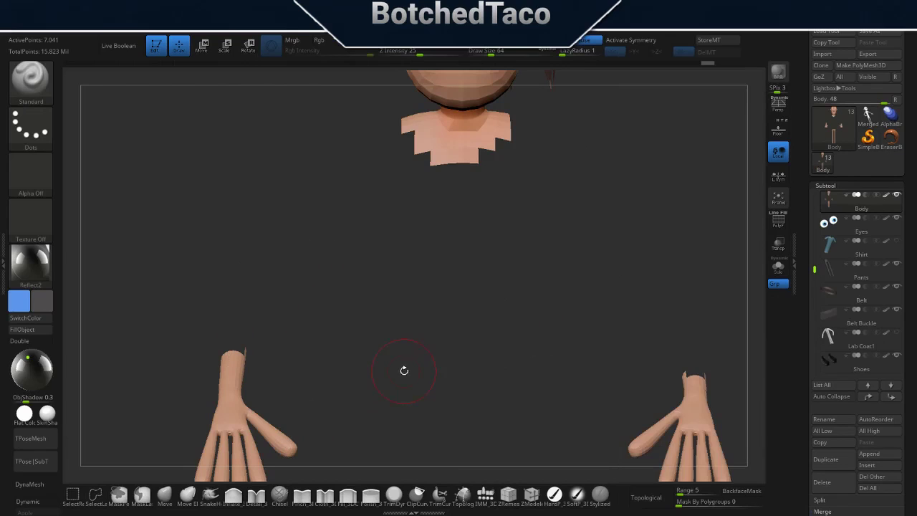
Delete the leftover forearm piece inside the left sleeve (6,950 points), then show the lab coat.
{"action": "mouse_move", "coordinate": [450, 322]}
{"action": "left_mouse_down"}
{"action": "mouse_move", "coordinate": [573, 335]}
{"action": "mouse_move", "coordinate": [616, 300]}
{"action": "left_mouse_up"}
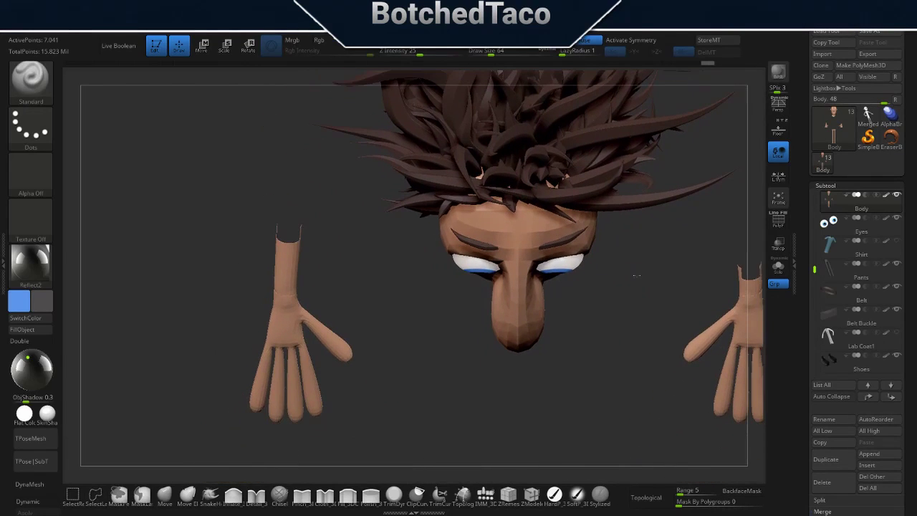
{"action": "left_click", "coordinate": [895, 334]}
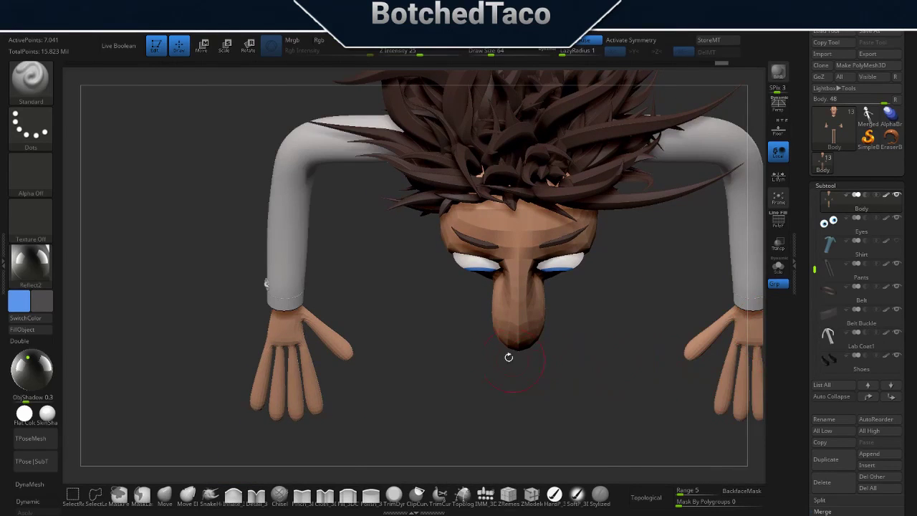
{"action": "left_click_drag", "start_coordinate": [509, 357], "coordinate": [374, 323]}
{"action": "key", "text": "ctrl+shift"}
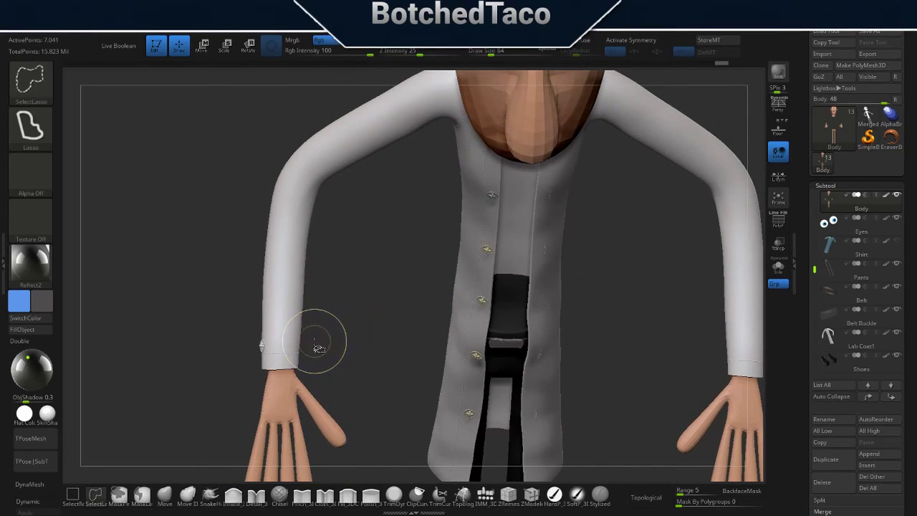
{"action": "left_click_drag", "start_coordinate": [264, 350], "coordinate": [385, 323], "text": "ctrl+shift"}
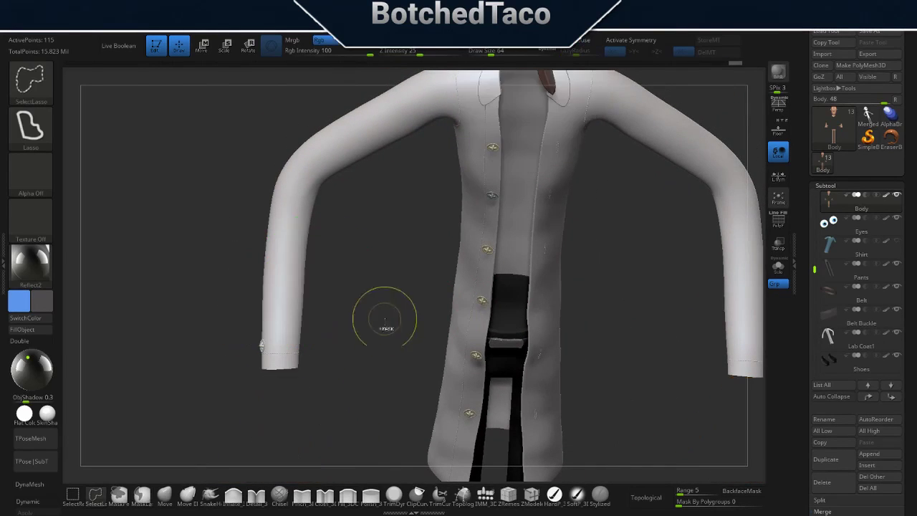
{"action": "left_click", "coordinate": [872, 331]}
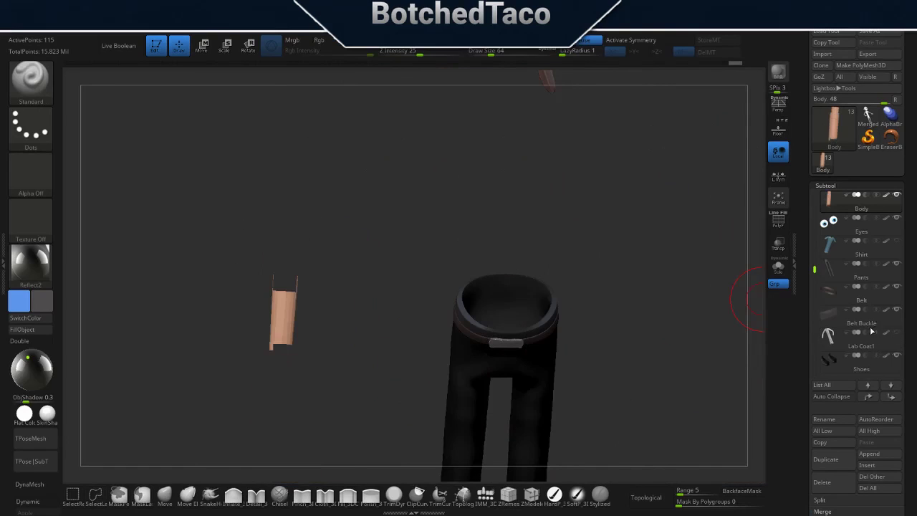
{"action": "left_click", "coordinate": [284, 316], "text": "ctrl+shift"}
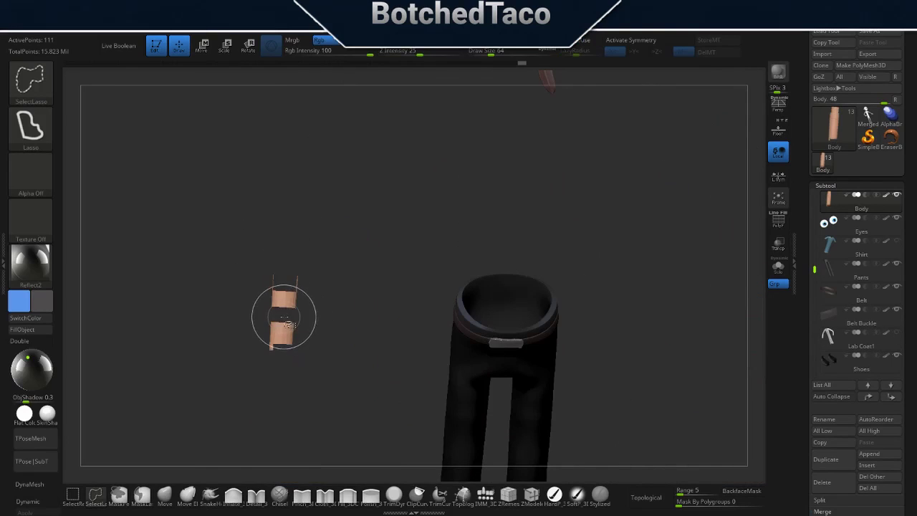
{"action": "left_click", "coordinate": [282, 319], "text": "ctrl+shift"}
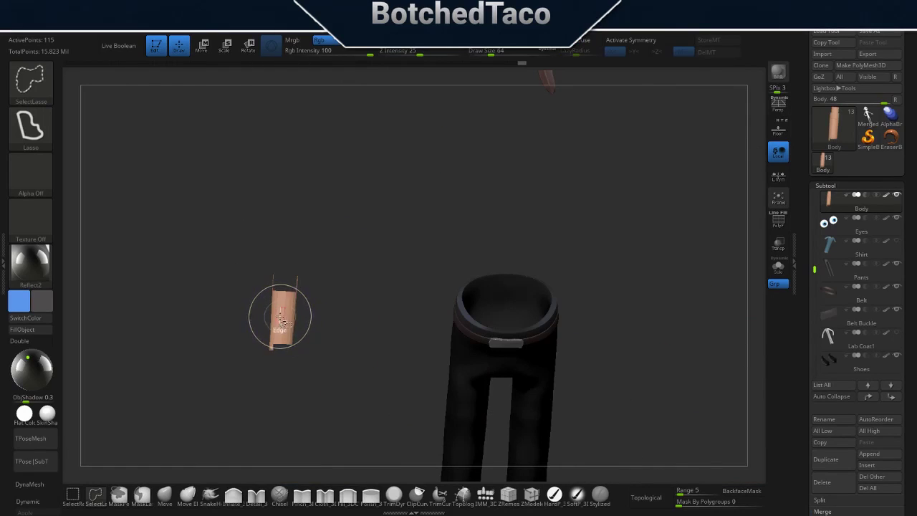
{"action": "left_click", "coordinate": [280, 315], "text": "ctrl+shift"}
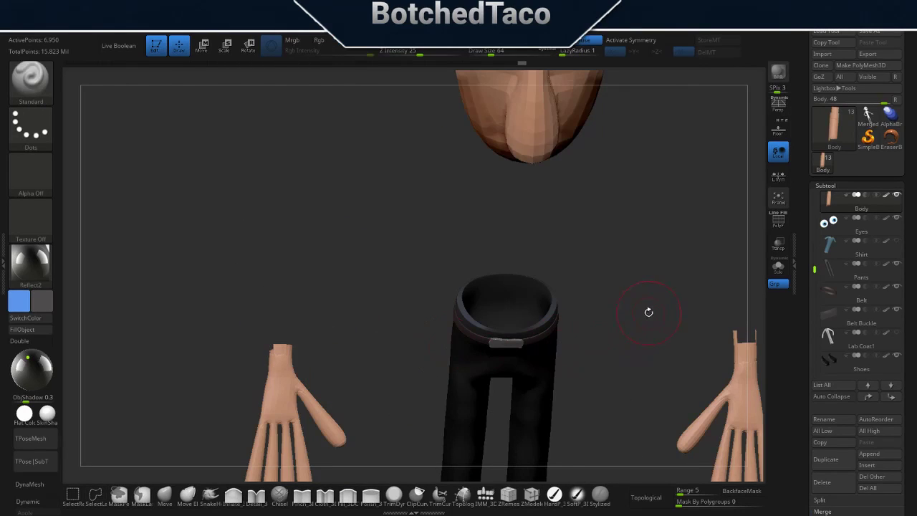
{"action": "key", "text": "space"}
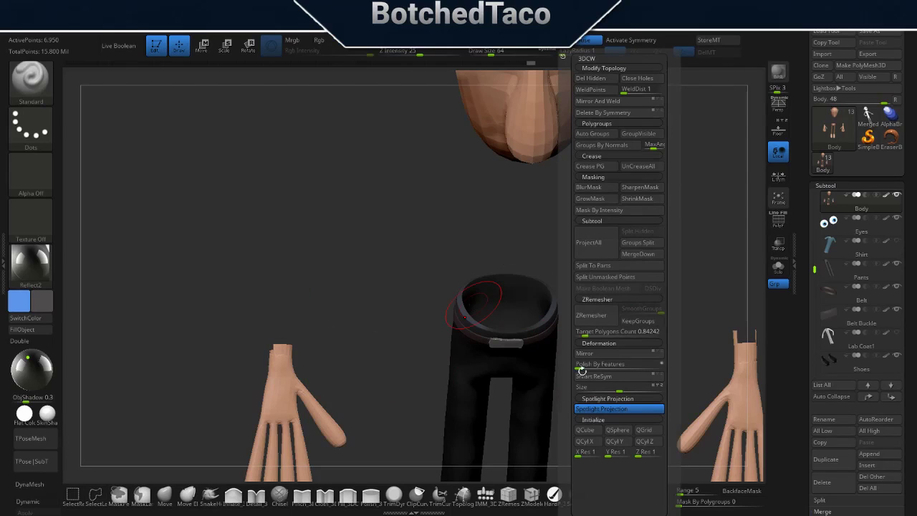
{"action": "left_click", "coordinate": [897, 335]}
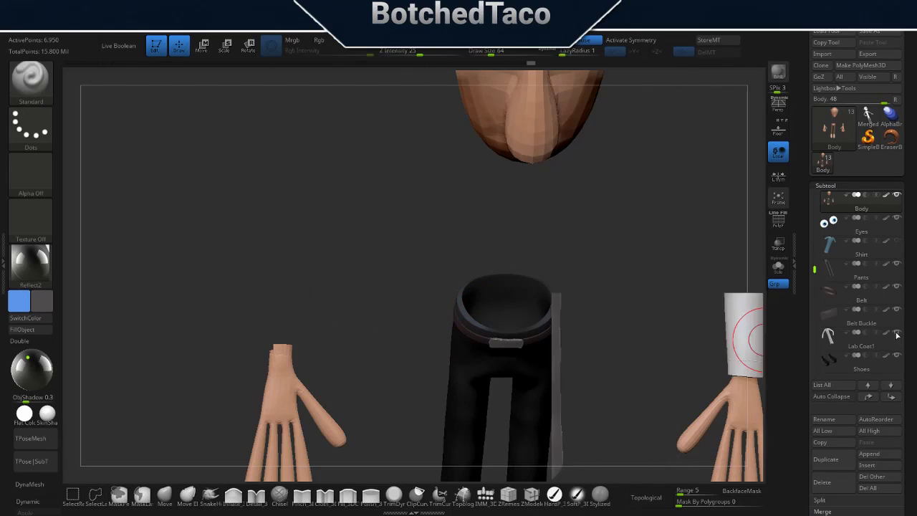
{"action": "left_click_drag", "start_coordinate": [637, 319], "coordinate": [626, 249]}
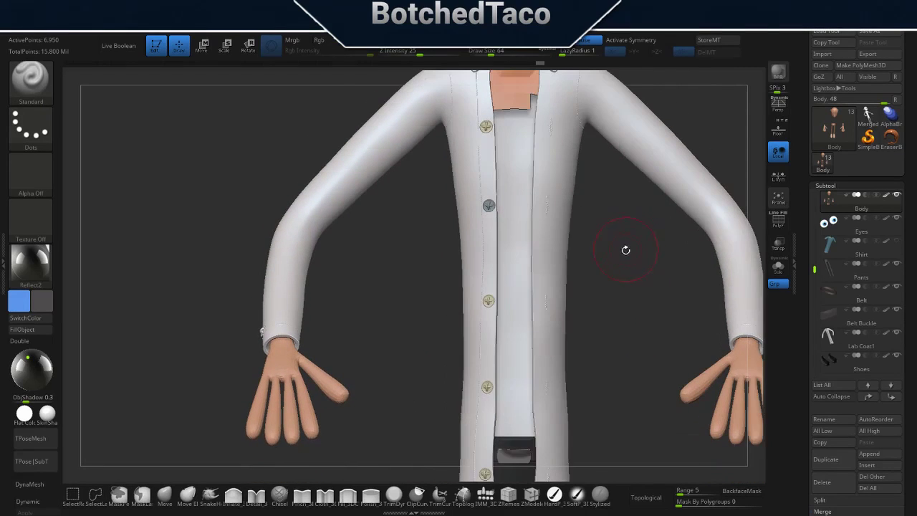
Lasso-hide the Body's torso and arms inside the coat, hide the coat, and restore head, neck, hands.
{"action": "left_click_drag", "start_coordinate": [622, 188], "coordinate": [589, 339], "text": "alt"}
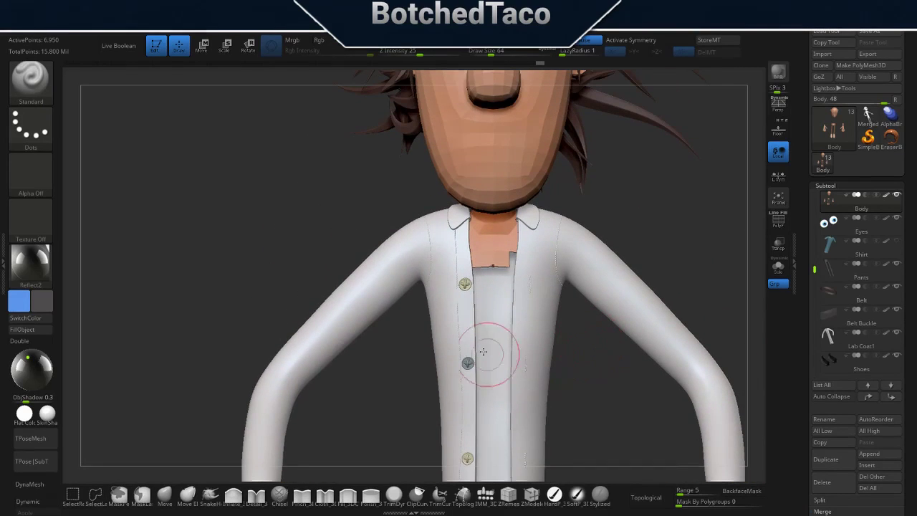
{"action": "left_click", "coordinate": [897, 334]}
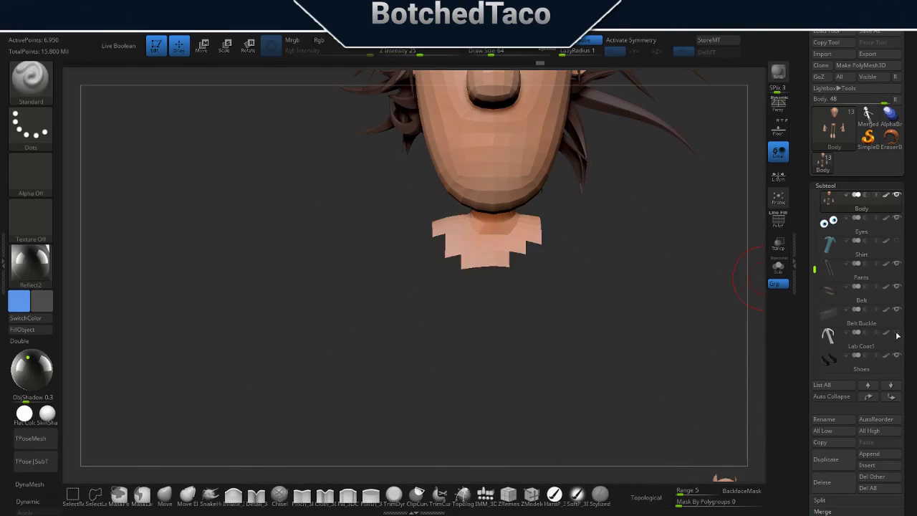
{"action": "left_click", "coordinate": [897, 335]}
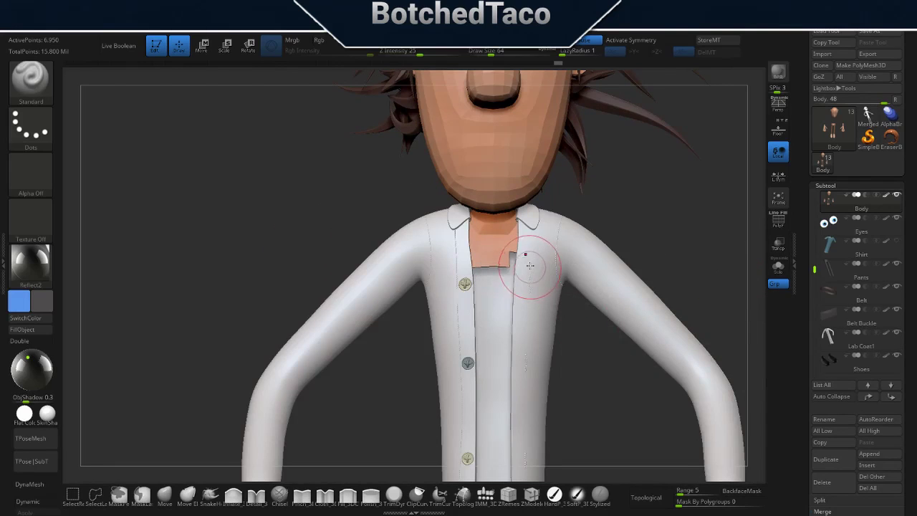
{"action": "right_click_drag", "start_coordinate": [530, 265], "coordinate": [420, 245]}
{"action": "key", "text": "ctrl+shift"}
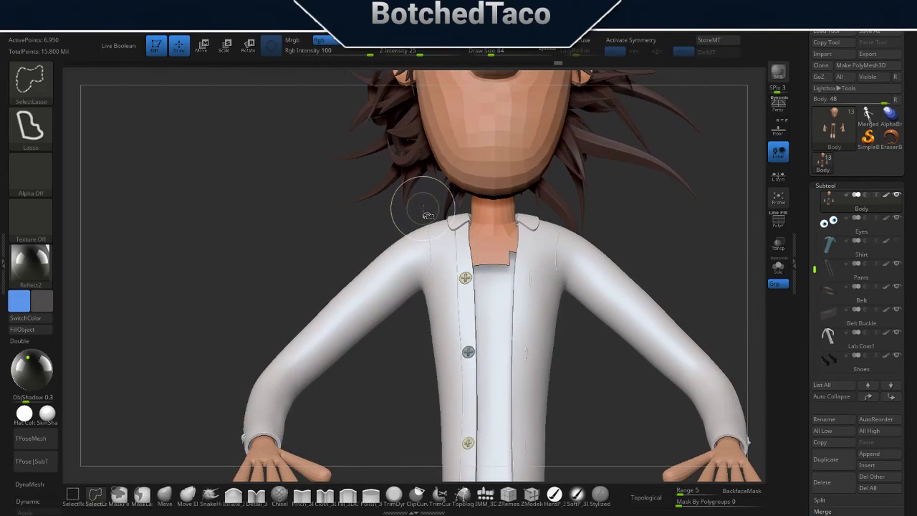
{"action": "mouse_move", "coordinate": [427, 212]}
{"action": "left_mouse_down", "text": "ctrl+shift"}
{"action": "mouse_move", "coordinate": [402, 319]}
{"action": "mouse_move", "coordinate": [340, 266]}
{"action": "left_mouse_up", "text": "ctrl+shift"}
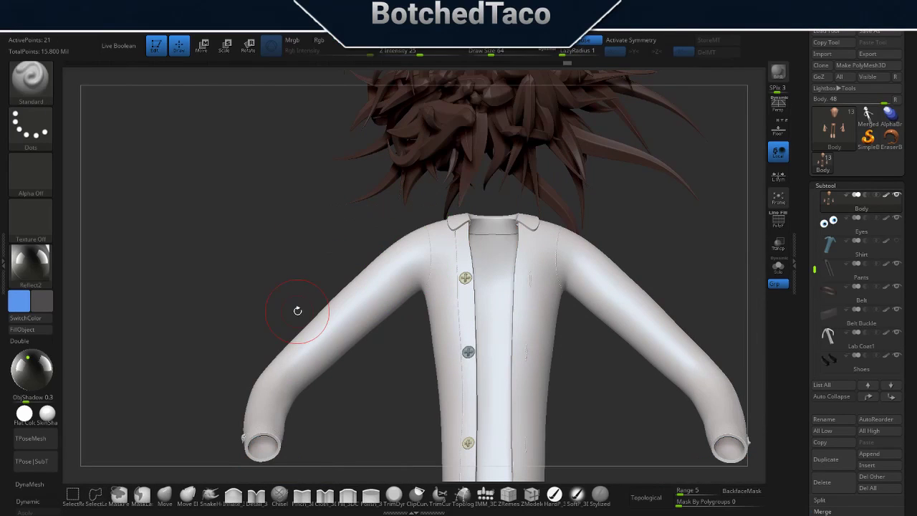
{"action": "left_click", "coordinate": [897, 333]}
{"action": "key", "text": "ctrl+shift"}
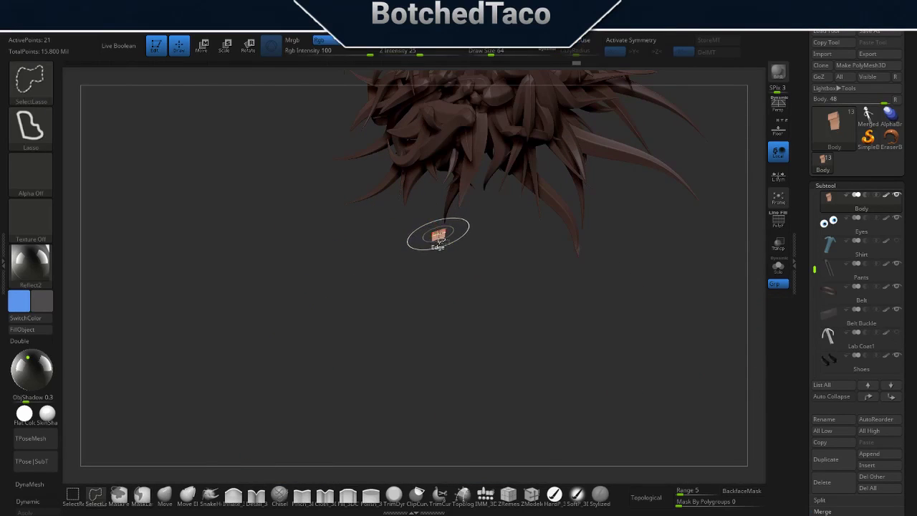
{"action": "left_click", "coordinate": [439, 236], "text": "ctrl+shift"}
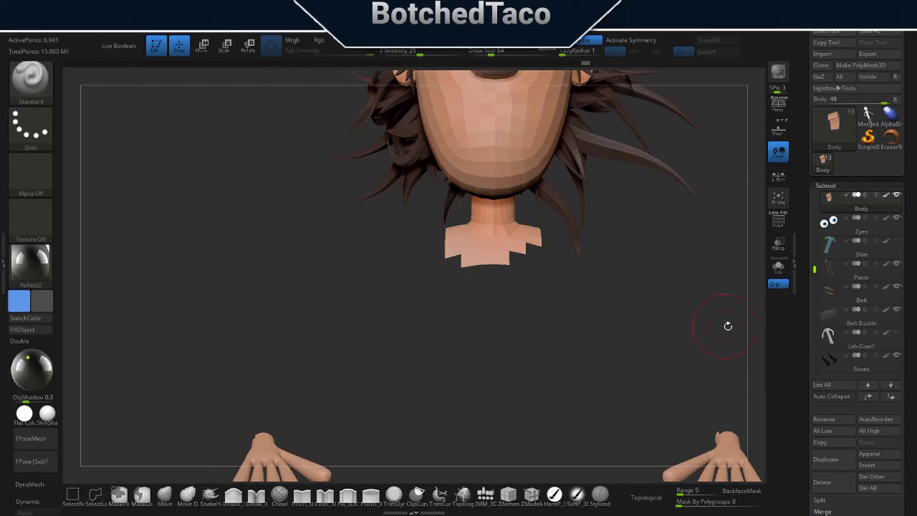
{"action": "key", "text": "space"}
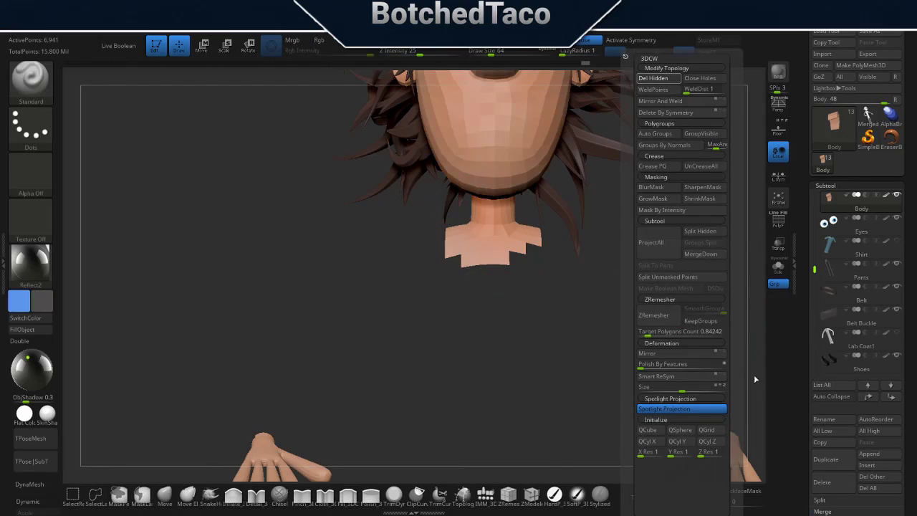
Keep the Lab Coat hidden, show the Shirt as the active subtool, and frame the torso.
{"action": "left_click", "coordinate": [895, 335]}
{"action": "left_click", "coordinate": [895, 335]}
{"action": "left_click", "coordinate": [895, 336]}
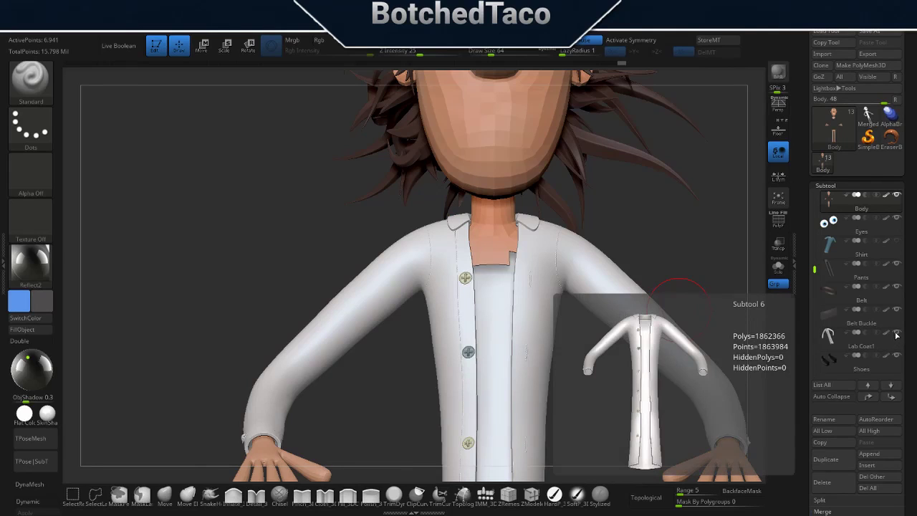
{"action": "left_click", "coordinate": [896, 335]}
{"action": "left_click", "coordinate": [896, 248]}
{"action": "left_click", "coordinate": [896, 247]}
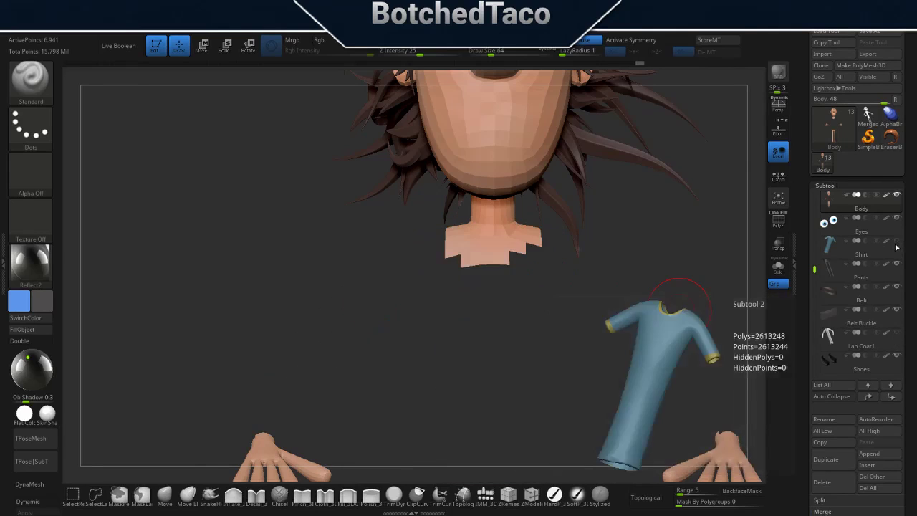
{"action": "left_click", "coordinate": [896, 247]}
{"action": "left_click", "coordinate": [896, 247]}
{"action": "left_click", "coordinate": [896, 248]}
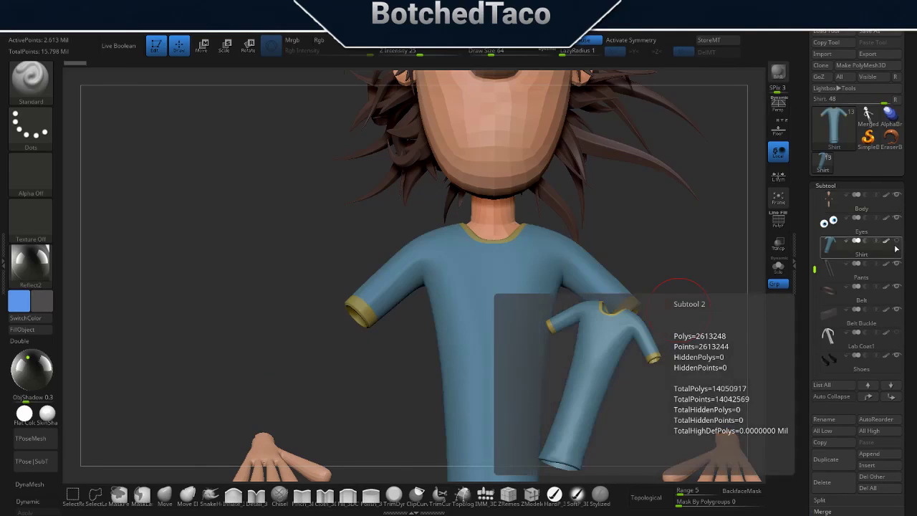
{"action": "mouse_move", "coordinate": [666, 361]}
{"action": "left_mouse_down", "text": "alt"}
{"action": "mouse_move", "coordinate": [645, 280]}
{"action": "mouse_move", "coordinate": [656, 109]}
{"action": "mouse_move", "coordinate": [626, 272]}
{"action": "mouse_move", "coordinate": [630, 330]}
{"action": "mouse_move", "coordinate": [618, 397]}
{"action": "mouse_move", "coordinate": [635, 176]}
{"action": "mouse_move", "coordinate": [587, 337]}
{"action": "left_mouse_up", "text": "alt"}
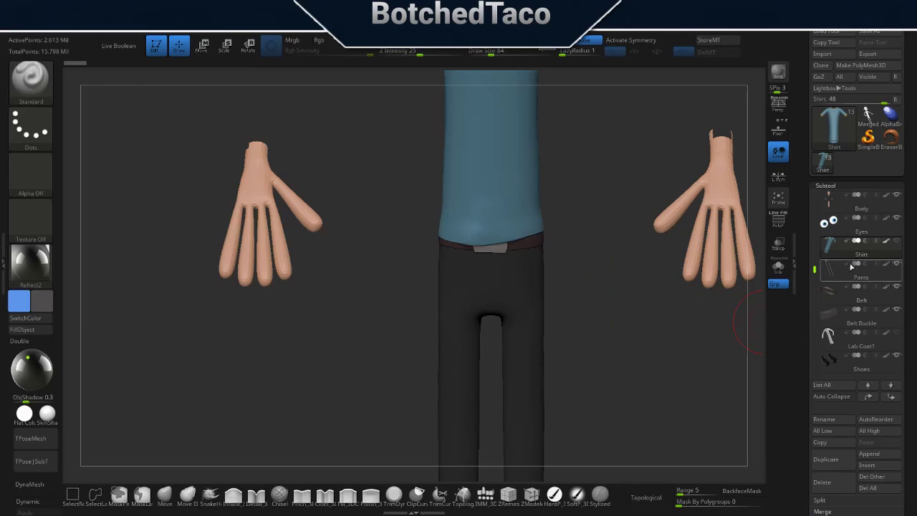
{"action": "mouse_move", "coordinate": [862, 337]}
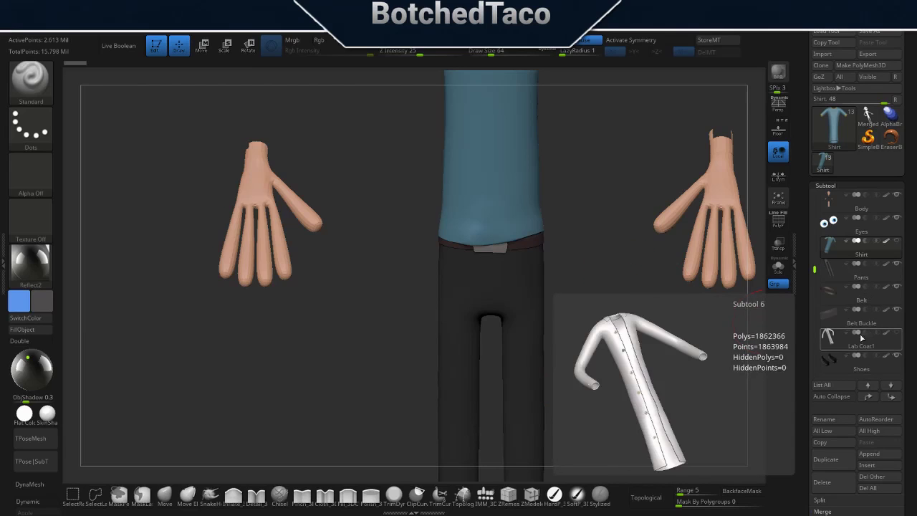
Hide the trousers to inspect the bare legs and shoes, then show them again.
{"action": "left_click", "coordinate": [897, 264]}
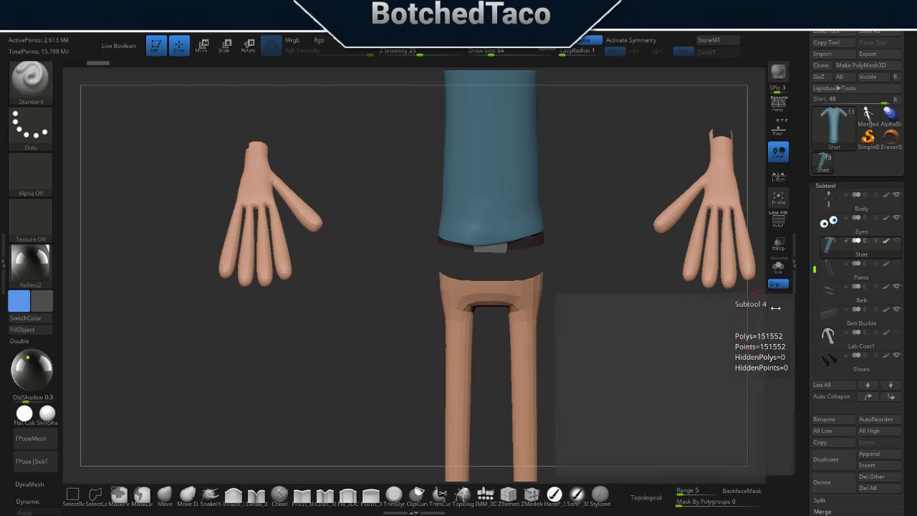
{"action": "left_click_drag", "start_coordinate": [645, 401], "coordinate": [643, 188], "text": "alt"}
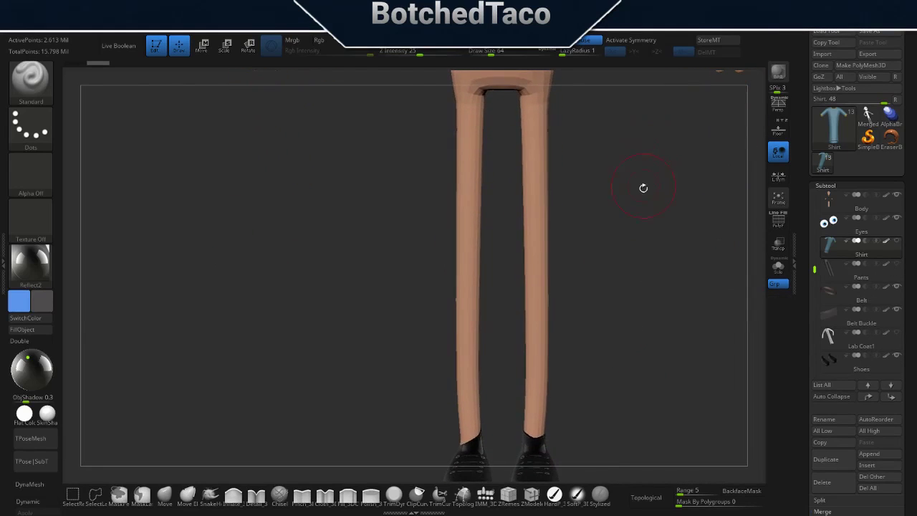
{"action": "mouse_move", "coordinate": [659, 249]}
{"action": "left_mouse_down", "text": "alt"}
{"action": "mouse_move", "coordinate": [659, 264]}
{"action": "mouse_move", "coordinate": [624, 246]}
{"action": "mouse_move", "coordinate": [628, 368]}
{"action": "left_mouse_up", "text": "alt"}
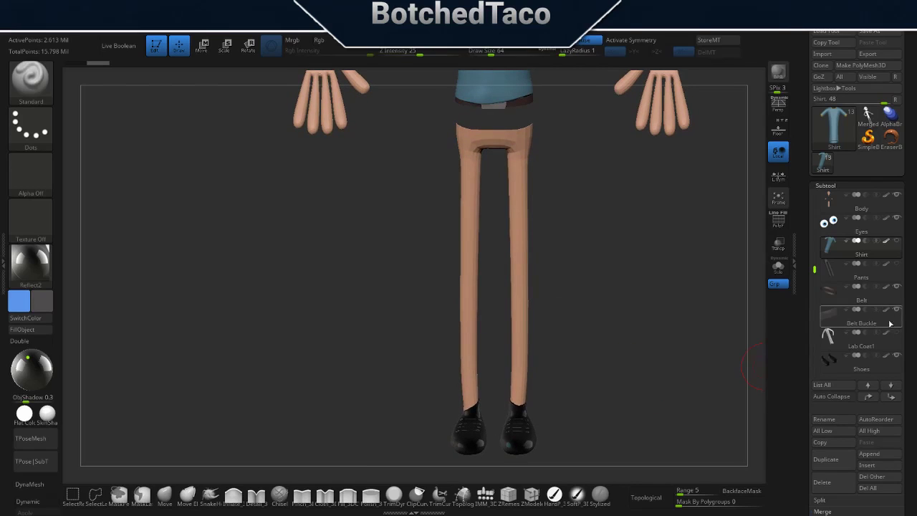
{"action": "left_click", "coordinate": [896, 263]}
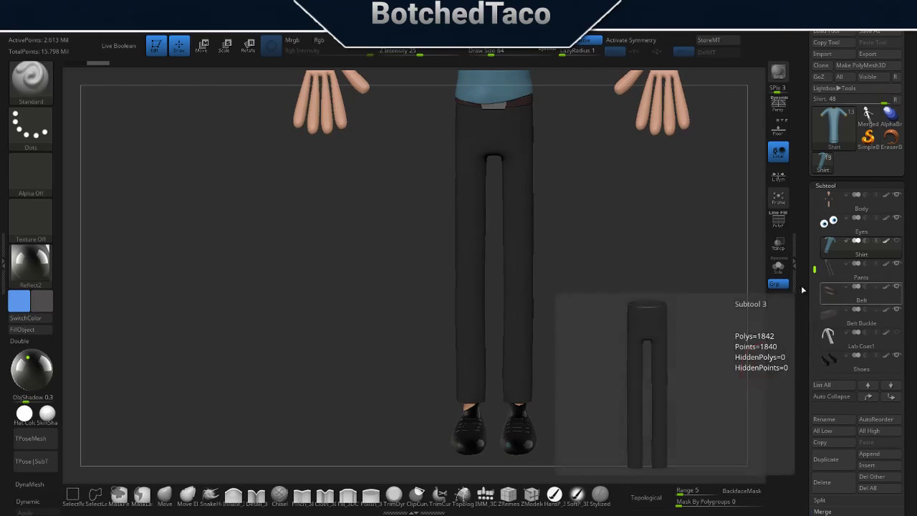
{"action": "left_click_drag", "start_coordinate": [548, 124], "coordinate": [564, 168], "text": "alt"}
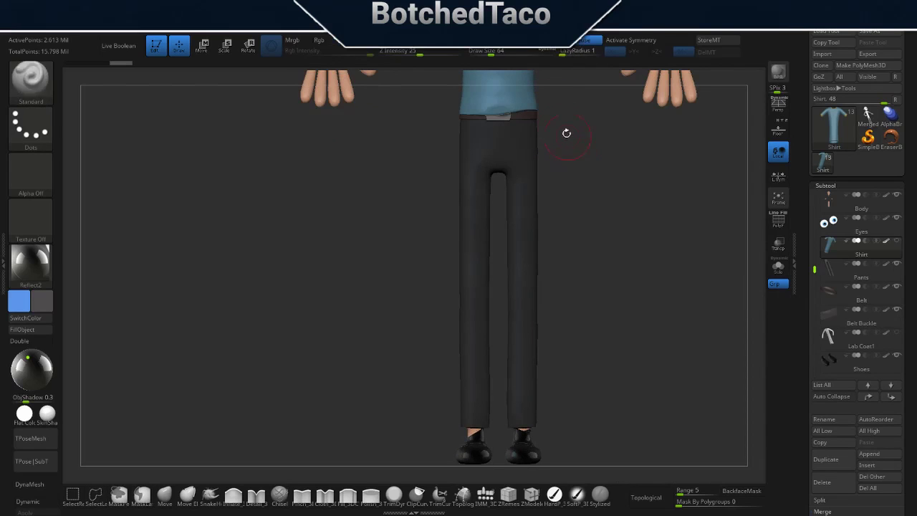
Lasso around the legs with trousers hidden, then reselect the Body as the active subtool.
{"action": "mouse_move", "coordinate": [554, 99]}
{"action": "left_mouse_down", "text": "ctrl+shift"}
{"action": "mouse_move", "coordinate": [388, 146]}
{"action": "mouse_move", "coordinate": [581, 403]}
{"action": "left_mouse_up", "text": "ctrl+shift"}
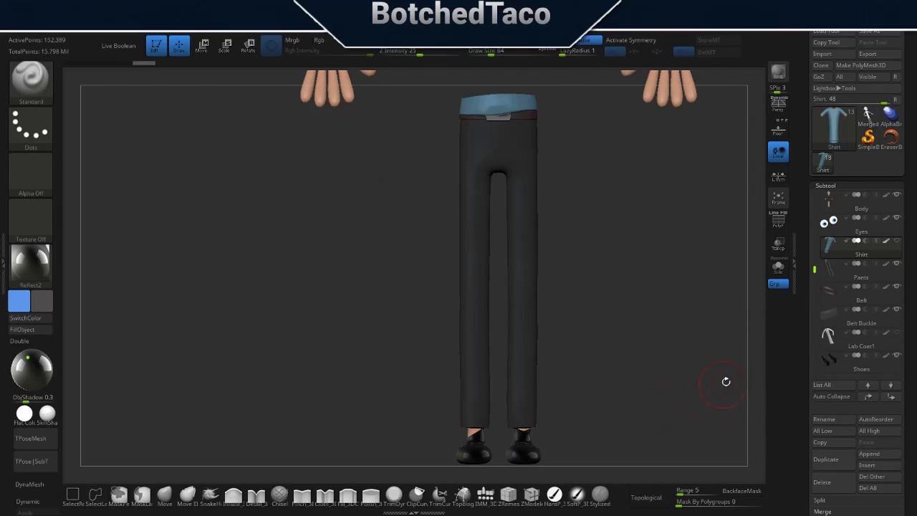
{"action": "left_click", "coordinate": [896, 263]}
{"action": "key", "text": "ctrl+shift"}
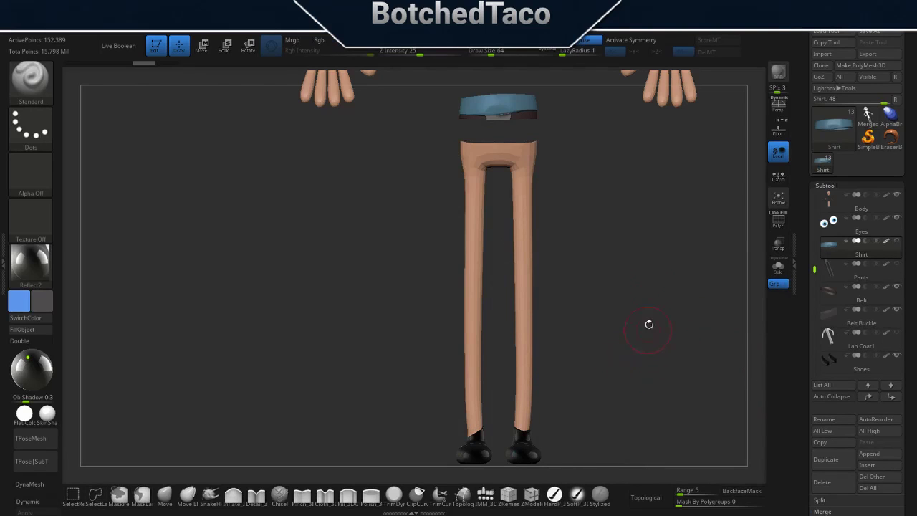
{"action": "left_click_drag", "start_coordinate": [649, 324], "coordinate": [660, 278]}
{"action": "left_click", "coordinate": [637, 336], "text": "ctrl+shift"}
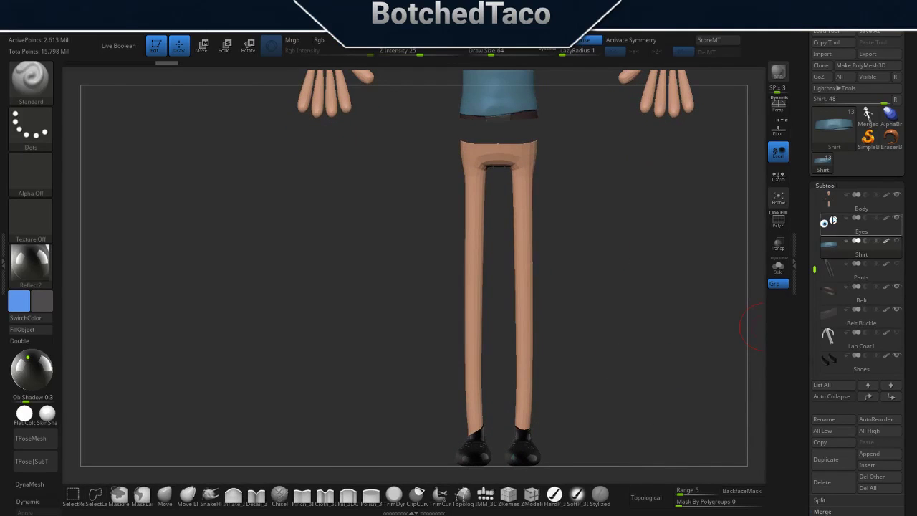
{"action": "left_click", "coordinate": [860, 206]}
{"action": "left_click_drag", "start_coordinate": [642, 344], "coordinate": [638, 314]}
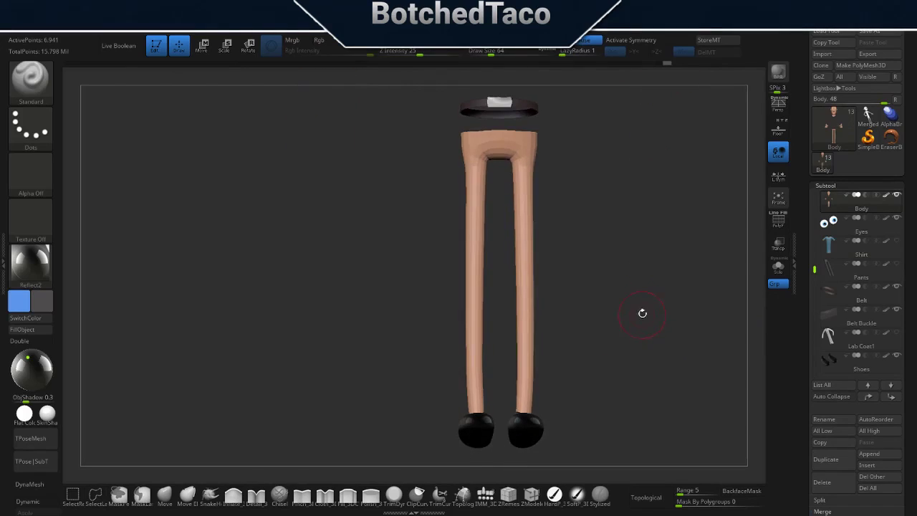
Lasso-hide the Body's legs inside the trousers, toggling the Pants visibility to check.
{"action": "left_click", "coordinate": [896, 263]}
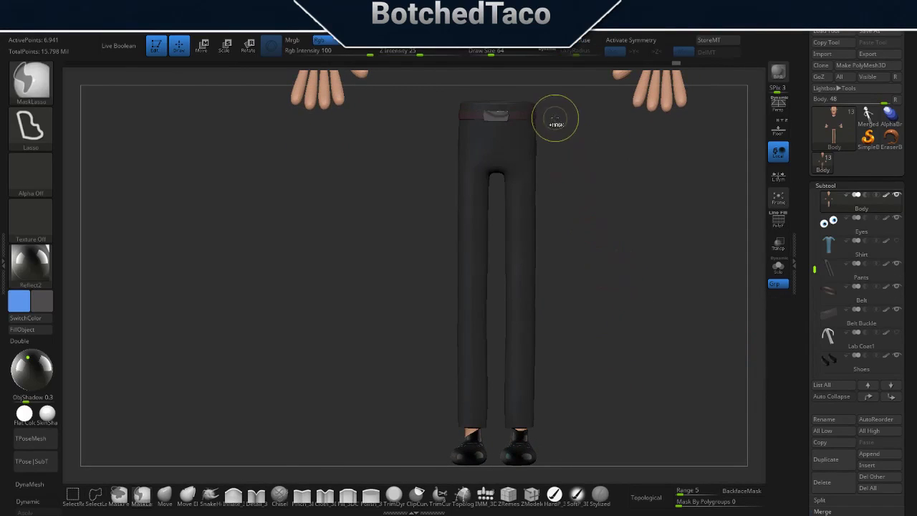
{"action": "mouse_move", "coordinate": [546, 95]}
{"action": "left_mouse_down", "text": "ctrl+shift"}
{"action": "mouse_move", "coordinate": [419, 359]}
{"action": "mouse_move", "coordinate": [628, 394]}
{"action": "left_mouse_up", "text": "ctrl+shift"}
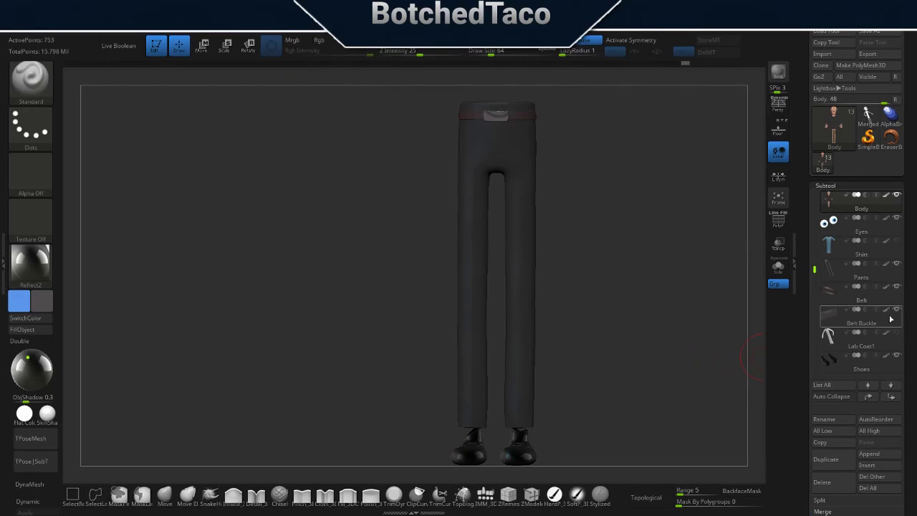
{"action": "left_click", "coordinate": [896, 265]}
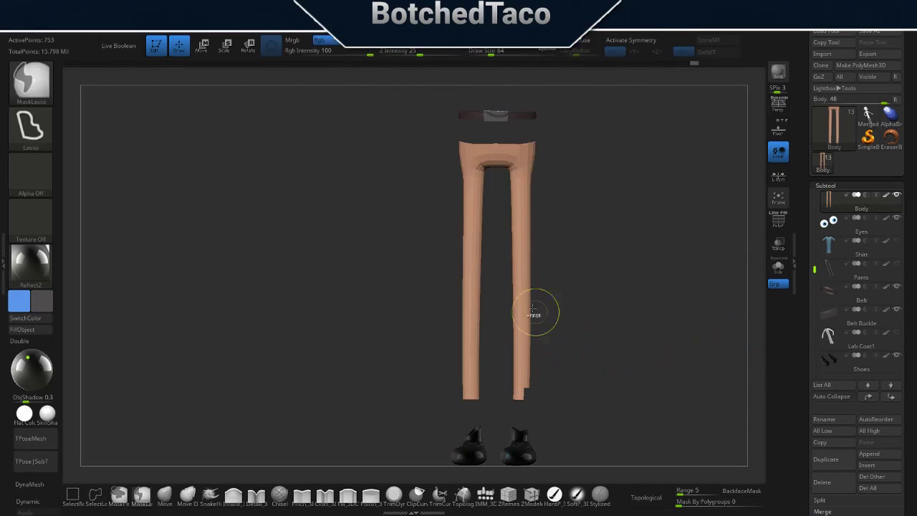
{"action": "left_click_drag", "start_coordinate": [548, 344], "coordinate": [570, 430], "text": "ctrl+shift"}
{"action": "key", "text": "space"}
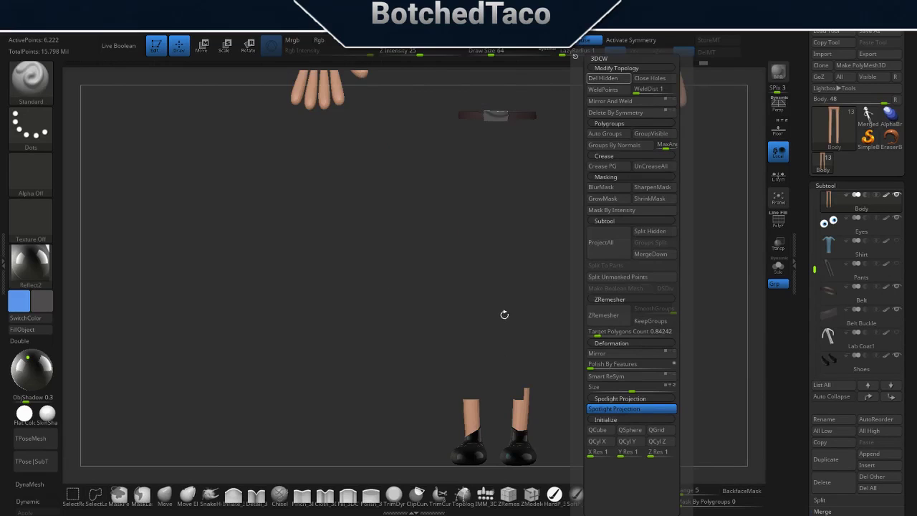
{"action": "left_click_drag", "start_coordinate": [628, 376], "coordinate": [674, 99], "text": "alt"}
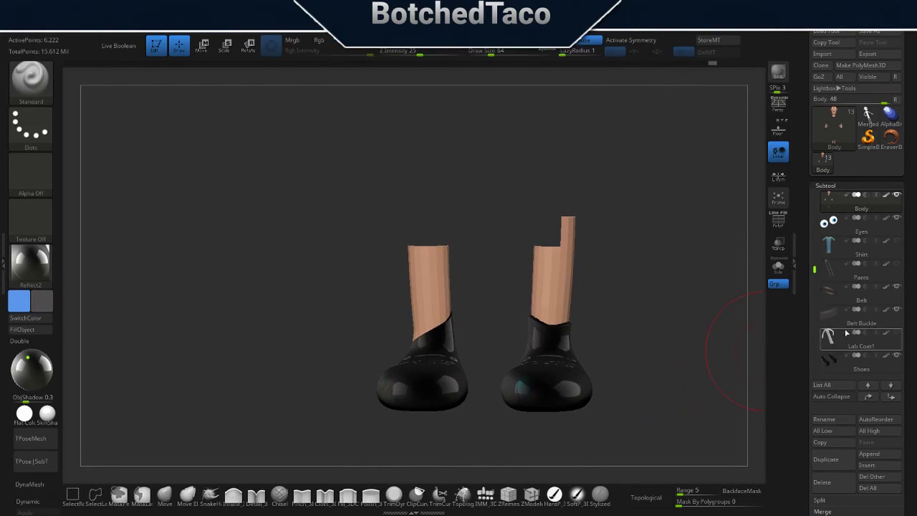
Hide the Body geometry above the trouser hems, then check the shins with Pants hidden.
{"action": "left_click", "coordinate": [896, 264]}
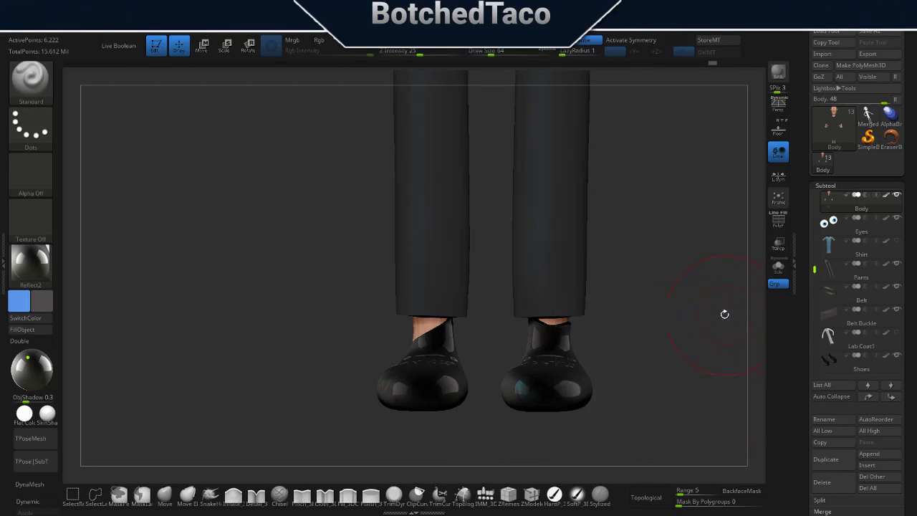
{"action": "key", "text": "ctrl+shift"}
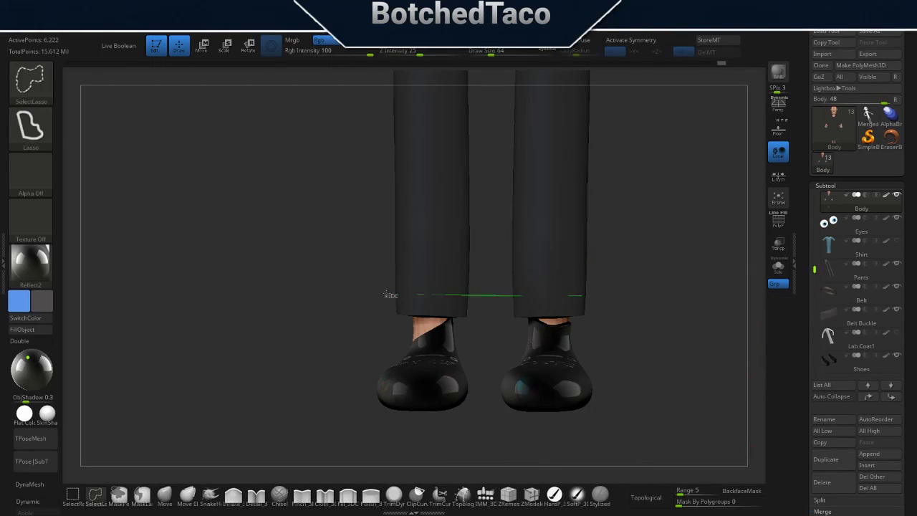
{"action": "left_click_drag", "start_coordinate": [387, 295], "coordinate": [699, 282], "text": "ctrl+shift"}
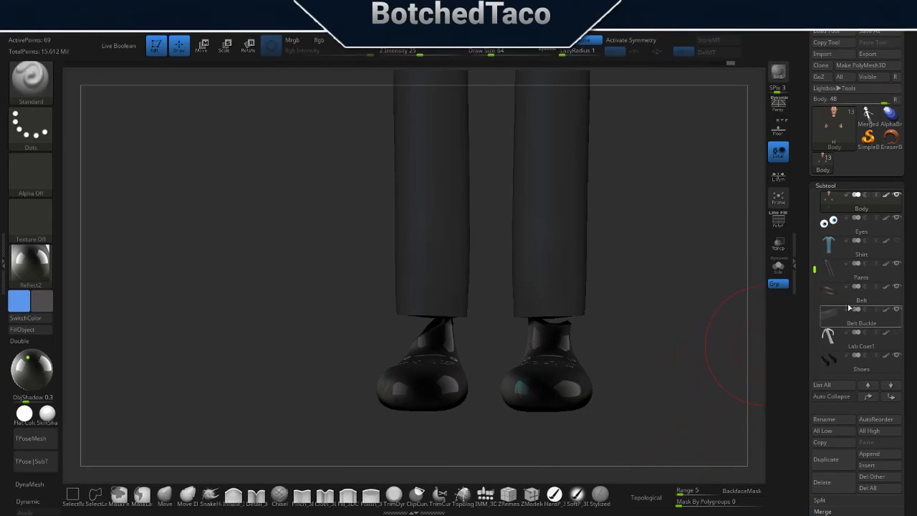
{"action": "left_click", "coordinate": [896, 263]}
{"action": "key", "text": "ctrl+shift"}
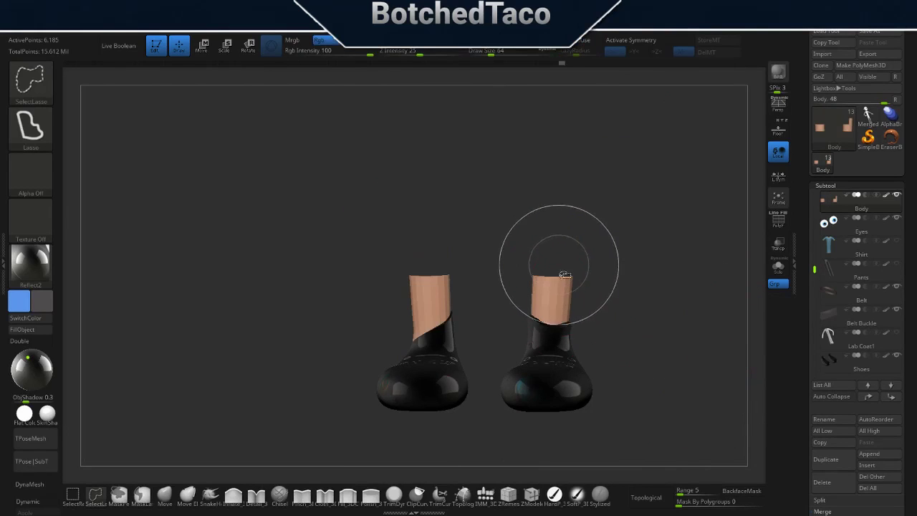
{"action": "key", "text": "space"}
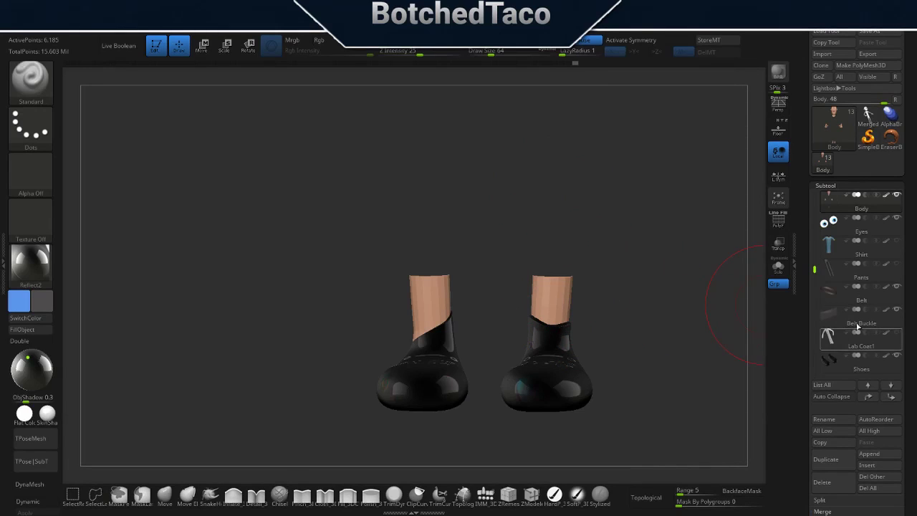
Hide the ankle skin above the right shoe and make Shoes the active subtool.
{"action": "left_click", "coordinate": [896, 263]}
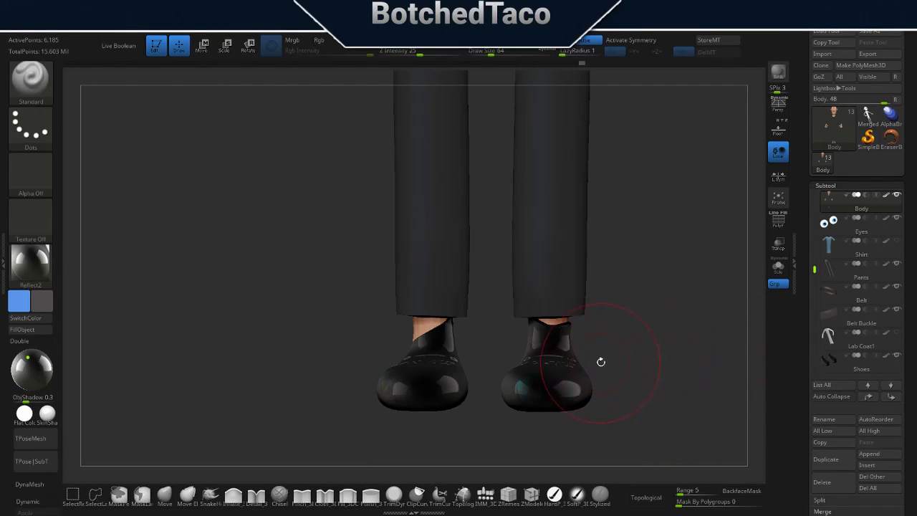
{"action": "key", "text": "ctrl+shift"}
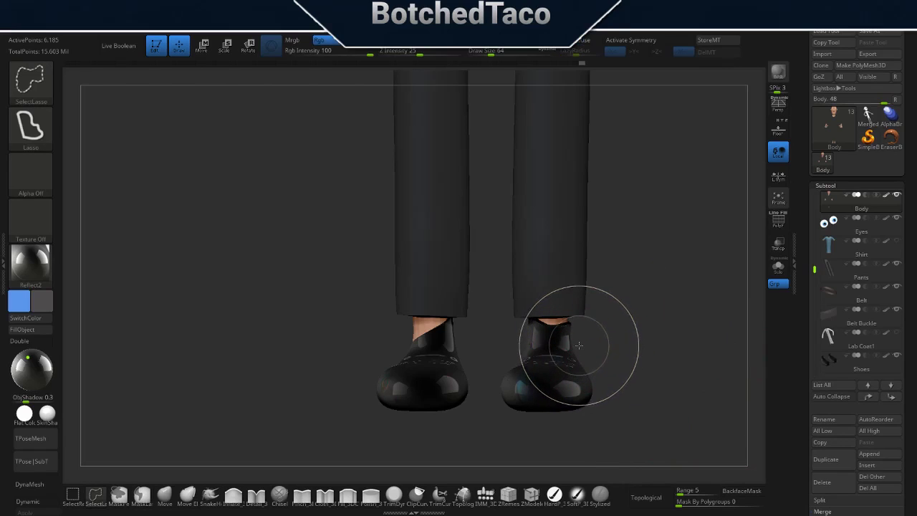
{"action": "left_click_drag", "start_coordinate": [519, 340], "coordinate": [673, 430], "text": "ctrl+shift"}
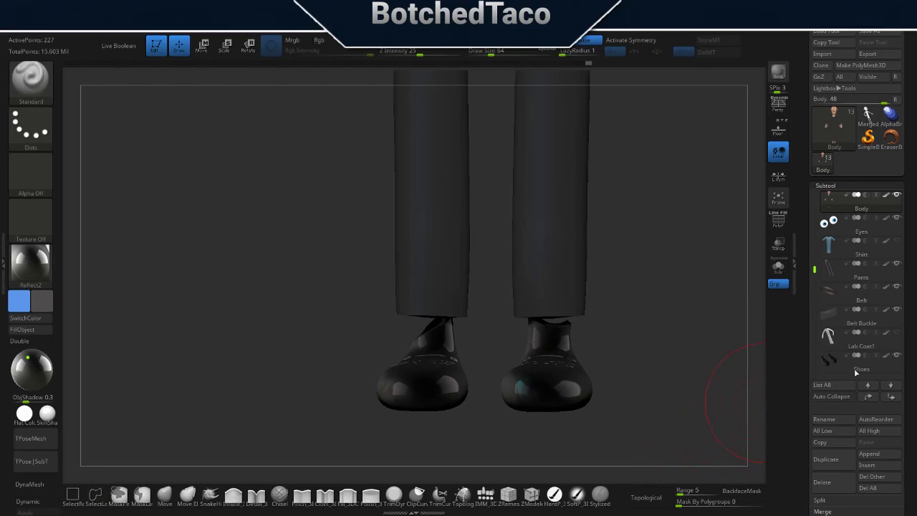
{"action": "left_click", "coordinate": [892, 360]}
{"action": "mouse_move", "coordinate": [831, 361]}
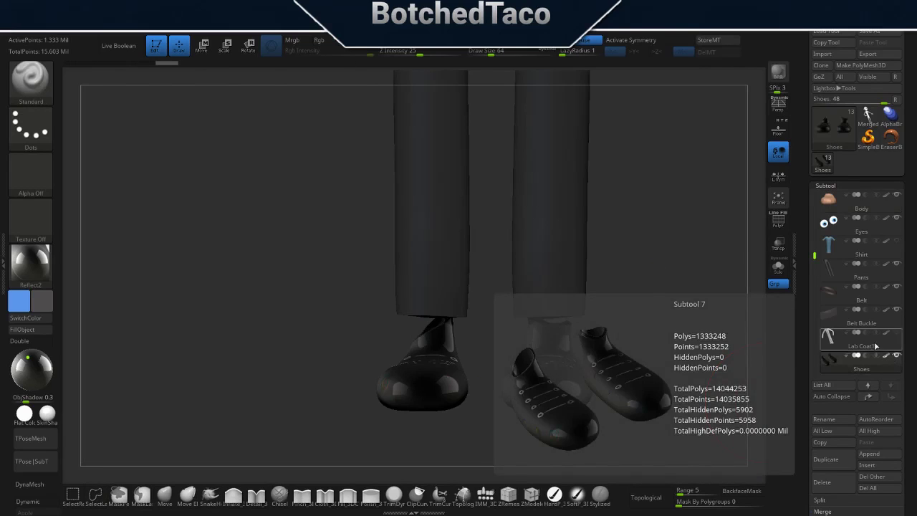
Delete the Body's bare foot inside the shoe, toggling Shoes on and off to check the fit.
{"action": "left_click", "coordinate": [831, 201]}
{"action": "left_click", "coordinate": [897, 360]}
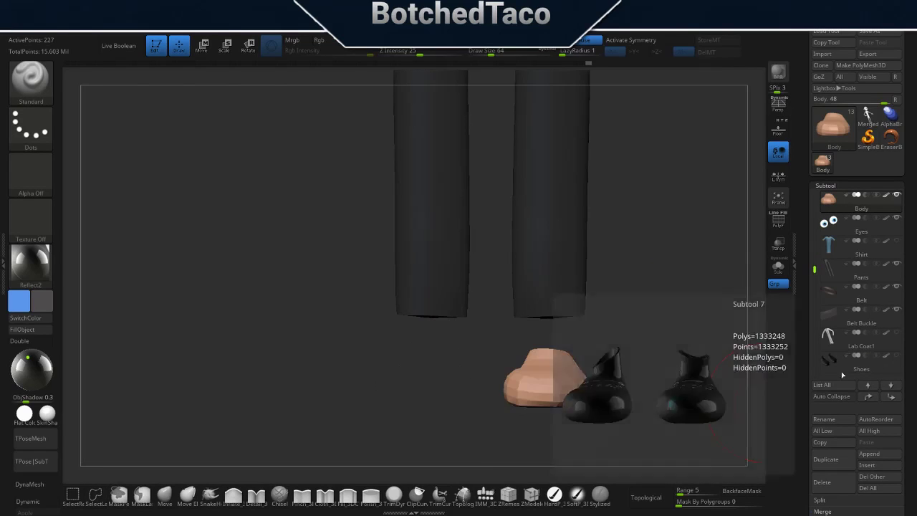
{"action": "mouse_move", "coordinate": [545, 337]}
{"action": "left_mouse_down", "text": "ctrl+shift"}
{"action": "mouse_move", "coordinate": [549, 391]}
{"action": "mouse_move", "coordinate": [598, 395]}
{"action": "left_mouse_up", "text": "ctrl+shift"}
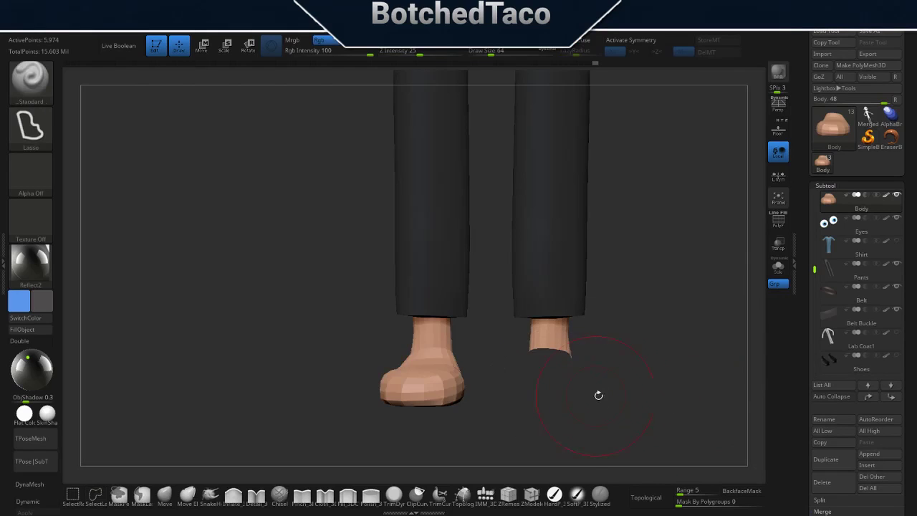
{"action": "key", "text": "g"}
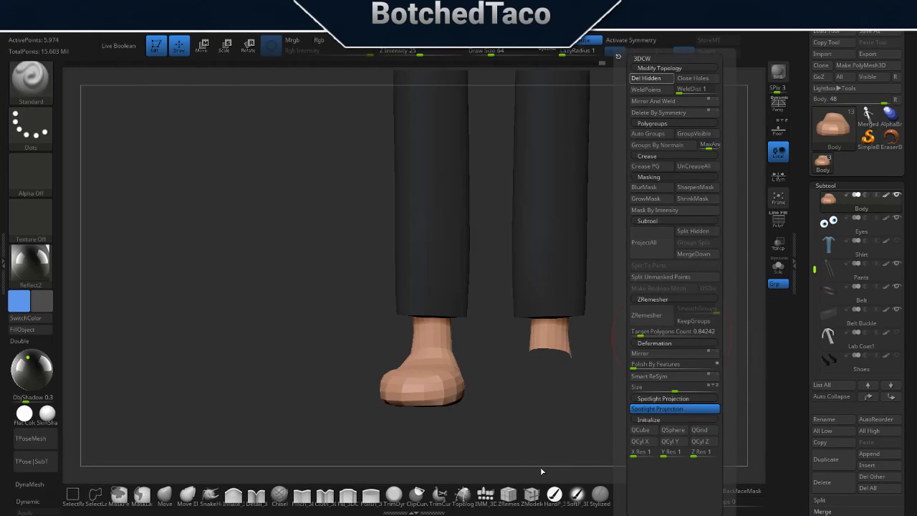
{"action": "mouse_move", "coordinate": [559, 428]}
{"action": "left_mouse_down"}
{"action": "mouse_move", "coordinate": [599, 381]}
{"action": "mouse_move", "coordinate": [731, 377]}
{"action": "left_mouse_up"}
{"action": "left_click", "coordinate": [896, 357]}
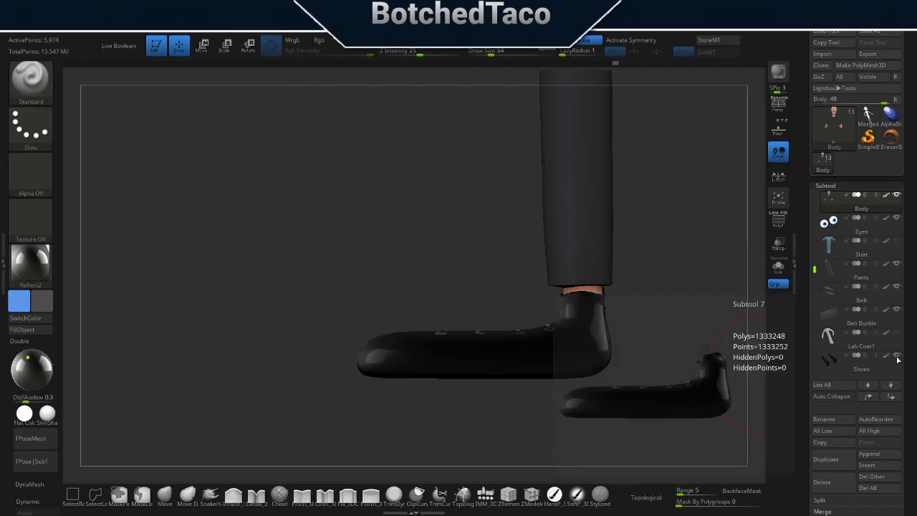
{"action": "left_click", "coordinate": [897, 357]}
{"action": "left_click_drag", "start_coordinate": [753, 376], "coordinate": [763, 392]}
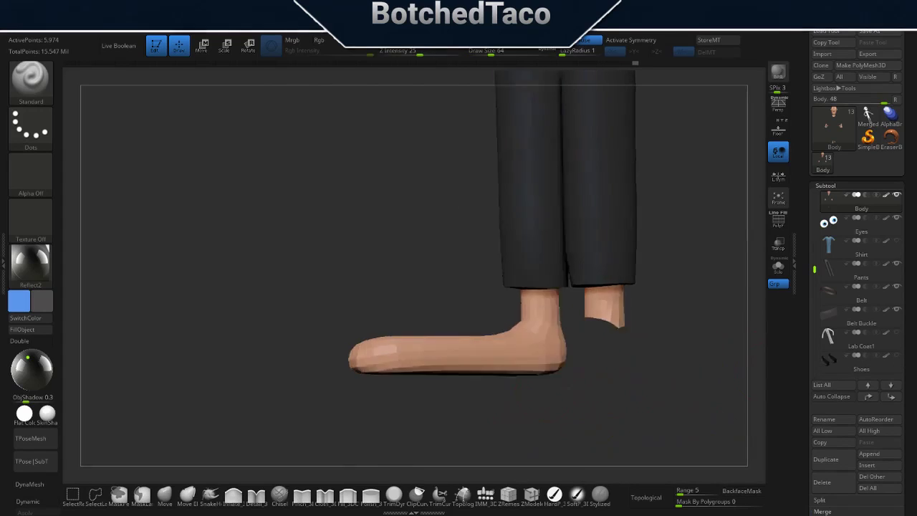
{"action": "left_click", "coordinate": [896, 357]}
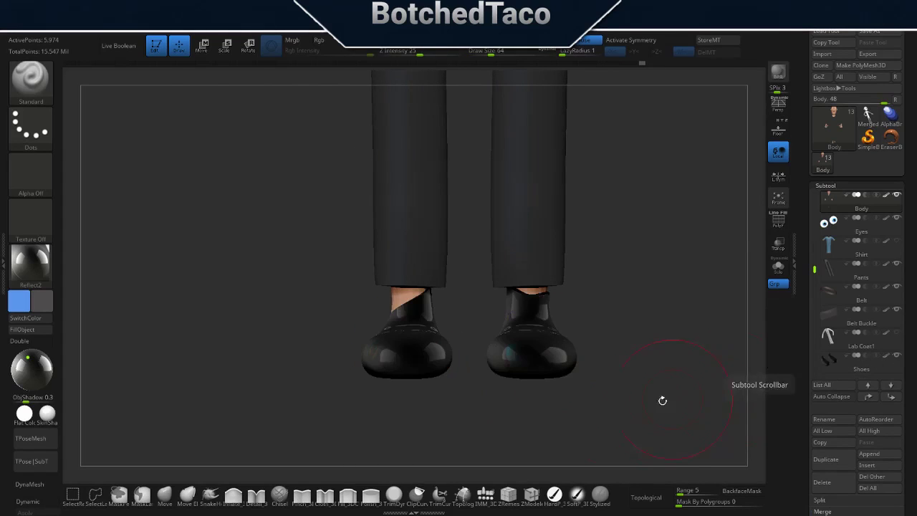
{"action": "mouse_move", "coordinate": [443, 325]}
{"action": "left_mouse_down"}
{"action": "mouse_move", "coordinate": [450, 313]}
{"action": "mouse_move", "coordinate": [380, 300]}
{"action": "mouse_move", "coordinate": [459, 301]}
{"action": "left_mouse_up"}
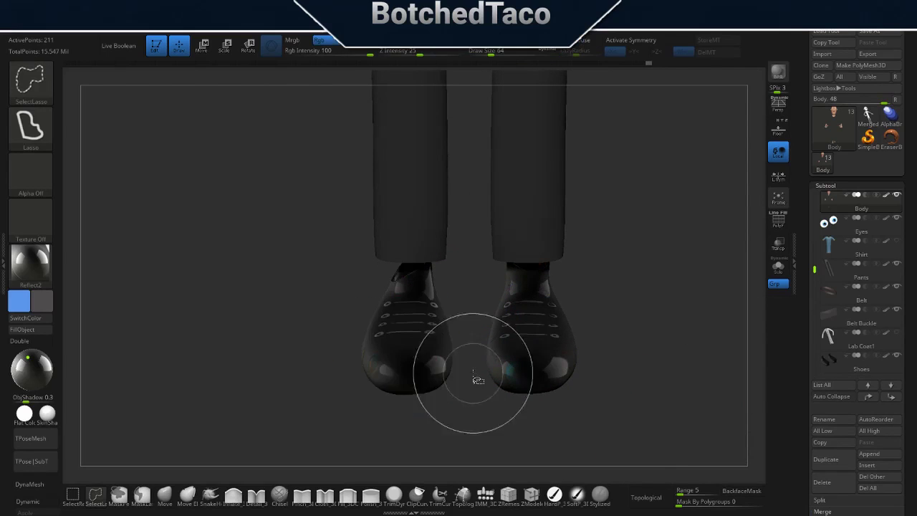
Unhide the whole Body and lasso-hide the ankle skin and the foot below it.
{"action": "left_click", "coordinate": [896, 357]}
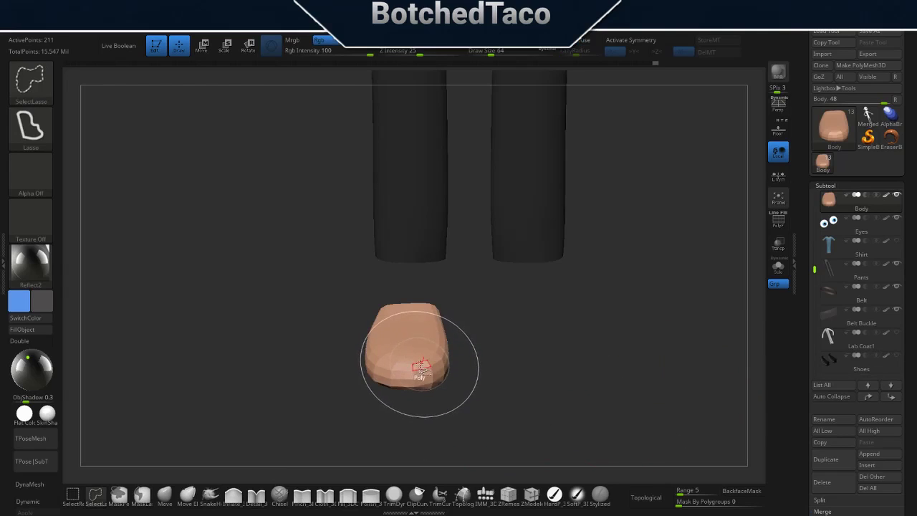
{"action": "left_click", "coordinate": [450, 383], "text": "ctrl+shift"}
{"action": "key", "text": "space"}
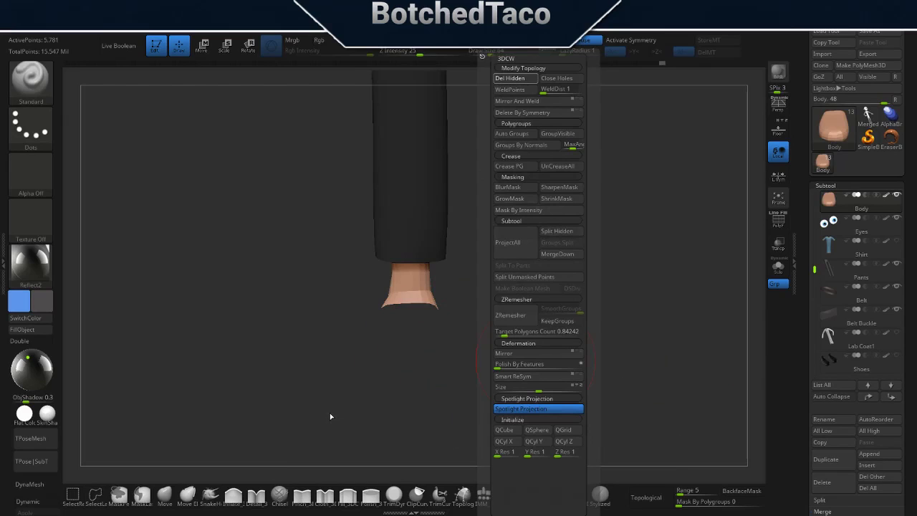
{"action": "left_click_drag", "start_coordinate": [334, 409], "coordinate": [722, 376]}
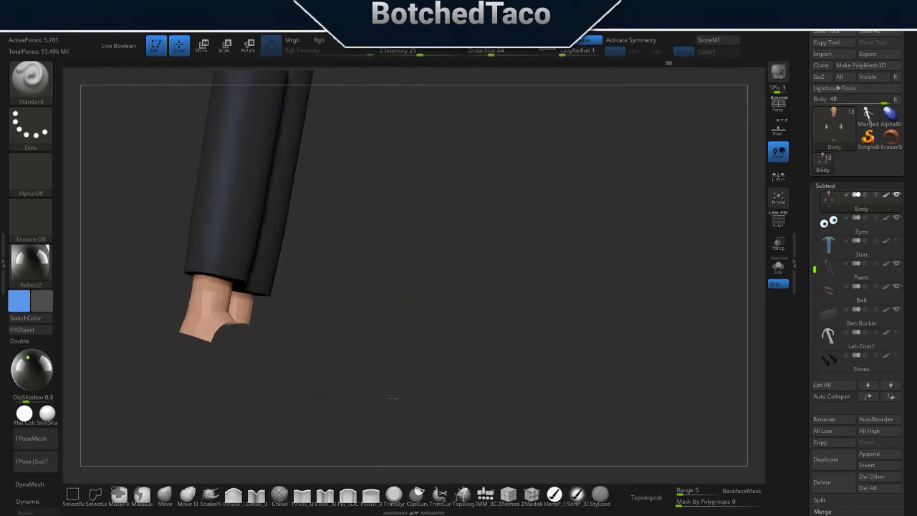
{"action": "mouse_move", "coordinate": [860, 361]}
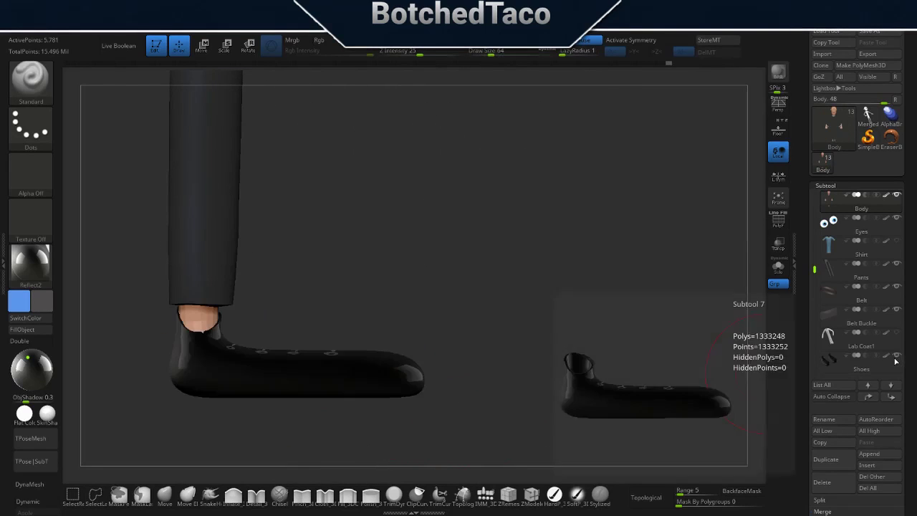
{"action": "key", "text": "ctrl+shift"}
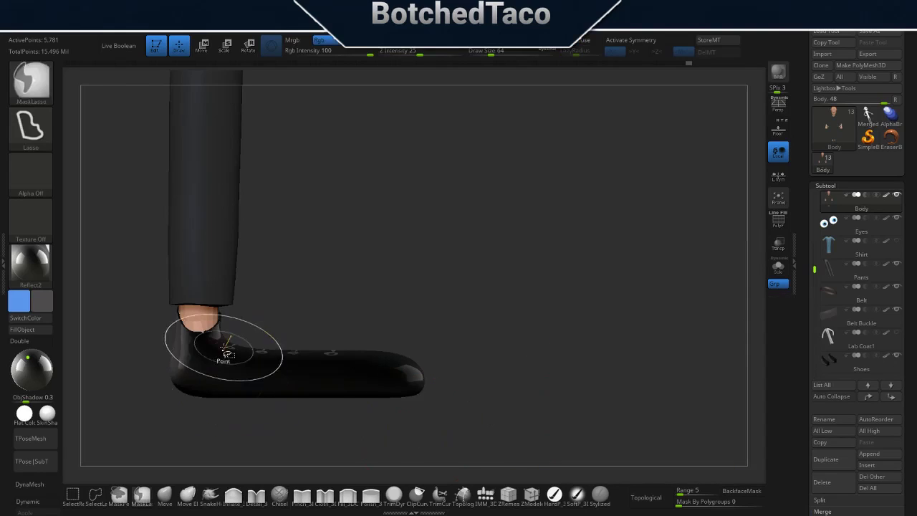
{"action": "left_click_drag", "start_coordinate": [219, 337], "coordinate": [222, 438], "text": "ctrl+shift"}
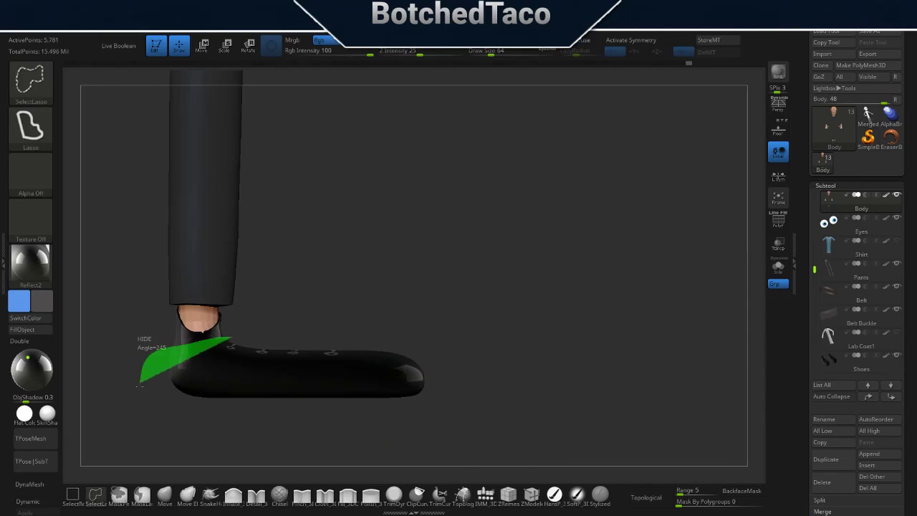
{"action": "left_click", "coordinate": [898, 356]}
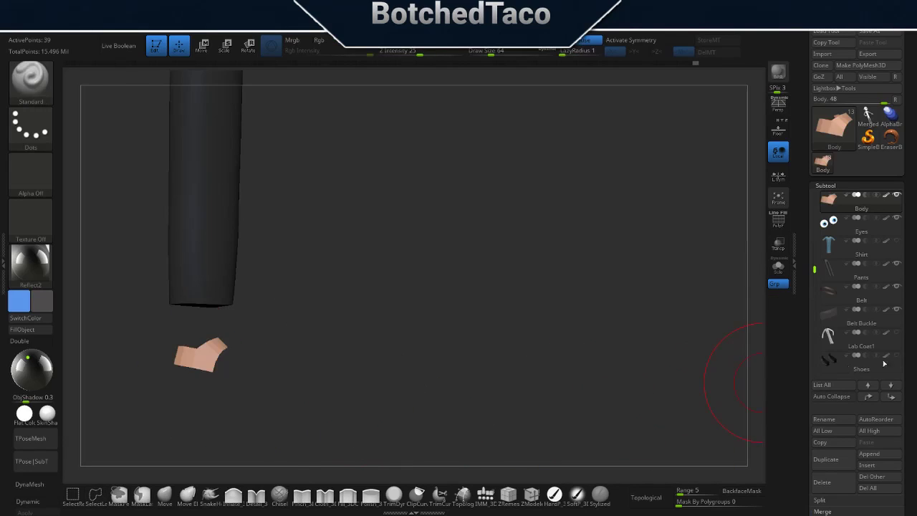
{"action": "mouse_move", "coordinate": [236, 326]}
{"action": "left_mouse_down", "text": "ctrl+shift"}
{"action": "mouse_move", "coordinate": [278, 374]}
{"action": "mouse_move", "coordinate": [442, 378]}
{"action": "left_mouse_up", "text": "ctrl+shift"}
Delete the hidden foot geometry, compare against the Shoes, and frame the character with F.
{"action": "left_click", "coordinate": [896, 356]}
{"action": "left_click", "coordinate": [896, 356]}
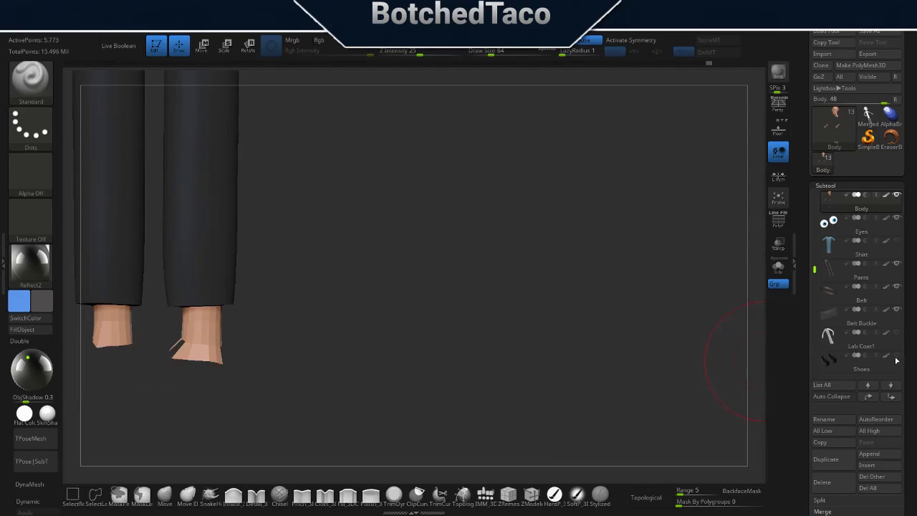
{"action": "key", "text": "space"}
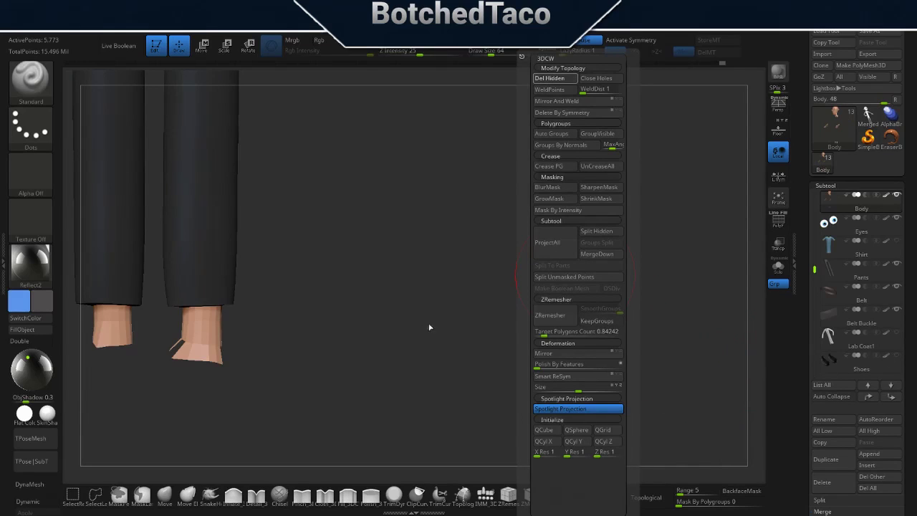
{"action": "left_click", "coordinate": [896, 357]}
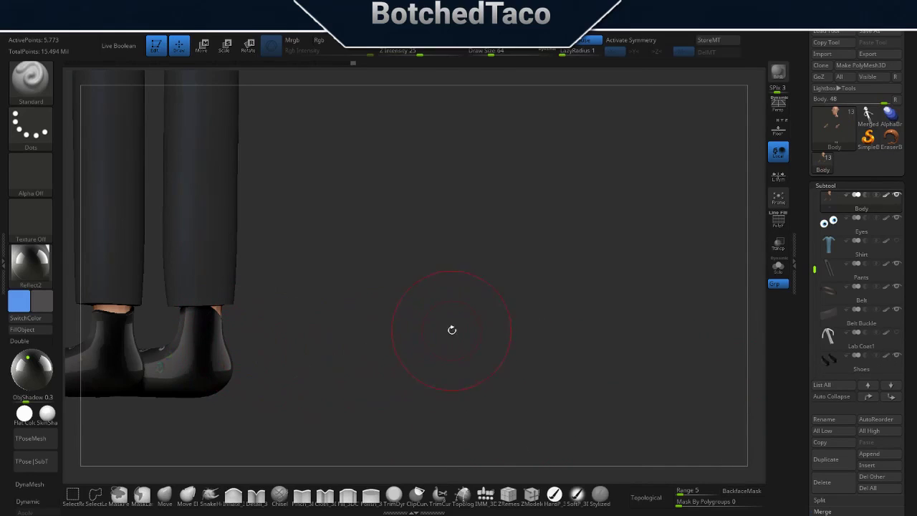
{"action": "left_click_drag", "start_coordinate": [452, 330], "coordinate": [318, 349]}
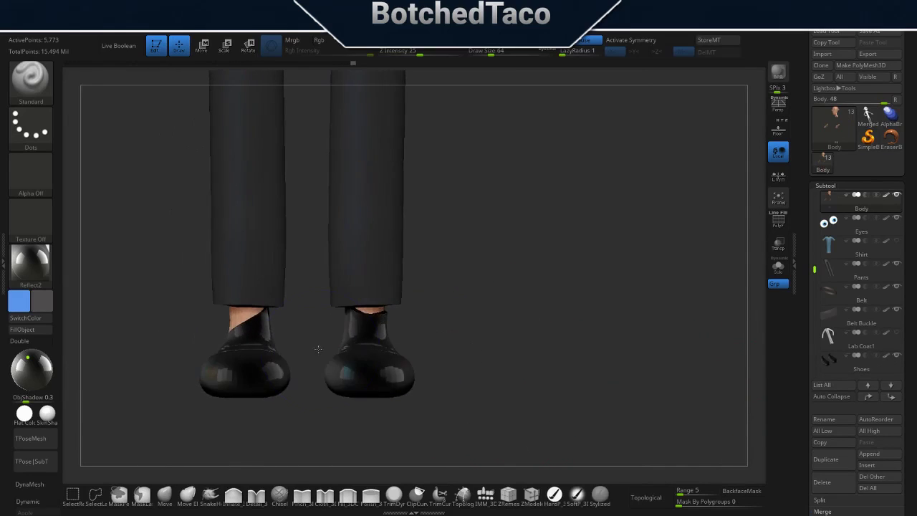
{"action": "left_click", "coordinate": [896, 356]}
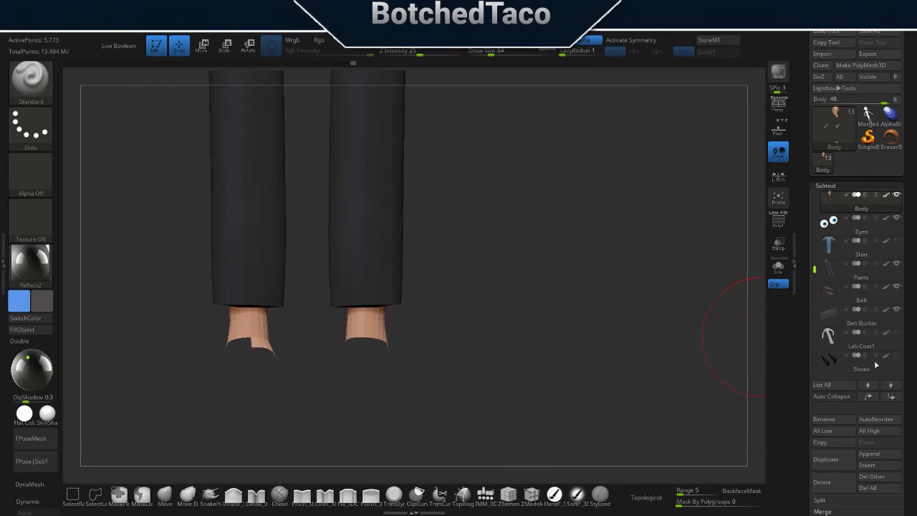
{"action": "key", "text": "f"}
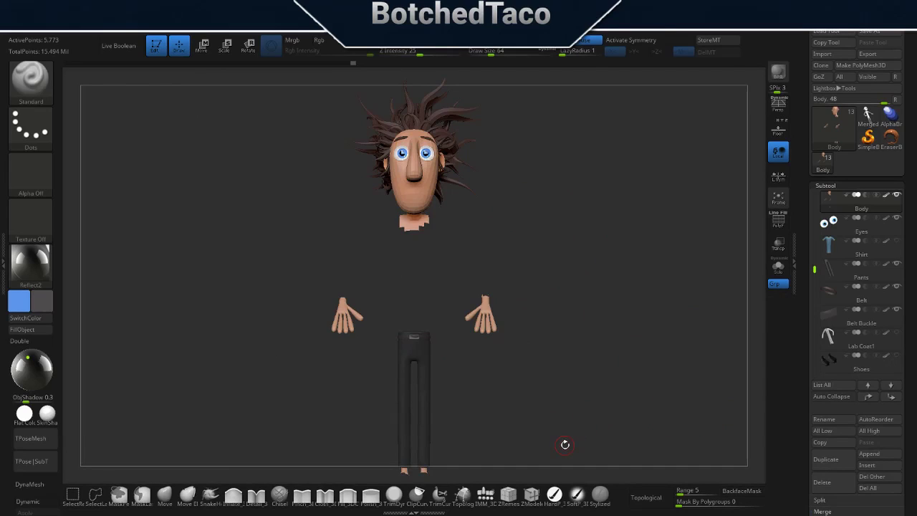
Turn on the Shirt, Lab Coat and Shoes subtools and spin the character to inspect the back.
{"action": "left_click", "coordinate": [897, 241]}
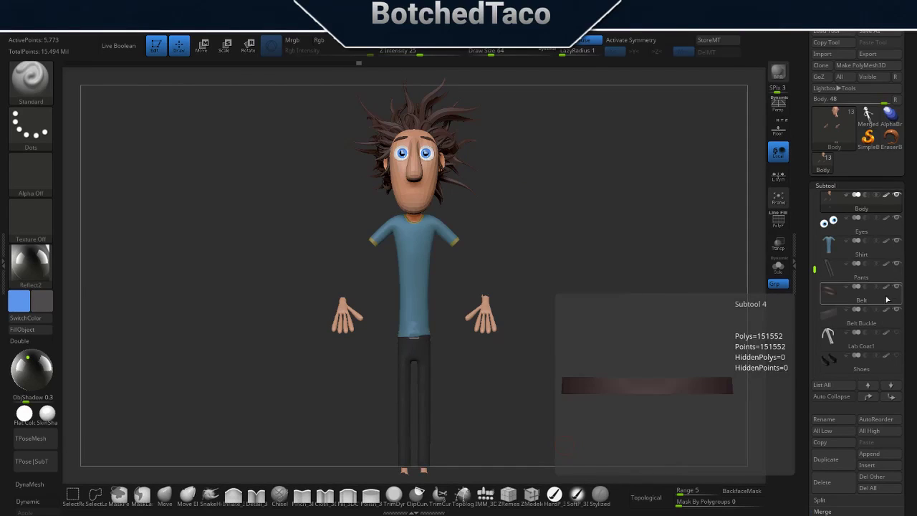
{"action": "left_click", "coordinate": [896, 334]}
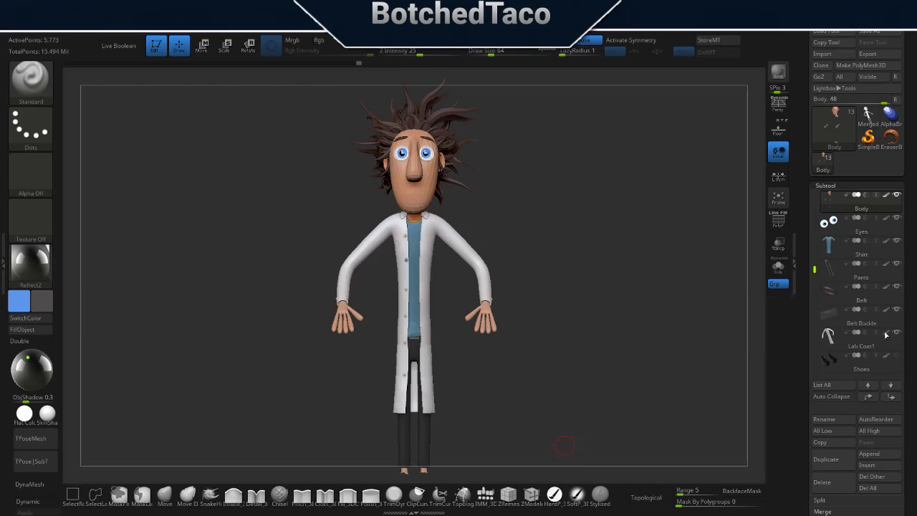
{"action": "left_click_drag", "start_coordinate": [613, 356], "coordinate": [606, 295], "text": "alt"}
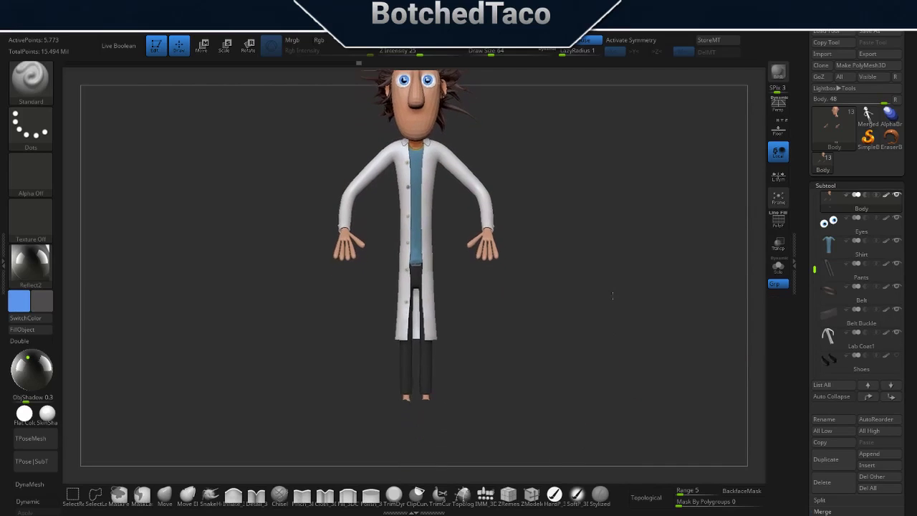
{"action": "left_click", "coordinate": [896, 355]}
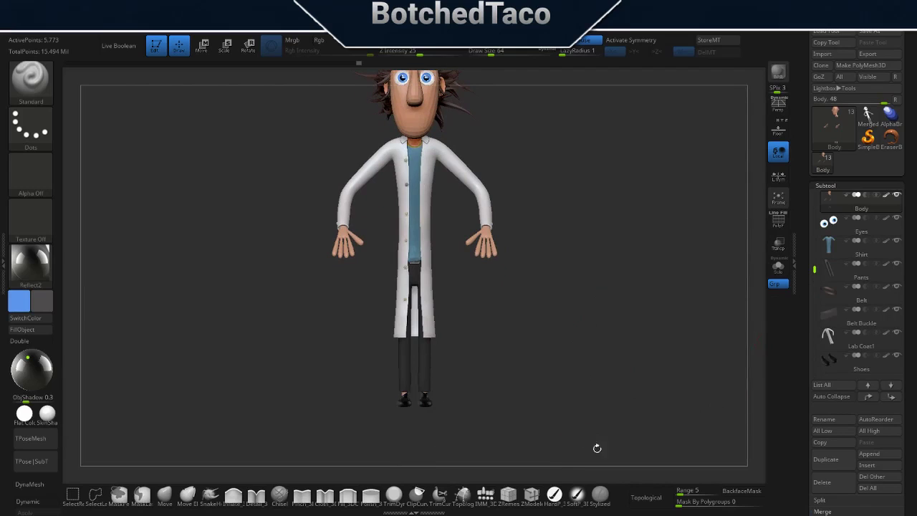
{"action": "left_click_drag", "start_coordinate": [590, 195], "coordinate": [585, 246], "text": "alt"}
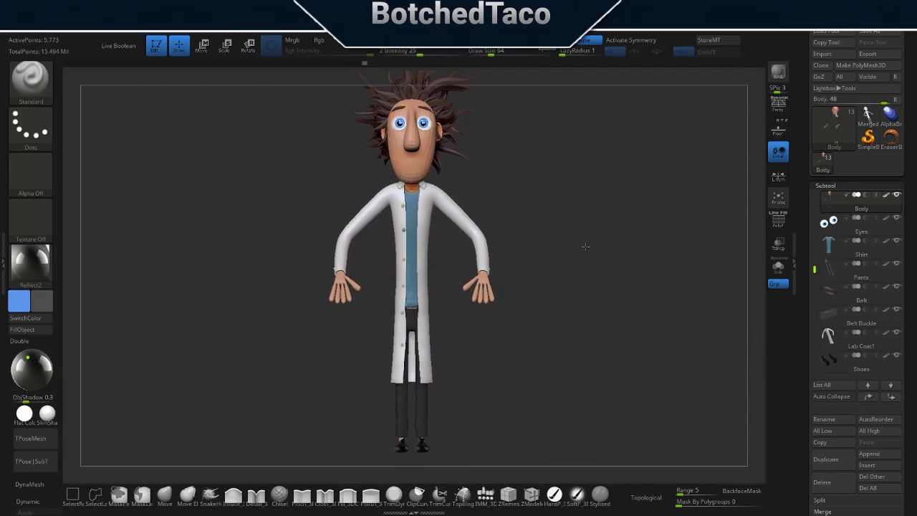
{"action": "mouse_move", "coordinate": [609, 327]}
{"action": "left_mouse_down"}
{"action": "mouse_move", "coordinate": [594, 311]}
{"action": "mouse_move", "coordinate": [568, 321]}
{"action": "mouse_move", "coordinate": [655, 317]}
{"action": "mouse_move", "coordinate": [620, 329]}
{"action": "mouse_move", "coordinate": [638, 329]}
{"action": "left_mouse_up"}
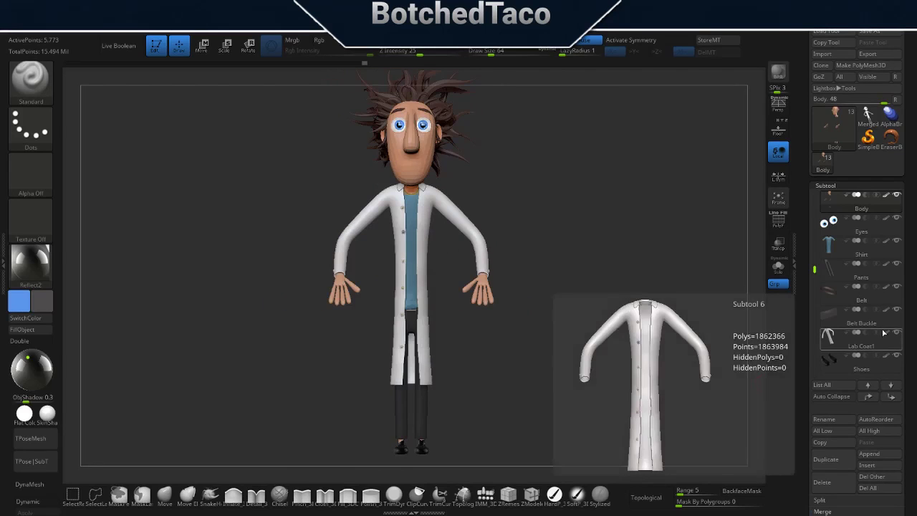
{"action": "left_click_drag", "start_coordinate": [815, 270], "coordinate": [817, 193]}
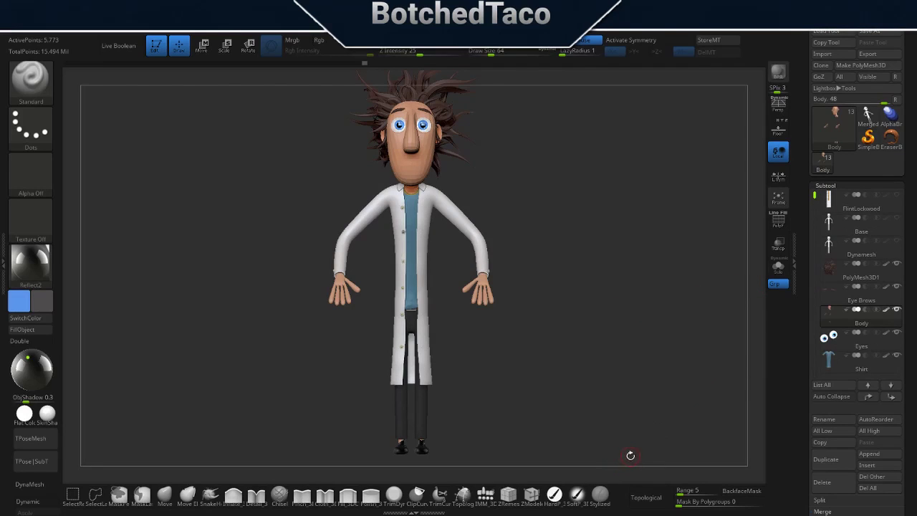
Delete the Dynamesh and Base subtools.
{"action": "left_click", "coordinate": [831, 245]}
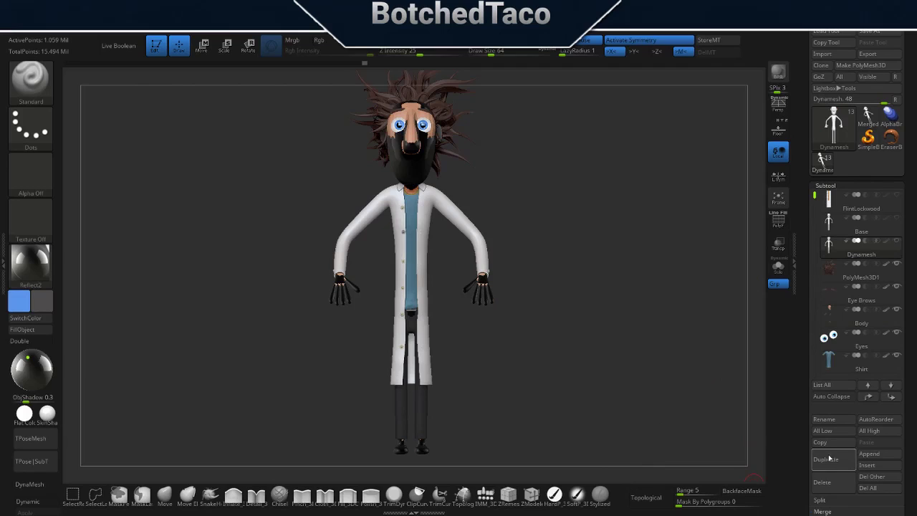
{"action": "left_click", "coordinate": [828, 482]}
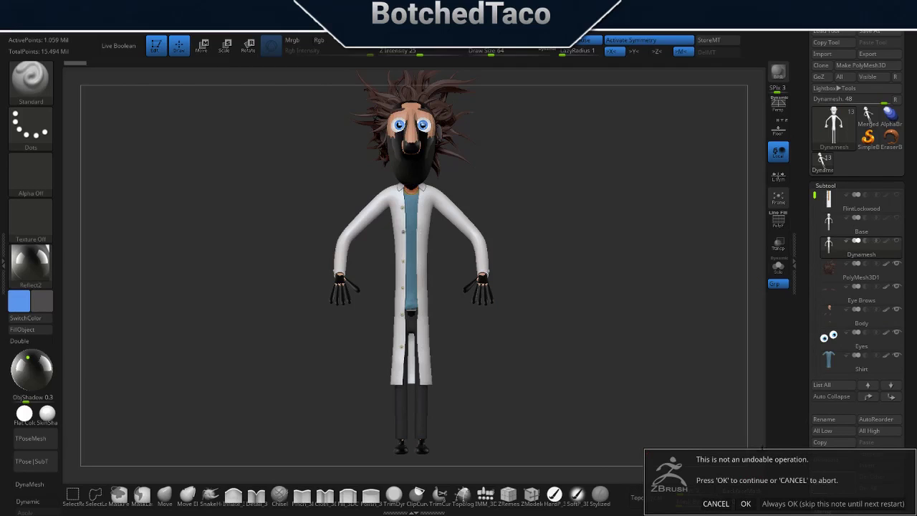
{"action": "left_click", "coordinate": [746, 504]}
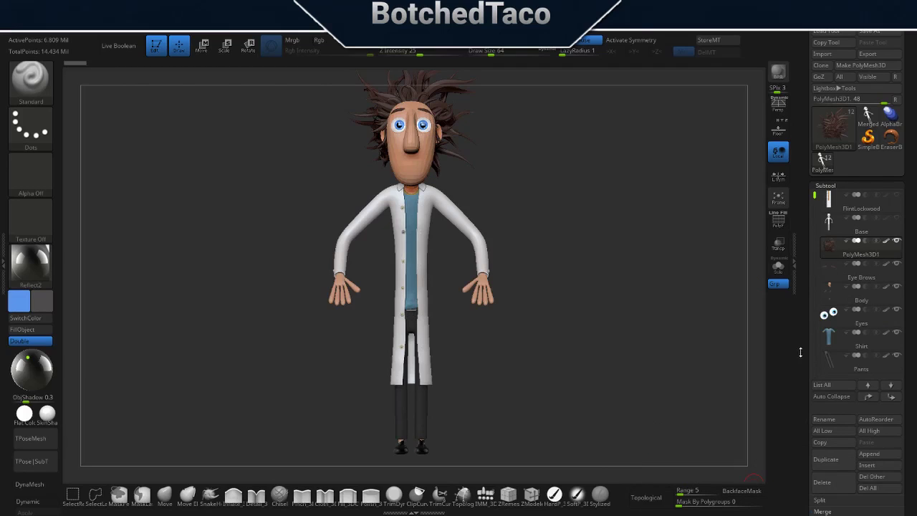
{"action": "left_click", "coordinate": [831, 224]}
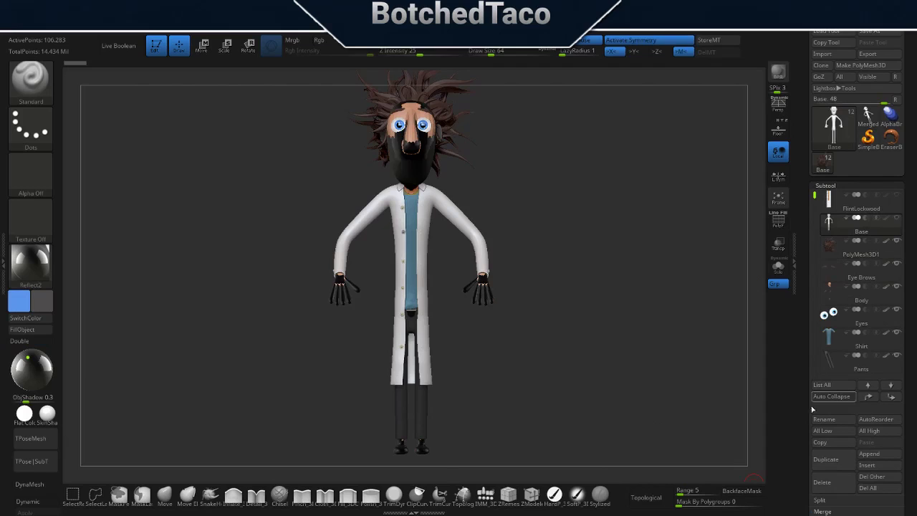
{"action": "left_click", "coordinate": [825, 483]}
{"action": "left_click", "coordinate": [746, 504]}
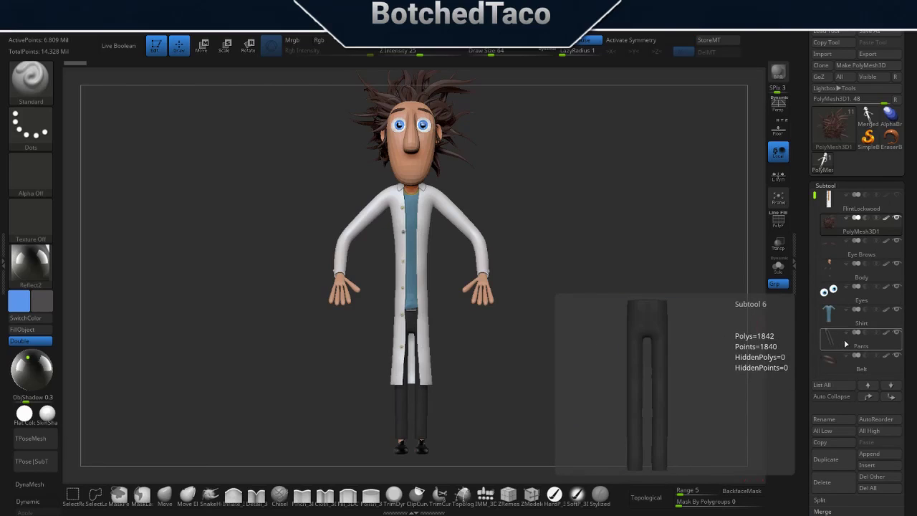
Raise the Body subtool to its highest subdivision level, SDiv 5.
{"action": "left_click", "coordinate": [833, 266]}
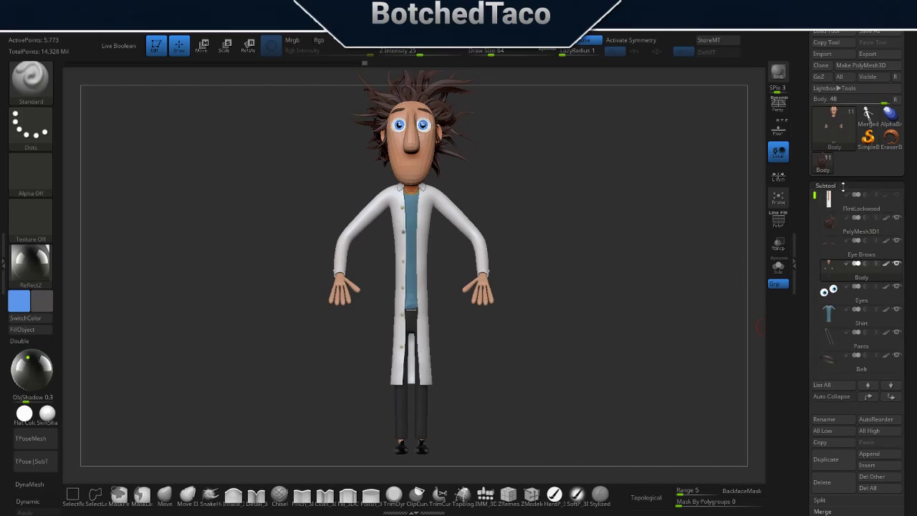
{"action": "left_click", "coordinate": [843, 185]}
{"action": "left_click", "coordinate": [838, 197]}
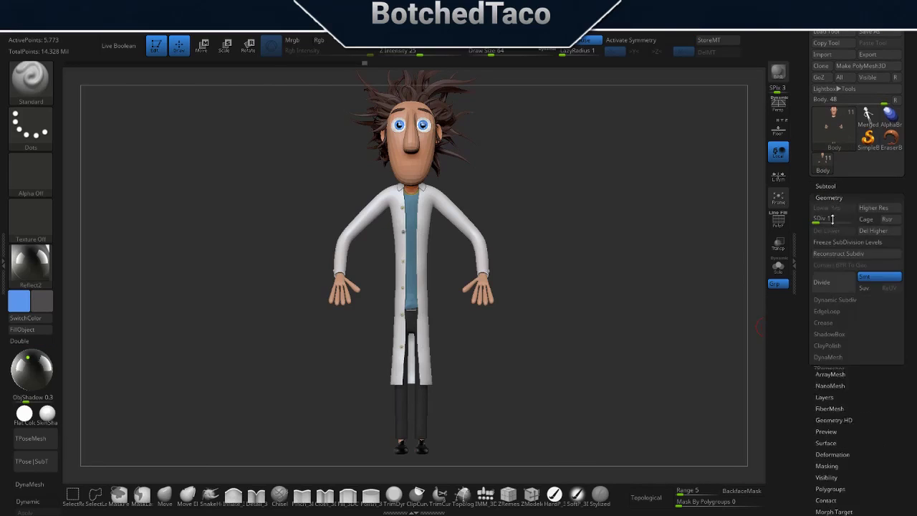
{"action": "left_click", "coordinate": [879, 210]}
{"action": "left_click", "coordinate": [879, 210]}
{"action": "left_click", "coordinate": [880, 210]}
{"action": "left_click", "coordinate": [879, 210]}
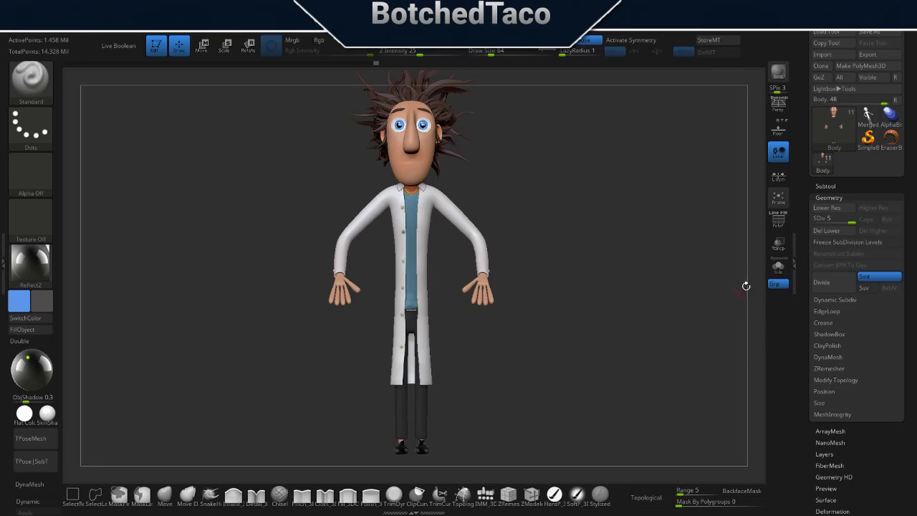
Save the project as FlintLockwood-10-Posing-2.ZPR.
{"action": "left_click", "coordinate": [832, 187]}
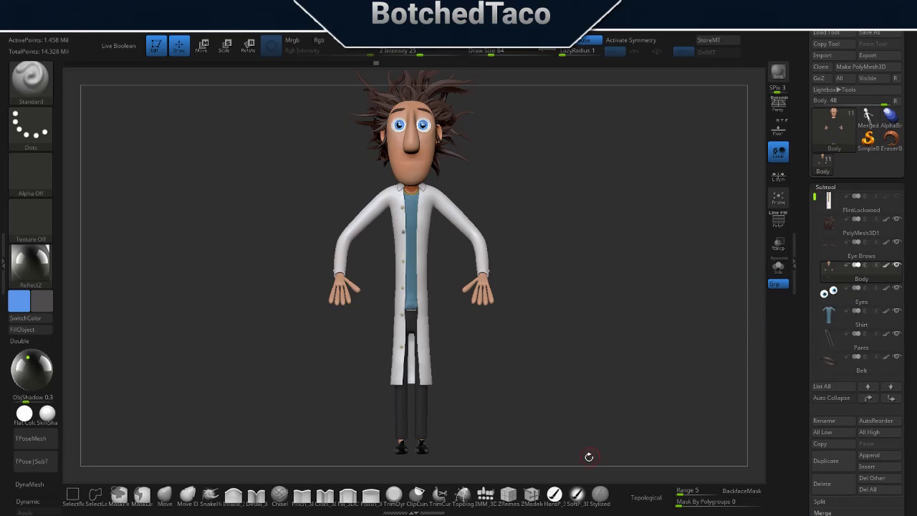
{"action": "mouse_move", "coordinate": [637, 390]}
{"action": "left_mouse_down"}
{"action": "mouse_move", "coordinate": [623, 342]}
{"action": "mouse_move", "coordinate": [614, 345]}
{"action": "left_mouse_up"}
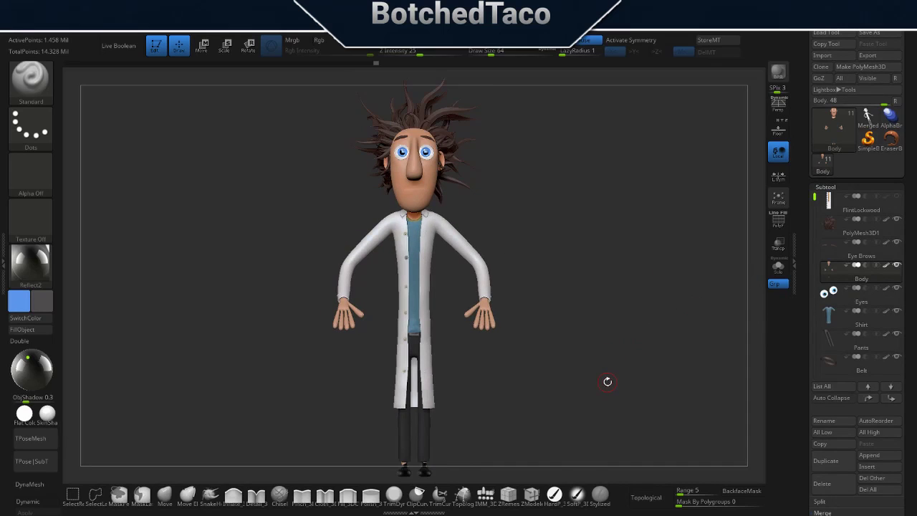
{"action": "key", "text": "ctrl+s"}
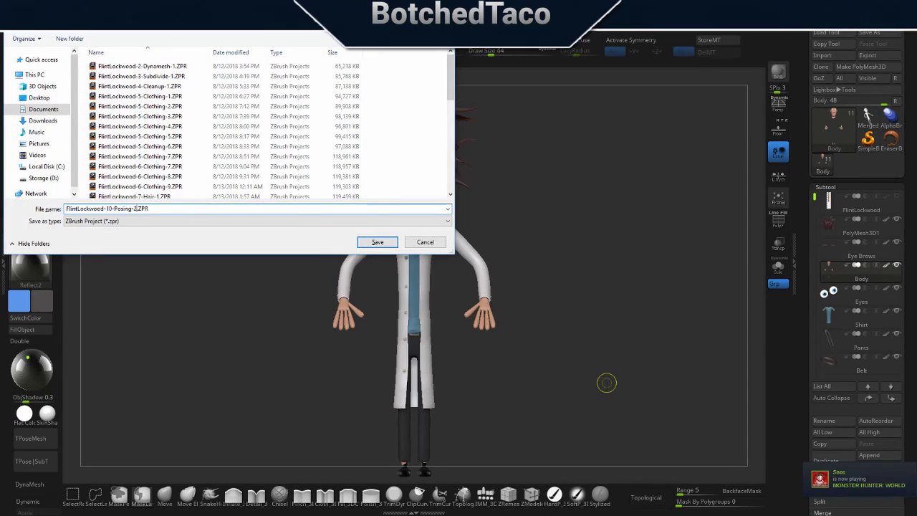
{"action": "key", "text": "Return"}
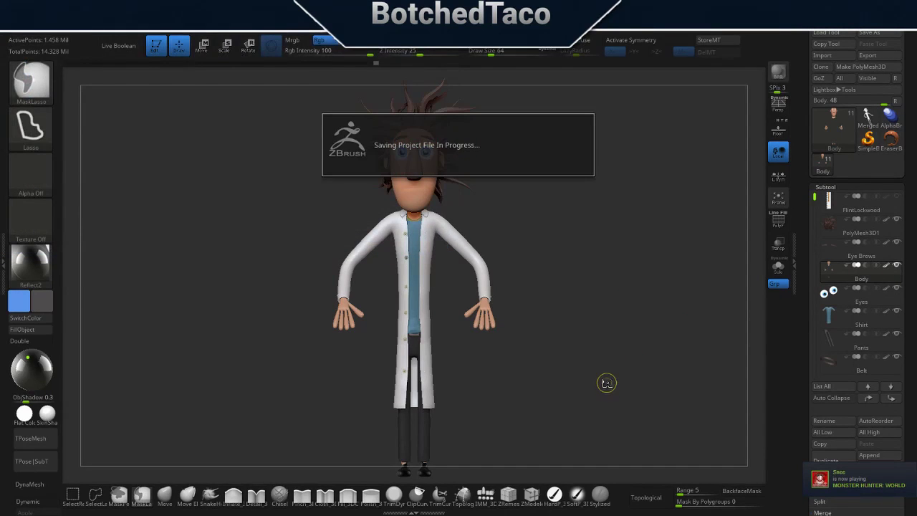
Merge all subtools into the TPose1_FlintLockwood mesh and apply white SkinShade4 material.
{"action": "left_click", "coordinate": [40, 440]}
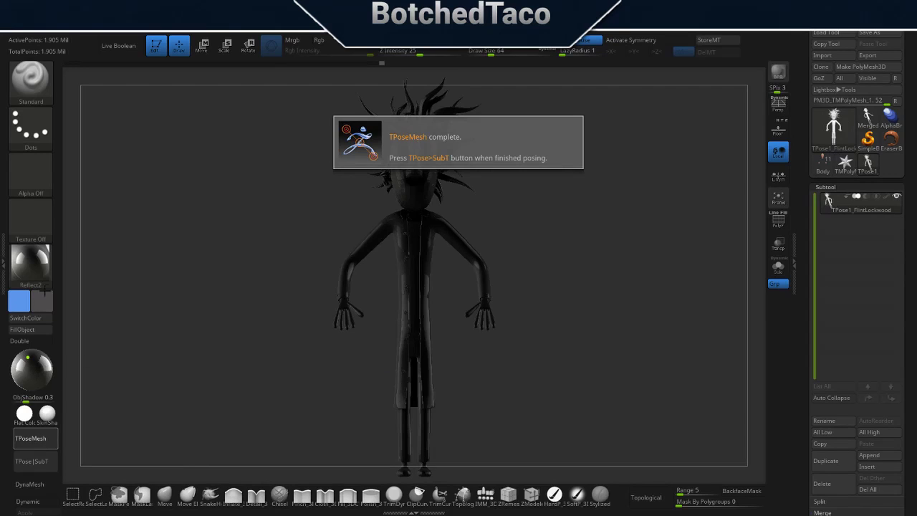
{"action": "left_click", "coordinate": [44, 290]}
{"action": "left_click", "coordinate": [50, 227]}
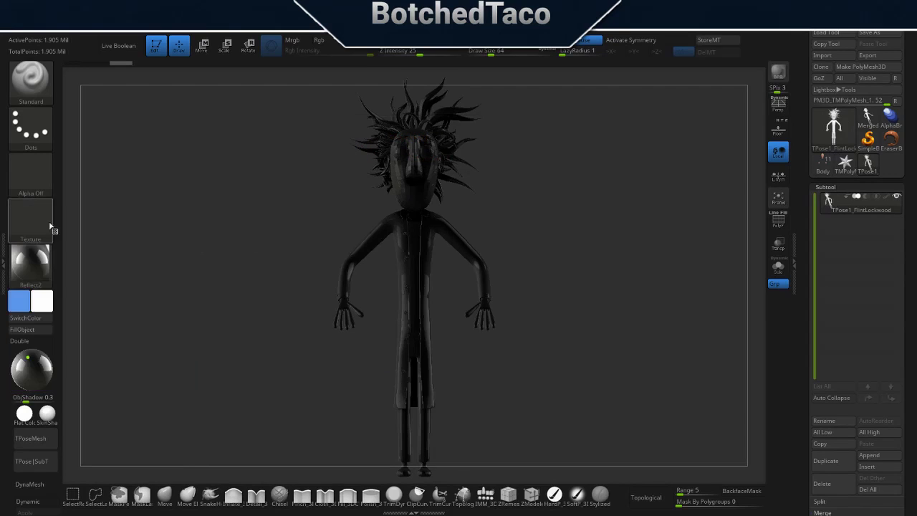
{"action": "left_click", "coordinate": [41, 272]}
{"action": "left_click", "coordinate": [318, 228]}
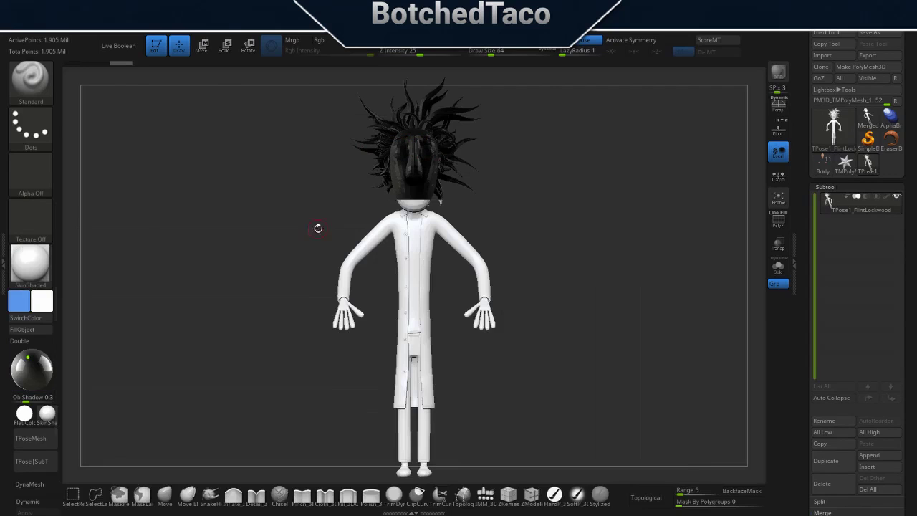
{"action": "left_click", "coordinate": [44, 269]}
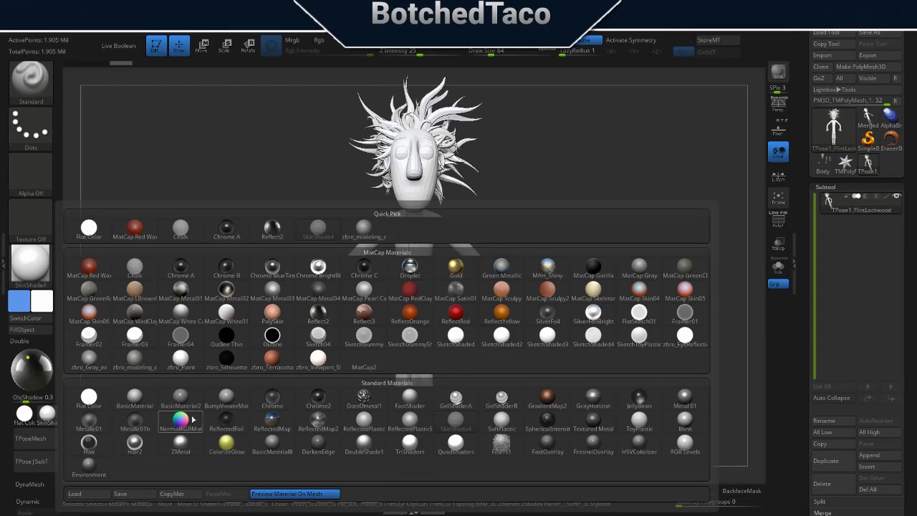
Apply the zbro_modeling MatCap and lasso-isolate the screen-right forearm and hand.
{"action": "left_click", "coordinate": [136, 367]}
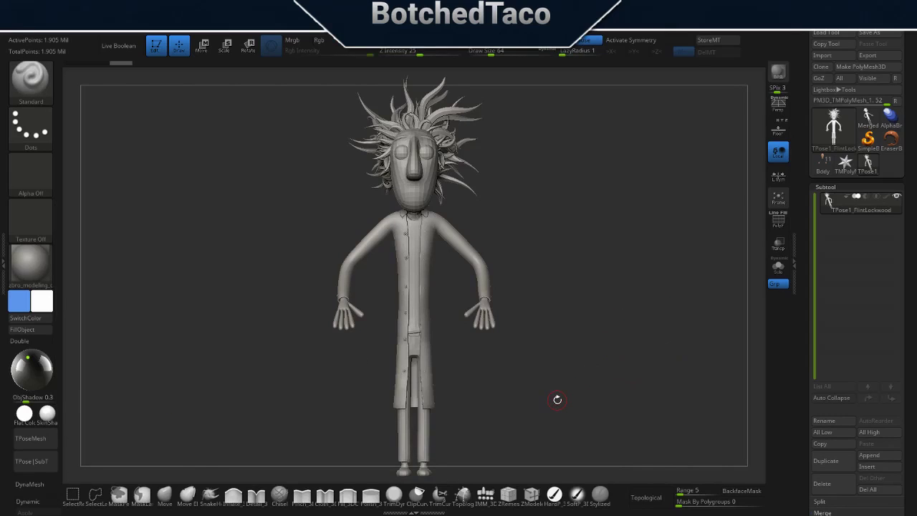
{"action": "left_click_drag", "start_coordinate": [611, 298], "coordinate": [591, 383]}
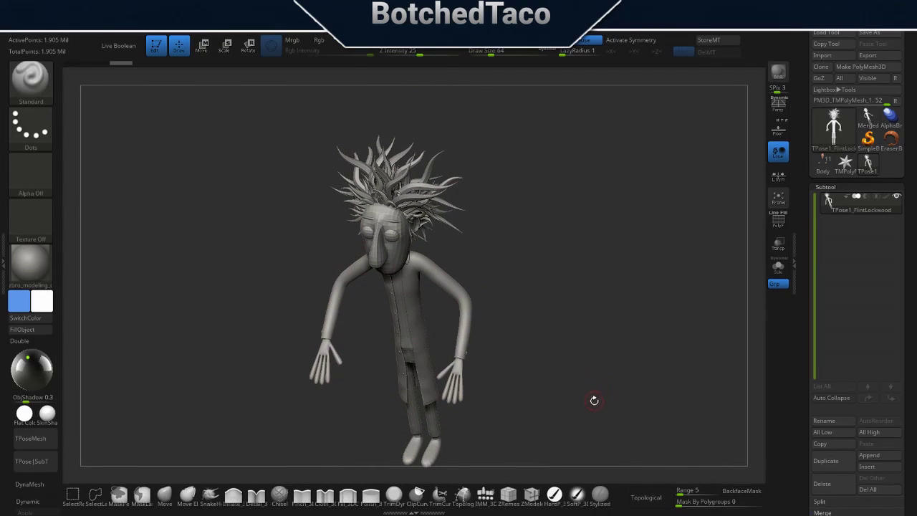
{"action": "left_click_drag", "start_coordinate": [594, 400], "coordinate": [550, 413]}
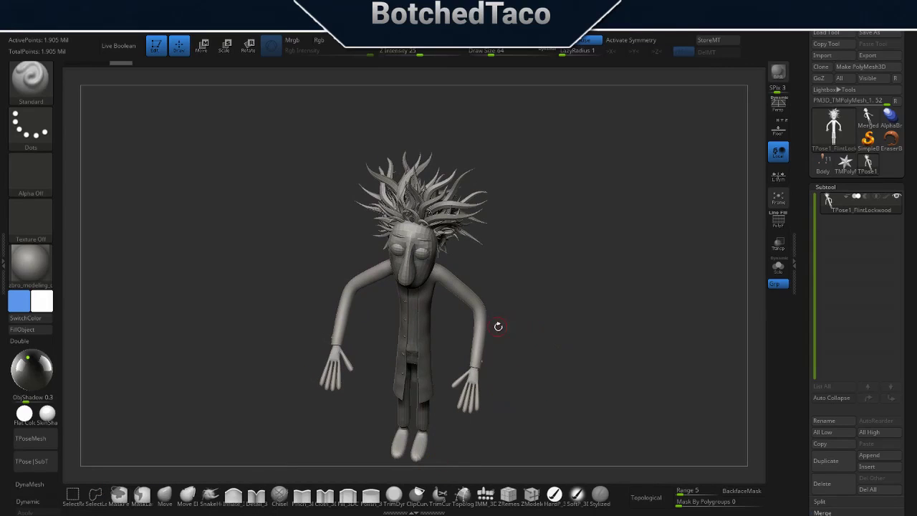
{"action": "key", "text": "ctrl+shift"}
{"action": "mouse_move", "coordinate": [464, 324]}
{"action": "left_mouse_down", "text": "ctrl+shift"}
{"action": "mouse_move", "coordinate": [450, 380]}
{"action": "mouse_move", "coordinate": [491, 430]}
{"action": "mouse_move", "coordinate": [559, 358]}
{"action": "left_mouse_up", "text": "ctrl+shift"}
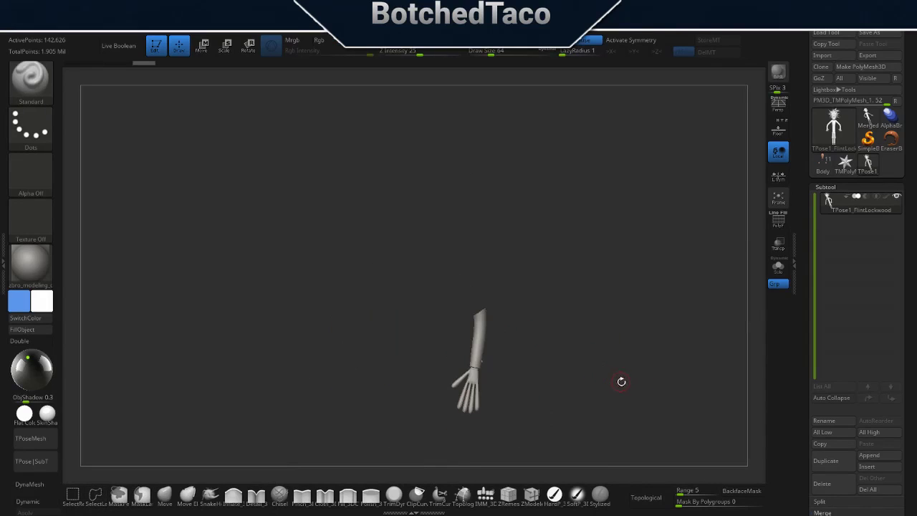
Unhide everything, mask the screen-right arm, then invert the mask so only the arm is free.
{"action": "key", "text": "ctrl+shift"}
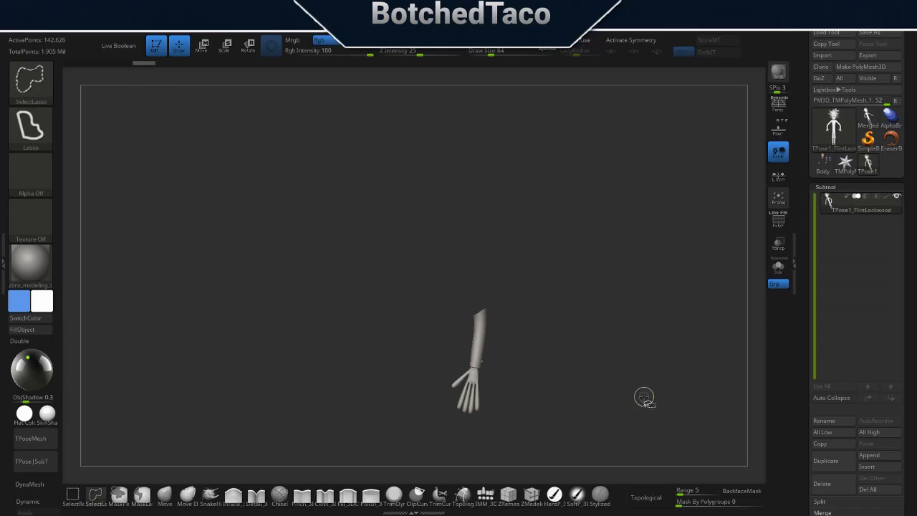
{"action": "left_click", "coordinate": [655, 412], "text": "ctrl+shift"}
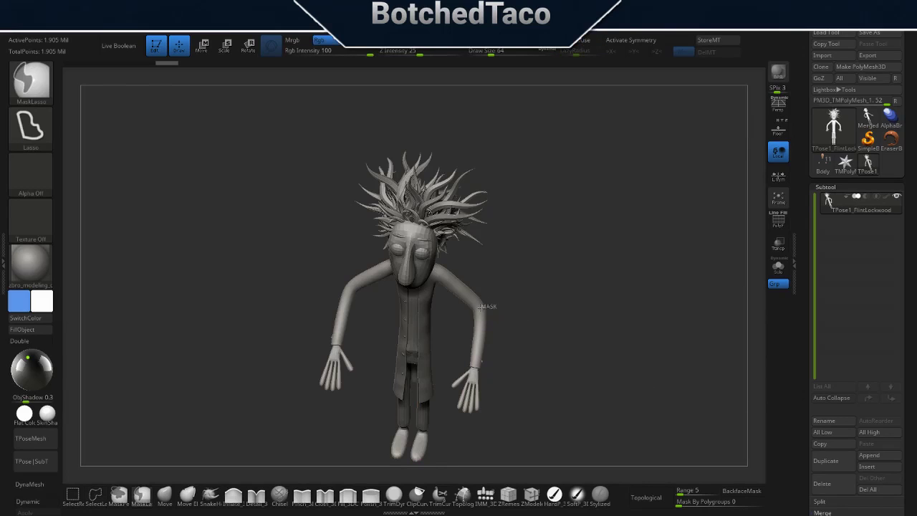
{"action": "left_click_drag", "start_coordinate": [493, 306], "coordinate": [499, 447], "text": "ctrl"}
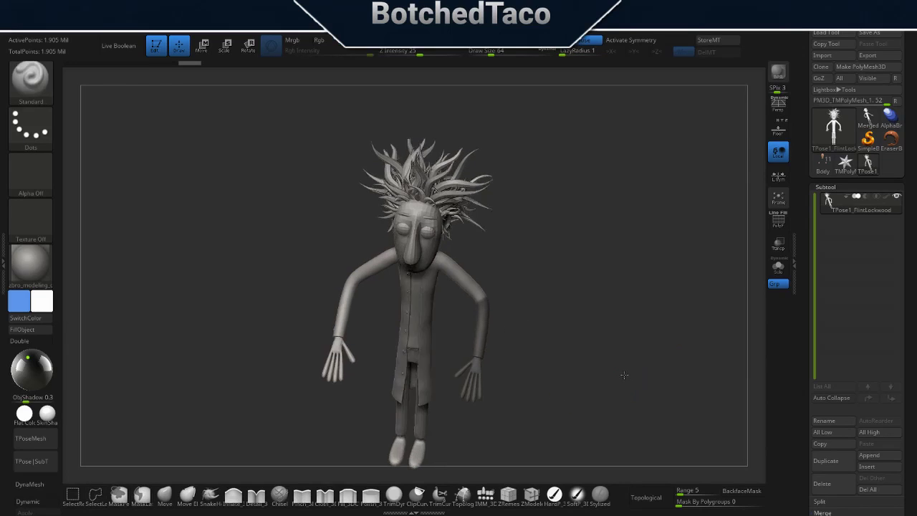
{"action": "mouse_move", "coordinate": [622, 396]}
{"action": "left_mouse_down", "text": "shift"}
{"action": "mouse_move", "coordinate": [626, 349]}
{"action": "mouse_move", "coordinate": [597, 351]}
{"action": "mouse_move", "coordinate": [650, 363]}
{"action": "left_mouse_up", "text": "shift"}
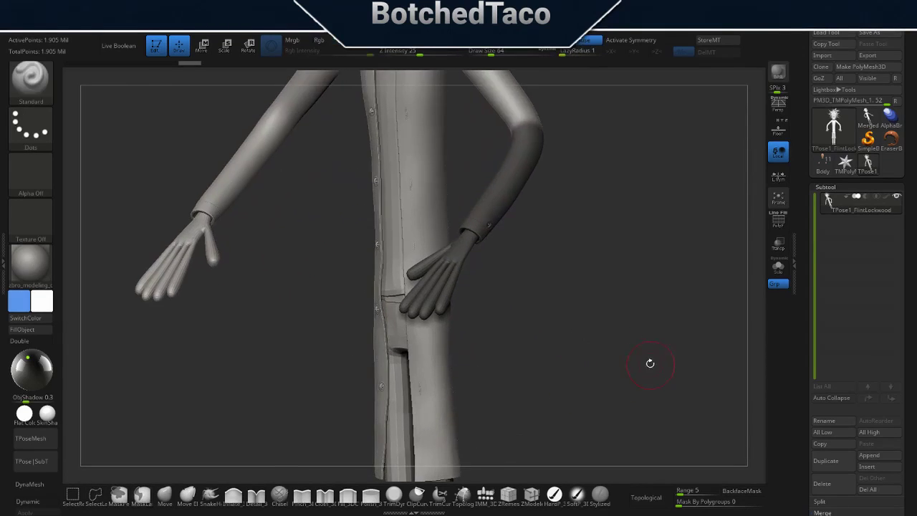
{"action": "left_click_drag", "start_coordinate": [638, 246], "coordinate": [651, 199]}
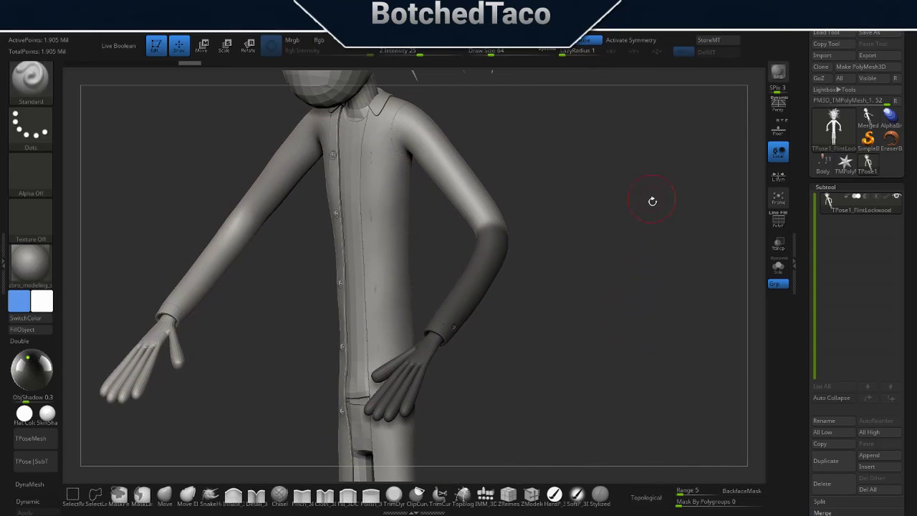
{"action": "key", "text": "space"}
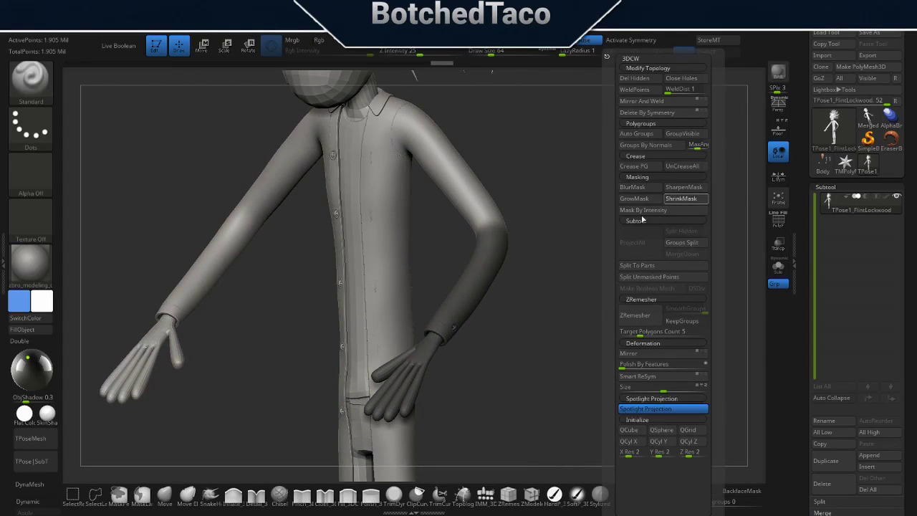
{"action": "left_click", "coordinate": [594, 266], "text": "ctrl"}
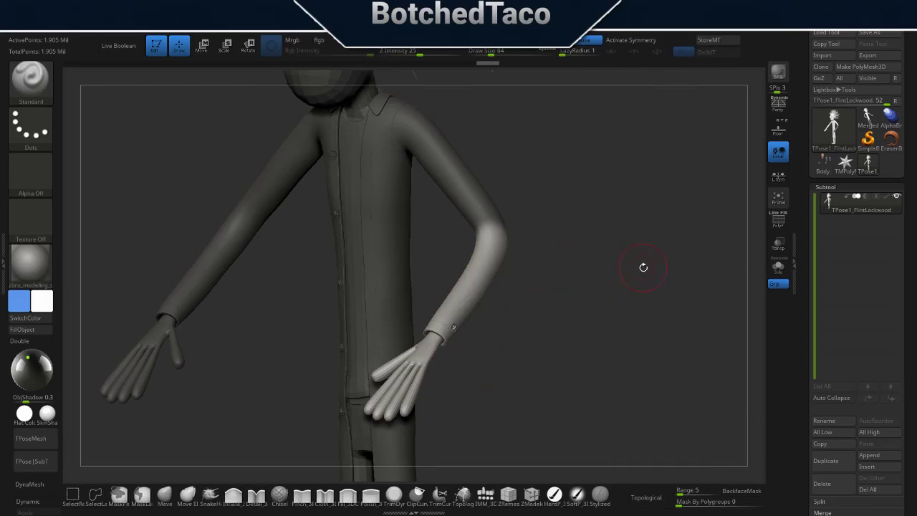
Place the Transpose pivot at the elbow and swing the forearm and hand outward.
{"action": "mouse_move", "coordinate": [622, 289]}
{"action": "left_mouse_down"}
{"action": "mouse_move", "coordinate": [628, 331]}
{"action": "mouse_move", "coordinate": [599, 165]}
{"action": "mouse_move", "coordinate": [599, 210]}
{"action": "left_mouse_up"}
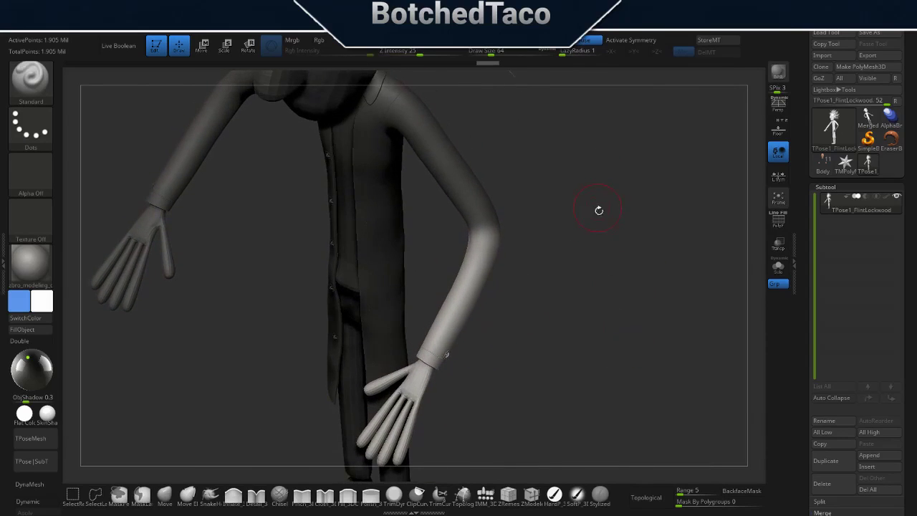
{"action": "key", "text": "w"}
{"action": "mouse_move", "coordinate": [365, 323]}
{"action": "left_mouse_down", "text": "alt"}
{"action": "mouse_move", "coordinate": [493, 242]}
{"action": "mouse_move", "coordinate": [484, 239]}
{"action": "left_mouse_up", "text": "alt"}
{"action": "left_click_drag", "start_coordinate": [532, 257], "coordinate": [529, 204]}
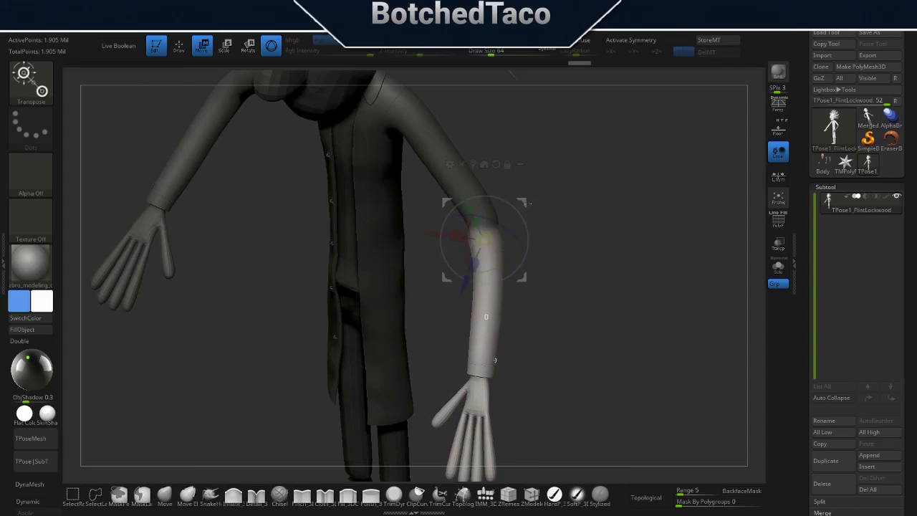
Drag the Transpose rotation ring to swing the screen-right forearm and hand down beside the coat.
{"action": "mouse_move", "coordinate": [528, 236]}
{"action": "left_mouse_down"}
{"action": "mouse_move", "coordinate": [528, 207]}
{"action": "mouse_move", "coordinate": [535, 252]}
{"action": "mouse_move", "coordinate": [514, 260]}
{"action": "mouse_move", "coordinate": [450, 482]}
{"action": "left_mouse_up"}
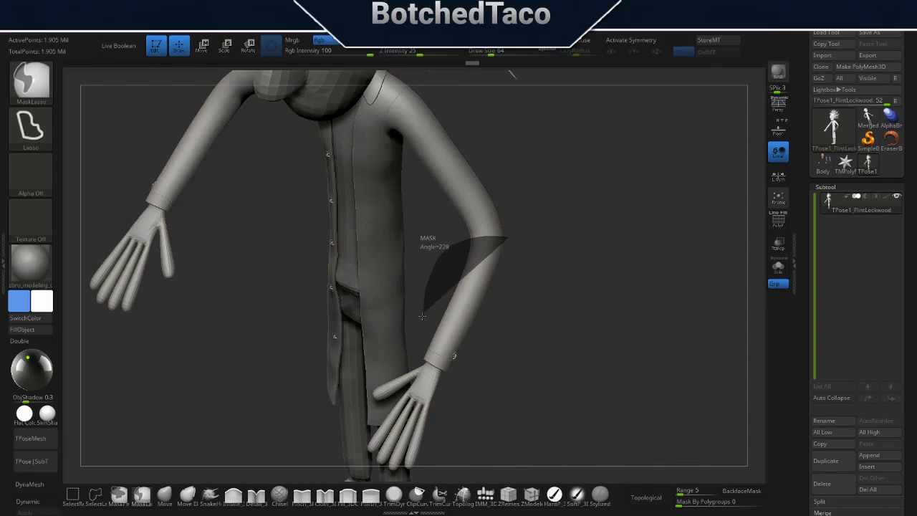
Re-mask the figure and invert the mask so only the screen-right arm is free.
{"action": "mouse_move", "coordinate": [454, 356]}
{"action": "left_mouse_down", "text": "ctrl"}
{"action": "mouse_move", "coordinate": [558, 356]}
{"action": "mouse_move", "coordinate": [614, 325]}
{"action": "left_mouse_up", "text": "ctrl"}
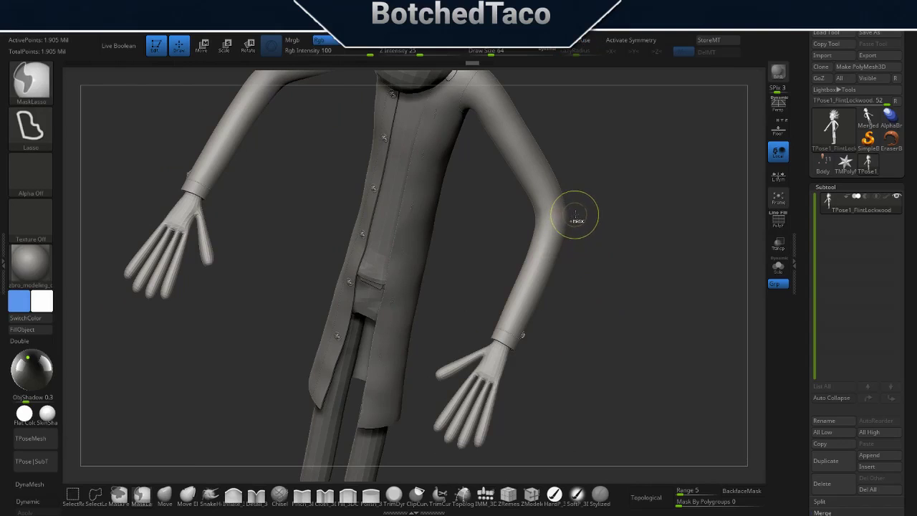
{"action": "mouse_move", "coordinate": [571, 215]}
{"action": "left_mouse_down", "text": "ctrl"}
{"action": "mouse_move", "coordinate": [436, 342]}
{"action": "mouse_move", "coordinate": [459, 459]}
{"action": "left_mouse_up", "text": "ctrl"}
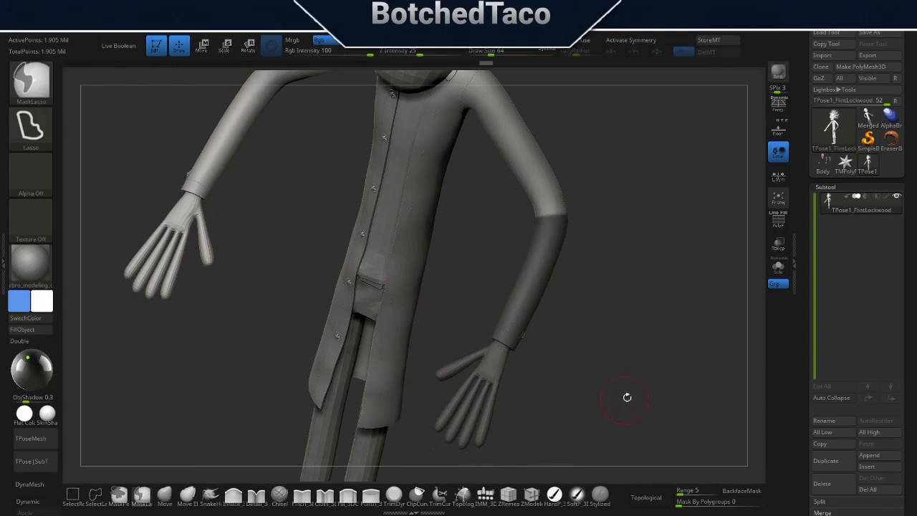
{"action": "left_click_drag", "start_coordinate": [622, 276], "coordinate": [589, 309]}
{"action": "left_click", "coordinate": [589, 308], "text": "ctrl"}
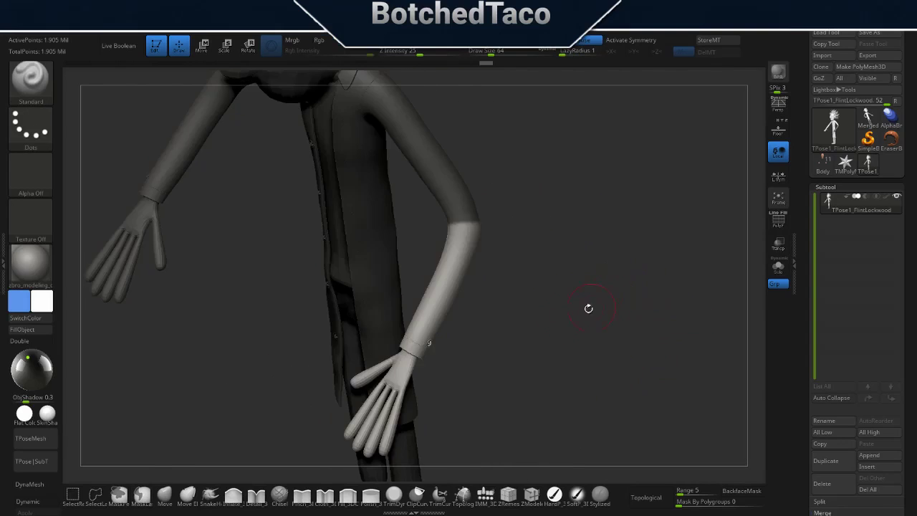
Rotate the arm around an upper-arm Transpose pivot, undoing the last two rotation attempts.
{"action": "key", "text": "w"}
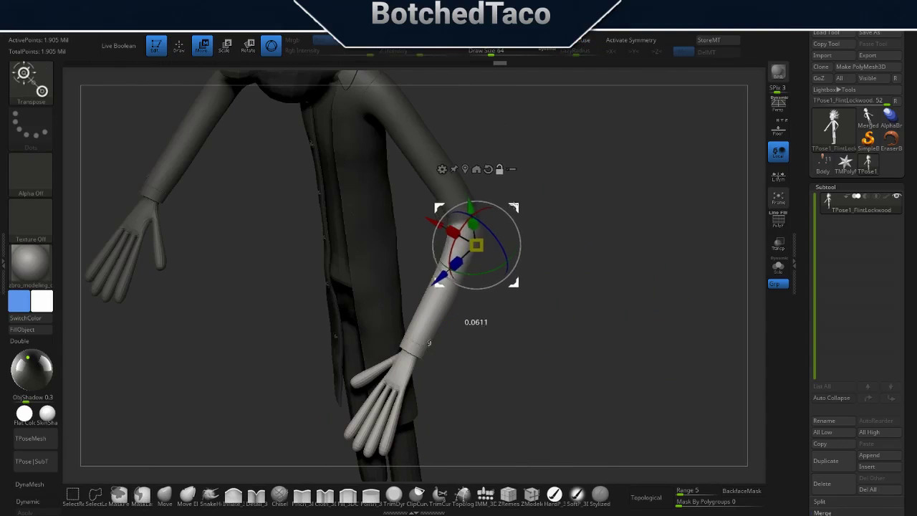
{"action": "left_click_drag", "start_coordinate": [520, 316], "coordinate": [468, 301]}
{"action": "left_click_drag", "start_coordinate": [507, 251], "coordinate": [503, 258]}
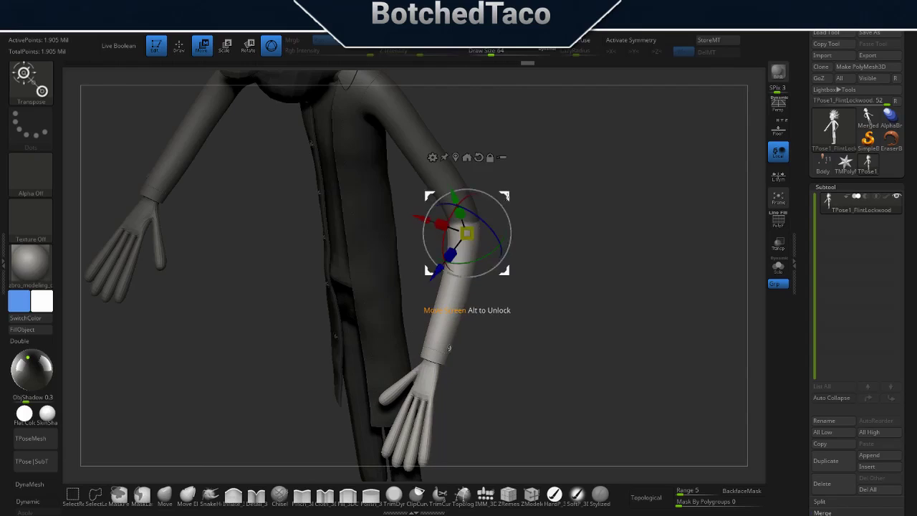
{"action": "left_click_drag", "start_coordinate": [507, 194], "coordinate": [510, 198]}
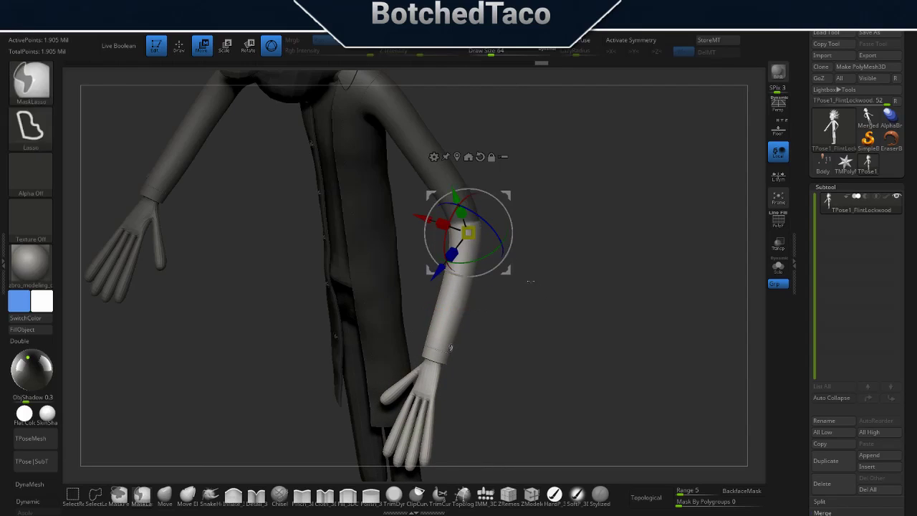
{"action": "key", "text": "ctrl+z"}
{"action": "key", "text": "ctrl+z"}
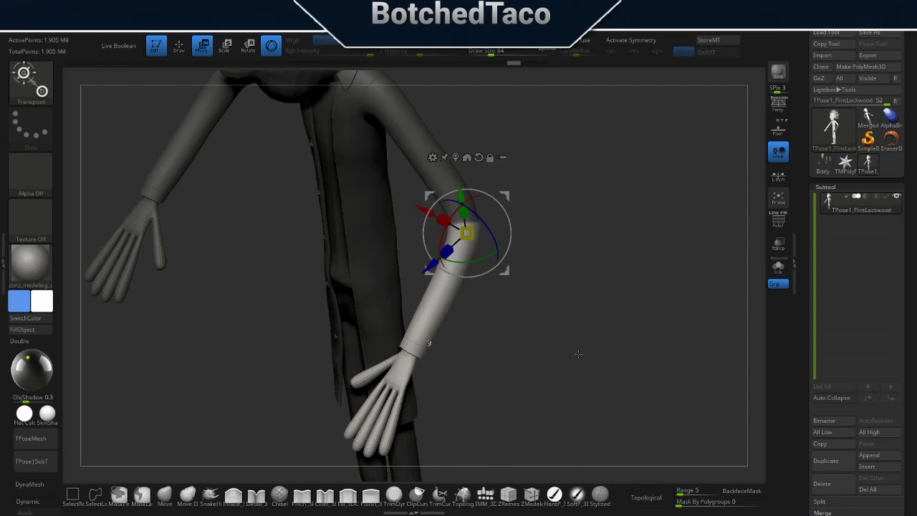
{"action": "key", "text": "q"}
{"action": "key", "text": "space"}
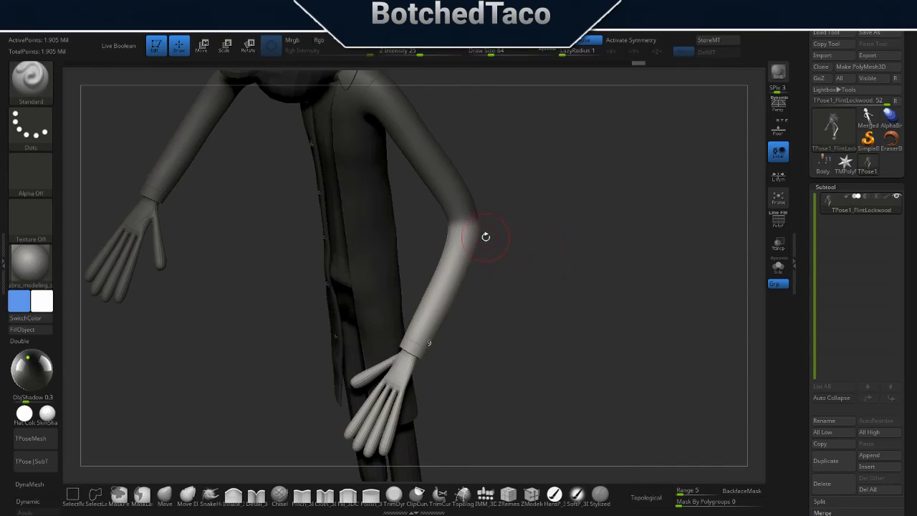
Rotate the right forearm down at the elbow with Transpose so the hand hangs vertically.
{"action": "key", "text": "w"}
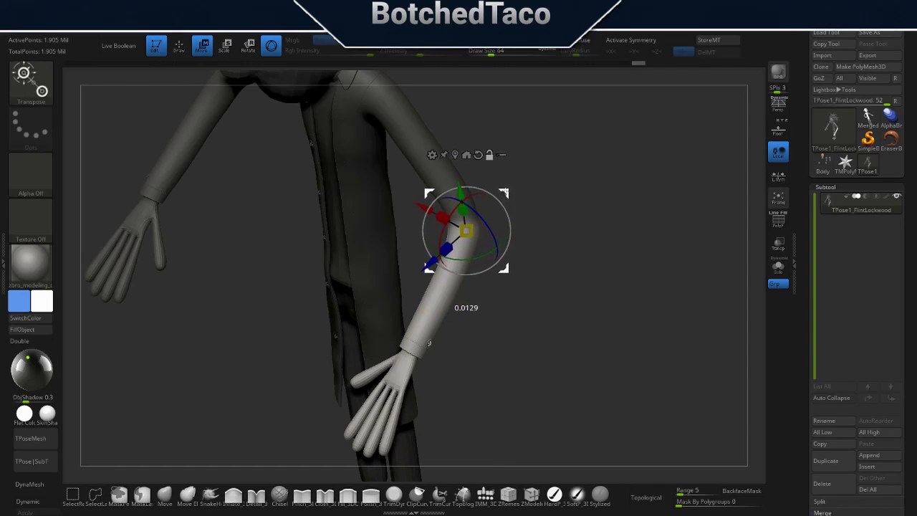
{"action": "mouse_move", "coordinate": [505, 251]}
{"action": "left_mouse_down"}
{"action": "mouse_move", "coordinate": [510, 205]}
{"action": "mouse_move", "coordinate": [510, 215]}
{"action": "left_mouse_up"}
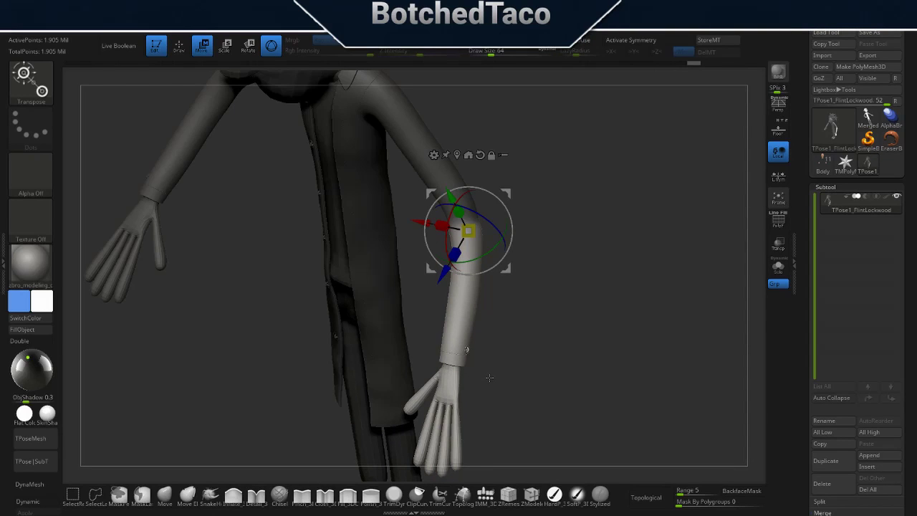
{"action": "mouse_move", "coordinate": [462, 318]}
{"action": "right_mouse_down"}
{"action": "mouse_move", "coordinate": [490, 361]}
{"action": "mouse_move", "coordinate": [597, 298]}
{"action": "right_mouse_up"}
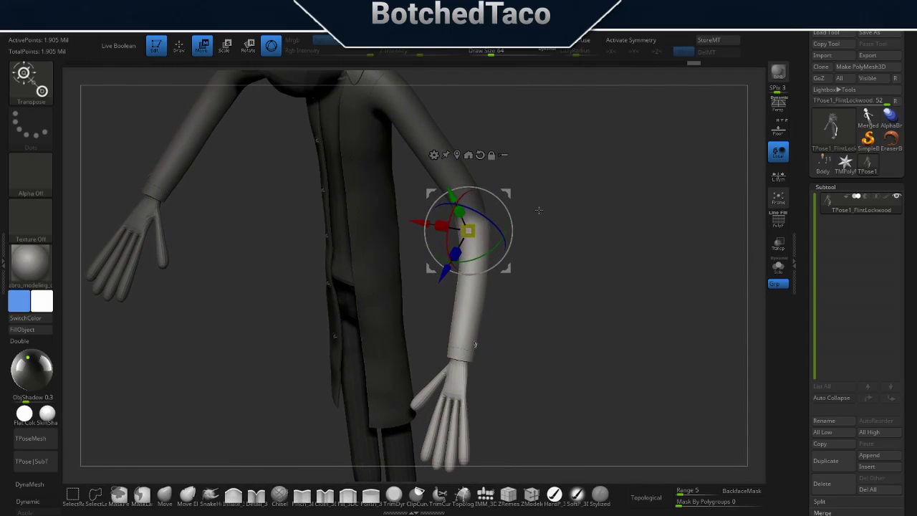
Return to Draw mode and clear the mask from the arm.
{"action": "key", "text": "q"}
{"action": "key", "text": "w"}
{"action": "key", "text": "q"}
{"action": "left_click_drag", "start_coordinate": [610, 262], "coordinate": [589, 311], "text": "ctrl"}
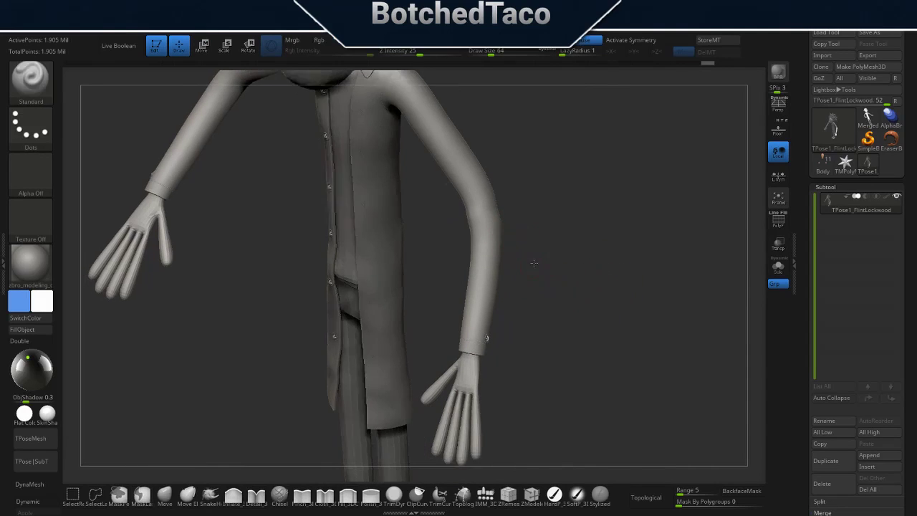
Lasso-mask the right forearm, shrink the mask slightly, and invert it.
{"action": "left_click_drag", "start_coordinate": [505, 244], "coordinate": [549, 258]}
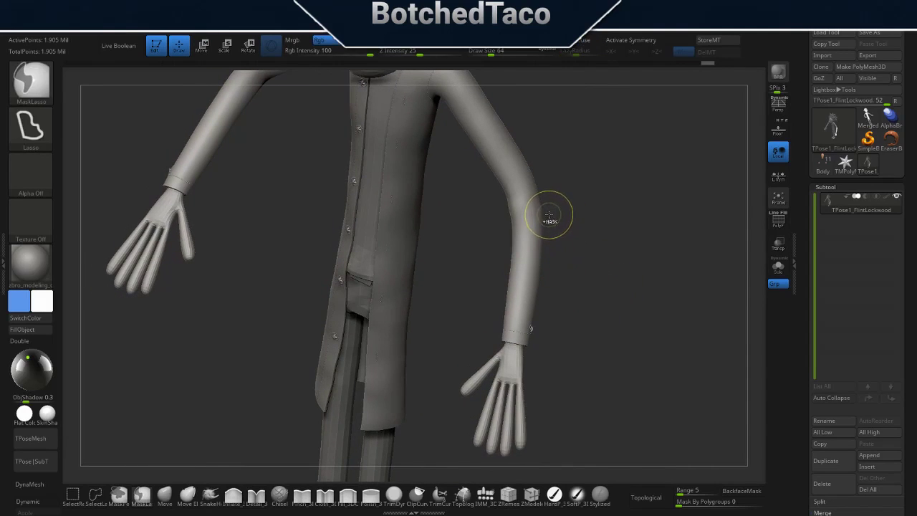
{"action": "left_click_drag", "start_coordinate": [552, 215], "coordinate": [500, 470], "text": "ctrl"}
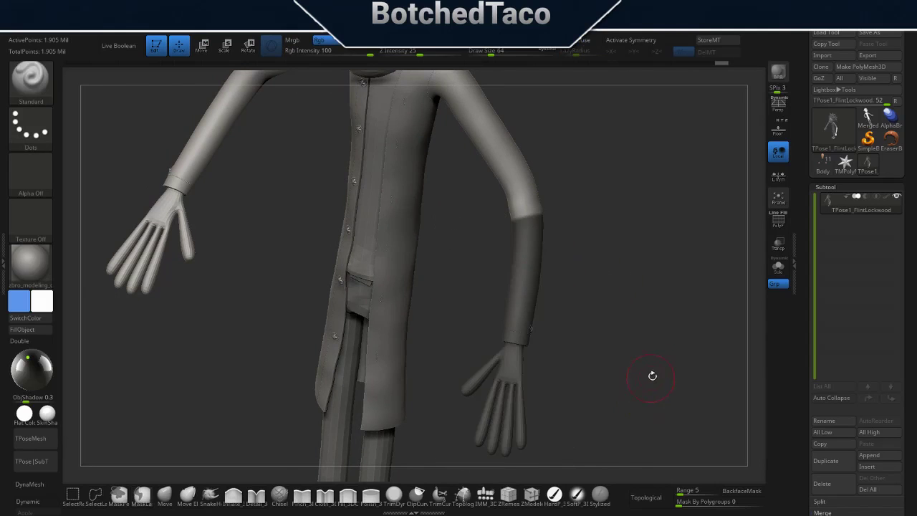
{"action": "mouse_move", "coordinate": [657, 293]}
{"action": "left_mouse_down"}
{"action": "mouse_move", "coordinate": [540, 272]}
{"action": "mouse_move", "coordinate": [583, 296]}
{"action": "mouse_move", "coordinate": [561, 237]}
{"action": "mouse_move", "coordinate": [517, 246]}
{"action": "mouse_move", "coordinate": [620, 244]}
{"action": "mouse_move", "coordinate": [566, 249]}
{"action": "left_mouse_up"}
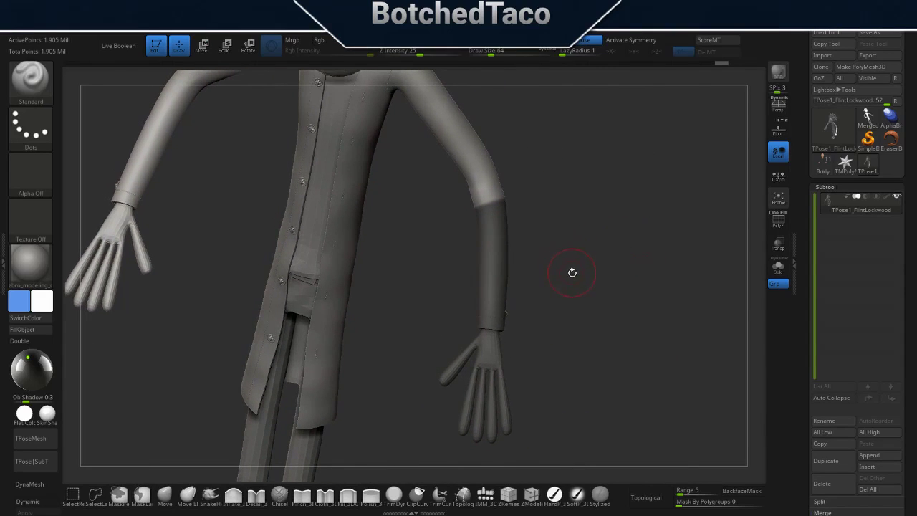
{"action": "key", "text": "shift+g"}
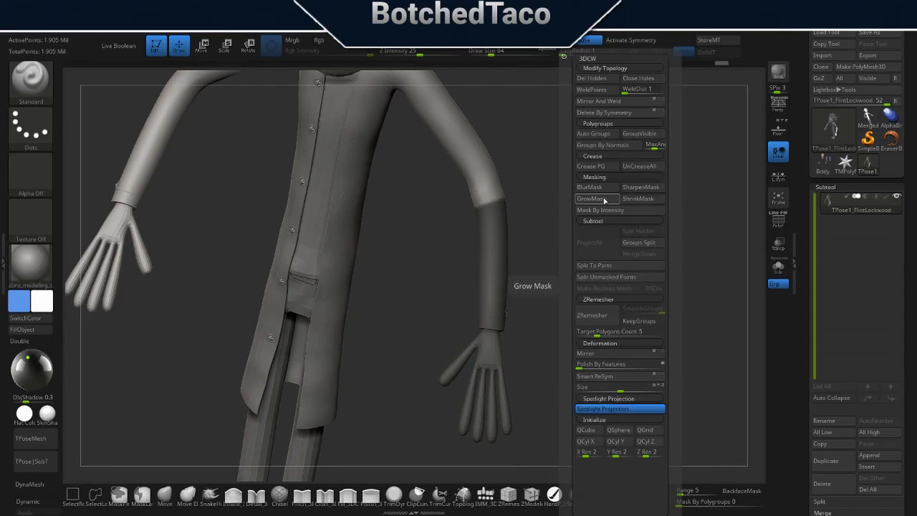
{"action": "left_click", "coordinate": [637, 200]}
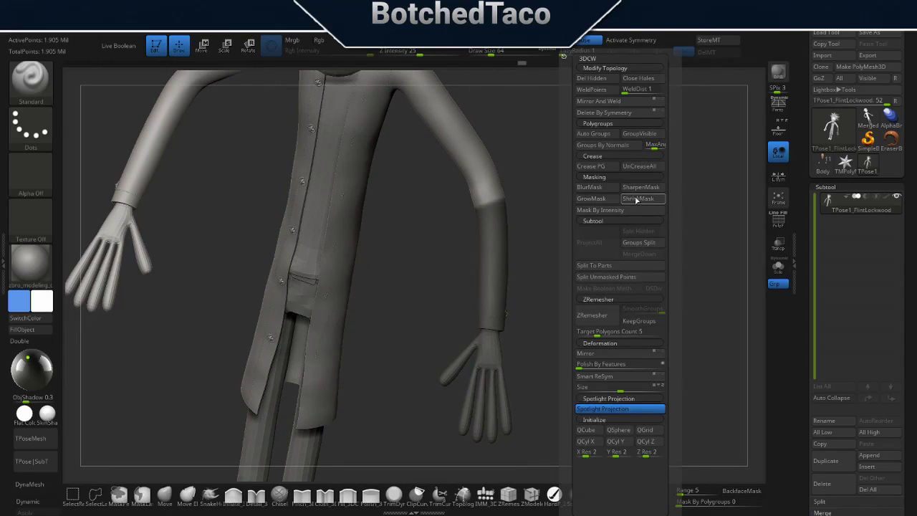
{"action": "left_click", "coordinate": [528, 256], "text": "ctrl"}
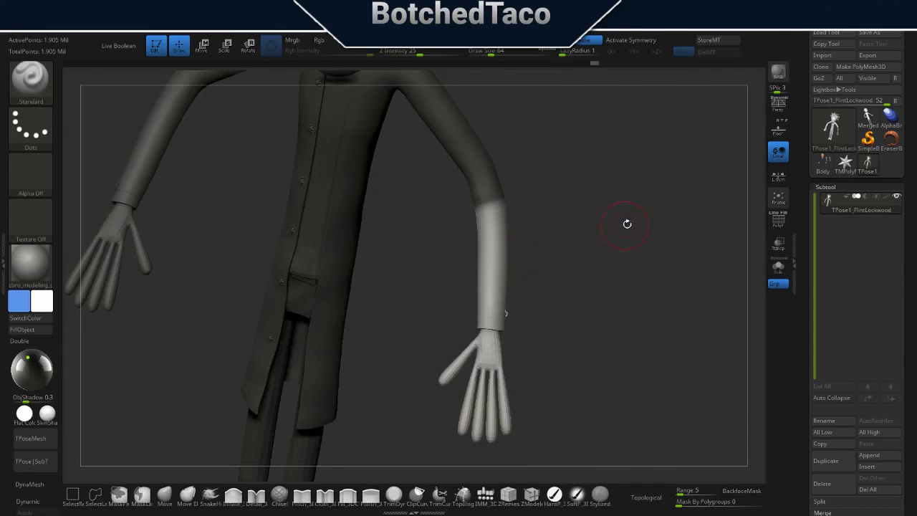
Grow the mask twice and rotate the forearm with the Transpose gizmo.
{"action": "key", "text": "shift+g"}
{"action": "left_click", "coordinate": [614, 200]}
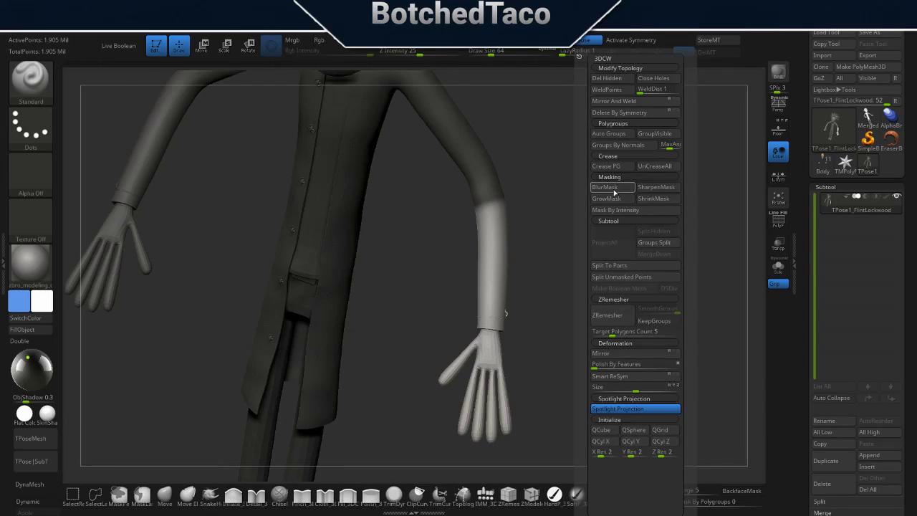
{"action": "left_click", "coordinate": [614, 200]}
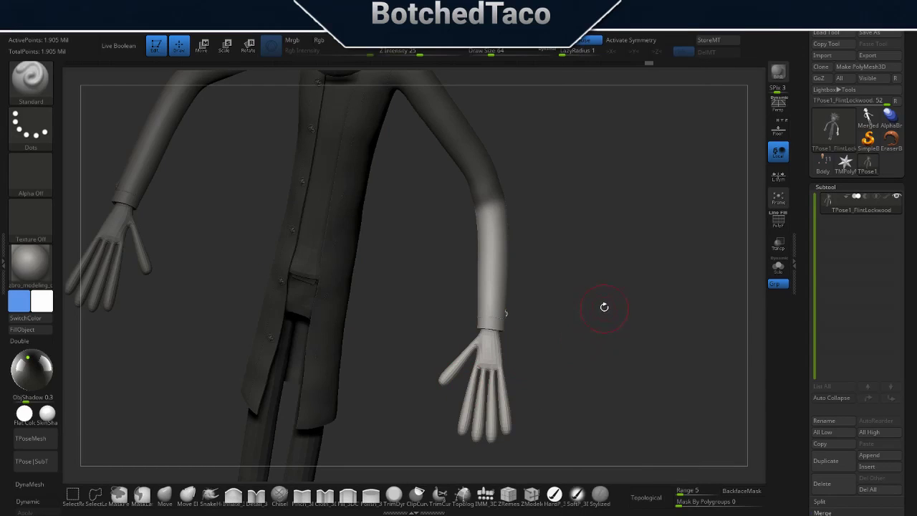
{"action": "key", "text": "w"}
{"action": "mouse_move", "coordinate": [385, 222]}
{"action": "left_mouse_down", "text": "alt"}
{"action": "mouse_move", "coordinate": [430, 236]}
{"action": "mouse_move", "coordinate": [494, 211]}
{"action": "mouse_move", "coordinate": [540, 210]}
{"action": "mouse_move", "coordinate": [538, 218]}
{"action": "left_mouse_up", "text": "alt"}
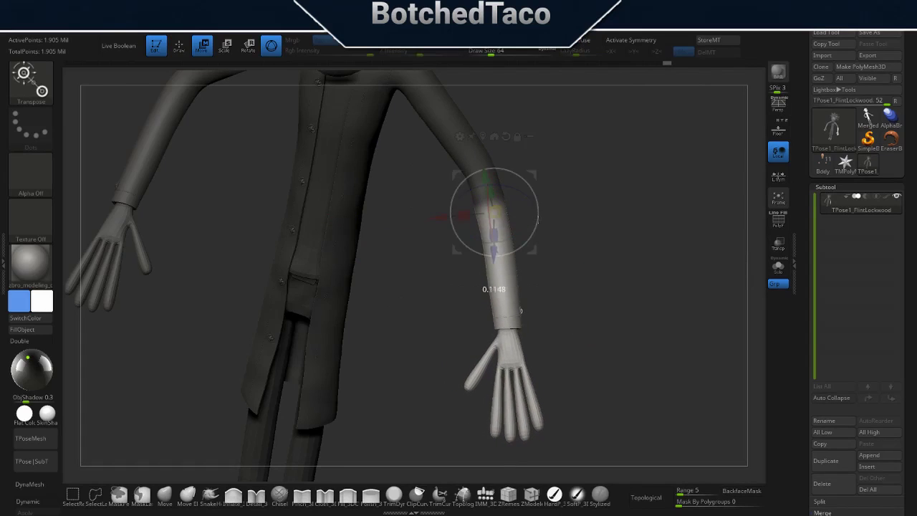
{"action": "key", "text": "q"}
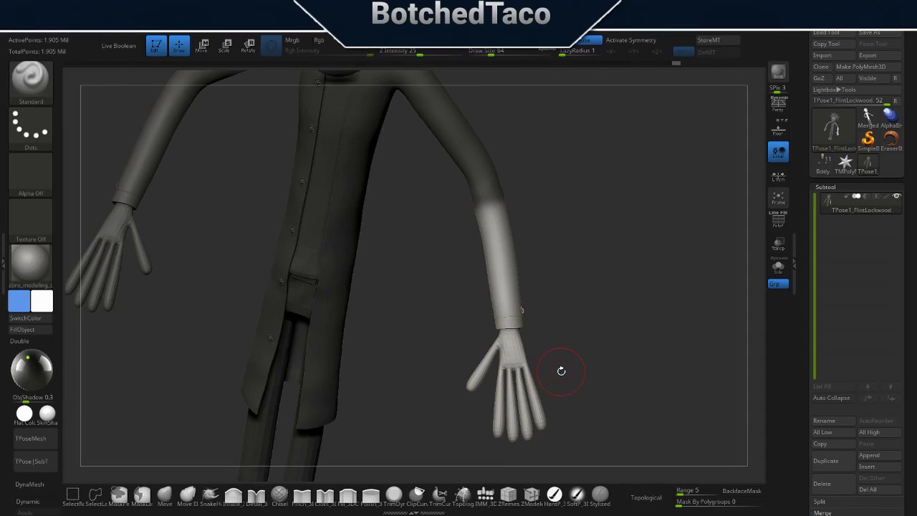
Clear the mask, re-mask and invert the forearm, and place the gizmo at the elbow.
{"action": "left_click_drag", "start_coordinate": [641, 194], "coordinate": [575, 223], "text": "ctrl"}
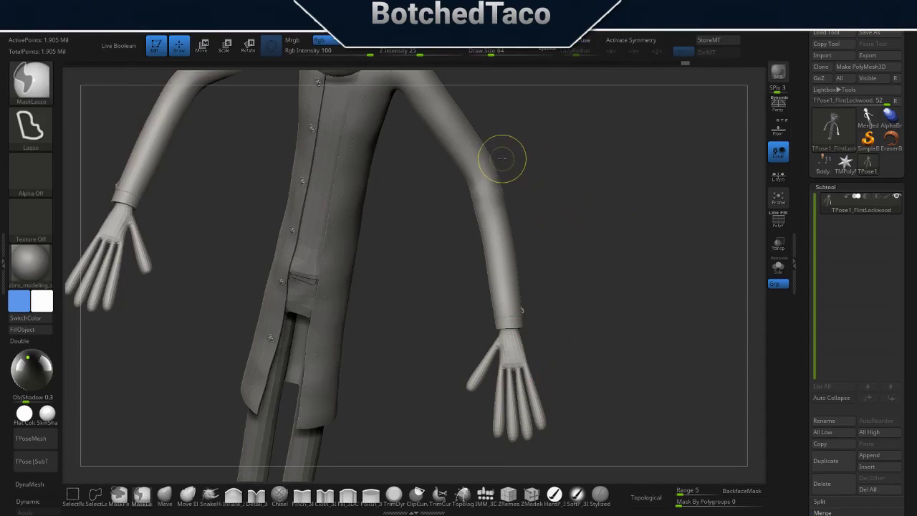
{"action": "left_click_drag", "start_coordinate": [502, 157], "coordinate": [573, 172], "text": "ctrl"}
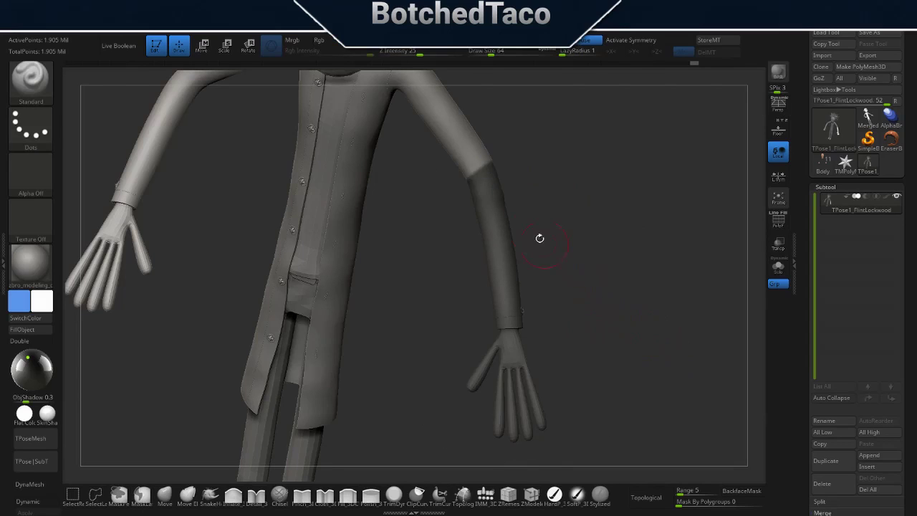
{"action": "key", "text": "g"}
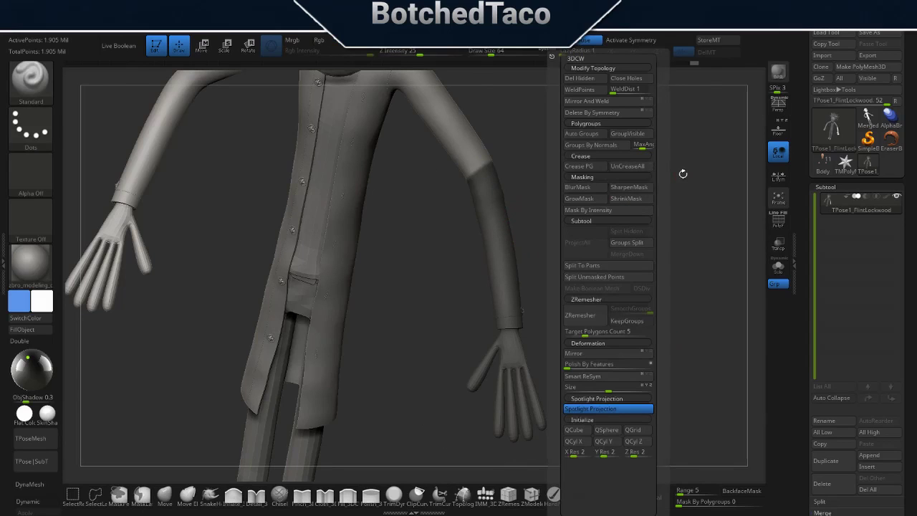
{"action": "left_click", "coordinate": [613, 200], "text": "ctrl"}
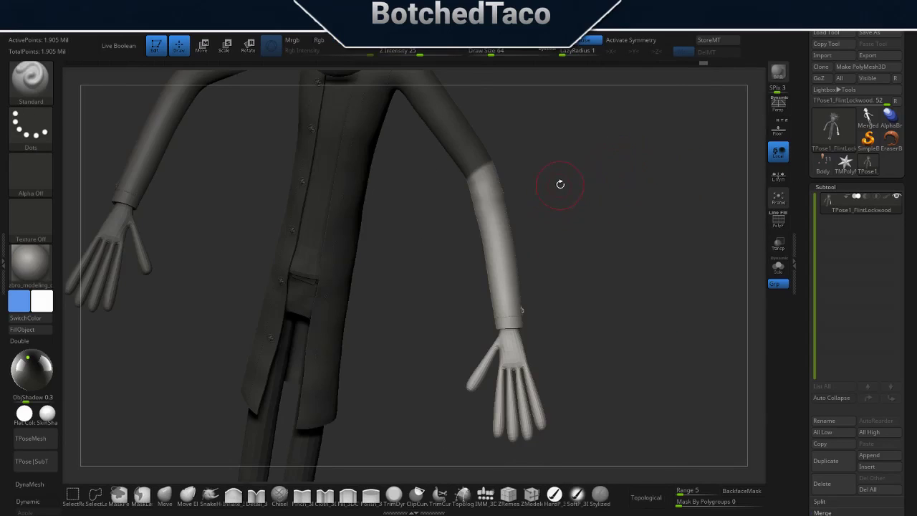
{"action": "key", "text": "w"}
{"action": "left_click_drag", "start_coordinate": [491, 205], "coordinate": [485, 172], "text": "alt"}
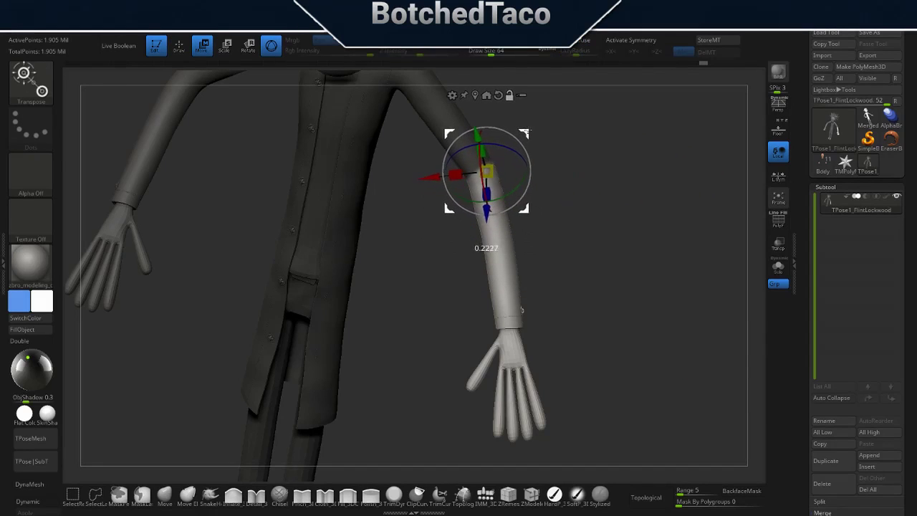
Blur the mask edge at the elbow and swing the forearm further down.
{"action": "key", "text": "g"}
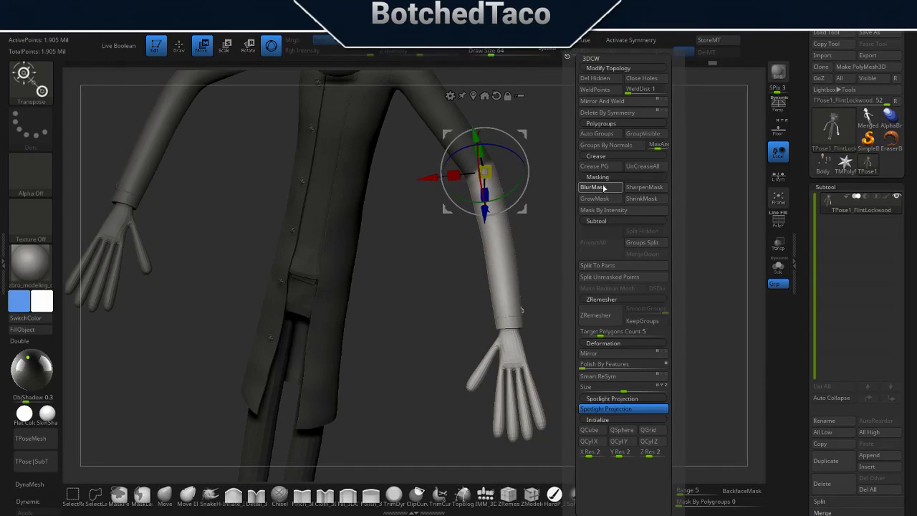
{"action": "left_click", "coordinate": [604, 188]}
{"action": "left_click_drag", "start_coordinate": [527, 156], "coordinate": [530, 147]}
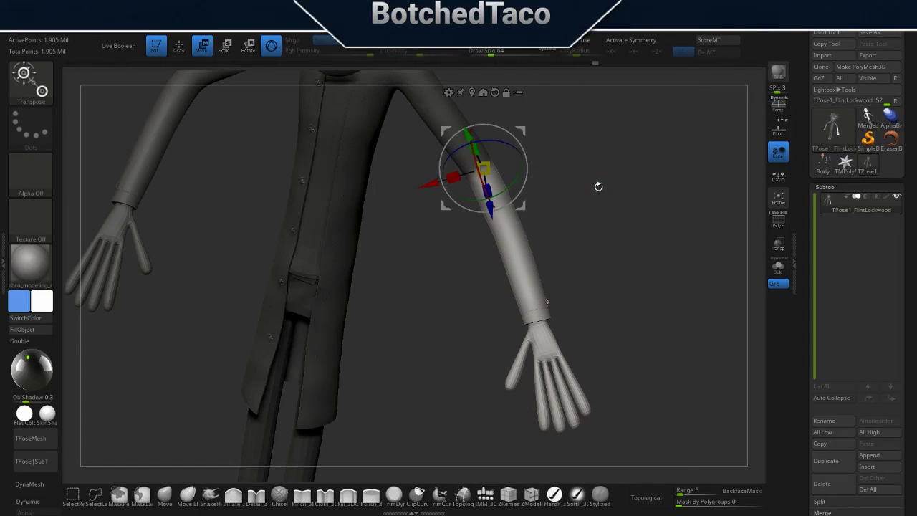
{"action": "key", "text": "q"}
{"action": "mouse_move", "coordinate": [635, 256]}
{"action": "left_mouse_down"}
{"action": "mouse_move", "coordinate": [615, 232]}
{"action": "mouse_move", "coordinate": [632, 254]}
{"action": "mouse_move", "coordinate": [525, 388]}
{"action": "left_mouse_up"}
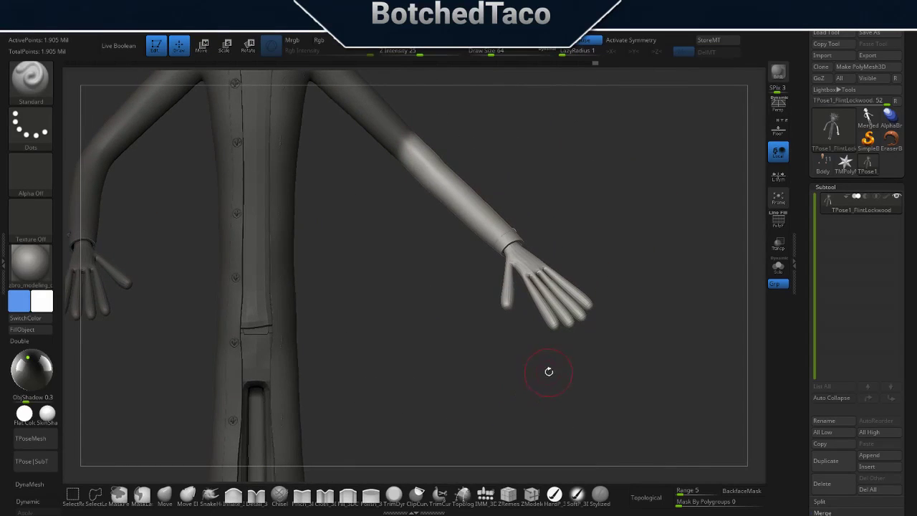
Select the Inflate_3DCW4R brush at Draw Size 74 and smooth the arm.
{"action": "mouse_move", "coordinate": [630, 216]}
{"action": "left_mouse_down"}
{"action": "mouse_move", "coordinate": [569, 248]}
{"action": "mouse_move", "coordinate": [574, 258]}
{"action": "mouse_move", "coordinate": [578, 231]}
{"action": "mouse_move", "coordinate": [586, 232]}
{"action": "left_mouse_up"}
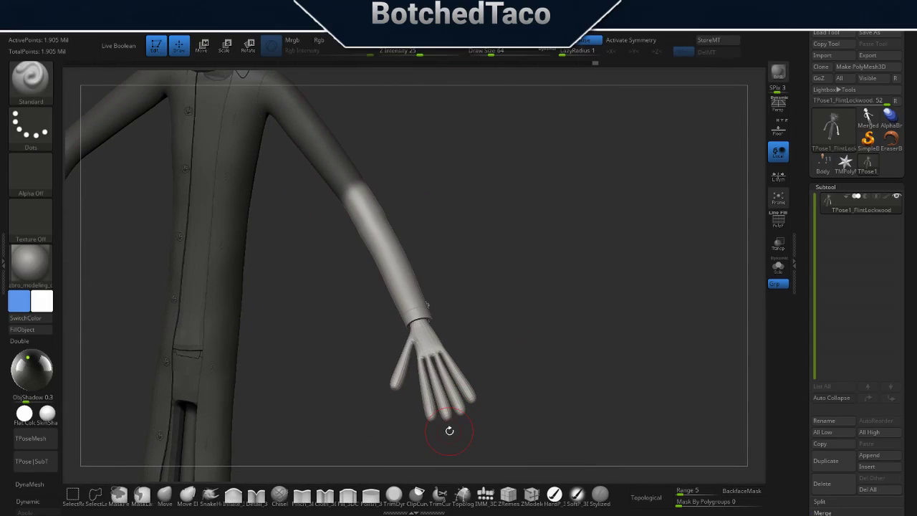
{"action": "left_click", "coordinate": [235, 503]}
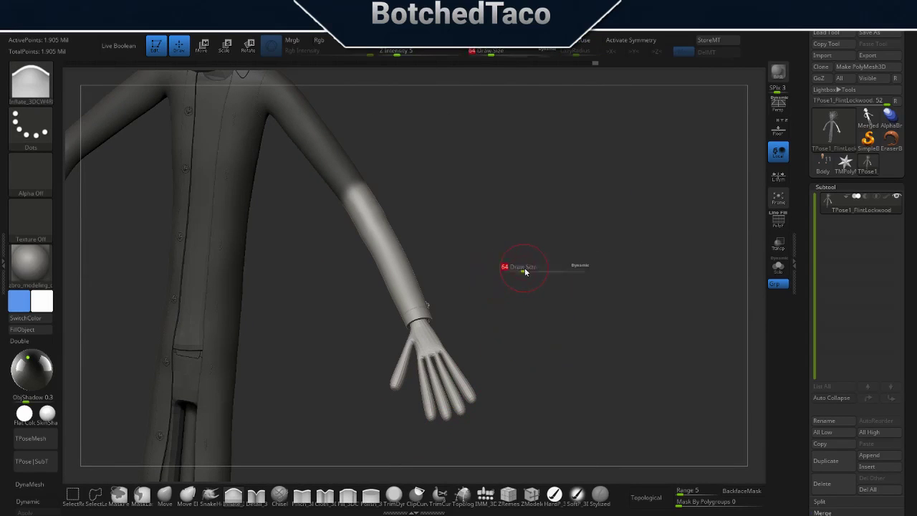
{"action": "left_click", "coordinate": [526, 269]}
{"action": "mouse_move", "coordinate": [526, 271]}
{"action": "left_mouse_down"}
{"action": "mouse_move", "coordinate": [534, 229]}
{"action": "mouse_move", "coordinate": [508, 237]}
{"action": "left_mouse_up"}
{"action": "mouse_move", "coordinate": [424, 215]}
{"action": "left_mouse_down"}
{"action": "mouse_move", "coordinate": [516, 244]}
{"action": "mouse_move", "coordinate": [466, 276]}
{"action": "left_mouse_up"}
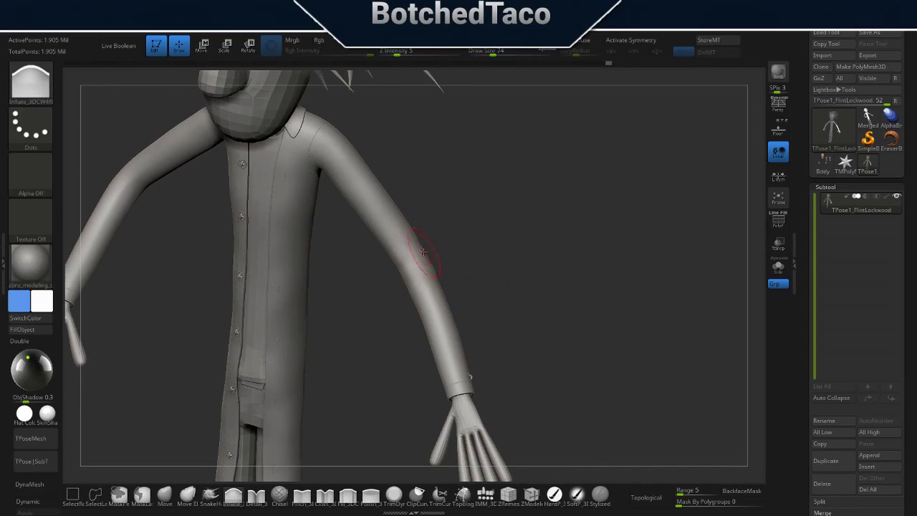
{"action": "key", "text": "shift"}
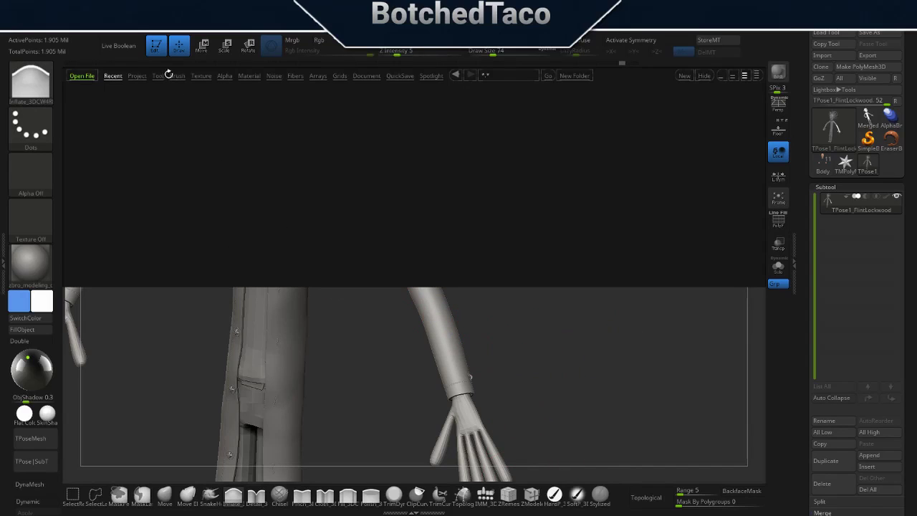
Load Smooth Stronger from LightBox's Smooth brush folder and dismiss the smoothing-brush note.
{"action": "left_click", "coordinate": [174, 75]}
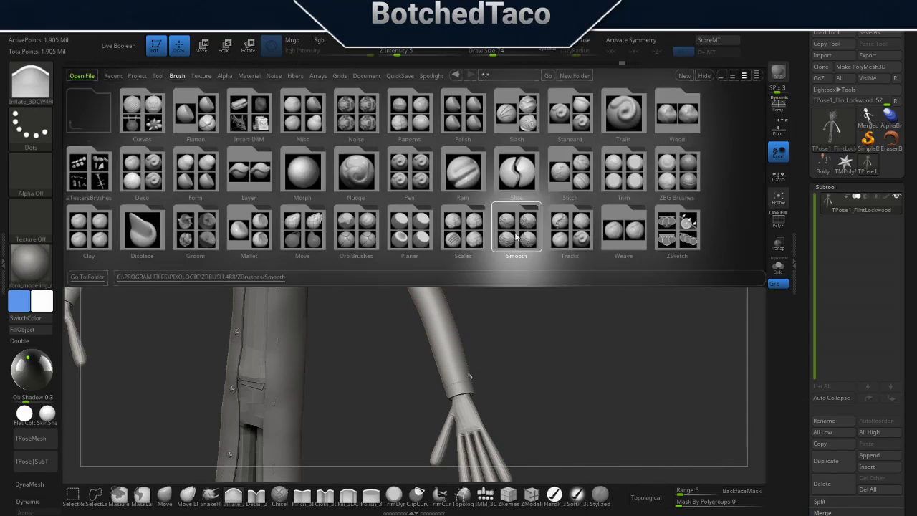
{"action": "double_click", "coordinate": [516, 236]}
{"action": "double_click", "coordinate": [142, 228]}
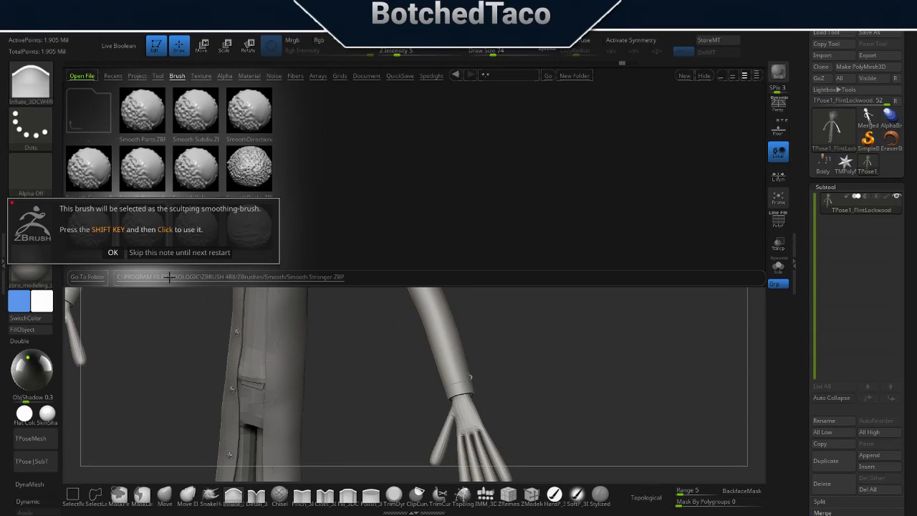
{"action": "left_click", "coordinate": [113, 252]}
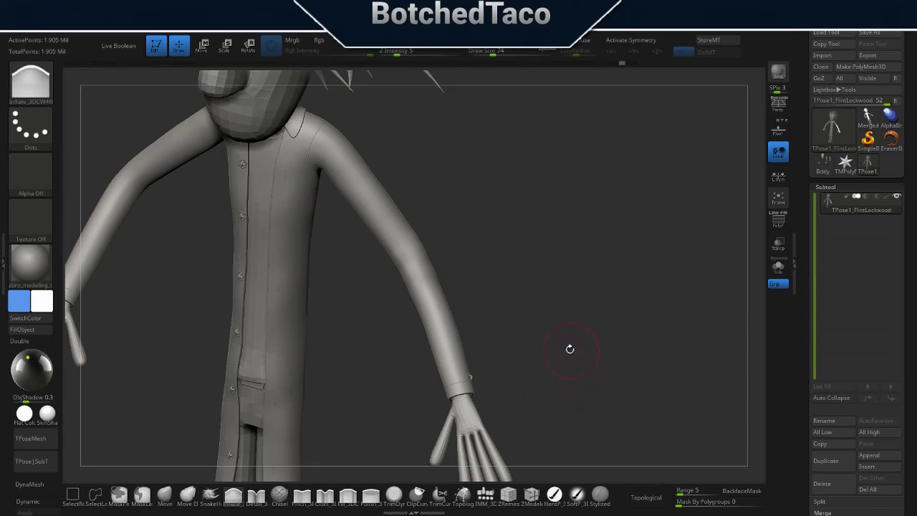
{"action": "left_click_drag", "start_coordinate": [420, 256], "coordinate": [433, 294], "text": "shift"}
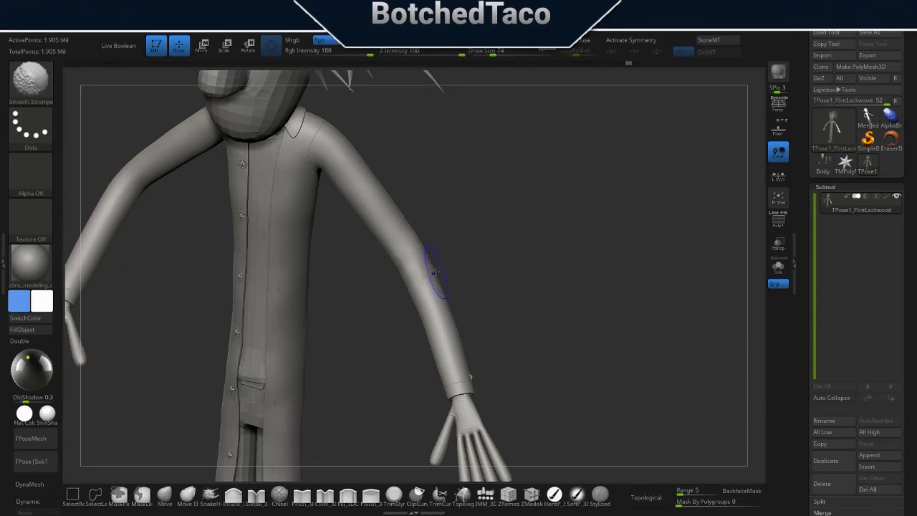
{"action": "left_click_drag", "start_coordinate": [533, 272], "coordinate": [502, 301]}
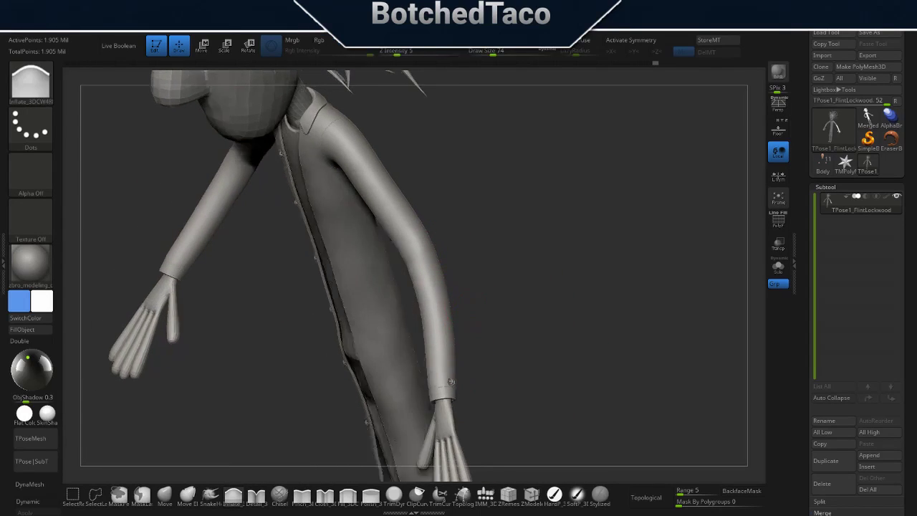
{"action": "left_click_drag", "start_coordinate": [443, 249], "coordinate": [408, 256], "text": "shift"}
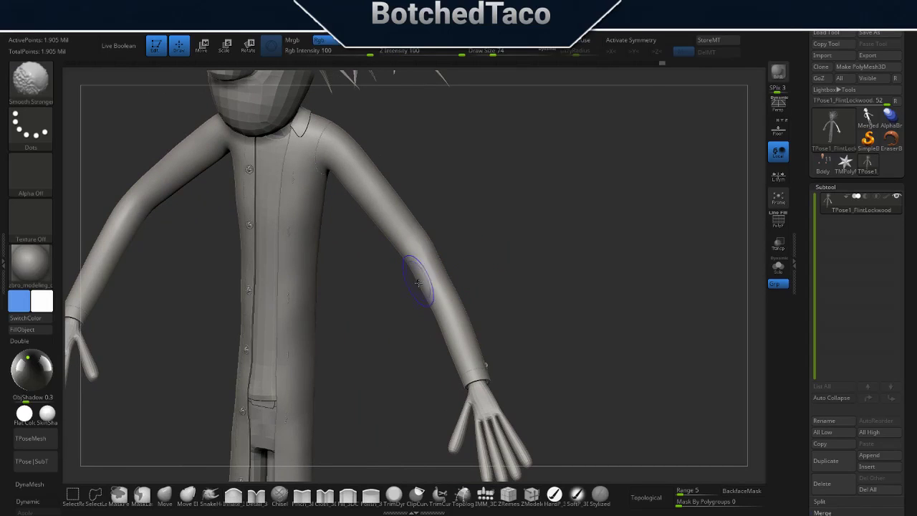
{"action": "left_click_drag", "start_coordinate": [501, 266], "coordinate": [506, 242]}
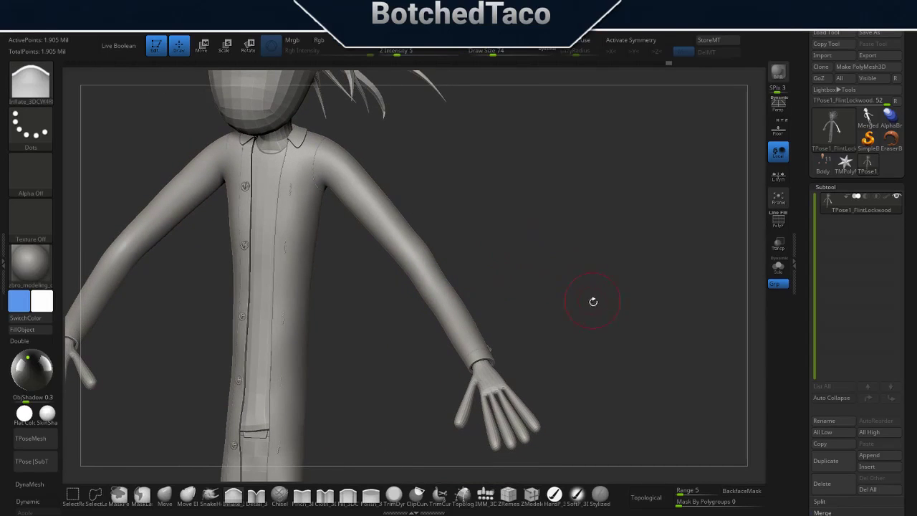
{"action": "mouse_move", "coordinate": [588, 326]}
{"action": "left_mouse_down"}
{"action": "mouse_move", "coordinate": [555, 312]}
{"action": "mouse_move", "coordinate": [552, 362]}
{"action": "left_mouse_up"}
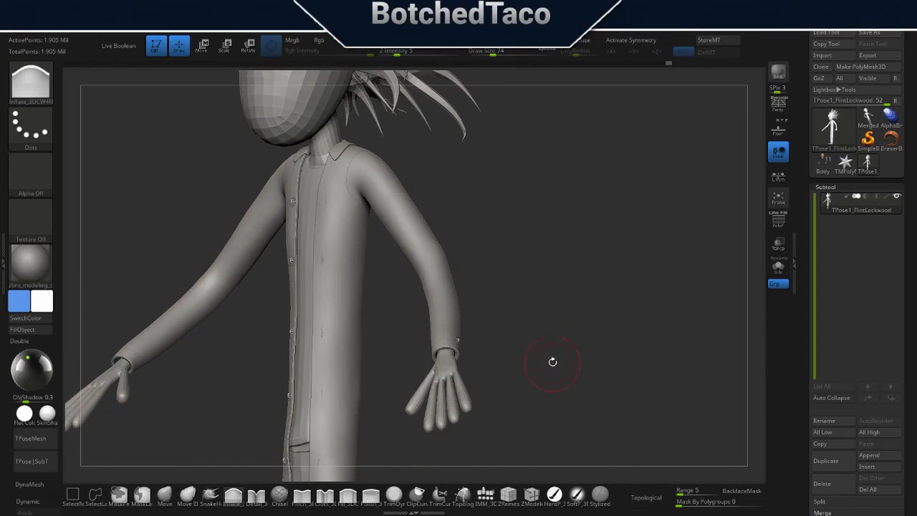
{"action": "mouse_move", "coordinate": [553, 305]}
{"action": "left_mouse_down"}
{"action": "mouse_move", "coordinate": [588, 276]}
{"action": "mouse_move", "coordinate": [591, 302]}
{"action": "left_mouse_up"}
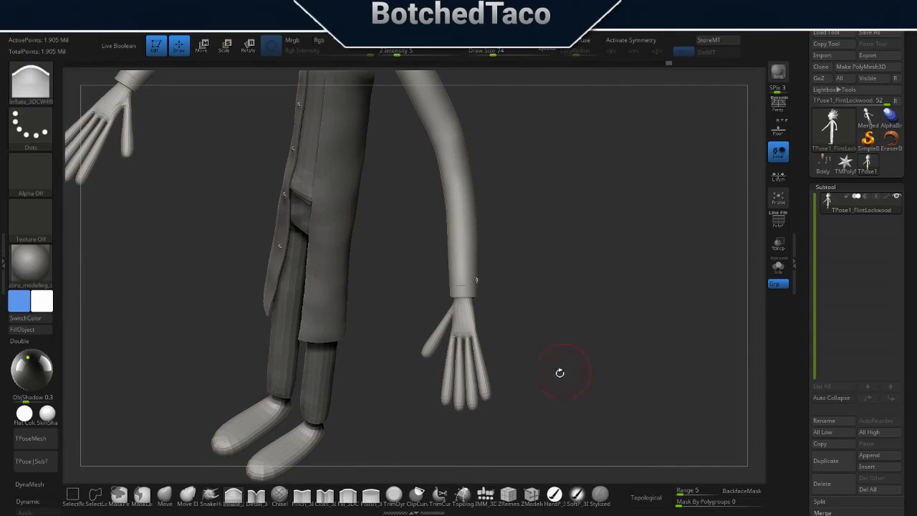
Lasso-mask the lowered right hand and apply Sharpen Mask from the custom 3DCW palette.
{"action": "key", "text": "ctrl"}
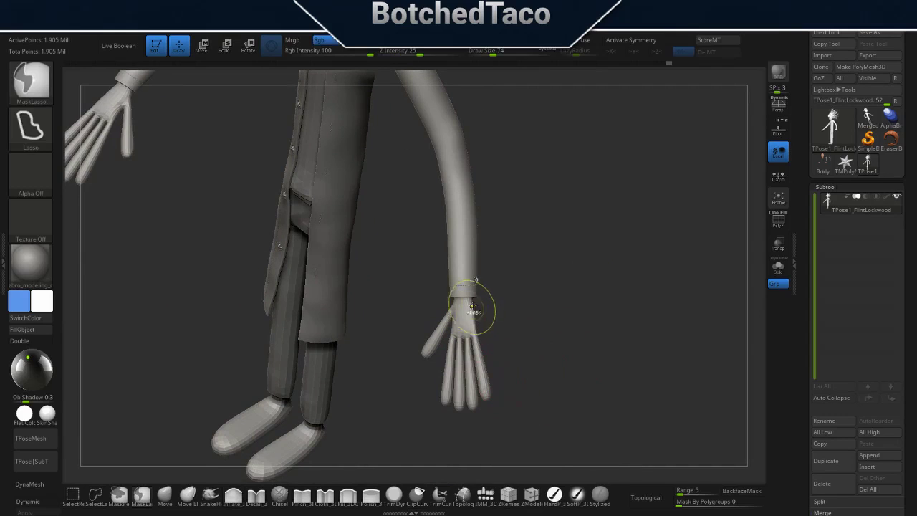
{"action": "mouse_move", "coordinate": [449, 298]}
{"action": "left_mouse_down", "text": "ctrl"}
{"action": "mouse_move", "coordinate": [591, 347]}
{"action": "mouse_move", "coordinate": [553, 311]}
{"action": "left_mouse_up", "text": "ctrl"}
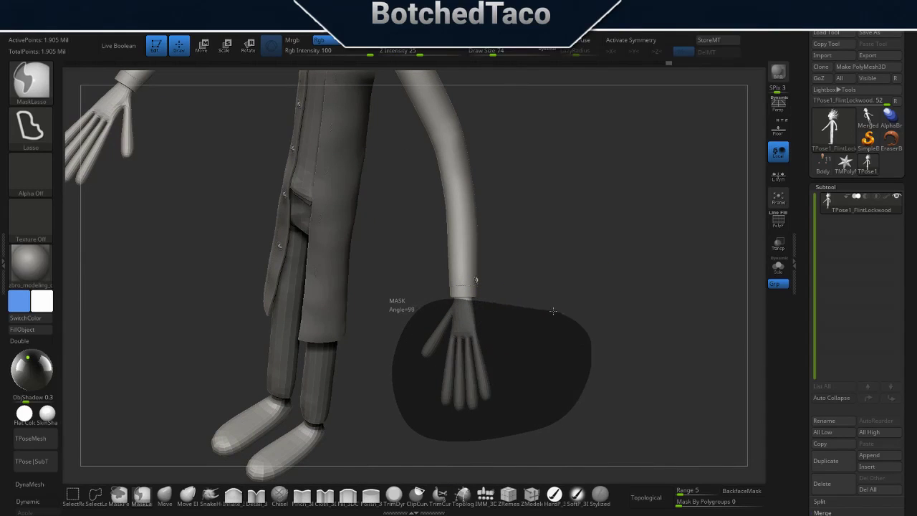
{"action": "left_click_drag", "start_coordinate": [474, 299], "coordinate": [466, 299], "text": "ctrl"}
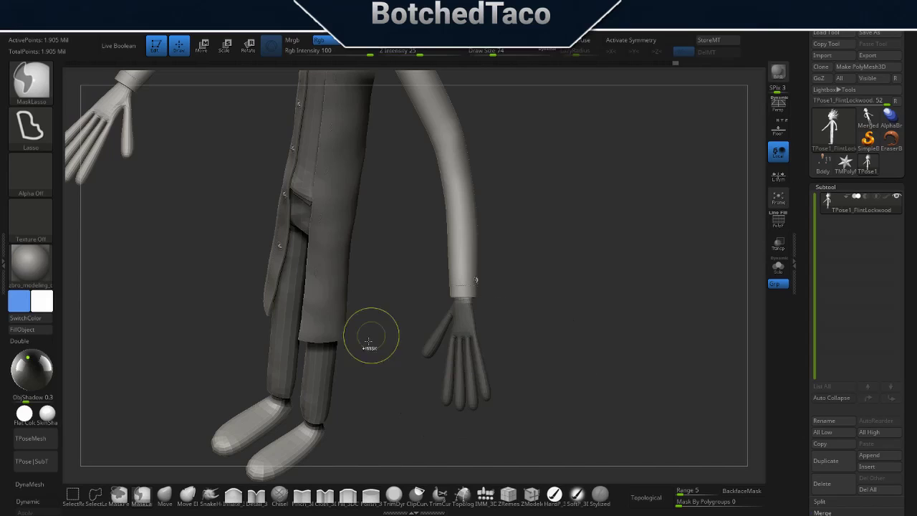
{"action": "key", "text": "space"}
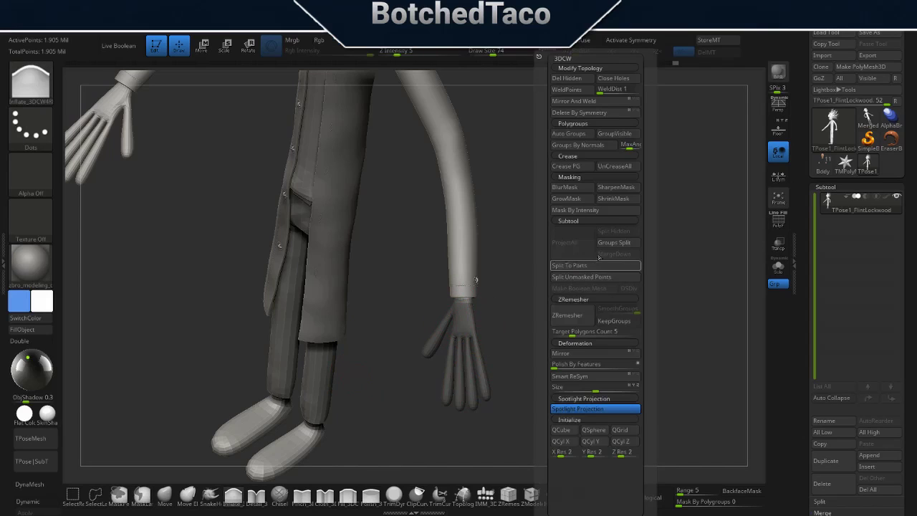
{"action": "left_click", "coordinate": [618, 191]}
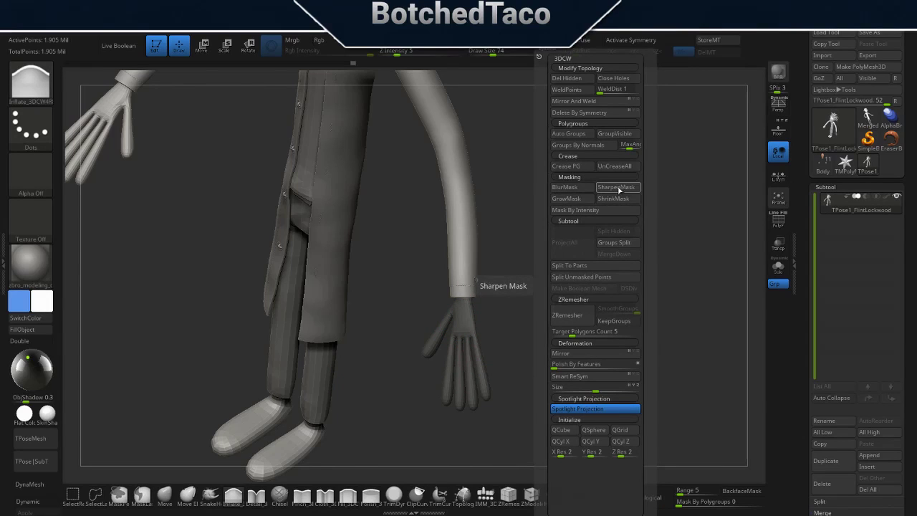
{"action": "mouse_move", "coordinate": [495, 284]}
{"action": "left_mouse_down"}
{"action": "mouse_move", "coordinate": [566, 276]}
{"action": "mouse_move", "coordinate": [514, 276]}
{"action": "left_mouse_up"}
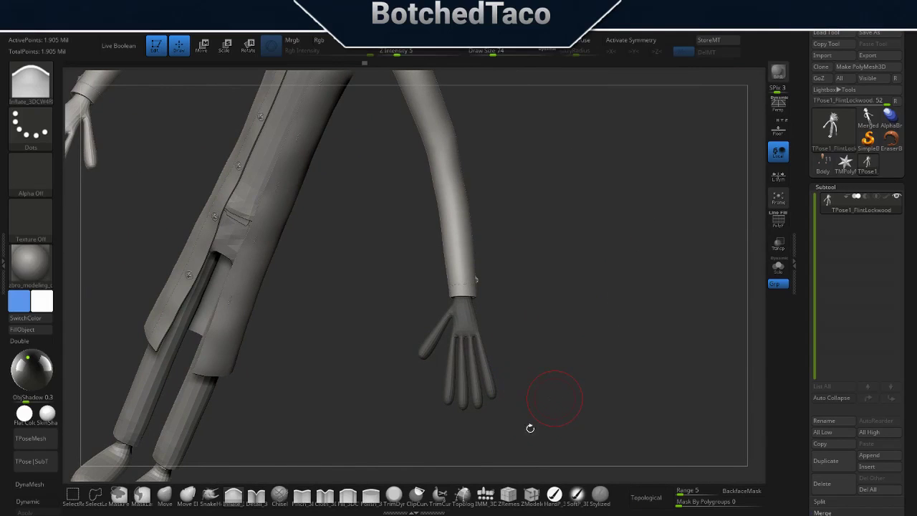
Invert the mask to free only the hand and set the Transpose pivot at the wrist.
{"action": "left_click", "coordinate": [617, 310], "text": "ctrl"}
{"action": "key", "text": "w"}
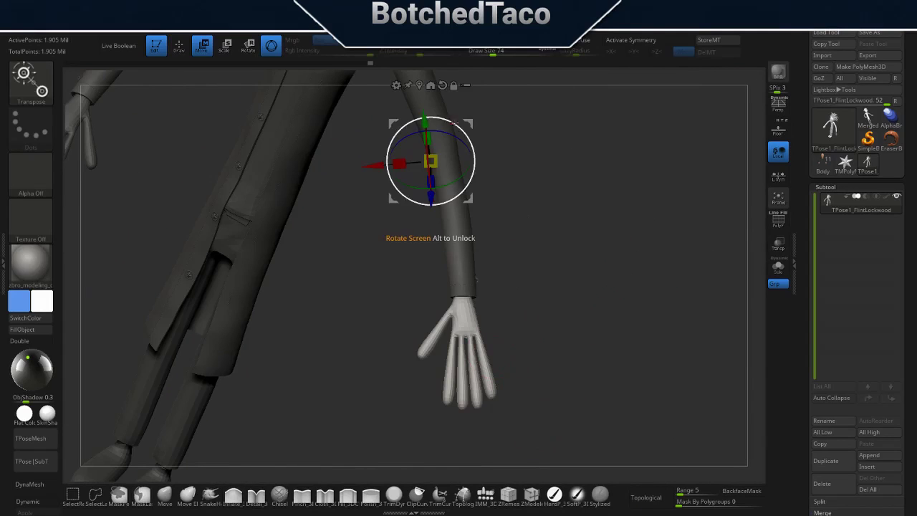
{"action": "mouse_move", "coordinate": [440, 175]}
{"action": "left_mouse_down", "text": "alt"}
{"action": "mouse_move", "coordinate": [475, 329]}
{"action": "mouse_move", "coordinate": [459, 313]}
{"action": "mouse_move", "coordinate": [460, 276]}
{"action": "mouse_move", "coordinate": [504, 287]}
{"action": "mouse_move", "coordinate": [502, 260]}
{"action": "mouse_move", "coordinate": [487, 296]}
{"action": "left_mouse_up", "text": "alt"}
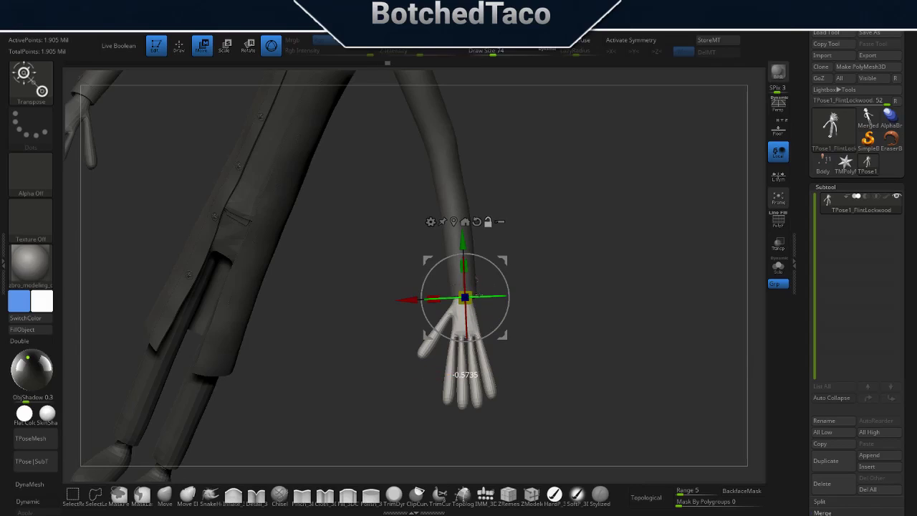
{"action": "left_click_drag", "start_coordinate": [476, 280], "coordinate": [502, 267]}
{"action": "key", "text": "ctrl+z"}
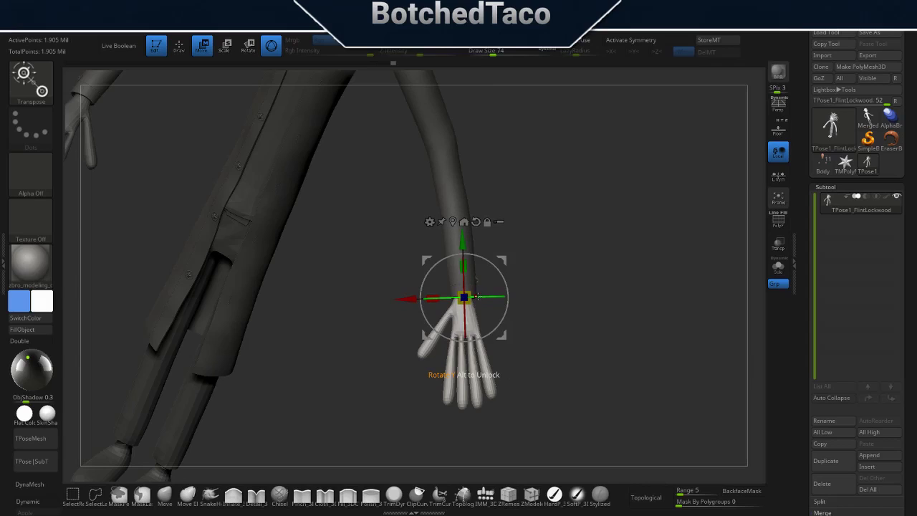
{"action": "left_click_drag", "start_coordinate": [478, 294], "coordinate": [520, 354]}
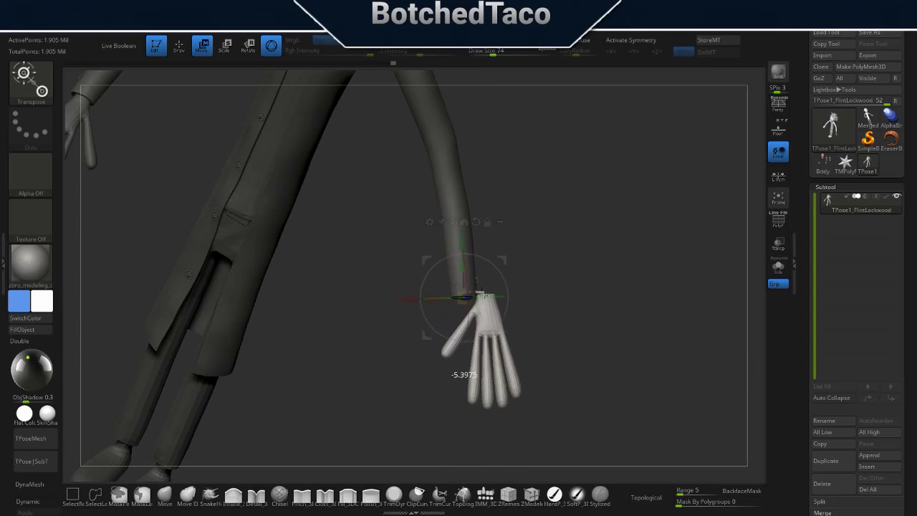
{"action": "key", "text": "ctrl+z"}
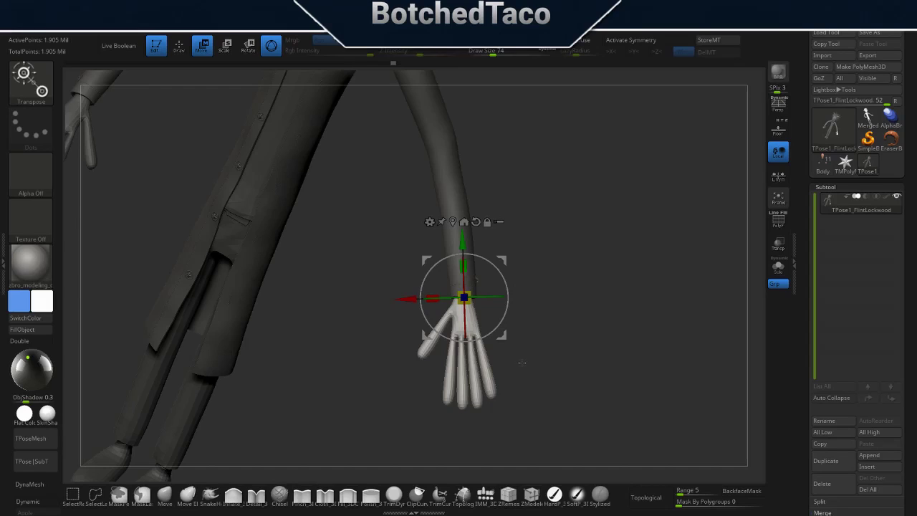
Twist the hand about 90 degrees at the wrist and nudge it slightly right.
{"action": "left_click_drag", "start_coordinate": [522, 362], "coordinate": [504, 374]}
{"action": "key", "text": "ctrl+z"}
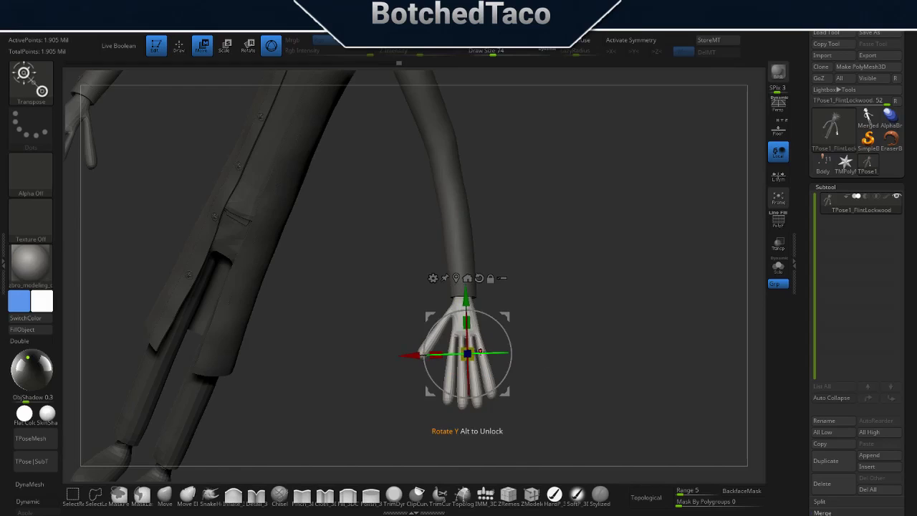
{"action": "mouse_move", "coordinate": [480, 352]}
{"action": "left_mouse_down"}
{"action": "mouse_move", "coordinate": [432, 351]}
{"action": "mouse_move", "coordinate": [548, 354]}
{"action": "left_mouse_up"}
{"action": "key", "text": "ctrl+z"}
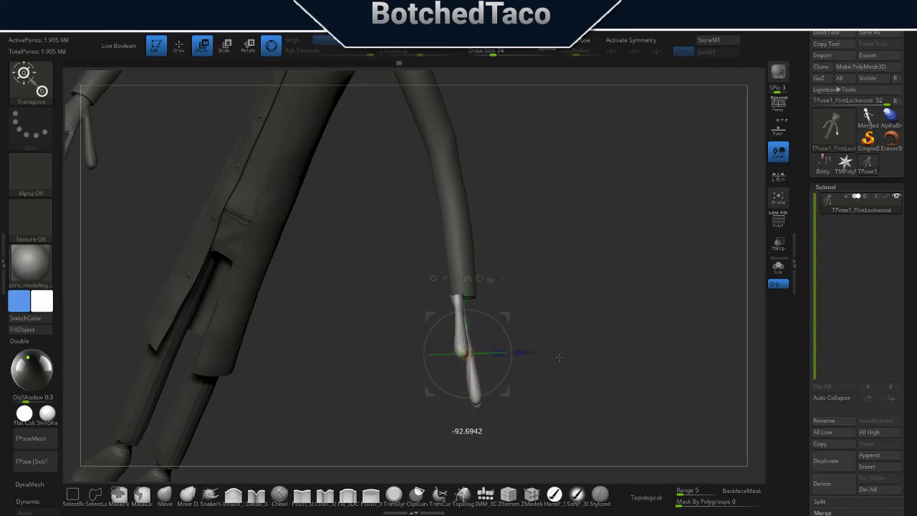
{"action": "mouse_move", "coordinate": [552, 358]}
{"action": "left_mouse_down"}
{"action": "mouse_move", "coordinate": [577, 352]}
{"action": "mouse_move", "coordinate": [537, 305]}
{"action": "mouse_move", "coordinate": [509, 351]}
{"action": "mouse_move", "coordinate": [544, 323]}
{"action": "mouse_move", "coordinate": [582, 335]}
{"action": "left_mouse_up"}
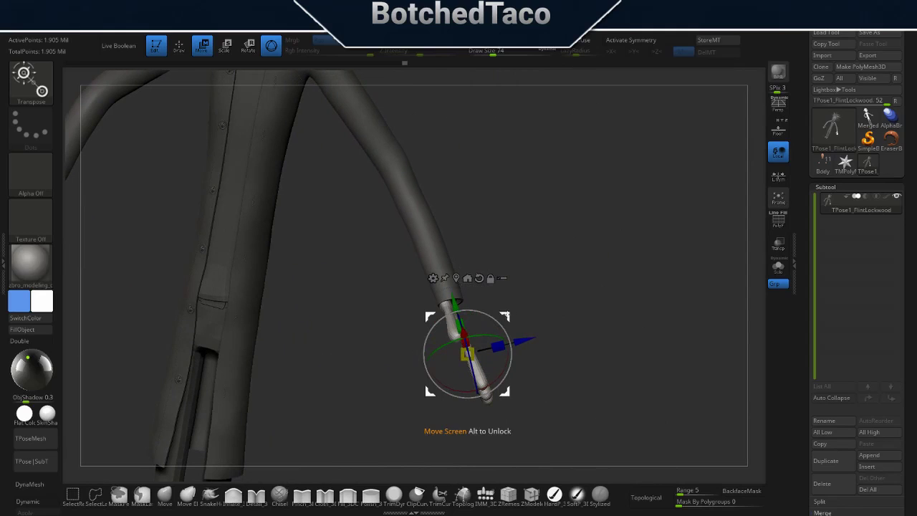
{"action": "mouse_move", "coordinate": [466, 353]}
{"action": "left_mouse_down"}
{"action": "mouse_move", "coordinate": [559, 326]}
{"action": "mouse_move", "coordinate": [514, 342]}
{"action": "mouse_move", "coordinate": [513, 313]}
{"action": "left_mouse_up"}
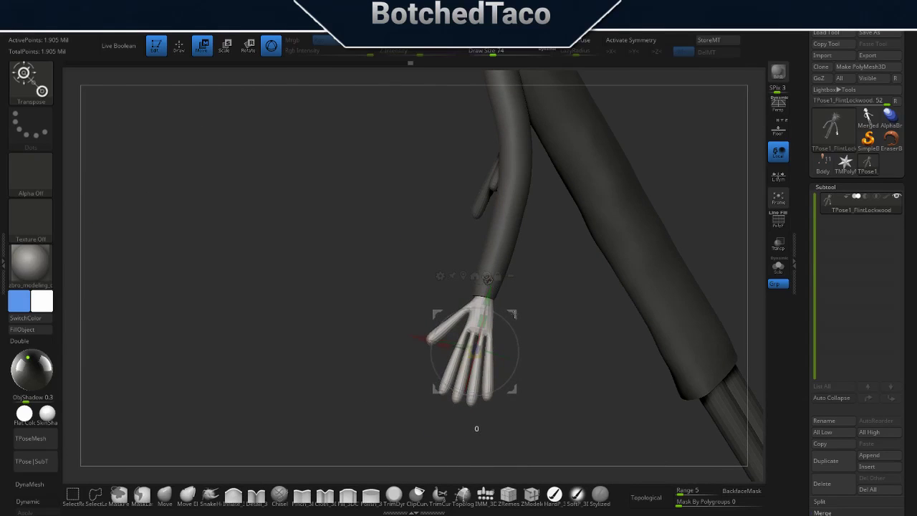
{"action": "mouse_move", "coordinate": [514, 313]}
{"action": "left_mouse_down"}
{"action": "mouse_move", "coordinate": [565, 327]}
{"action": "mouse_move", "coordinate": [600, 246]}
{"action": "mouse_move", "coordinate": [583, 226]}
{"action": "left_mouse_up"}
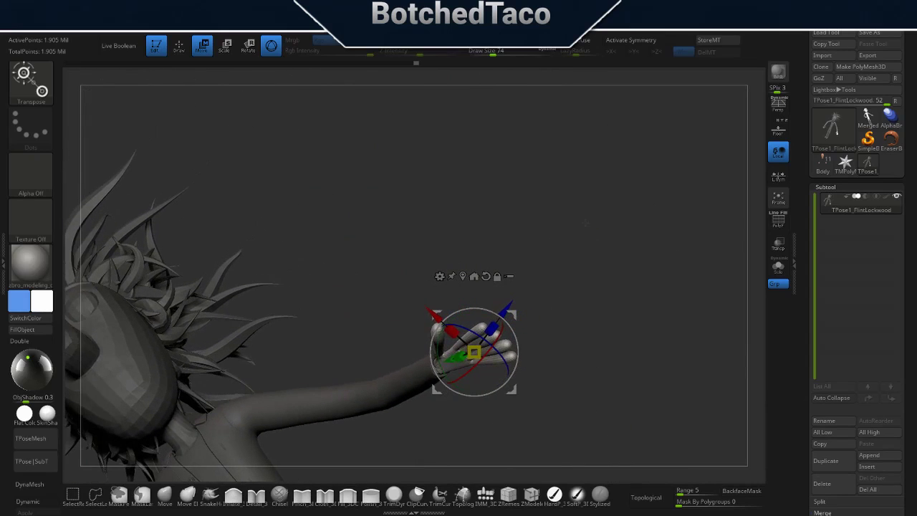
Clear the mask, zoom in on the hand, and set Draw Size to 13.
{"action": "left_click_drag", "start_coordinate": [583, 227], "coordinate": [591, 253]}
{"action": "key", "text": "b"}
{"action": "key", "text": "i"}
{"action": "key", "text": "n"}
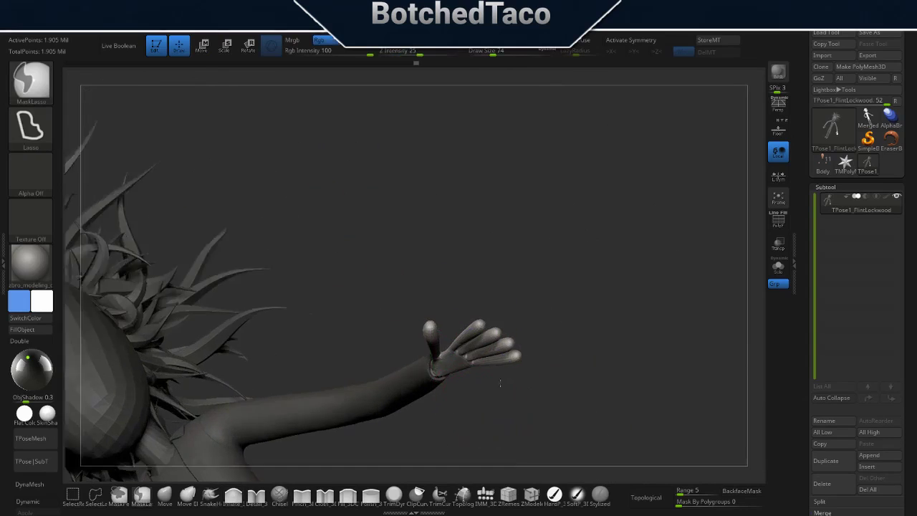
{"action": "mouse_move", "coordinate": [509, 405]}
{"action": "left_mouse_down"}
{"action": "mouse_move", "coordinate": [579, 378]}
{"action": "mouse_move", "coordinate": [645, 275]}
{"action": "left_mouse_up"}
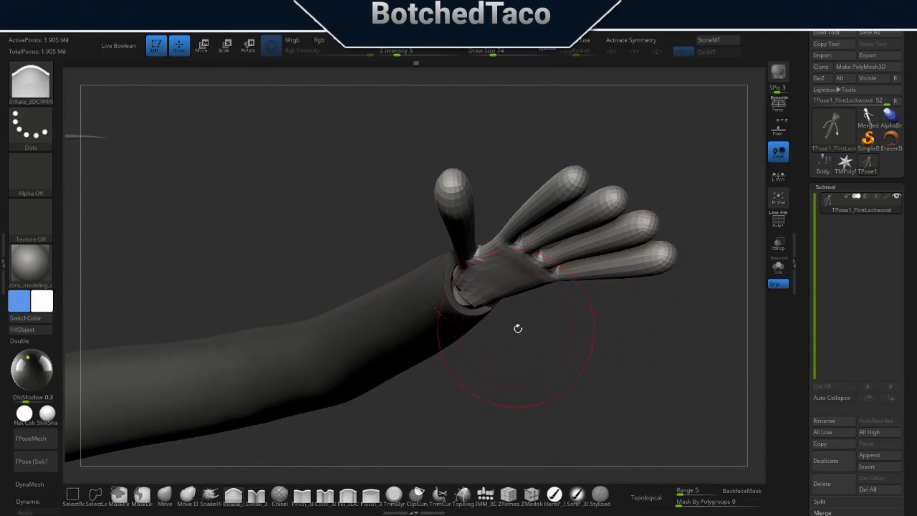
{"action": "key", "text": "s"}
{"action": "left_click_drag", "start_coordinate": [566, 345], "coordinate": [556, 345]}
Orbit to the wrist and set Z Intensity to 22 for smoothing.
{"action": "key", "text": "shift"}
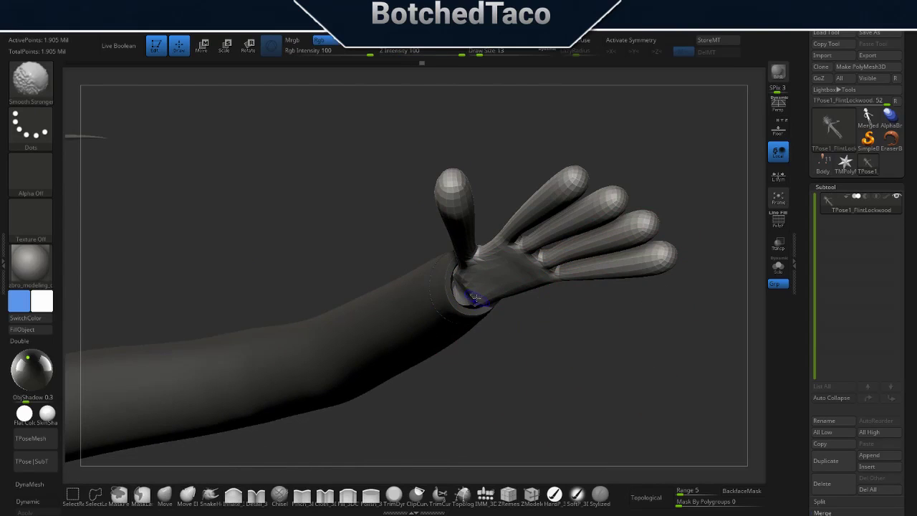
{"action": "mouse_move", "coordinate": [509, 307]}
{"action": "left_mouse_down"}
{"action": "mouse_move", "coordinate": [520, 280]}
{"action": "mouse_move", "coordinate": [501, 303]}
{"action": "left_mouse_up"}
{"action": "key", "text": "shift"}
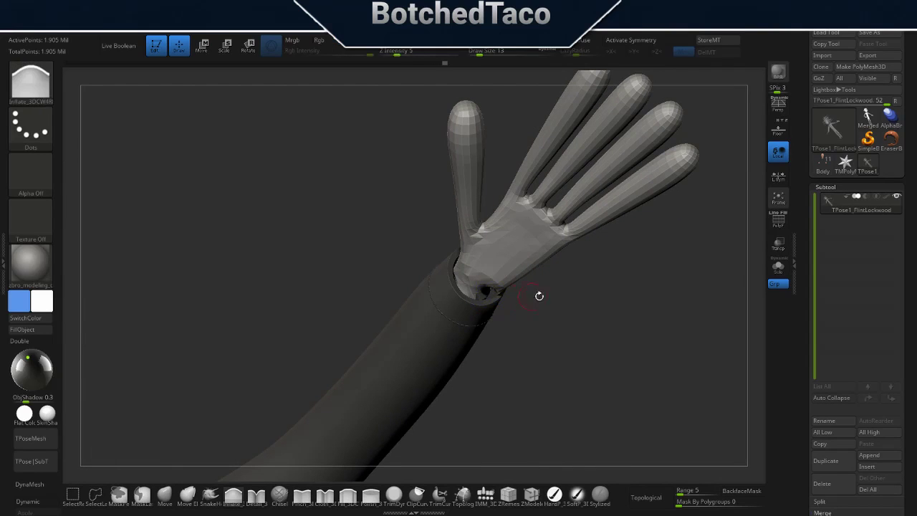
{"action": "left_click_drag", "start_coordinate": [538, 293], "coordinate": [540, 314]}
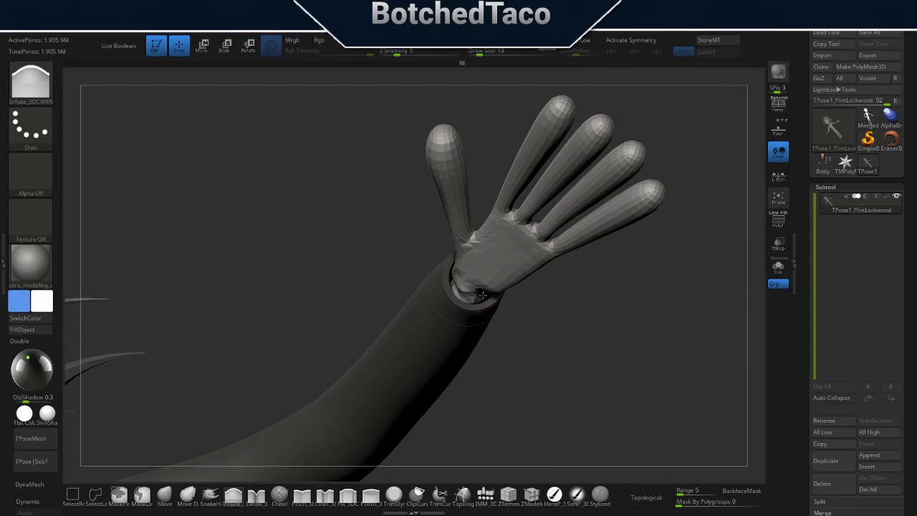
{"action": "key", "text": "space"}
{"action": "key", "text": "u"}
{"action": "left_click_drag", "start_coordinate": [447, 215], "coordinate": [460, 249]}
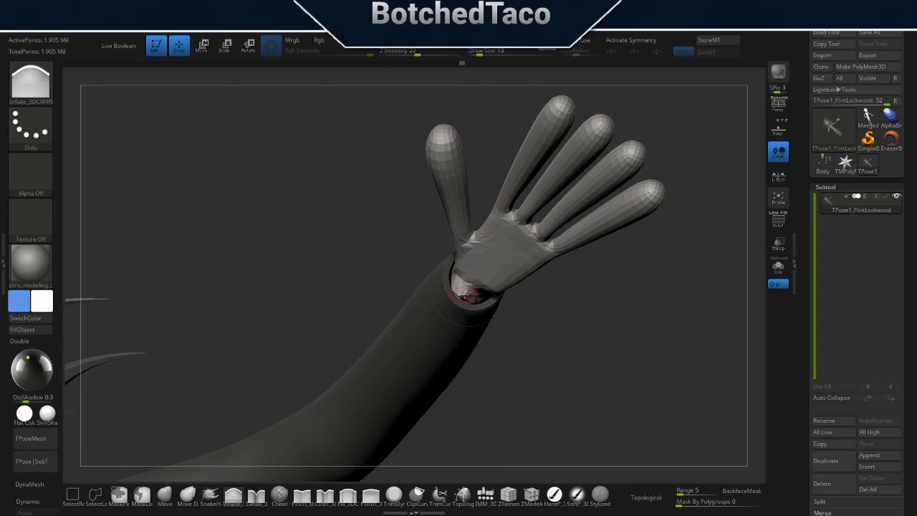
Smooth the creases where the hand meets the sleeve and select the Move brush.
{"action": "key", "text": "shift"}
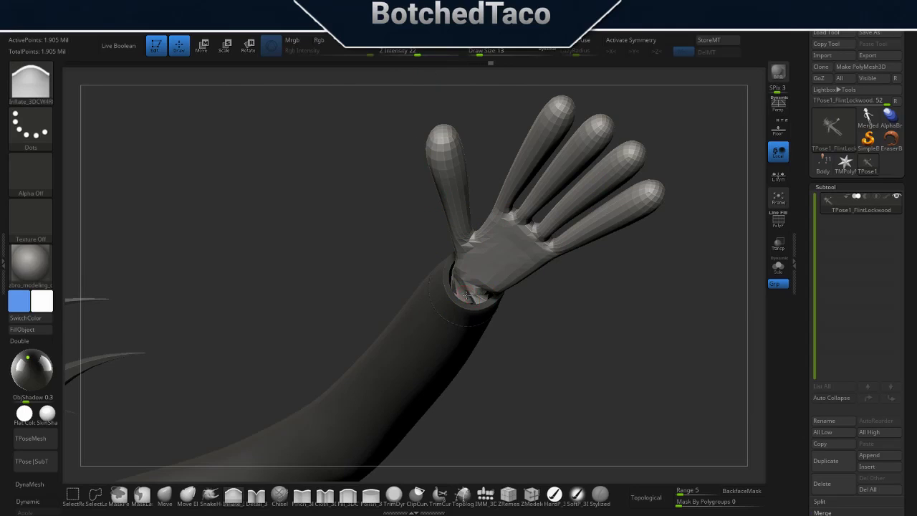
{"action": "key", "text": "shift"}
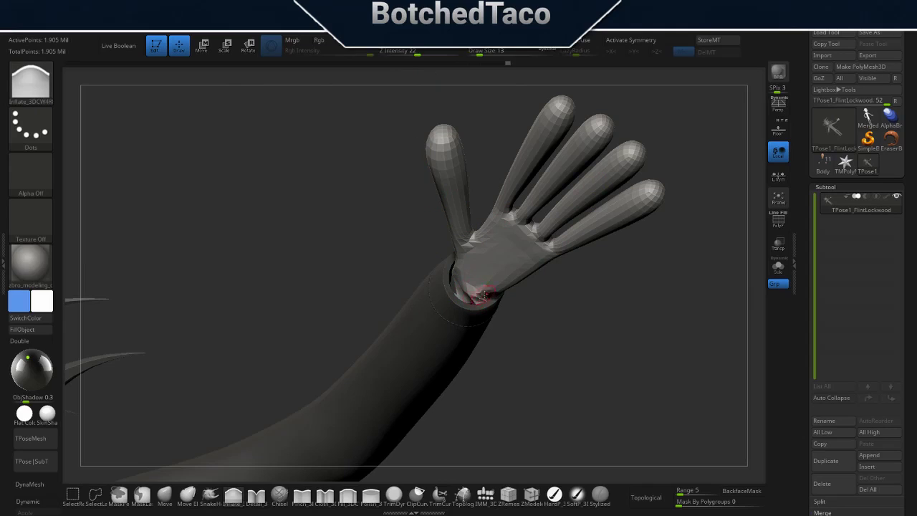
{"action": "key", "text": "shift"}
{"action": "left_click_drag", "start_coordinate": [491, 295], "coordinate": [500, 317], "text": "shift"}
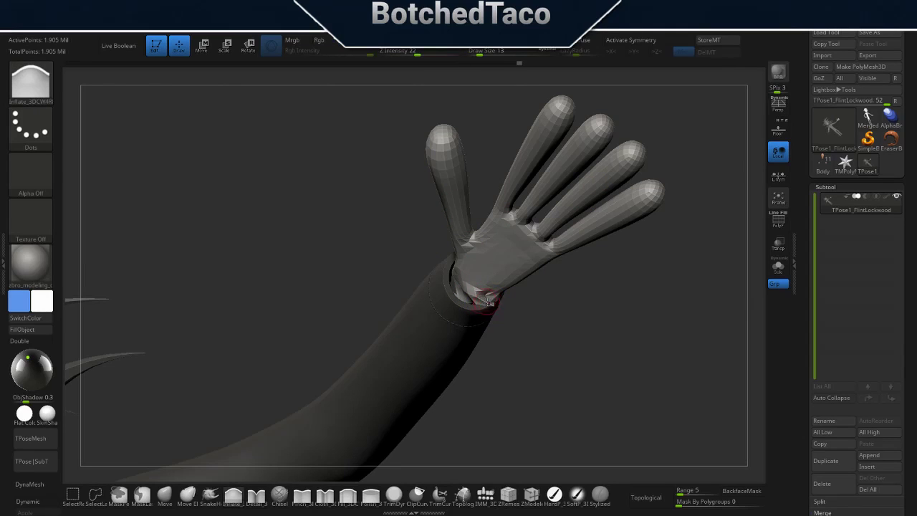
{"action": "left_click", "coordinate": [165, 494]}
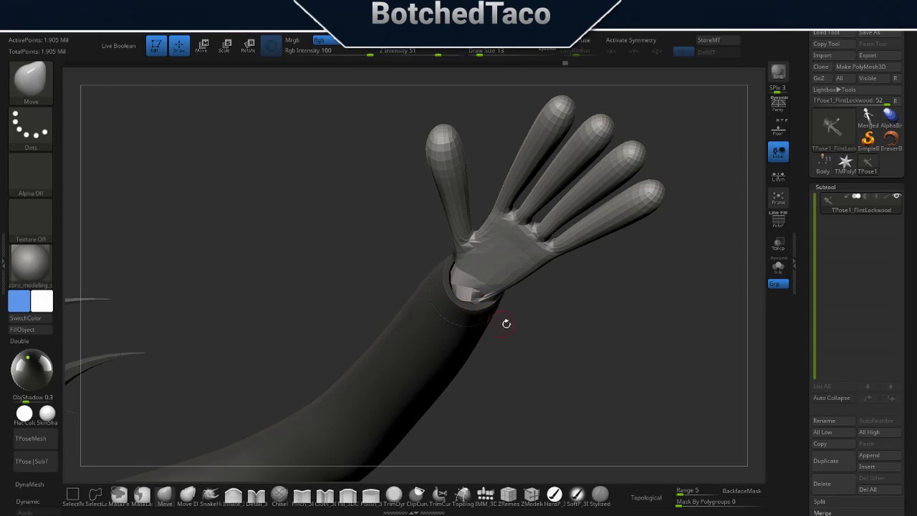
Enlarge the Move brush to size 29 and reshape the wrist cuff and hand.
{"action": "key", "text": "s"}
{"action": "left_click_drag", "start_coordinate": [534, 331], "coordinate": [539, 331]}
{"action": "left_click_drag", "start_coordinate": [473, 299], "coordinate": [475, 301]}
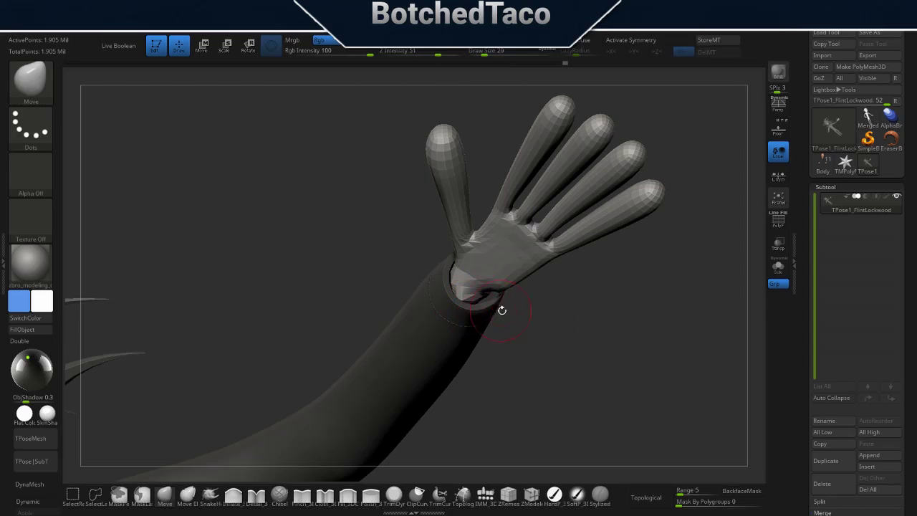
{"action": "left_click_drag", "start_coordinate": [549, 339], "coordinate": [496, 260]}
{"action": "key", "text": "shift"}
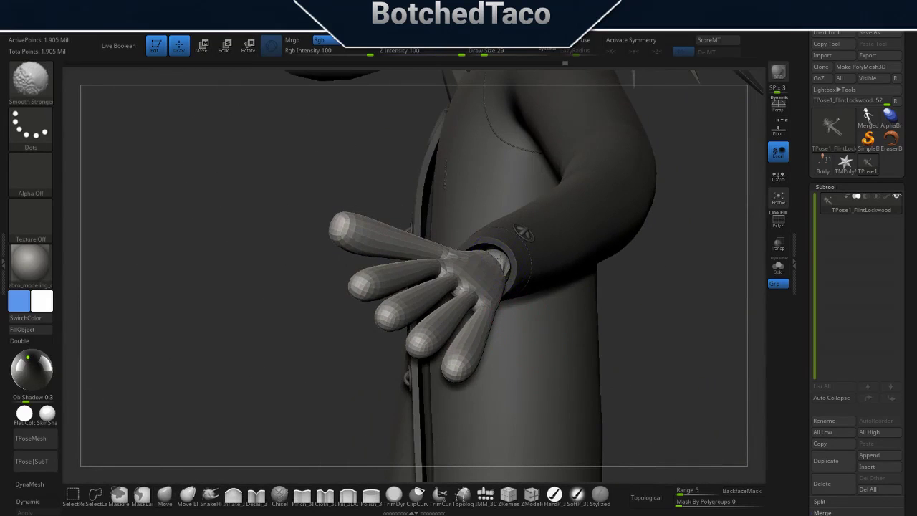
{"action": "left_click_drag", "start_coordinate": [499, 302], "coordinate": [536, 305], "text": "ctrl+shift"}
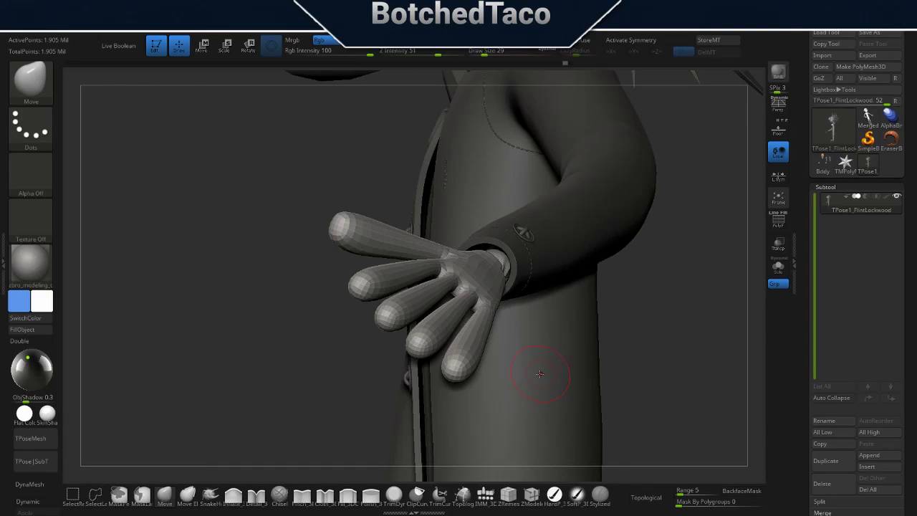
{"action": "key", "text": "ctrl"}
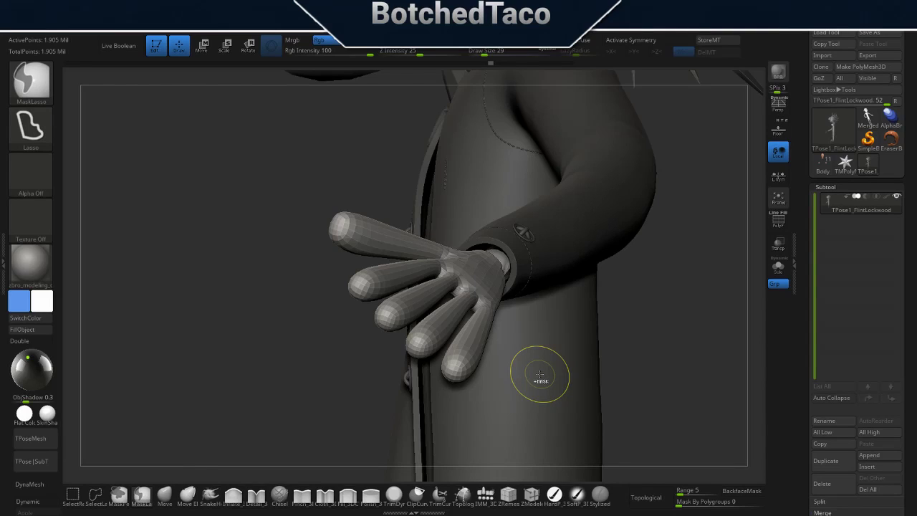
{"action": "key", "text": "ctrl"}
{"action": "key", "text": "ctrl"}
{"action": "key", "text": "ctrl"}
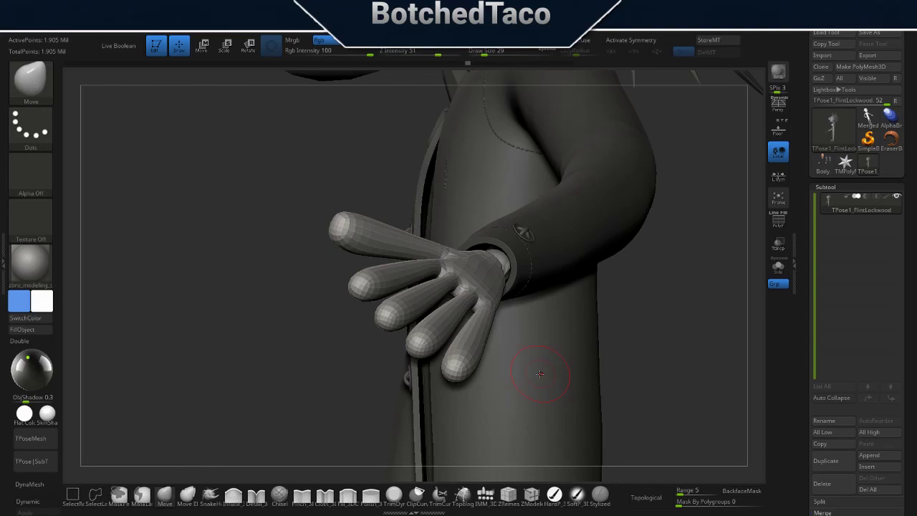
Roll Undo History back to the fanned-finger hand pose, comparing it with the folded-finger pose.
{"action": "left_click", "coordinate": [429, 62]}
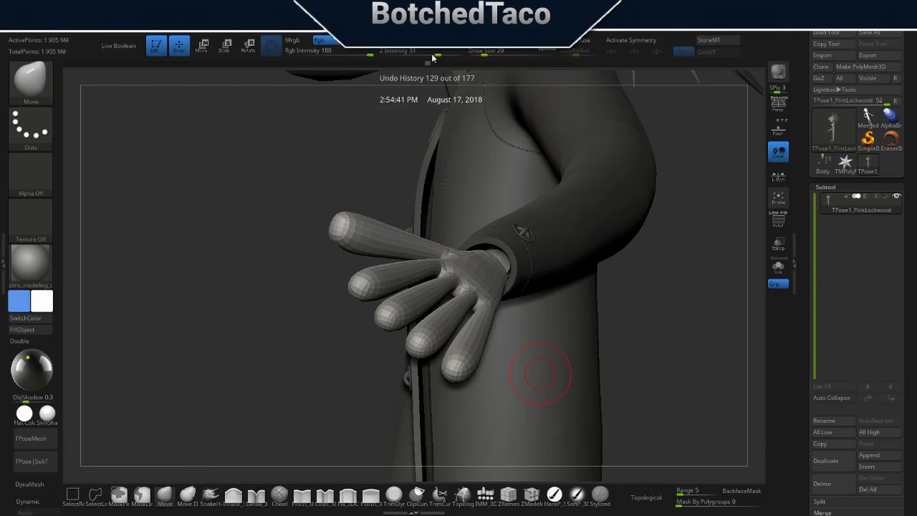
{"action": "left_click", "coordinate": [373, 63]}
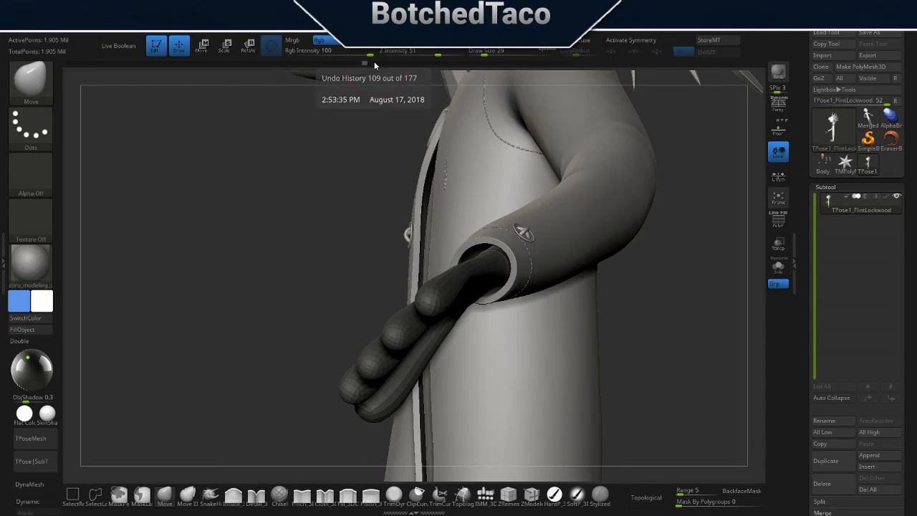
{"action": "key", "text": "ctrl+shift"}
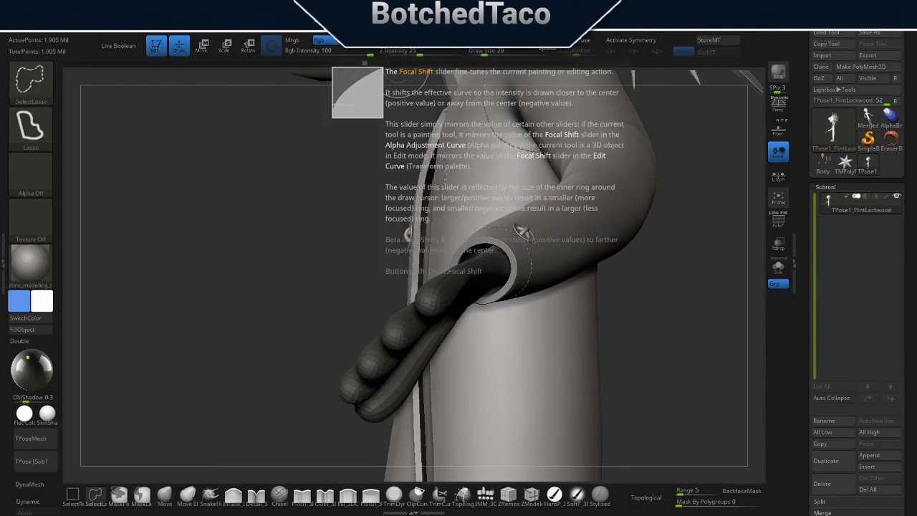
{"action": "key", "text": "ctrl+shift"}
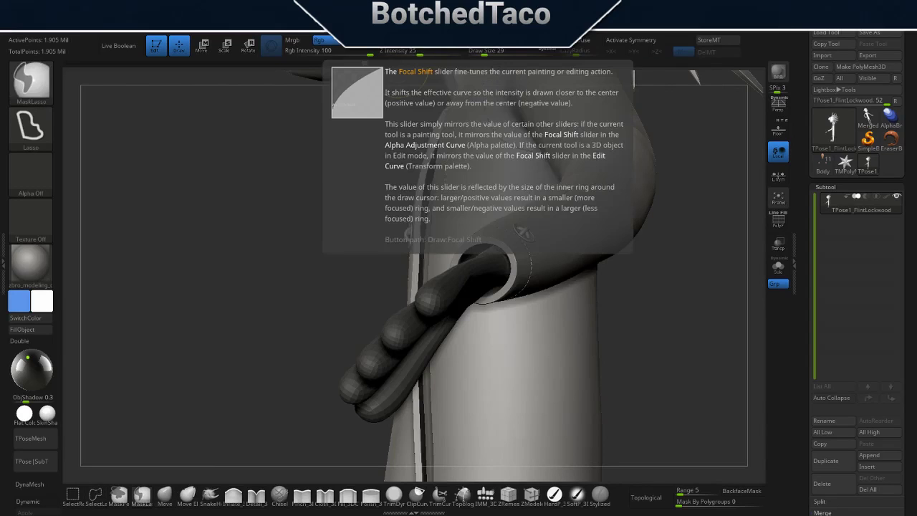
{"action": "key", "text": "ctrl+shift"}
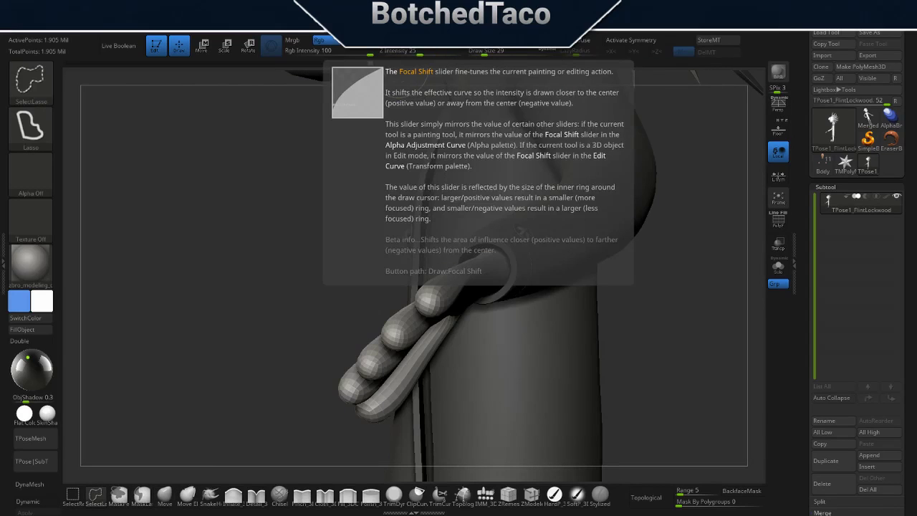
{"action": "key", "text": "ctrl+shift"}
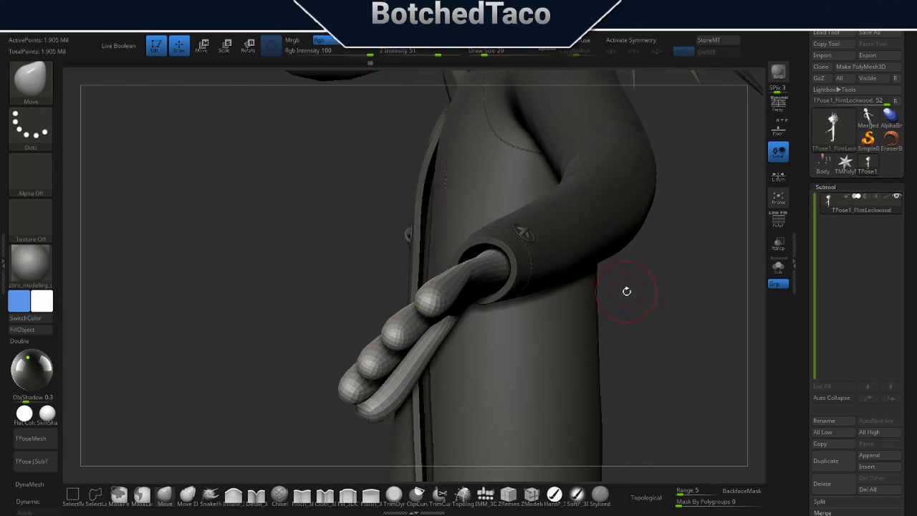
{"action": "left_click_drag", "start_coordinate": [624, 291], "coordinate": [655, 303]}
{"action": "key", "text": "ctrl+shift"}
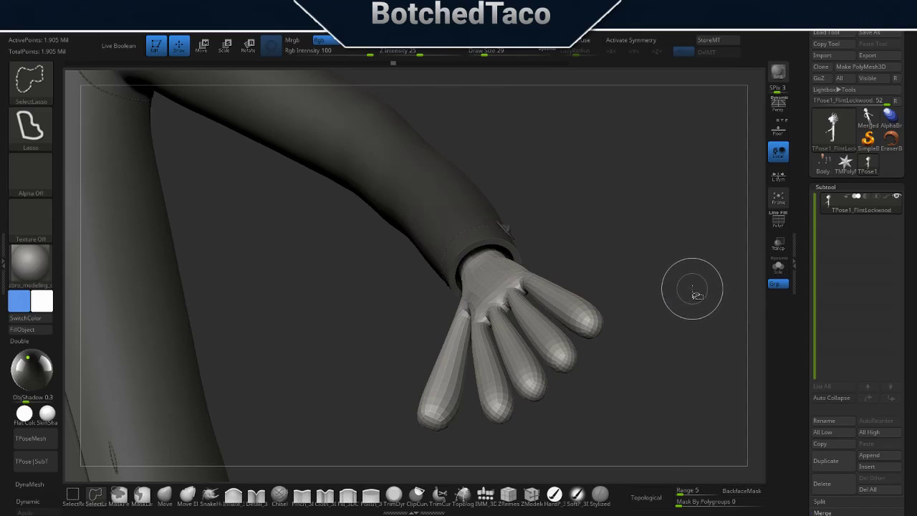
{"action": "key", "text": "ctrl+shift+z"}
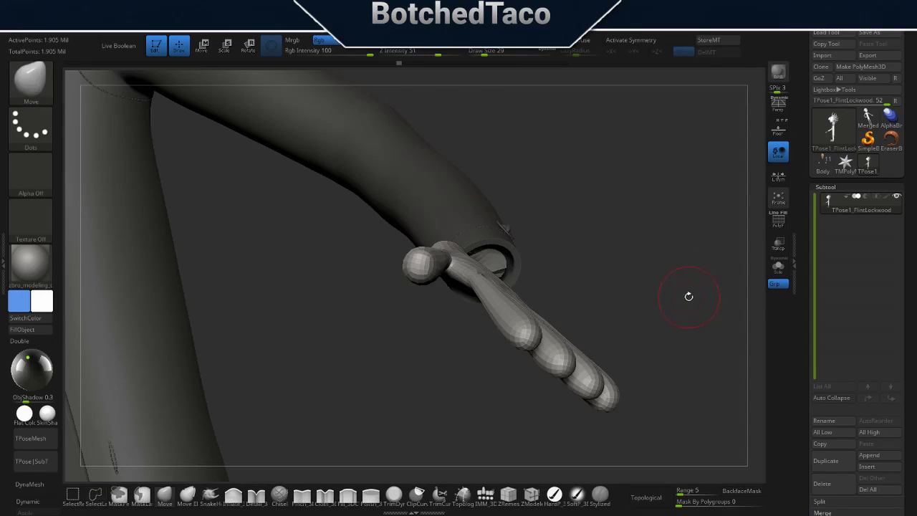
{"action": "key", "text": "ctrl+z"}
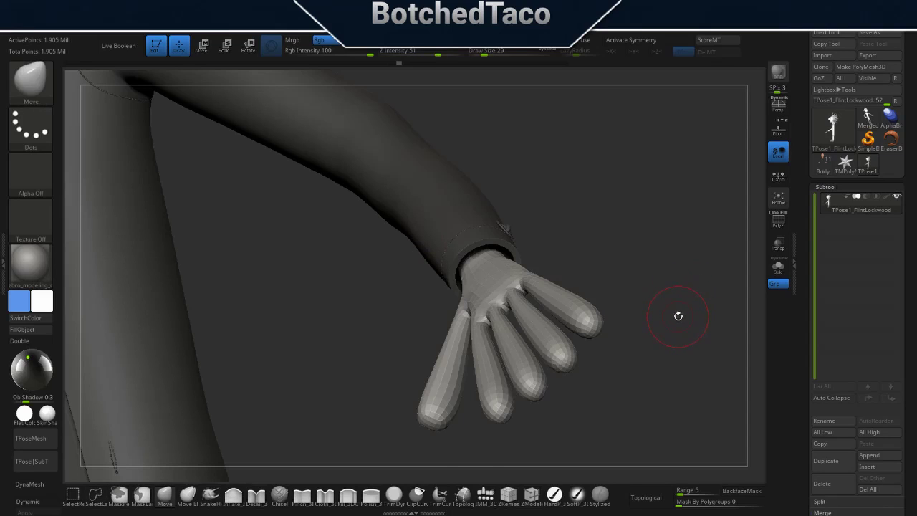
Frame the whole character and confirm discarding the later undo history.
{"action": "key", "text": "f"}
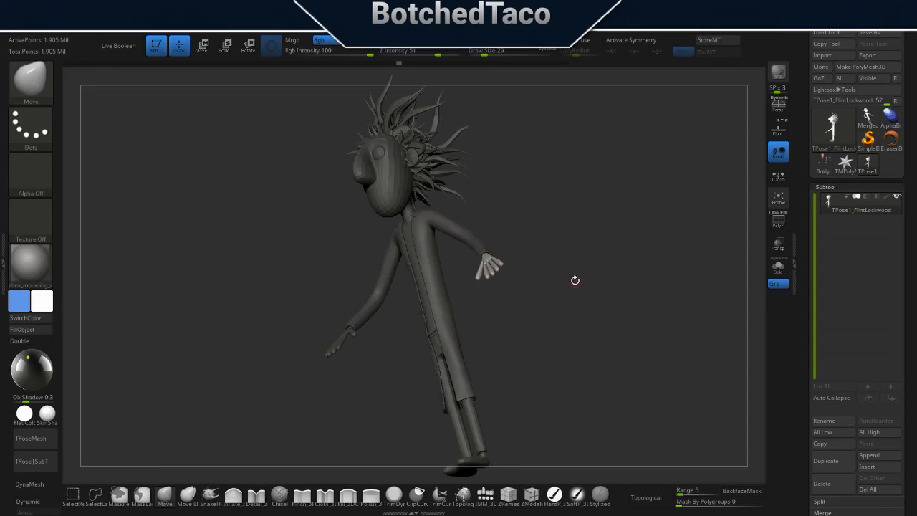
{"action": "mouse_move", "coordinate": [574, 280]}
{"action": "left_mouse_down"}
{"action": "mouse_move", "coordinate": [583, 252]}
{"action": "mouse_move", "coordinate": [588, 318]}
{"action": "mouse_move", "coordinate": [621, 294]}
{"action": "mouse_move", "coordinate": [637, 334]}
{"action": "left_mouse_up"}
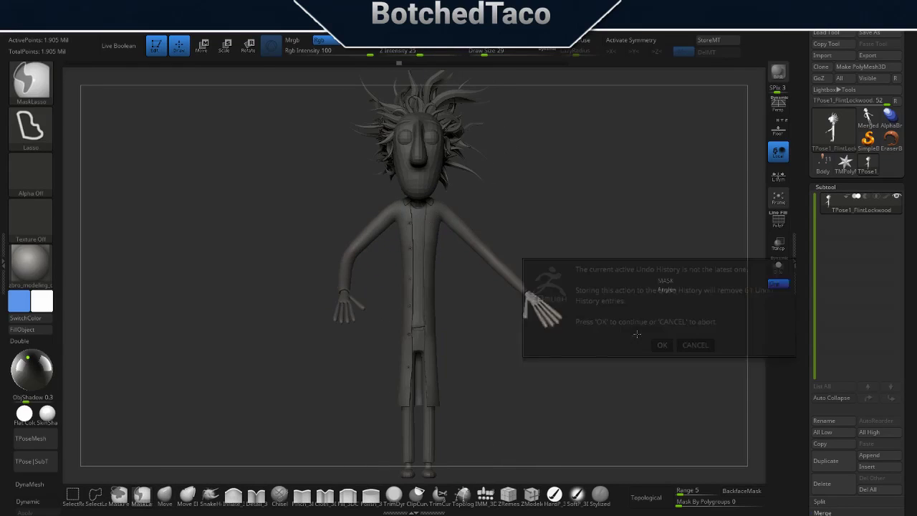
{"action": "left_click", "coordinate": [662, 345]}
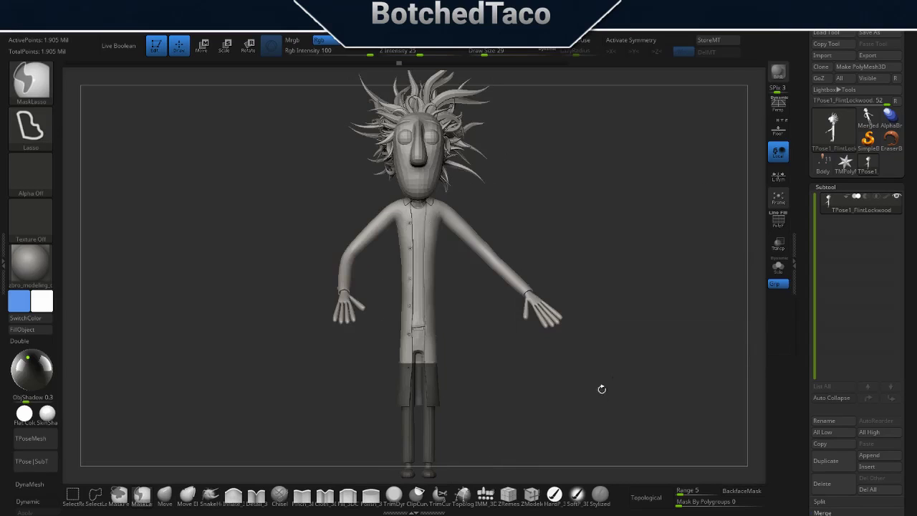
Zoom in on the right arm and reposition the material light to change its shading.
{"action": "mouse_move", "coordinate": [616, 279]}
{"action": "left_mouse_down"}
{"action": "mouse_move", "coordinate": [580, 295]}
{"action": "mouse_move", "coordinate": [644, 308]}
{"action": "mouse_move", "coordinate": [631, 262]}
{"action": "left_mouse_up"}
{"action": "scroll", "coordinate": [557, 299], "scroll_direction": "up", "scroll_amount": 5}
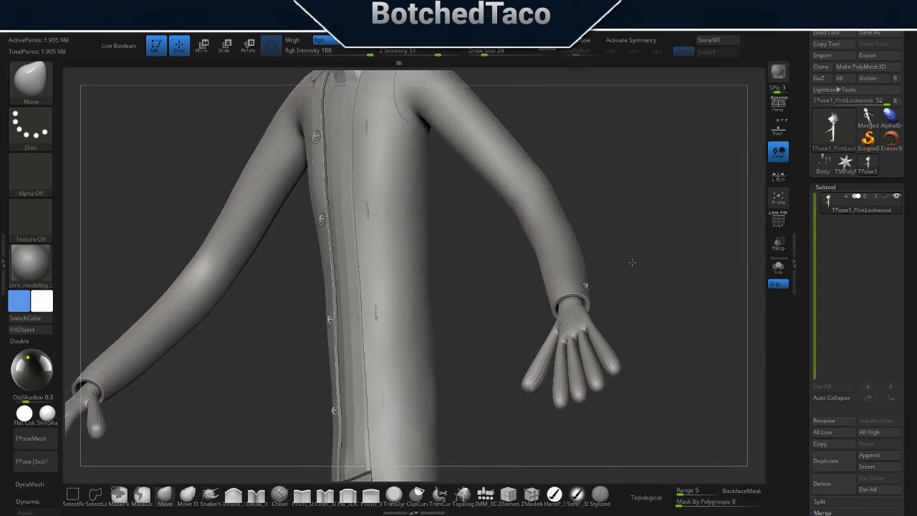
{"action": "right_click_drag", "start_coordinate": [594, 170], "coordinate": [656, 192], "text": "ctrl"}
{"action": "right_click_drag", "start_coordinate": [629, 122], "coordinate": [573, 336]}
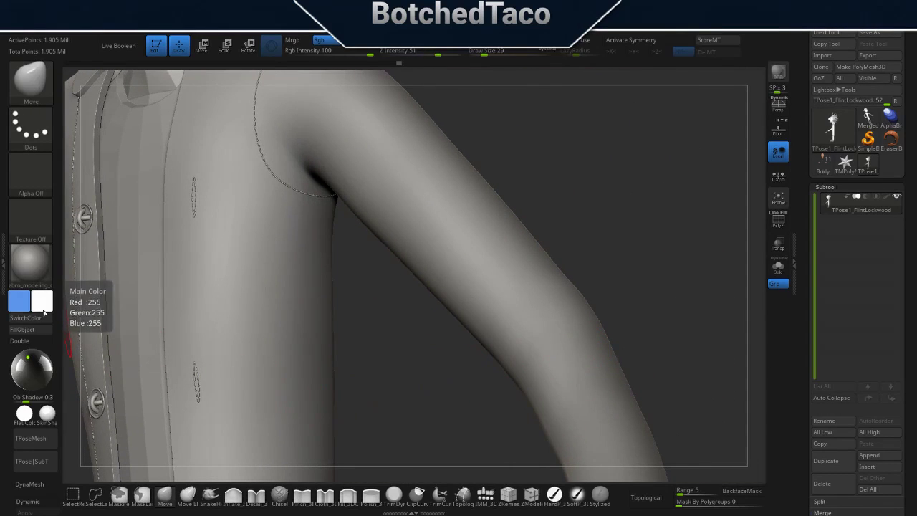
{"action": "mouse_move", "coordinate": [26, 357]}
{"action": "left_mouse_down"}
{"action": "mouse_move", "coordinate": [42, 369]}
{"action": "mouse_move", "coordinate": [18, 389]}
{"action": "left_mouse_up"}
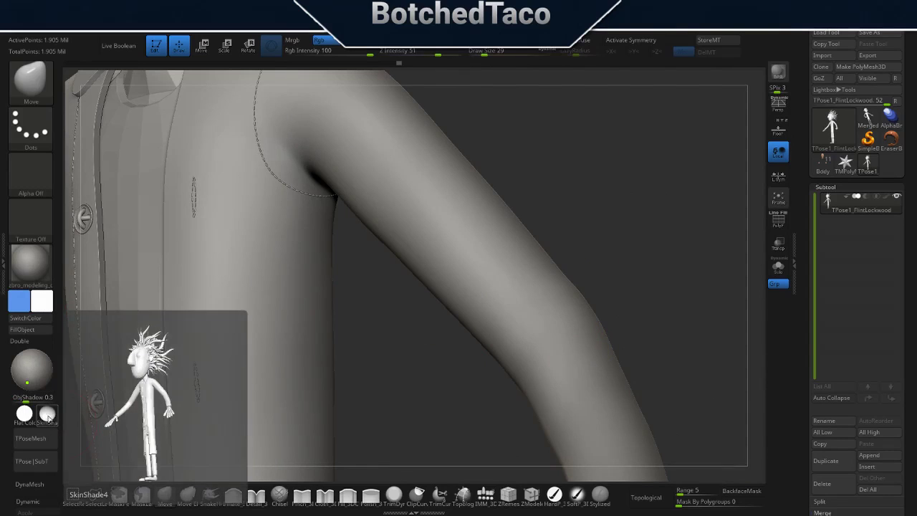
Try the SkinShade4 material, revert to the grey modeling MatCap, and reposition the light.
{"action": "left_click", "coordinate": [47, 416]}
{"action": "left_click", "coordinate": [47, 416]}
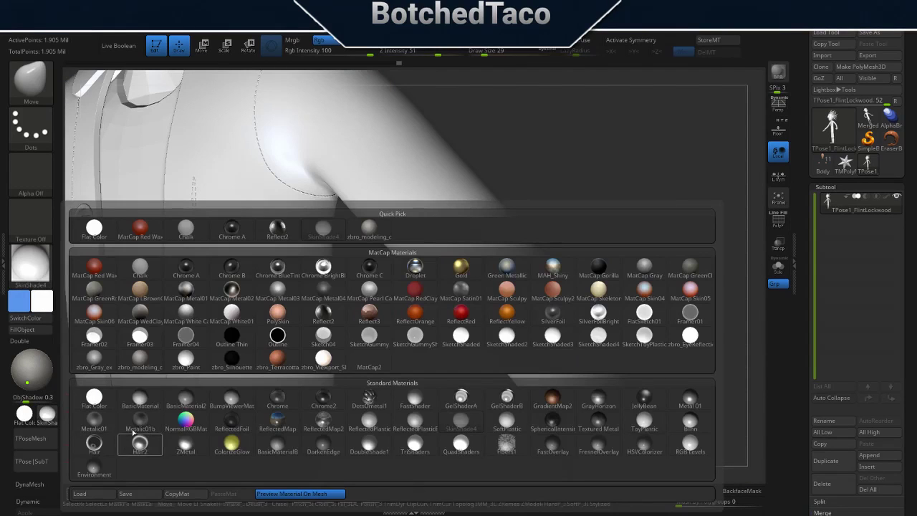
{"action": "left_click", "coordinate": [140, 359]}
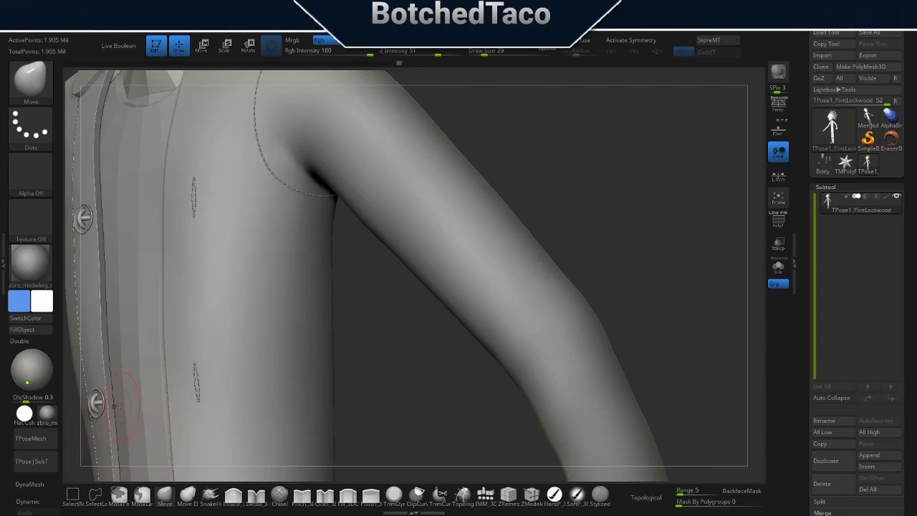
{"action": "left_click_drag", "start_coordinate": [26, 377], "coordinate": [43, 374]}
Set Draw Size to 59 and reshape the upper arm's bend with Move and Shift-smoothing.
{"action": "mouse_move", "coordinate": [617, 301]}
{"action": "left_mouse_down"}
{"action": "mouse_move", "coordinate": [614, 311]}
{"action": "mouse_move", "coordinate": [647, 279]}
{"action": "mouse_move", "coordinate": [621, 288]}
{"action": "mouse_move", "coordinate": [671, 271]}
{"action": "left_mouse_up"}
{"action": "key", "text": "shift"}
{"action": "key", "text": "s"}
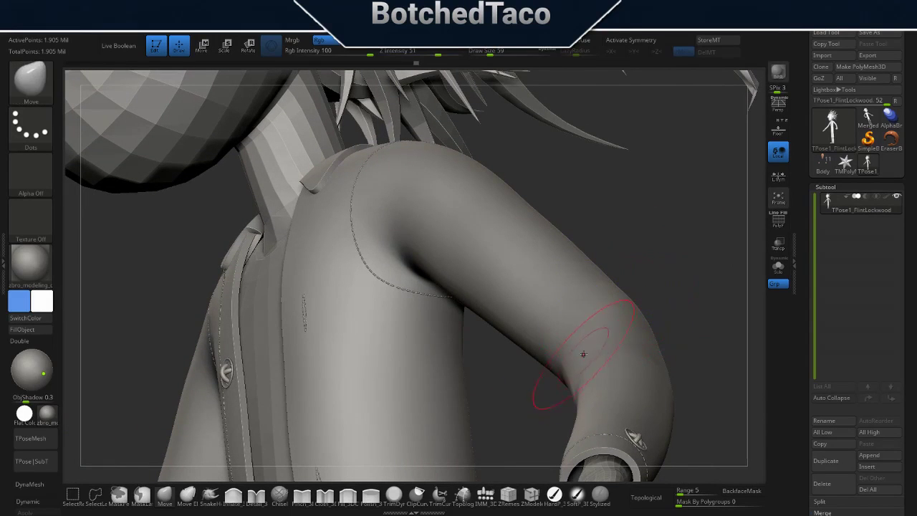
{"action": "mouse_move", "coordinate": [574, 359]}
{"action": "left_mouse_down"}
{"action": "mouse_move", "coordinate": [595, 354]}
{"action": "mouse_move", "coordinate": [614, 389]}
{"action": "mouse_move", "coordinate": [528, 409]}
{"action": "left_mouse_up"}
{"action": "key", "text": "shift"}
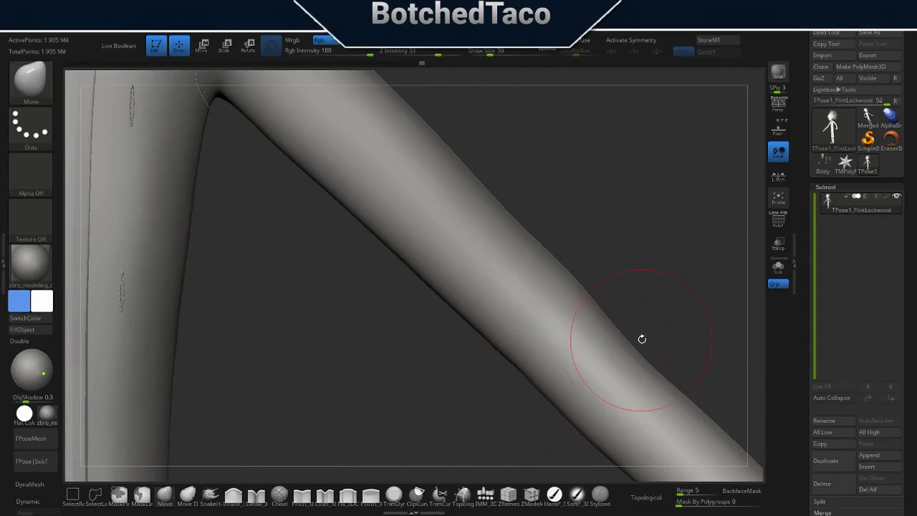
Frame the whole character and turn it to inspect from new angles.
{"action": "key", "text": "f"}
{"action": "left_click_drag", "start_coordinate": [604, 282], "coordinate": [568, 308]}
{"action": "left_click_drag", "start_coordinate": [564, 262], "coordinate": [519, 259]}
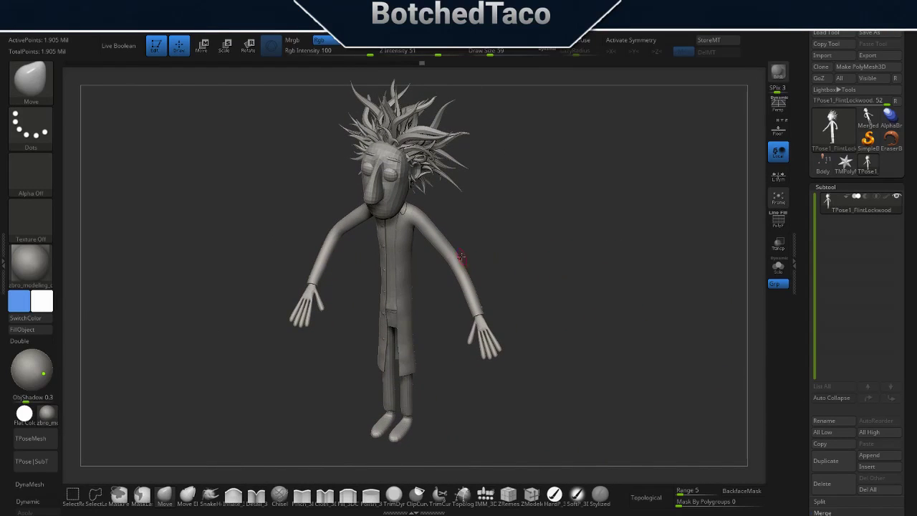
Set Draw Size to 101, then smooth and inflate the lowered arm, upper arm and forearm.
{"action": "mouse_move", "coordinate": [496, 250]}
{"action": "right_mouse_down", "text": "ctrl"}
{"action": "mouse_move", "coordinate": [585, 252]}
{"action": "mouse_move", "coordinate": [545, 228]}
{"action": "right_mouse_up", "text": "ctrl"}
{"action": "key", "text": "s"}
{"action": "left_click_drag", "start_coordinate": [545, 228], "coordinate": [567, 231]}
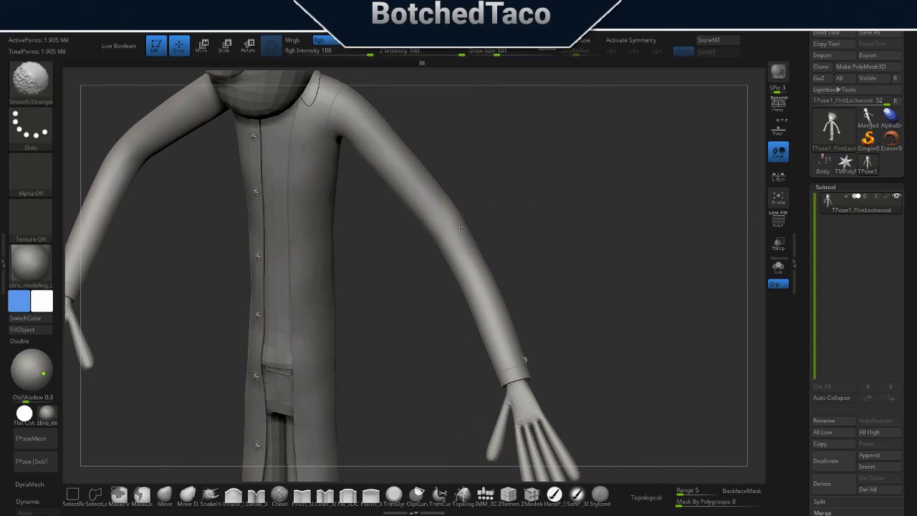
{"action": "left_click_drag", "start_coordinate": [459, 226], "coordinate": [491, 315], "text": "shift"}
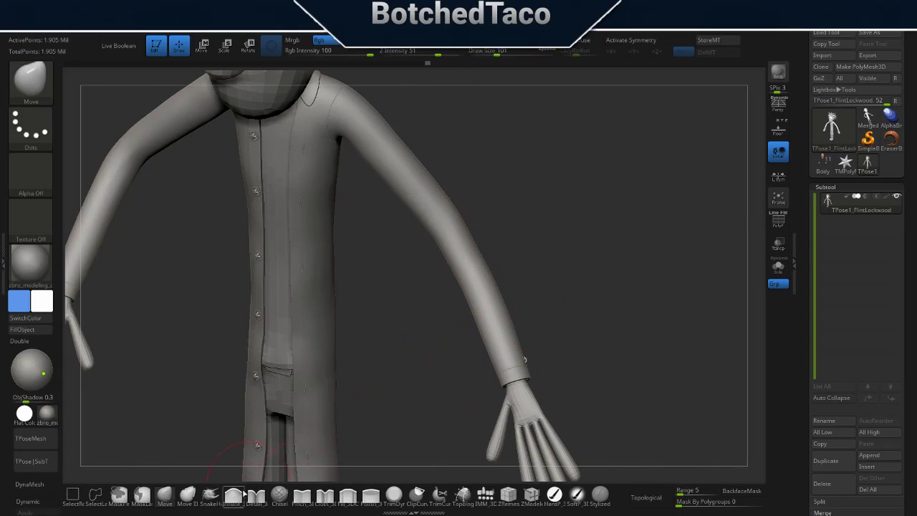
{"action": "left_click", "coordinate": [241, 494]}
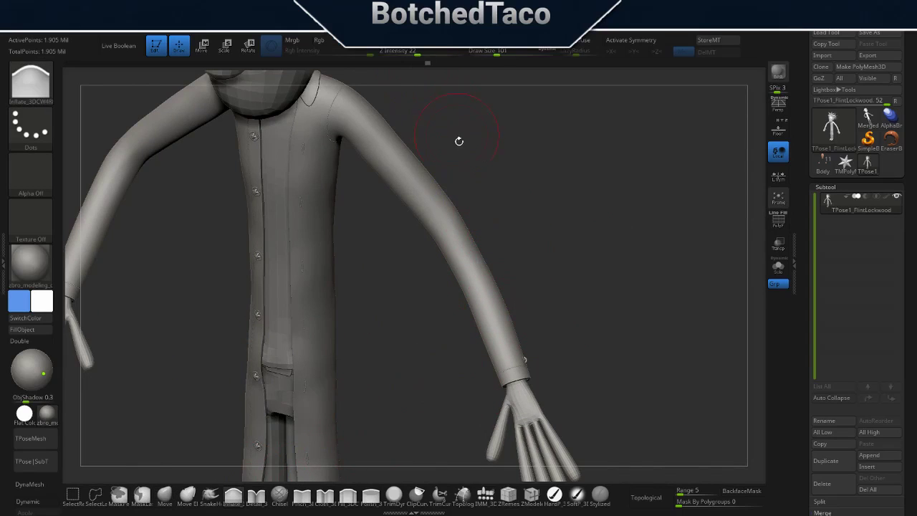
{"action": "left_click_drag", "start_coordinate": [485, 259], "coordinate": [488, 231], "text": "shift"}
{"action": "left_click_drag", "start_coordinate": [459, 199], "coordinate": [479, 264], "text": "shift"}
{"action": "left_click_drag", "start_coordinate": [516, 315], "coordinate": [519, 358], "text": "shift"}
Transfer the new pose onto the coloured FlintLockwood subtools with Transpose Master TPose|SubT.
{"action": "left_click_drag", "start_coordinate": [570, 264], "coordinate": [534, 291]}
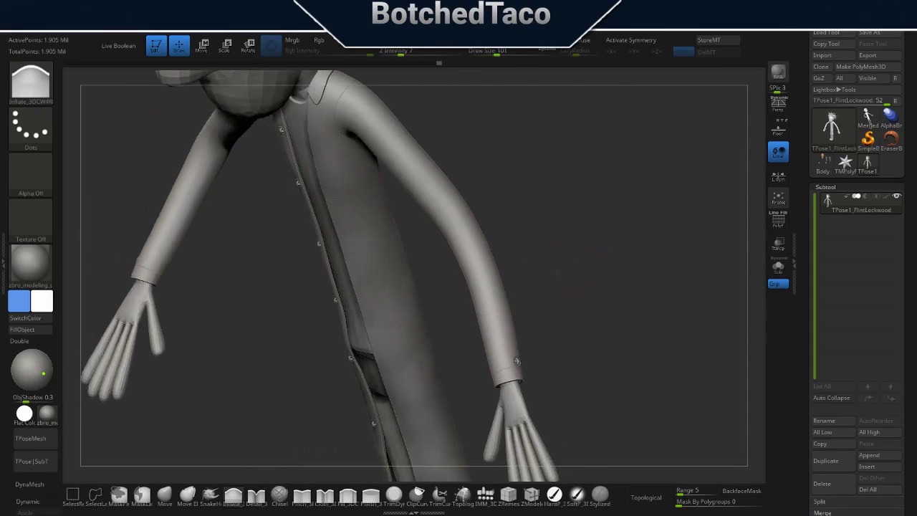
{"action": "mouse_move", "coordinate": [541, 324]}
{"action": "left_mouse_down"}
{"action": "mouse_move", "coordinate": [516, 344]}
{"action": "mouse_move", "coordinate": [596, 295]}
{"action": "left_mouse_up"}
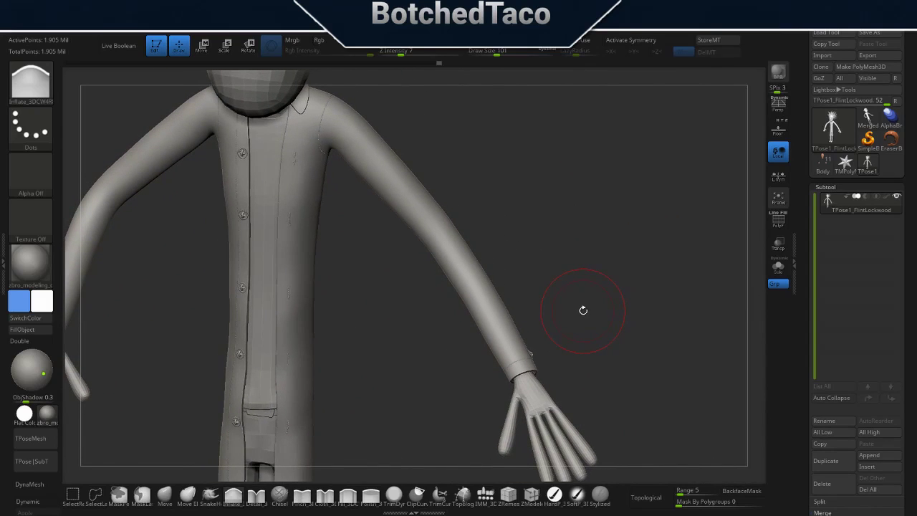
{"action": "left_click_drag", "start_coordinate": [584, 310], "coordinate": [632, 252]}
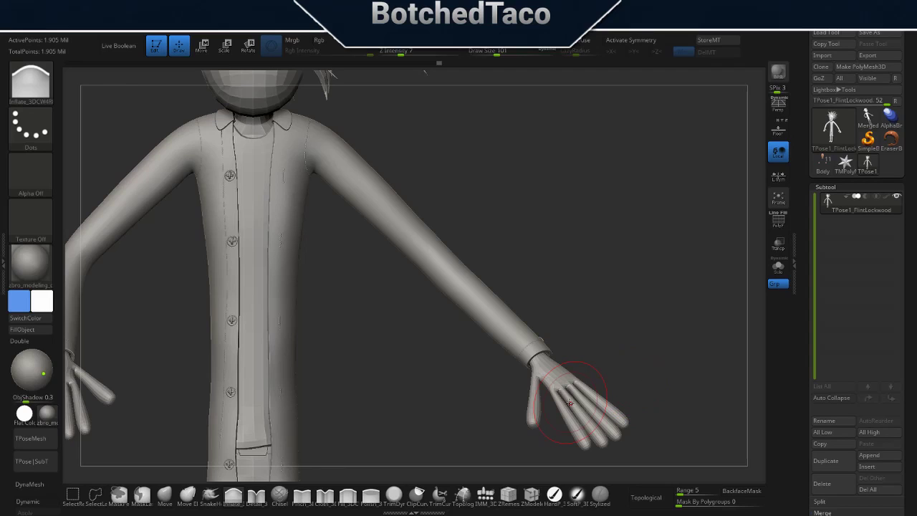
{"action": "left_click", "coordinate": [38, 464]}
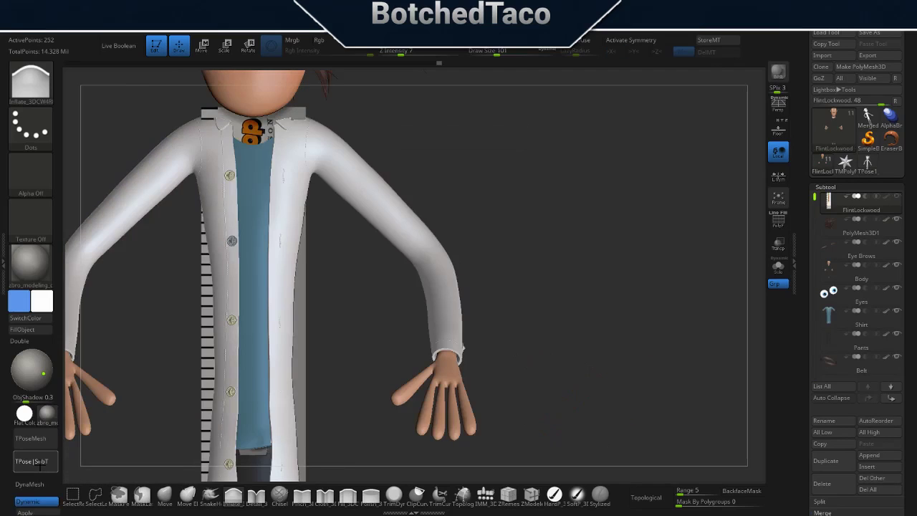
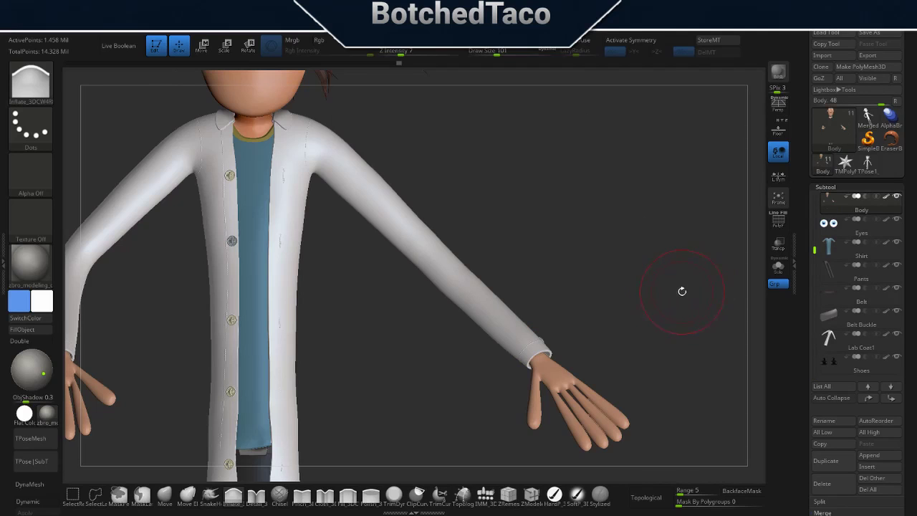
Hide the Lab Coat1 subtool and turn the figure upright.
{"action": "mouse_move", "coordinate": [683, 291]}
{"action": "left_mouse_down"}
{"action": "mouse_move", "coordinate": [681, 171]}
{"action": "mouse_move", "coordinate": [700, 262]}
{"action": "mouse_move", "coordinate": [692, 332]}
{"action": "mouse_move", "coordinate": [629, 189]}
{"action": "mouse_move", "coordinate": [672, 251]}
{"action": "mouse_move", "coordinate": [656, 288]}
{"action": "mouse_move", "coordinate": [693, 363]}
{"action": "left_mouse_up"}
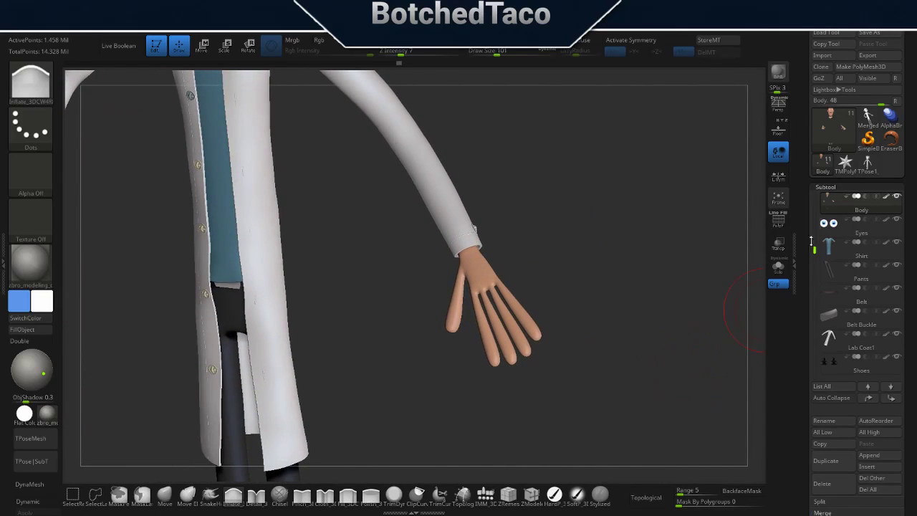
{"action": "left_click", "coordinate": [895, 335]}
{"action": "left_click_drag", "start_coordinate": [574, 283], "coordinate": [578, 241]}
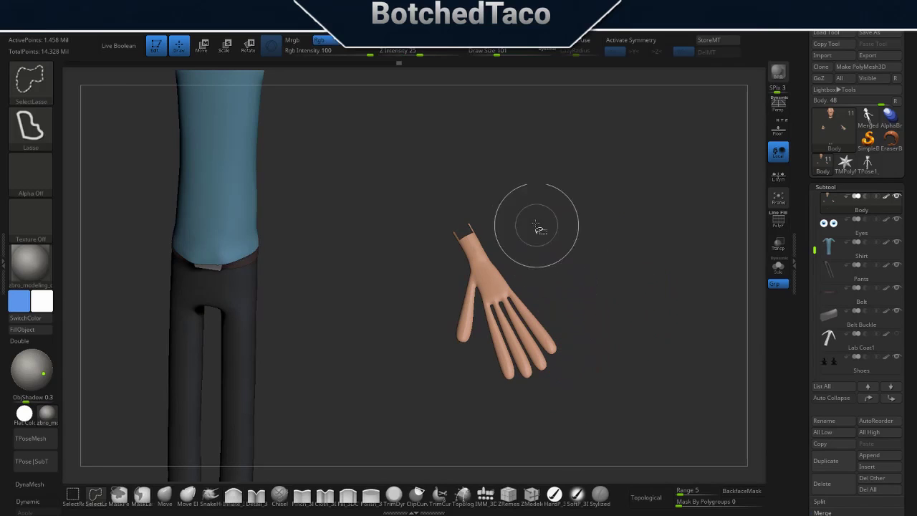
Isolate each hand in turn to inspect it, then unhide all geometry and recentre the figure.
{"action": "left_click_drag", "start_coordinate": [502, 184], "coordinate": [635, 379], "text": "ctrl+shift"}
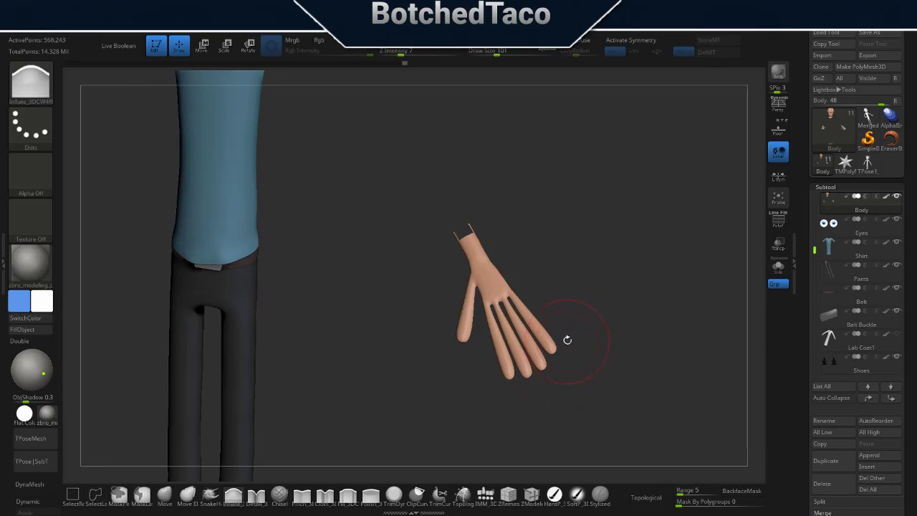
{"action": "left_click", "coordinate": [523, 326], "text": "ctrl+shift"}
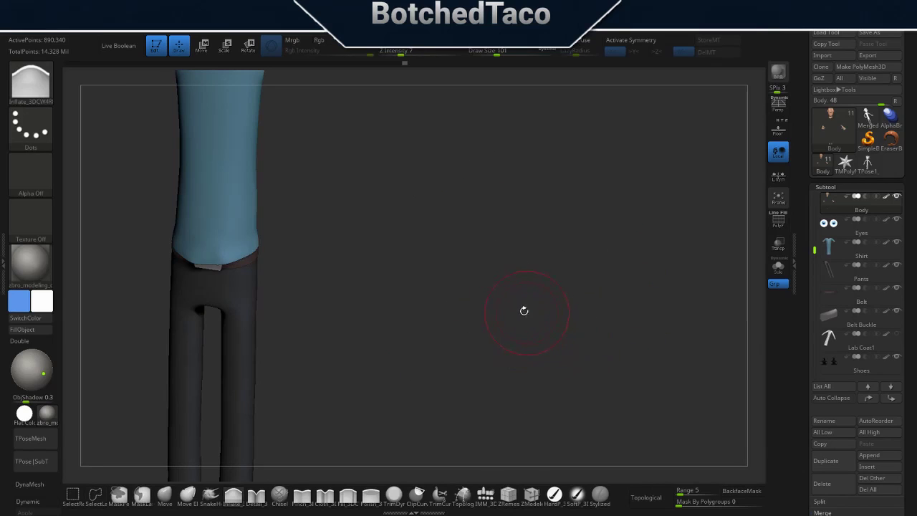
{"action": "left_click_drag", "start_coordinate": [524, 311], "coordinate": [464, 306], "text": "alt"}
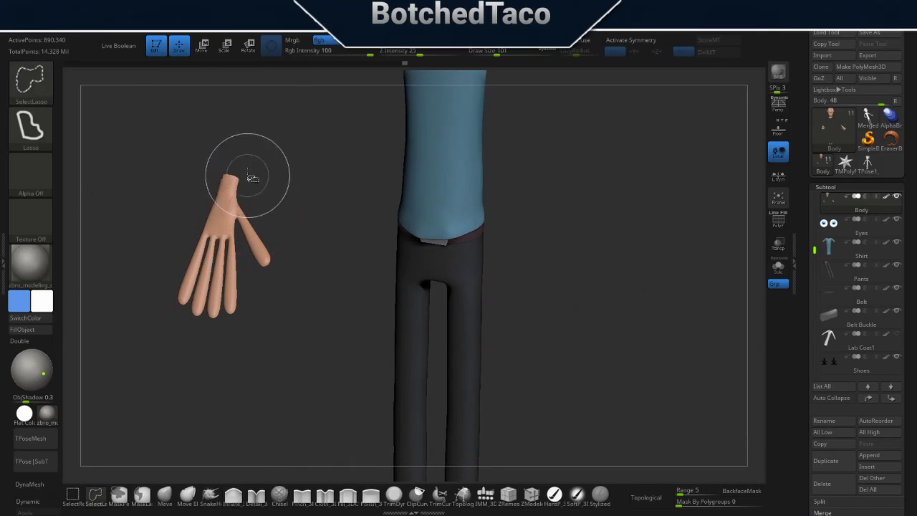
{"action": "left_click_drag", "start_coordinate": [240, 140], "coordinate": [344, 257], "text": "ctrl+shift"}
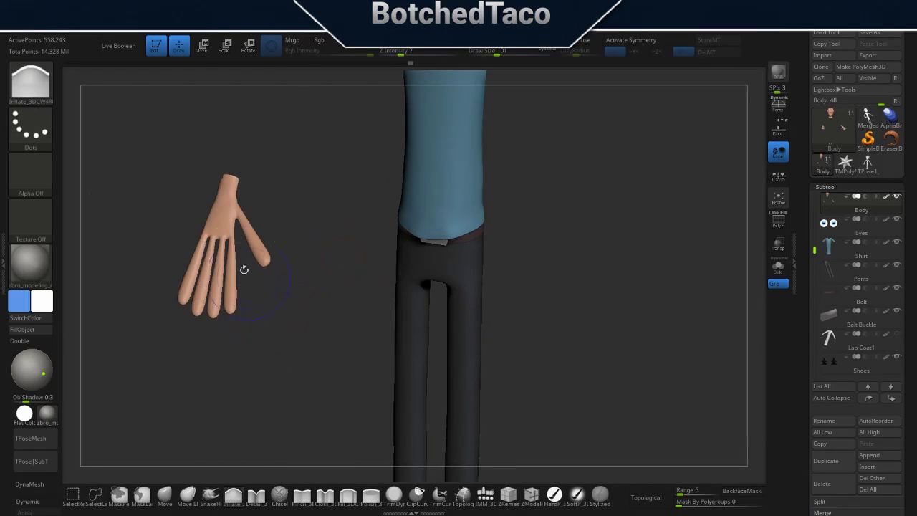
{"action": "left_click", "coordinate": [252, 358], "text": "ctrl+shift"}
{"action": "left_click", "coordinate": [677, 286], "text": "ctrl+shift"}
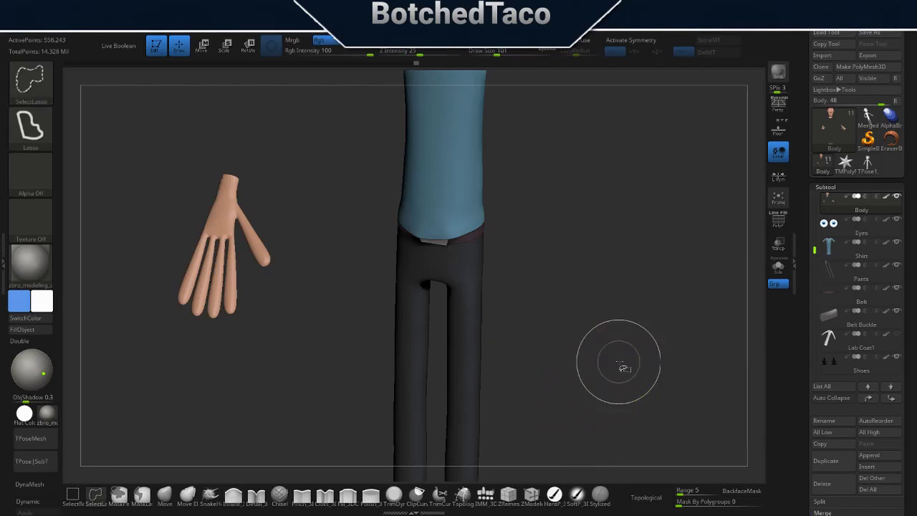
{"action": "left_click", "coordinate": [618, 363], "text": "ctrl+shift"}
{"action": "left_click_drag", "start_coordinate": [604, 370], "coordinate": [532, 359], "text": "alt"}
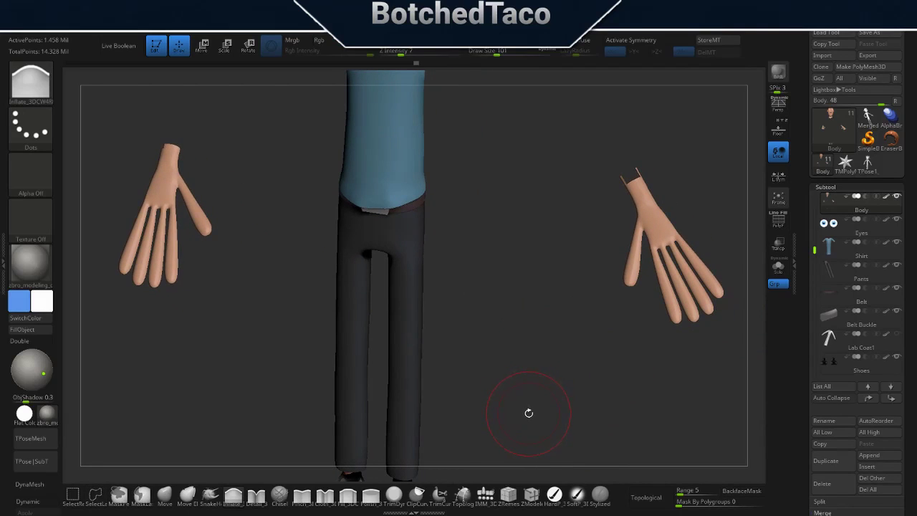
Isolate and frame the right hand, then invert visibility to hide it.
{"action": "key", "text": "space"}
{"action": "mouse_move", "coordinate": [454, 265]}
{"action": "left_mouse_down"}
{"action": "mouse_move", "coordinate": [546, 315]}
{"action": "mouse_move", "coordinate": [584, 297]}
{"action": "left_mouse_up"}
{"action": "left_click_drag", "start_coordinate": [661, 139], "coordinate": [702, 345], "text": "ctrl+shift"}
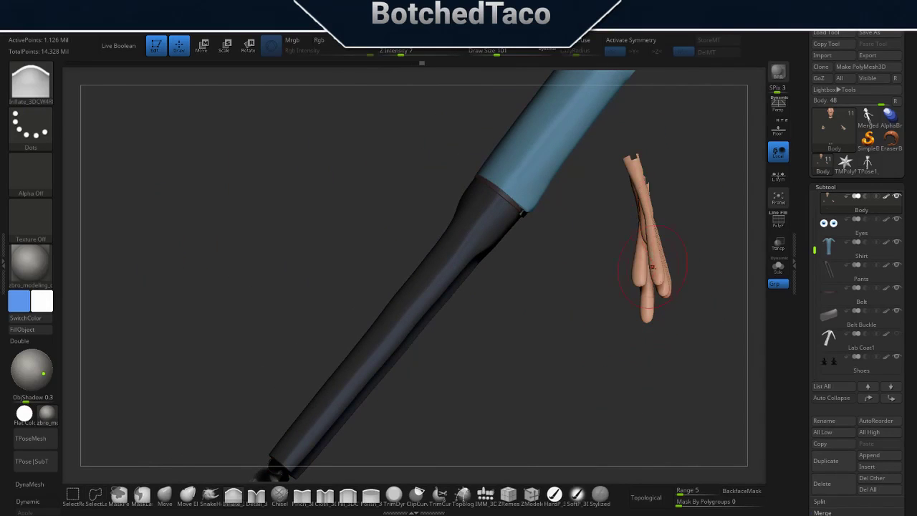
{"action": "key", "text": "f"}
{"action": "key", "text": "f"}
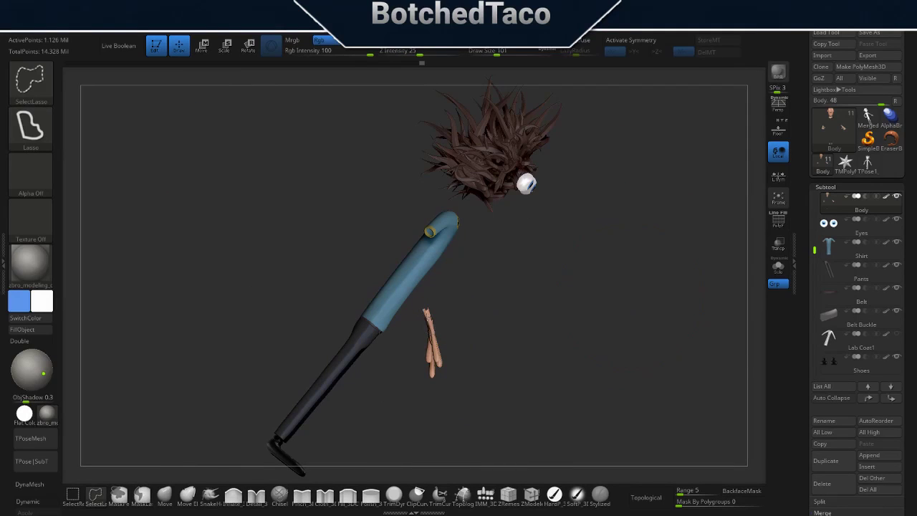
{"action": "left_click", "coordinate": [441, 349], "text": "ctrl+shift"}
Snap the model to an exact front view and bring up the 3DCW geometry palette.
{"action": "key", "text": "space"}
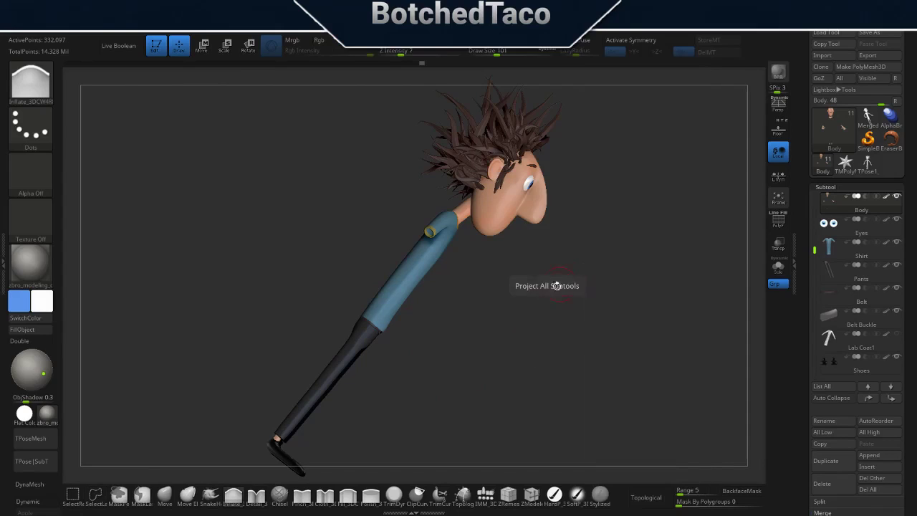
{"action": "left_click_drag", "start_coordinate": [620, 302], "coordinate": [581, 280], "text": "shift"}
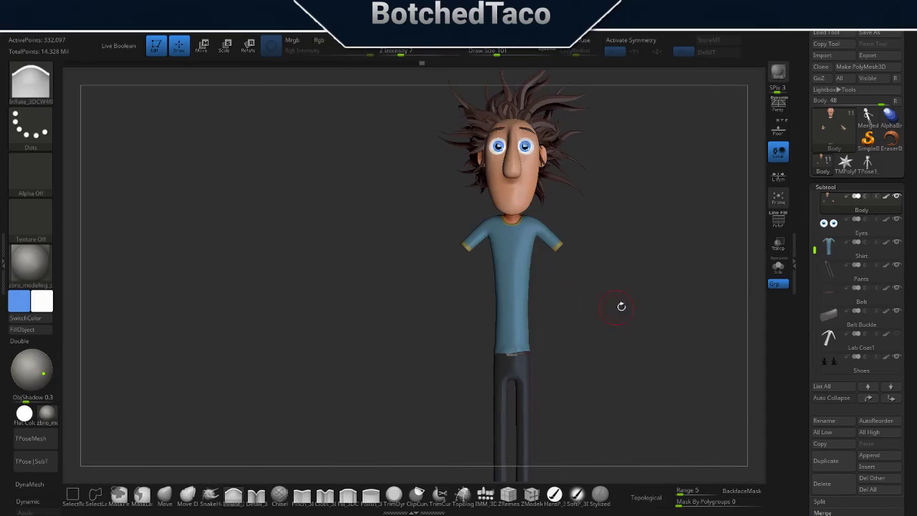
{"action": "left_click_drag", "start_coordinate": [634, 292], "coordinate": [580, 264], "text": "alt"}
{"action": "key", "text": "space"}
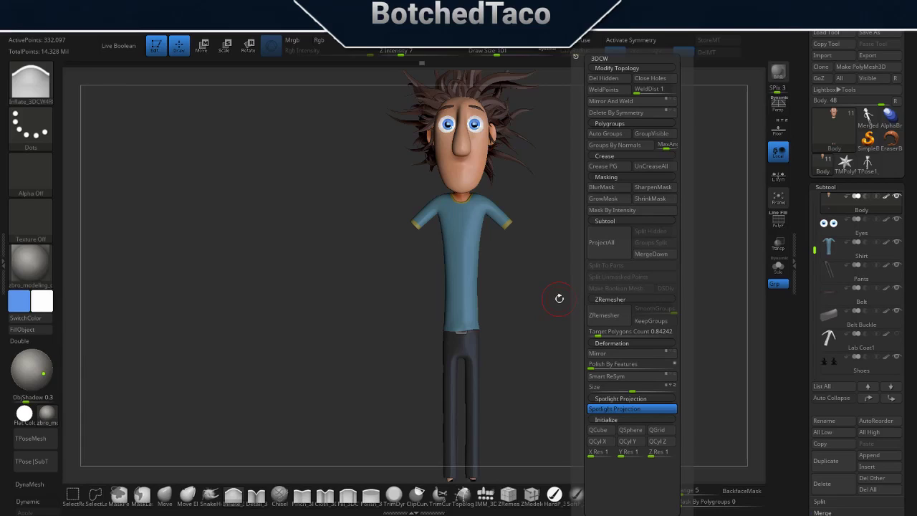
Close the palette, turn to a side profile and unhide the arm geometry.
{"action": "left_click", "coordinate": [559, 298]}
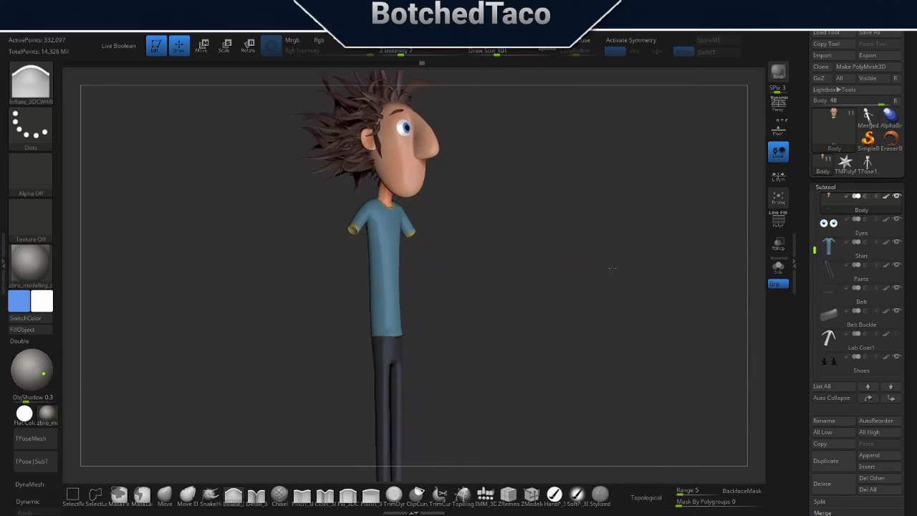
{"action": "left_click_drag", "start_coordinate": [573, 269], "coordinate": [608, 291]}
{"action": "key", "text": "ctrl"}
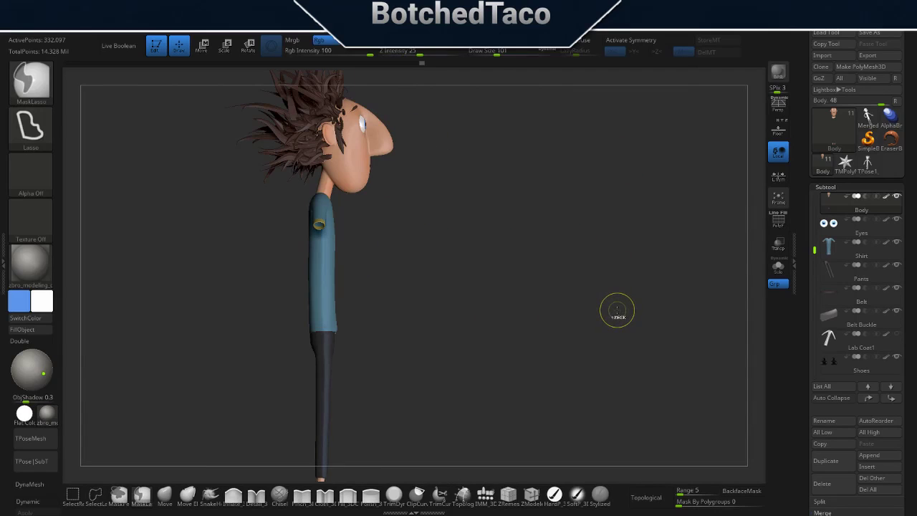
{"action": "left_click", "coordinate": [580, 334], "text": "ctrl+shift"}
{"action": "mouse_move", "coordinate": [585, 334]}
{"action": "left_mouse_down"}
{"action": "mouse_move", "coordinate": [592, 324]}
{"action": "mouse_move", "coordinate": [583, 326]}
{"action": "left_mouse_up"}
Isolate the hand and group it by normals into a green polygroup with PolyF on.
{"action": "key", "text": "ctrl+shift"}
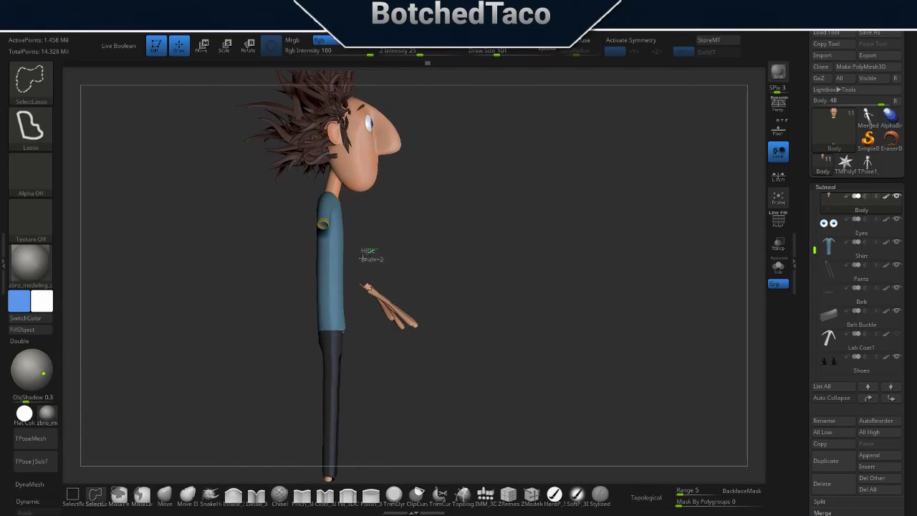
{"action": "left_click_drag", "start_coordinate": [361, 257], "coordinate": [463, 358], "text": "ctrl+shift"}
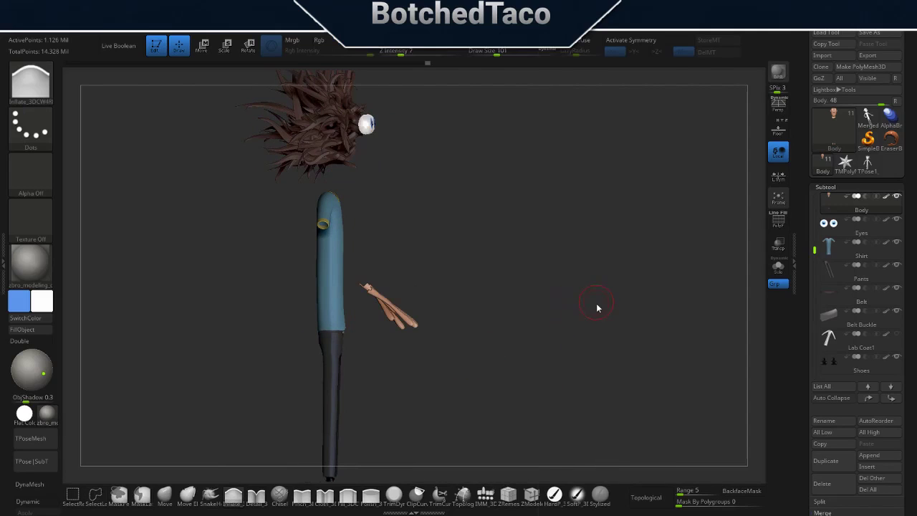
{"action": "key", "text": "g"}
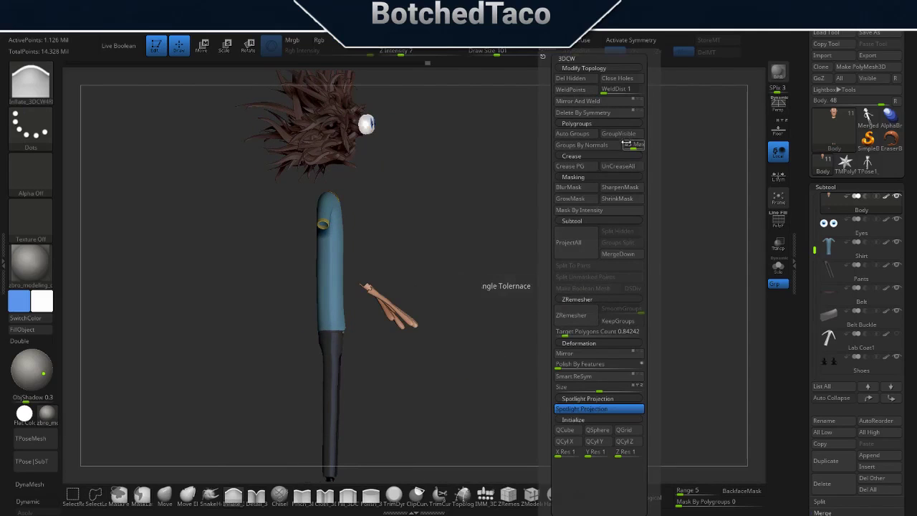
{"action": "key", "text": "shift+f"}
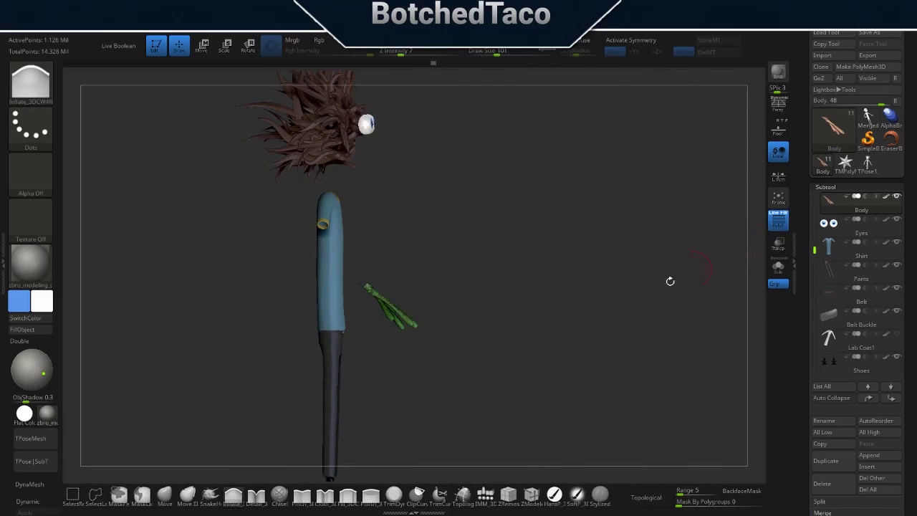
Show the head and neck in front view and switch to the SelectRect brush.
{"action": "left_click_drag", "start_coordinate": [640, 322], "coordinate": [615, 327], "text": "ctrl+shift"}
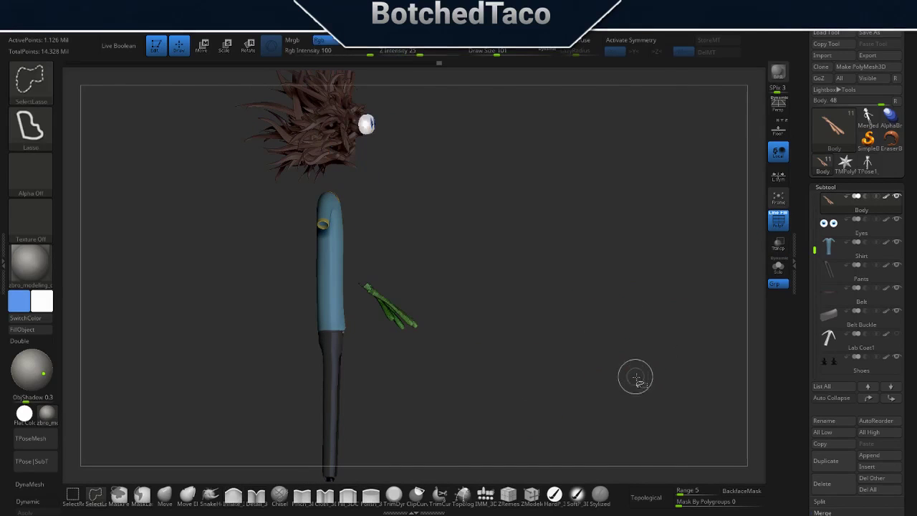
{"action": "left_click_drag", "start_coordinate": [636, 350], "coordinate": [592, 324]}
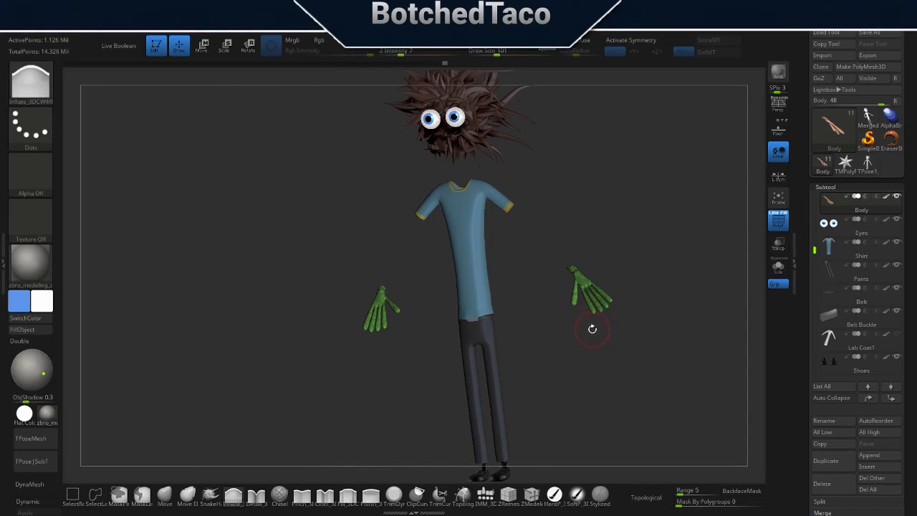
{"action": "key", "text": "w"}
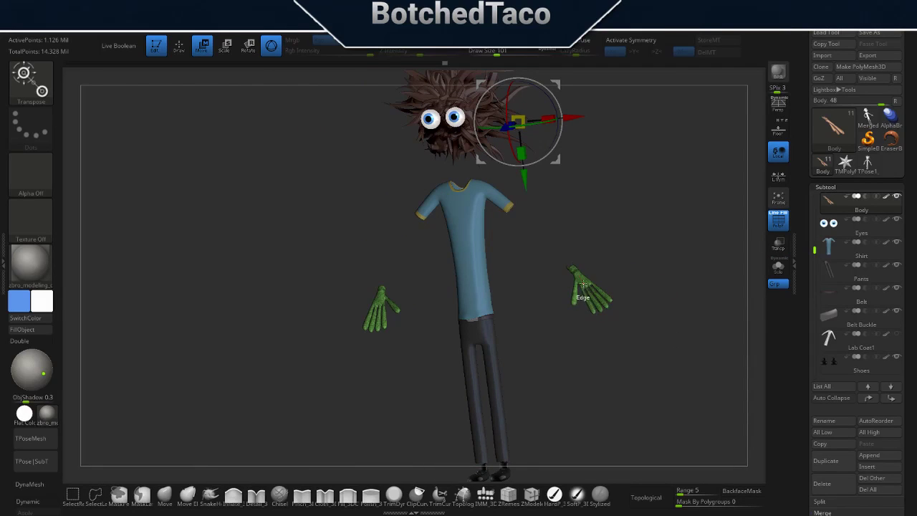
{"action": "left_click", "coordinate": [84, 491]}
{"action": "left_click", "coordinate": [106, 503]}
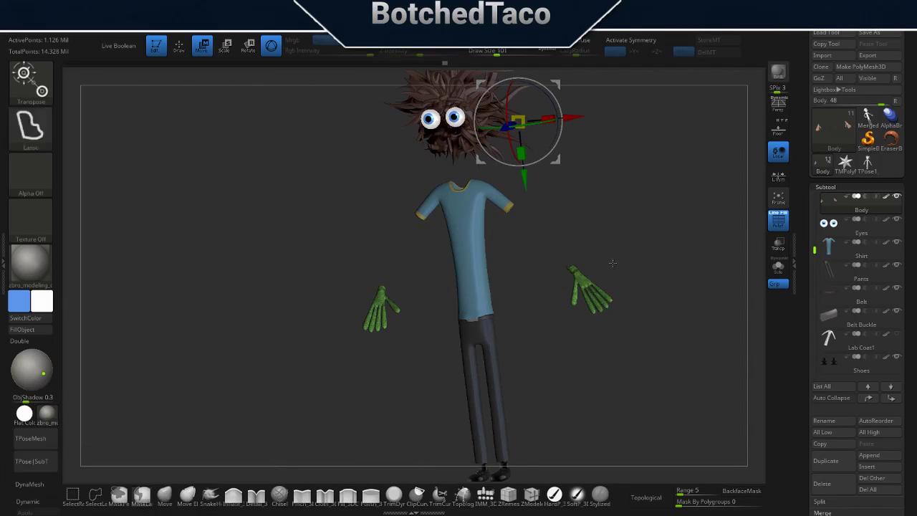
{"action": "left_click", "coordinate": [594, 297]}
Toggle visibility between hands and body until the head and torso show.
{"action": "key", "text": "q"}
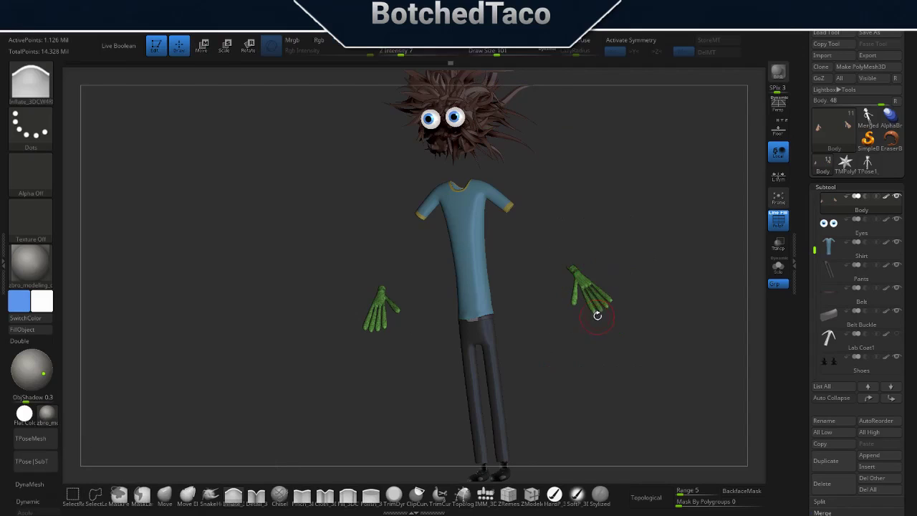
{"action": "key", "text": "ctrl+shift"}
{"action": "left_click", "coordinate": [584, 286], "text": "ctrl+shift"}
{"action": "left_click", "coordinate": [584, 301], "text": "ctrl+shift"}
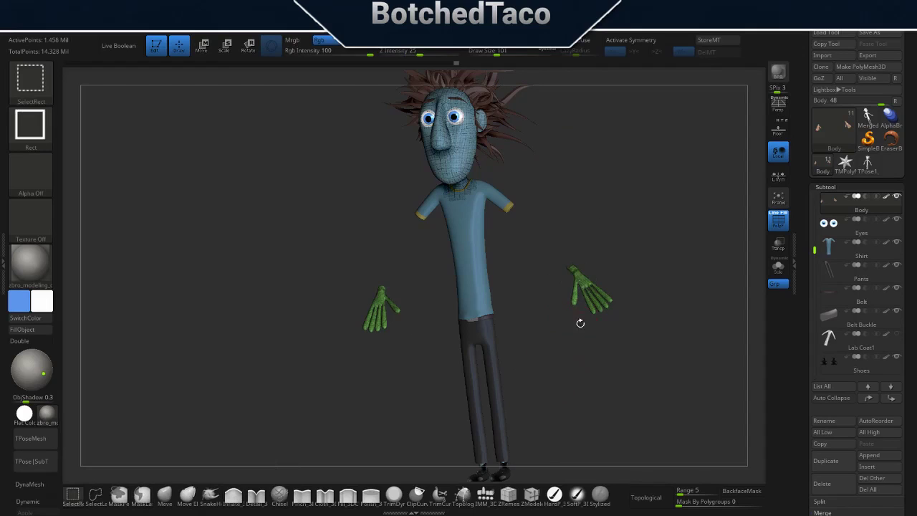
{"action": "left_click", "coordinate": [579, 308], "text": "ctrl+shift"}
{"action": "left_click", "coordinate": [621, 263], "text": "ctrl+shift"}
Save the project with Ctrl+S, then unhide all geometry including the green hands.
{"action": "key", "text": "ctrl+s"}
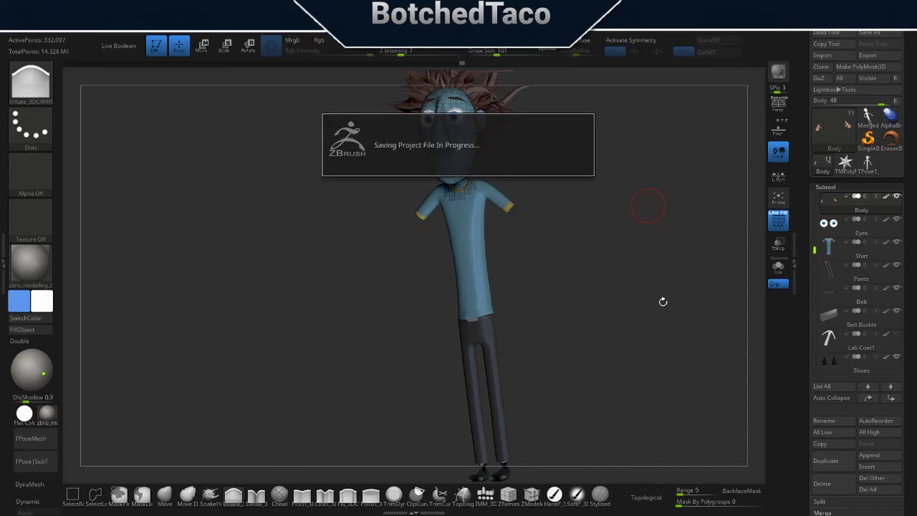
{"action": "key", "text": "shift+g"}
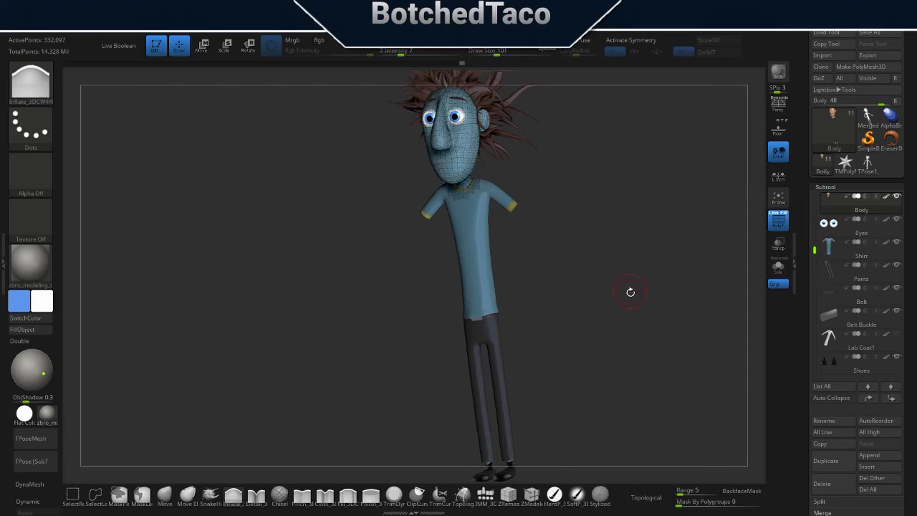
{"action": "left_click", "coordinate": [602, 362], "text": "ctrl+shift"}
In front view, hide the Shoes and Pants subtools to expose the ankle pieces.
{"action": "left_click_drag", "start_coordinate": [665, 306], "coordinate": [668, 279], "text": "shift"}
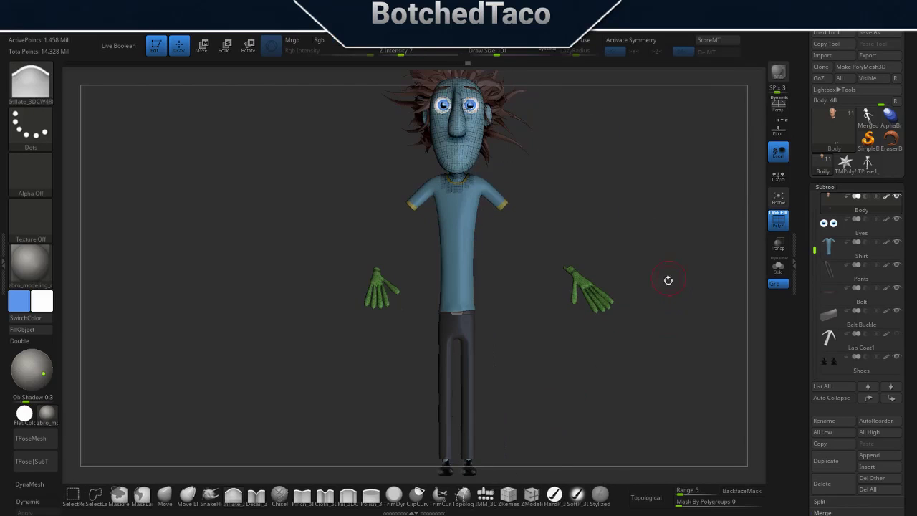
{"action": "key", "text": "F1"}
{"action": "key", "text": "F1"}
{"action": "scroll", "coordinate": [655, 356], "scroll_direction": "down", "scroll_amount": 5}
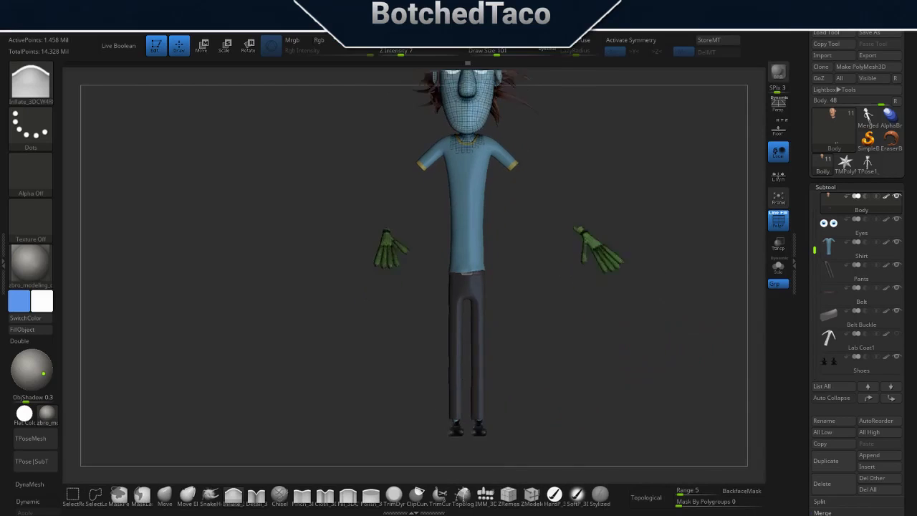
{"action": "left_click", "coordinate": [892, 354]}
{"action": "mouse_move", "coordinate": [860, 271]}
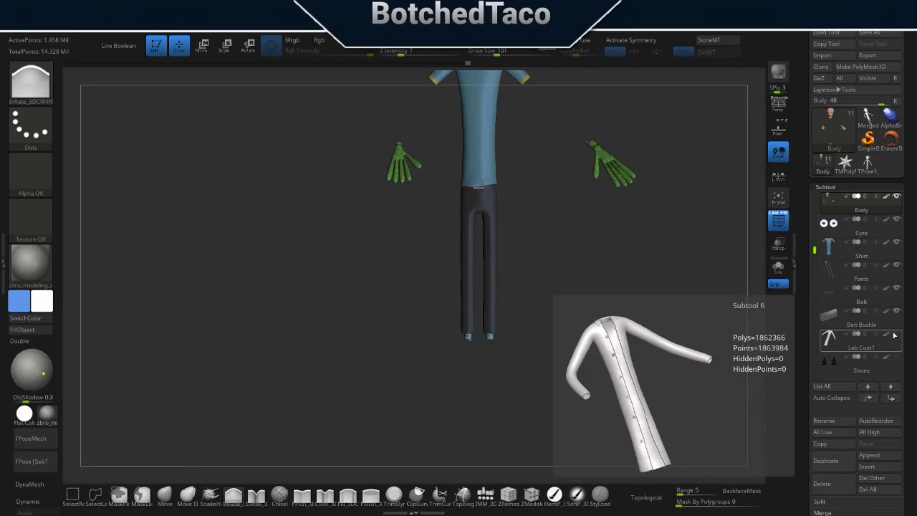
{"action": "left_click", "coordinate": [896, 265]}
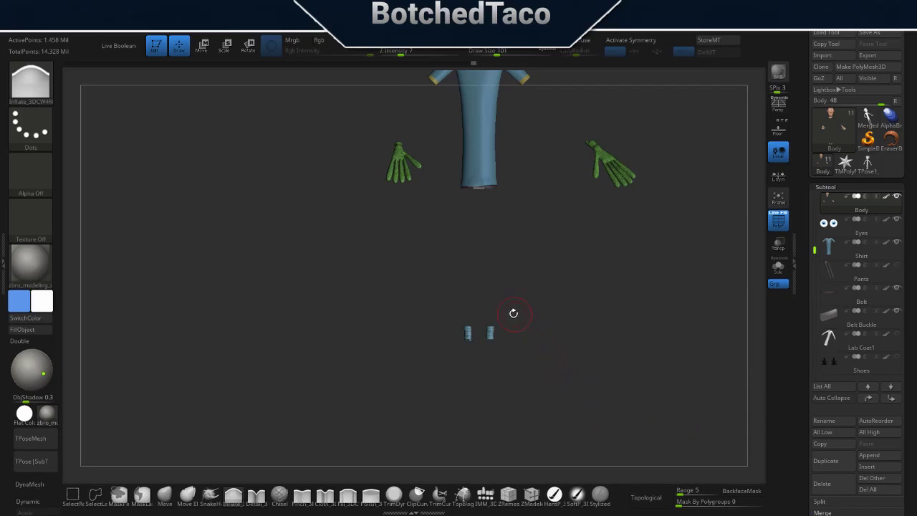
Rect-select the ankle pieces, GroupVisible them into one polygroup, and unhide the body.
{"action": "left_click_drag", "start_coordinate": [519, 313], "coordinate": [428, 369], "text": "ctrl+shift"}
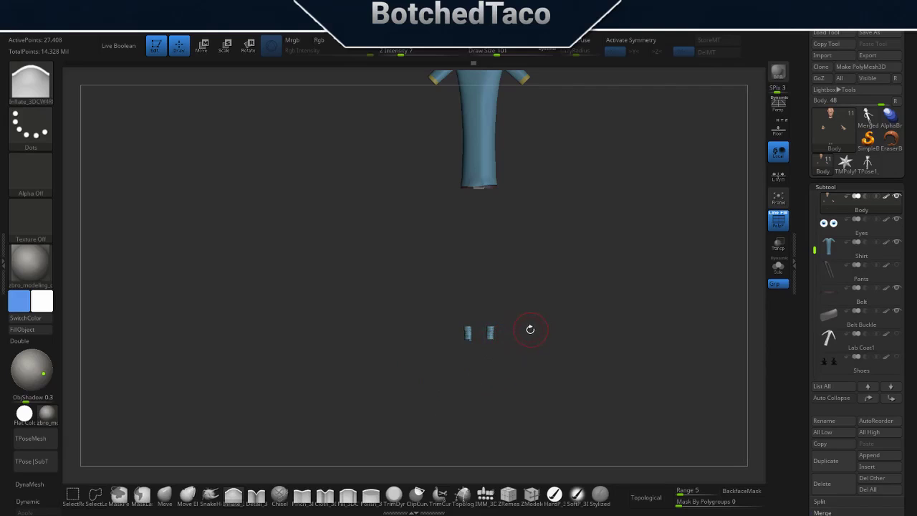
{"action": "left_click", "coordinate": [545, 132]}
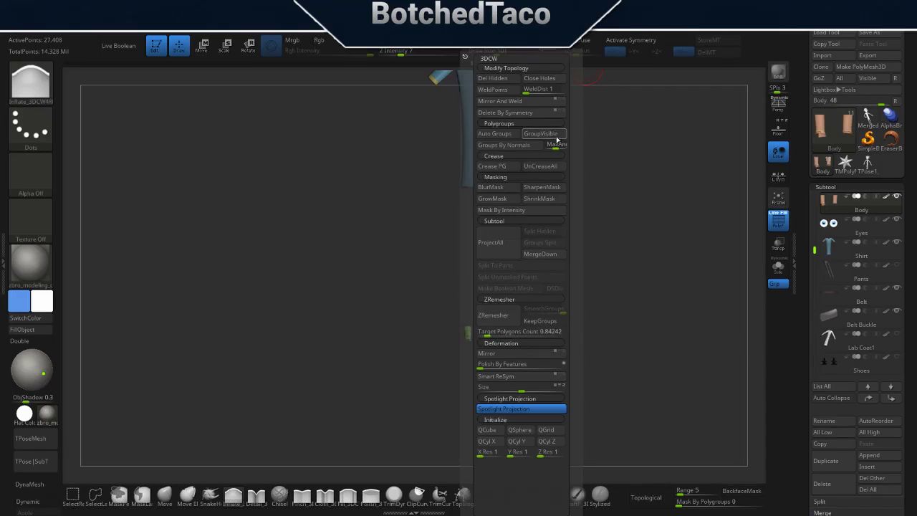
{"action": "left_click", "coordinate": [670, 323], "text": "ctrl+shift"}
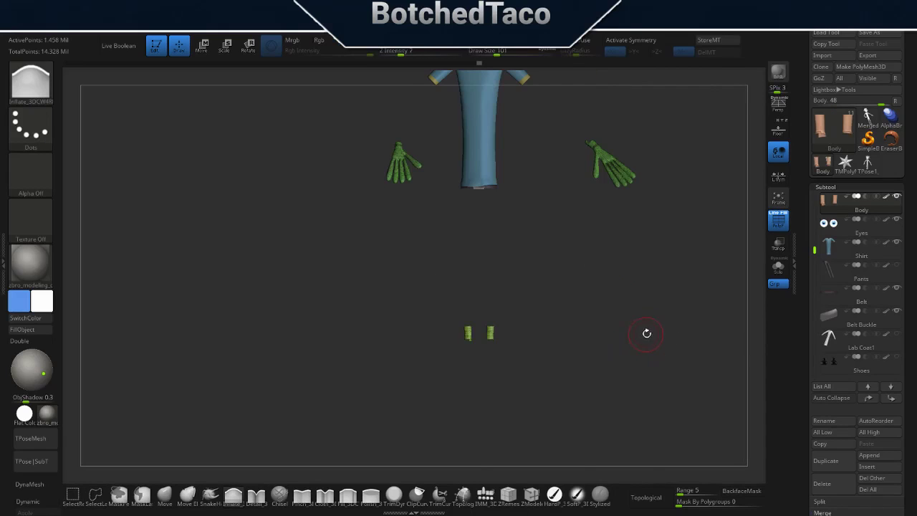
{"action": "left_click_drag", "start_coordinate": [580, 383], "coordinate": [605, 314], "text": "alt"}
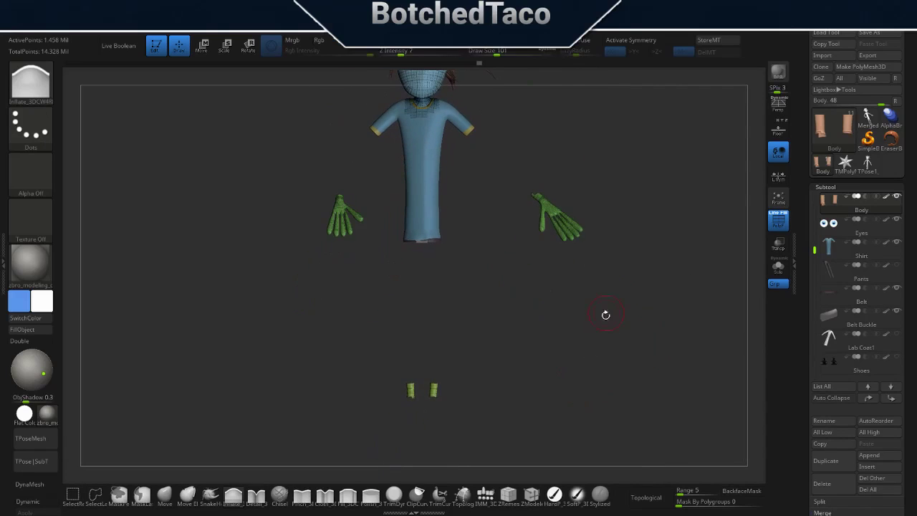
{"action": "key", "text": "space"}
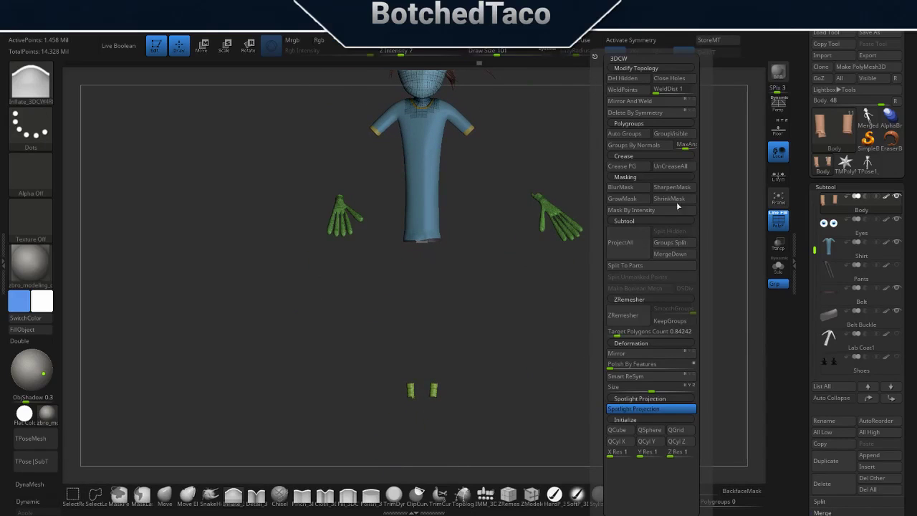
Split the body mesh by polygroups and rename the Body2 part to 'Hands'.
{"action": "left_click", "coordinate": [670, 244]}
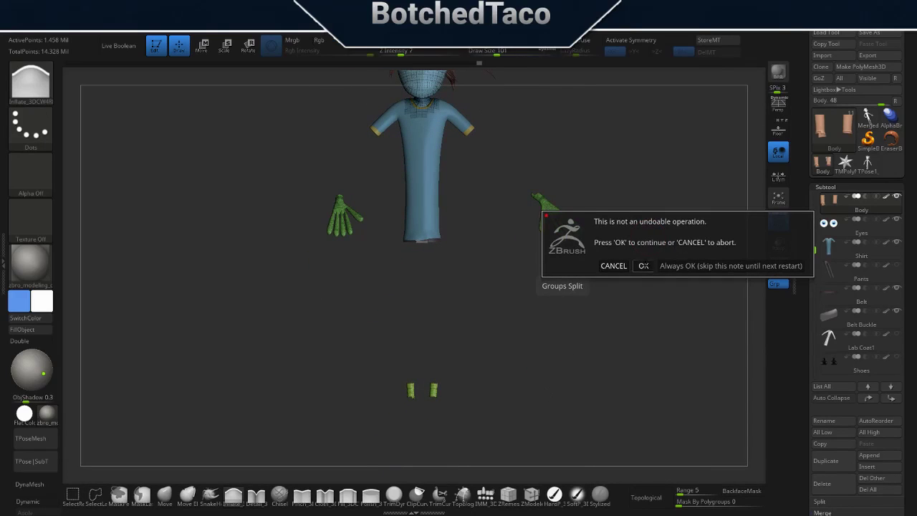
{"action": "left_click", "coordinate": [644, 266]}
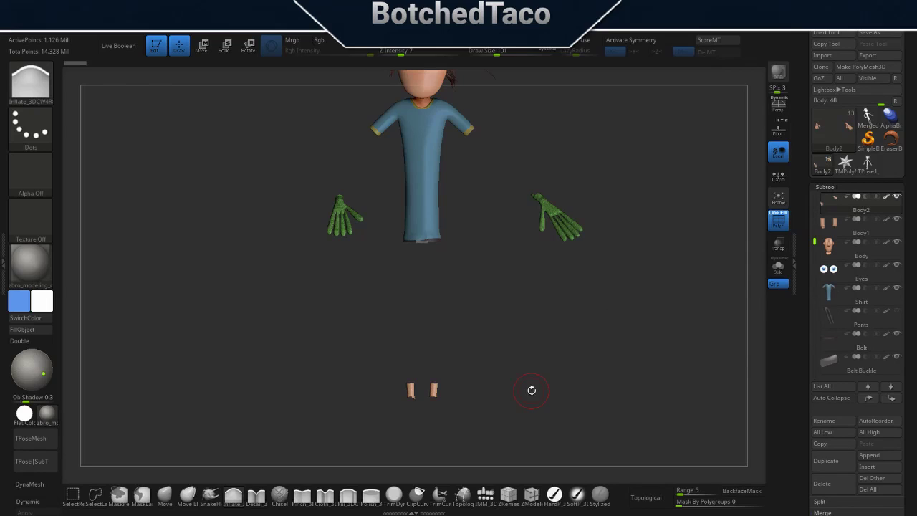
{"action": "mouse_move", "coordinate": [832, 200]}
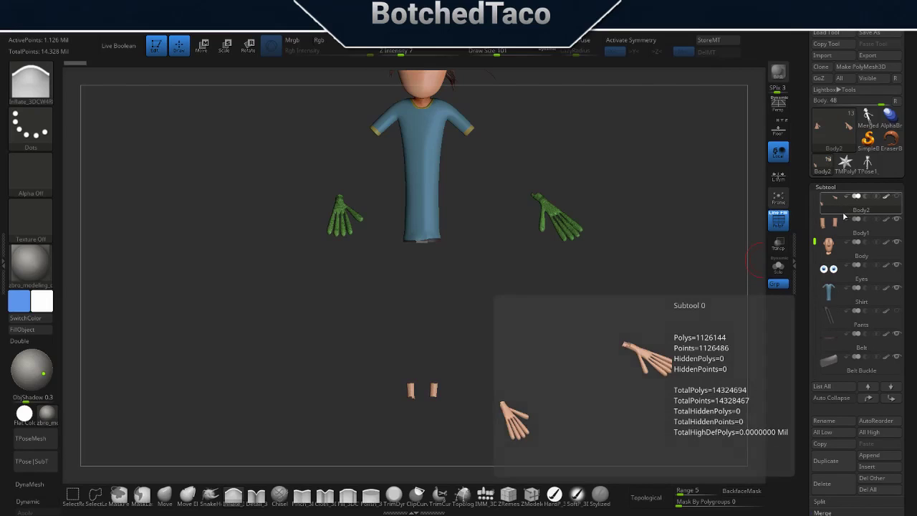
{"action": "left_click", "coordinate": [814, 421]}
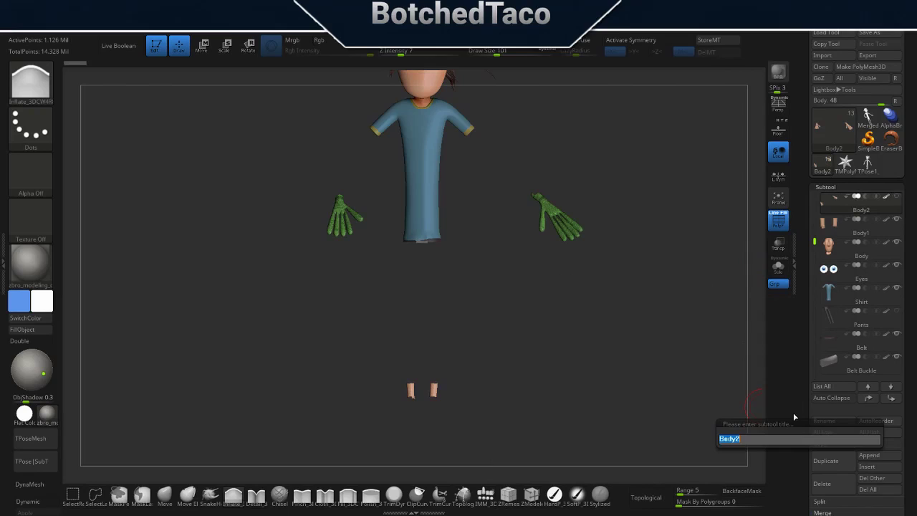
{"action": "type", "text": "Hands"}
{"action": "key", "text": "Return"}
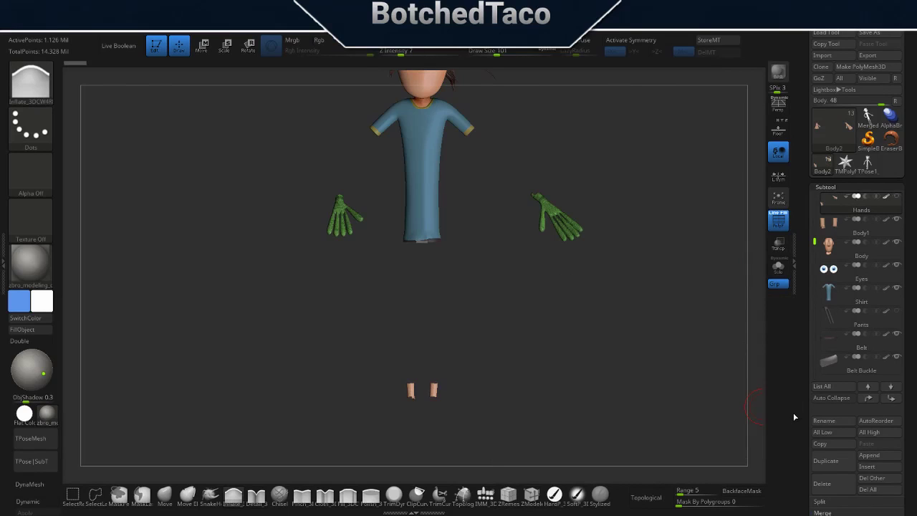
Move Body1 down beside Shoes and MergeDown the ankle pieces into the Shoes subtool.
{"action": "left_click", "coordinate": [824, 226]}
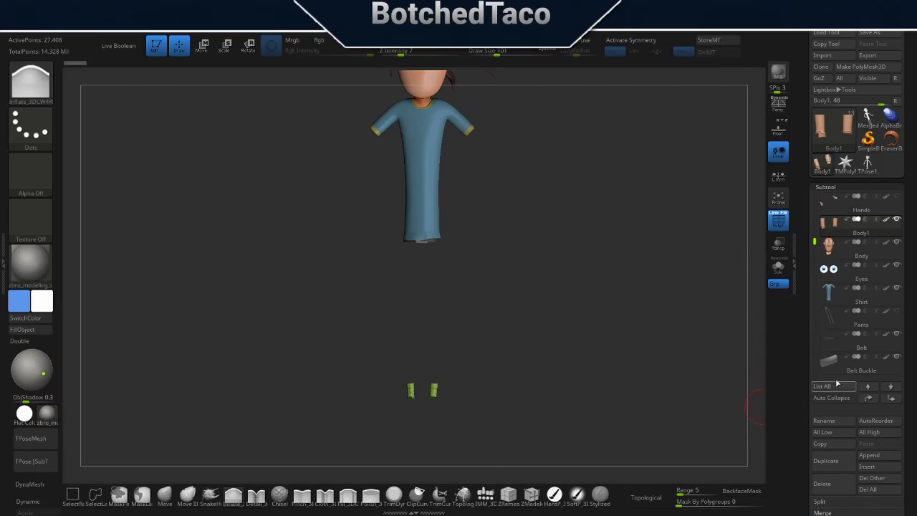
{"action": "left_click", "coordinate": [891, 400]}
{"action": "left_click", "coordinate": [891, 399]}
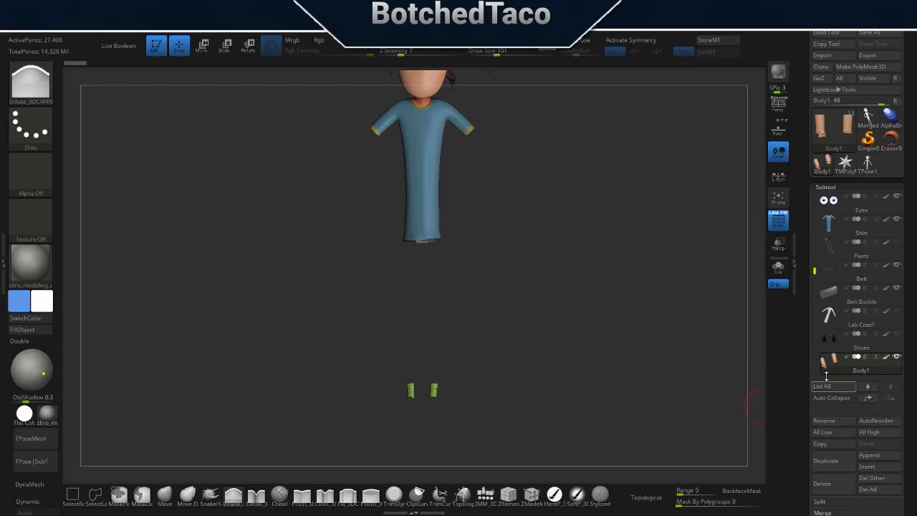
{"action": "key", "text": "Up"}
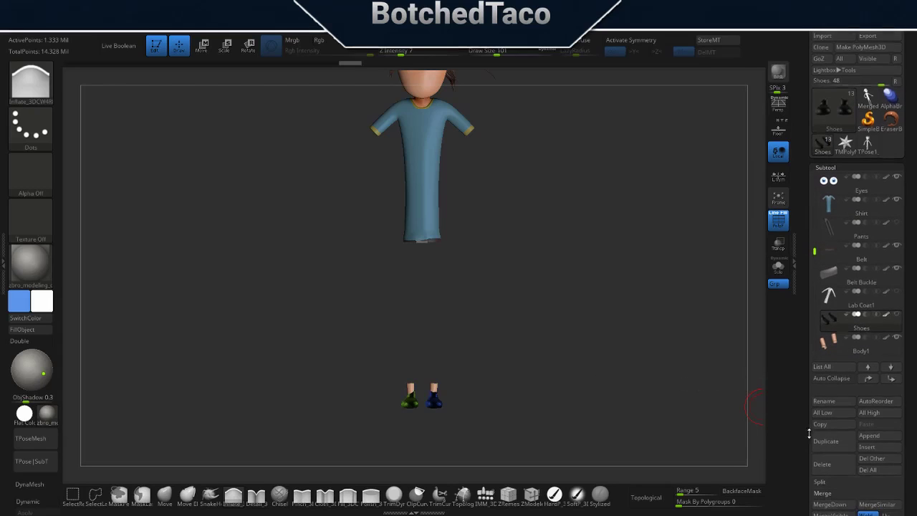
{"action": "scroll", "coordinate": [831, 466], "scroll_direction": "down", "scroll_amount": 2}
{"action": "left_click", "coordinate": [833, 480]}
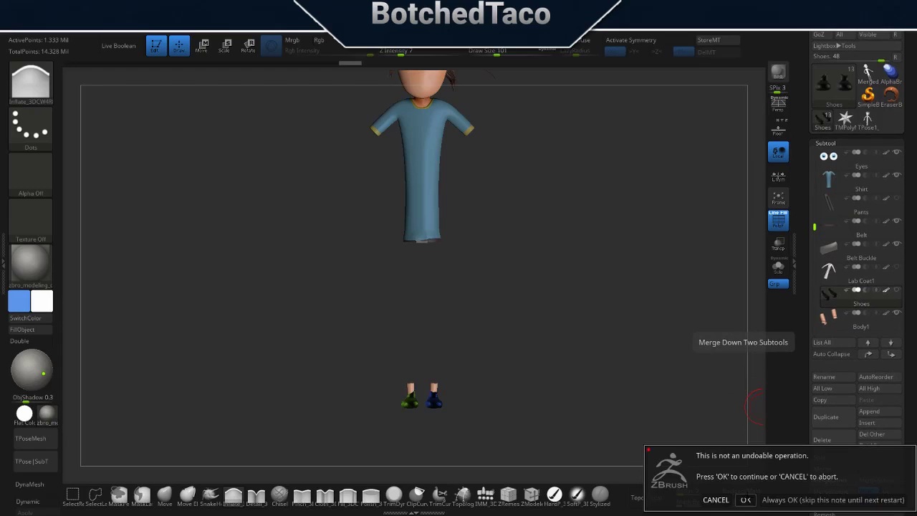
{"action": "left_click", "coordinate": [746, 499]}
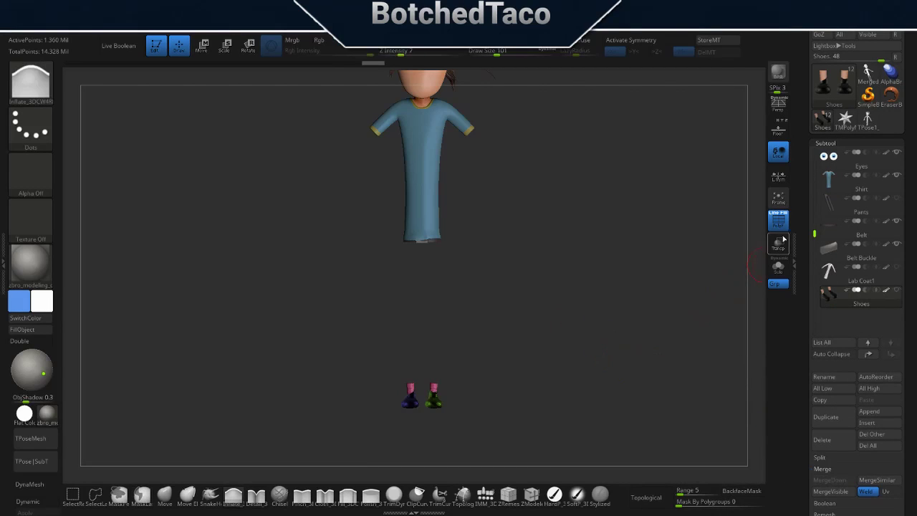
Turn off PolyF and make the Lab Coat1 and Pants subtools visible again.
{"action": "key", "text": "shift+f"}
{"action": "left_click", "coordinate": [897, 267]}
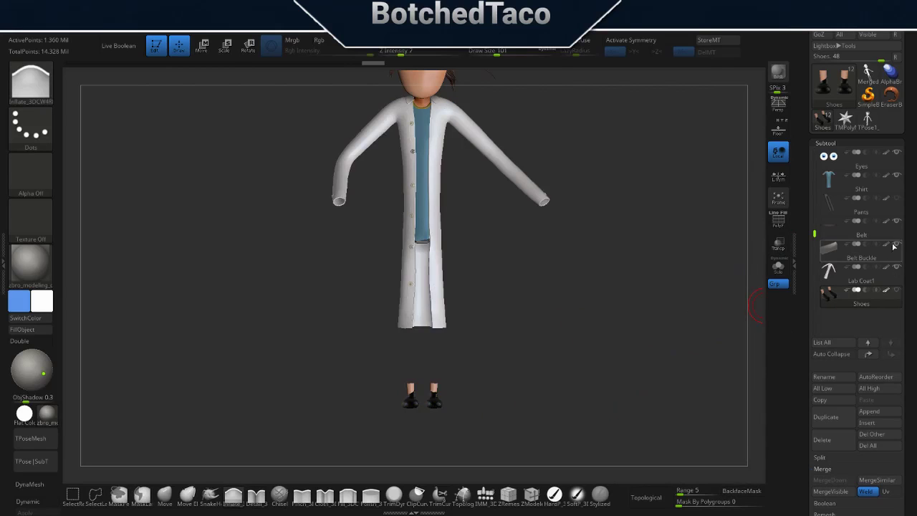
{"action": "left_click", "coordinate": [896, 198]}
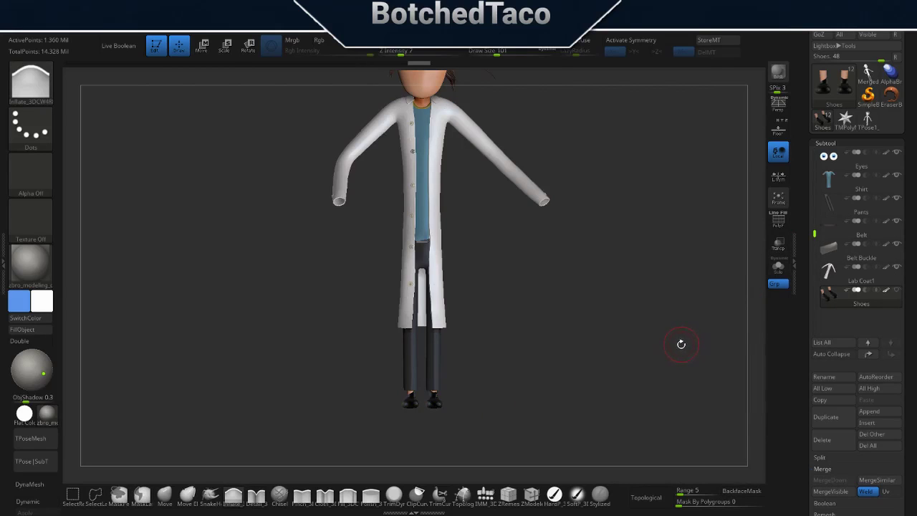
{"action": "left_click_drag", "start_coordinate": [641, 268], "coordinate": [631, 372], "text": "alt"}
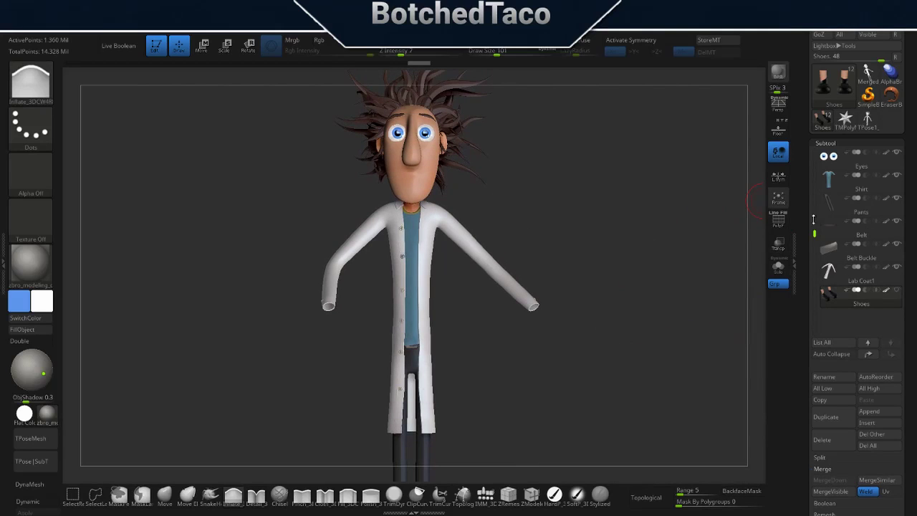
{"action": "left_click_drag", "start_coordinate": [813, 220], "coordinate": [814, 180]}
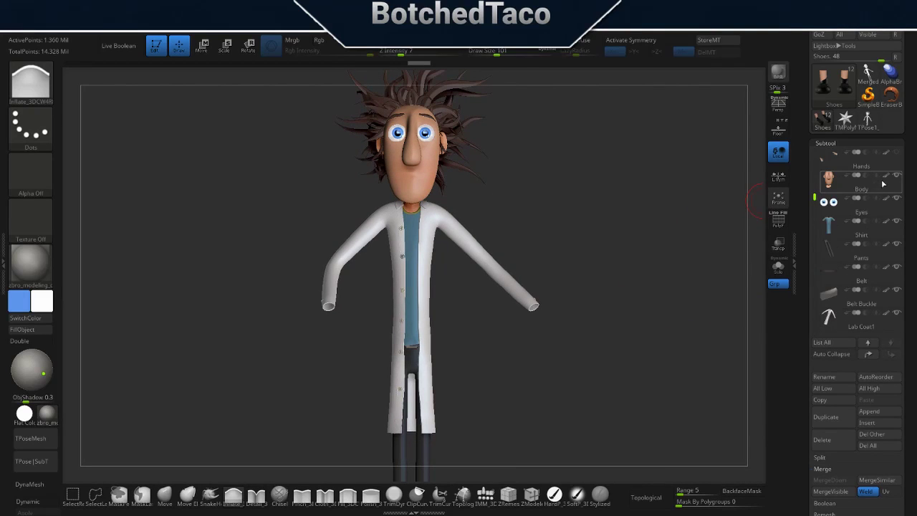
{"action": "mouse_move", "coordinate": [831, 180]}
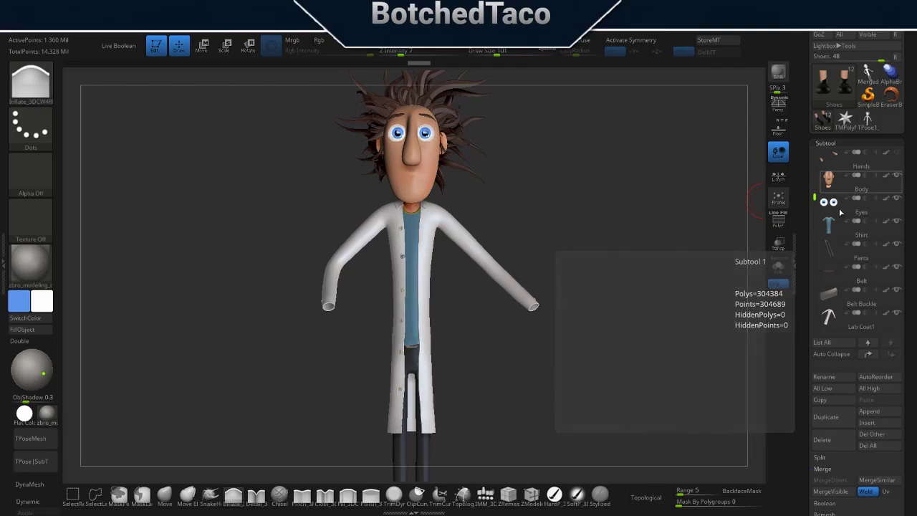
Rename the Body subtool to 'Head' and move Hands down below Shirt.
{"action": "left_click", "coordinate": [841, 192]}
{"action": "left_click", "coordinate": [824, 376]}
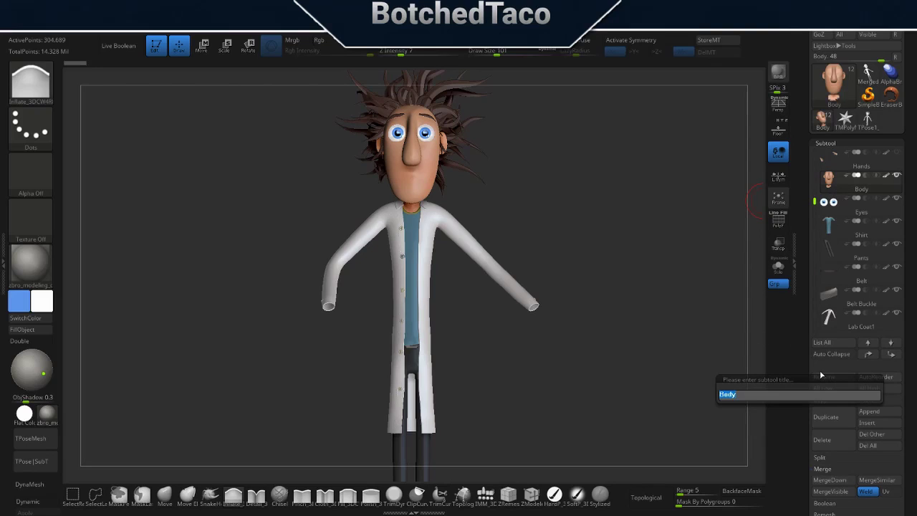
{"action": "type", "text": "Head"}
{"action": "key", "text": "Return"}
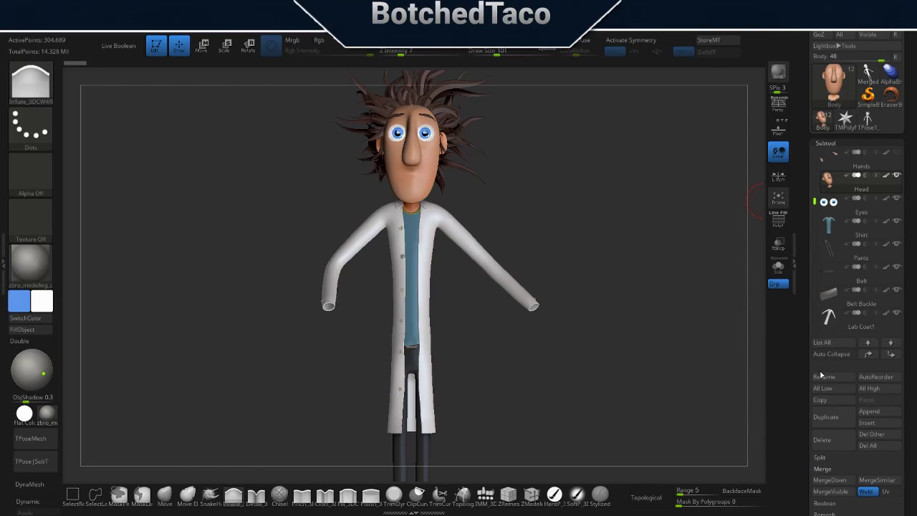
{"action": "left_click", "coordinate": [834, 157]}
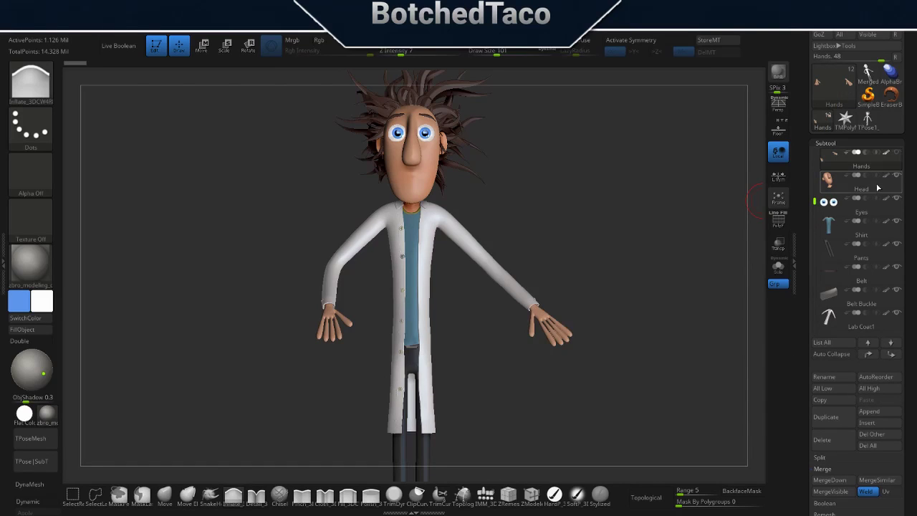
{"action": "left_click", "coordinate": [891, 354]}
{"action": "left_click", "coordinate": [890, 354]}
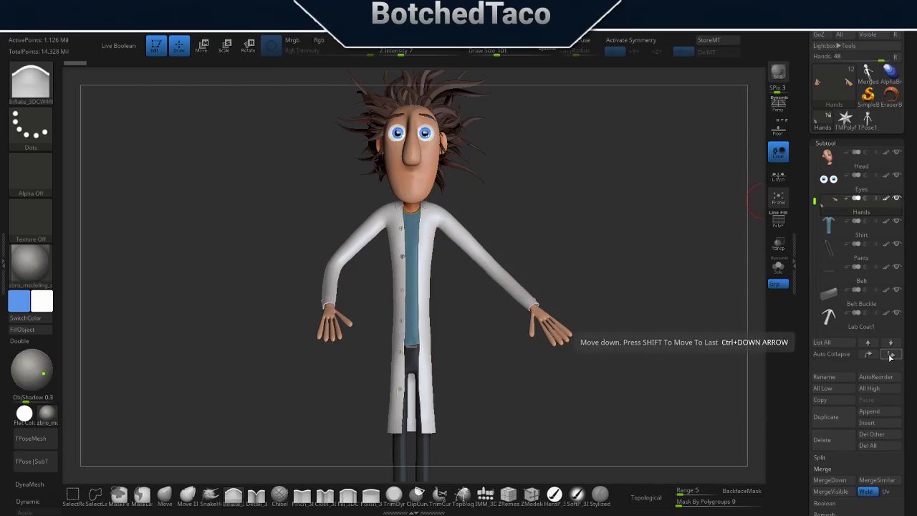
{"action": "left_click", "coordinate": [891, 354]}
Apply Auto Groups to the Hands subtool so each hand gets its own red or green polygroup.
{"action": "left_click_drag", "start_coordinate": [622, 327], "coordinate": [589, 422]}
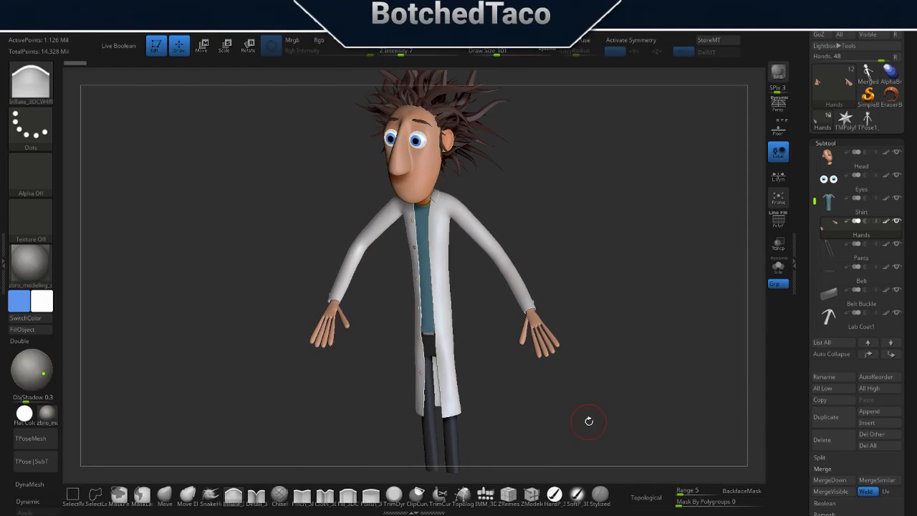
{"action": "left_click_drag", "start_coordinate": [571, 242], "coordinate": [565, 269]}
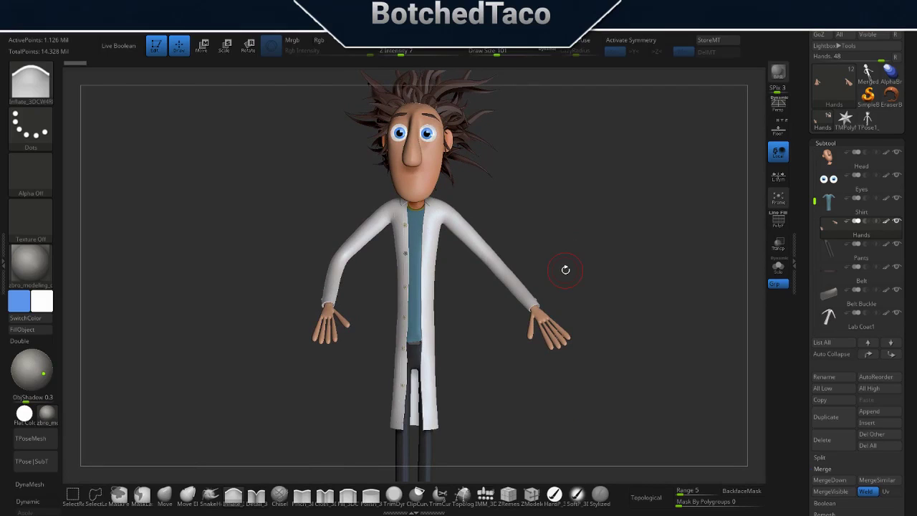
{"action": "key", "text": "g"}
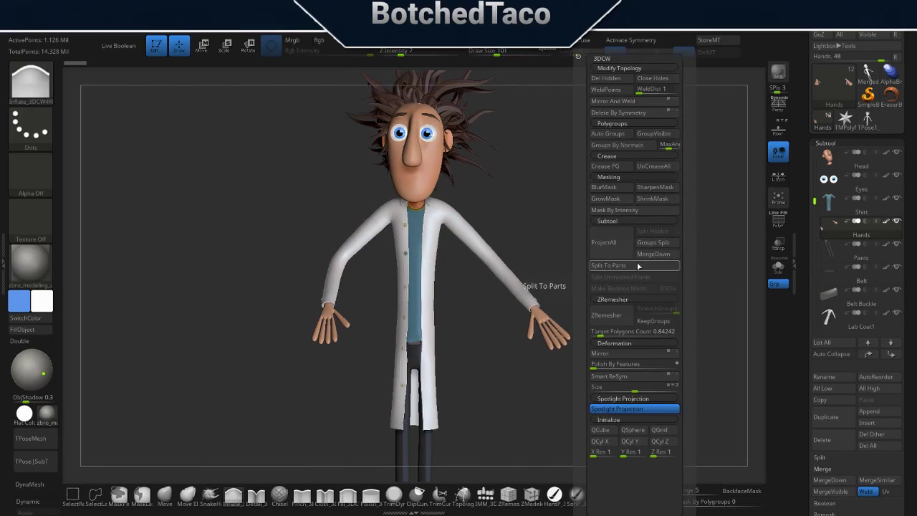
{"action": "left_click", "coordinate": [608, 134]}
{"action": "key", "text": "shift+f"}
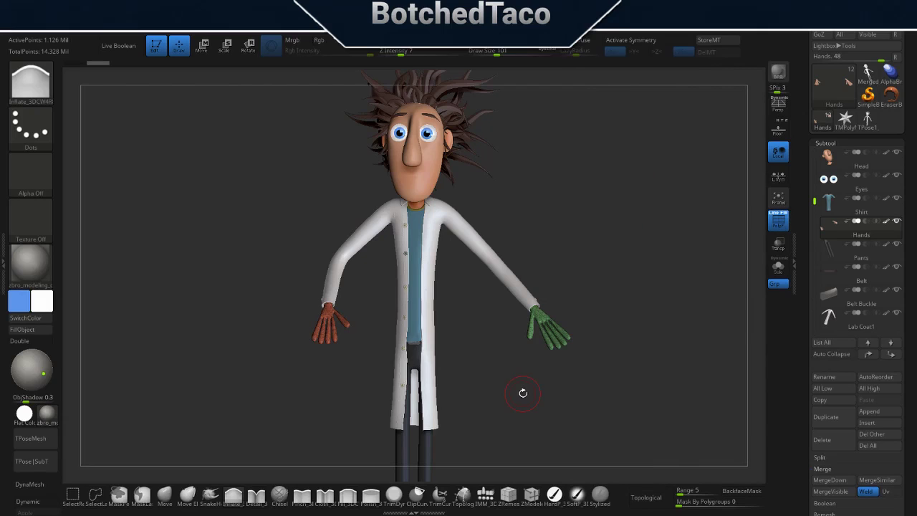
{"action": "mouse_move", "coordinate": [631, 331]}
{"action": "left_mouse_down"}
{"action": "mouse_move", "coordinate": [614, 328]}
{"action": "mouse_move", "coordinate": [606, 340]}
{"action": "left_mouse_up"}
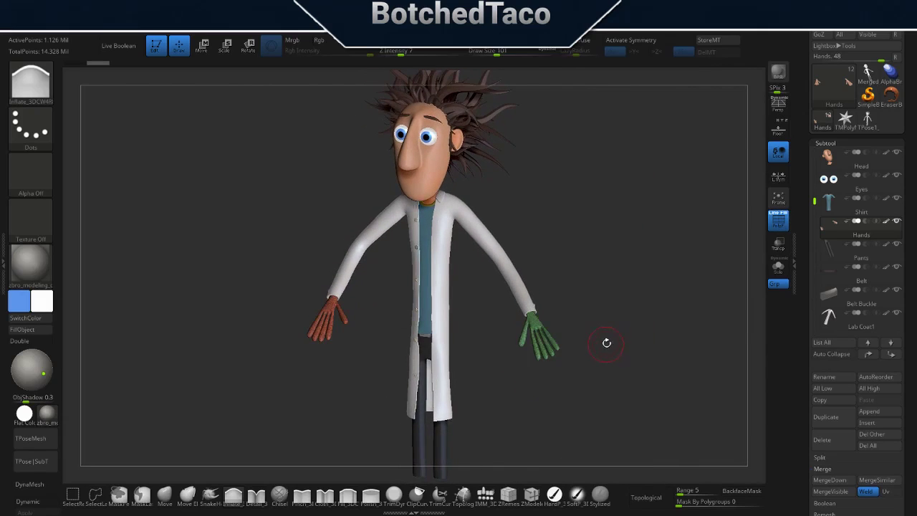
Isolate the green right hand, zoom in, and mask its fingers with MaskLasso.
{"action": "key", "text": "w"}
{"action": "left_click", "coordinate": [532, 323], "text": "ctrl"}
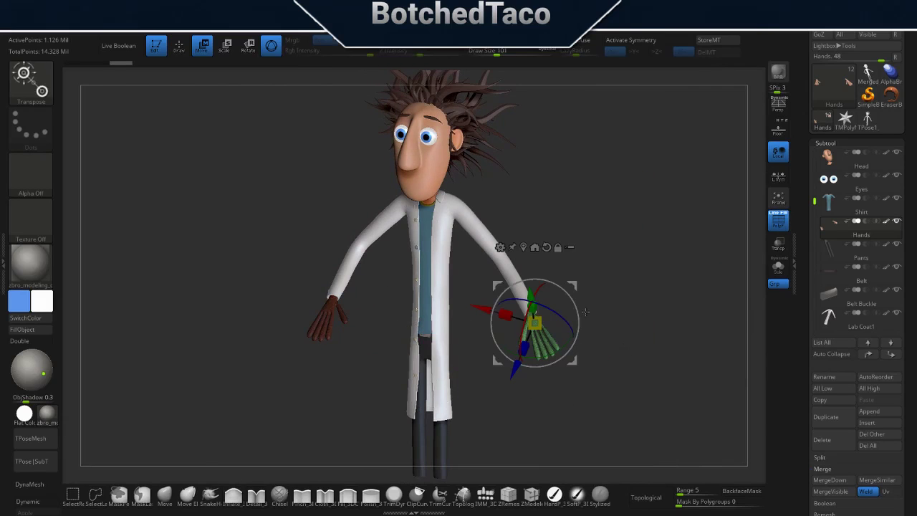
{"action": "mouse_move", "coordinate": [634, 328]}
{"action": "left_mouse_down"}
{"action": "mouse_move", "coordinate": [644, 318]}
{"action": "mouse_move", "coordinate": [409, 202]}
{"action": "left_mouse_up"}
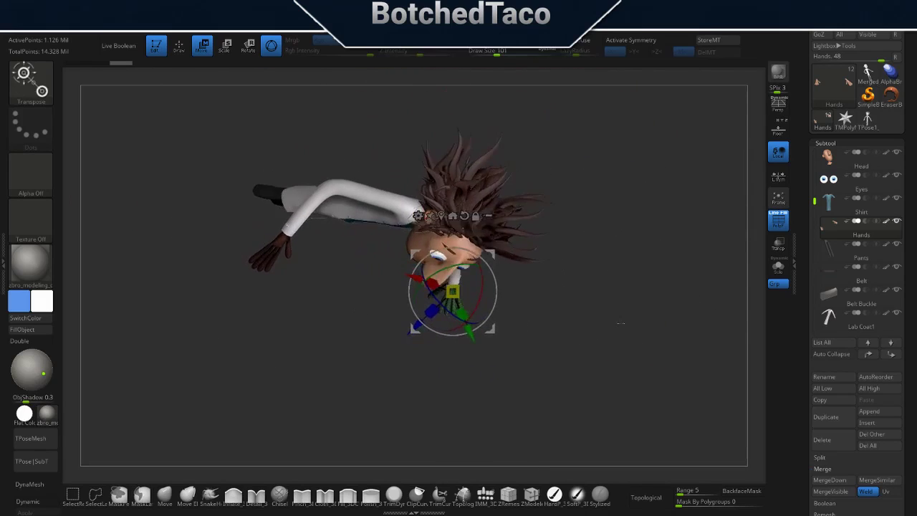
{"action": "mouse_move", "coordinate": [409, 202]}
{"action": "left_mouse_down"}
{"action": "mouse_move", "coordinate": [629, 288]}
{"action": "mouse_move", "coordinate": [597, 247]}
{"action": "mouse_move", "coordinate": [607, 283]}
{"action": "left_mouse_up"}
{"action": "right_click_drag", "start_coordinate": [608, 282], "coordinate": [622, 202], "text": "ctrl"}
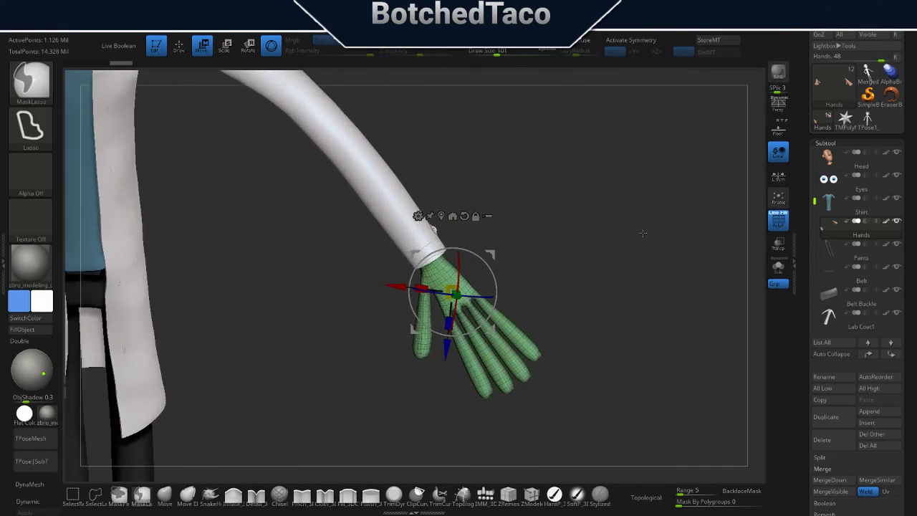
{"action": "left_click_drag", "start_coordinate": [622, 202], "coordinate": [536, 155], "text": "ctrl"}
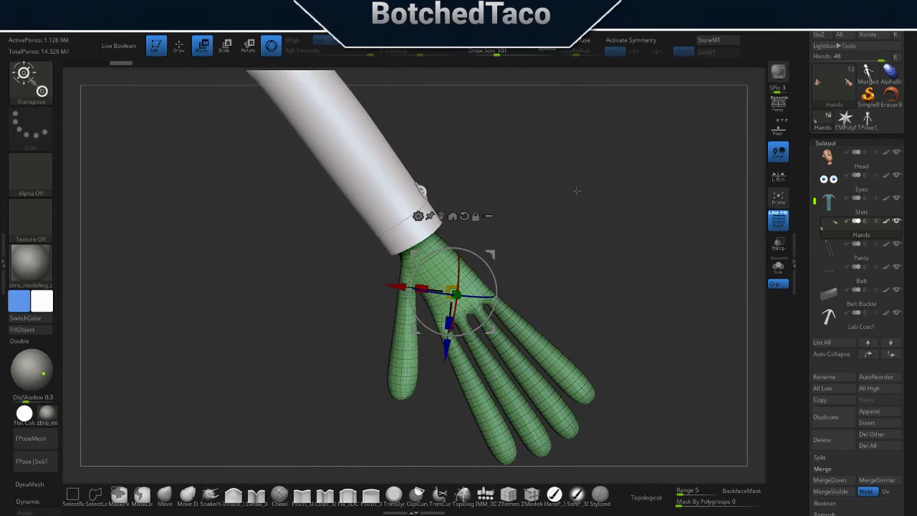
{"action": "left_click_drag", "start_coordinate": [579, 207], "coordinate": [537, 197], "text": "alt"}
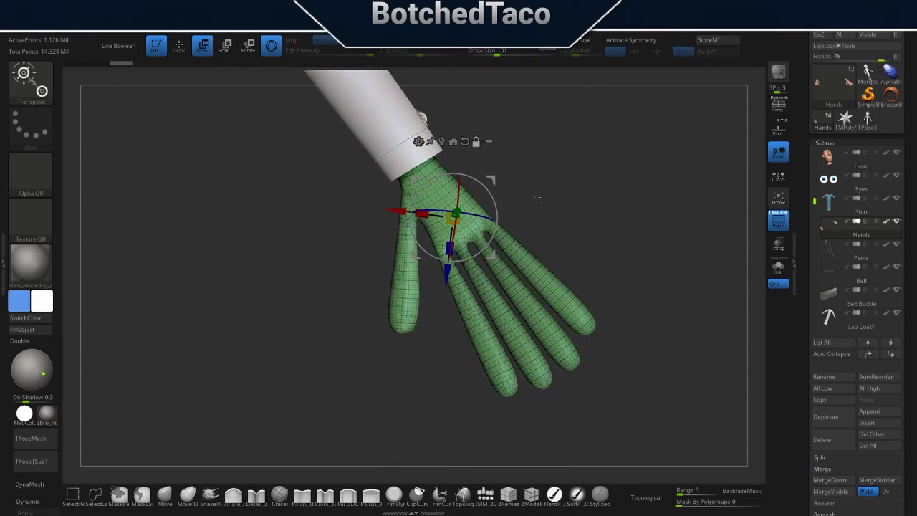
Re-centre the Transpose pivot on the hand and rotate it about -90° on Y.
{"action": "left_click", "coordinate": [490, 263]}
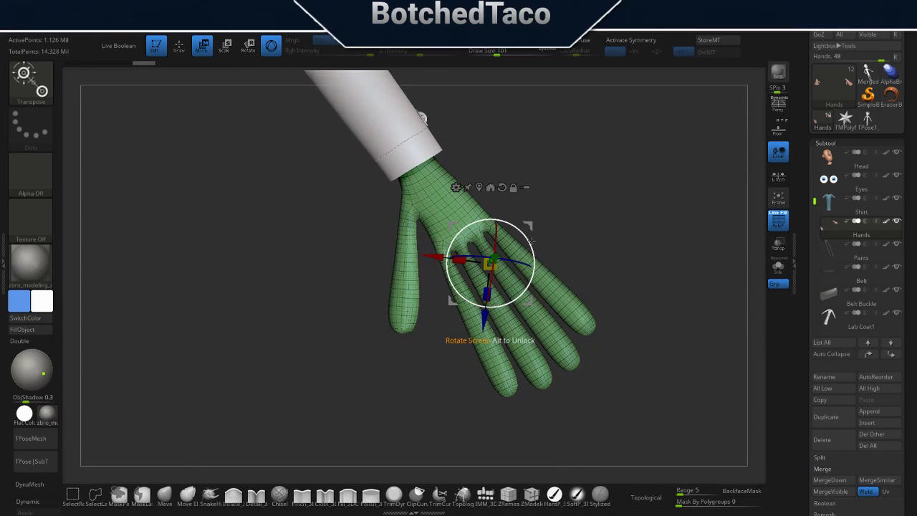
{"action": "mouse_move", "coordinate": [530, 249]}
{"action": "left_mouse_down", "text": "alt"}
{"action": "mouse_move", "coordinate": [541, 268]}
{"action": "mouse_move", "coordinate": [491, 230]}
{"action": "mouse_move", "coordinate": [533, 257]}
{"action": "mouse_move", "coordinate": [534, 228]}
{"action": "left_mouse_up", "text": "alt"}
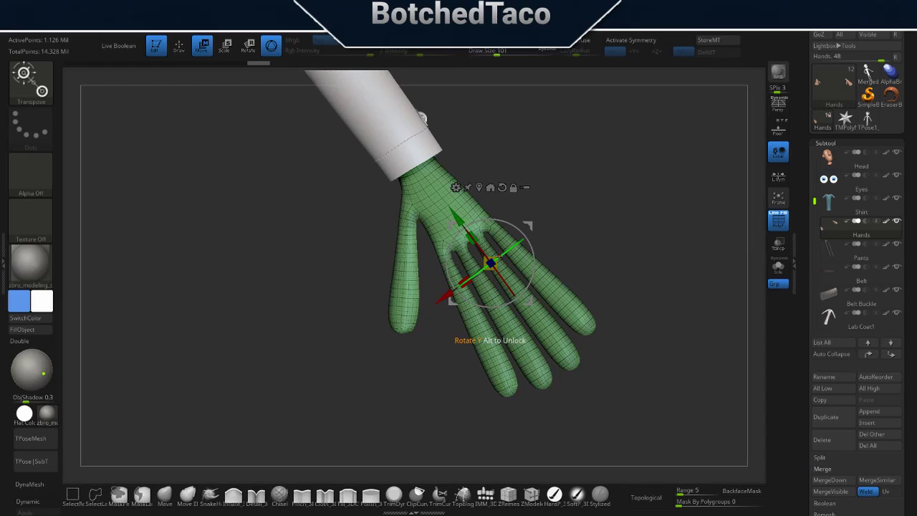
{"action": "left_click_drag", "start_coordinate": [494, 256], "coordinate": [559, 212]}
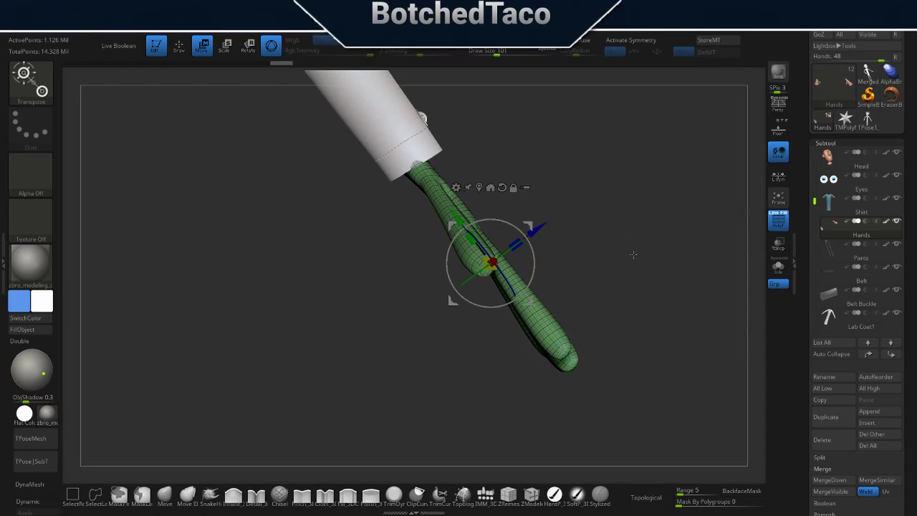
{"action": "key", "text": "f"}
{"action": "mouse_move", "coordinate": [641, 287]}
{"action": "left_mouse_down"}
{"action": "mouse_move", "coordinate": [648, 318]}
{"action": "mouse_move", "coordinate": [614, 323]}
{"action": "mouse_move", "coordinate": [642, 274]}
{"action": "mouse_move", "coordinate": [661, 305]}
{"action": "left_mouse_up"}
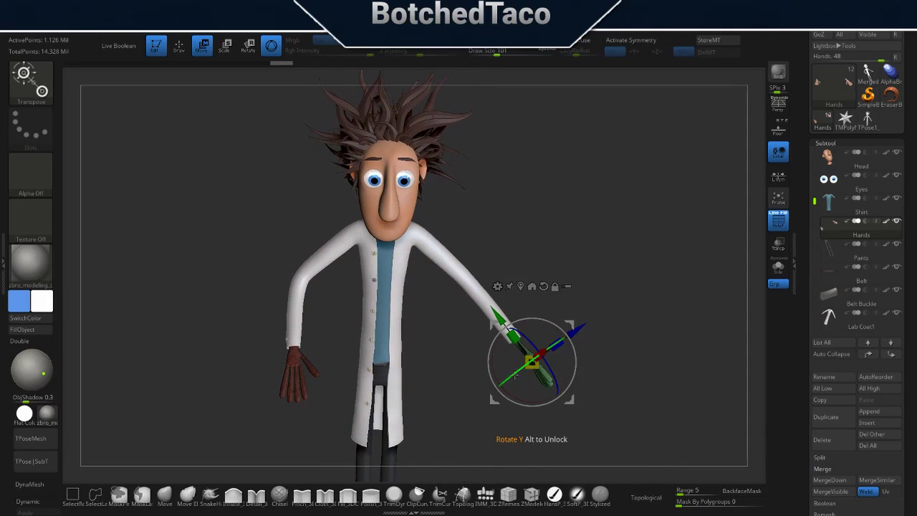
Tilt the hand further downward at the wrist with the gizmo's Z ring.
{"action": "left_click_drag", "start_coordinate": [554, 356], "coordinate": [514, 374]}
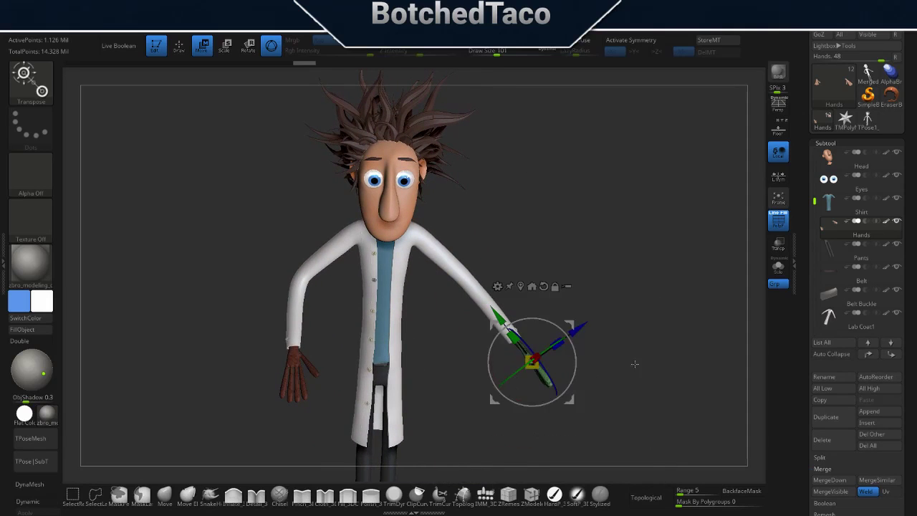
{"action": "mouse_move", "coordinate": [635, 365]}
{"action": "left_mouse_down"}
{"action": "mouse_move", "coordinate": [594, 400]}
{"action": "mouse_move", "coordinate": [604, 331]}
{"action": "left_mouse_up"}
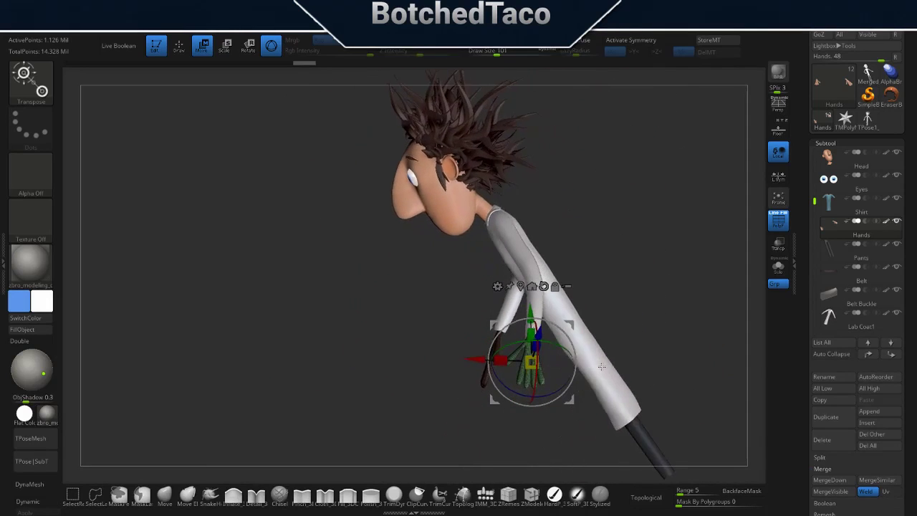
{"action": "mouse_move", "coordinate": [605, 330]}
{"action": "left_mouse_down"}
{"action": "mouse_move", "coordinate": [566, 337]}
{"action": "mouse_move", "coordinate": [678, 328]}
{"action": "left_mouse_up"}
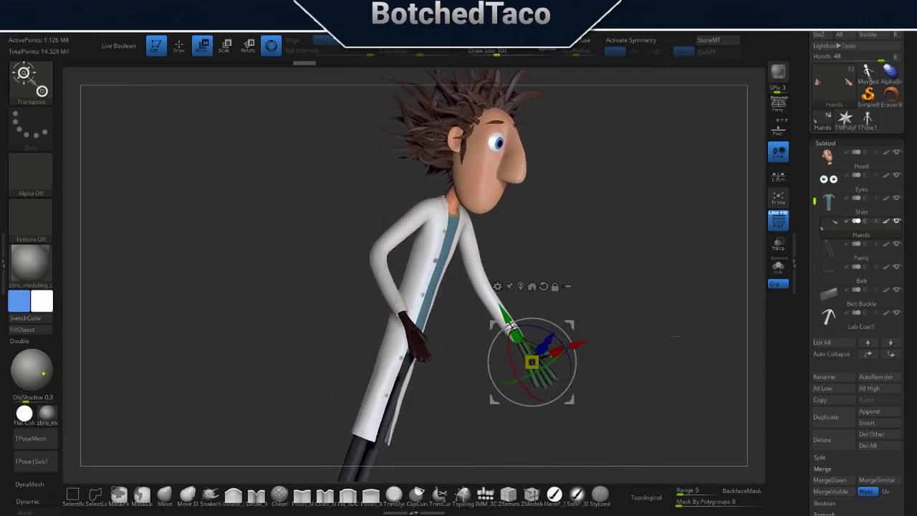
{"action": "mouse_move", "coordinate": [677, 328]}
{"action": "left_mouse_down"}
{"action": "mouse_move", "coordinate": [623, 346]}
{"action": "mouse_move", "coordinate": [624, 285]}
{"action": "mouse_move", "coordinate": [616, 316]}
{"action": "mouse_move", "coordinate": [674, 245]}
{"action": "mouse_move", "coordinate": [574, 304]}
{"action": "left_mouse_up"}
{"action": "key", "text": "q"}
{"action": "key", "text": "w"}
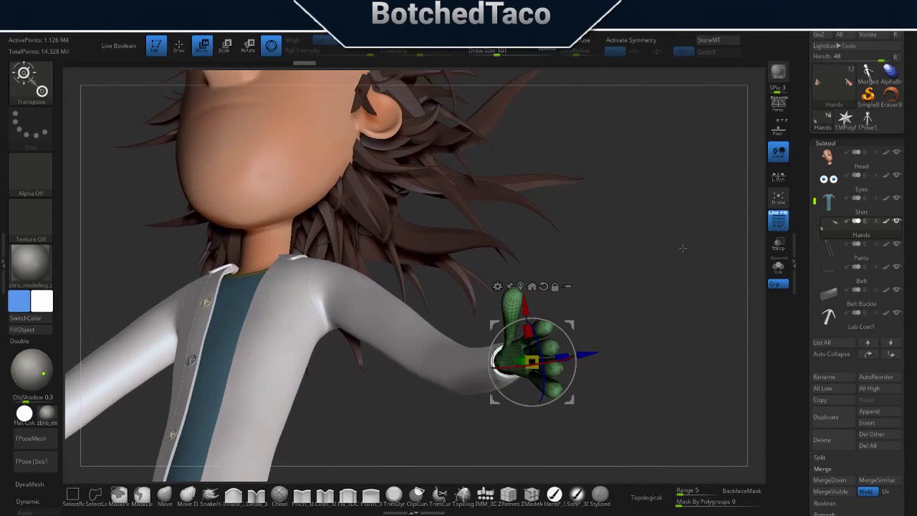
Nudge the hand slightly along X and hide the lab coat to check its fit.
{"action": "left_click_drag", "start_coordinate": [526, 307], "coordinate": [526, 309]}
{"action": "mouse_move", "coordinate": [606, 294]}
{"action": "left_mouse_down"}
{"action": "mouse_move", "coordinate": [638, 298]}
{"action": "mouse_move", "coordinate": [611, 303]}
{"action": "mouse_move", "coordinate": [614, 279]}
{"action": "left_mouse_up"}
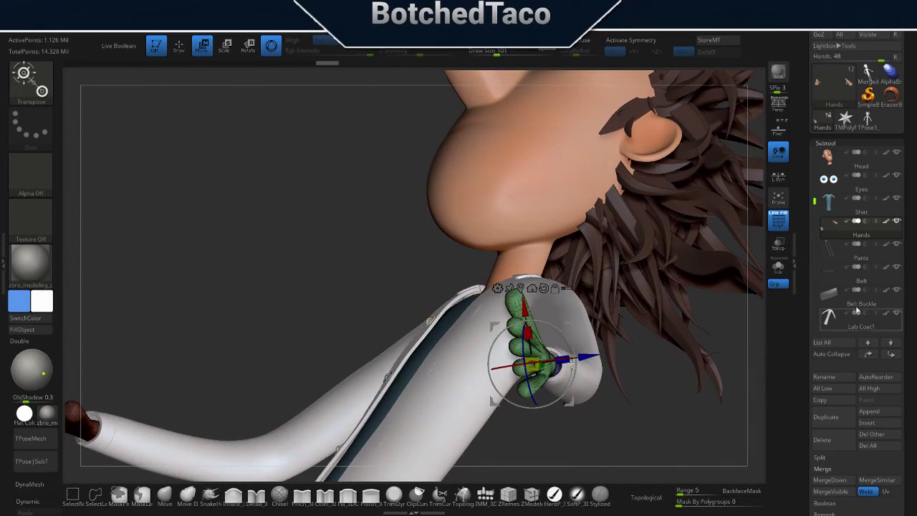
{"action": "left_click", "coordinate": [897, 313]}
{"action": "mouse_move", "coordinate": [706, 319]}
{"action": "left_mouse_down"}
{"action": "mouse_move", "coordinate": [697, 323]}
{"action": "mouse_move", "coordinate": [722, 217]}
{"action": "left_mouse_up"}
{"action": "mouse_move", "coordinate": [648, 296]}
{"action": "left_mouse_down"}
{"action": "mouse_move", "coordinate": [637, 321]}
{"action": "mouse_move", "coordinate": [653, 305]}
{"action": "left_mouse_up"}
{"action": "left_click_drag", "start_coordinate": [541, 328], "coordinate": [516, 316]}
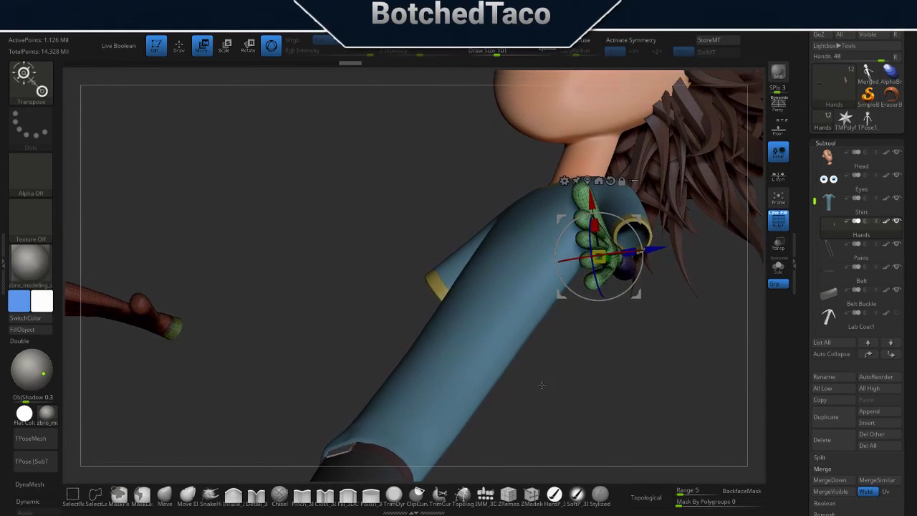
{"action": "mouse_move", "coordinate": [620, 356]}
{"action": "left_mouse_down", "text": "alt"}
{"action": "mouse_move", "coordinate": [605, 336]}
{"action": "mouse_move", "coordinate": [602, 350]}
{"action": "mouse_move", "coordinate": [614, 360]}
{"action": "left_mouse_up", "text": "alt"}
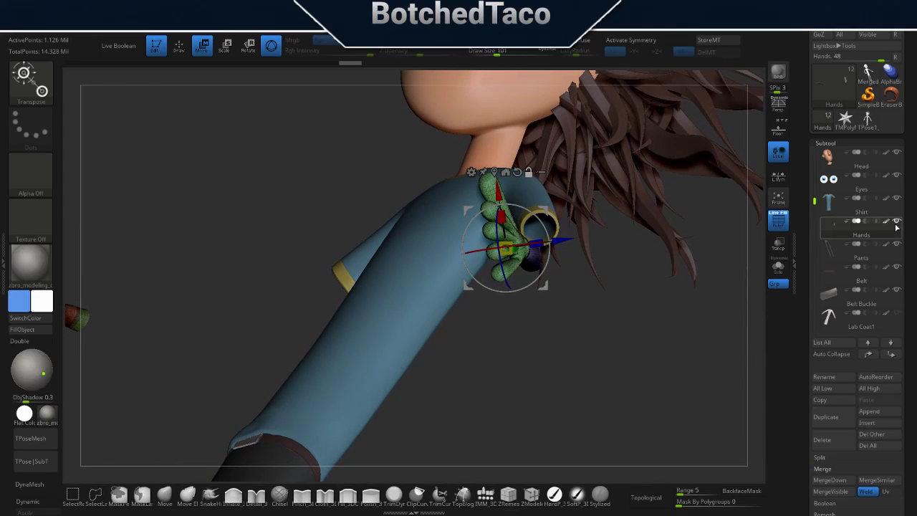
{"action": "mouse_move", "coordinate": [860, 228]}
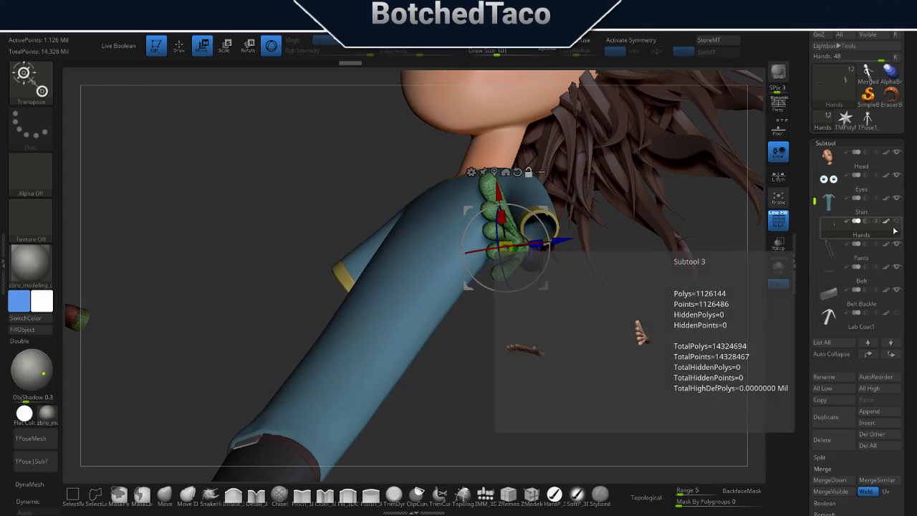
{"action": "left_click_drag", "start_coordinate": [720, 334], "coordinate": [707, 323]}
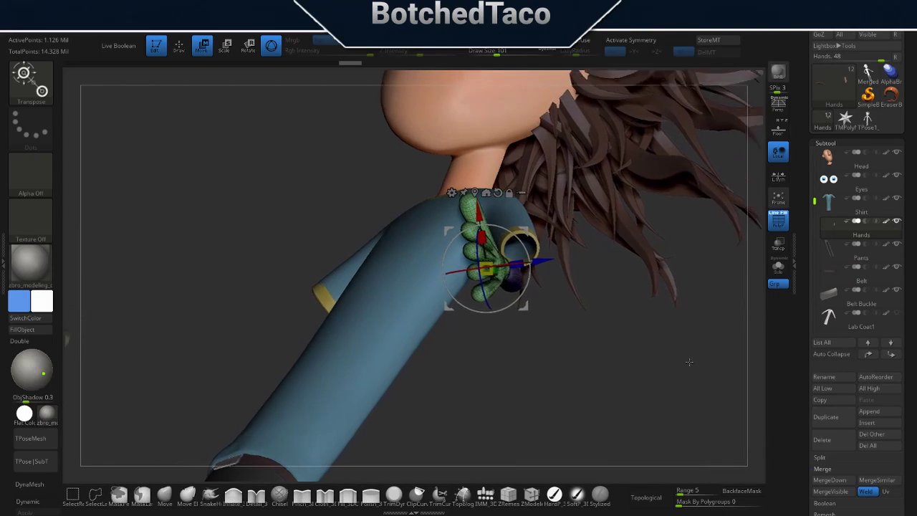
{"action": "left_click_drag", "start_coordinate": [518, 304], "coordinate": [533, 327], "text": "alt"}
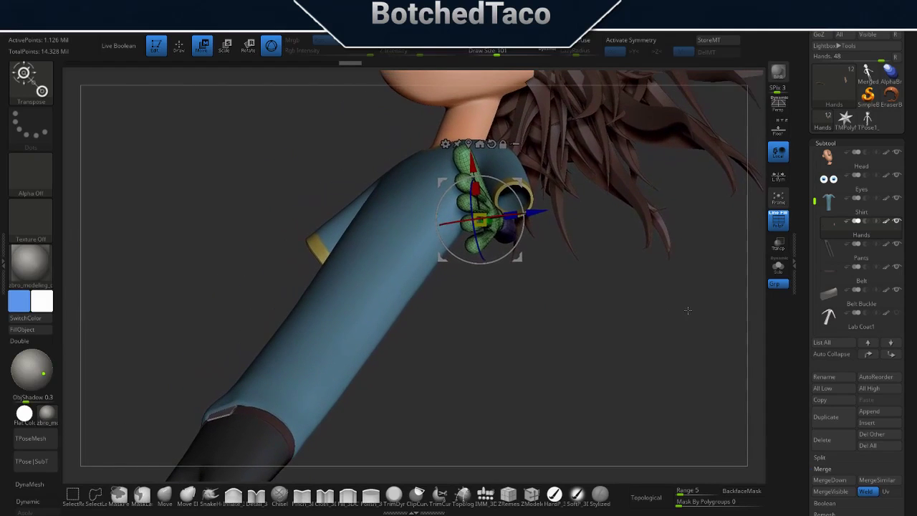
Re-centre the pivot on the hand and show the lab coat again.
{"action": "left_click", "coordinate": [481, 145]}
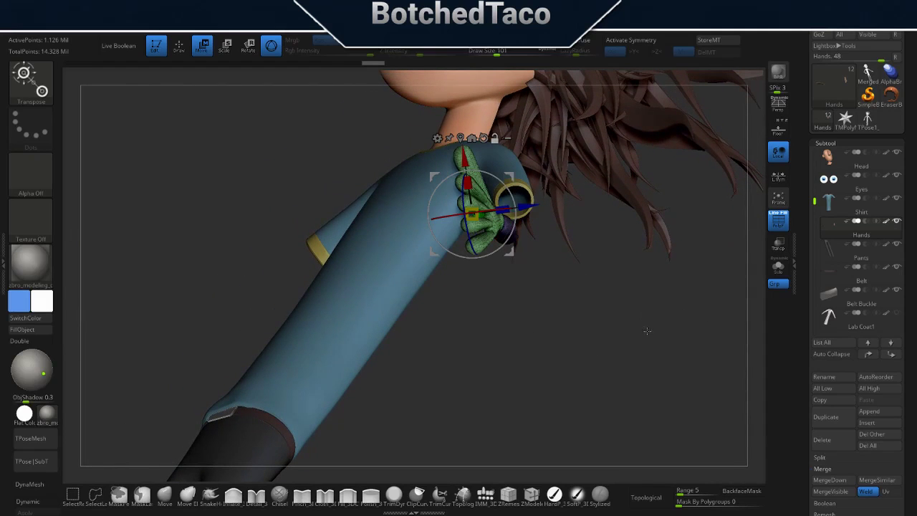
{"action": "left_click_drag", "start_coordinate": [647, 330], "coordinate": [667, 333]}
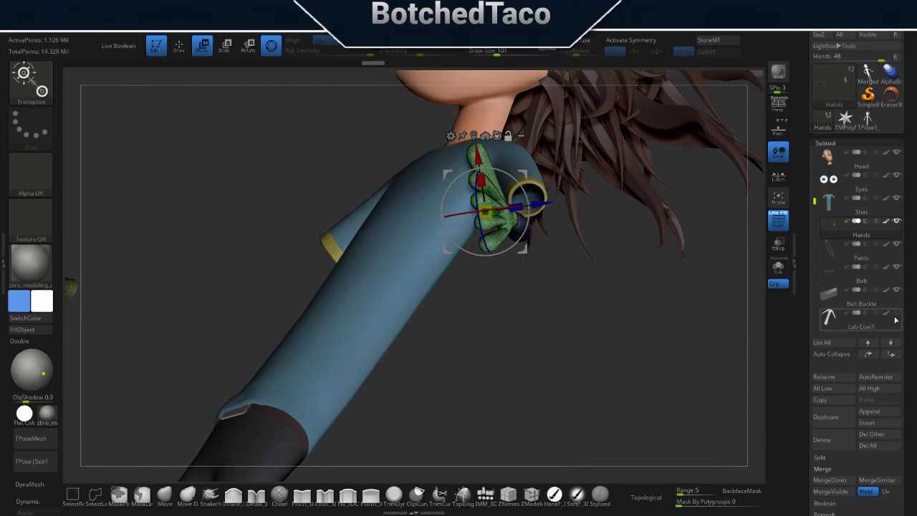
{"action": "left_click", "coordinate": [895, 315]}
{"action": "left_click_drag", "start_coordinate": [623, 326], "coordinate": [632, 356]}
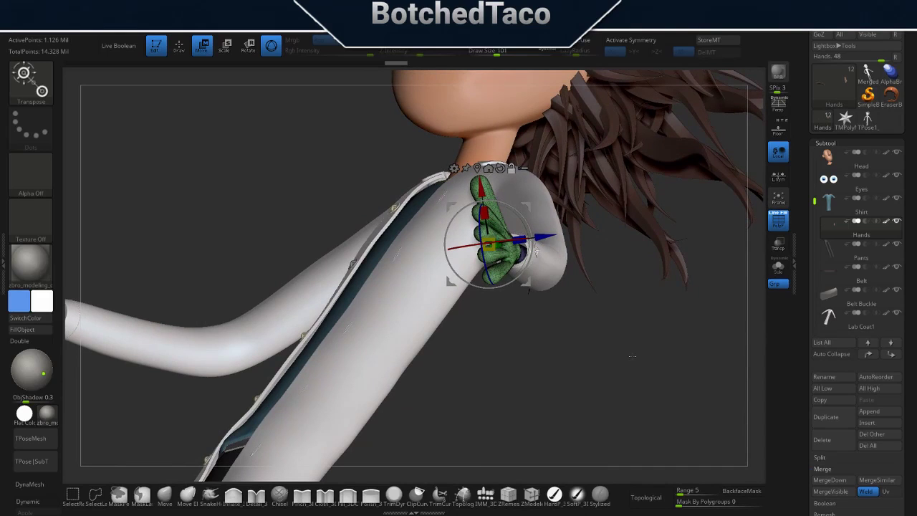
{"action": "left_click", "coordinate": [272, 49]}
Briefly select Lab Coat1, then reselect the Hands subtool and orbit to the open hand.
{"action": "left_click", "coordinate": [548, 265], "text": "alt"}
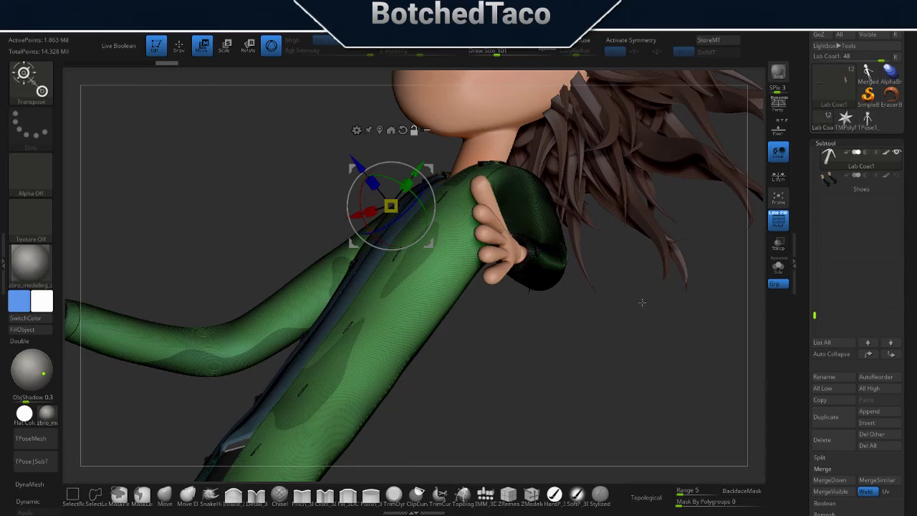
{"action": "left_click_drag", "start_coordinate": [642, 302], "coordinate": [623, 315]}
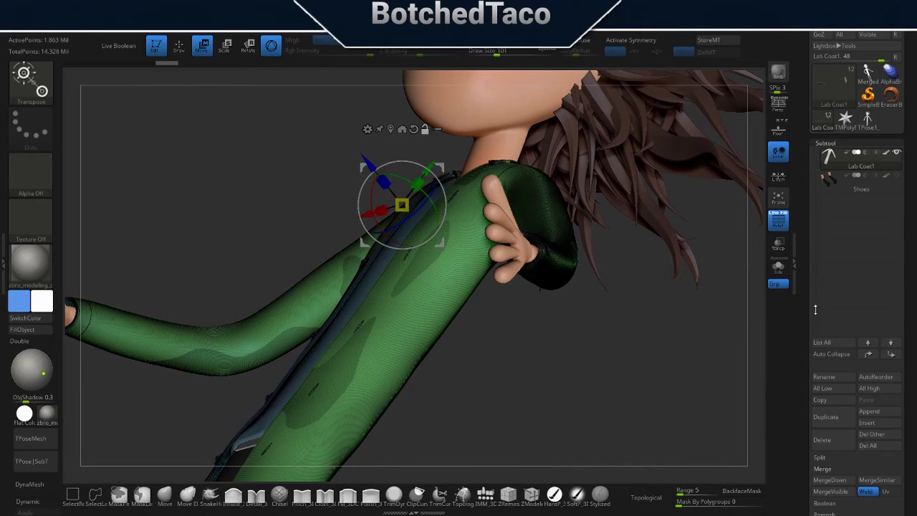
{"action": "left_click_drag", "start_coordinate": [814, 310], "coordinate": [838, 240]}
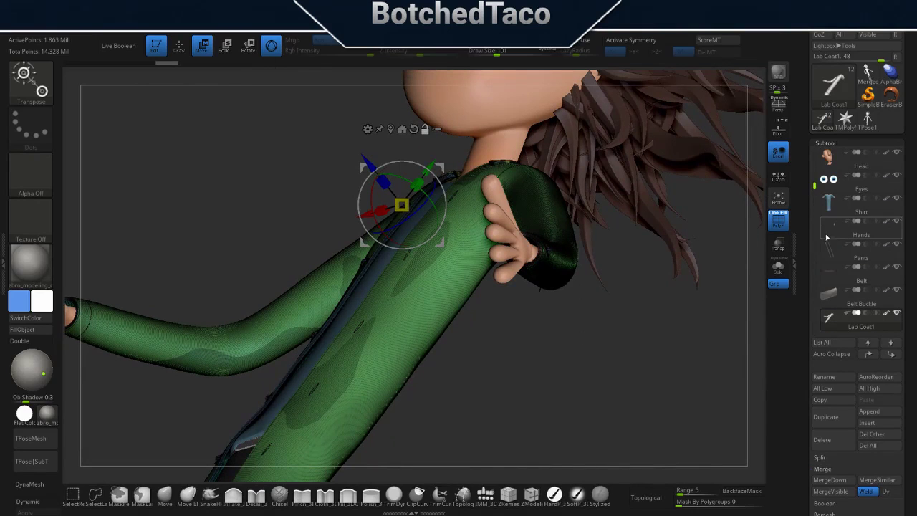
{"action": "left_click", "coordinate": [826, 237]}
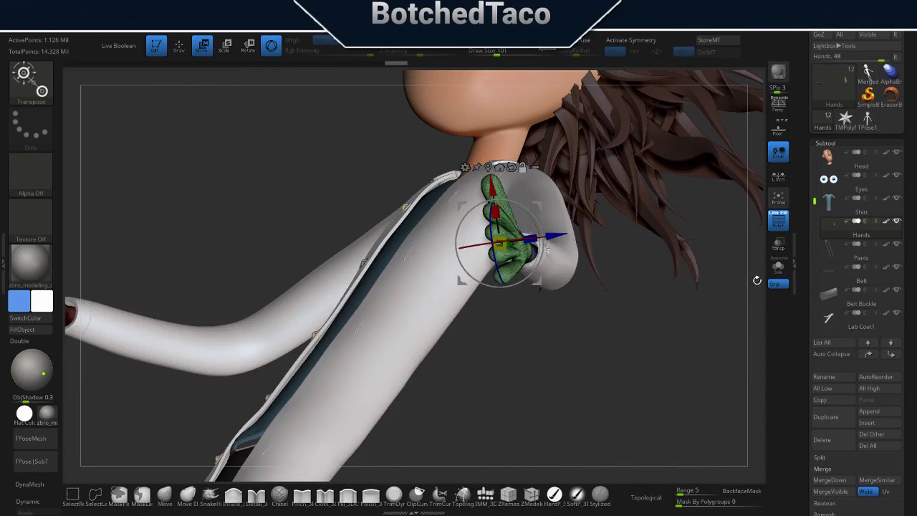
{"action": "mouse_move", "coordinate": [753, 302]}
{"action": "left_mouse_down"}
{"action": "mouse_move", "coordinate": [675, 313]}
{"action": "mouse_move", "coordinate": [645, 342]}
{"action": "mouse_move", "coordinate": [685, 360]}
{"action": "mouse_move", "coordinate": [648, 311]}
{"action": "left_mouse_up"}
{"action": "left_click", "coordinate": [896, 312]}
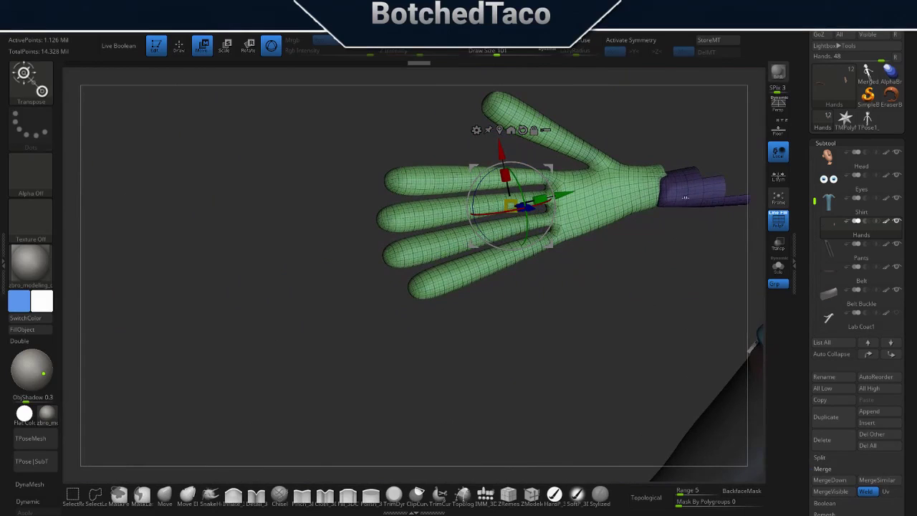
Hide the hand so only the purple wrist band shows, invert visibility, and attempt deleting hidden geometry.
{"action": "key", "text": "q"}
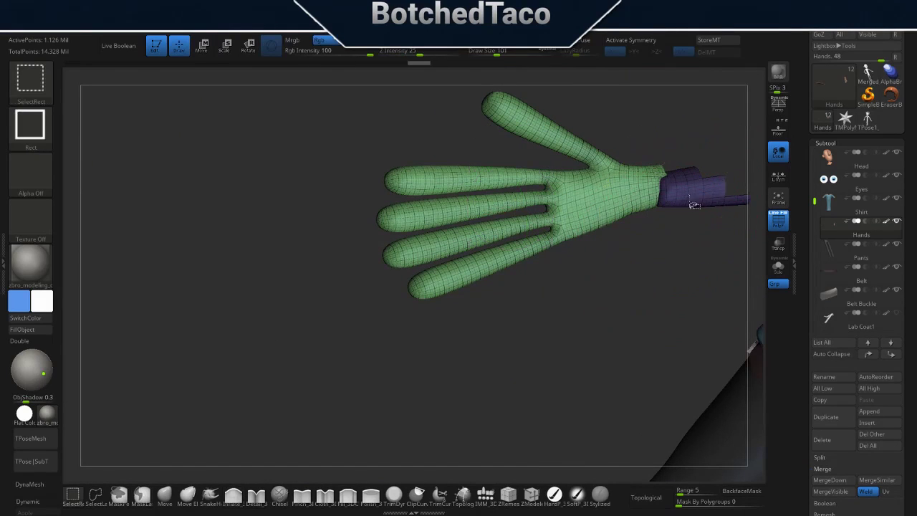
{"action": "left_click", "coordinate": [690, 217], "text": "ctrl+shift"}
{"action": "left_click", "coordinate": [586, 351], "text": "ctrl+shift"}
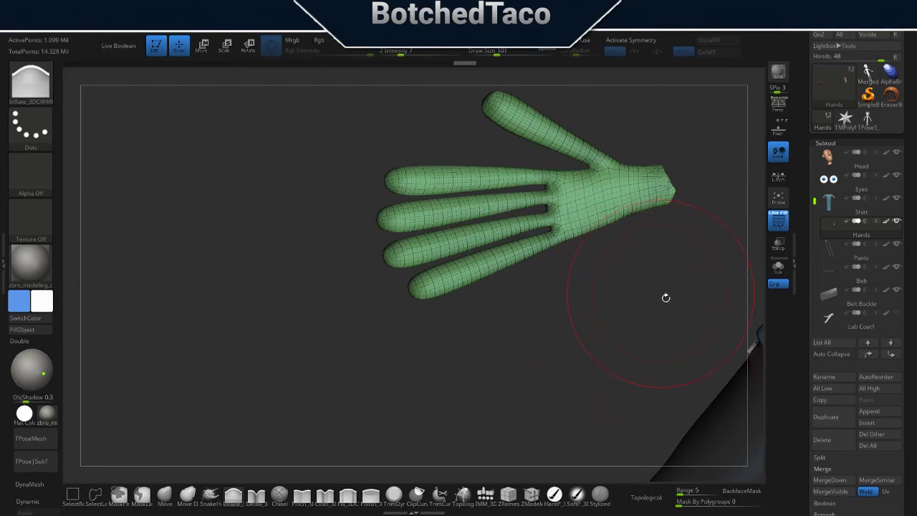
{"action": "key", "text": "g"}
{"action": "left_click", "coordinate": [633, 102]}
Drop the hand subtool to its lowest subdivision level in Geometry.
{"action": "left_click", "coordinate": [825, 144]}
{"action": "left_click", "coordinate": [829, 156]}
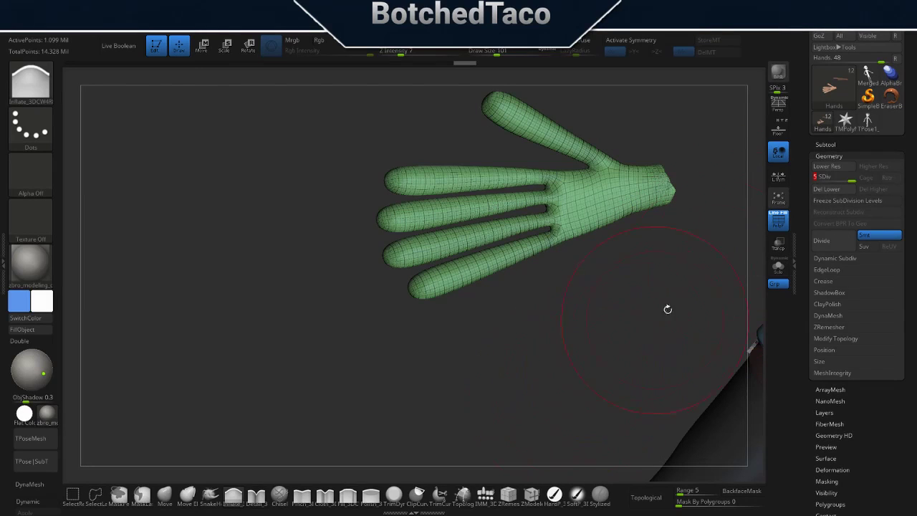
{"action": "left_click", "coordinate": [815, 177]}
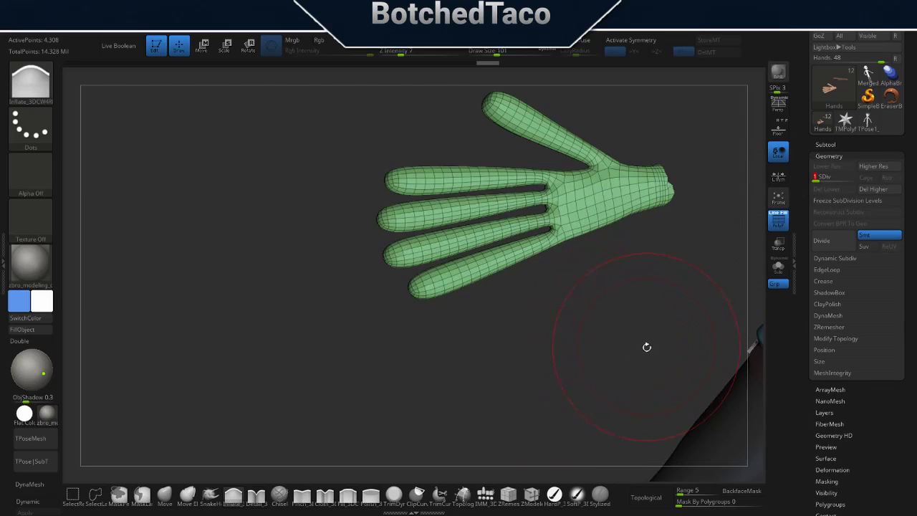
Restore the full hand, then orbit and frame the whole scientist from the front.
{"action": "left_click", "coordinate": [677, 199], "text": "ctrl+shift"}
{"action": "left_click", "coordinate": [692, 199], "text": "ctrl+shift"}
{"action": "key", "text": "space"}
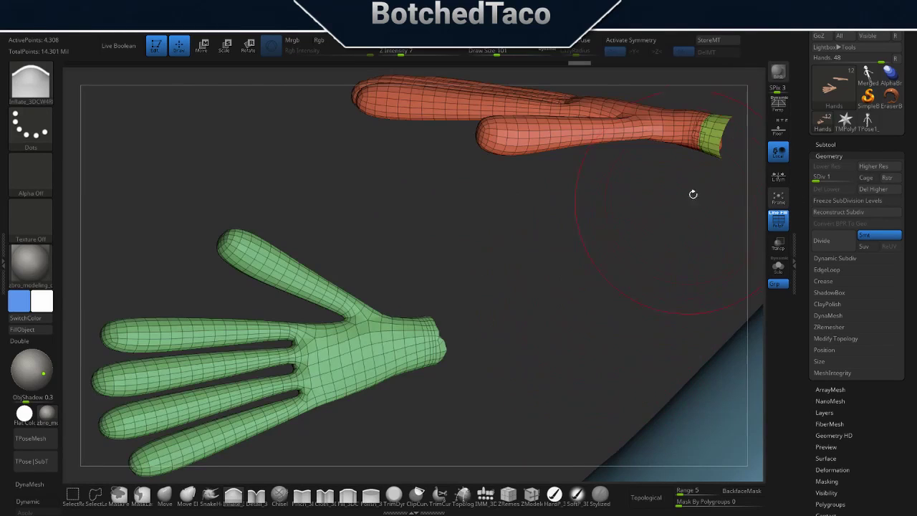
{"action": "left_click_drag", "start_coordinate": [693, 195], "coordinate": [723, 156], "text": "ctrl+shift"}
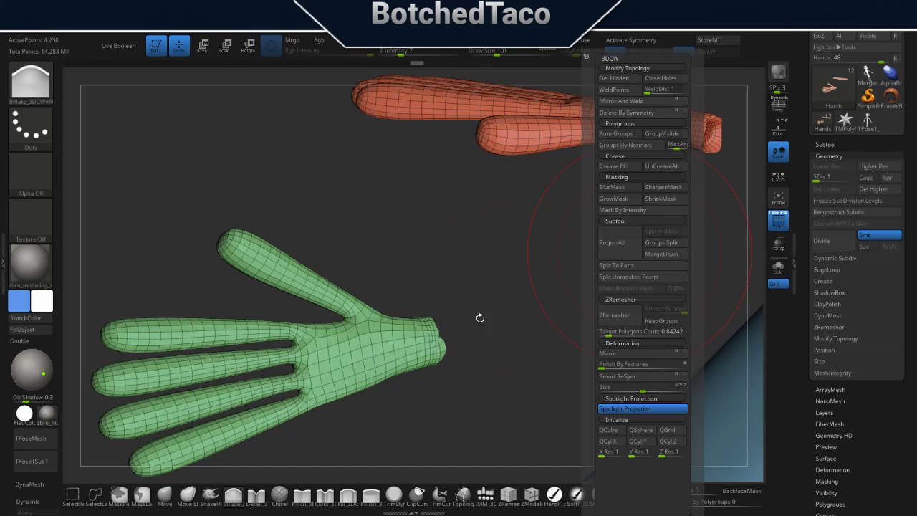
{"action": "mouse_move", "coordinate": [603, 312]}
{"action": "left_mouse_down"}
{"action": "mouse_move", "coordinate": [631, 268]}
{"action": "mouse_move", "coordinate": [612, 267]}
{"action": "mouse_move", "coordinate": [545, 319]}
{"action": "mouse_move", "coordinate": [577, 324]}
{"action": "left_mouse_up"}
{"action": "key", "text": "f"}
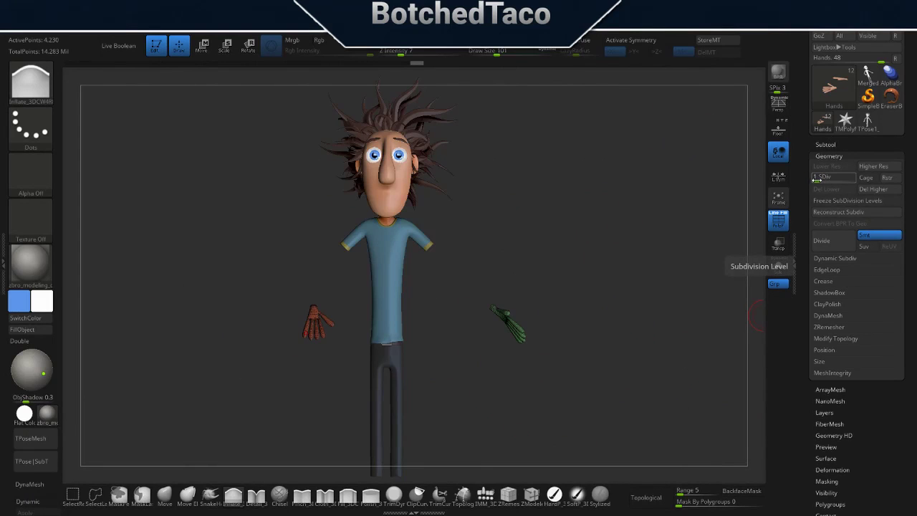
Toggle the Shirt subtool off and on, show the Lab Coat, and orbit to the green-hand sleeve.
{"action": "left_click", "coordinate": [826, 144]}
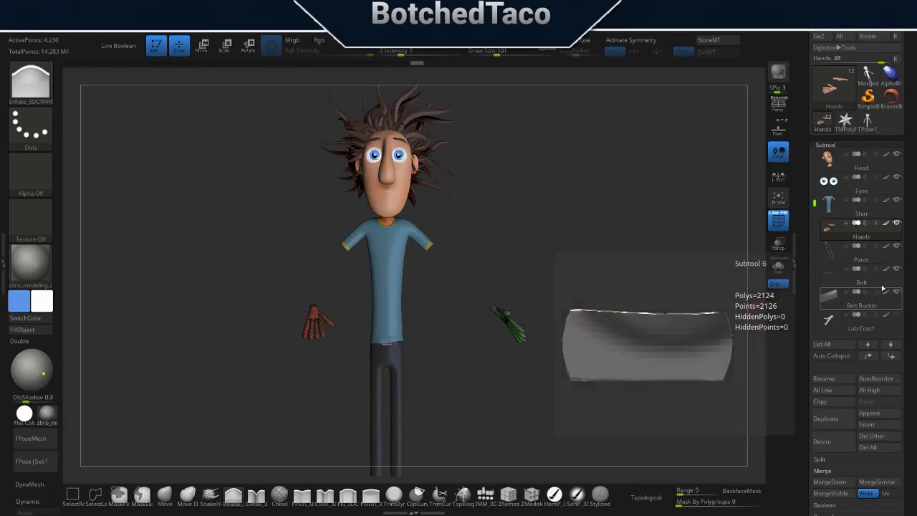
{"action": "left_click", "coordinate": [897, 201]}
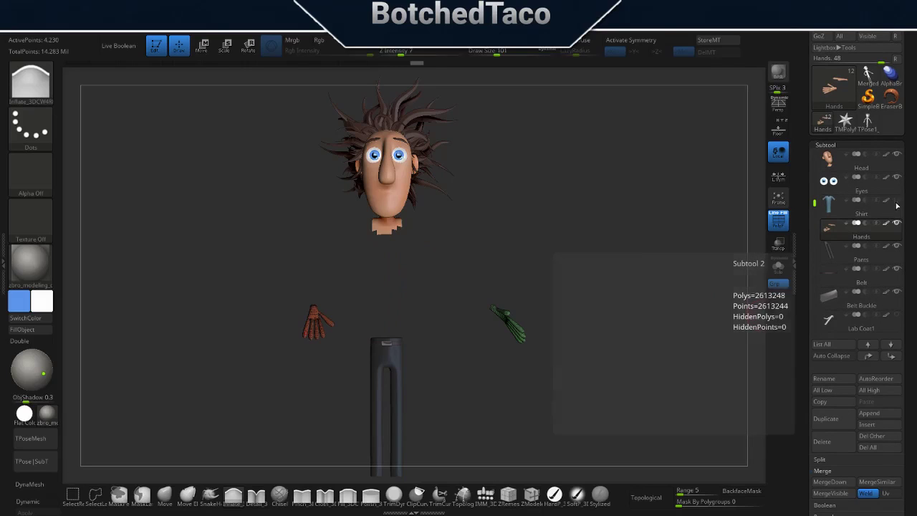
{"action": "left_click", "coordinate": [897, 201]}
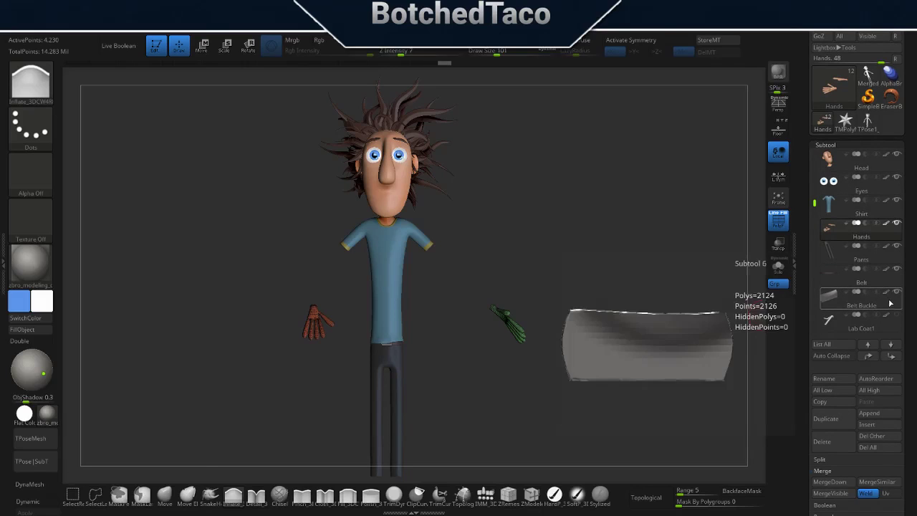
{"action": "left_click", "coordinate": [897, 313]}
{"action": "mouse_move", "coordinate": [671, 321]}
{"action": "left_mouse_down"}
{"action": "mouse_move", "coordinate": [628, 279]}
{"action": "mouse_move", "coordinate": [651, 290]}
{"action": "left_mouse_up"}
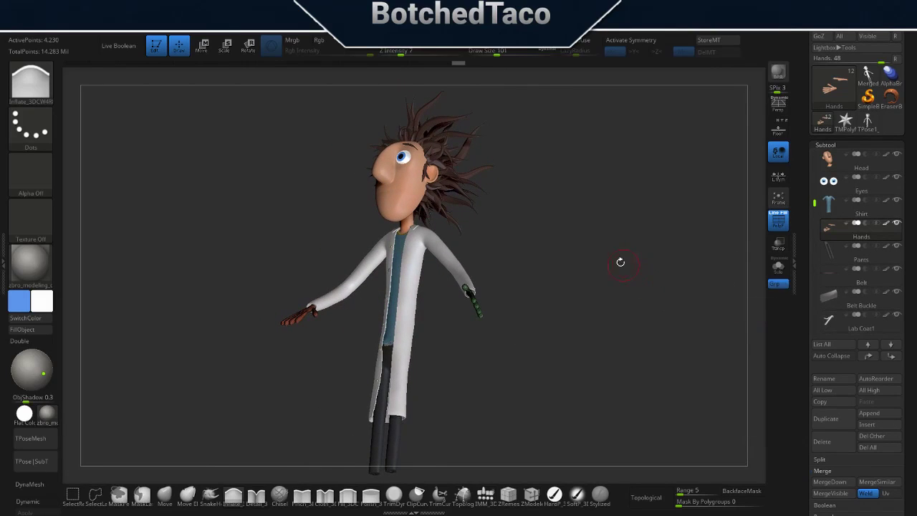
{"action": "left_click_drag", "start_coordinate": [618, 262], "coordinate": [617, 274]}
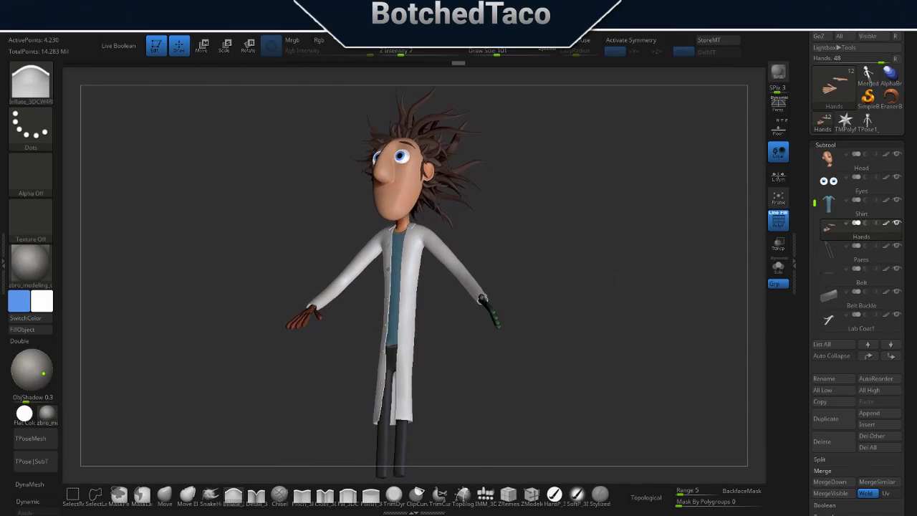
{"action": "mouse_move", "coordinate": [565, 285]}
{"action": "left_mouse_down"}
{"action": "mouse_move", "coordinate": [666, 309]}
{"action": "mouse_move", "coordinate": [546, 229]}
{"action": "mouse_move", "coordinate": [631, 287]}
{"action": "mouse_move", "coordinate": [641, 282]}
{"action": "mouse_move", "coordinate": [420, 265]}
{"action": "mouse_move", "coordinate": [643, 224]}
{"action": "mouse_move", "coordinate": [618, 254]}
{"action": "left_mouse_up"}
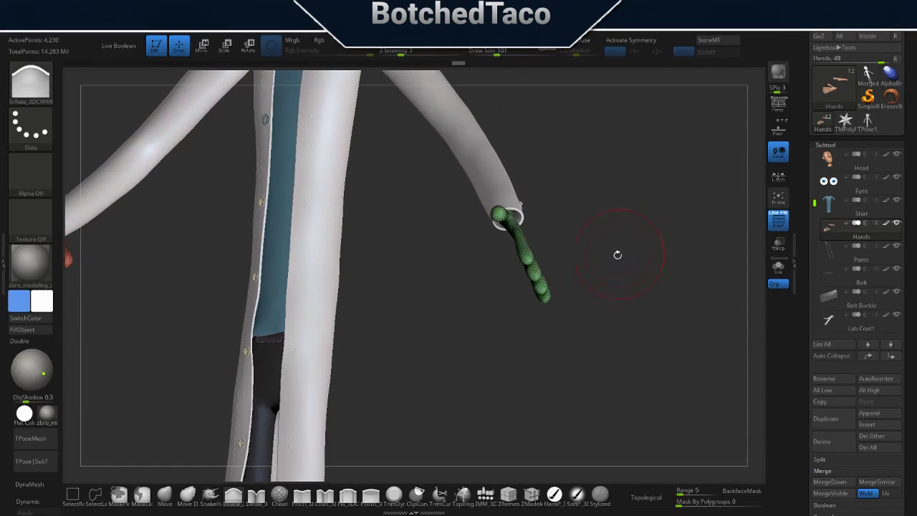
Switch to Transpose and isolate the green hand for posing.
{"action": "key", "text": "w"}
{"action": "left_click_drag", "start_coordinate": [556, 281], "coordinate": [593, 292]}
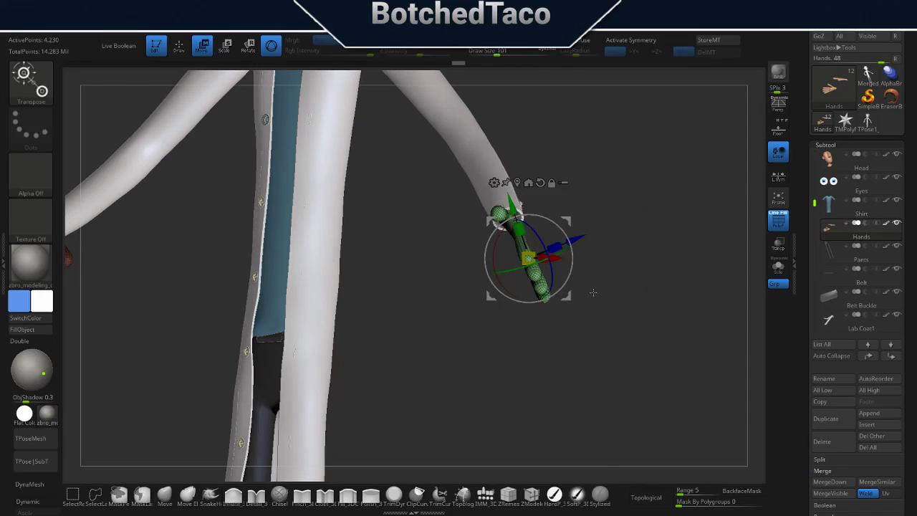
{"action": "left_click_drag", "start_coordinate": [579, 223], "coordinate": [483, 317]}
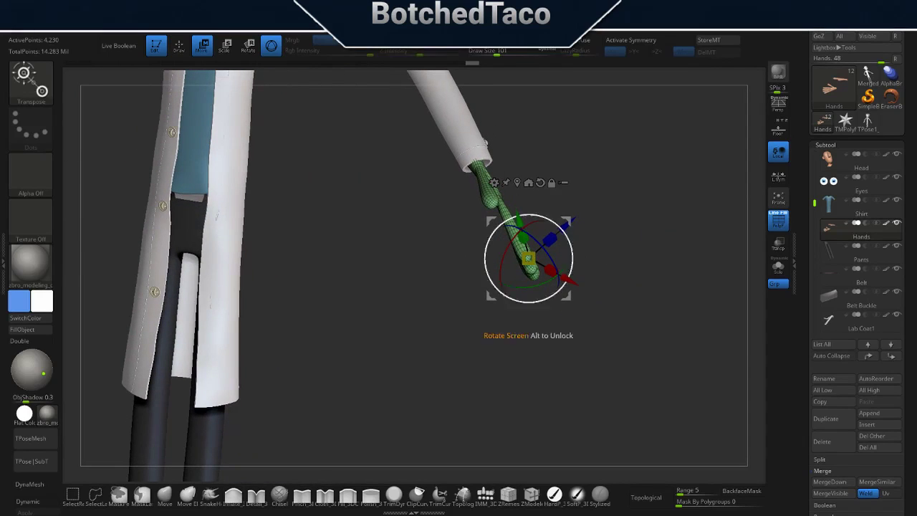
{"action": "left_click_drag", "start_coordinate": [450, 346], "coordinate": [593, 333]}
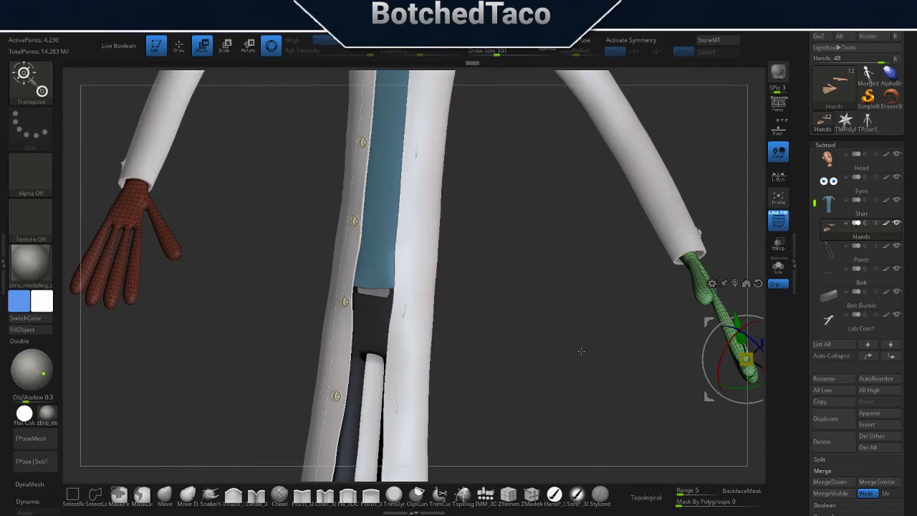
{"action": "left_click", "coordinate": [133, 209], "text": "ctrl"}
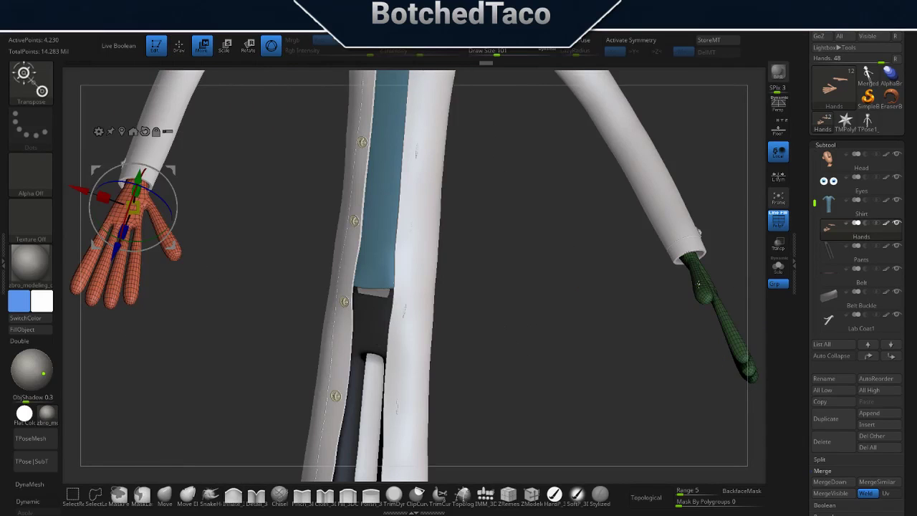
{"action": "left_click", "coordinate": [705, 294], "text": "ctrl"}
{"action": "mouse_move", "coordinate": [637, 356]}
{"action": "left_mouse_down"}
{"action": "mouse_move", "coordinate": [584, 279]}
{"action": "mouse_move", "coordinate": [600, 192]}
{"action": "mouse_move", "coordinate": [617, 273]}
{"action": "left_mouse_up"}
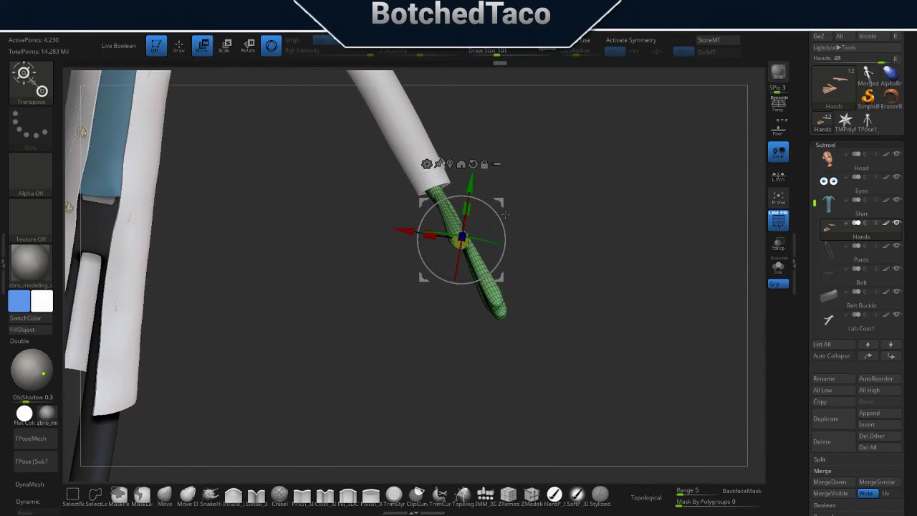
Pivot the gizmo at the wrist and rotate the green hand down out of the sleeve.
{"action": "left_click_drag", "start_coordinate": [462, 238], "coordinate": [433, 190]}
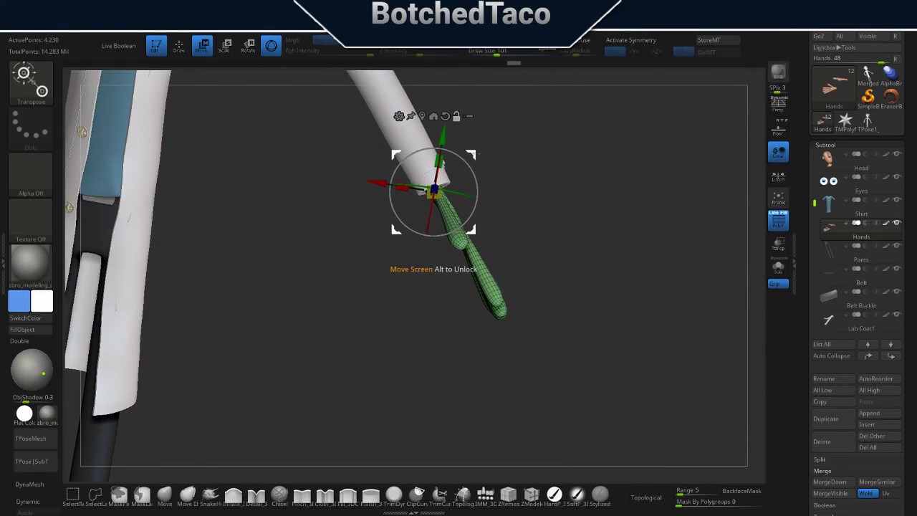
{"action": "mouse_move", "coordinate": [543, 222]}
{"action": "left_mouse_down"}
{"action": "mouse_move", "coordinate": [532, 156]}
{"action": "mouse_move", "coordinate": [501, 165]}
{"action": "left_mouse_up"}
{"action": "left_click", "coordinate": [434, 115]}
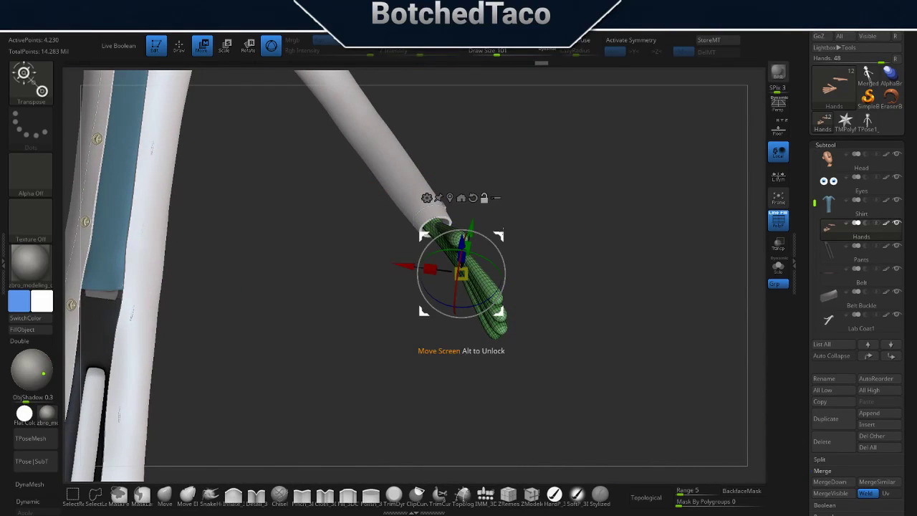
{"action": "mouse_move", "coordinate": [460, 273]}
{"action": "left_mouse_down", "text": "alt"}
{"action": "mouse_move", "coordinate": [435, 226]}
{"action": "mouse_move", "coordinate": [565, 183]}
{"action": "mouse_move", "coordinate": [562, 203]}
{"action": "left_mouse_up", "text": "alt"}
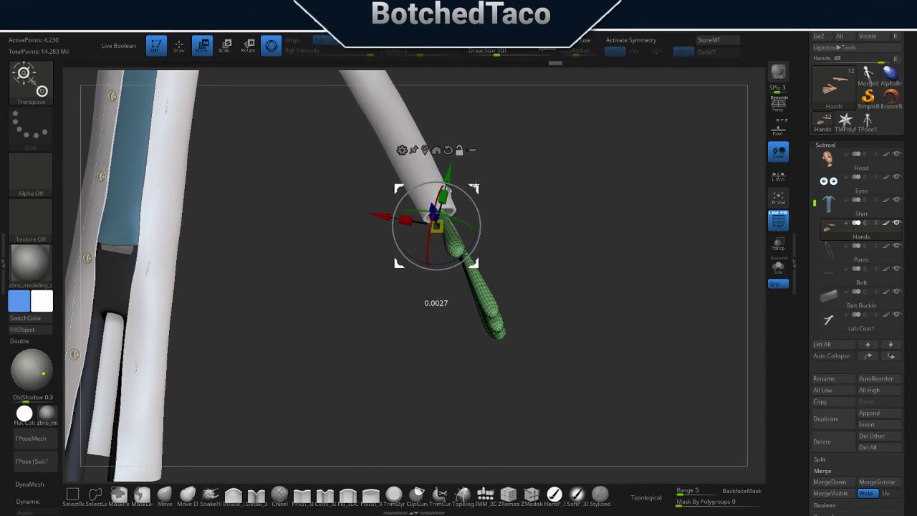
{"action": "mouse_move", "coordinate": [473, 187]}
{"action": "left_mouse_down"}
{"action": "mouse_move", "coordinate": [534, 221]}
{"action": "mouse_move", "coordinate": [485, 211]}
{"action": "mouse_move", "coordinate": [532, 214]}
{"action": "mouse_move", "coordinate": [542, 246]}
{"action": "mouse_move", "coordinate": [480, 76]}
{"action": "mouse_move", "coordinate": [486, 192]}
{"action": "mouse_move", "coordinate": [501, 235]}
{"action": "left_mouse_up"}
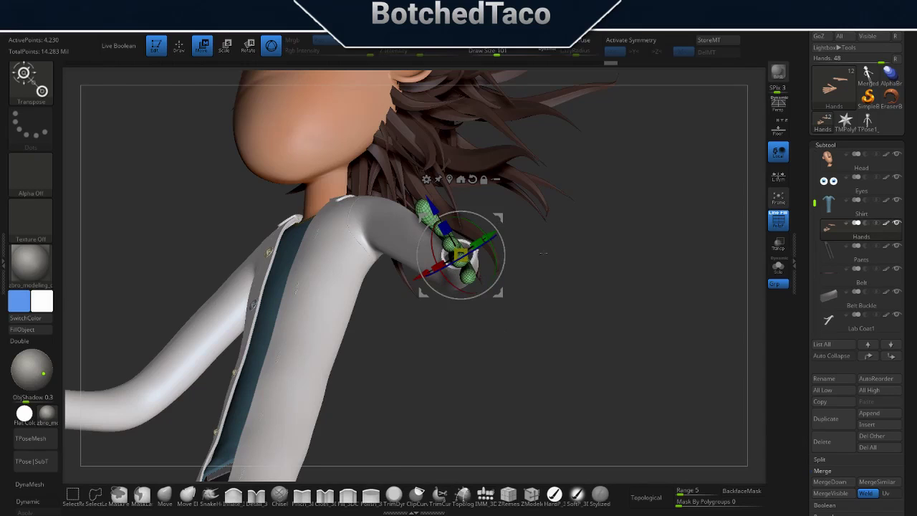
{"action": "key", "text": "f"}
{"action": "mouse_move", "coordinate": [597, 257]}
{"action": "left_mouse_down"}
{"action": "mouse_move", "coordinate": [614, 383]}
{"action": "mouse_move", "coordinate": [625, 361]}
{"action": "left_mouse_up"}
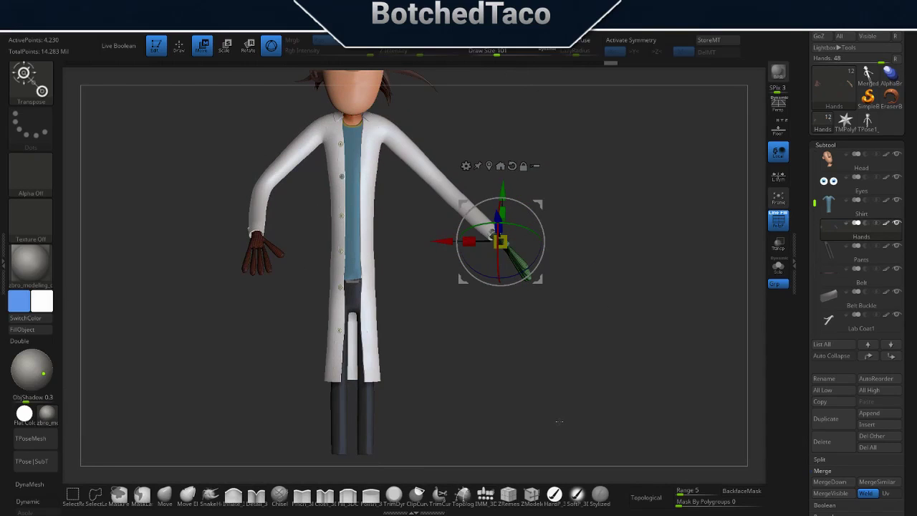
Isolate the red hand and rotate it about 84° at the wrist so it hangs down.
{"action": "left_click_drag", "start_coordinate": [273, 290], "coordinate": [634, 349], "text": "alt"}
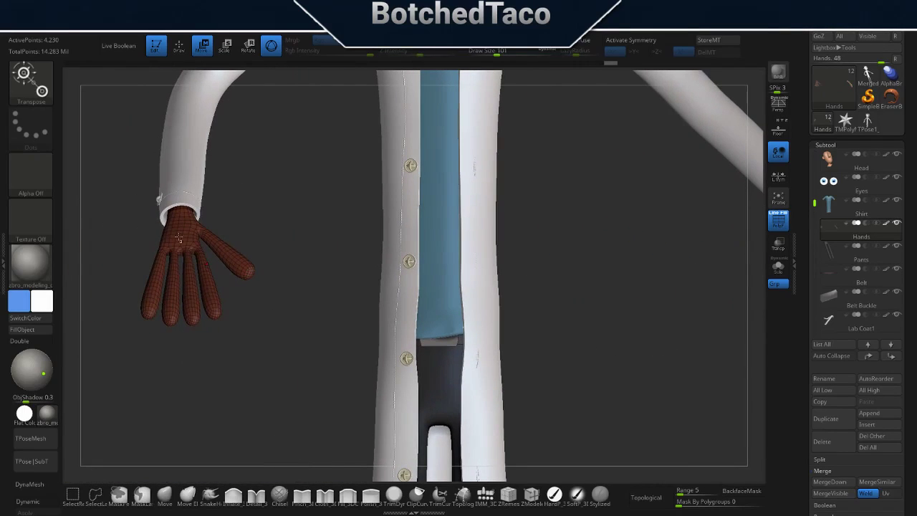
{"action": "left_click", "coordinate": [177, 231]}
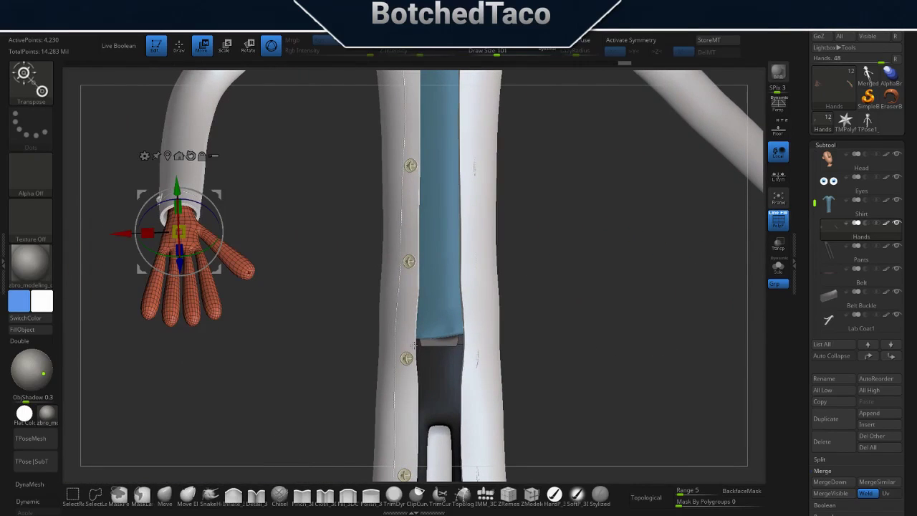
{"action": "left_click_drag", "start_coordinate": [488, 311], "coordinate": [594, 316], "text": "alt"}
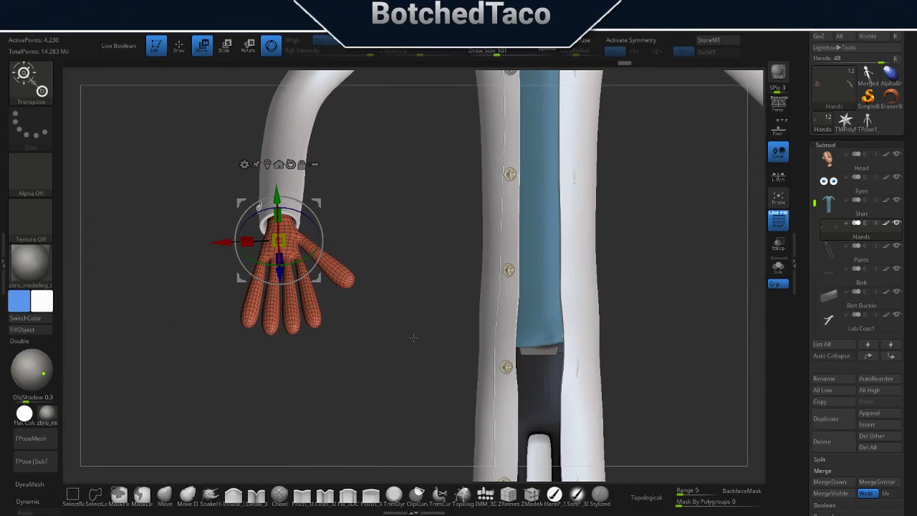
{"action": "left_click_drag", "start_coordinate": [396, 323], "coordinate": [399, 273]}
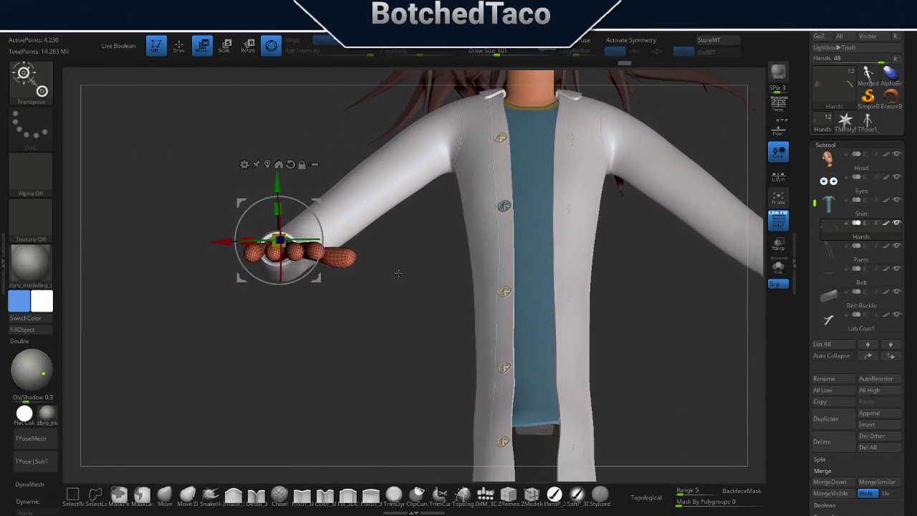
{"action": "left_click_drag", "start_coordinate": [315, 215], "coordinate": [337, 213]}
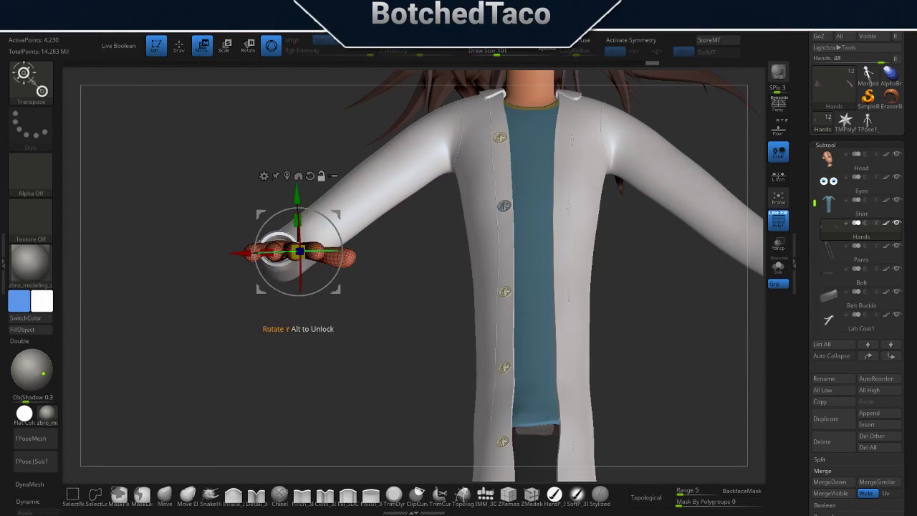
{"action": "left_click_drag", "start_coordinate": [233, 256], "coordinate": [214, 256], "text": "alt"}
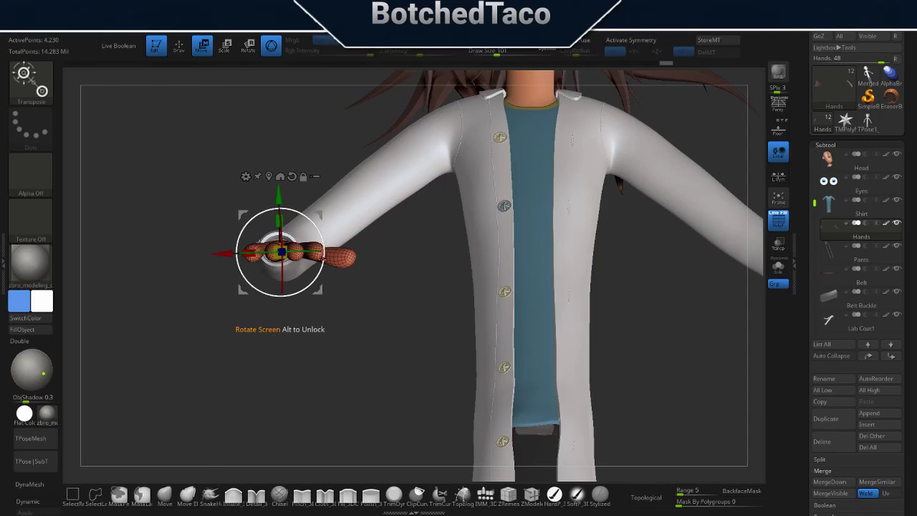
{"action": "left_click_drag", "start_coordinate": [323, 256], "coordinate": [304, 184]}
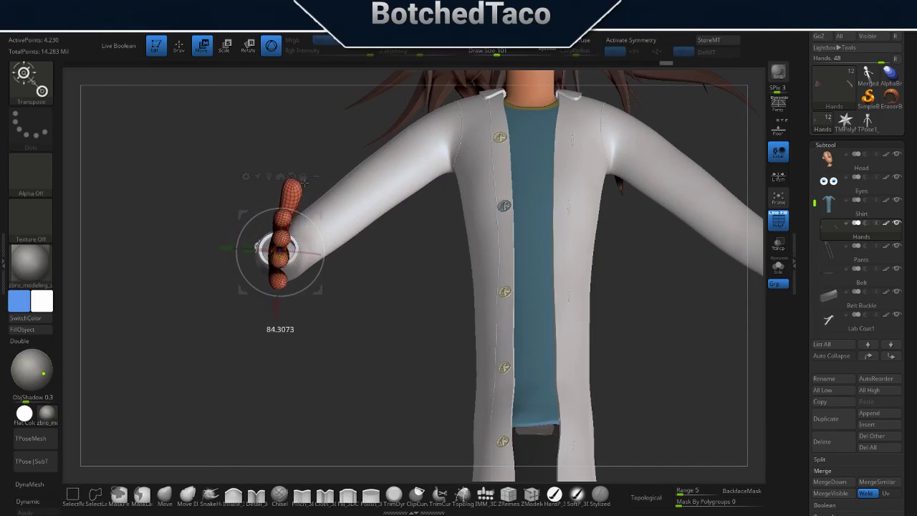
Check both hands from several angles, then clear the mask from the hands.
{"action": "left_click_drag", "start_coordinate": [338, 365], "coordinate": [390, 323]}
{"action": "left_click_drag", "start_coordinate": [573, 287], "coordinate": [430, 273]}
{"action": "mouse_move", "coordinate": [301, 308]}
{"action": "left_mouse_down"}
{"action": "mouse_move", "coordinate": [278, 300]}
{"action": "mouse_move", "coordinate": [278, 308]}
{"action": "mouse_move", "coordinate": [402, 314]}
{"action": "mouse_move", "coordinate": [359, 311]}
{"action": "mouse_move", "coordinate": [522, 363]}
{"action": "left_mouse_up"}
{"action": "mouse_move", "coordinate": [580, 312]}
{"action": "left_mouse_down"}
{"action": "mouse_move", "coordinate": [566, 356]}
{"action": "mouse_move", "coordinate": [573, 336]}
{"action": "left_mouse_up"}
{"action": "key", "text": "f"}
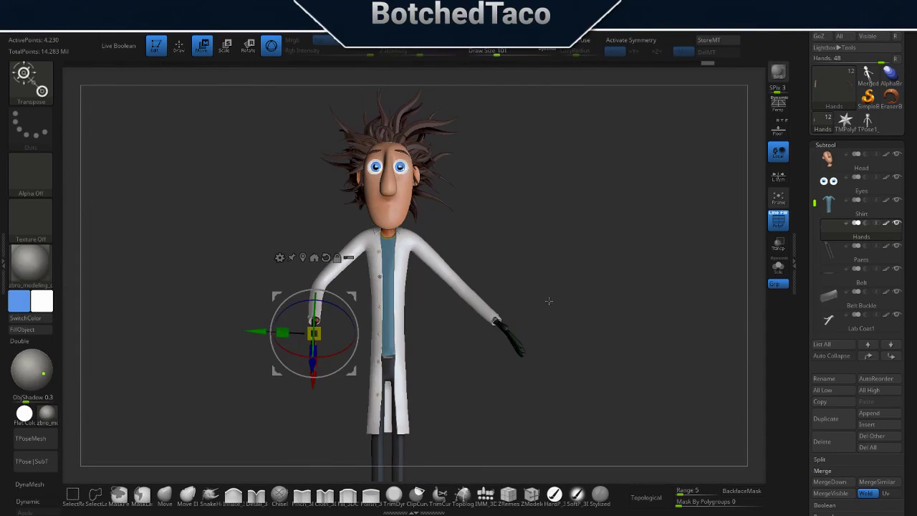
{"action": "mouse_move", "coordinate": [585, 301]}
{"action": "left_mouse_down", "text": "alt"}
{"action": "mouse_move", "coordinate": [652, 216]}
{"action": "mouse_move", "coordinate": [630, 373]}
{"action": "mouse_move", "coordinate": [698, 260]}
{"action": "mouse_move", "coordinate": [568, 331]}
{"action": "left_mouse_up", "text": "alt"}
{"action": "key", "text": "space"}
{"action": "left_click_drag", "start_coordinate": [680, 176], "coordinate": [651, 238], "text": "alt"}
{"action": "key", "text": "space"}
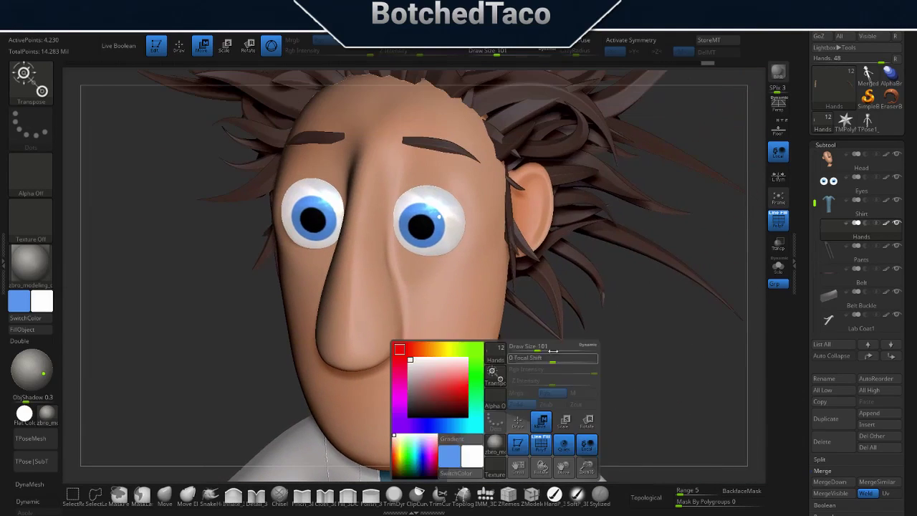
{"action": "key", "text": "f"}
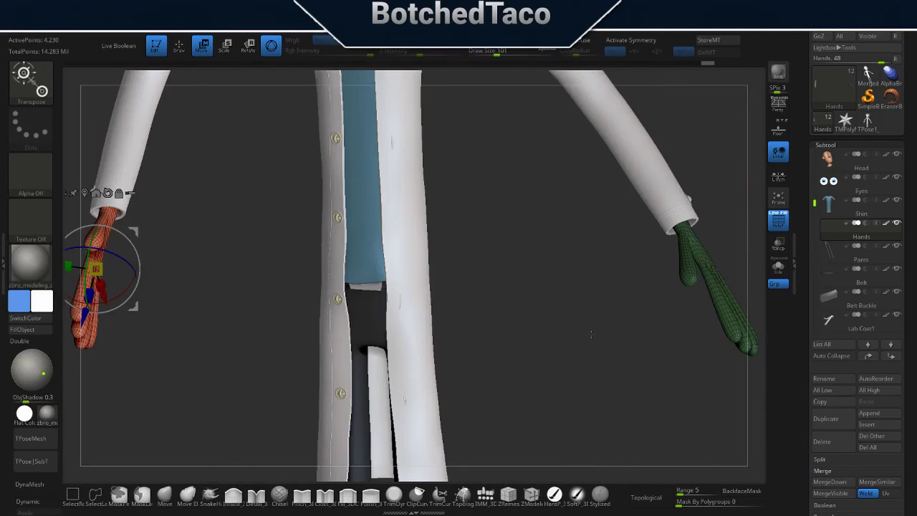
{"action": "left_click", "coordinate": [584, 346], "text": "ctrl"}
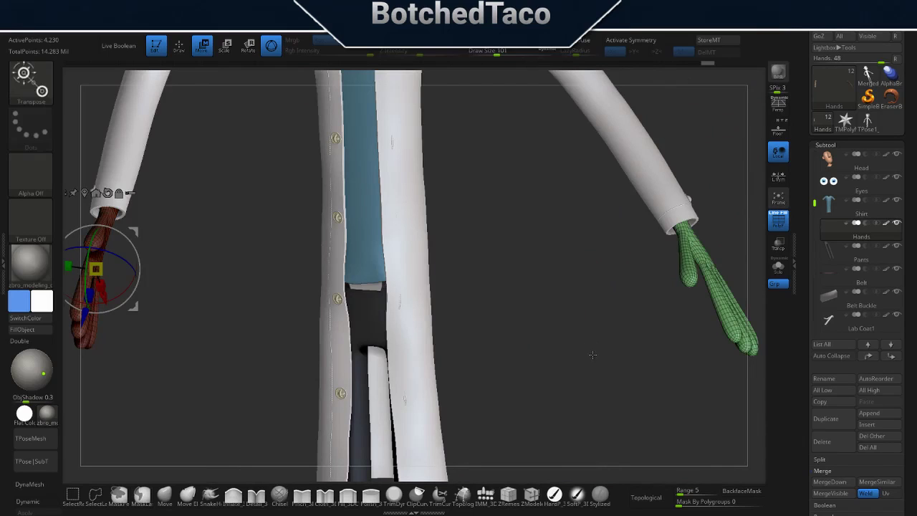
{"action": "left_click_drag", "start_coordinate": [593, 351], "coordinate": [561, 399], "text": "ctrl"}
Raise the hands' subdivision level and turn off the polygroup display, facing the character front.
{"action": "key", "text": "q"}
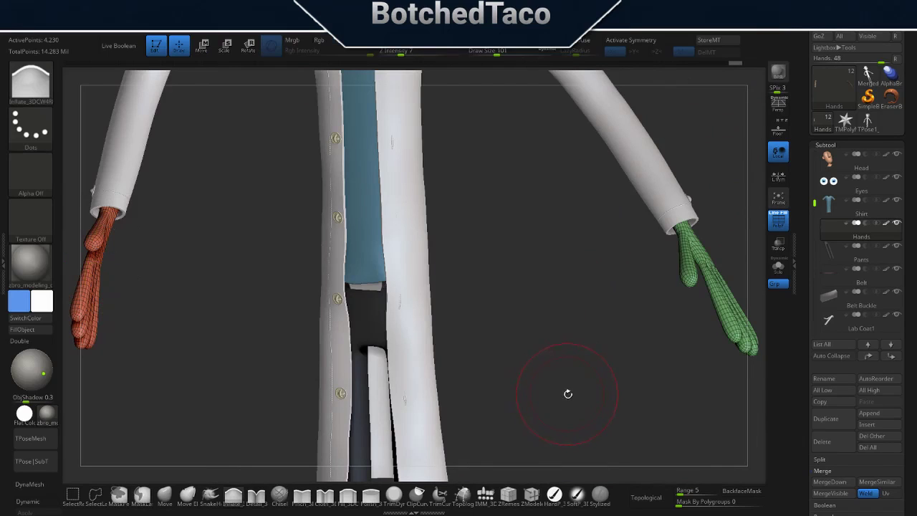
{"action": "left_click", "coordinate": [825, 144]}
{"action": "left_click", "coordinate": [829, 155]}
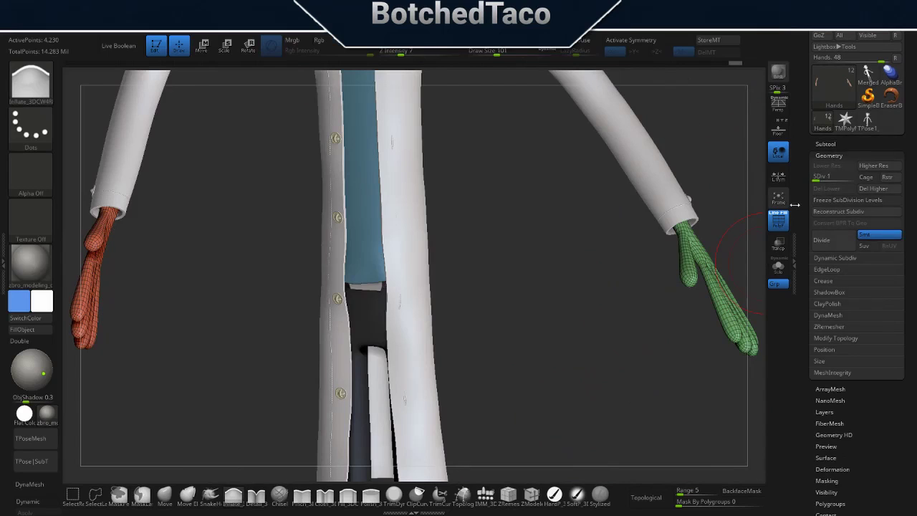
{"action": "left_click_drag", "start_coordinate": [817, 179], "coordinate": [844, 182]}
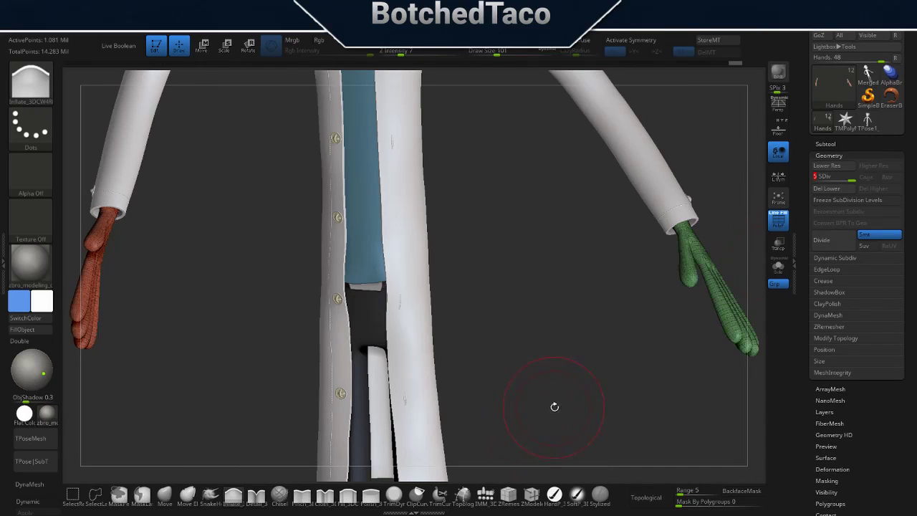
{"action": "key", "text": "shift+f"}
{"action": "key", "text": "f"}
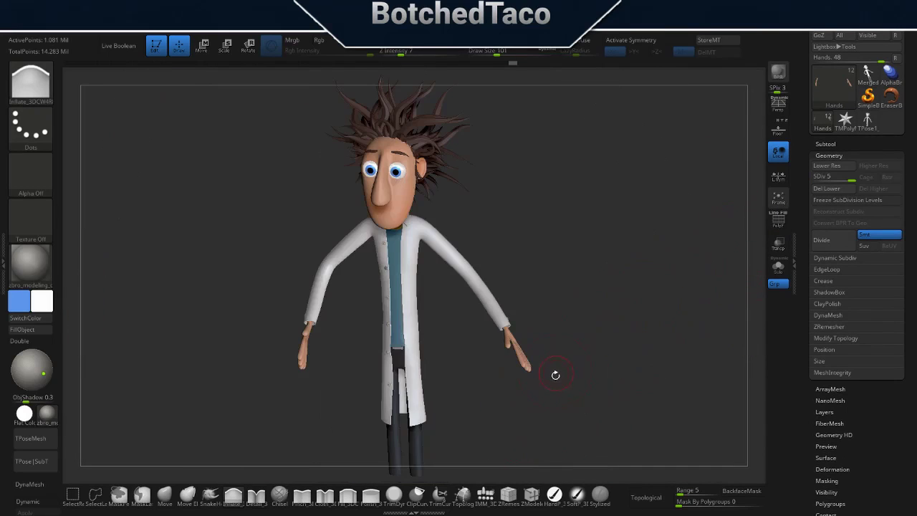
{"action": "mouse_move", "coordinate": [581, 355]}
{"action": "left_mouse_down"}
{"action": "mouse_move", "coordinate": [611, 330]}
{"action": "mouse_move", "coordinate": [589, 344]}
{"action": "left_mouse_up"}
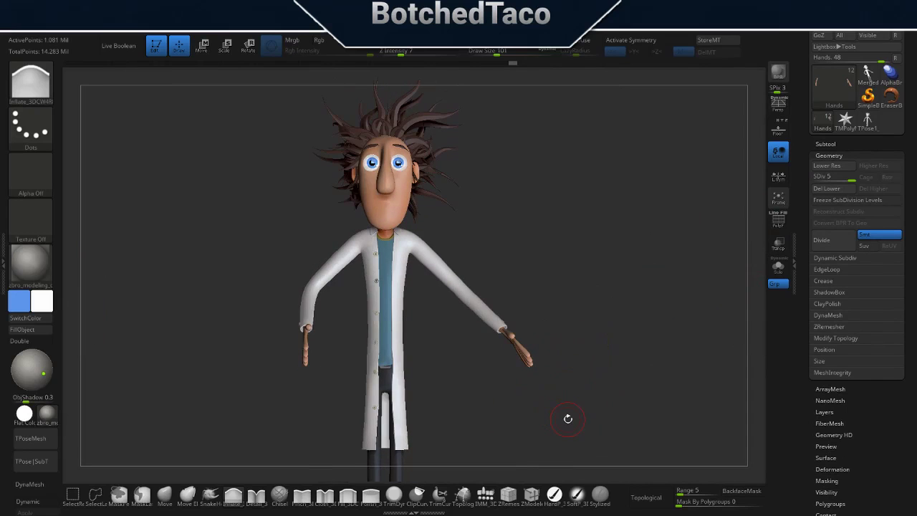
{"action": "left_click_drag", "start_coordinate": [566, 377], "coordinate": [557, 379]}
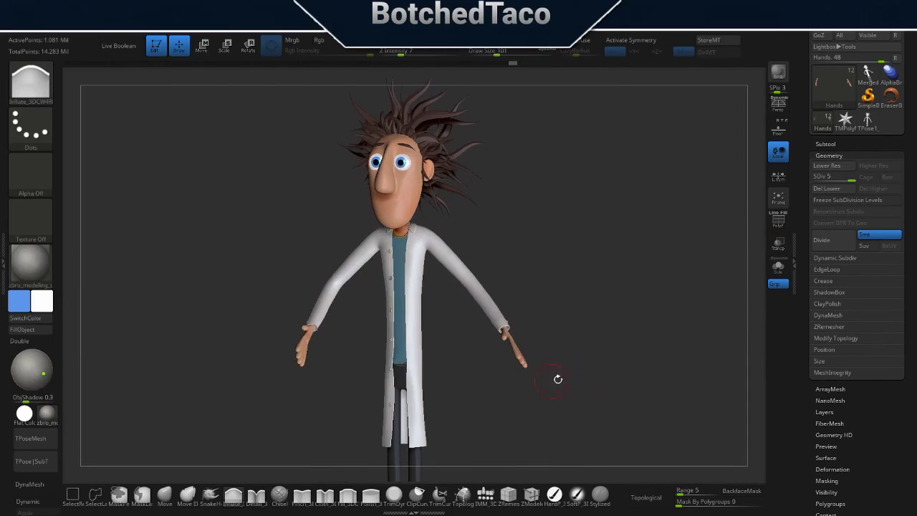
{"action": "left_click_drag", "start_coordinate": [594, 349], "coordinate": [604, 337]}
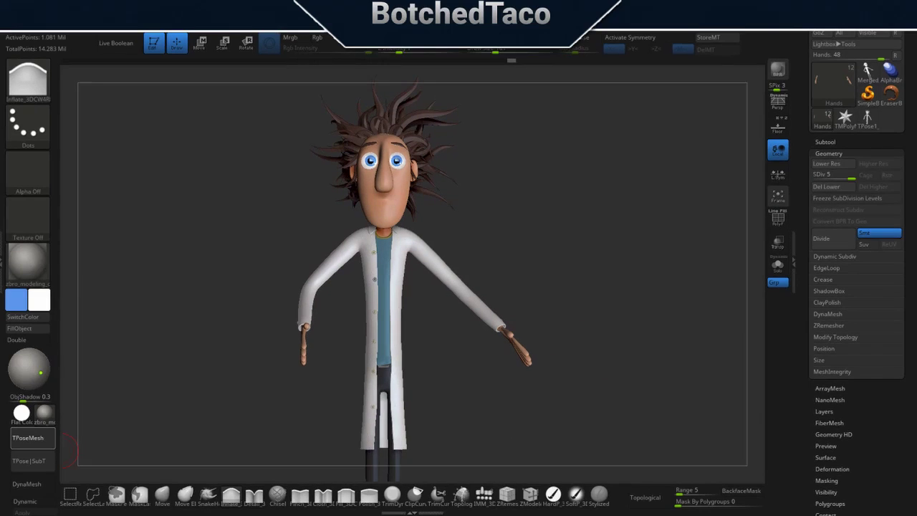
Step through the subtools and generate the combined TPoseMesh posing mesh.
{"action": "key", "text": "Down"}
{"action": "key", "text": "Down"}
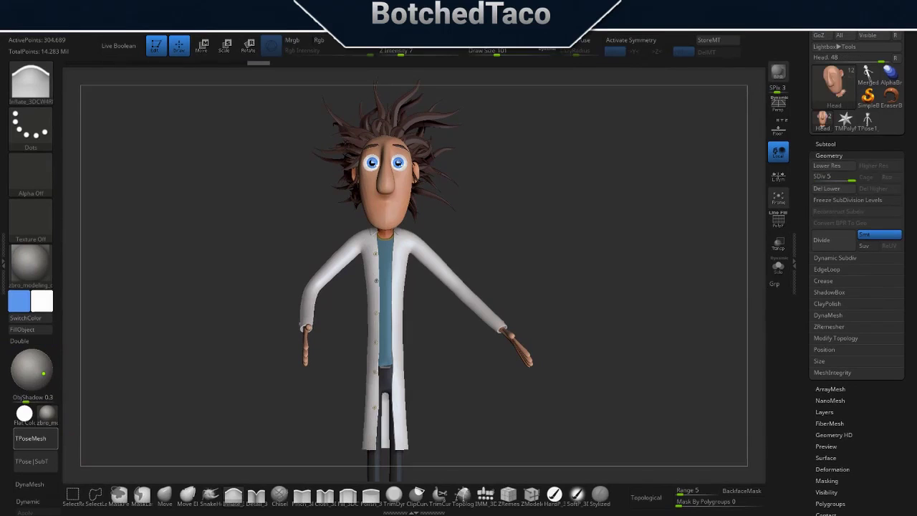
{"action": "key", "text": "Down"}
{"action": "key", "text": "Down"}
{"action": "key", "text": "Down"}
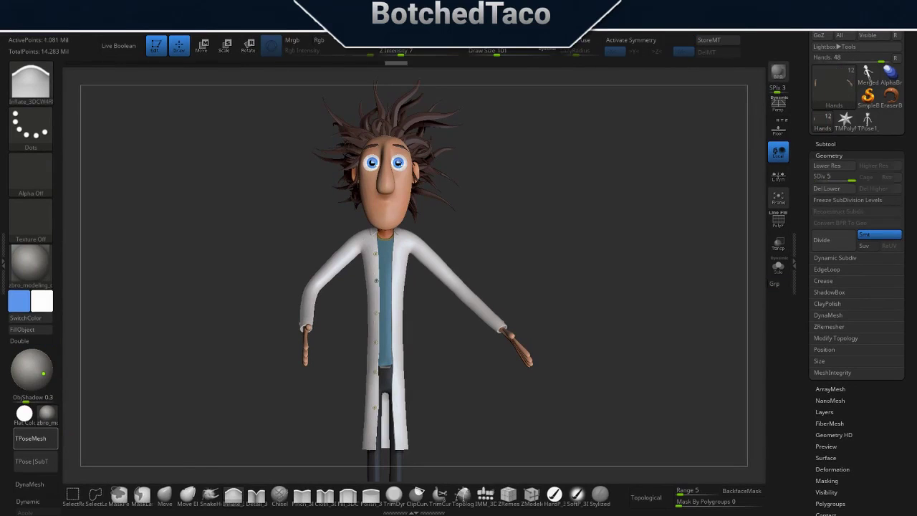
{"action": "key", "text": "Down"}
{"action": "key", "text": "Down"}
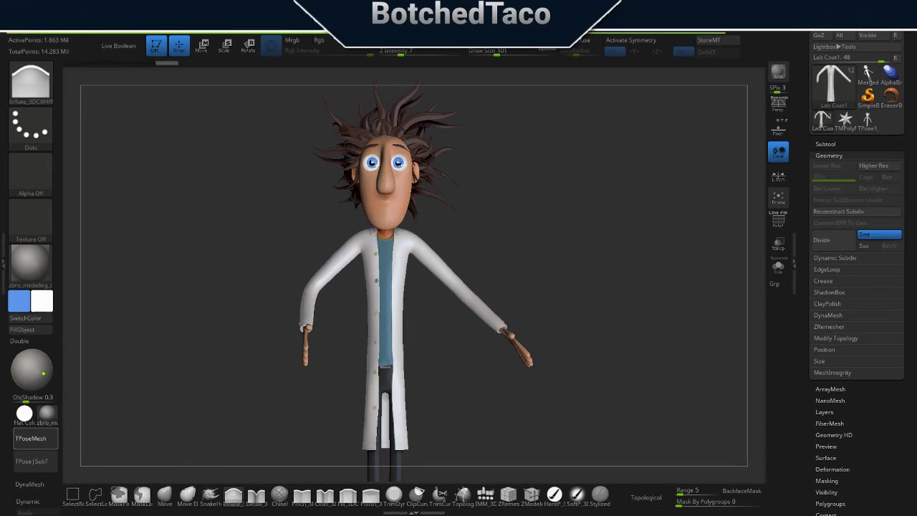
{"action": "key", "text": "Down"}
{"action": "key", "text": "Down"}
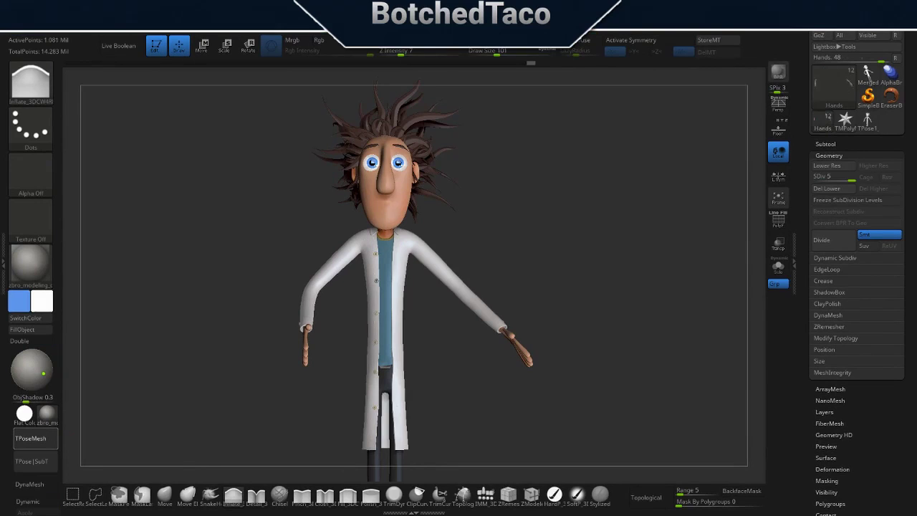
{"action": "key", "text": "Down"}
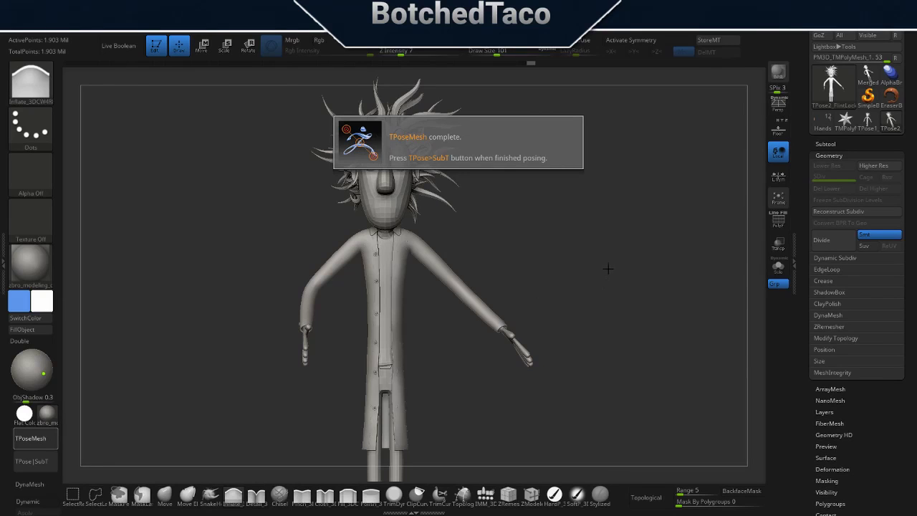
Lasso-mask the shoulder and right-side arm, then invert so only that arm stays free.
{"action": "mouse_move", "coordinate": [616, 253]}
{"action": "left_mouse_down"}
{"action": "mouse_move", "coordinate": [528, 316]}
{"action": "mouse_move", "coordinate": [592, 212]}
{"action": "mouse_move", "coordinate": [542, 311]}
{"action": "mouse_move", "coordinate": [624, 246]}
{"action": "mouse_move", "coordinate": [630, 252]}
{"action": "mouse_move", "coordinate": [619, 260]}
{"action": "mouse_move", "coordinate": [645, 251]}
{"action": "left_mouse_up"}
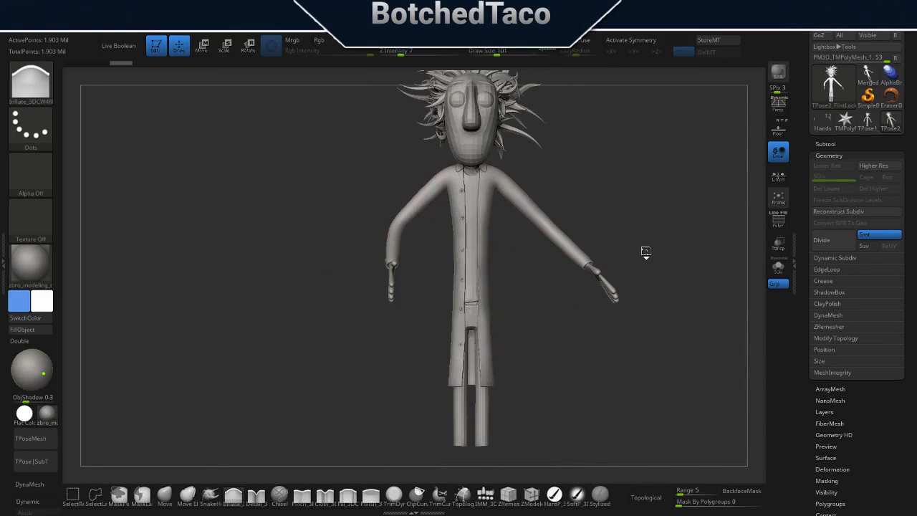
{"action": "mouse_move", "coordinate": [552, 262]}
{"action": "right_mouse_down", "text": "ctrl"}
{"action": "mouse_move", "coordinate": [574, 282]}
{"action": "mouse_move", "coordinate": [559, 254]}
{"action": "mouse_move", "coordinate": [464, 355]}
{"action": "right_mouse_up", "text": "ctrl"}
{"action": "left_click_drag", "start_coordinate": [465, 355], "coordinate": [610, 272]}
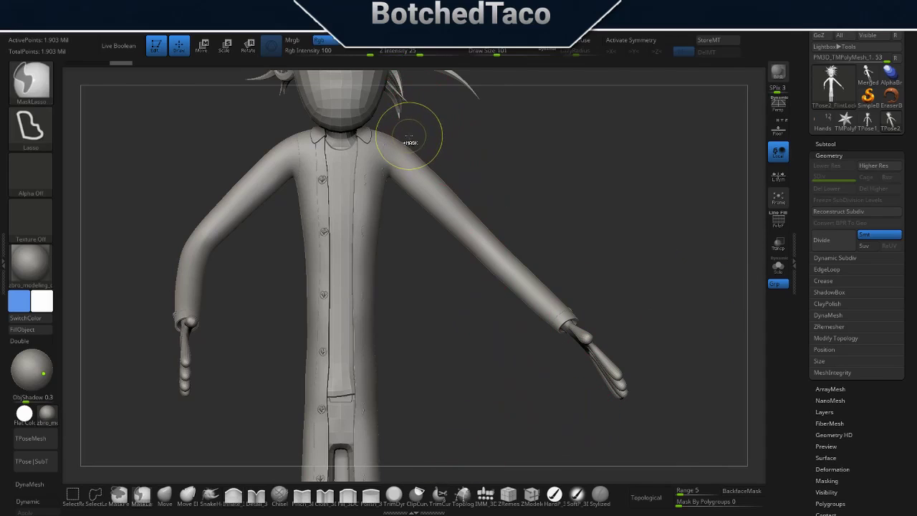
{"action": "mouse_move", "coordinate": [398, 138]}
{"action": "left_mouse_down", "text": "ctrl"}
{"action": "mouse_move", "coordinate": [435, 304]}
{"action": "mouse_move", "coordinate": [571, 186]}
{"action": "mouse_move", "coordinate": [416, 138]}
{"action": "left_mouse_up", "text": "ctrl"}
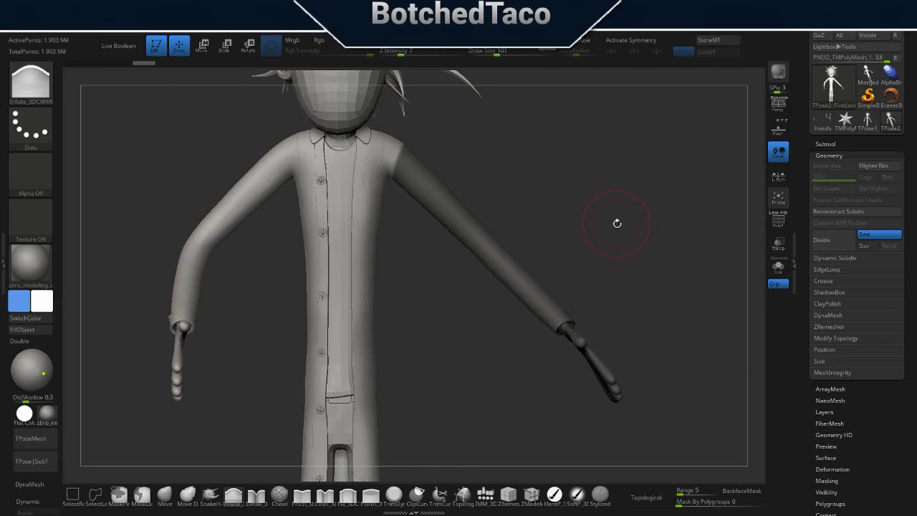
{"action": "left_click", "coordinate": [615, 220], "text": "ctrl"}
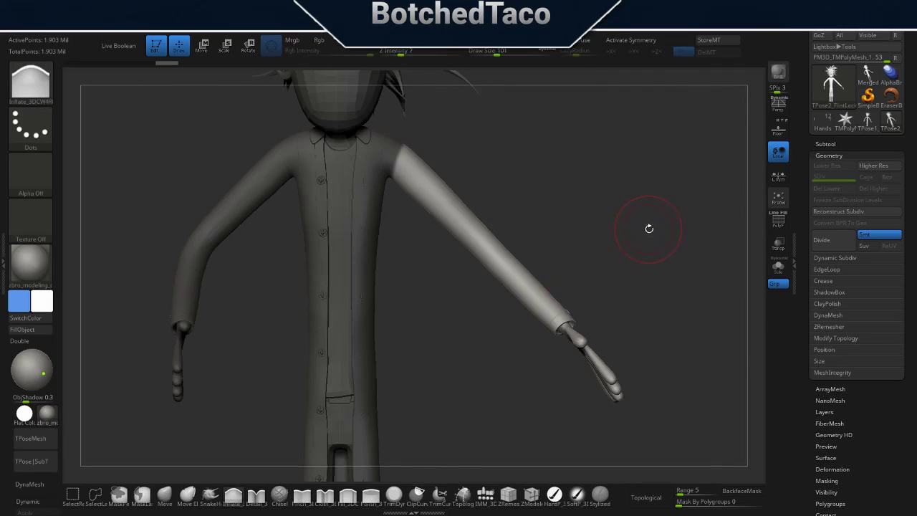
{"action": "key", "text": "space"}
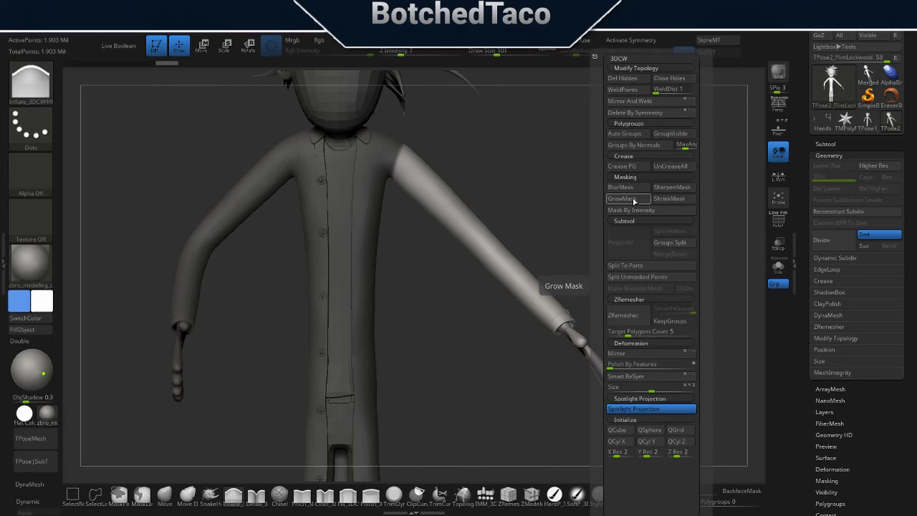
{"action": "left_click", "coordinate": [664, 202]}
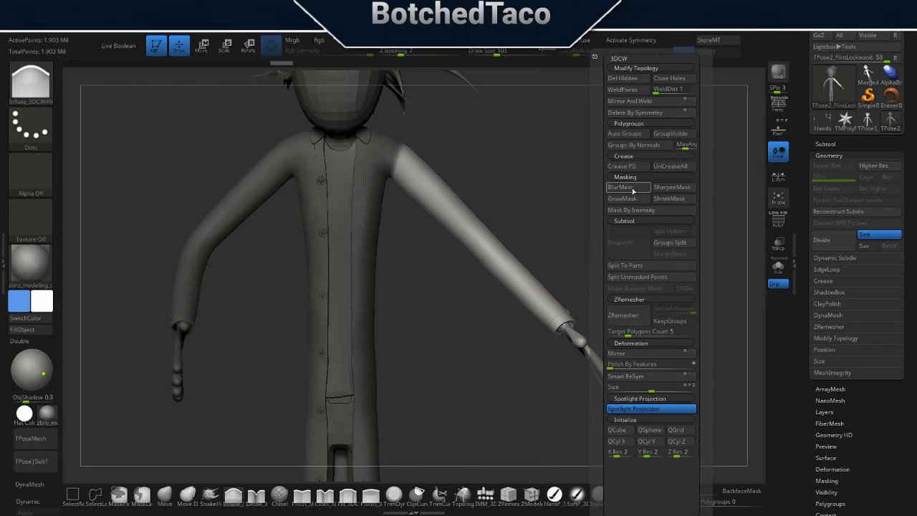
{"action": "key", "text": "w"}
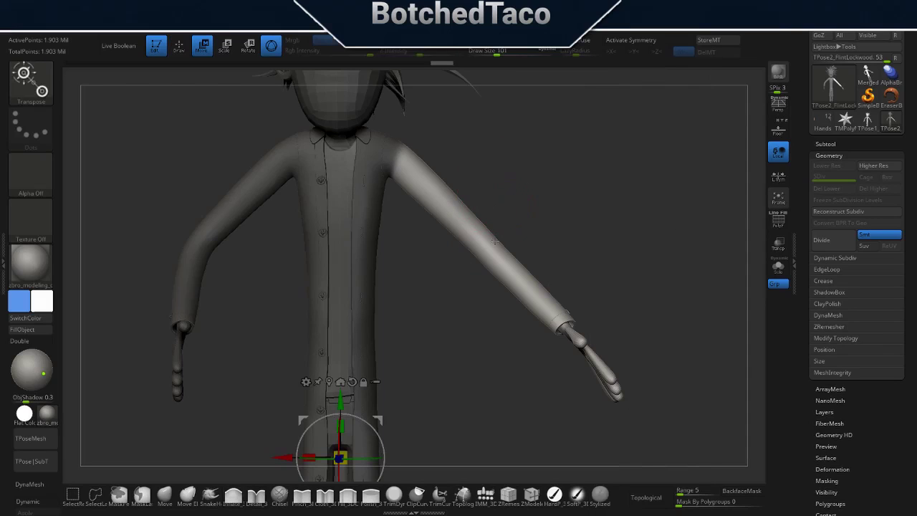
{"action": "left_click", "coordinate": [445, 260], "text": "alt"}
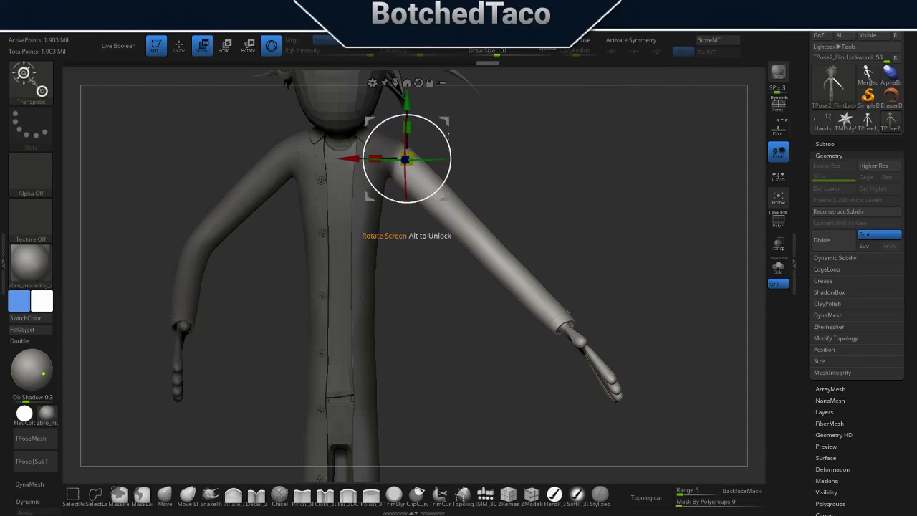
{"action": "mouse_move", "coordinate": [484, 217]}
{"action": "left_mouse_down"}
{"action": "mouse_move", "coordinate": [450, 137]}
{"action": "mouse_move", "coordinate": [455, 149]}
{"action": "left_mouse_up"}
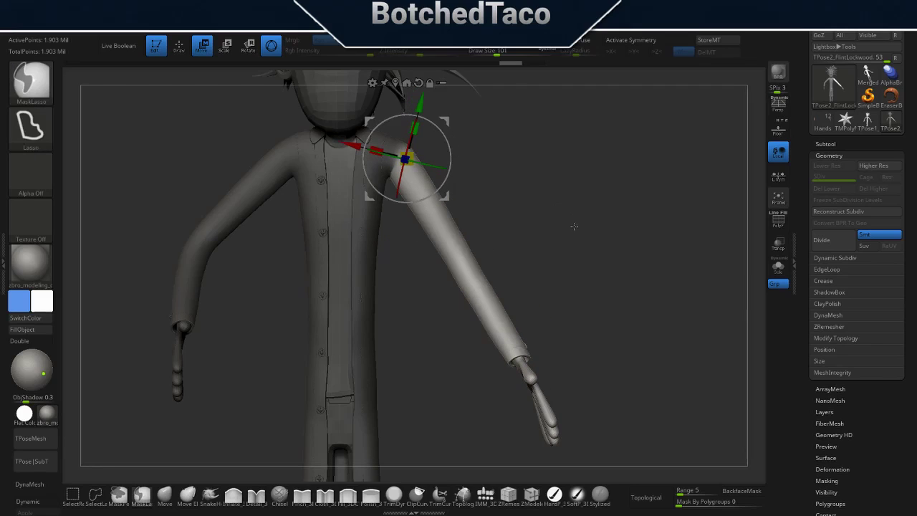
{"action": "key", "text": "ctrl+z"}
Clear the existing mask from the whole posing mesh.
{"action": "key", "text": "q"}
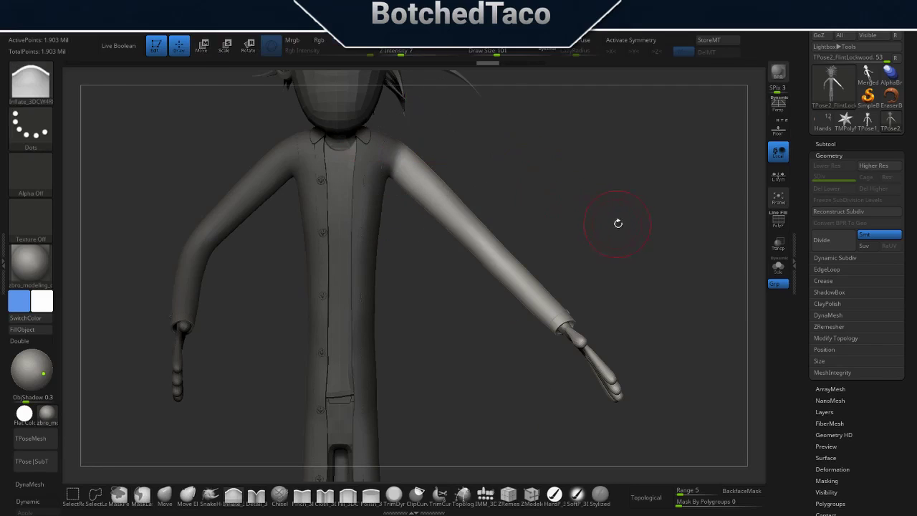
{"action": "key", "text": "space"}
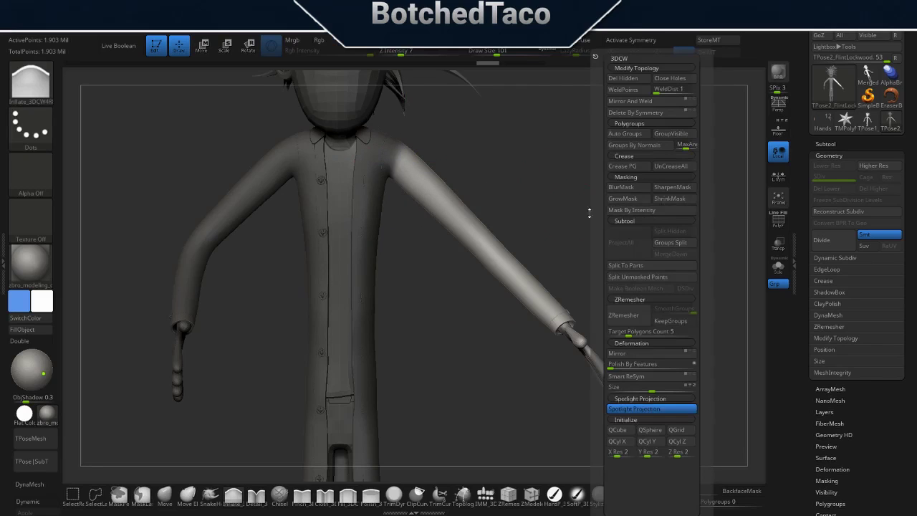
{"action": "key", "text": "ctrl"}
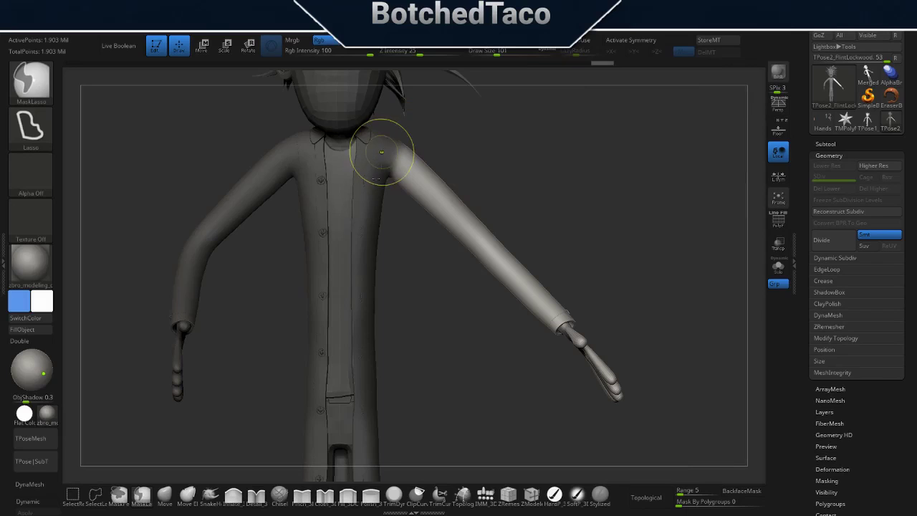
{"action": "left_click", "coordinate": [382, 152], "text": "ctrl"}
{"action": "left_click", "coordinate": [697, 231], "text": "ctrl"}
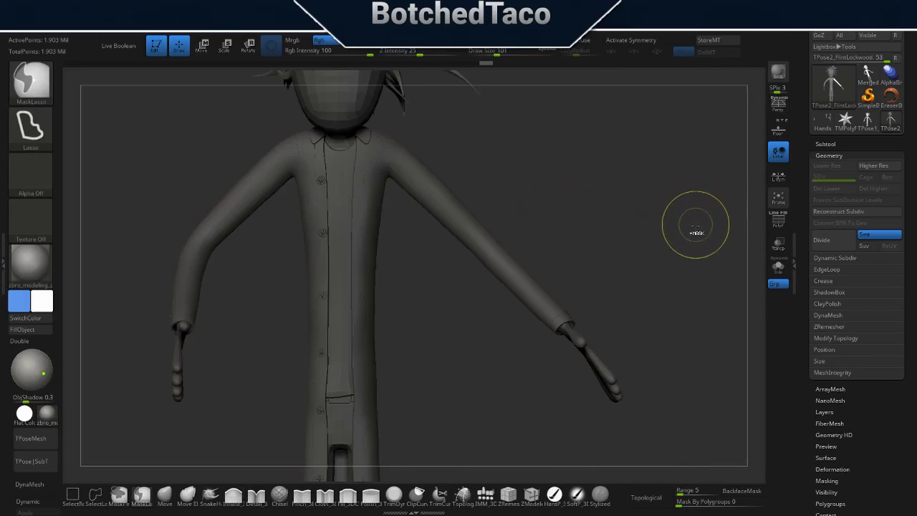
{"action": "left_click", "coordinate": [692, 226], "text": "ctrl"}
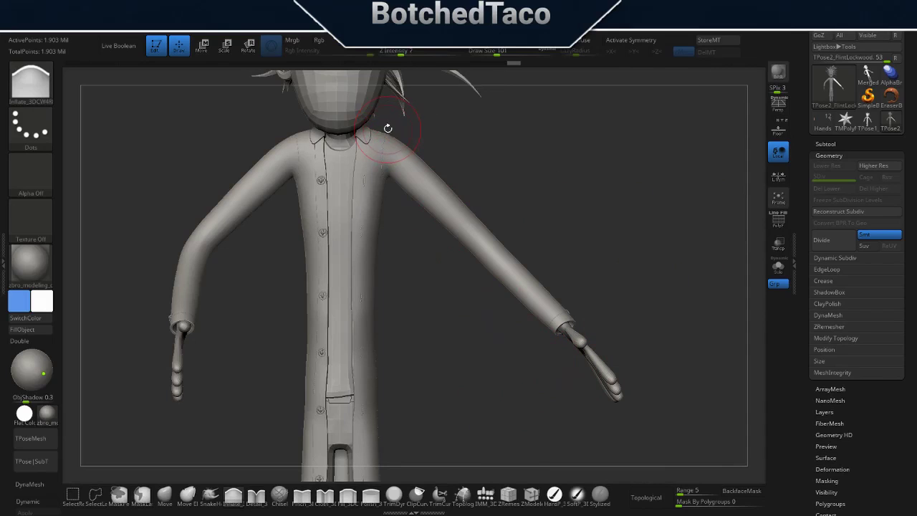
Lasso-mask the shoulder and arm, invert it, and test a Transpose rotation before undoing it.
{"action": "key", "text": "ctrl"}
{"action": "left_click_drag", "start_coordinate": [385, 194], "coordinate": [713, 320], "text": "ctrl"}
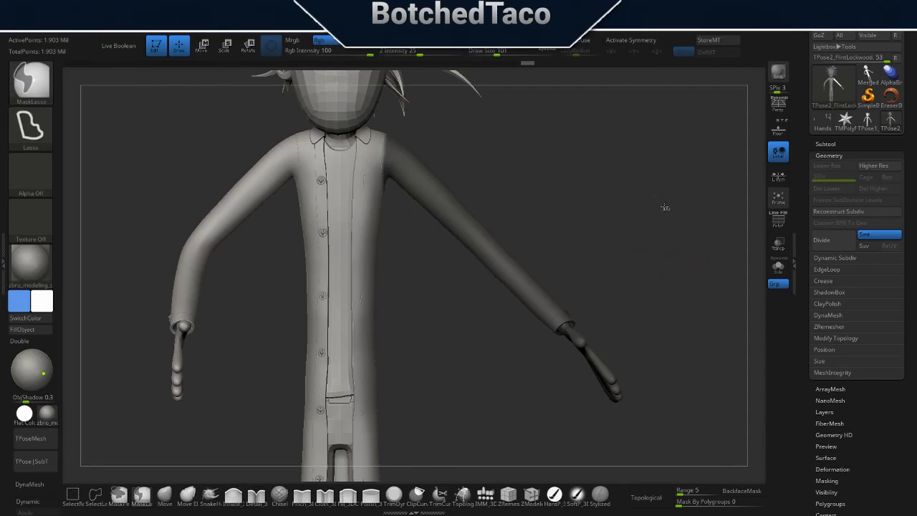
{"action": "key", "text": "ctrl+i"}
{"action": "key", "text": "w"}
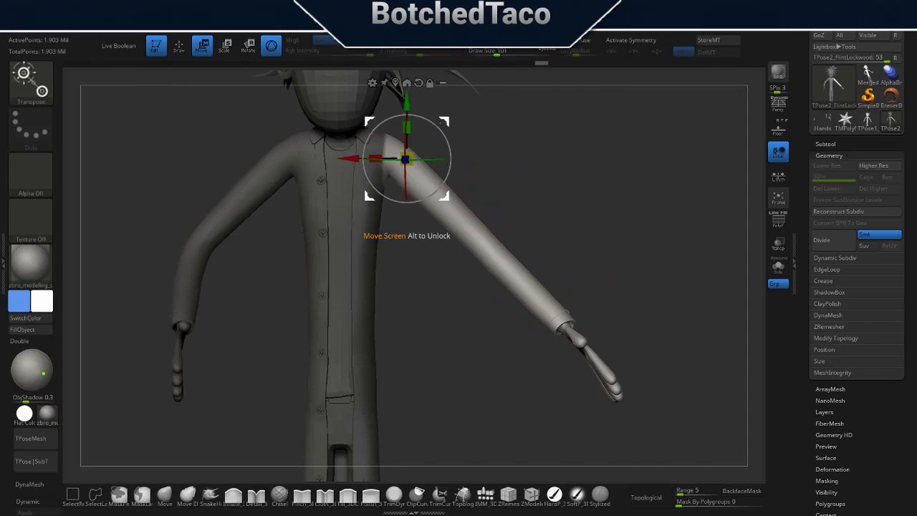
{"action": "mouse_move", "coordinate": [404, 157]}
{"action": "left_mouse_down", "text": "alt"}
{"action": "mouse_move", "coordinate": [391, 155]}
{"action": "mouse_move", "coordinate": [468, 165]}
{"action": "left_mouse_up", "text": "alt"}
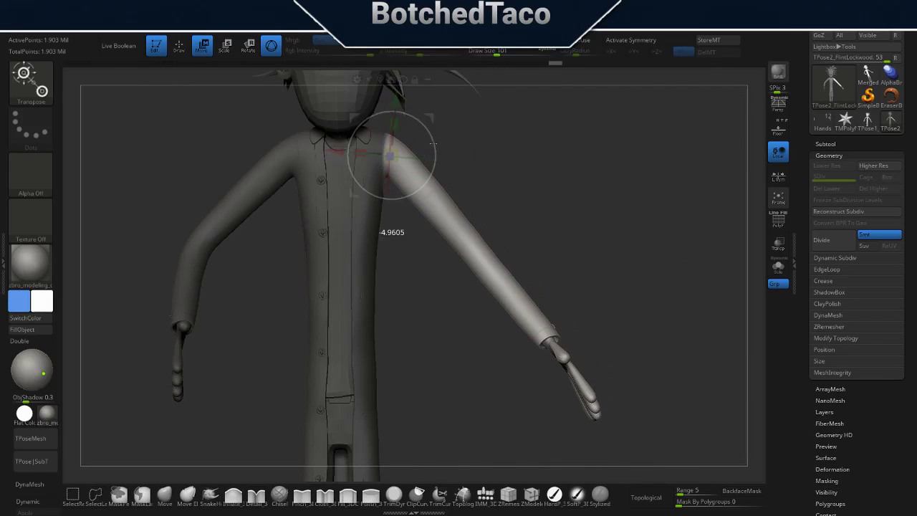
{"action": "key", "text": "ctrl+z"}
{"action": "key", "text": "q"}
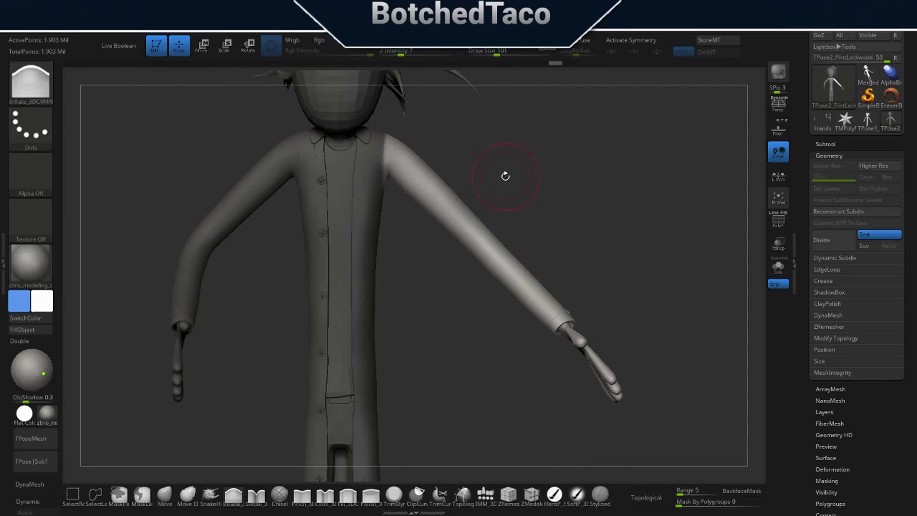
Re-mask the raised arm freehand from shoulder through the hand, then frame the torso and arms.
{"action": "left_click_drag", "start_coordinate": [505, 148], "coordinate": [489, 179], "text": "ctrl"}
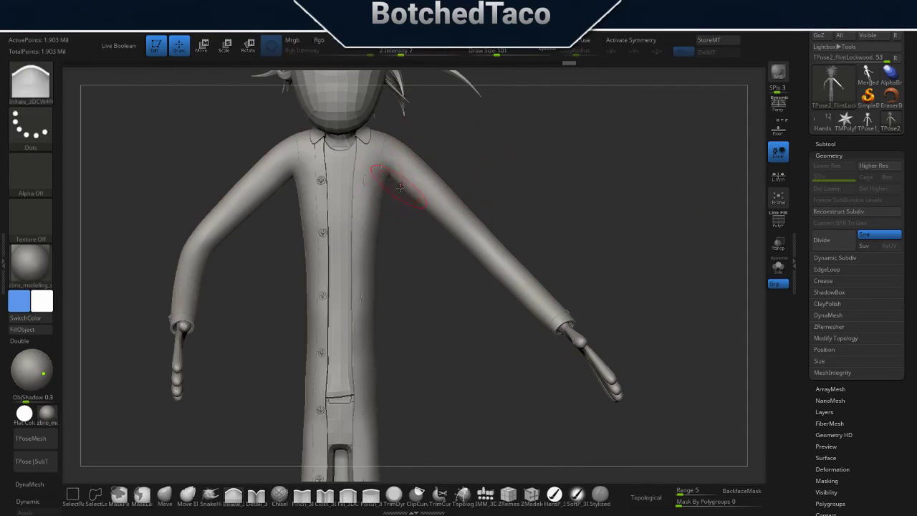
{"action": "mouse_move", "coordinate": [389, 184]}
{"action": "right_mouse_down", "text": "ctrl"}
{"action": "mouse_move", "coordinate": [451, 213]}
{"action": "mouse_move", "coordinate": [538, 156]}
{"action": "right_mouse_up", "text": "ctrl"}
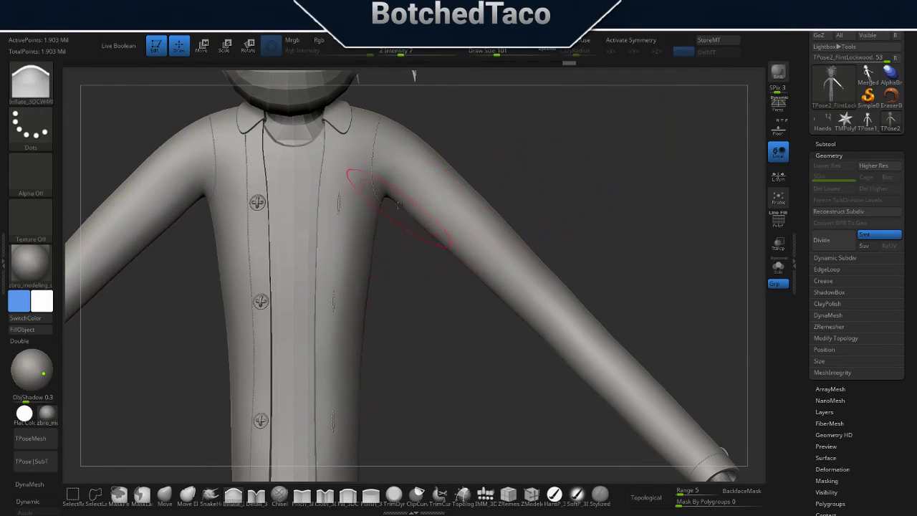
{"action": "key", "text": "ctrl"}
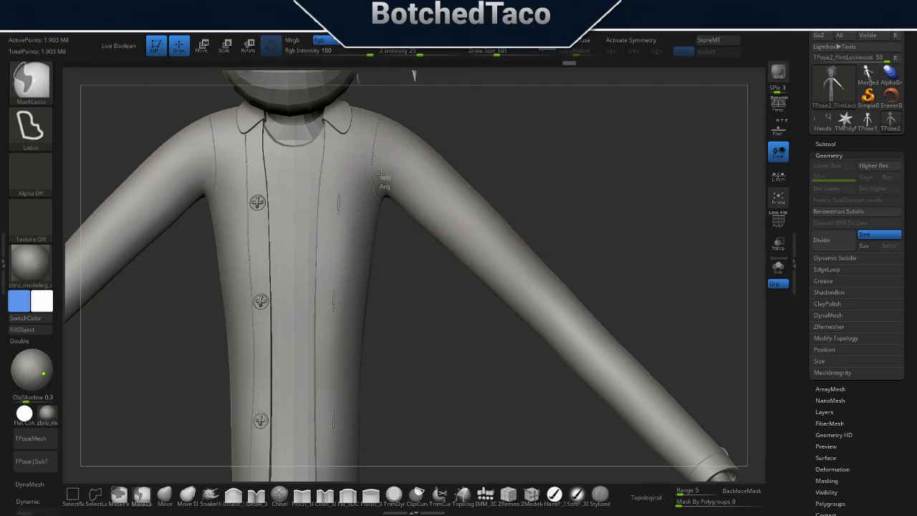
{"action": "mouse_move", "coordinate": [382, 176]}
{"action": "left_mouse_down", "text": "ctrl"}
{"action": "mouse_move", "coordinate": [681, 278]}
{"action": "mouse_move", "coordinate": [590, 437]}
{"action": "left_mouse_up", "text": "ctrl"}
{"action": "key", "text": "space"}
{"action": "right_click_drag", "start_coordinate": [661, 332], "coordinate": [496, 117]}
{"action": "right_click_drag", "start_coordinate": [695, 302], "coordinate": [606, 190]}
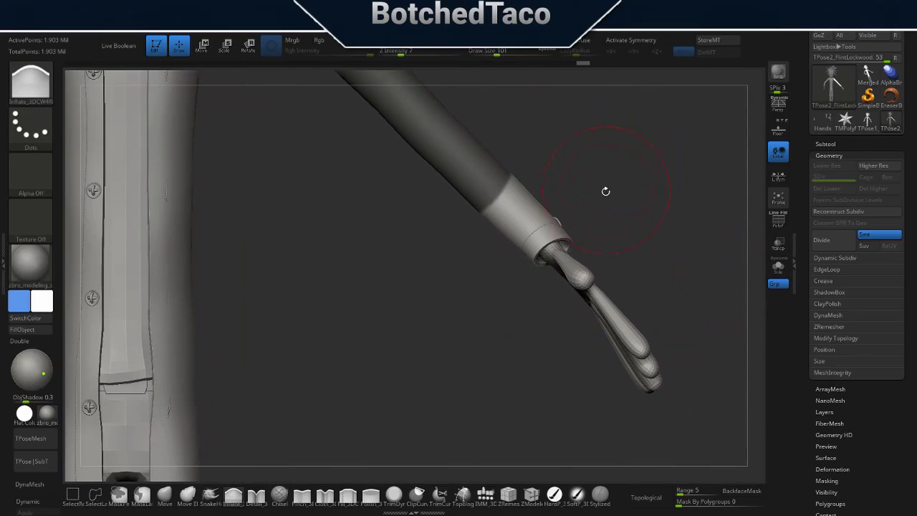
{"action": "mouse_move", "coordinate": [584, 133]}
{"action": "left_mouse_down", "text": "ctrl"}
{"action": "mouse_move", "coordinate": [450, 130]}
{"action": "mouse_move", "coordinate": [635, 374]}
{"action": "left_mouse_up", "text": "ctrl"}
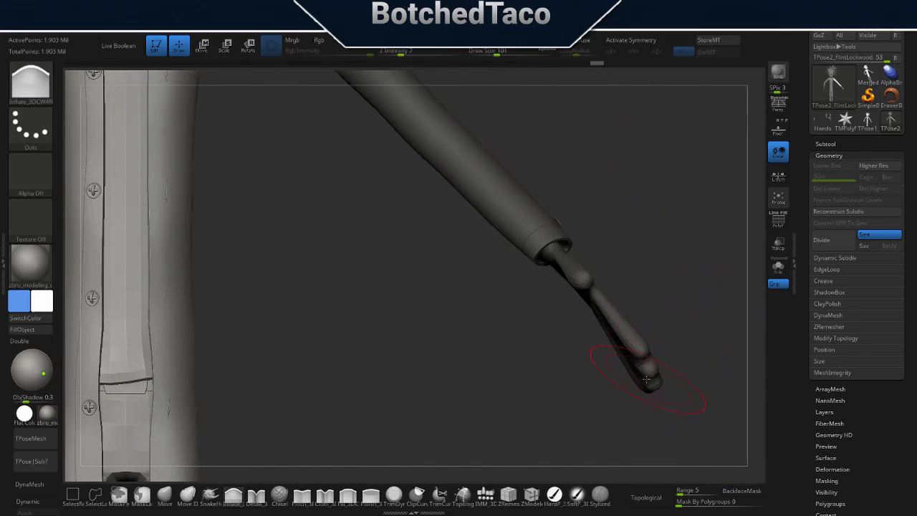
{"action": "key", "text": "f"}
{"action": "mouse_move", "coordinate": [530, 241]}
{"action": "right_mouse_down"}
{"action": "mouse_move", "coordinate": [497, 248]}
{"action": "mouse_move", "coordinate": [611, 250]}
{"action": "mouse_move", "coordinate": [620, 207]}
{"action": "mouse_move", "coordinate": [599, 215]}
{"action": "mouse_move", "coordinate": [594, 258]}
{"action": "right_mouse_up"}
Set the gizmo at the shoulder, invert and blur the mask, and swing the arm down about 53°.
{"action": "key", "text": "w"}
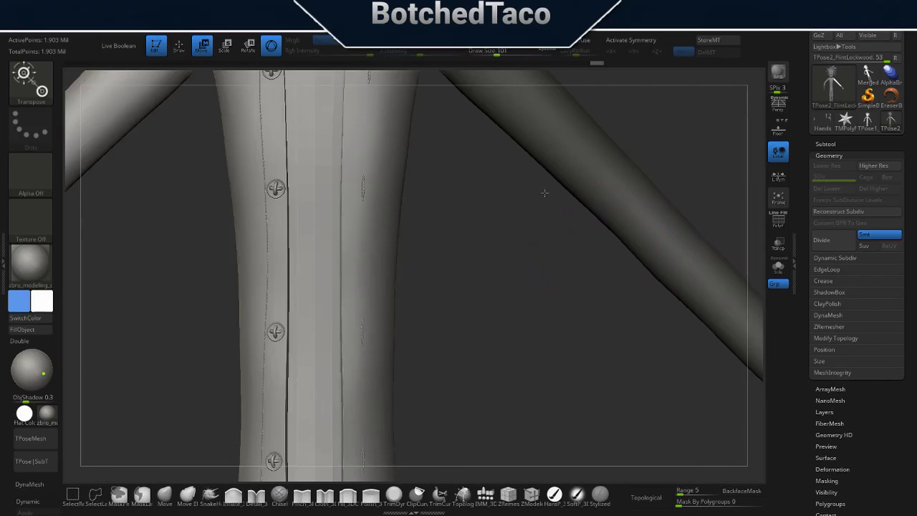
{"action": "right_click_drag", "start_coordinate": [544, 192], "coordinate": [526, 435], "text": "ctrl"}
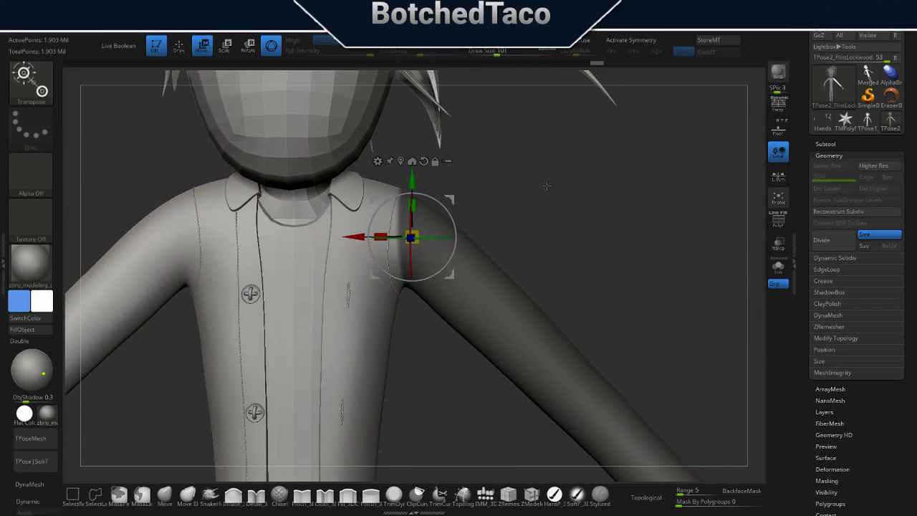
{"action": "key", "text": "ctrl"}
{"action": "left_click", "coordinate": [620, 241], "text": "ctrl"}
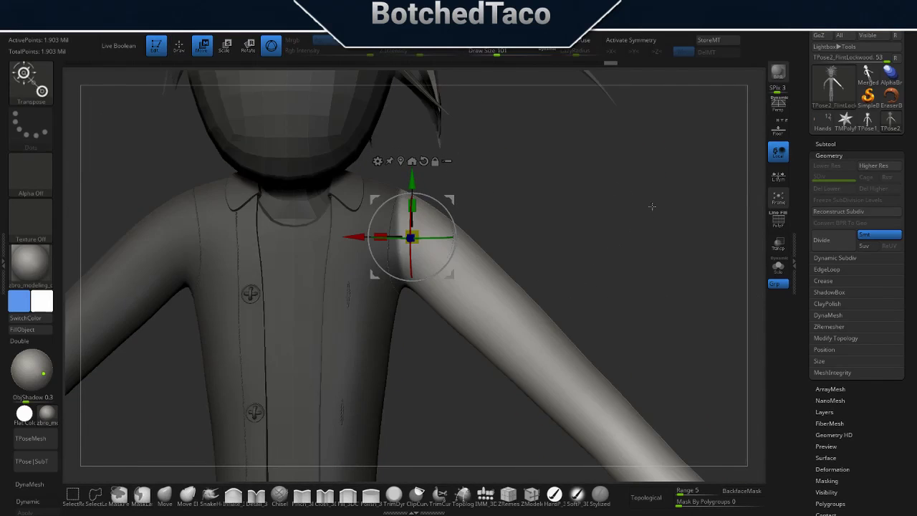
{"action": "key", "text": "space"}
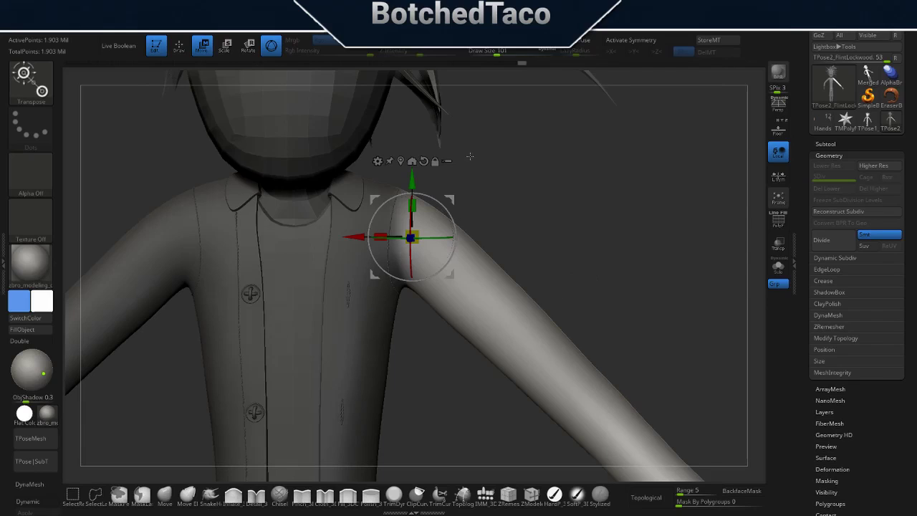
{"action": "mouse_move", "coordinate": [449, 212]}
{"action": "left_mouse_down"}
{"action": "mouse_move", "coordinate": [459, 225]}
{"action": "mouse_move", "coordinate": [443, 208]}
{"action": "left_mouse_up"}
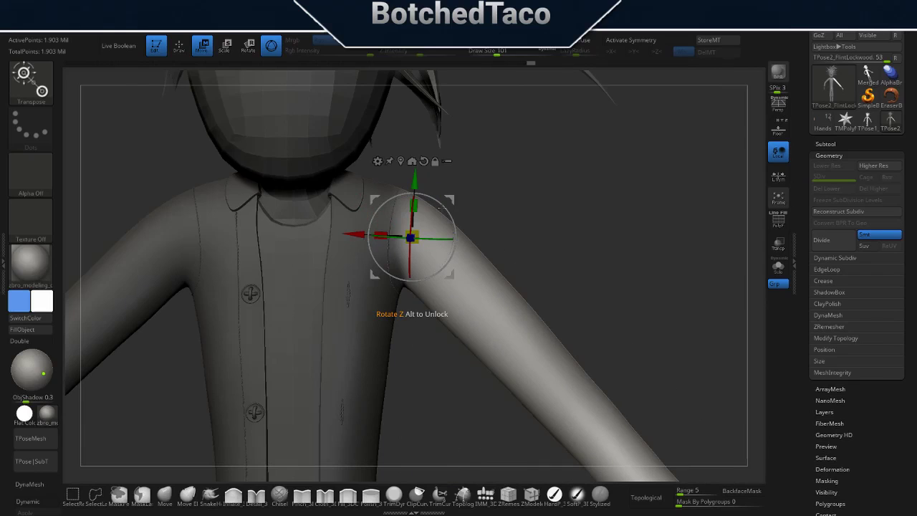
{"action": "mouse_move", "coordinate": [451, 223]}
{"action": "left_mouse_down"}
{"action": "mouse_move", "coordinate": [443, 268]}
{"action": "mouse_move", "coordinate": [487, 176]}
{"action": "mouse_move", "coordinate": [466, 258]}
{"action": "mouse_move", "coordinate": [493, 262]}
{"action": "left_mouse_up"}
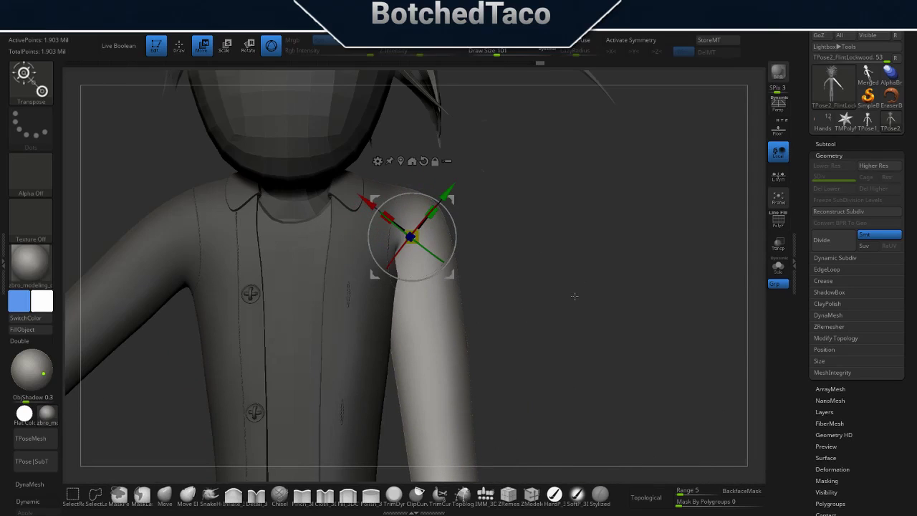
From a zoomed side view of the shoulder, rotate the Transpose gizmo about 45° to align its axes.
{"action": "key", "text": "f"}
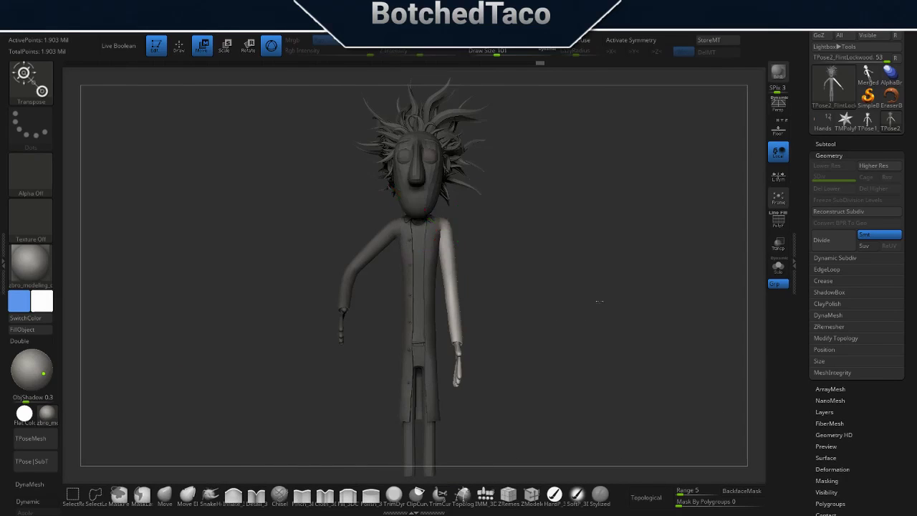
{"action": "mouse_move", "coordinate": [558, 306]}
{"action": "left_mouse_down"}
{"action": "mouse_move", "coordinate": [548, 298]}
{"action": "mouse_move", "coordinate": [601, 291]}
{"action": "left_mouse_up"}
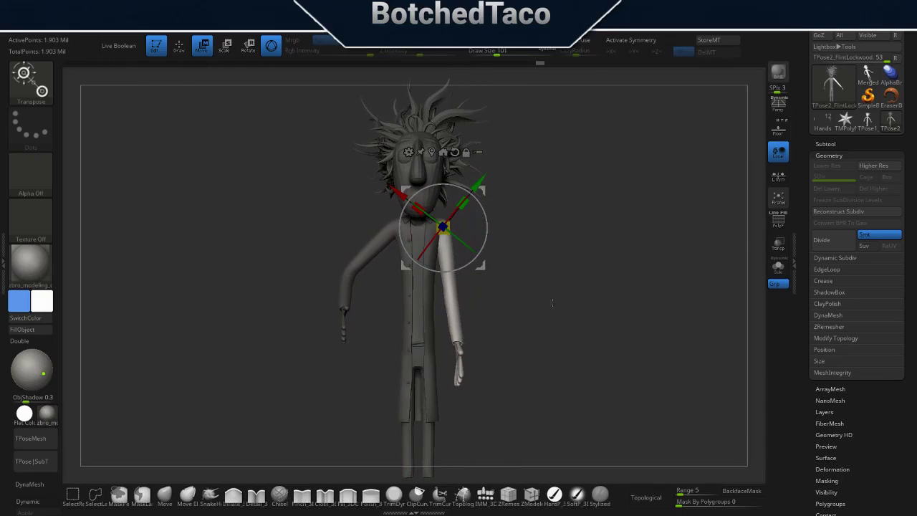
{"action": "left_click_drag", "start_coordinate": [547, 253], "coordinate": [607, 287], "text": "alt"}
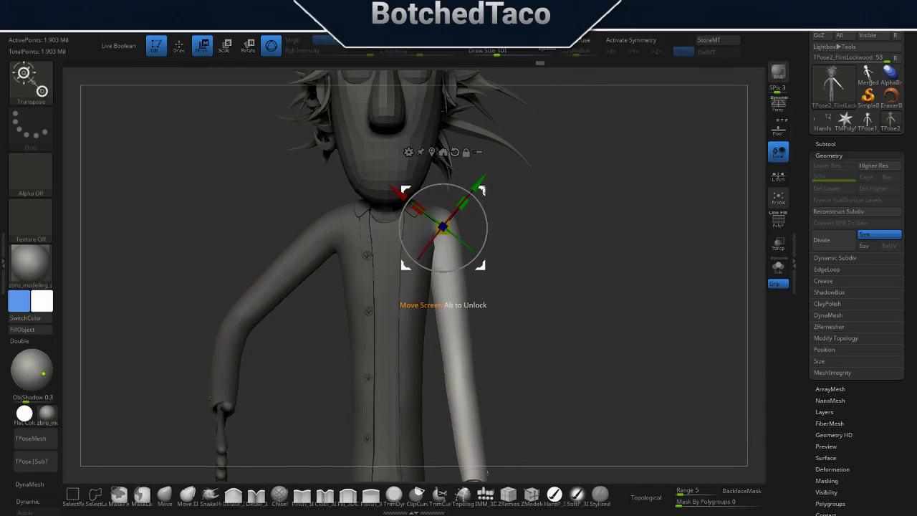
{"action": "mouse_move", "coordinate": [486, 207]}
{"action": "left_mouse_down"}
{"action": "mouse_move", "coordinate": [490, 244]}
{"action": "mouse_move", "coordinate": [515, 233]}
{"action": "mouse_move", "coordinate": [517, 265]}
{"action": "left_mouse_up"}
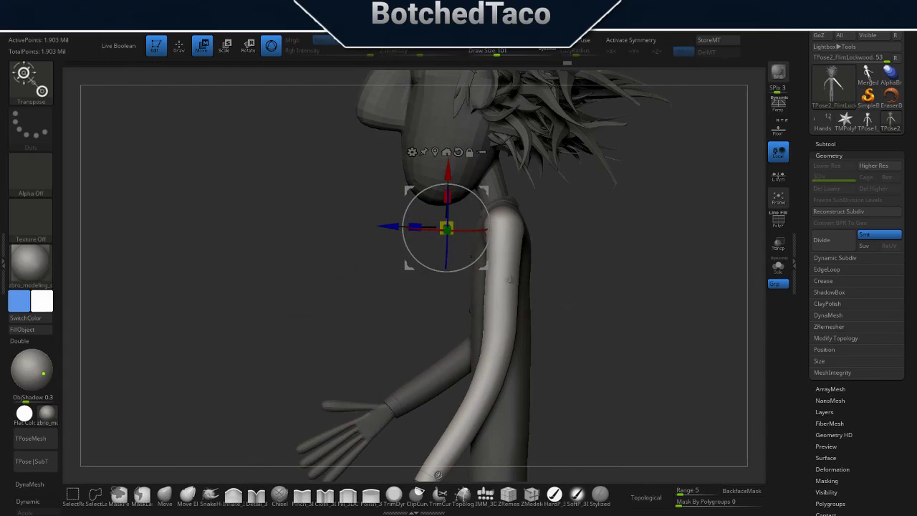
{"action": "left_click_drag", "start_coordinate": [439, 474], "coordinate": [627, 296]}
{"action": "left_click_drag", "start_coordinate": [631, 329], "coordinate": [552, 334]}
Show the Subtool list and set Draw Size to 27, orbiting around the lowered arm.
{"action": "left_click", "coordinate": [817, 145]}
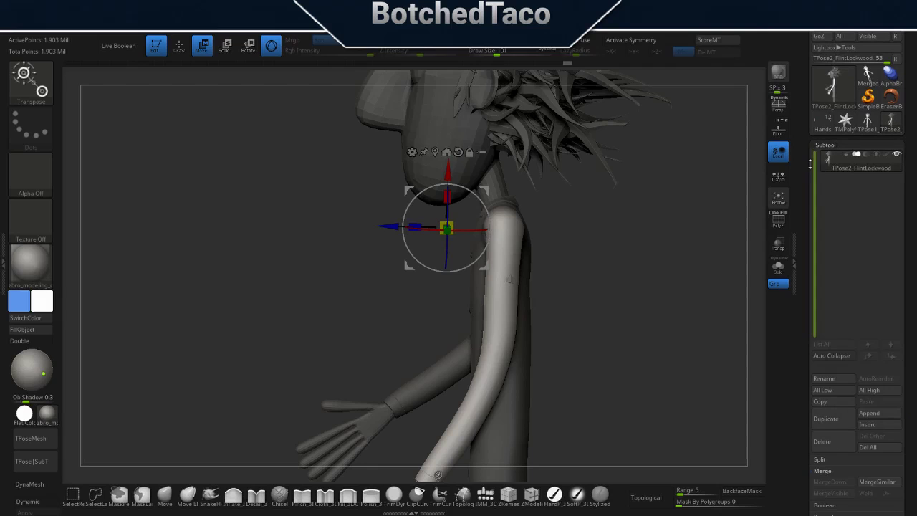
{"action": "mouse_move", "coordinate": [580, 309]}
{"action": "left_mouse_down"}
{"action": "mouse_move", "coordinate": [614, 318]}
{"action": "mouse_move", "coordinate": [622, 307]}
{"action": "mouse_move", "coordinate": [589, 313]}
{"action": "left_mouse_up"}
{"action": "type", "text": "s27"}
{"action": "key", "text": "Return"}
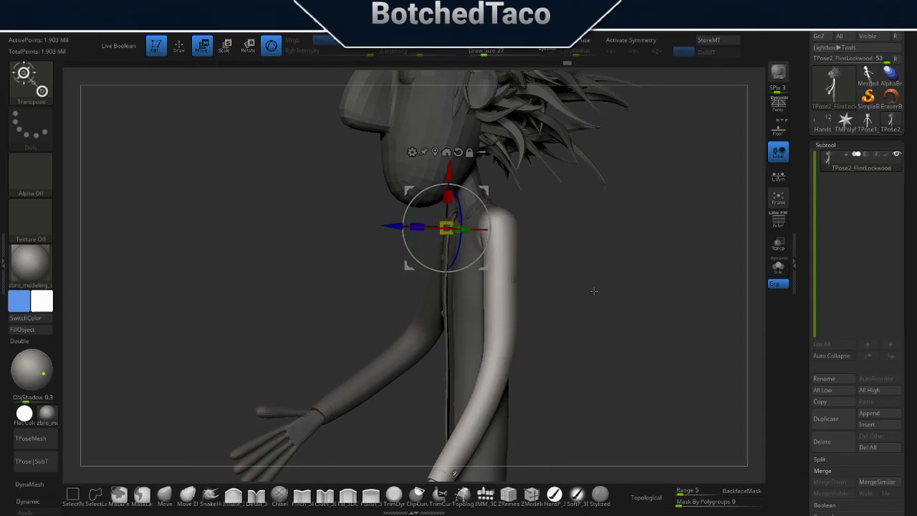
{"action": "mouse_move", "coordinate": [635, 273]}
{"action": "left_mouse_down"}
{"action": "mouse_move", "coordinate": [614, 286]}
{"action": "mouse_move", "coordinate": [631, 295]}
{"action": "mouse_move", "coordinate": [661, 282]}
{"action": "mouse_move", "coordinate": [621, 283]}
{"action": "left_mouse_up"}
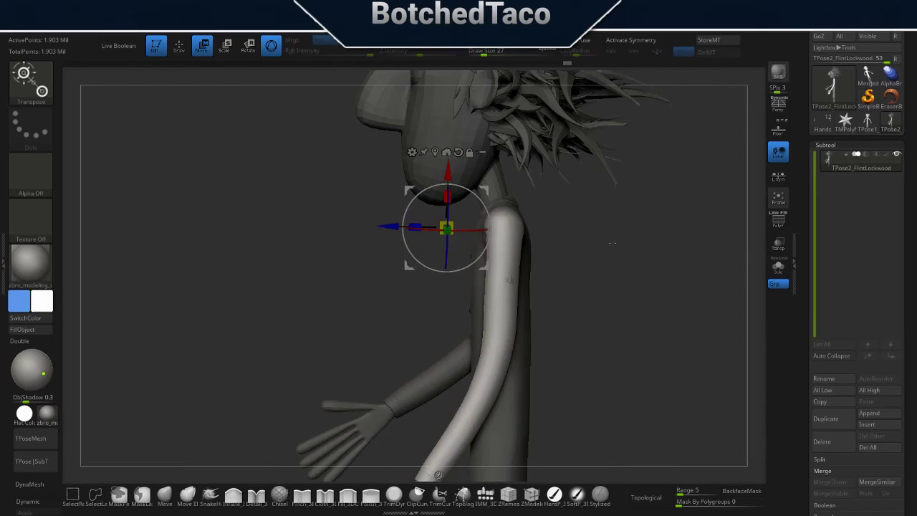
{"action": "right_click_drag", "start_coordinate": [630, 296], "coordinate": [564, 323], "text": "ctrl"}
{"action": "mouse_move", "coordinate": [564, 322]}
{"action": "left_mouse_down"}
{"action": "mouse_move", "coordinate": [695, 332]}
{"action": "mouse_move", "coordinate": [651, 368]}
{"action": "left_mouse_up"}
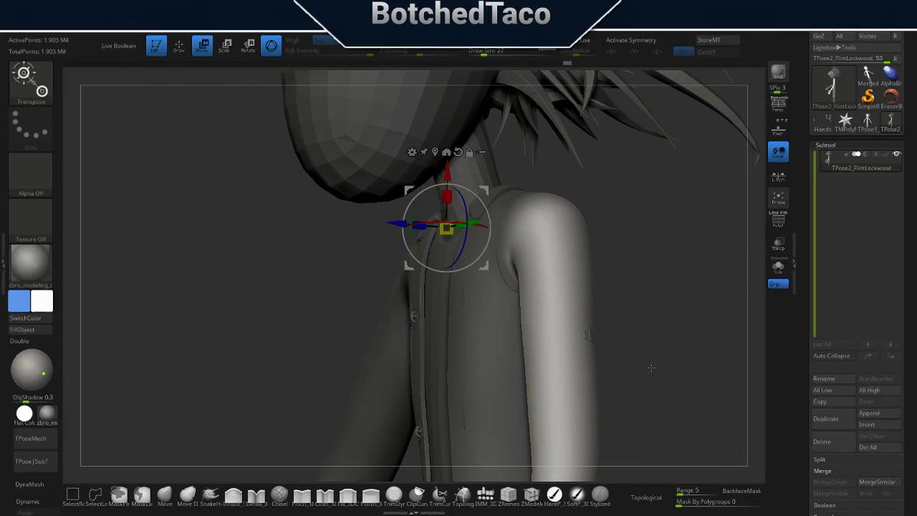
Select the Move brush and turn Topological masking on.
{"action": "left_click", "coordinate": [165, 504]}
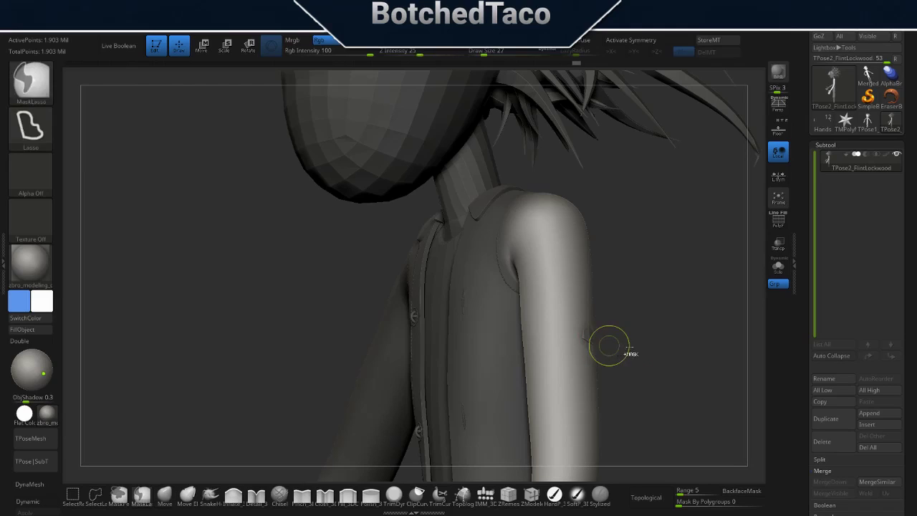
{"action": "left_click", "coordinate": [647, 497]}
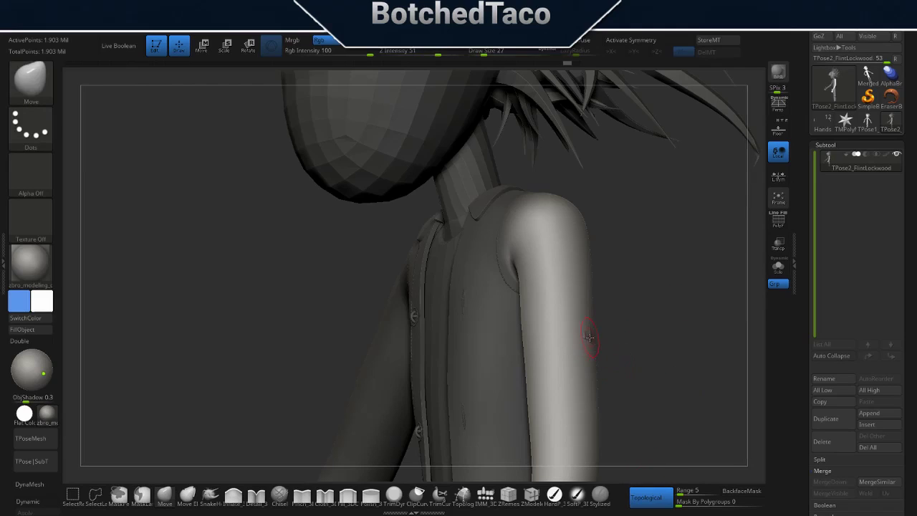
{"action": "left_click", "coordinate": [647, 497]}
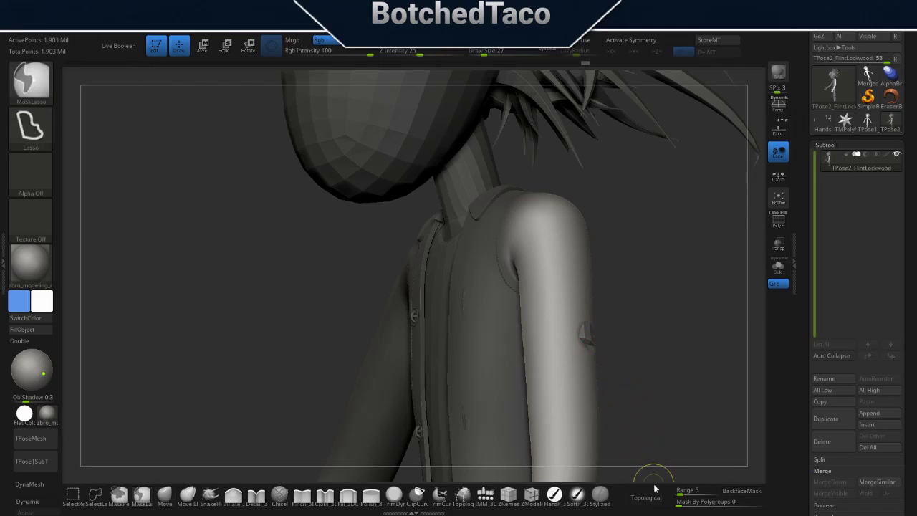
{"action": "left_click", "coordinate": [647, 497]}
{"action": "left_click", "coordinate": [647, 496]}
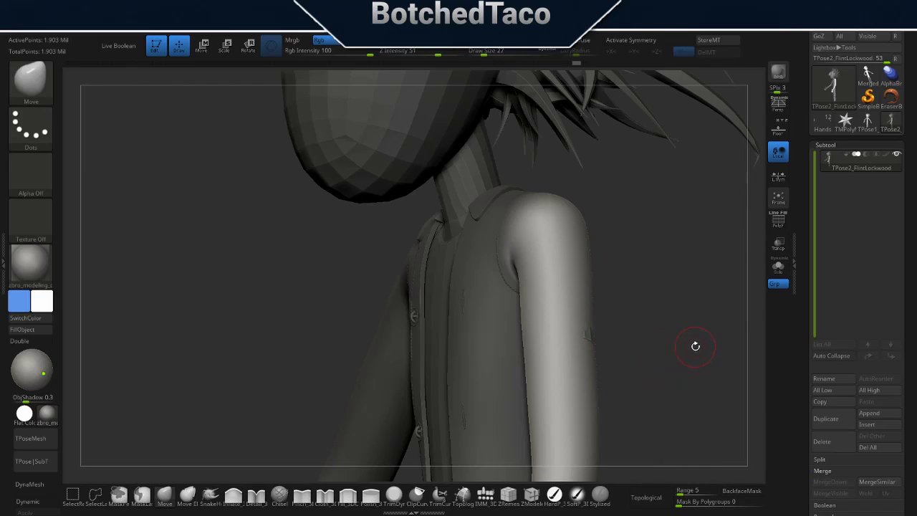
{"action": "left_click", "coordinate": [646, 497]}
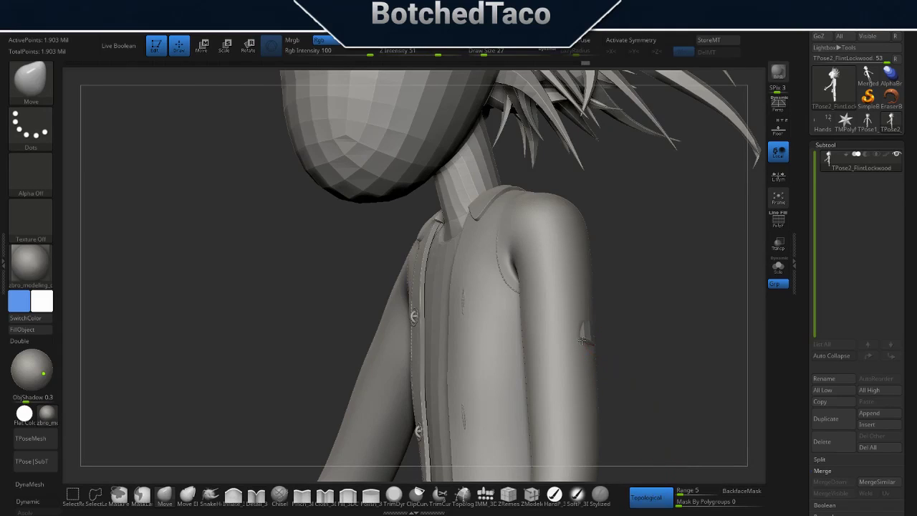
Work the sleeve under the armpit and shoulder, then turn Topological masking off and return to front view.
{"action": "right_click_drag", "start_coordinate": [582, 343], "coordinate": [592, 334], "text": "ctrl"}
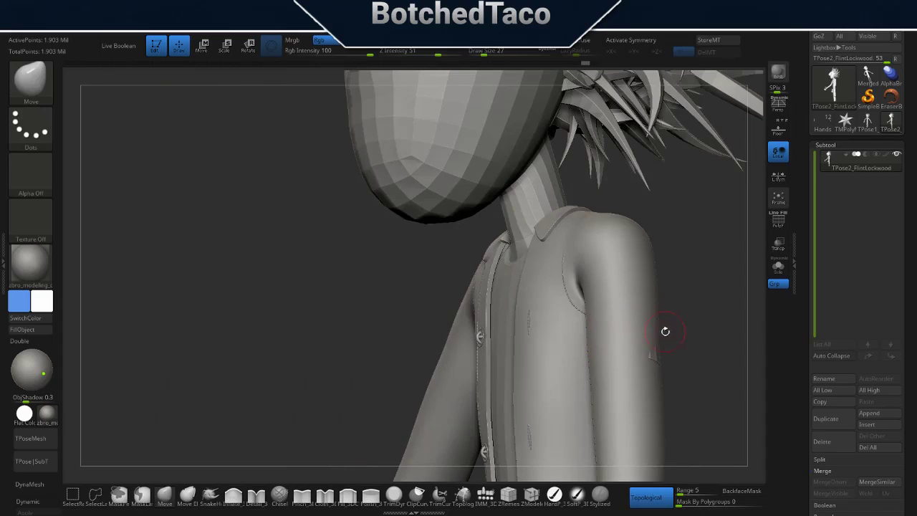
{"action": "mouse_move", "coordinate": [666, 332]}
{"action": "right_mouse_down", "text": "ctrl"}
{"action": "mouse_move", "coordinate": [687, 352]}
{"action": "mouse_move", "coordinate": [517, 316]}
{"action": "right_mouse_up", "text": "ctrl"}
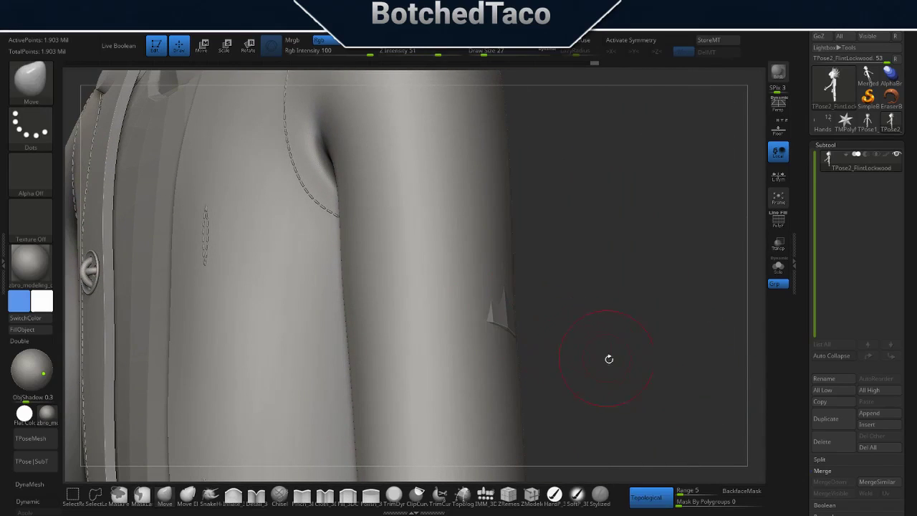
{"action": "right_click_drag", "start_coordinate": [650, 308], "coordinate": [610, 482], "text": "ctrl"}
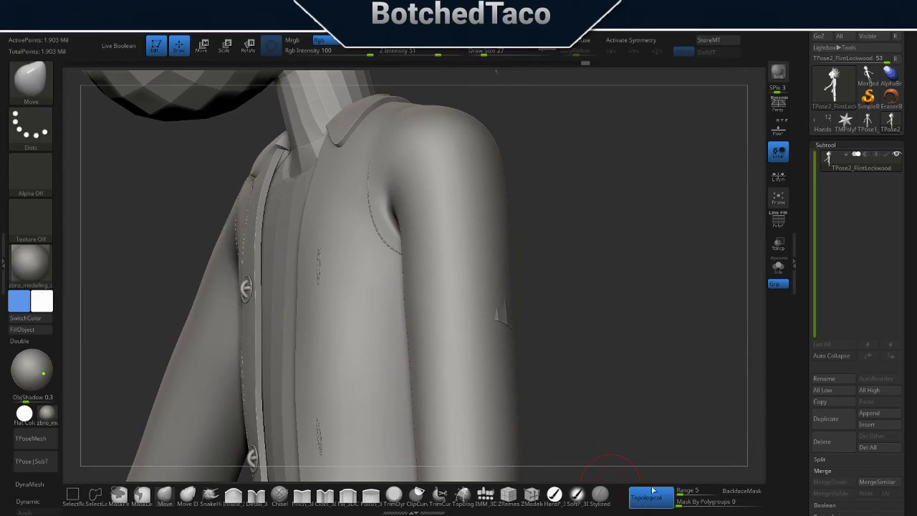
{"action": "left_click", "coordinate": [650, 498]}
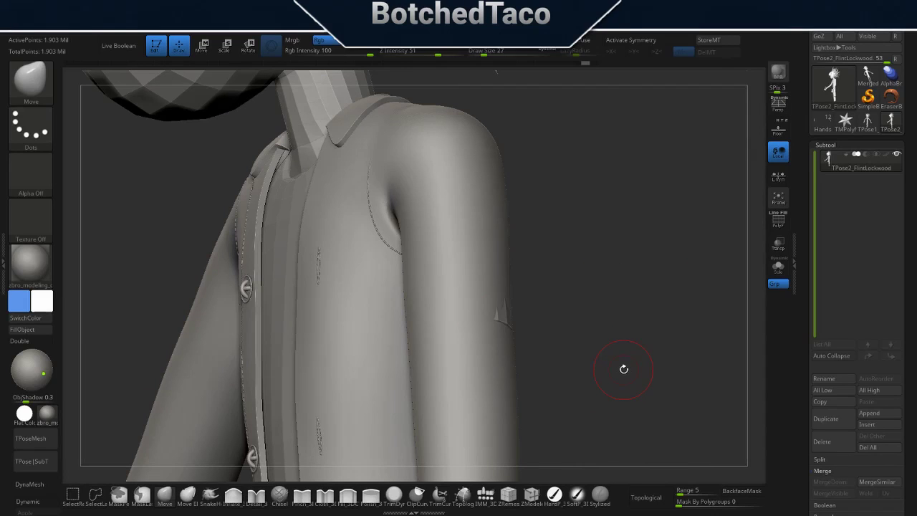
{"action": "left_click_drag", "start_coordinate": [471, 296], "coordinate": [576, 293]}
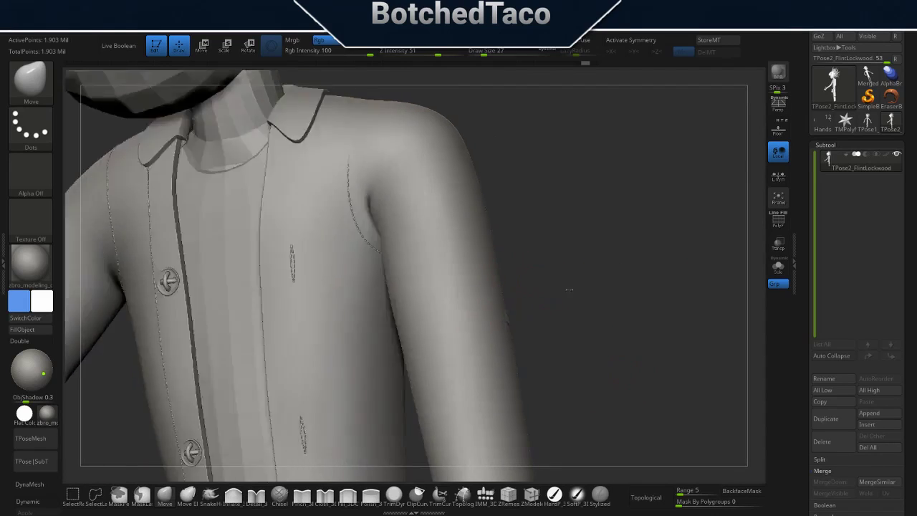
Frame the character and mask everything except the other arm.
{"action": "key", "text": "f"}
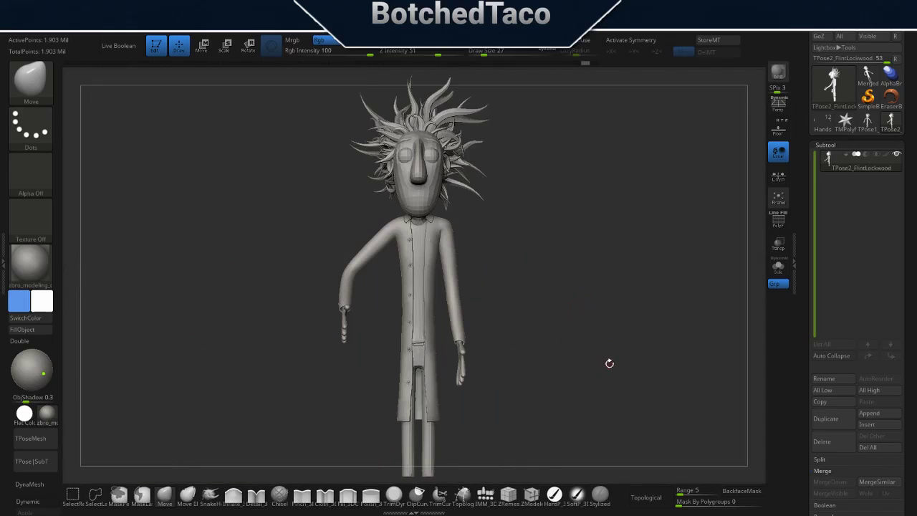
{"action": "mouse_move", "coordinate": [609, 364]}
{"action": "left_mouse_down"}
{"action": "mouse_move", "coordinate": [559, 359]}
{"action": "mouse_move", "coordinate": [582, 374]}
{"action": "mouse_move", "coordinate": [597, 347]}
{"action": "mouse_move", "coordinate": [600, 358]}
{"action": "mouse_move", "coordinate": [607, 349]}
{"action": "left_mouse_up"}
{"action": "left_click", "coordinate": [597, 355], "text": "ctrl"}
{"action": "mouse_move", "coordinate": [549, 353]}
{"action": "left_mouse_down"}
{"action": "mouse_move", "coordinate": [587, 354]}
{"action": "mouse_move", "coordinate": [554, 349]}
{"action": "left_mouse_up"}
Place the Transpose rotation gizmo on the shoulder joint, comparing poses with undo and redo.
{"action": "key", "text": "w"}
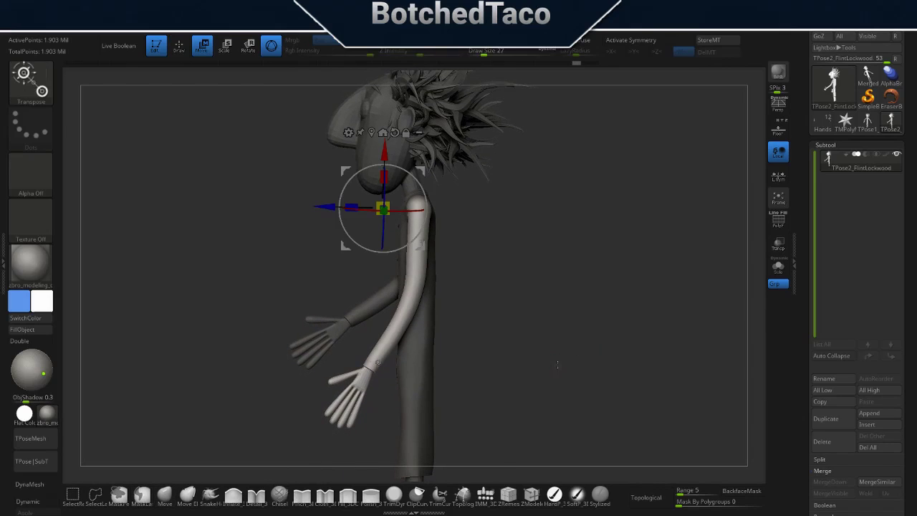
{"action": "left_click", "coordinate": [406, 132]}
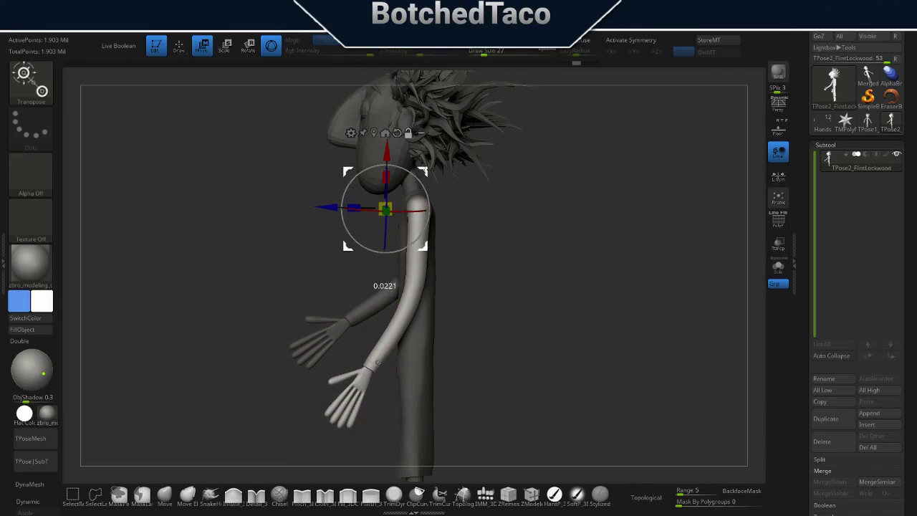
{"action": "mouse_move", "coordinate": [384, 207]}
{"action": "left_mouse_down"}
{"action": "mouse_move", "coordinate": [459, 219]}
{"action": "mouse_move", "coordinate": [473, 201]}
{"action": "left_mouse_up"}
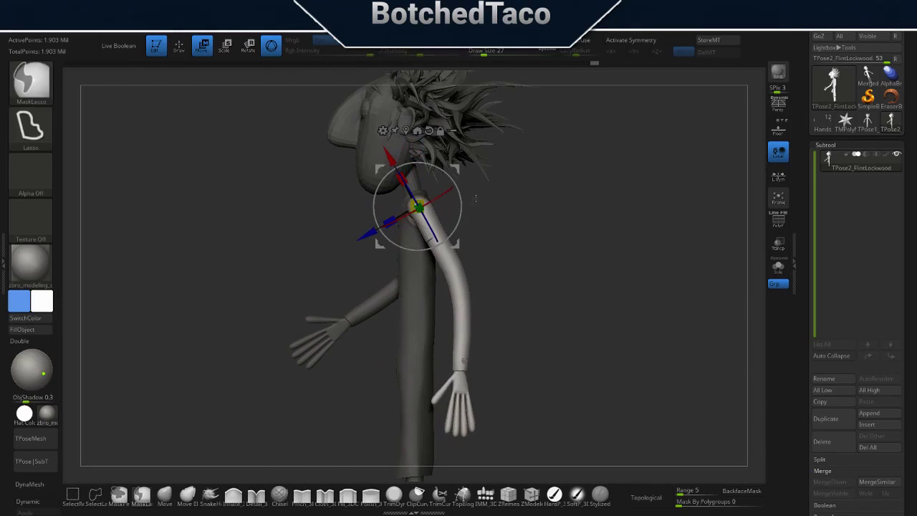
{"action": "key", "text": "ctrl+z"}
{"action": "key", "text": "ctrl+shift+z"}
{"action": "key", "text": "ctrl+z"}
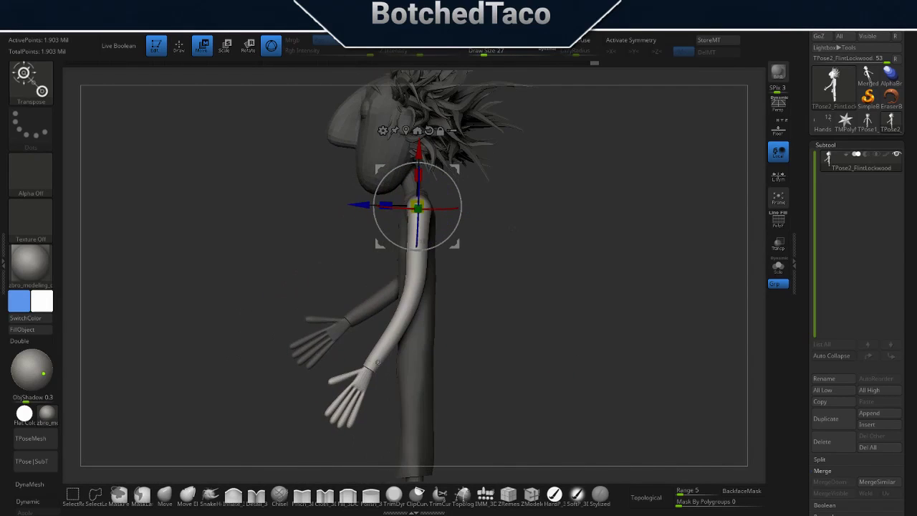
Rotate the arm down at the shoulder, comparing history states, then check three-quarter and front views.
{"action": "left_click_drag", "start_coordinate": [460, 206], "coordinate": [472, 184]}
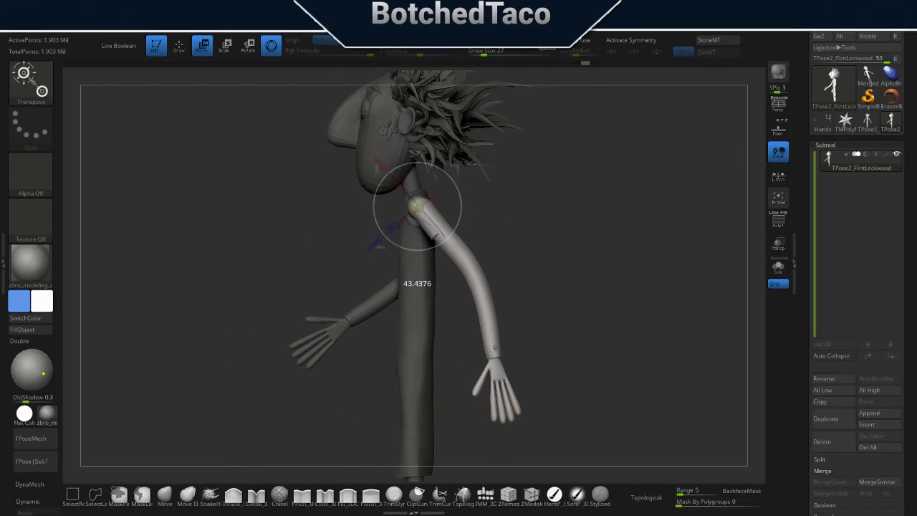
{"action": "key", "text": "ctrl+z"}
{"action": "key", "text": "ctrl+shift+z"}
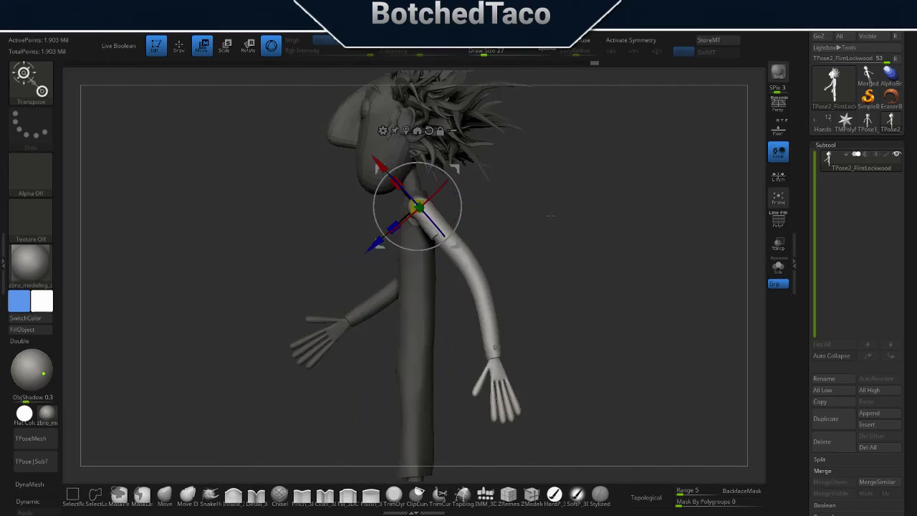
{"action": "key", "text": "ctrl+z"}
{"action": "key", "text": "ctrl+z"}
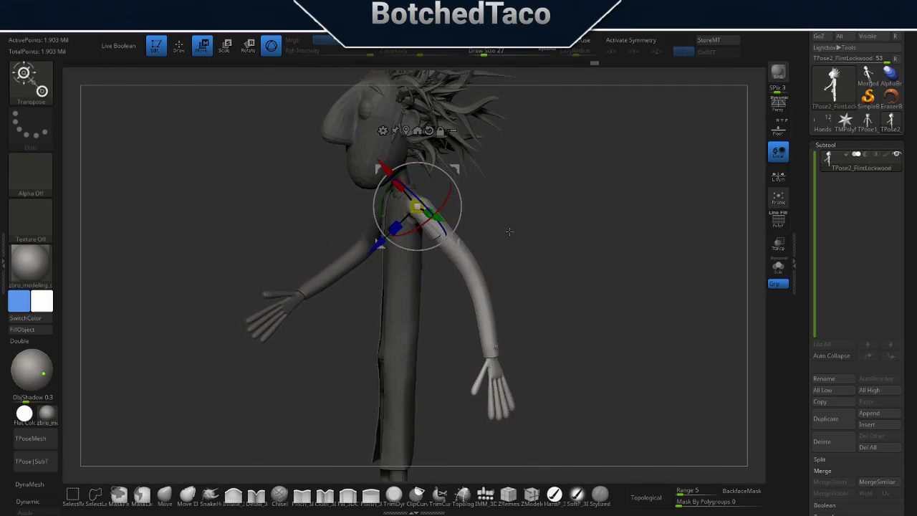
{"action": "key", "text": "ctrl+z"}
{"action": "key", "text": "ctrl+z"}
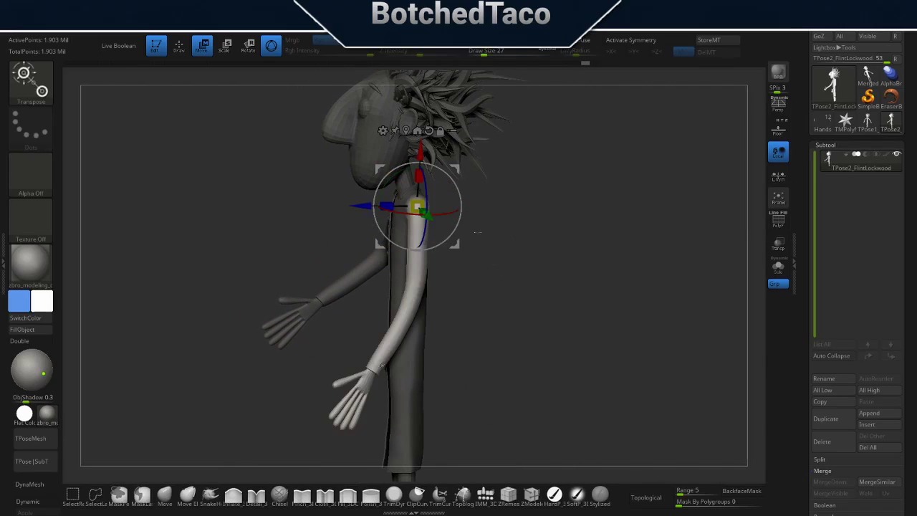
{"action": "key", "text": "ctrl+z"}
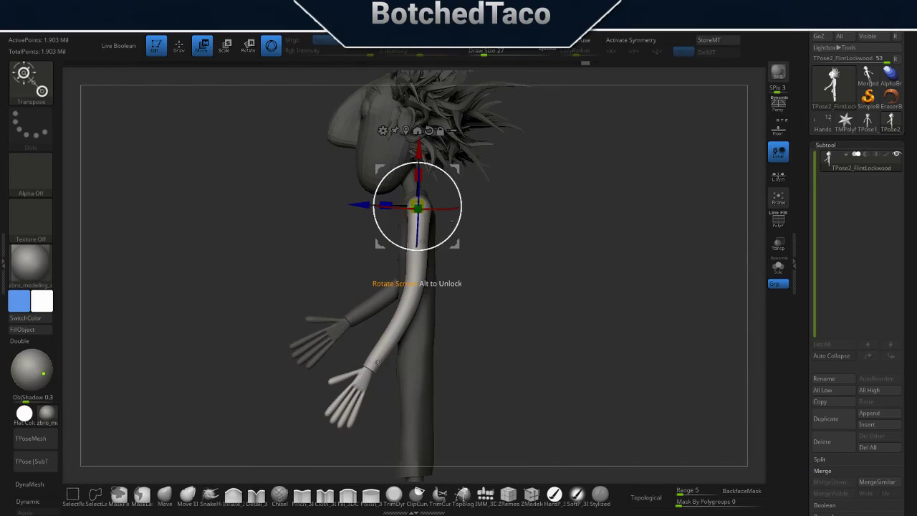
{"action": "left_click_drag", "start_coordinate": [470, 203], "coordinate": [470, 200]}
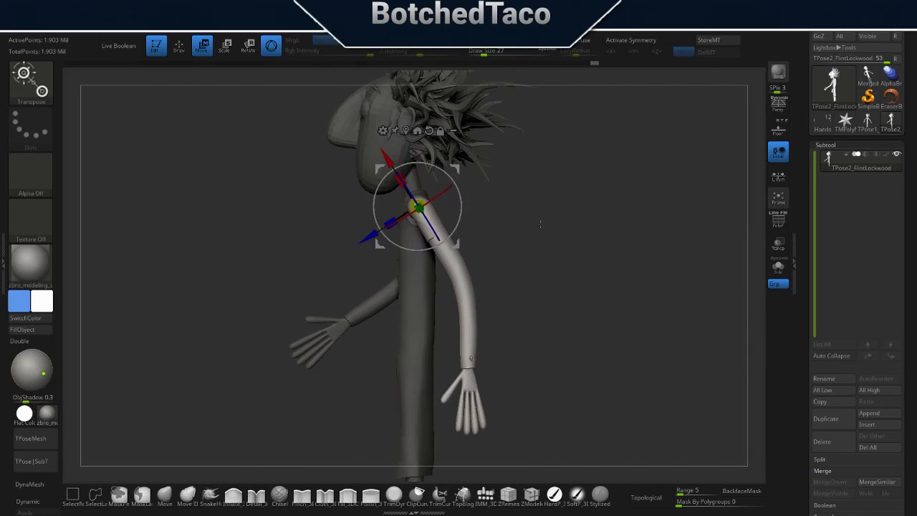
{"action": "key", "text": "ctrl+z"}
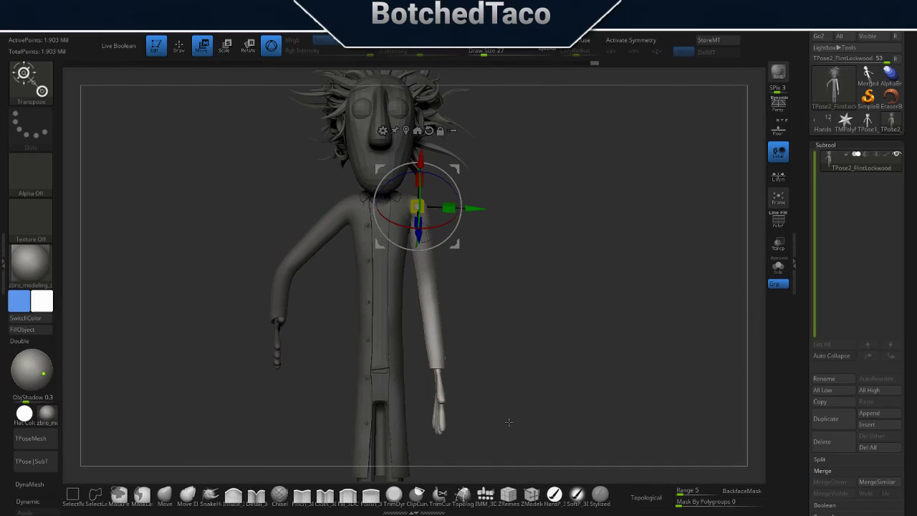
{"action": "mouse_move", "coordinate": [533, 299]}
{"action": "left_mouse_down"}
{"action": "mouse_move", "coordinate": [579, 295]}
{"action": "mouse_move", "coordinate": [587, 317]}
{"action": "mouse_move", "coordinate": [588, 307]}
{"action": "left_mouse_up"}
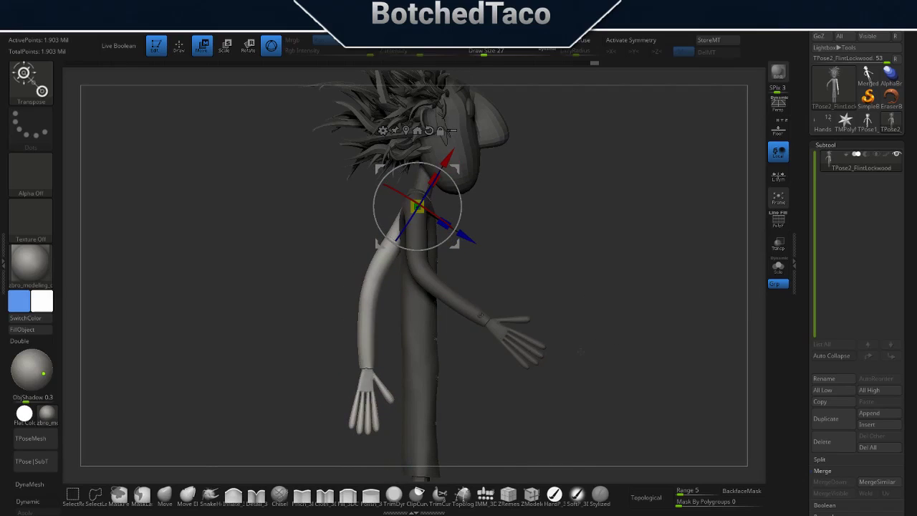
{"action": "mouse_move", "coordinate": [635, 241]}
{"action": "left_mouse_down"}
{"action": "mouse_move", "coordinate": [600, 277]}
{"action": "mouse_move", "coordinate": [576, 280]}
{"action": "mouse_move", "coordinate": [549, 356]}
{"action": "mouse_move", "coordinate": [610, 311]}
{"action": "mouse_move", "coordinate": [582, 310]}
{"action": "mouse_move", "coordinate": [588, 301]}
{"action": "mouse_move", "coordinate": [609, 299]}
{"action": "left_mouse_up"}
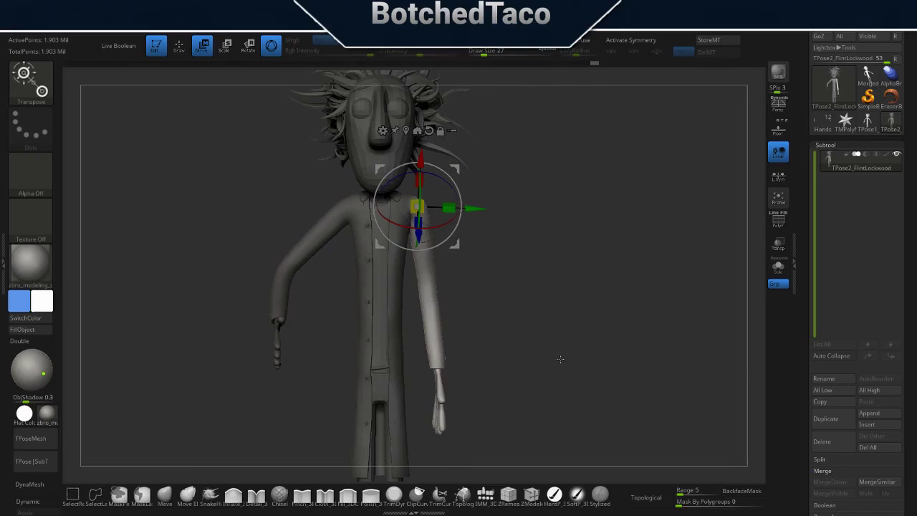
Clear the existing mask from the whole model.
{"action": "key", "text": "q"}
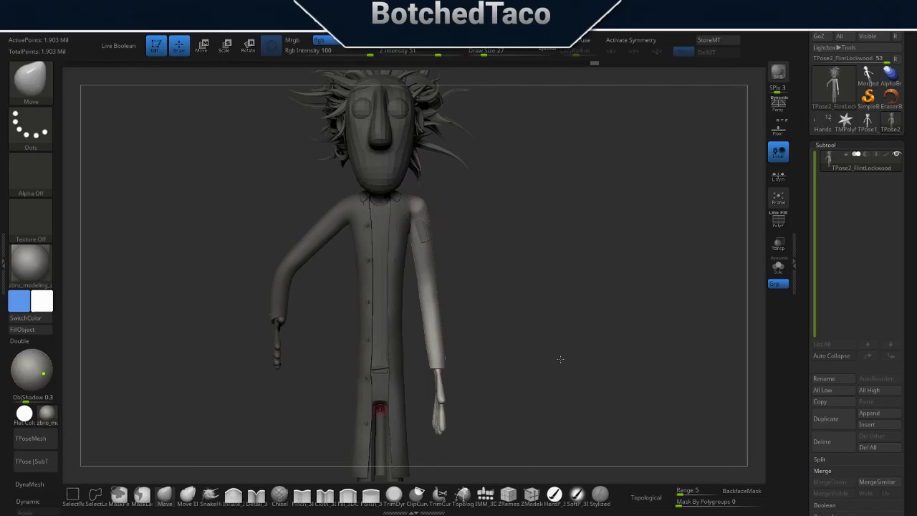
{"action": "left_click_drag", "start_coordinate": [641, 268], "coordinate": [545, 425], "text": "ctrl"}
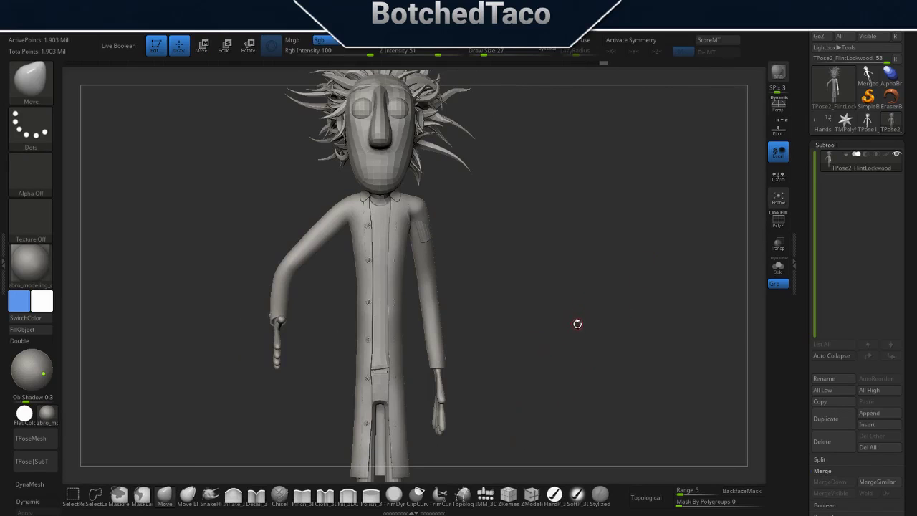
{"action": "mouse_move", "coordinate": [501, 378]}
{"action": "left_mouse_down", "text": "alt"}
{"action": "mouse_move", "coordinate": [501, 260]}
{"action": "mouse_move", "coordinate": [621, 255]}
{"action": "left_mouse_up", "text": "alt"}
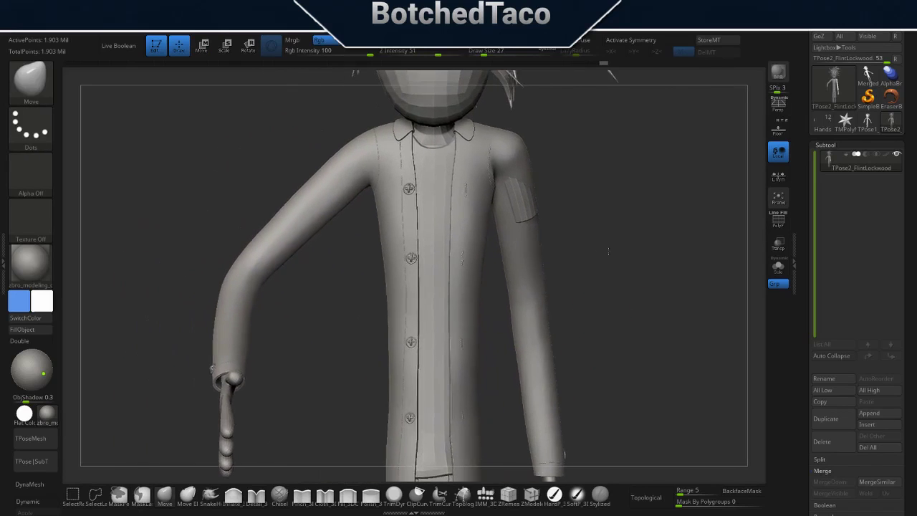
{"action": "mouse_move", "coordinate": [473, 258]}
{"action": "left_mouse_down", "text": "alt"}
{"action": "mouse_move", "coordinate": [424, 297]}
{"action": "mouse_move", "coordinate": [502, 317]}
{"action": "mouse_move", "coordinate": [430, 314]}
{"action": "mouse_move", "coordinate": [210, 342]}
{"action": "mouse_move", "coordinate": [430, 424]}
{"action": "left_mouse_up", "text": "alt"}
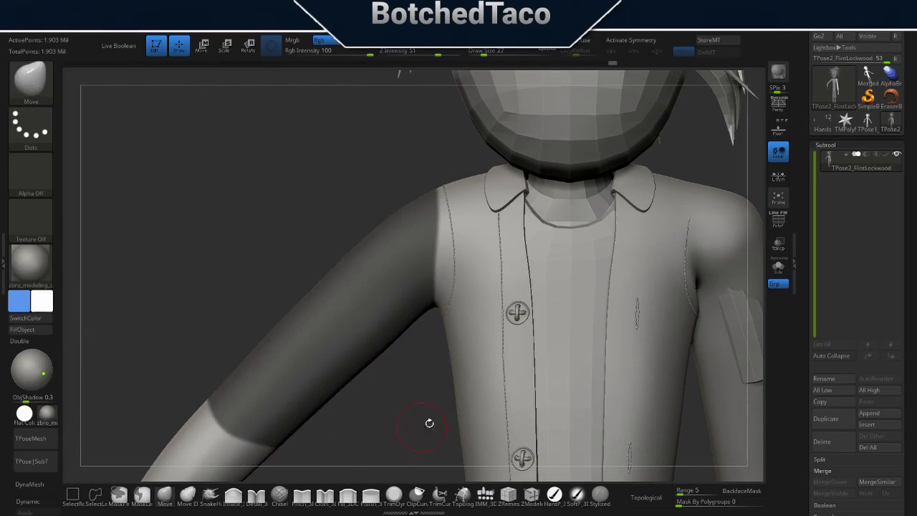
Lasso-mask the bent arm, invert the mask, and apply Blur Mask at the shoulder.
{"action": "mouse_move", "coordinate": [594, 358]}
{"action": "left_mouse_down", "text": "alt"}
{"action": "mouse_move", "coordinate": [480, 356]}
{"action": "mouse_move", "coordinate": [436, 199]}
{"action": "mouse_move", "coordinate": [340, 128]}
{"action": "mouse_move", "coordinate": [326, 430]}
{"action": "left_mouse_up", "text": "alt"}
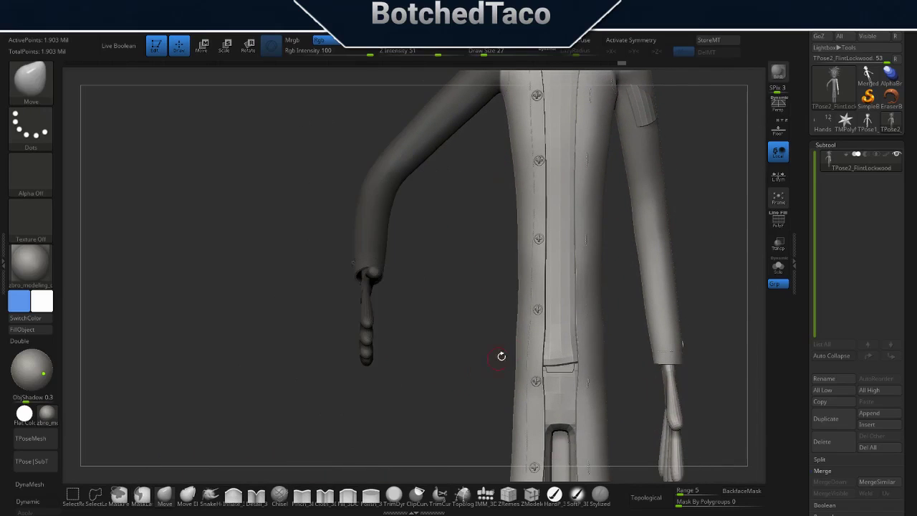
{"action": "left_click_drag", "start_coordinate": [663, 169], "coordinate": [622, 278], "text": "alt"}
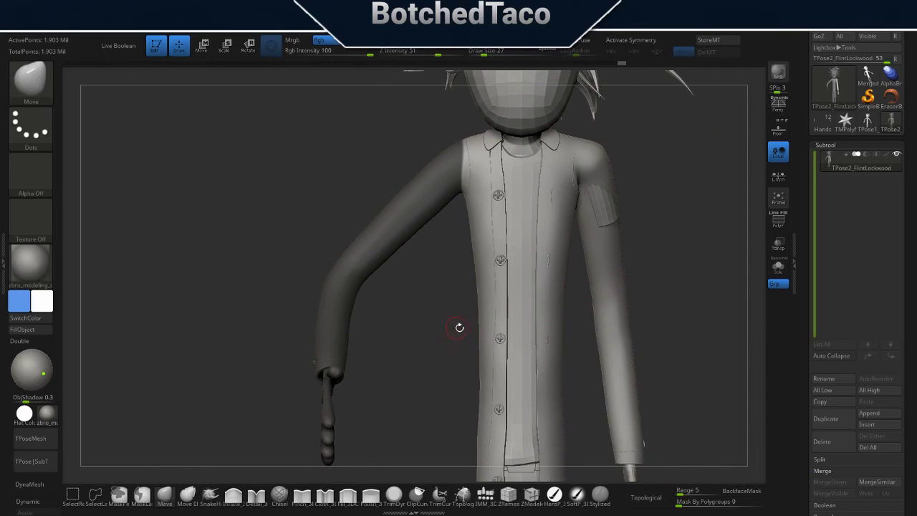
{"action": "mouse_move", "coordinate": [465, 317]}
{"action": "left_mouse_down"}
{"action": "mouse_move", "coordinate": [524, 328]}
{"action": "mouse_move", "coordinate": [560, 243]}
{"action": "mouse_move", "coordinate": [475, 262]}
{"action": "mouse_move", "coordinate": [669, 240]}
{"action": "left_mouse_up"}
{"action": "left_click", "coordinate": [600, 300], "text": "ctrl"}
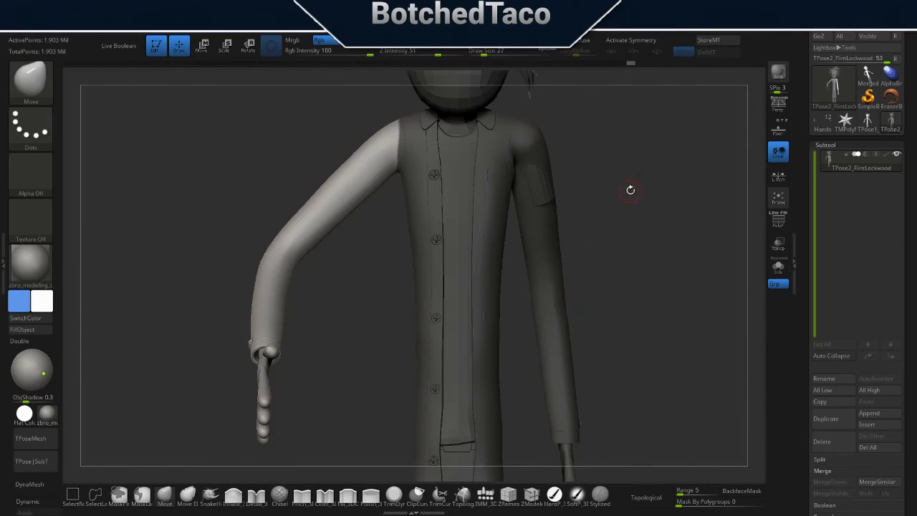
{"action": "key", "text": "space"}
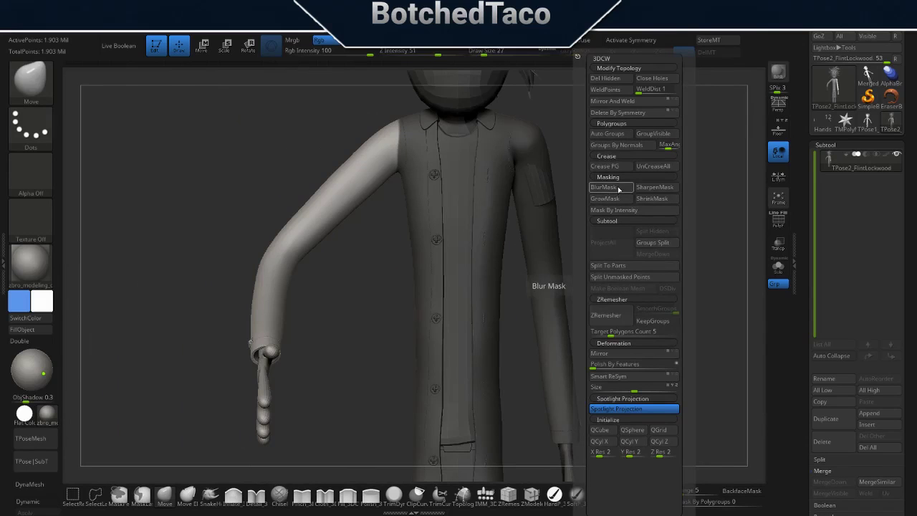
{"action": "left_click", "coordinate": [619, 188]}
{"action": "left_click_drag", "start_coordinate": [549, 205], "coordinate": [624, 221]}
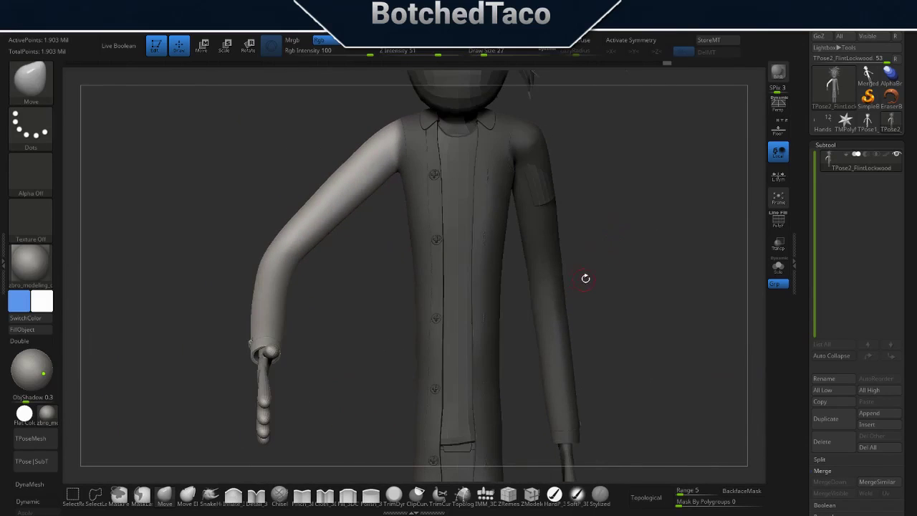
Position the Transpose gizmo at the bent arm's shoulder and realign its axes.
{"action": "key", "text": "w"}
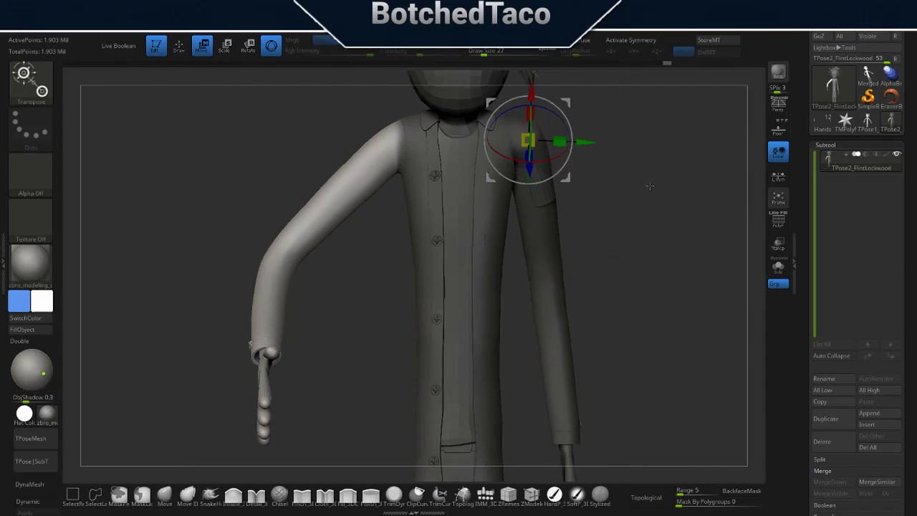
{"action": "left_click_drag", "start_coordinate": [566, 175], "coordinate": [568, 172]}
{"action": "left_click_drag", "start_coordinate": [373, 337], "coordinate": [393, 196]}
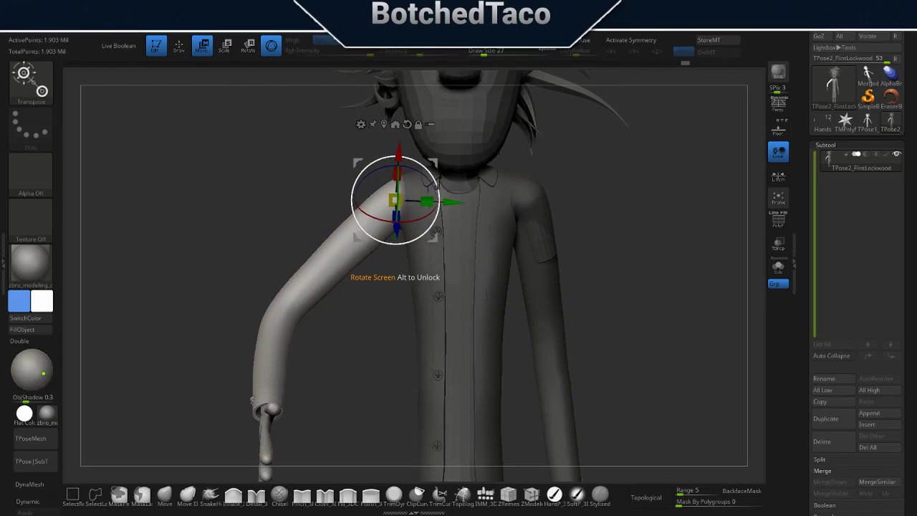
{"action": "left_click_drag", "start_coordinate": [396, 183], "coordinate": [437, 167]}
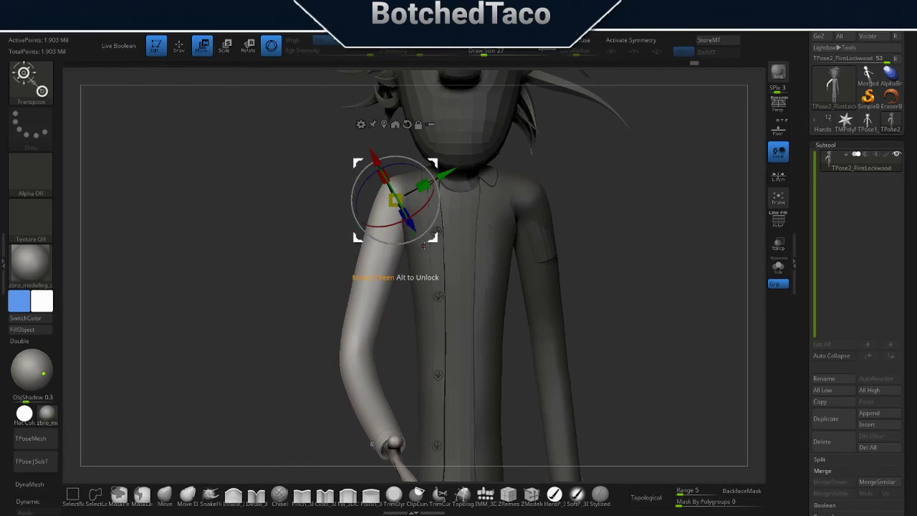
{"action": "left_click_drag", "start_coordinate": [437, 208], "coordinate": [439, 212]}
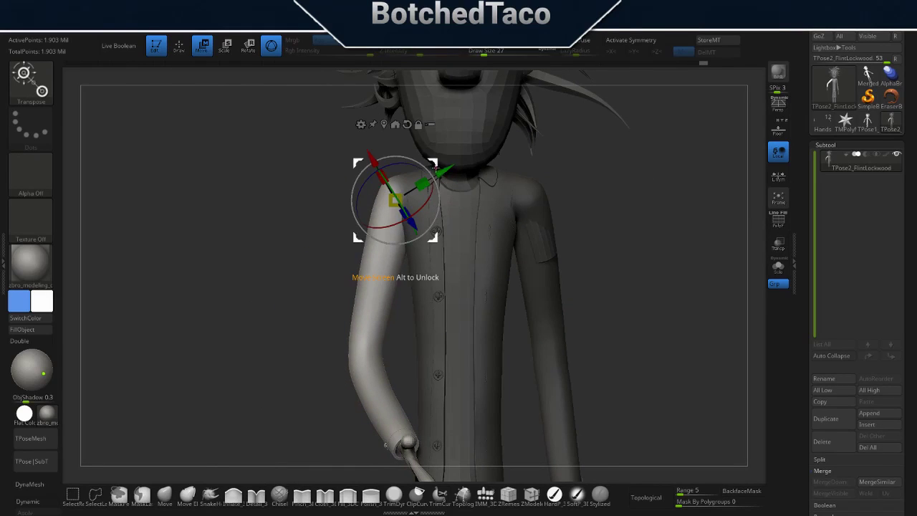
{"action": "left_click_drag", "start_coordinate": [436, 172], "coordinate": [437, 213]}
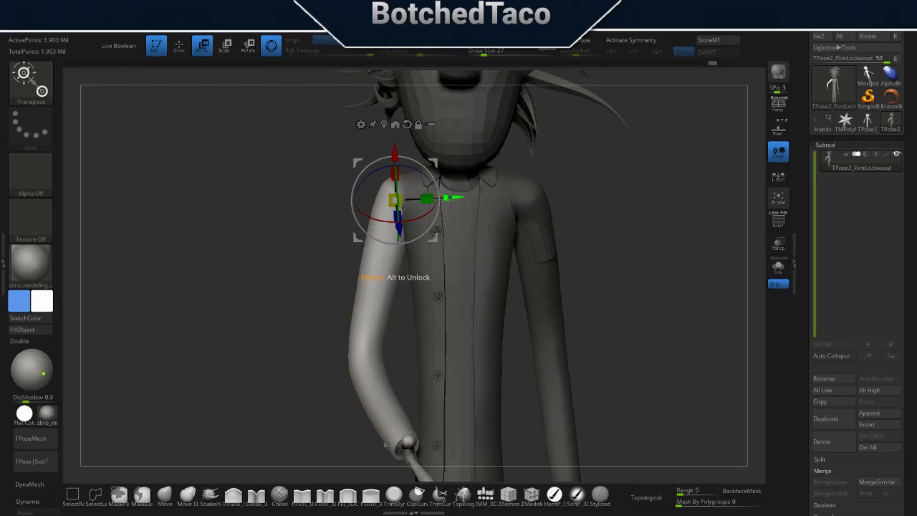
{"action": "mouse_move", "coordinate": [398, 219]}
{"action": "left_mouse_down"}
{"action": "mouse_move", "coordinate": [396, 208]}
{"action": "mouse_move", "coordinate": [436, 210]}
{"action": "left_mouse_up"}
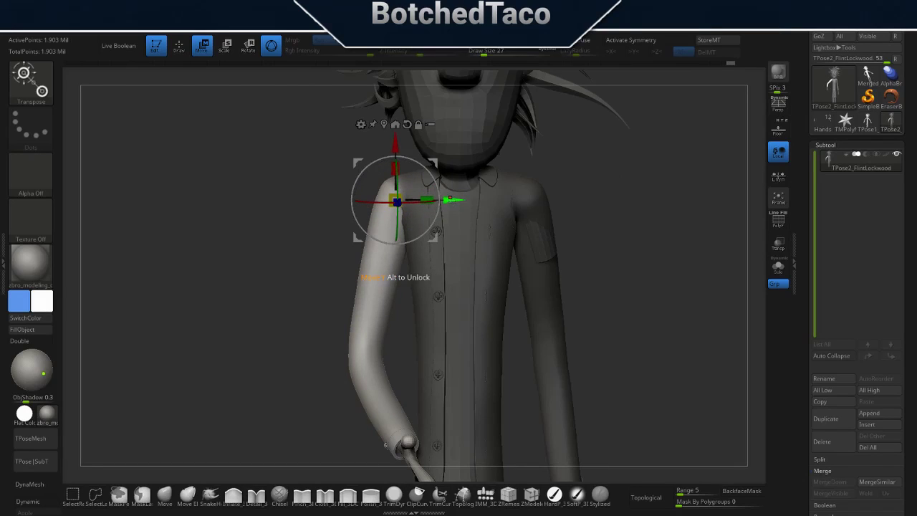
{"action": "left_click_drag", "start_coordinate": [437, 211], "coordinate": [446, 199]}
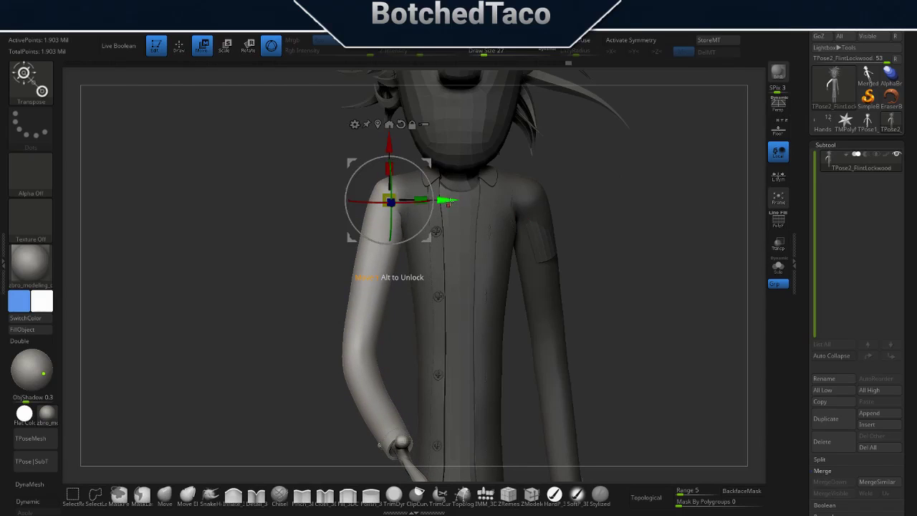
Raise the arm with small shoulder rotations so the hand swings further out.
{"action": "right_click_drag", "start_coordinate": [553, 245], "coordinate": [643, 229]}
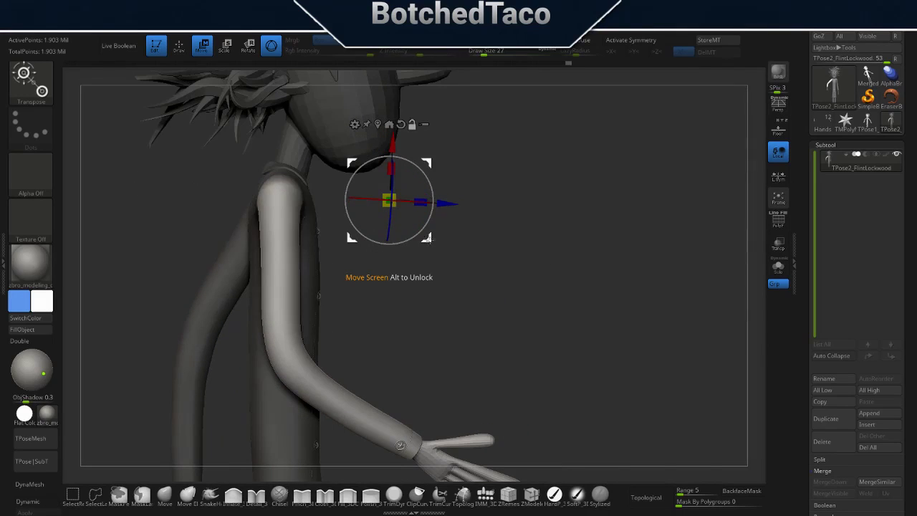
{"action": "left_click_drag", "start_coordinate": [389, 242], "coordinate": [279, 235], "text": "alt"}
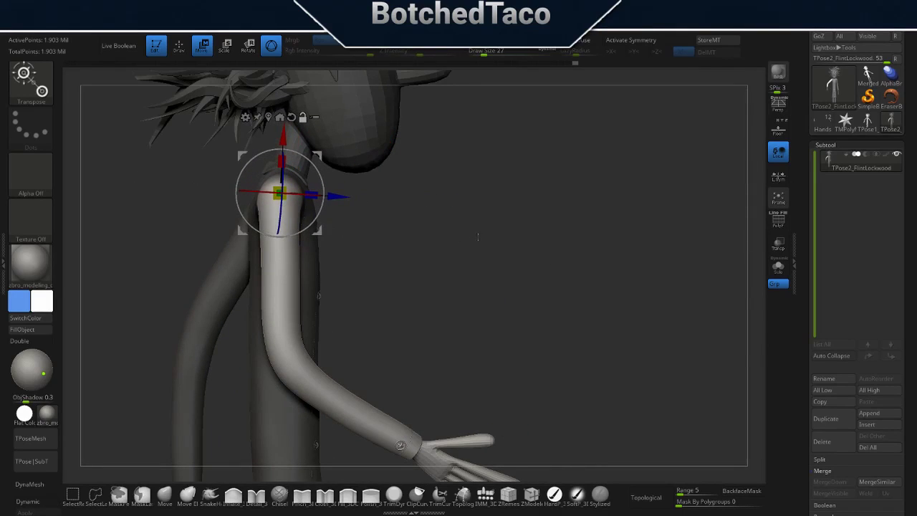
{"action": "key", "text": "f"}
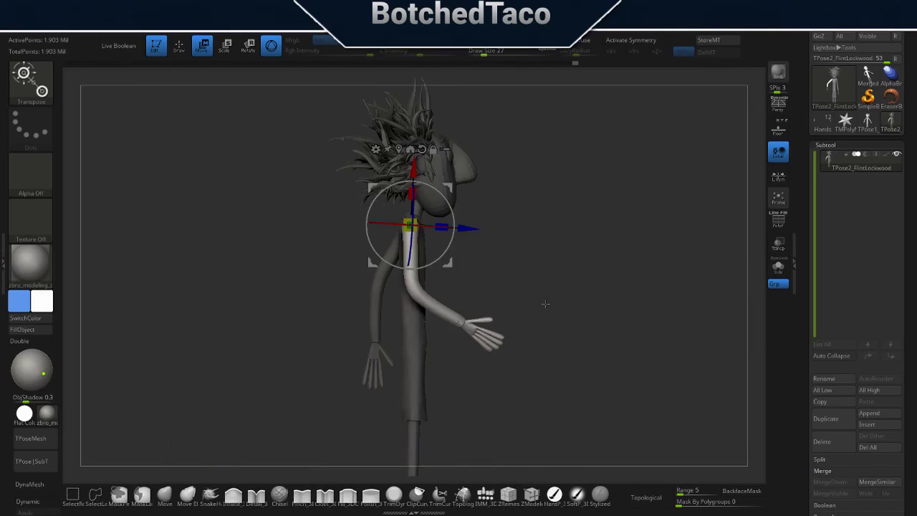
{"action": "left_click_drag", "start_coordinate": [449, 245], "coordinate": [466, 239]}
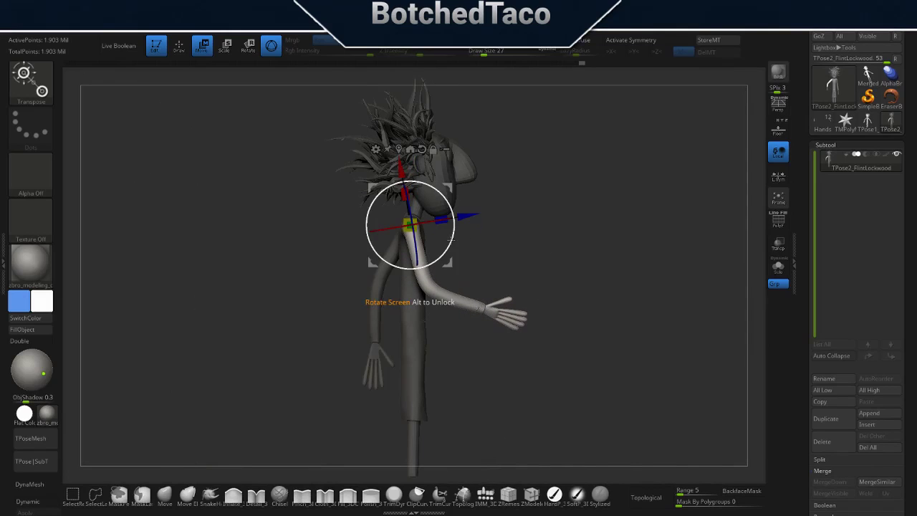
{"action": "left_click_drag", "start_coordinate": [451, 239], "coordinate": [473, 247]}
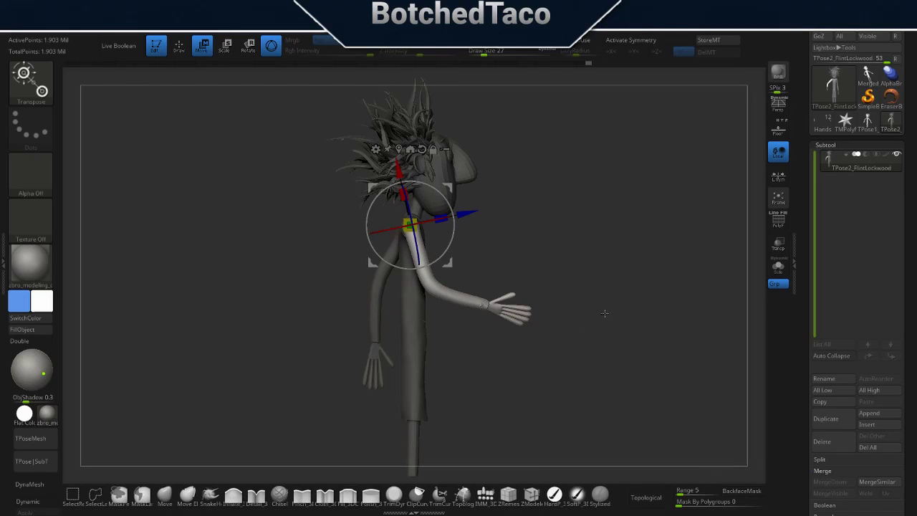
{"action": "left_click_drag", "start_coordinate": [450, 236], "coordinate": [453, 233]}
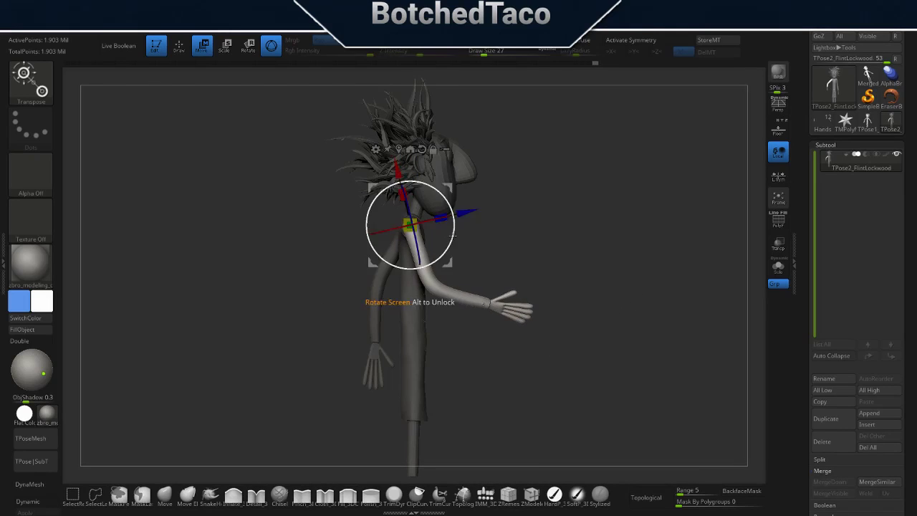
Mask around the forearm and hand, then invert so the forearm is free.
{"action": "key", "text": "q"}
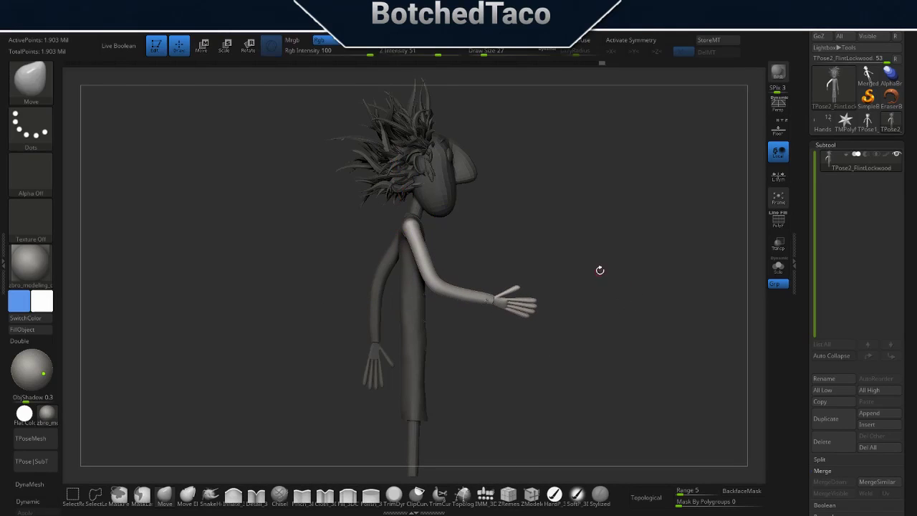
{"action": "mouse_move", "coordinate": [600, 271]}
{"action": "left_mouse_down"}
{"action": "mouse_move", "coordinate": [624, 263]}
{"action": "mouse_move", "coordinate": [580, 254]}
{"action": "mouse_move", "coordinate": [604, 250]}
{"action": "left_mouse_up"}
{"action": "right_click_drag", "start_coordinate": [486, 295], "coordinate": [552, 315], "text": "ctrl"}
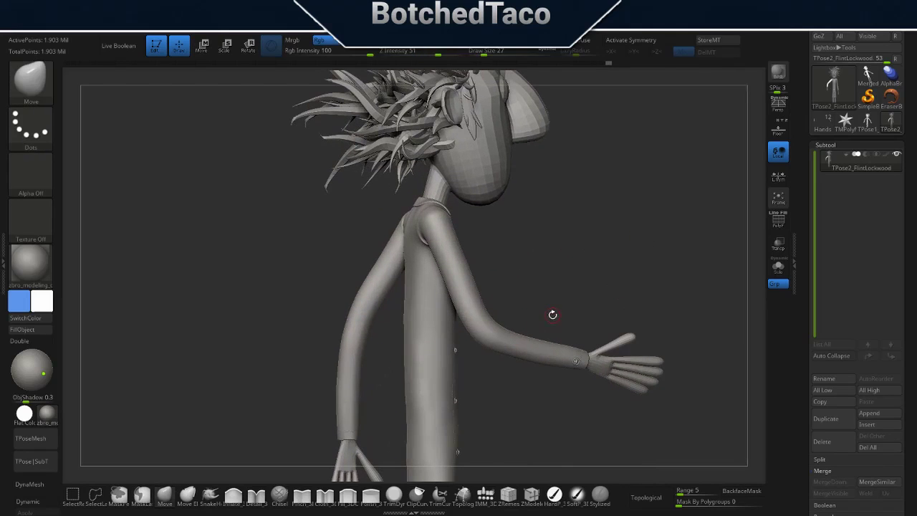
{"action": "mouse_move", "coordinate": [470, 348]}
{"action": "left_mouse_down", "text": "ctrl"}
{"action": "mouse_move", "coordinate": [713, 344]}
{"action": "mouse_move", "coordinate": [614, 450]}
{"action": "left_mouse_up", "text": "ctrl"}
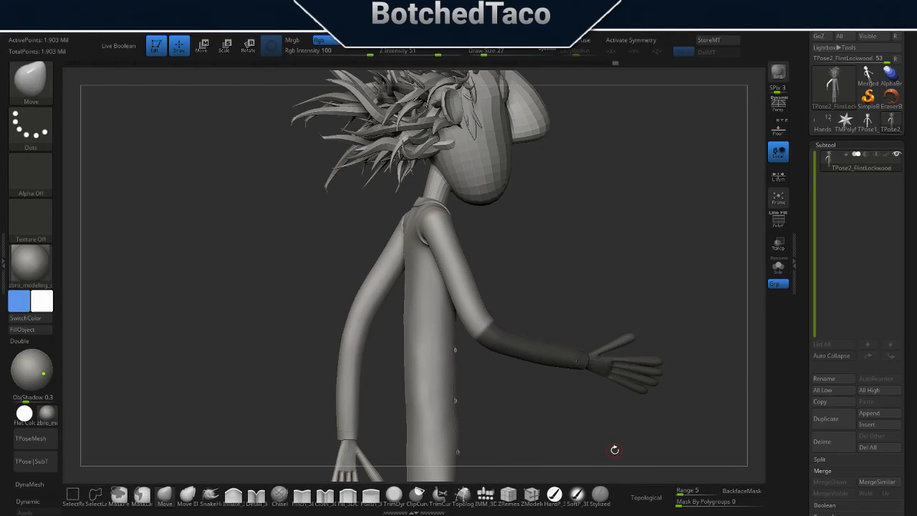
{"action": "left_click_drag", "start_coordinate": [571, 320], "coordinate": [554, 409], "text": "ctrl"}
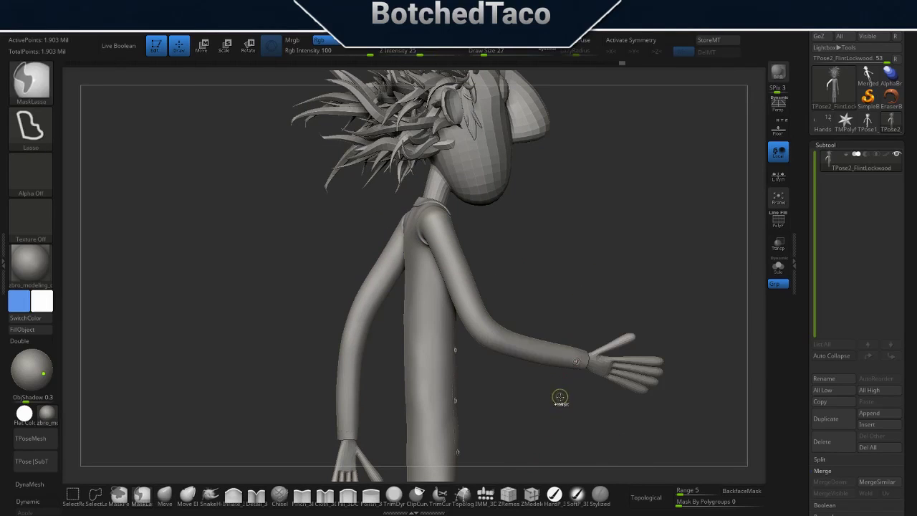
{"action": "key", "text": "ctrl+z"}
{"action": "left_click", "coordinate": [706, 329], "text": "ctrl"}
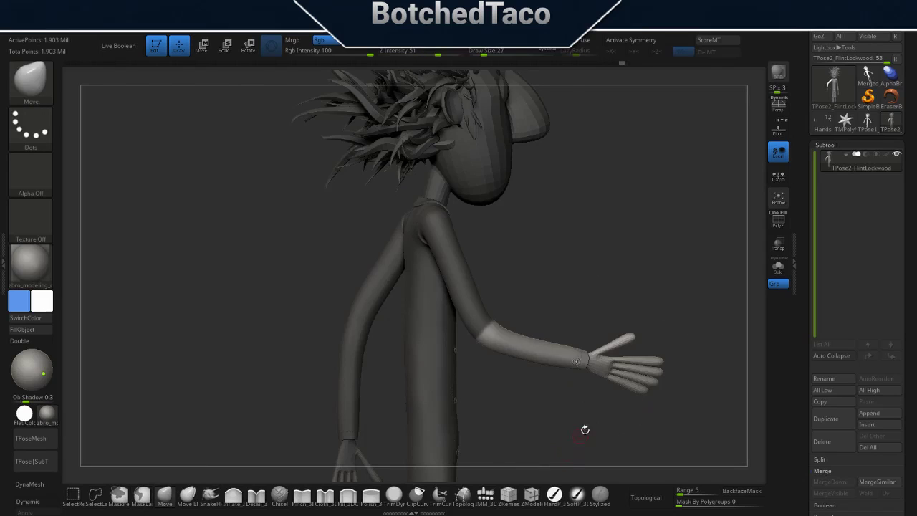
{"action": "key", "text": "space"}
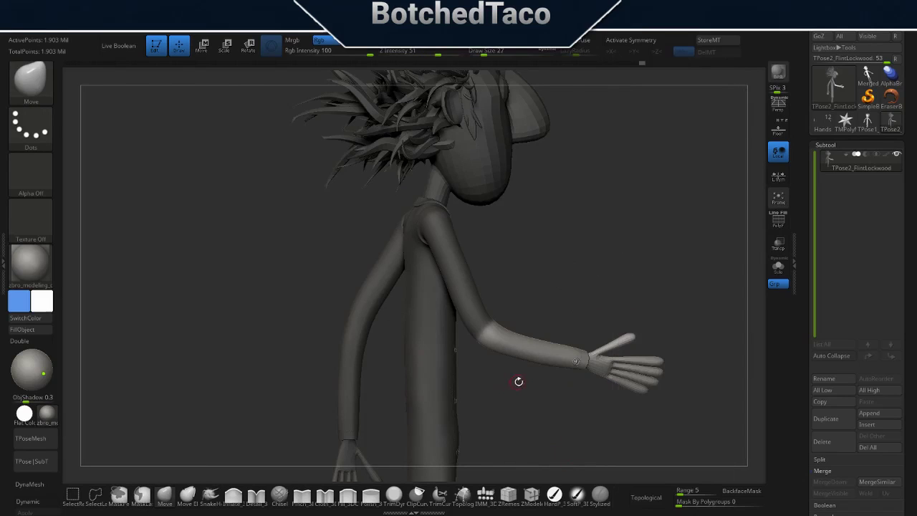
Move the rotation pivot to the elbow and rotate the forearm downward.
{"action": "key", "text": "w"}
{"action": "mouse_move", "coordinate": [434, 221]}
{"action": "left_mouse_down", "text": "alt"}
{"action": "mouse_move", "coordinate": [491, 333]}
{"action": "mouse_move", "coordinate": [534, 346]}
{"action": "left_mouse_up", "text": "alt"}
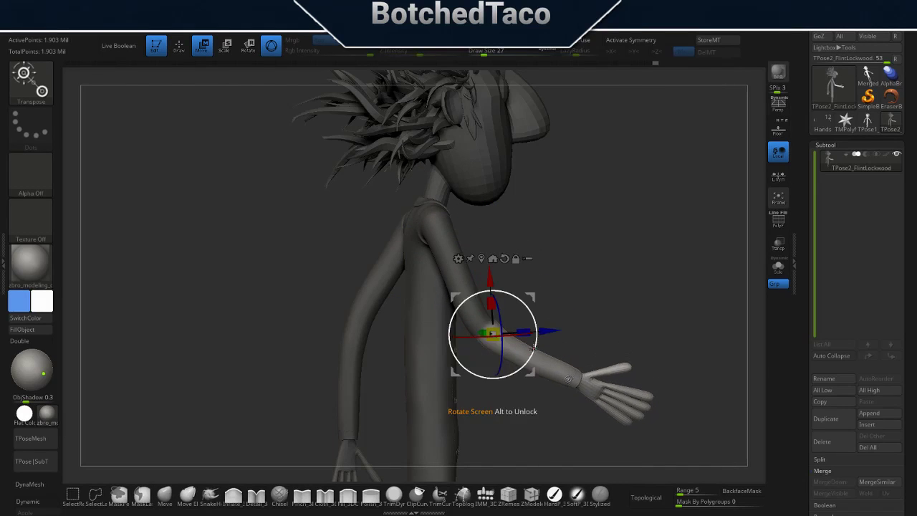
{"action": "key", "text": "ctrl+z"}
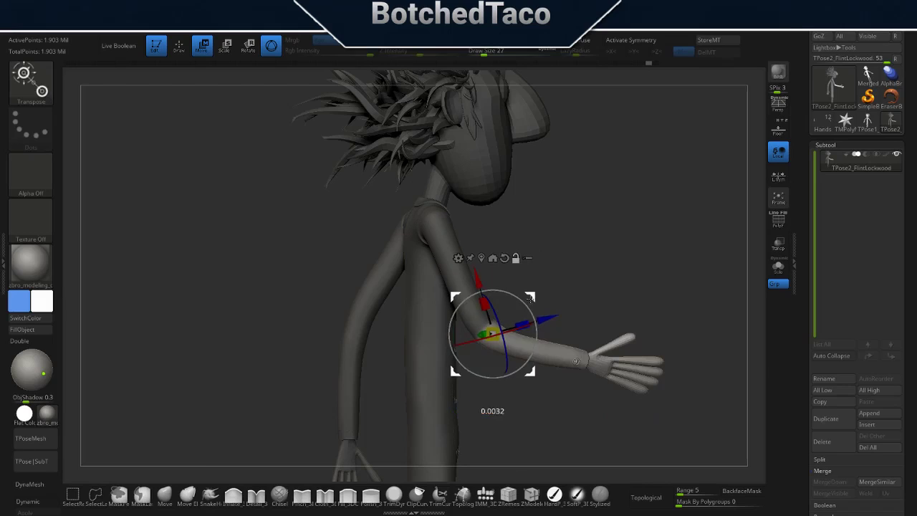
{"action": "mouse_move", "coordinate": [530, 296]}
{"action": "left_mouse_down"}
{"action": "mouse_move", "coordinate": [521, 288]}
{"action": "mouse_move", "coordinate": [523, 329]}
{"action": "left_mouse_up"}
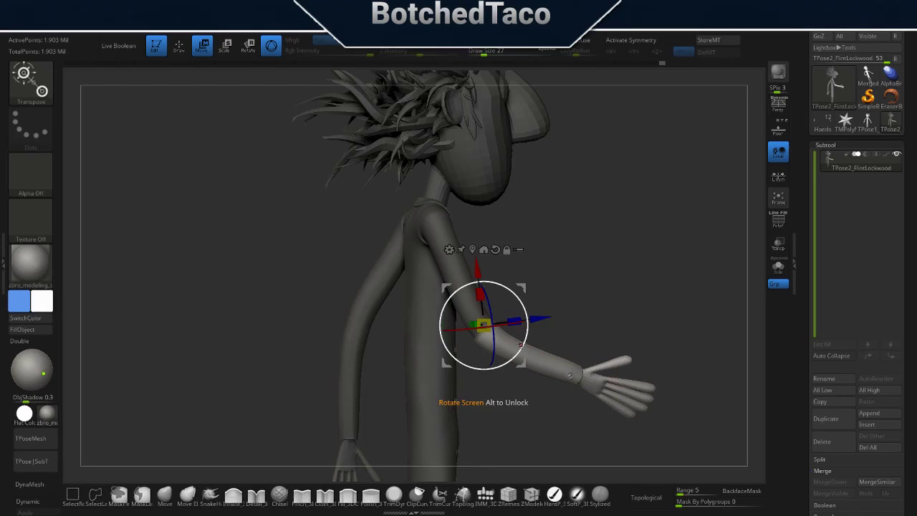
{"action": "left_click_drag", "start_coordinate": [525, 308], "coordinate": [538, 313]}
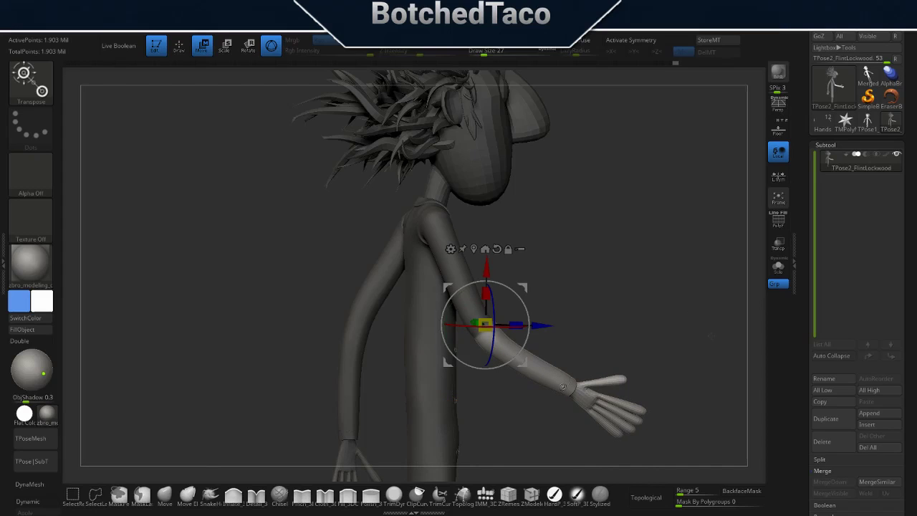
{"action": "left_click_drag", "start_coordinate": [709, 336], "coordinate": [634, 316]}
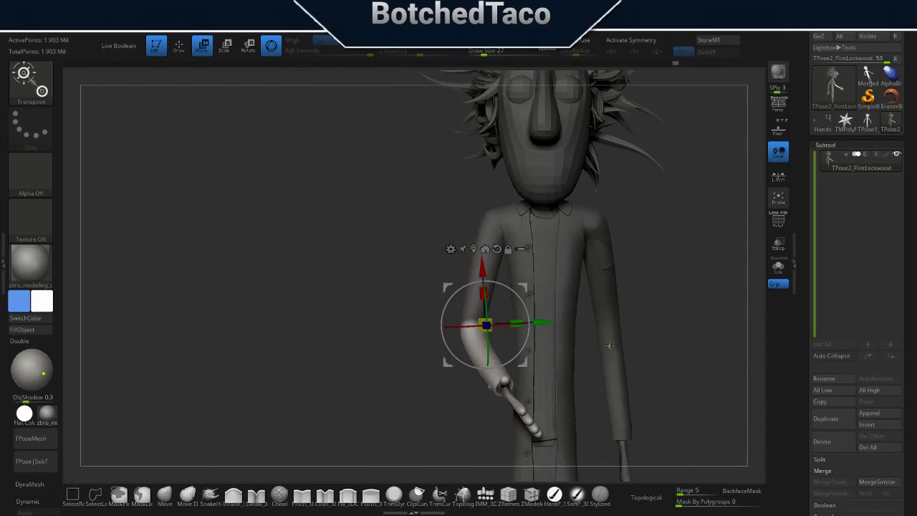
Undo the earlier bends and re-rotate the forearm so the hand hangs more steeply down.
{"action": "key", "text": "ctrl+z"}
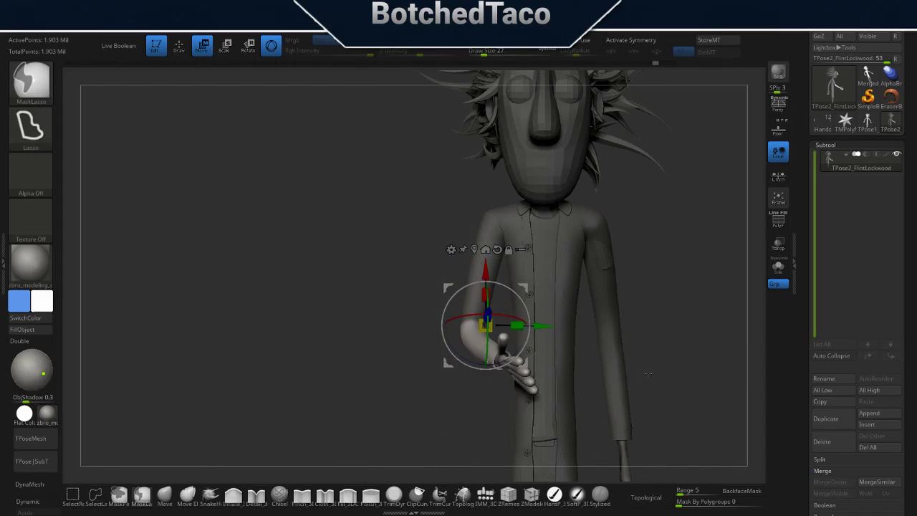
{"action": "mouse_move", "coordinate": [643, 373]}
{"action": "left_mouse_down"}
{"action": "mouse_move", "coordinate": [645, 357]}
{"action": "mouse_move", "coordinate": [636, 382]}
{"action": "left_mouse_up"}
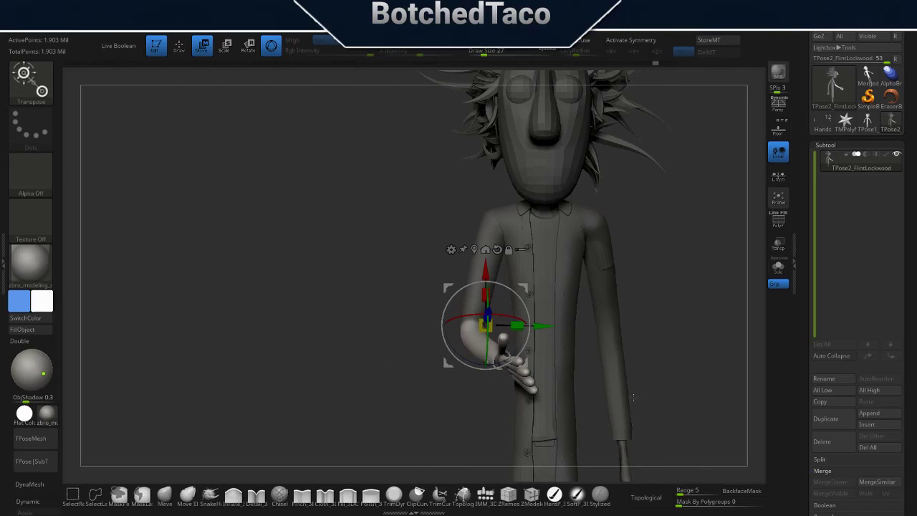
{"action": "key", "text": "ctrl+z"}
{"action": "key", "text": "ctrl+z"}
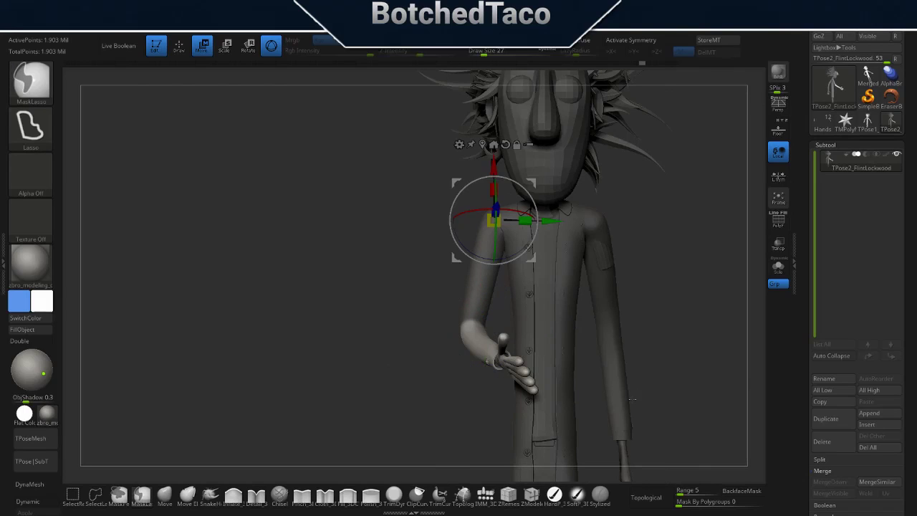
{"action": "key", "text": "ctrl+z"}
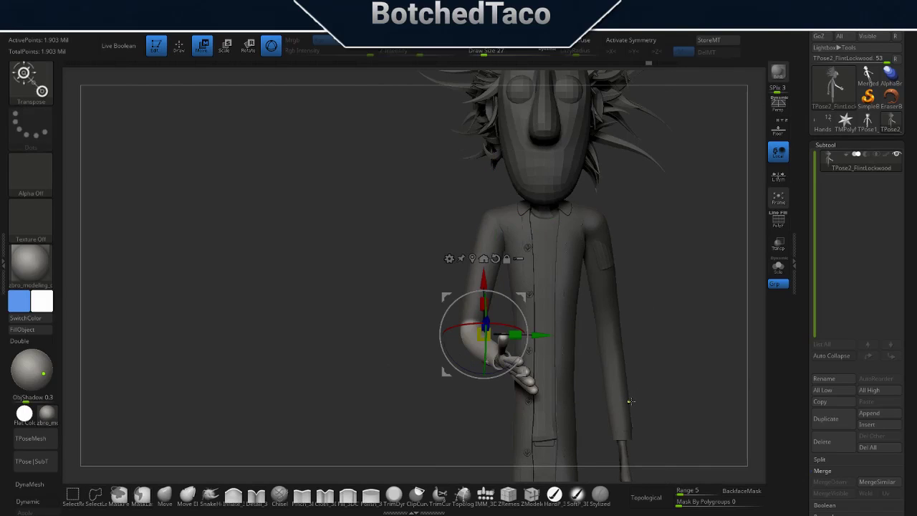
{"action": "key", "text": "ctrl+z"}
{"action": "key", "text": "ctrl+z"}
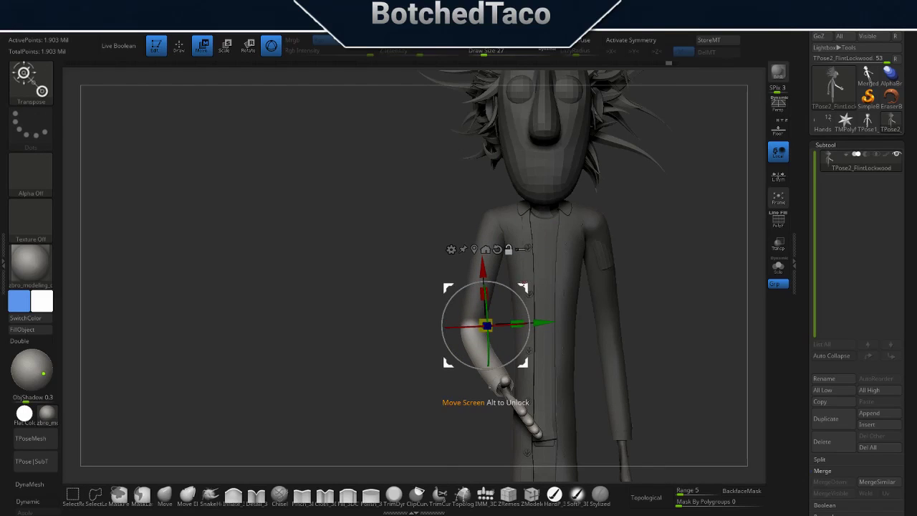
{"action": "key", "text": "ctrl+z"}
{"action": "key", "text": "ctrl+z"}
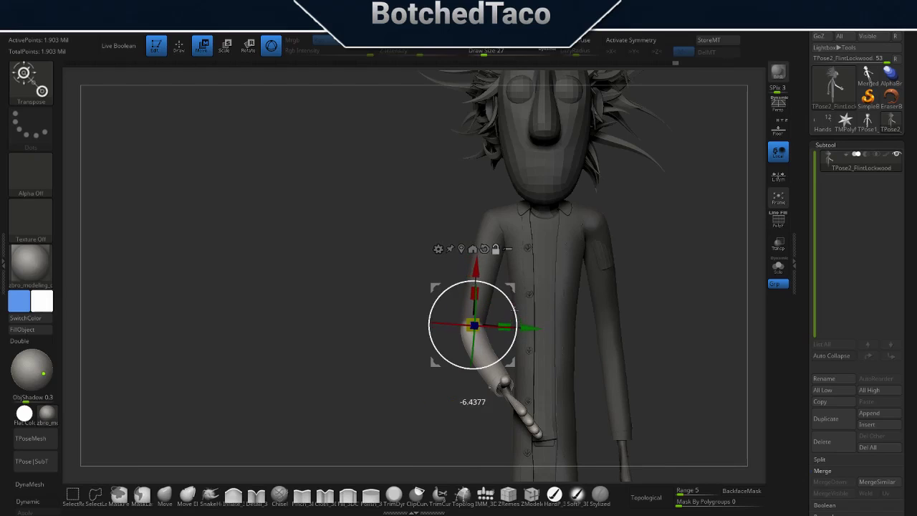
{"action": "mouse_move", "coordinate": [490, 385]}
{"action": "left_mouse_down"}
{"action": "mouse_move", "coordinate": [473, 379]}
{"action": "mouse_move", "coordinate": [503, 308]}
{"action": "left_mouse_up"}
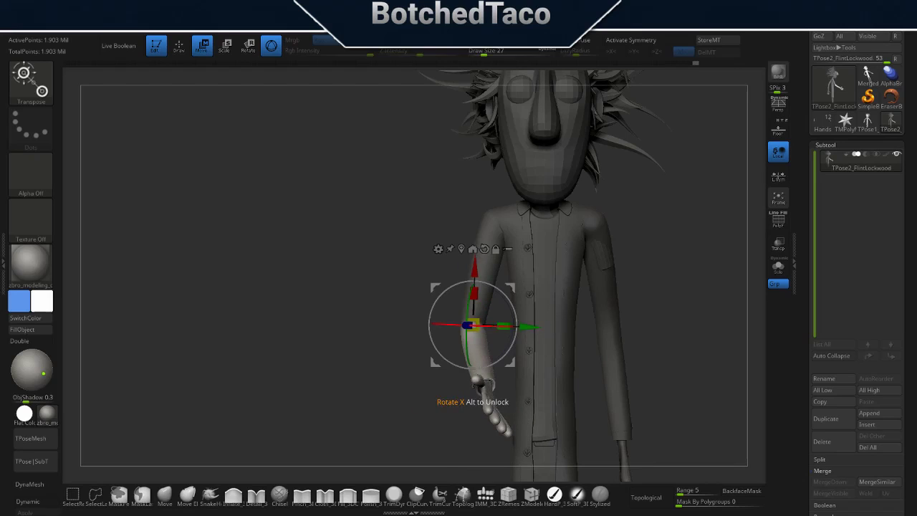
{"action": "mouse_move", "coordinate": [468, 359]}
{"action": "left_mouse_down"}
{"action": "mouse_move", "coordinate": [702, 298]}
{"action": "mouse_move", "coordinate": [675, 320]}
{"action": "left_mouse_up"}
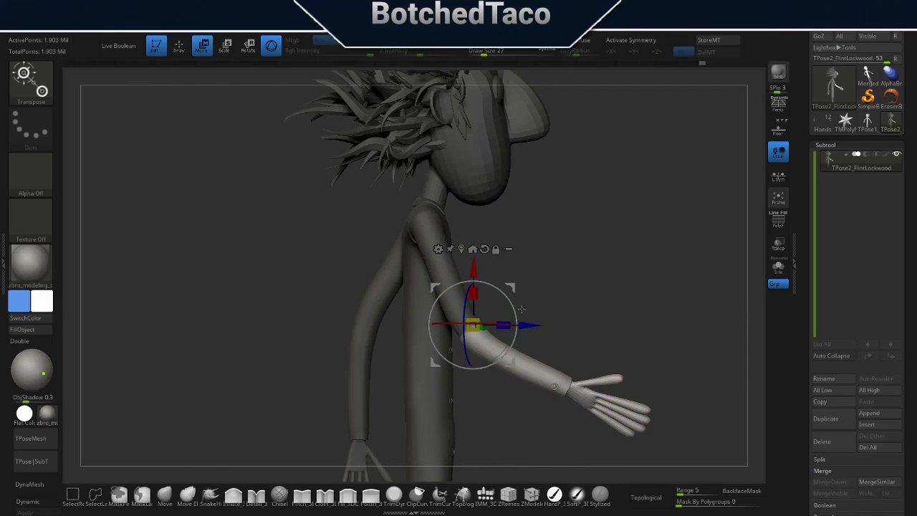
Re-mask and invert the forearm, then rotate it slightly at the elbow.
{"action": "mouse_move", "coordinate": [513, 287]}
{"action": "left_mouse_down"}
{"action": "mouse_move", "coordinate": [526, 330]}
{"action": "mouse_move", "coordinate": [517, 295]}
{"action": "left_mouse_up"}
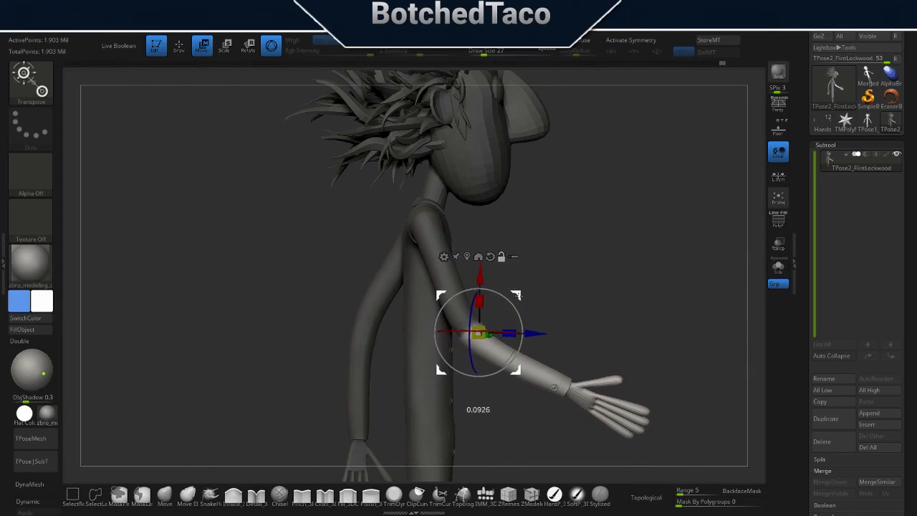
{"action": "key", "text": "ctrl"}
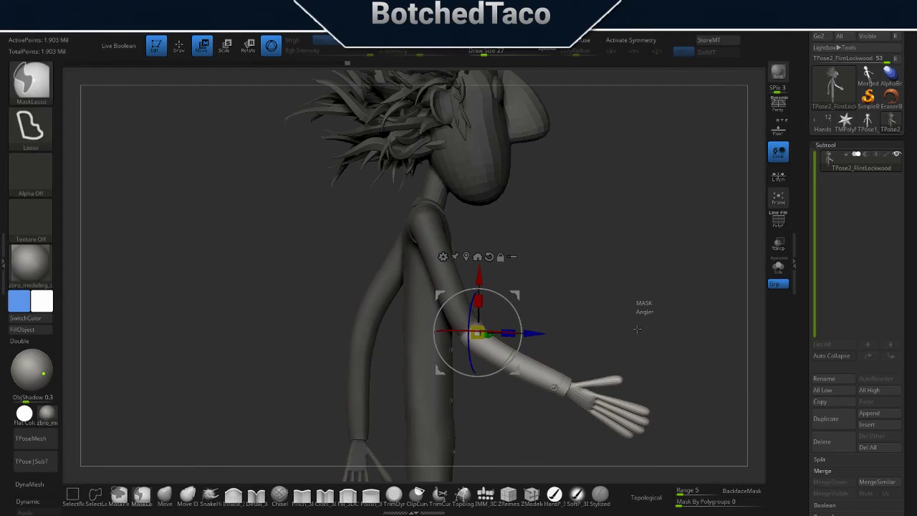
{"action": "left_click_drag", "start_coordinate": [637, 329], "coordinate": [630, 337], "text": "ctrl"}
{"action": "key", "text": "q"}
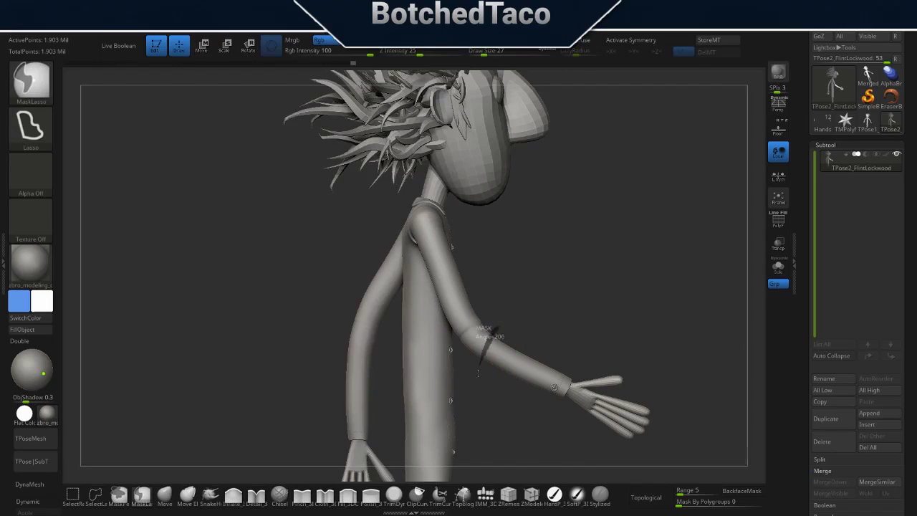
{"action": "left_click_drag", "start_coordinate": [480, 337], "coordinate": [647, 359], "text": "ctrl"}
{"action": "key", "text": "w"}
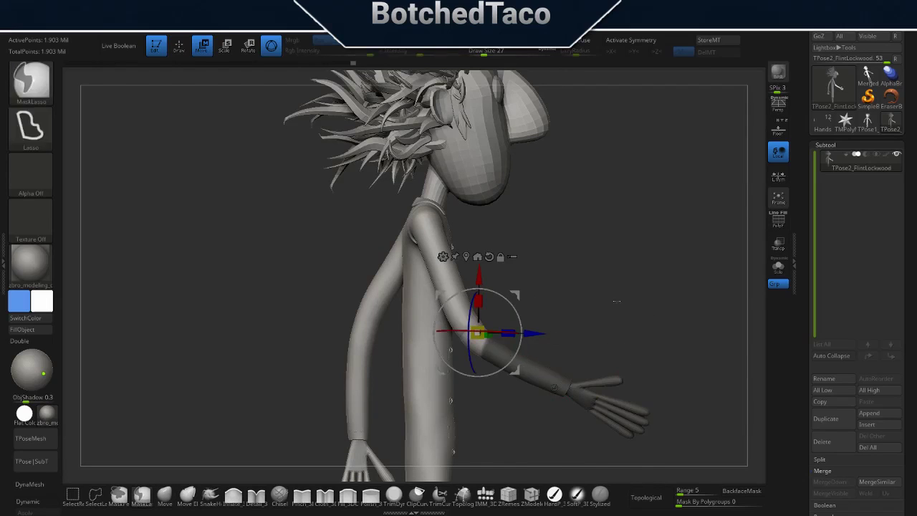
{"action": "key", "text": "ctrl+i"}
{"action": "left_click_drag", "start_coordinate": [513, 337], "coordinate": [516, 301]}
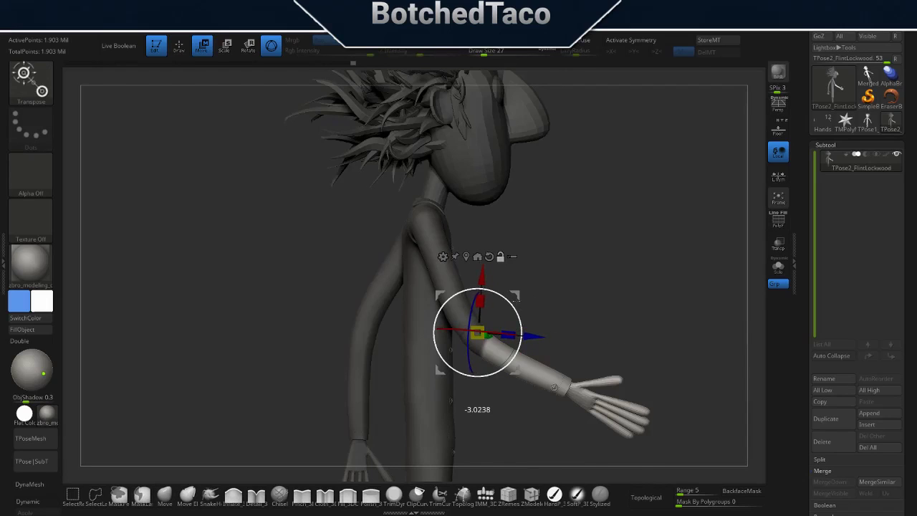
{"action": "mouse_move", "coordinate": [477, 334]}
{"action": "left_mouse_down", "text": "alt"}
{"action": "mouse_move", "coordinate": [485, 344]}
{"action": "mouse_move", "coordinate": [532, 331]}
{"action": "mouse_move", "coordinate": [522, 305]}
{"action": "mouse_move", "coordinate": [609, 309]}
{"action": "left_mouse_up", "text": "alt"}
Frame the model and zoom in close on the raised arm's elbow.
{"action": "key", "text": "f"}
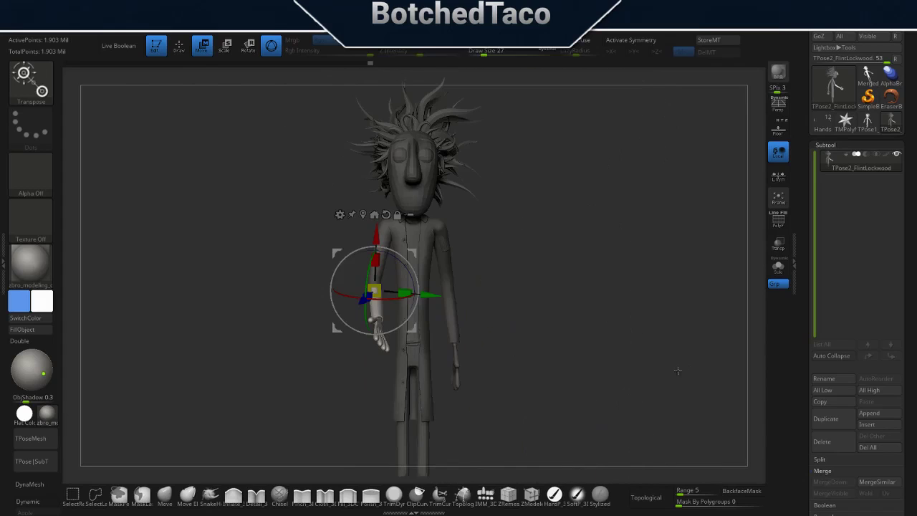
{"action": "key", "text": "q"}
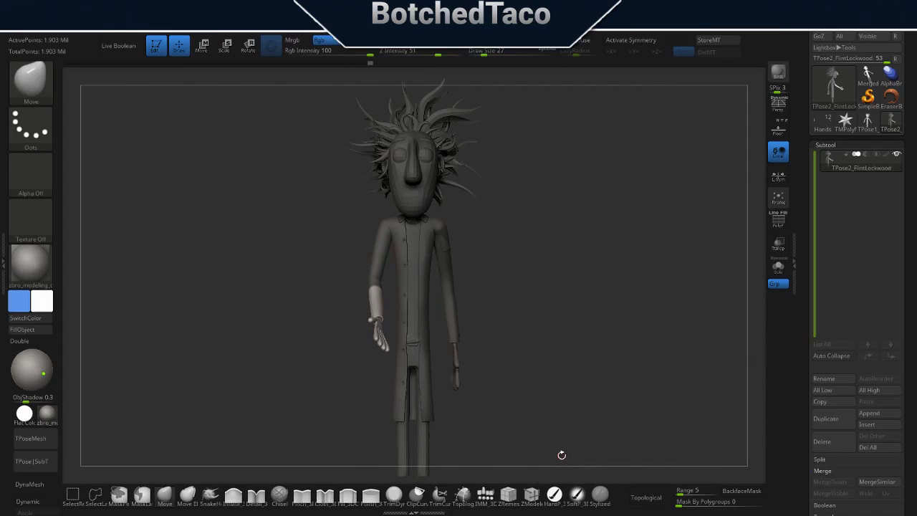
{"action": "left_click_drag", "start_coordinate": [500, 311], "coordinate": [570, 303]}
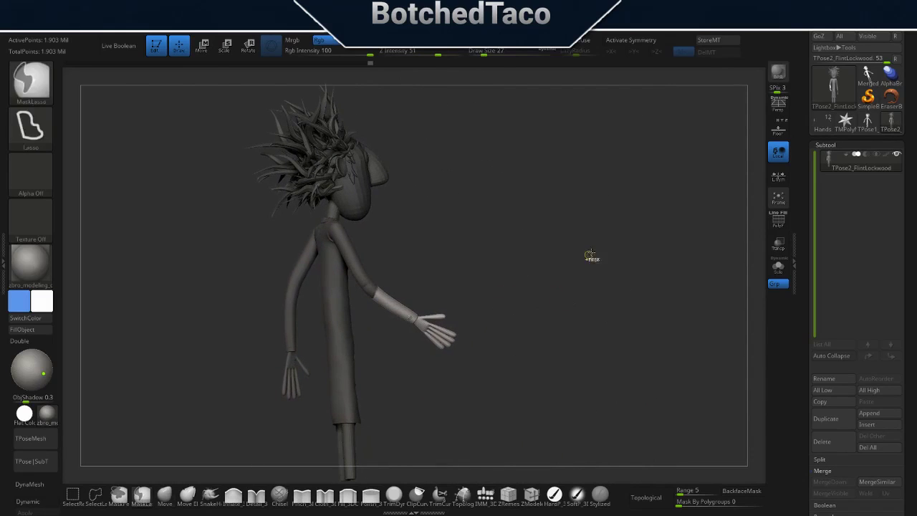
{"action": "left_click_drag", "start_coordinate": [590, 256], "coordinate": [465, 344]}
{"action": "right_click_drag", "start_coordinate": [465, 344], "coordinate": [569, 303], "text": "ctrl"}
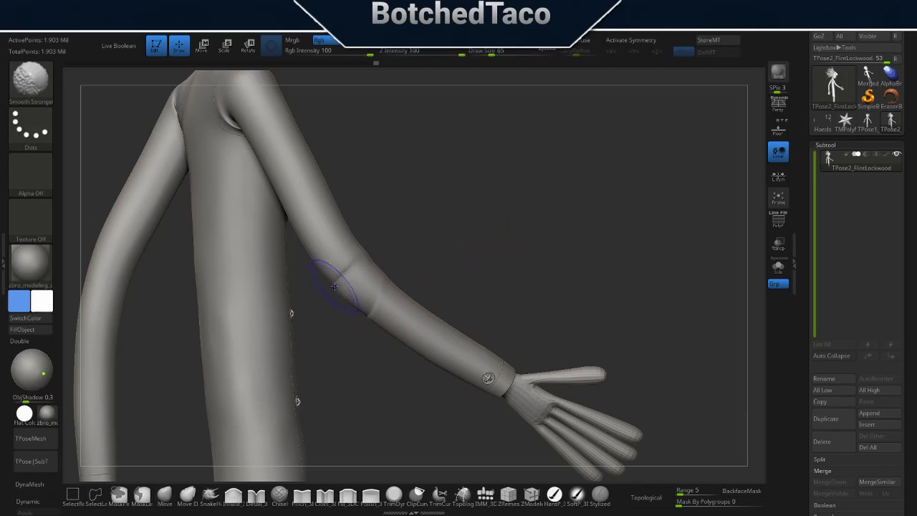
Smooth the elbow crease, undo it, and switch to the Move brush.
{"action": "left_click_drag", "start_coordinate": [355, 290], "coordinate": [339, 284], "text": "shift"}
{"action": "key", "text": "ctrl+z"}
{"action": "left_click_drag", "start_coordinate": [436, 251], "coordinate": [375, 253]}
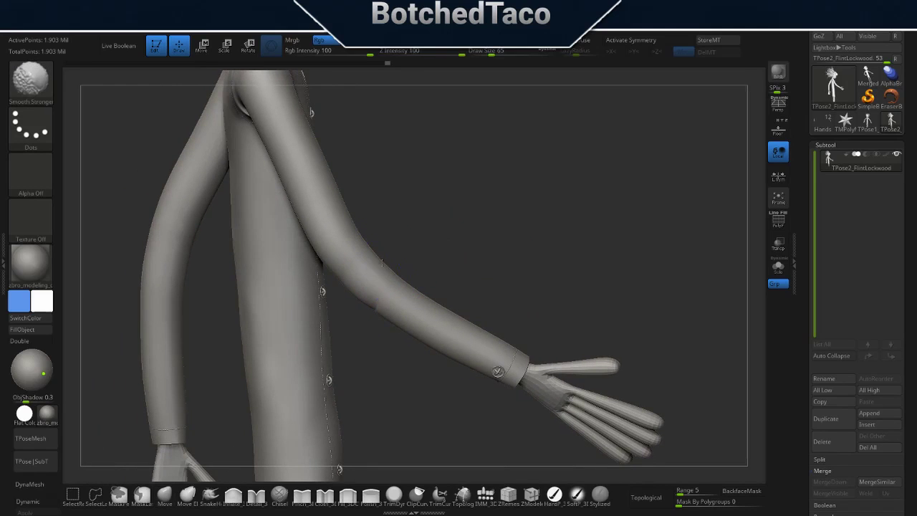
{"action": "key", "text": "b"}
{"action": "key", "text": "m"}
{"action": "key", "text": "v"}
{"action": "left_click_drag", "start_coordinate": [409, 233], "coordinate": [422, 241]}
Select the Inflate brush and Shift-smooth both elbows while orbiting around the arms.
{"action": "left_click", "coordinate": [233, 495]}
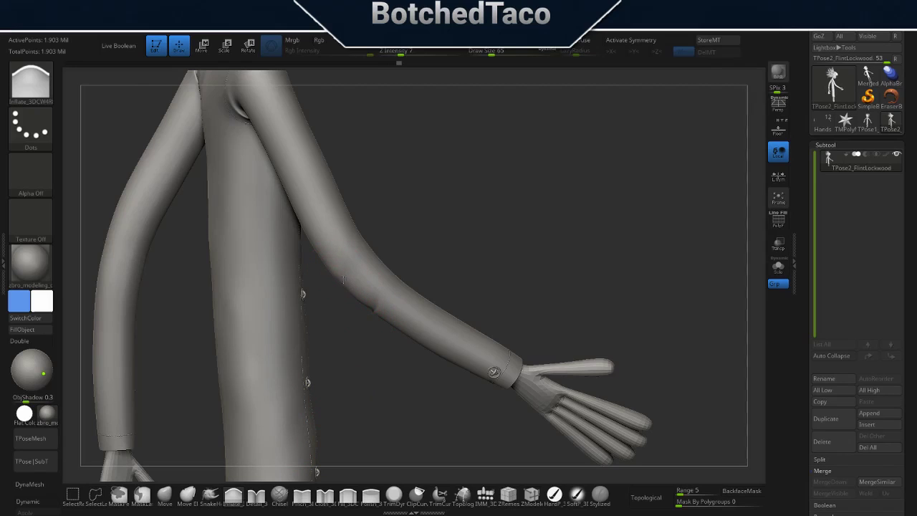
{"action": "key", "text": "shift"}
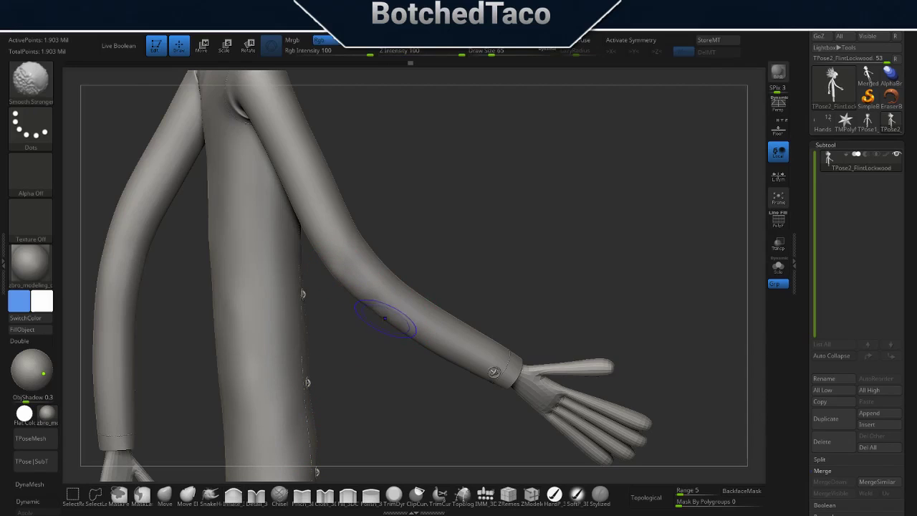
{"action": "key", "text": "shift"}
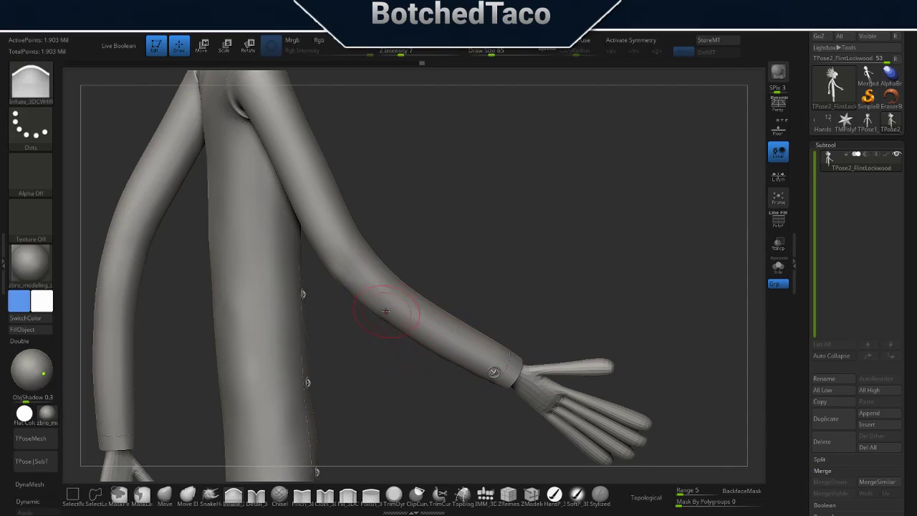
{"action": "key", "text": "shift"}
{"action": "left_click_drag", "start_coordinate": [569, 287], "coordinate": [551, 317]}
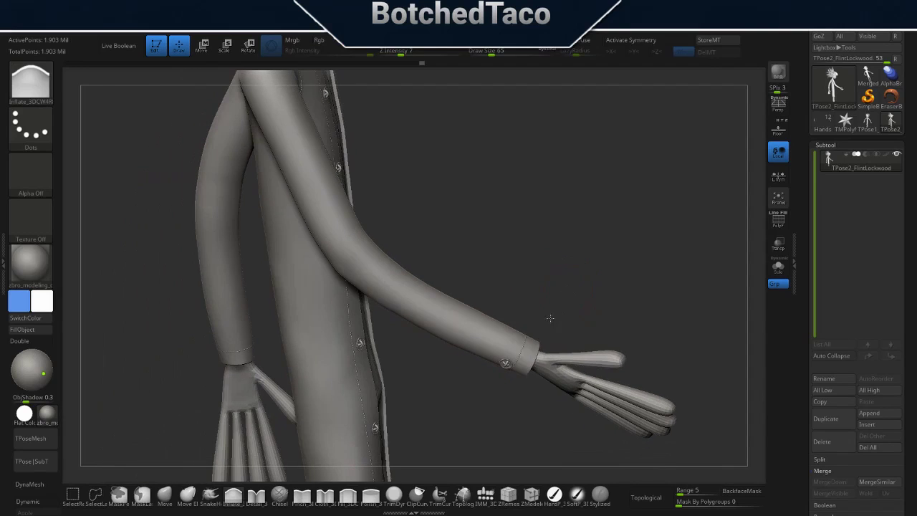
{"action": "mouse_move", "coordinate": [632, 214]}
{"action": "left_mouse_down"}
{"action": "mouse_move", "coordinate": [564, 300]}
{"action": "mouse_move", "coordinate": [471, 263]}
{"action": "mouse_move", "coordinate": [442, 294]}
{"action": "mouse_move", "coordinate": [411, 275]}
{"action": "left_mouse_up"}
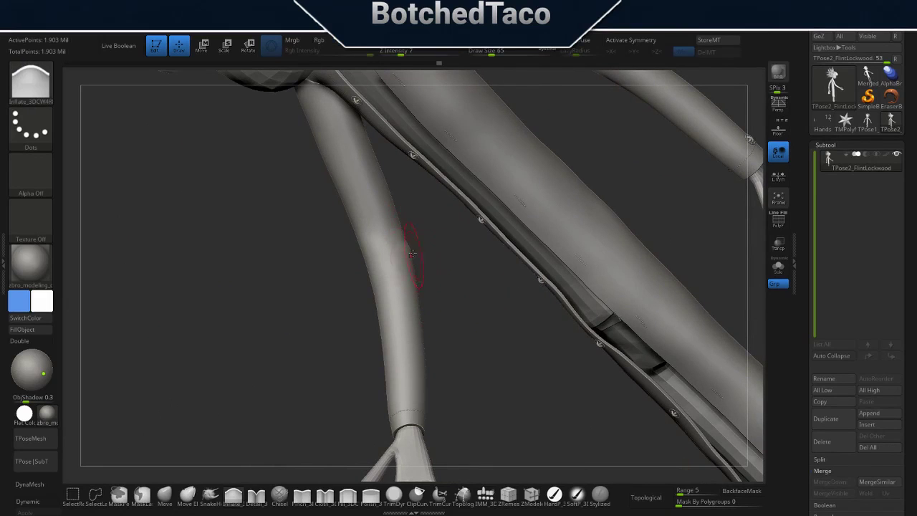
{"action": "key", "text": "shift"}
{"action": "left_click_drag", "start_coordinate": [435, 288], "coordinate": [432, 268]}
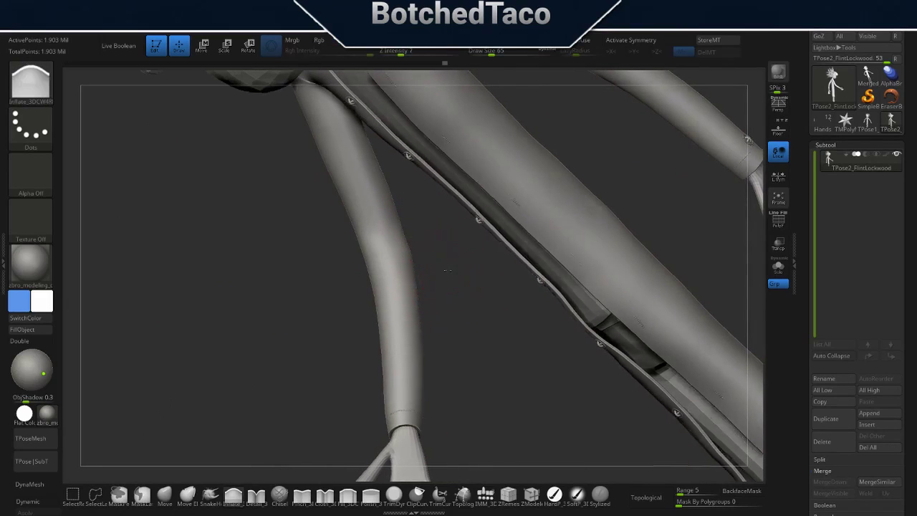
{"action": "key", "text": "shift"}
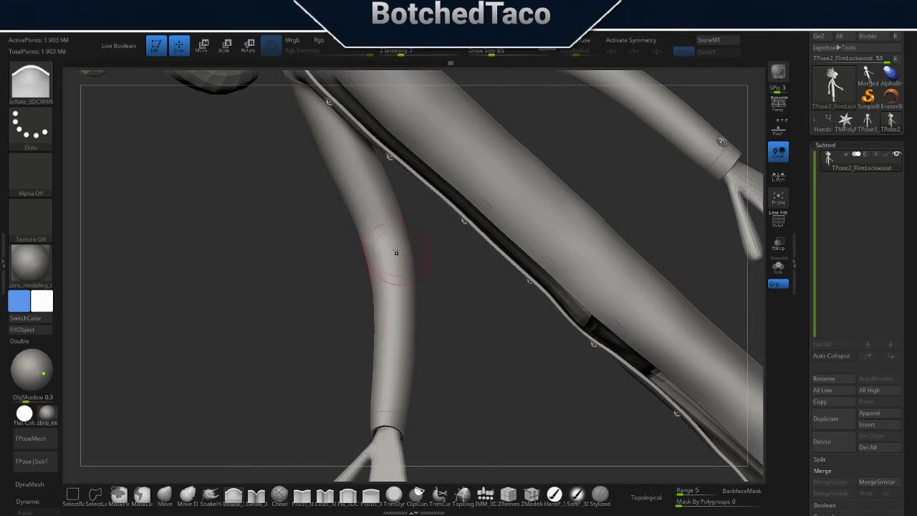
{"action": "left_click_drag", "start_coordinate": [407, 300], "coordinate": [443, 304], "text": "shift"}
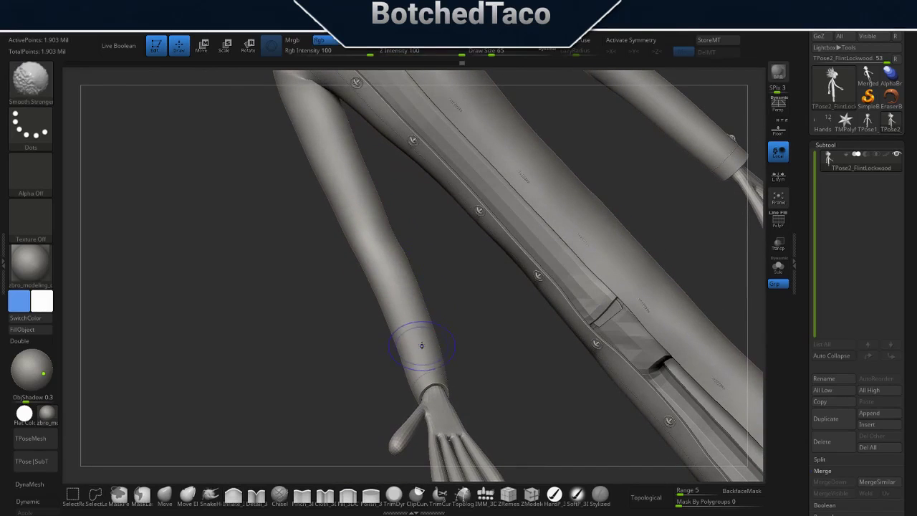
Set the brush draw size to 71 and zoom out to the whole character.
{"action": "right_click", "coordinate": [466, 359]}
{"action": "mouse_move", "coordinate": [472, 344]}
{"action": "left_mouse_down"}
{"action": "mouse_move", "coordinate": [502, 344]}
{"action": "mouse_move", "coordinate": [614, 195]}
{"action": "mouse_move", "coordinate": [643, 197]}
{"action": "left_mouse_up"}
{"action": "key", "text": "s"}
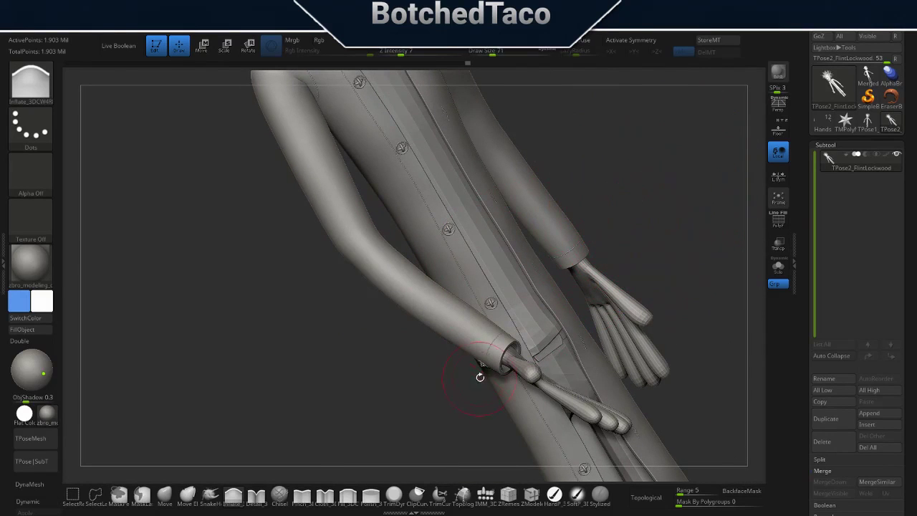
{"action": "left_click_drag", "start_coordinate": [480, 377], "coordinate": [578, 357]}
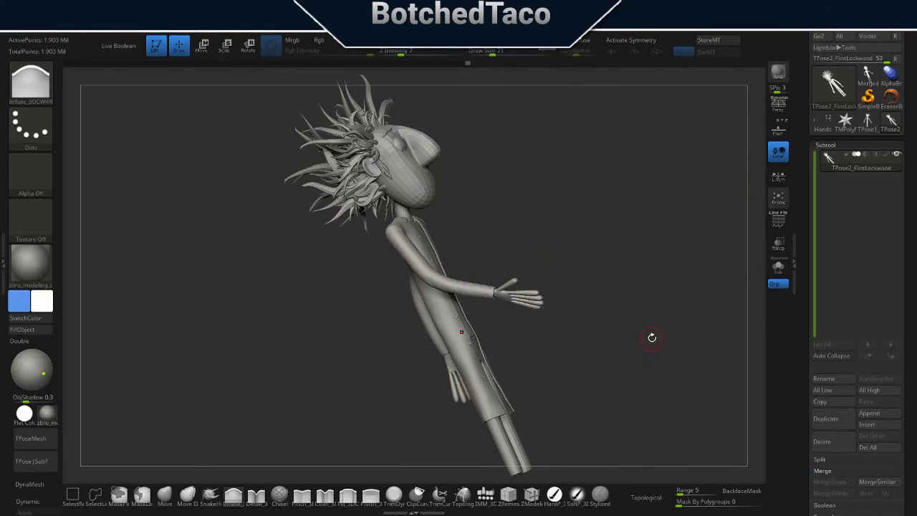
Turn the character upright facing front and save the project with Ctrl+S.
{"action": "left_click_drag", "start_coordinate": [652, 337], "coordinate": [675, 305]}
{"action": "left_click_drag", "start_coordinate": [665, 339], "coordinate": [635, 352]}
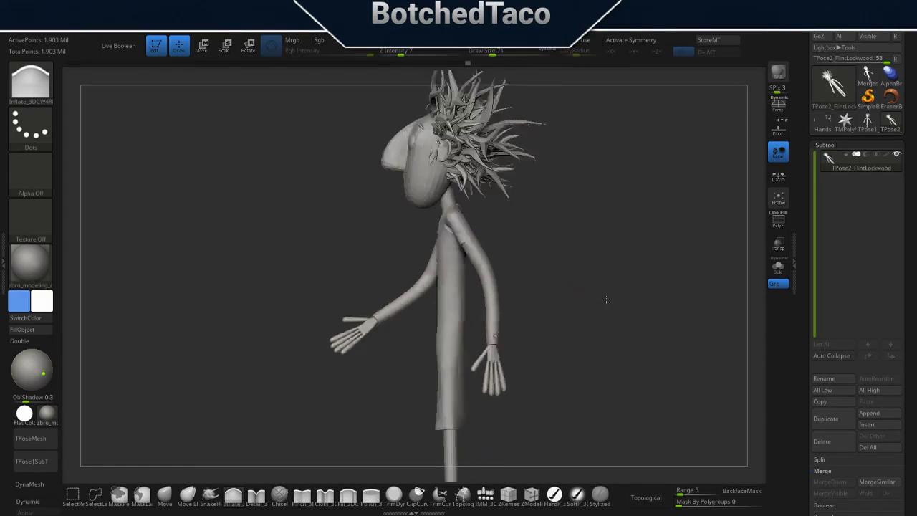
{"action": "mouse_move", "coordinate": [606, 301]}
{"action": "left_mouse_down"}
{"action": "mouse_move", "coordinate": [624, 307]}
{"action": "mouse_move", "coordinate": [622, 297]}
{"action": "left_mouse_up"}
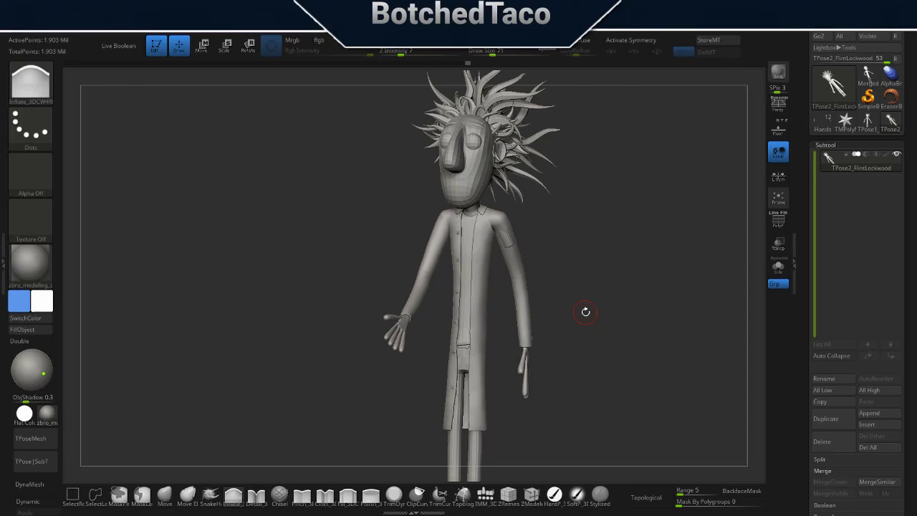
{"action": "key", "text": "ctrl+s"}
Orbit to the side and zoom in on the torso and arms.
{"action": "mouse_move", "coordinate": [591, 244]}
{"action": "left_mouse_down"}
{"action": "mouse_move", "coordinate": [640, 248]}
{"action": "mouse_move", "coordinate": [675, 274]}
{"action": "mouse_move", "coordinate": [616, 283]}
{"action": "left_mouse_up"}
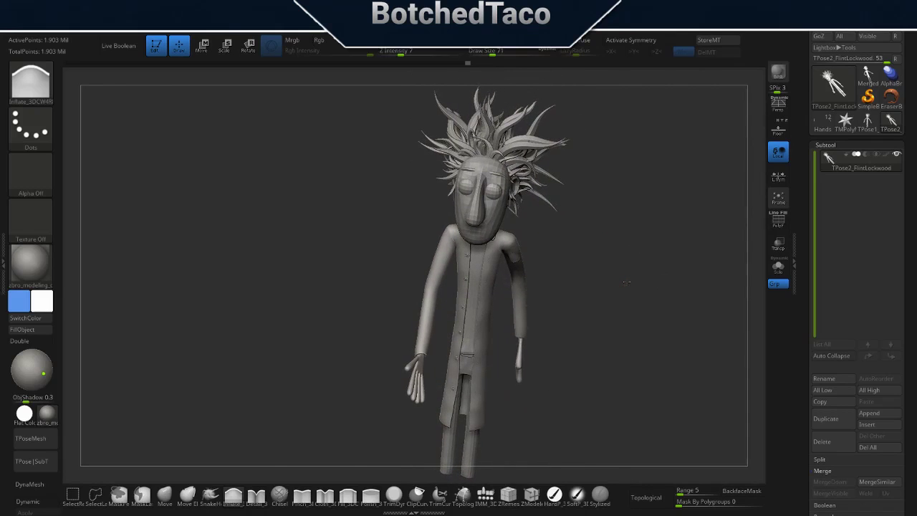
{"action": "key", "text": "space"}
{"action": "mouse_move", "coordinate": [575, 219]}
{"action": "left_mouse_down", "text": "ctrl"}
{"action": "mouse_move", "coordinate": [658, 245]}
{"action": "mouse_move", "coordinate": [592, 260]}
{"action": "left_mouse_up", "text": "ctrl"}
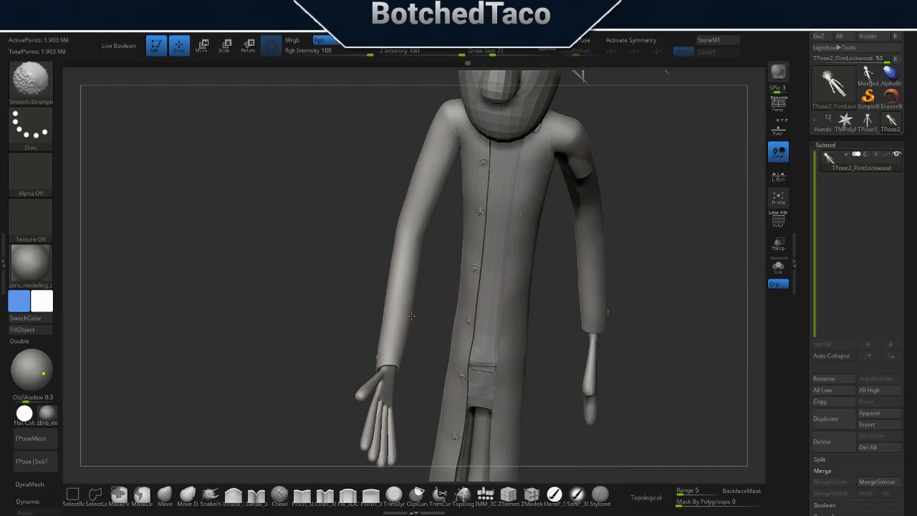
Shift-smooth the left elbow.
{"action": "key", "text": "shift"}
{"action": "left_click_drag", "start_coordinate": [421, 242], "coordinate": [418, 245], "text": "shift"}
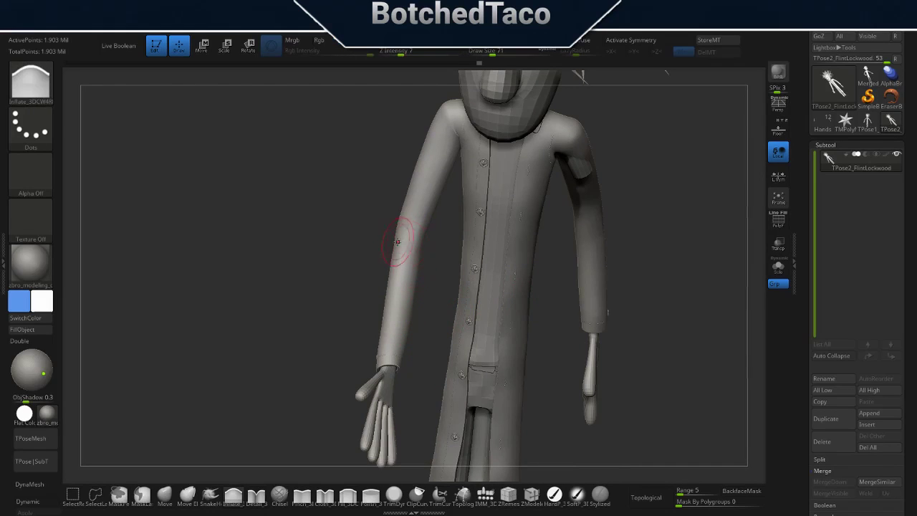
{"action": "key", "text": "shift"}
{"action": "key", "text": "shift"}
Frame the character front-on and zoom in on the coat and hands to check the pose.
{"action": "mouse_move", "coordinate": [612, 218]}
{"action": "left_mouse_down"}
{"action": "mouse_move", "coordinate": [621, 223]}
{"action": "mouse_move", "coordinate": [617, 305]}
{"action": "left_mouse_up"}
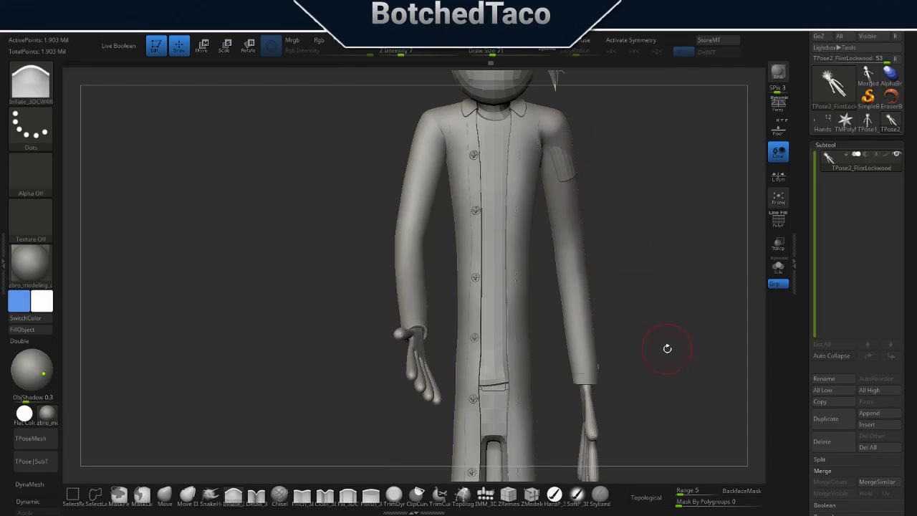
{"action": "key", "text": "f"}
{"action": "mouse_move", "coordinate": [497, 346]}
{"action": "left_mouse_down", "text": "alt"}
{"action": "mouse_move", "coordinate": [644, 308]}
{"action": "mouse_move", "coordinate": [620, 321]}
{"action": "mouse_move", "coordinate": [635, 319]}
{"action": "mouse_move", "coordinate": [620, 361]}
{"action": "left_mouse_up", "text": "alt"}
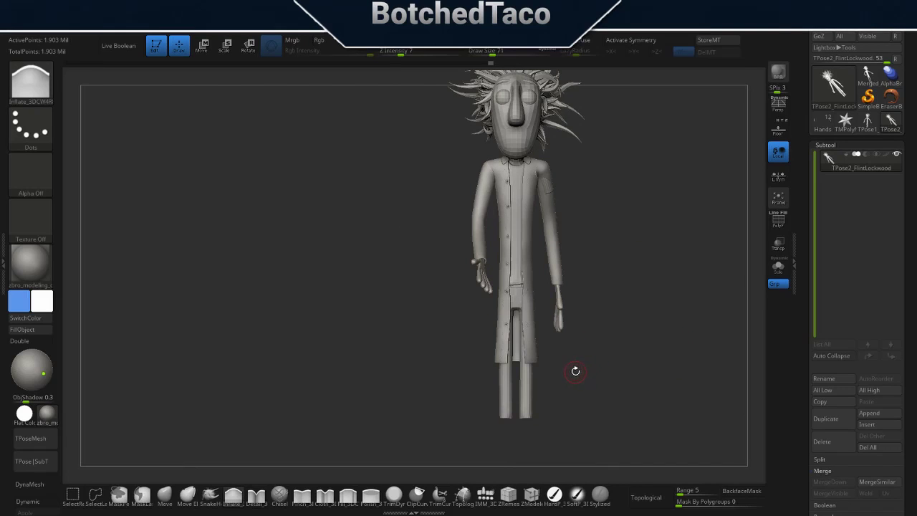
{"action": "mouse_move", "coordinate": [573, 368]}
{"action": "left_mouse_down", "text": "alt"}
{"action": "mouse_move", "coordinate": [627, 379]}
{"action": "mouse_move", "coordinate": [620, 322]}
{"action": "mouse_move", "coordinate": [643, 249]}
{"action": "left_mouse_up", "text": "alt"}
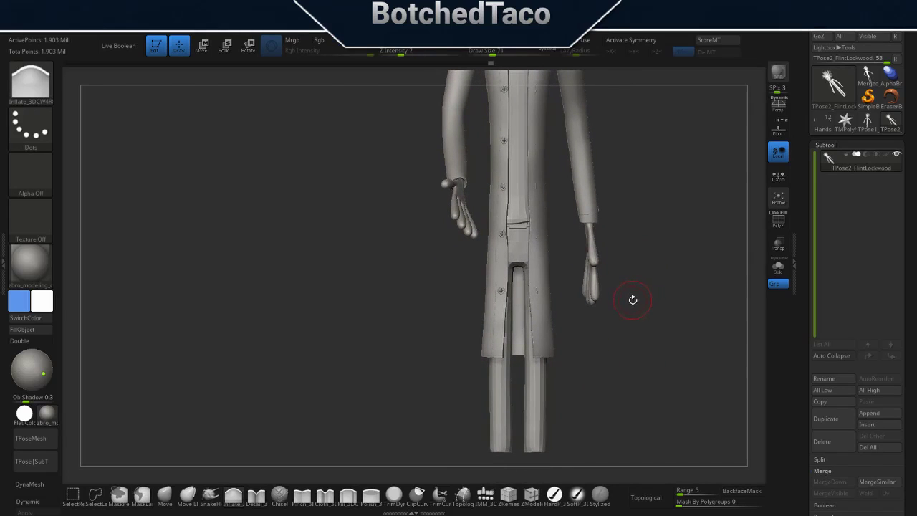
{"action": "mouse_move", "coordinate": [633, 299]}
{"action": "left_mouse_down"}
{"action": "mouse_move", "coordinate": [652, 303]}
{"action": "mouse_move", "coordinate": [603, 331]}
{"action": "left_mouse_up"}
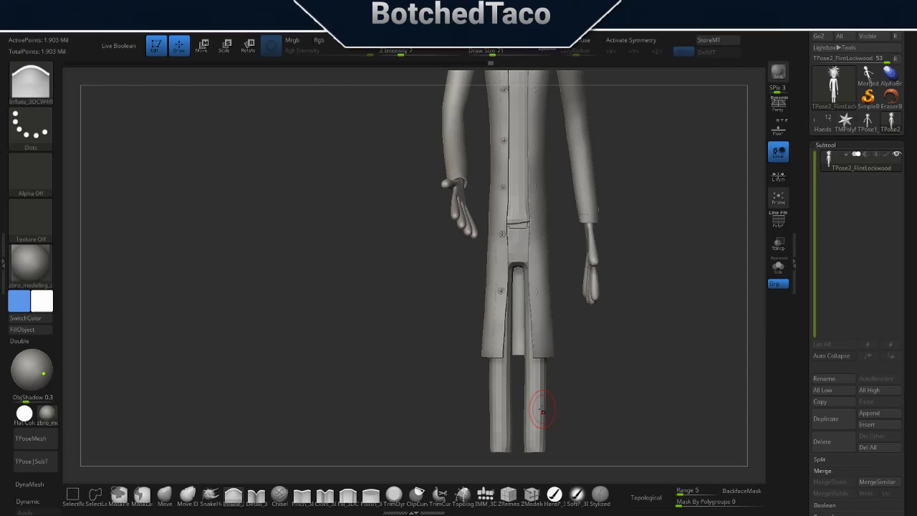
Save as FlintLockwood-10-Posing-2.ZPR, then run TPose|SubT in the Rigging palette.
{"action": "key", "text": "ctrl+s"}
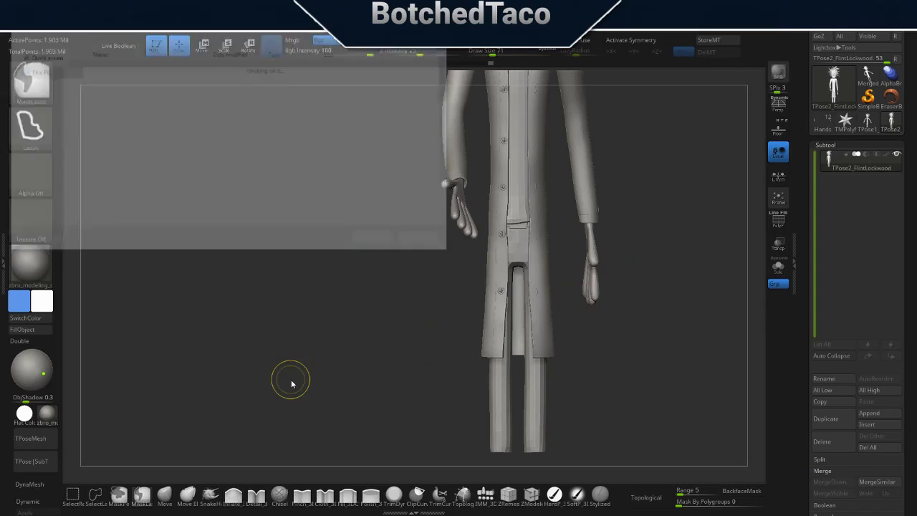
{"action": "key", "text": "Left"}
{"action": "key", "text": "Left"}
{"action": "key", "text": "Left"}
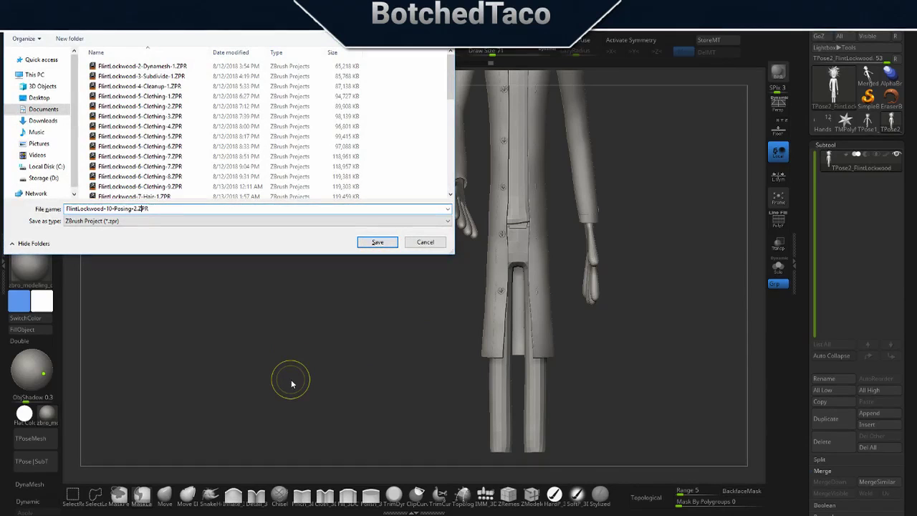
{"action": "key", "text": "Return"}
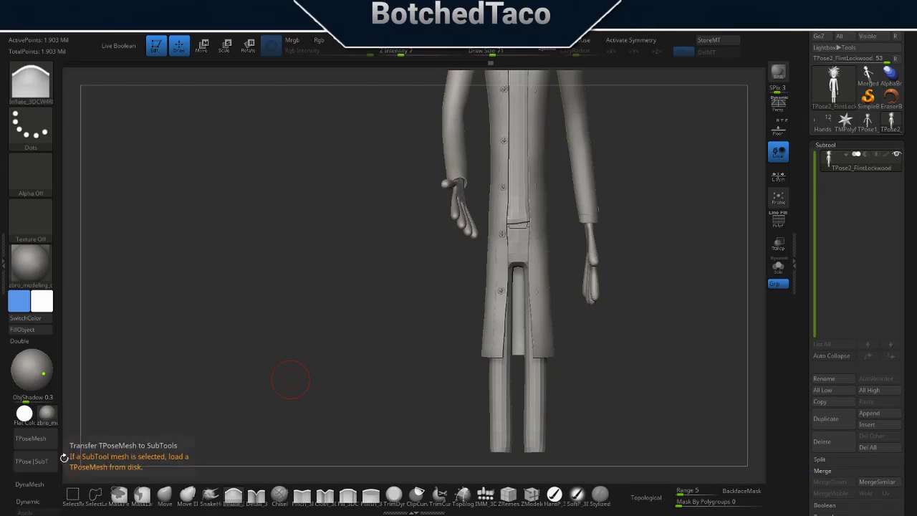
{"action": "left_click", "coordinate": [31, 461]}
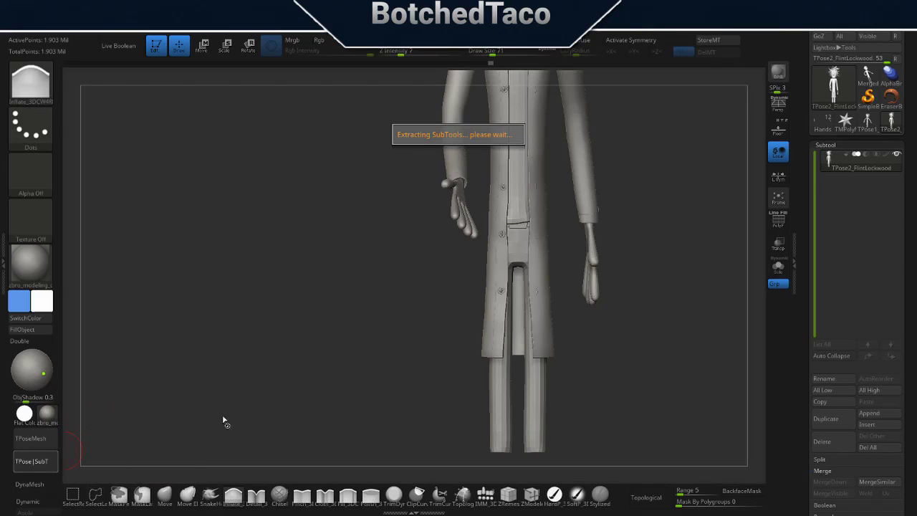
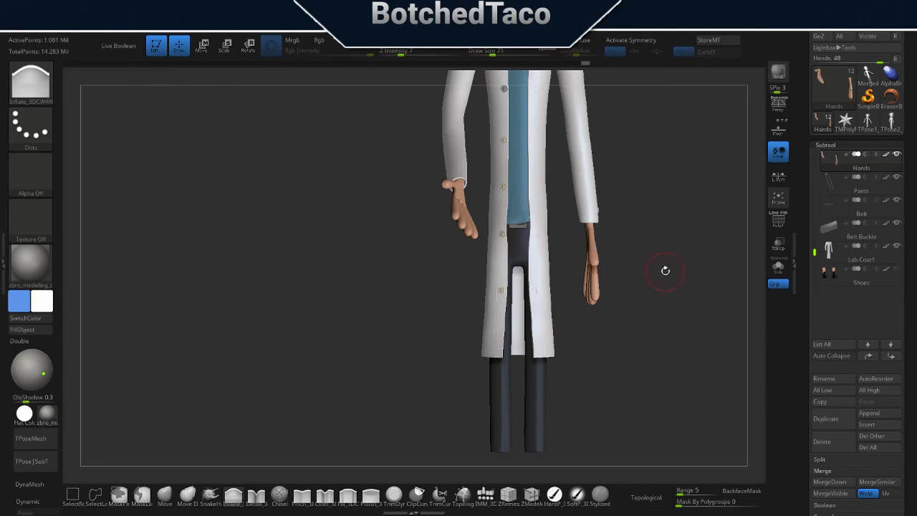
Unhide the Shoes subtool and orbit to check the shoes under the trousers.
{"action": "left_click_drag", "start_coordinate": [665, 270], "coordinate": [664, 263]}
{"action": "left_click", "coordinate": [896, 269]}
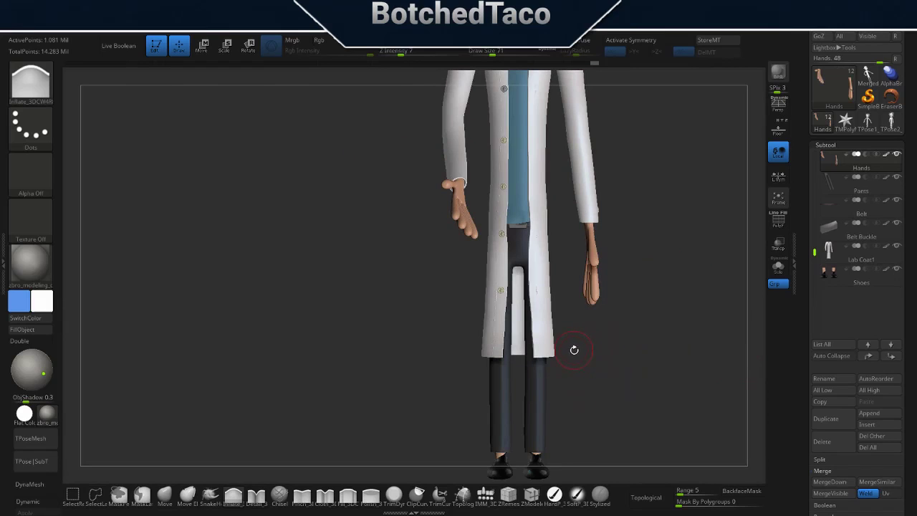
{"action": "left_click_drag", "start_coordinate": [650, 219], "coordinate": [650, 272]}
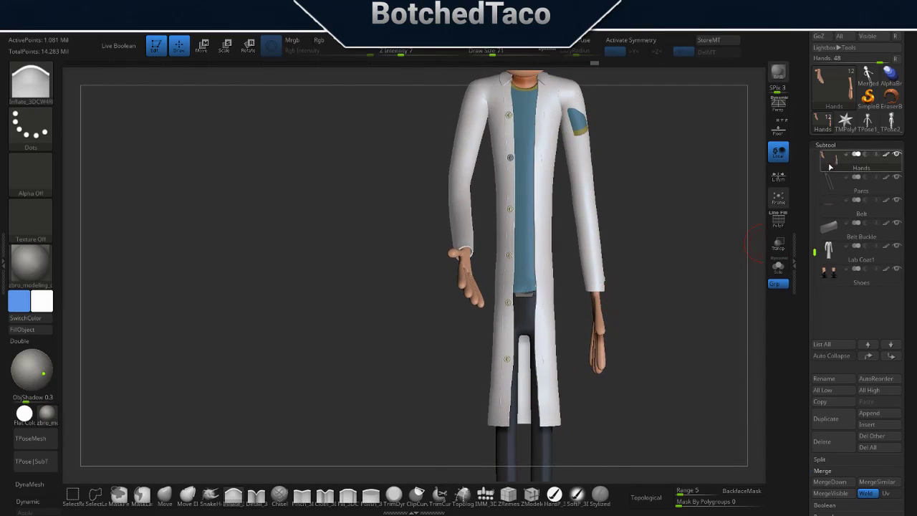
Turn on PolyF and put the Transpose gizmo on the red hand, re-centred and screen-aligned.
{"action": "left_click", "coordinate": [778, 218]}
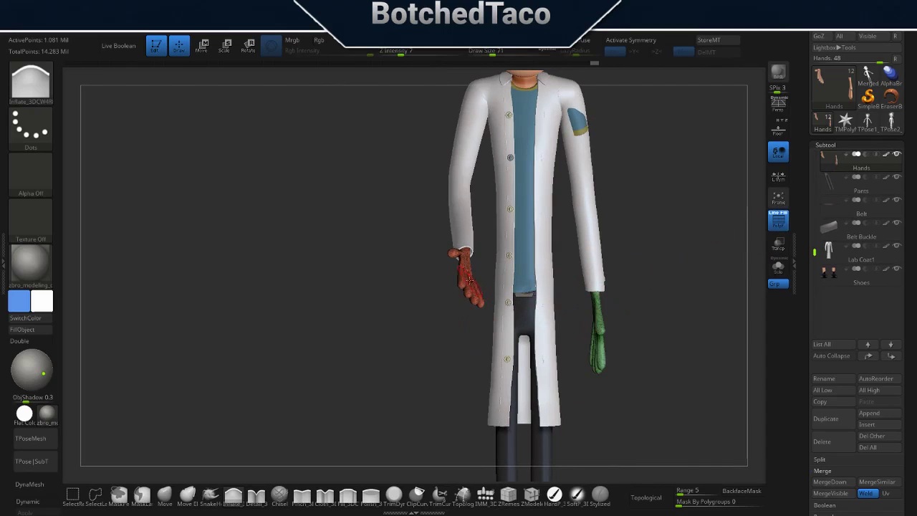
{"action": "key", "text": "w"}
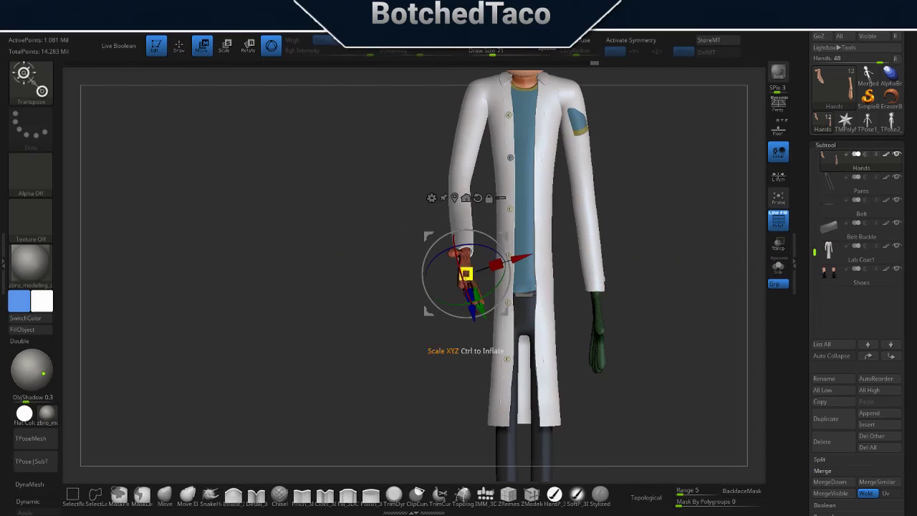
{"action": "key", "text": "q"}
{"action": "key", "text": "w"}
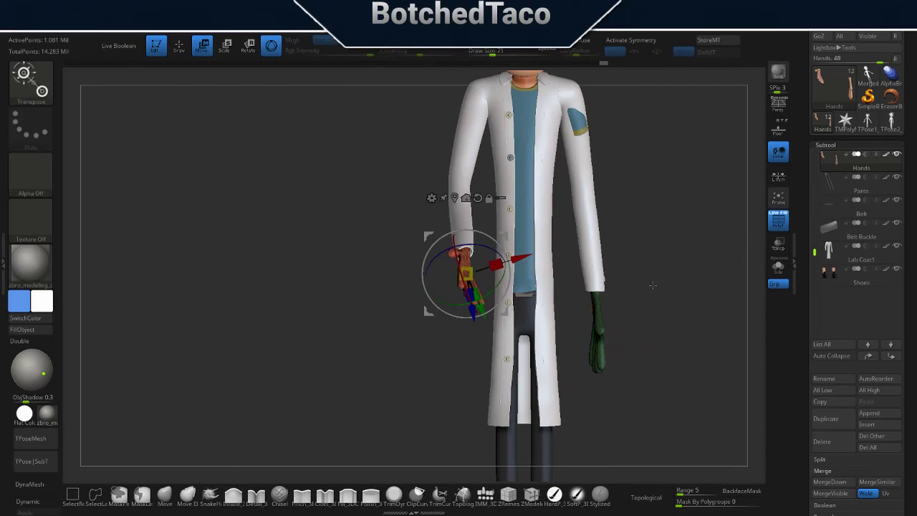
{"action": "mouse_move", "coordinate": [653, 285]}
{"action": "left_mouse_down"}
{"action": "mouse_move", "coordinate": [681, 284]}
{"action": "mouse_move", "coordinate": [466, 199]}
{"action": "left_mouse_up"}
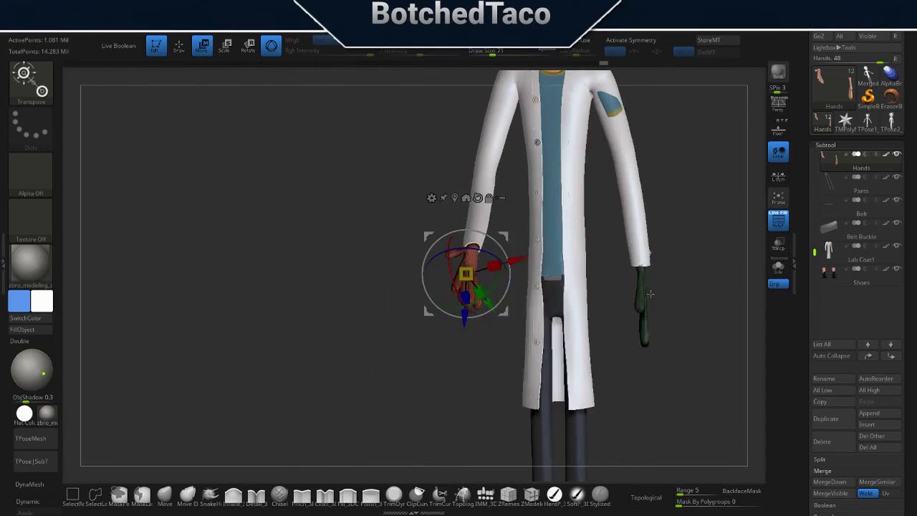
{"action": "left_click", "coordinate": [455, 198]}
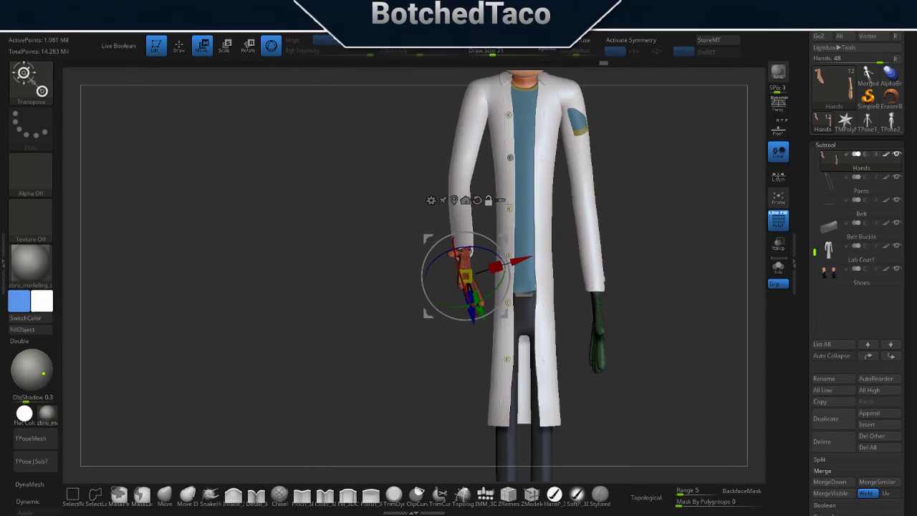
{"action": "left_click", "coordinate": [466, 200]}
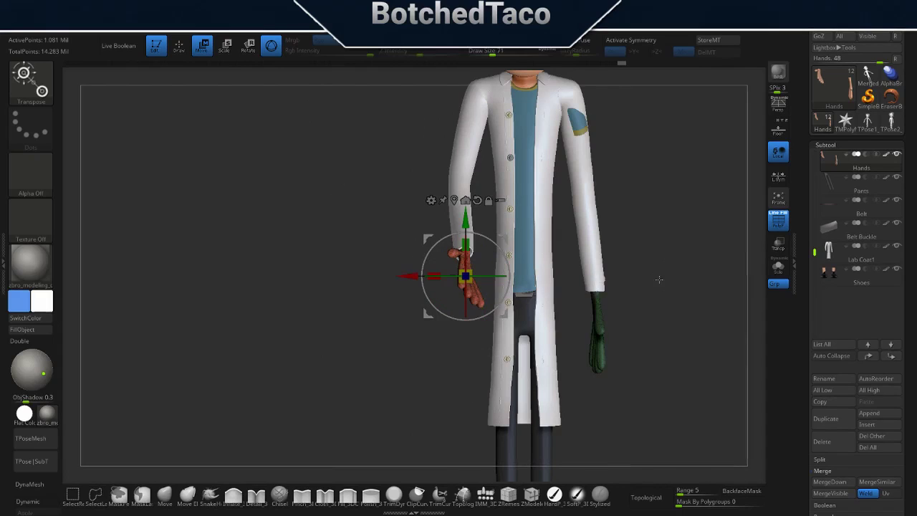
Rotate the red hand upright about the wrist and orbit to check the pose.
{"action": "left_click_drag", "start_coordinate": [657, 266], "coordinate": [645, 217]}
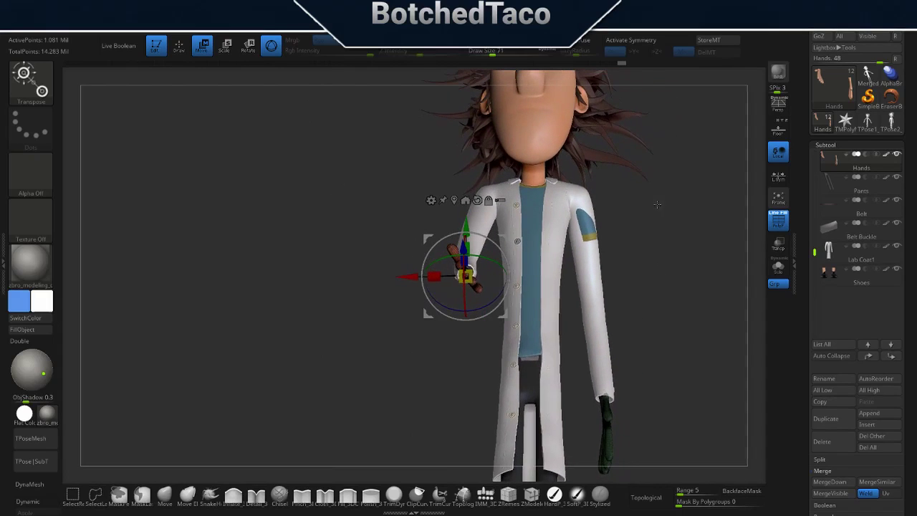
{"action": "left_click_drag", "start_coordinate": [648, 223], "coordinate": [616, 236]}
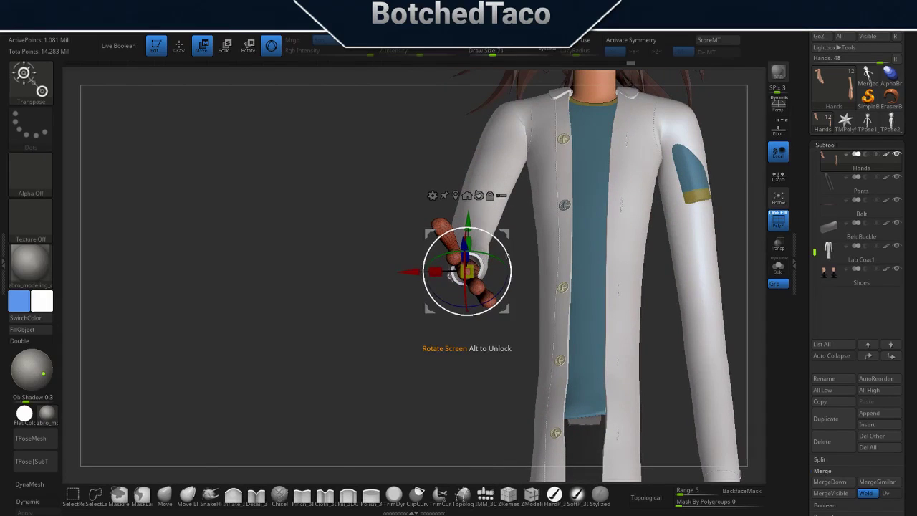
{"action": "left_click_drag", "start_coordinate": [508, 256], "coordinate": [507, 276]}
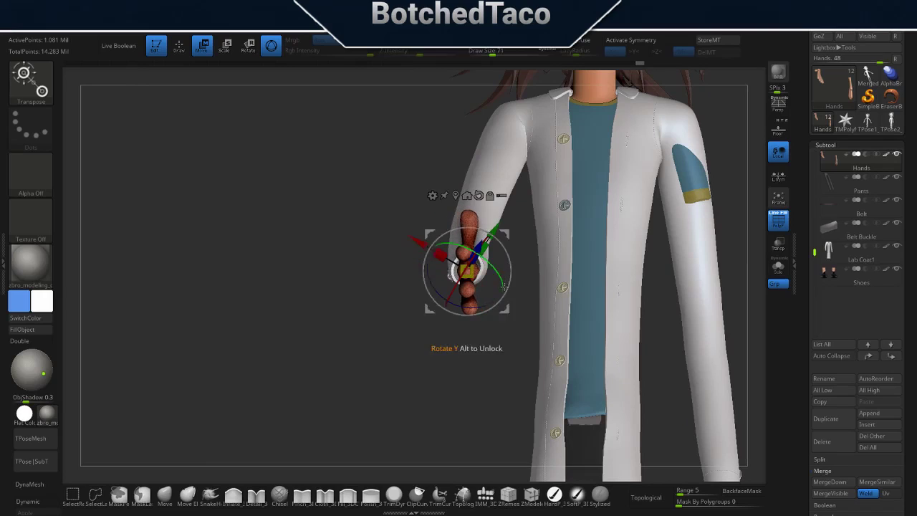
{"action": "left_click_drag", "start_coordinate": [507, 236], "coordinate": [505, 234]}
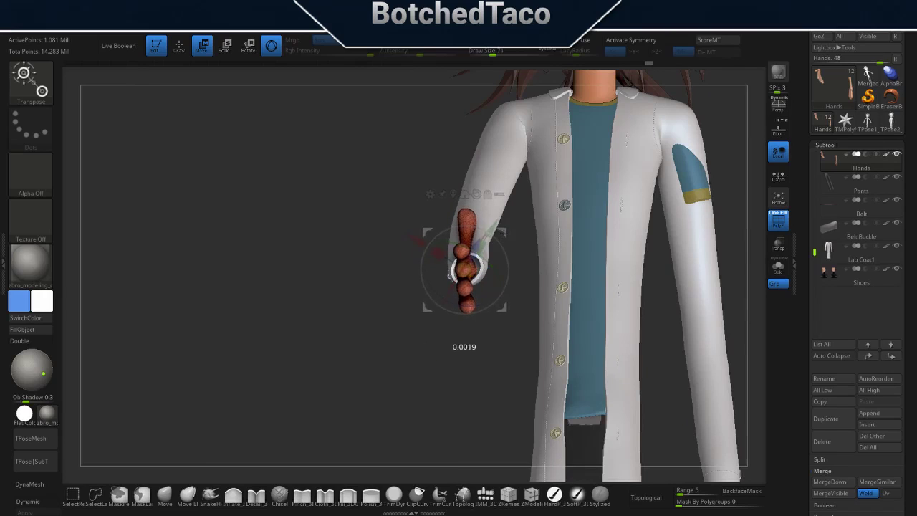
{"action": "left_click_drag", "start_coordinate": [505, 233], "coordinate": [645, 236]}
{"action": "mouse_move", "coordinate": [530, 278]}
{"action": "left_mouse_down"}
{"action": "mouse_move", "coordinate": [514, 342]}
{"action": "mouse_move", "coordinate": [559, 336]}
{"action": "left_mouse_up"}
{"action": "key", "text": "f"}
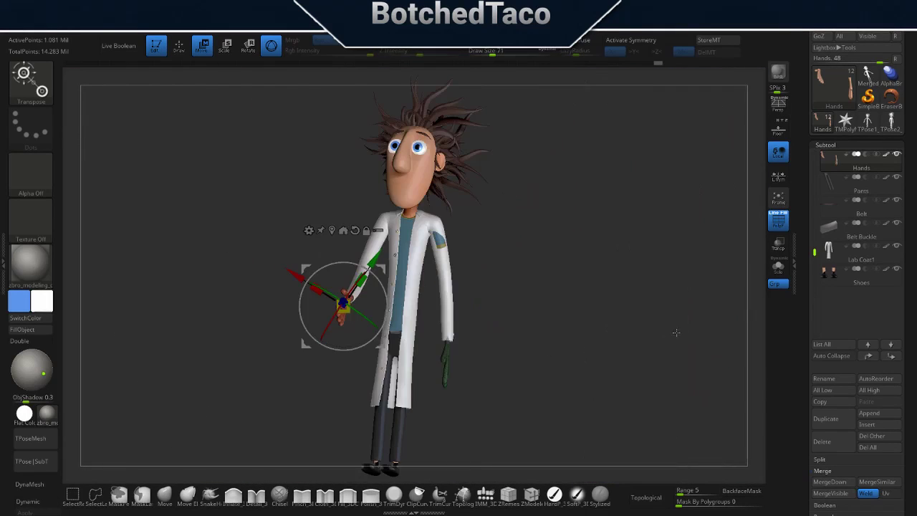
{"action": "left_click_drag", "start_coordinate": [676, 328], "coordinate": [613, 339], "text": "shift"}
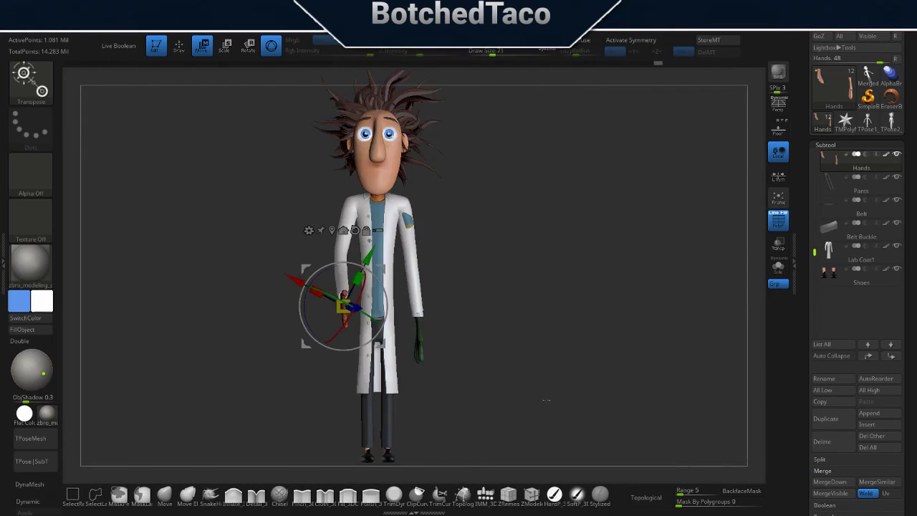
Return from Transpose to Draw mode, orbit back to a front view, and scroll the Subtool list up.
{"action": "key", "text": "q"}
{"action": "left_click_drag", "start_coordinate": [589, 342], "coordinate": [558, 322]}
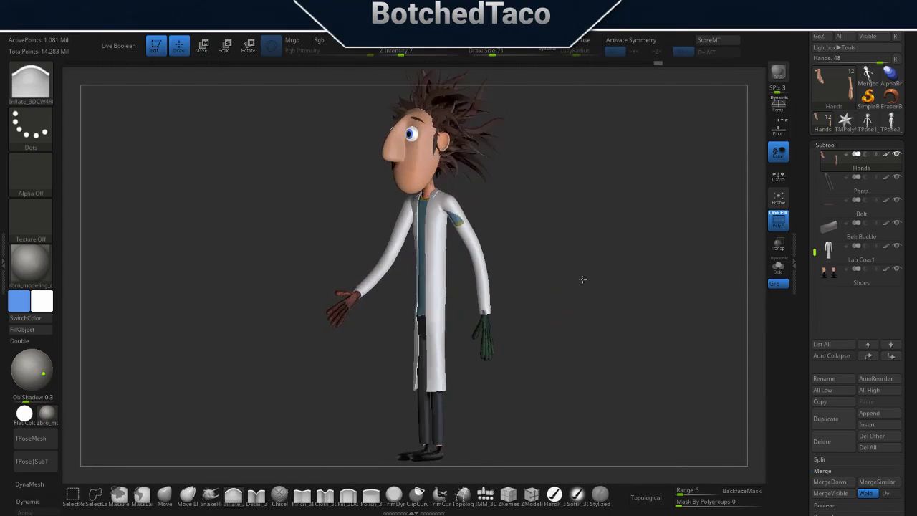
{"action": "left_click_drag", "start_coordinate": [559, 278], "coordinate": [538, 287]}
{"action": "key", "text": "ctrl"}
{"action": "mouse_move", "coordinate": [475, 225]}
{"action": "left_mouse_down", "text": "alt"}
{"action": "mouse_move", "coordinate": [632, 250]}
{"action": "mouse_move", "coordinate": [612, 275]}
{"action": "left_mouse_up", "text": "alt"}
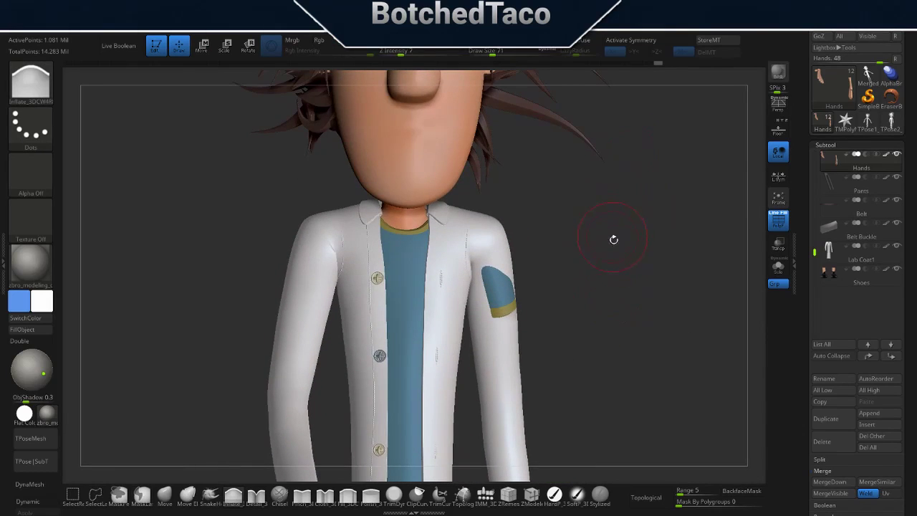
{"action": "left_click_drag", "start_coordinate": [613, 239], "coordinate": [618, 259]}
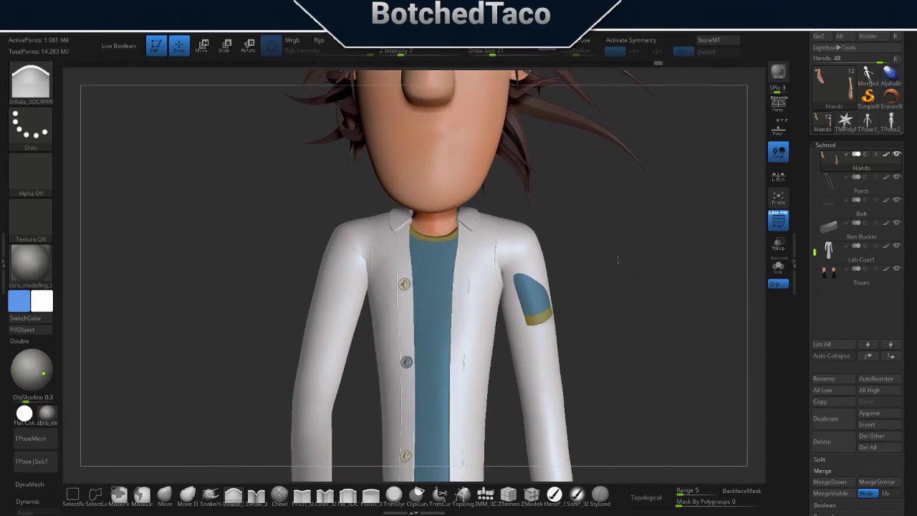
{"action": "mouse_move", "coordinate": [634, 292]}
{"action": "left_mouse_down"}
{"action": "mouse_move", "coordinate": [582, 338]}
{"action": "mouse_move", "coordinate": [348, 296]}
{"action": "mouse_move", "coordinate": [269, 300]}
{"action": "left_mouse_up"}
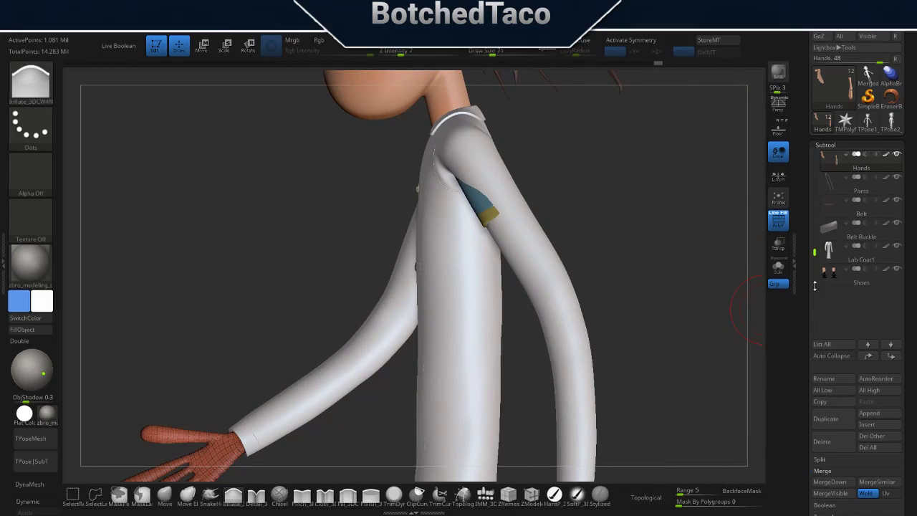
{"action": "scroll", "coordinate": [817, 229], "scroll_direction": "up", "scroll_amount": 1}
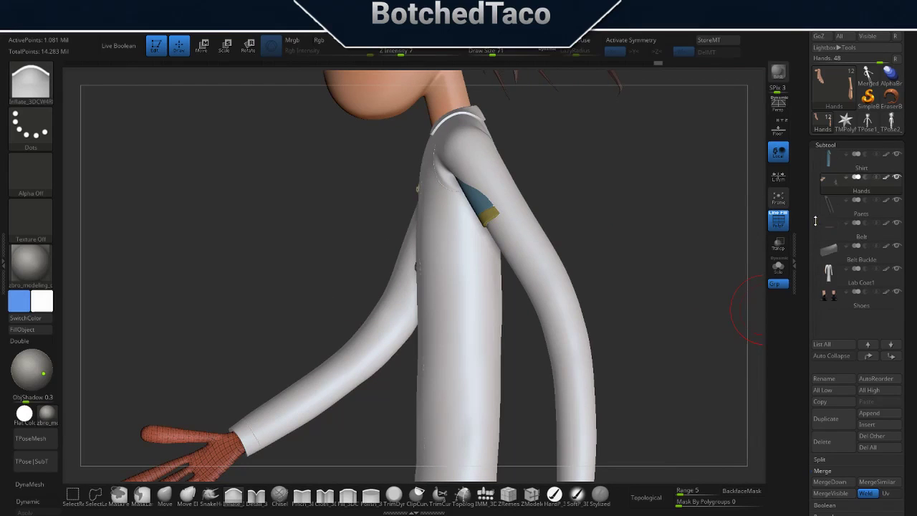
{"action": "scroll", "coordinate": [821, 224], "scroll_direction": "up", "scroll_amount": 1}
{"action": "scroll", "coordinate": [827, 219], "scroll_direction": "up", "scroll_amount": 1}
Select the Shirt subtool and hide the Lab Coat to reveal the green shirt.
{"action": "left_click", "coordinate": [835, 212]}
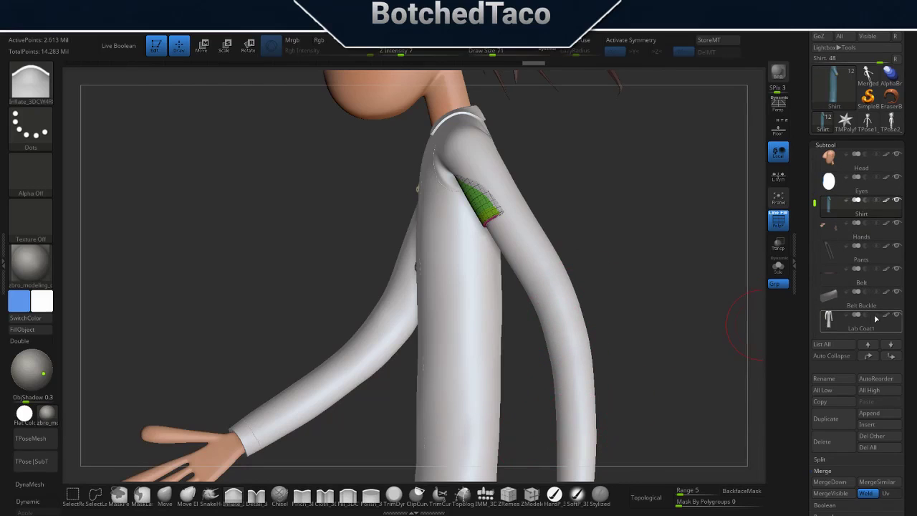
{"action": "left_click", "coordinate": [893, 315]}
{"action": "mouse_move", "coordinate": [620, 230]}
{"action": "left_mouse_down"}
{"action": "mouse_move", "coordinate": [649, 235]}
{"action": "mouse_move", "coordinate": [624, 274]}
{"action": "left_mouse_up"}
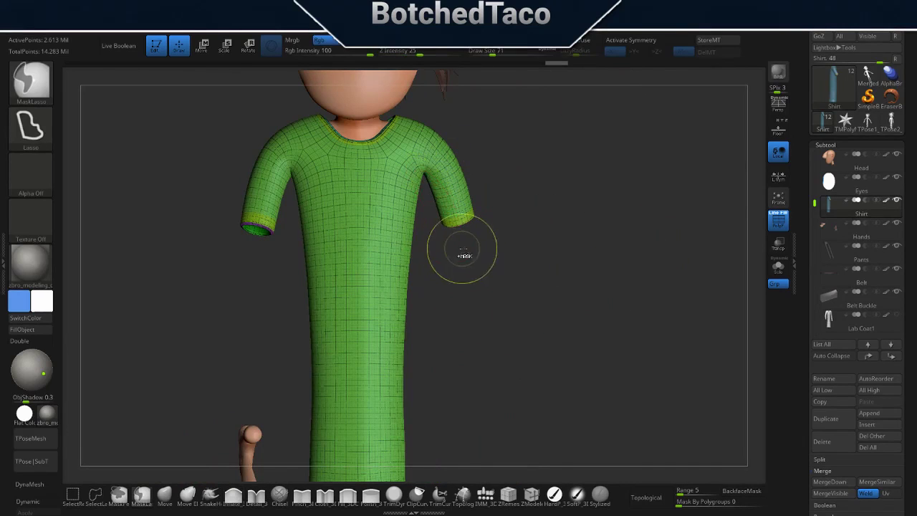
{"action": "right_click_drag", "start_coordinate": [460, 251], "coordinate": [524, 254], "text": "ctrl"}
{"action": "left_click_drag", "start_coordinate": [576, 167], "coordinate": [667, 286], "text": "alt"}
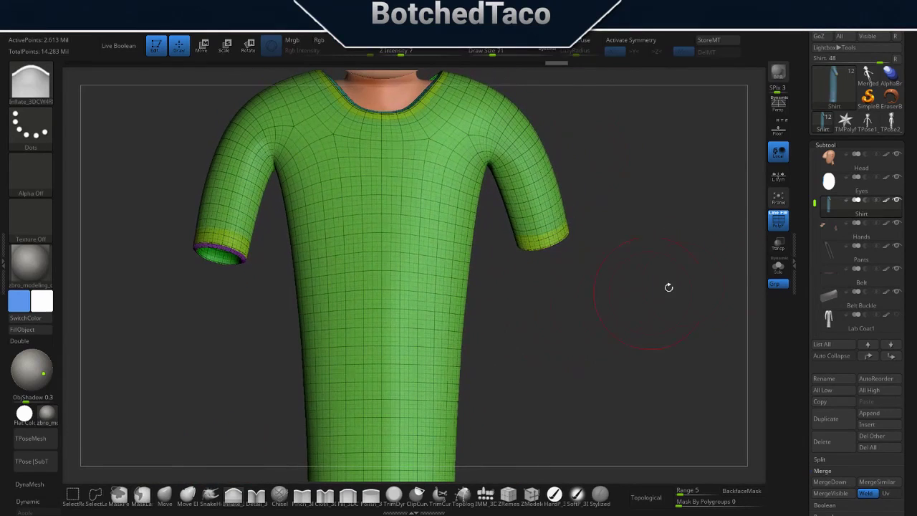
Drop the shirt to subdivision level 1 in Tool > Geometry.
{"action": "left_click", "coordinate": [838, 144]}
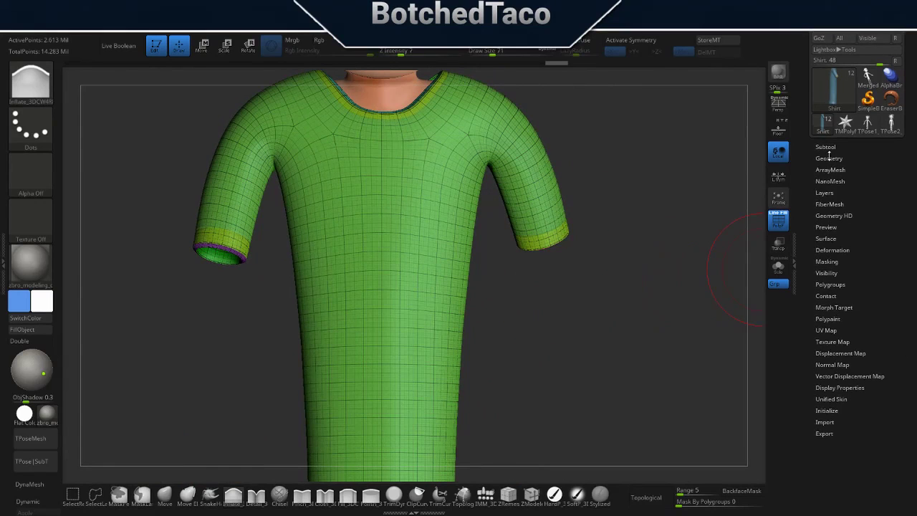
{"action": "left_click", "coordinate": [829, 159]}
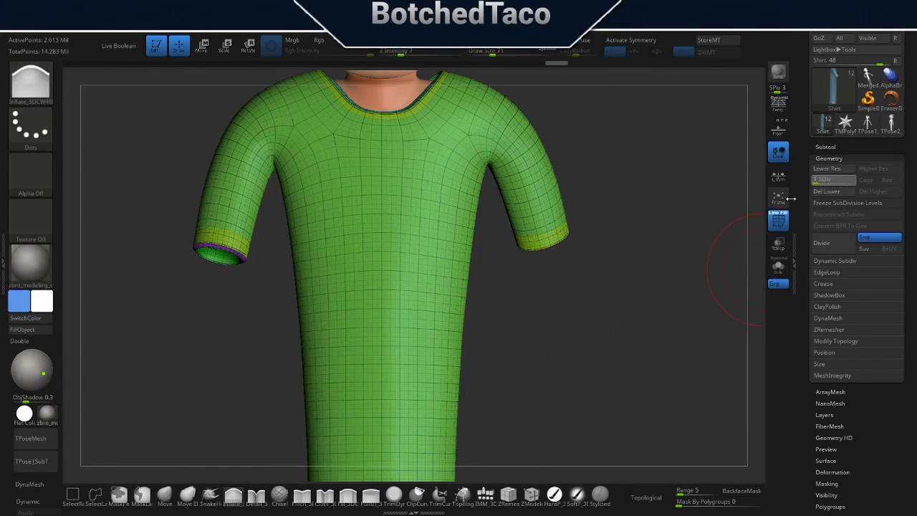
{"action": "left_click_drag", "start_coordinate": [853, 179], "coordinate": [817, 179]}
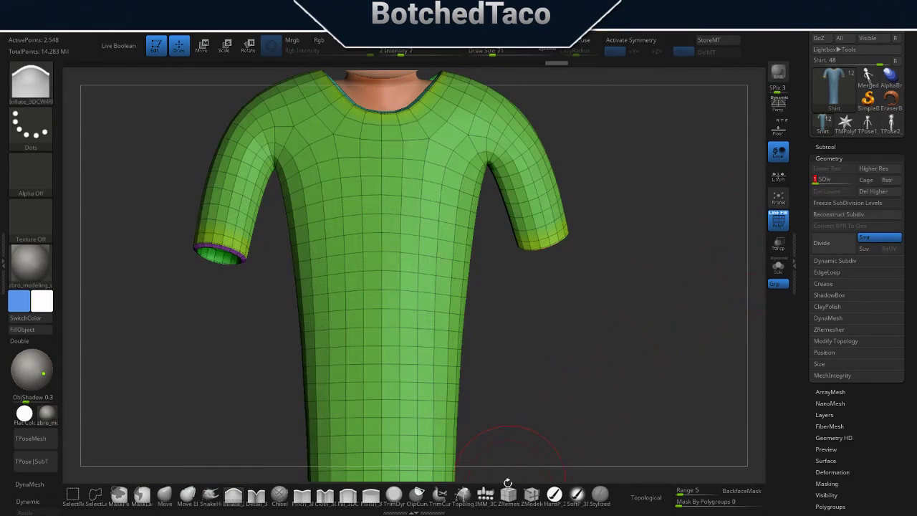
{"action": "left_click", "coordinate": [833, 145]}
{"action": "key", "text": "ctrl"}
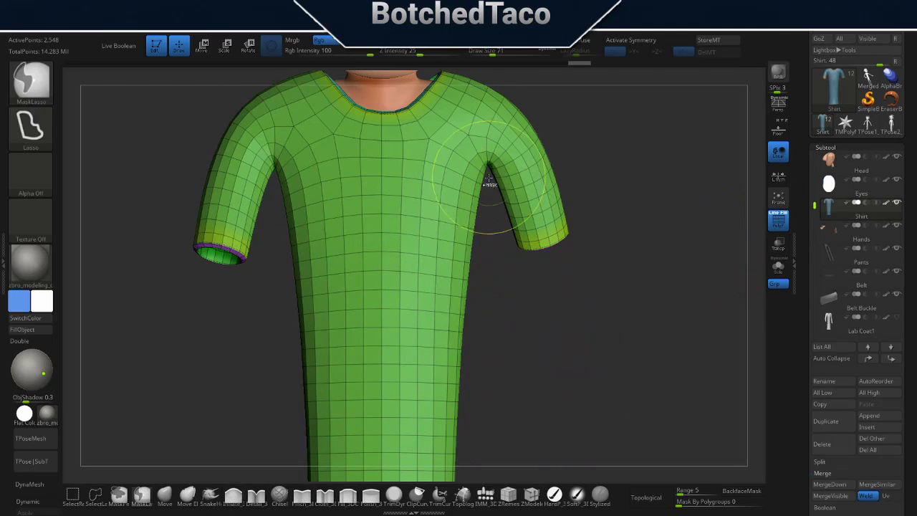
Shrink the brush and lasso-mask the right shirt sleeve from armpit to forearm.
{"action": "key", "text": "s"}
{"action": "mouse_move", "coordinate": [528, 287]}
{"action": "right_mouse_down", "text": "ctrl"}
{"action": "mouse_move", "coordinate": [581, 282]}
{"action": "mouse_move", "coordinate": [507, 375]}
{"action": "right_mouse_up", "text": "ctrl"}
{"action": "key", "text": "ctrl"}
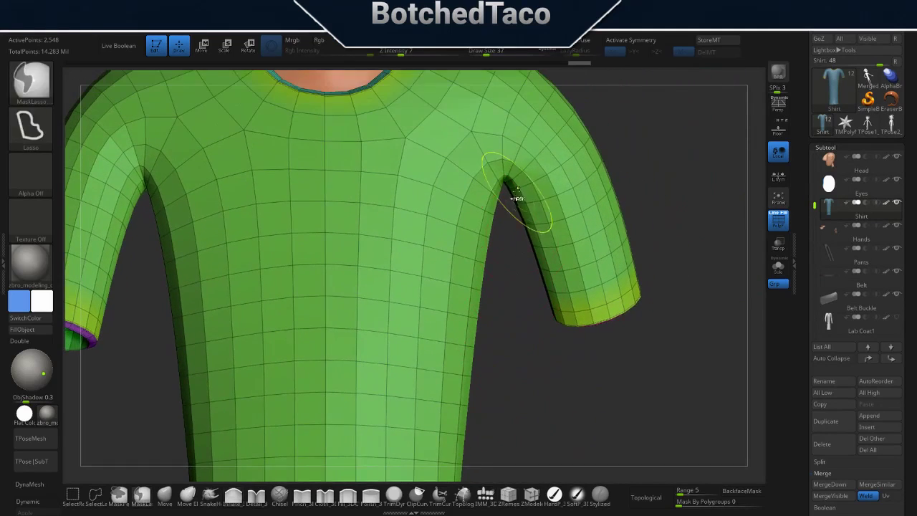
{"action": "left_click_drag", "start_coordinate": [506, 185], "coordinate": [650, 334], "text": "ctrl"}
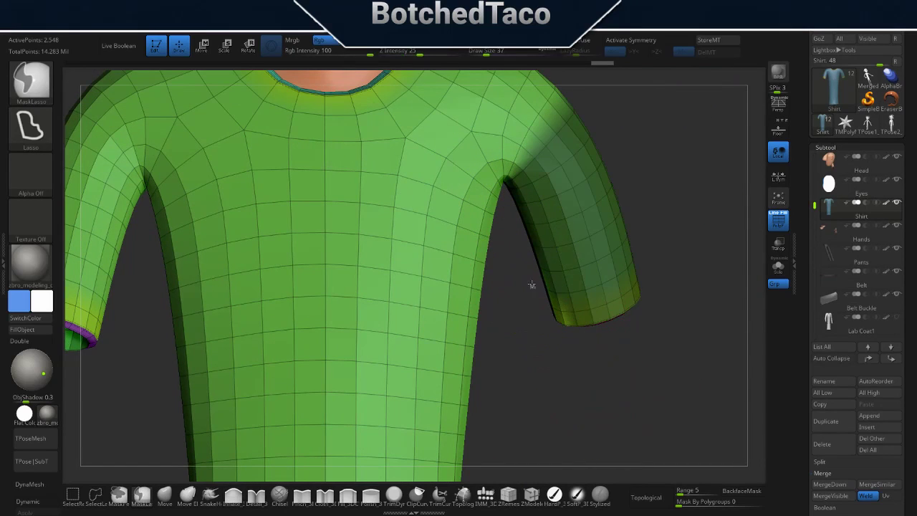
{"action": "left_click_drag", "start_coordinate": [532, 282], "coordinate": [552, 430], "text": "ctrl"}
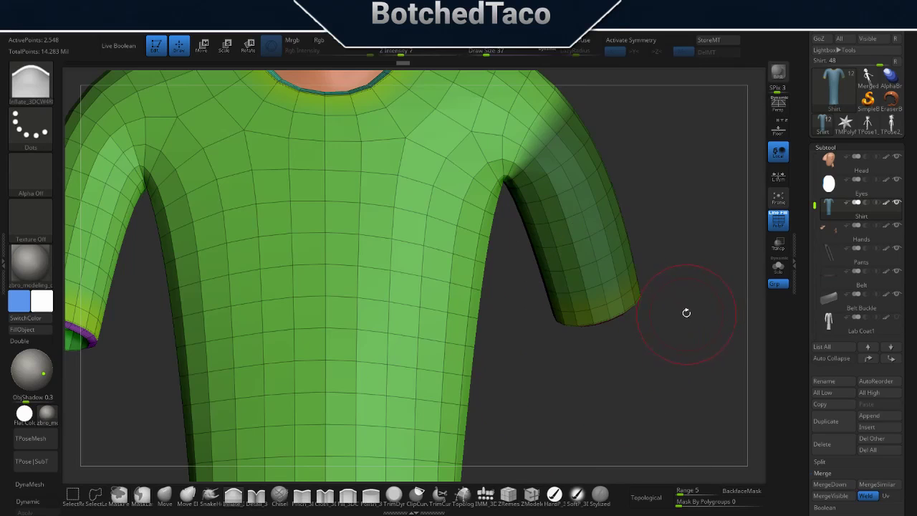
{"action": "mouse_move", "coordinate": [687, 312]}
{"action": "left_mouse_down"}
{"action": "mouse_move", "coordinate": [675, 332]}
{"action": "mouse_move", "coordinate": [643, 344]}
{"action": "left_mouse_up"}
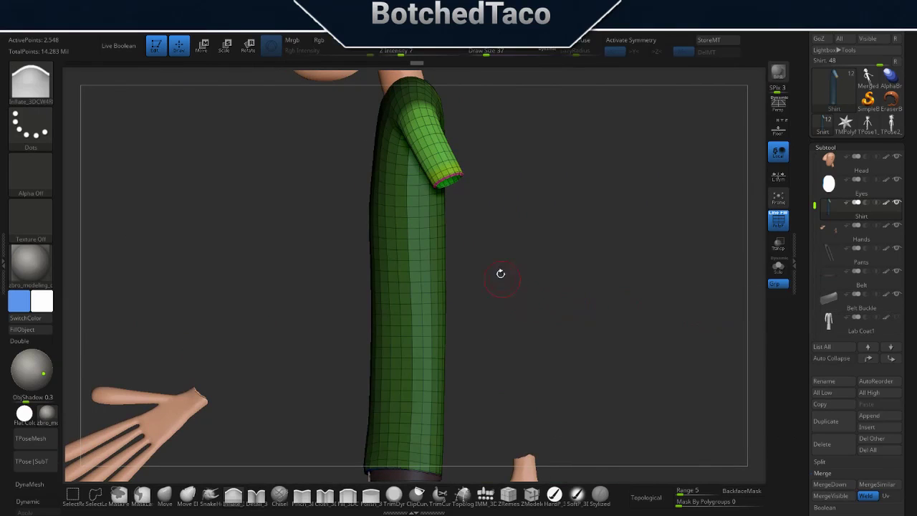
Show the Lab Coat and try a Transpose rotation on the sleeve, then undo it.
{"action": "key", "text": "w"}
{"action": "left_click", "coordinate": [440, 144], "text": "ctrl"}
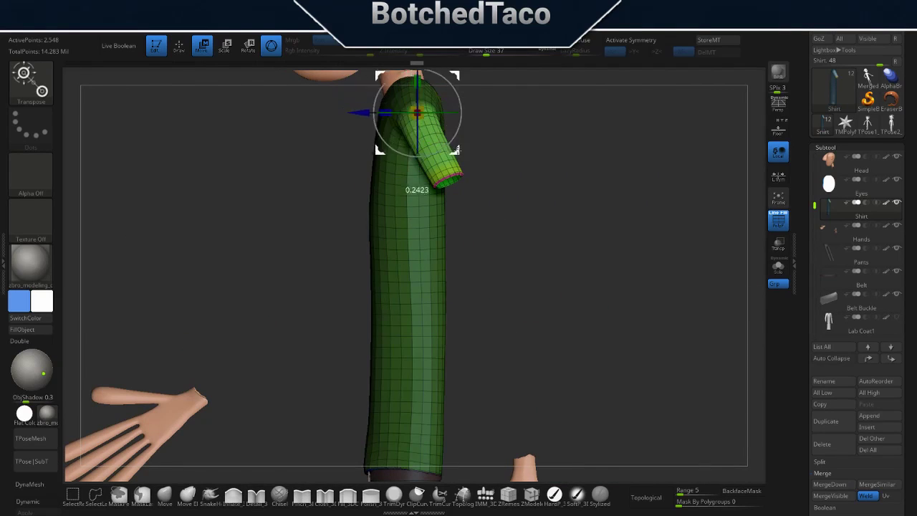
{"action": "left_click", "coordinate": [897, 316]}
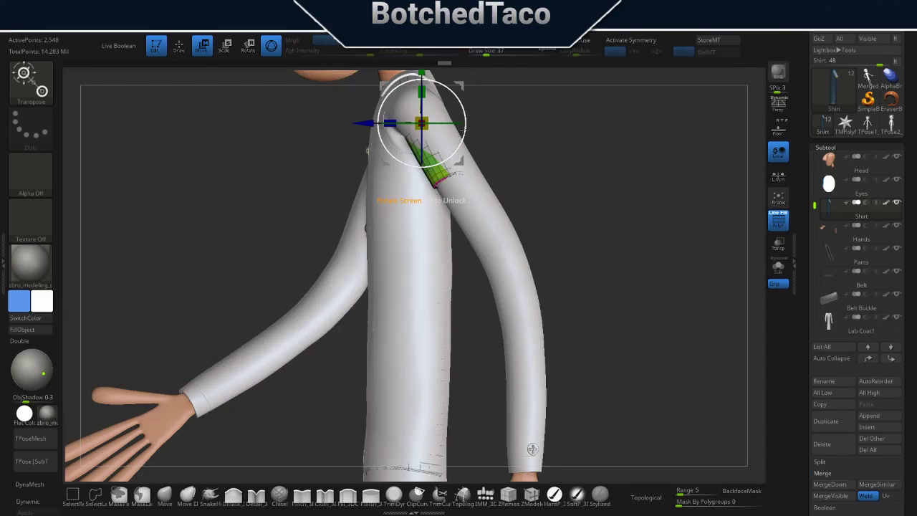
{"action": "left_click_drag", "start_coordinate": [465, 123], "coordinate": [534, 157]}
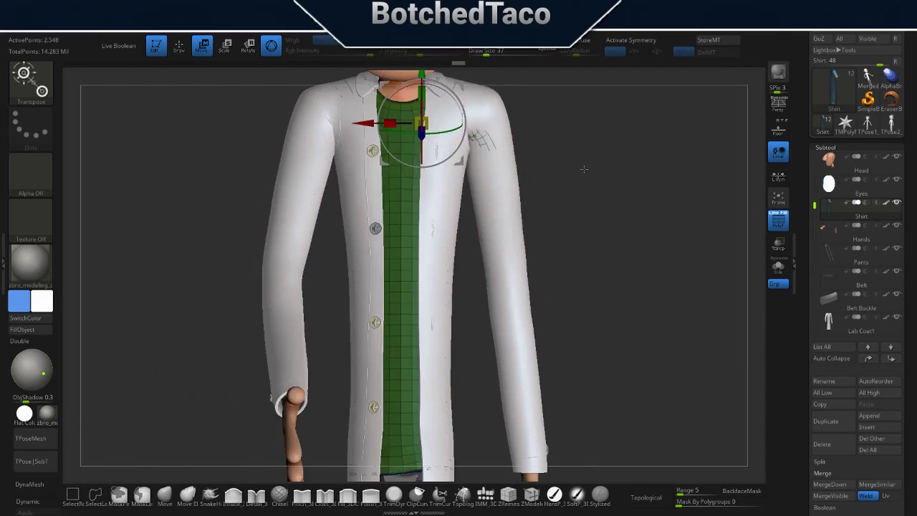
{"action": "key", "text": "ctrl+z"}
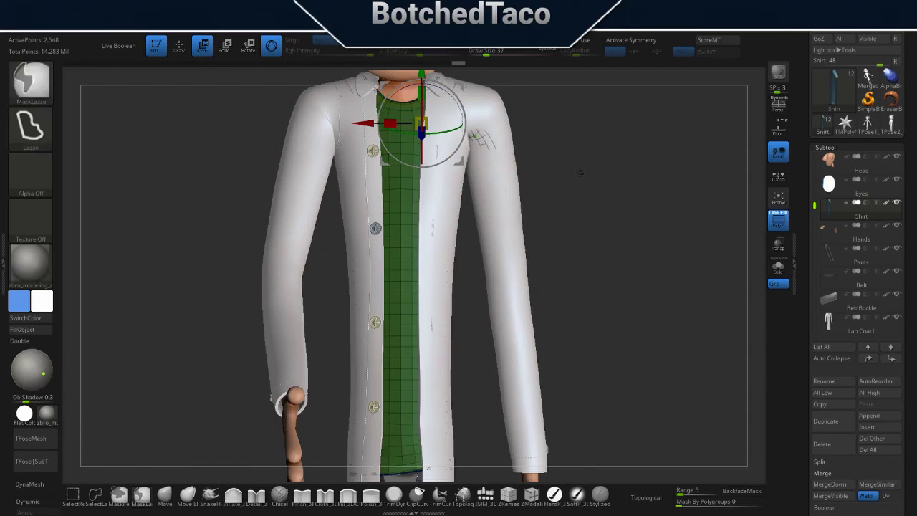
{"action": "key", "text": "ctrl+z"}
Rotate the unmasked shirt sleeve down at the right shoulder and orbit to check it.
{"action": "left_click_drag", "start_coordinate": [422, 123], "coordinate": [486, 109], "text": "alt"}
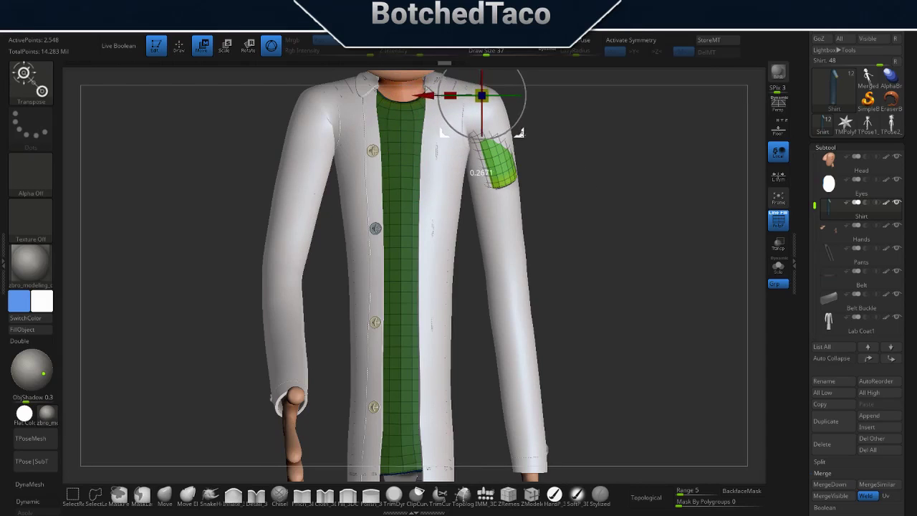
{"action": "left_click_drag", "start_coordinate": [525, 149], "coordinate": [568, 201]}
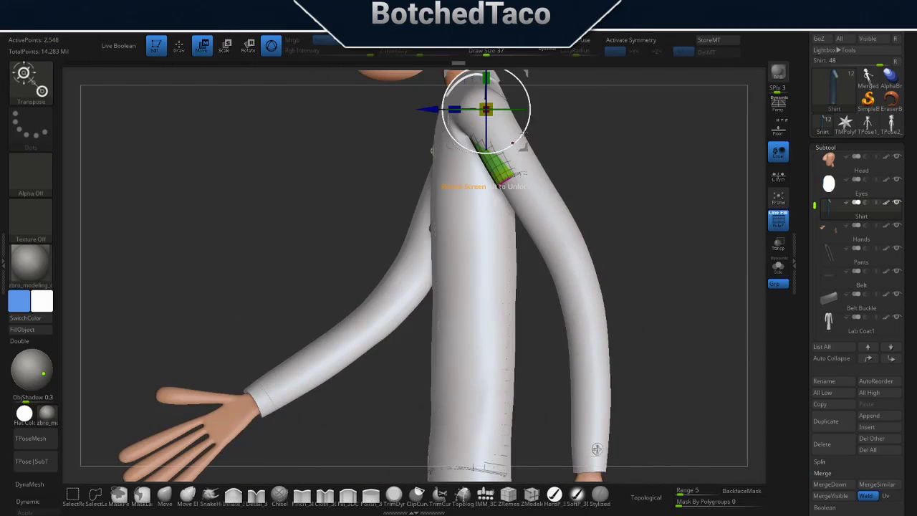
{"action": "left_click_drag", "start_coordinate": [513, 142], "coordinate": [656, 171]}
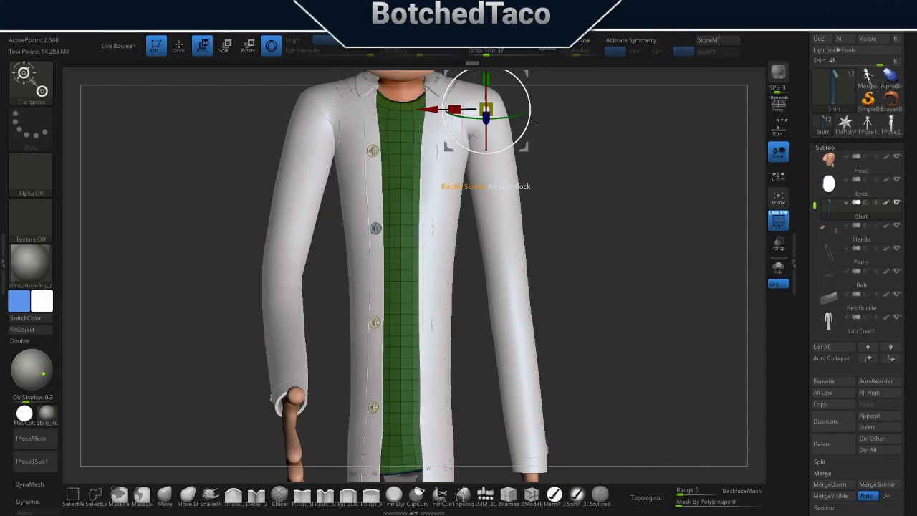
{"action": "left_click_drag", "start_coordinate": [615, 150], "coordinate": [513, 160]}
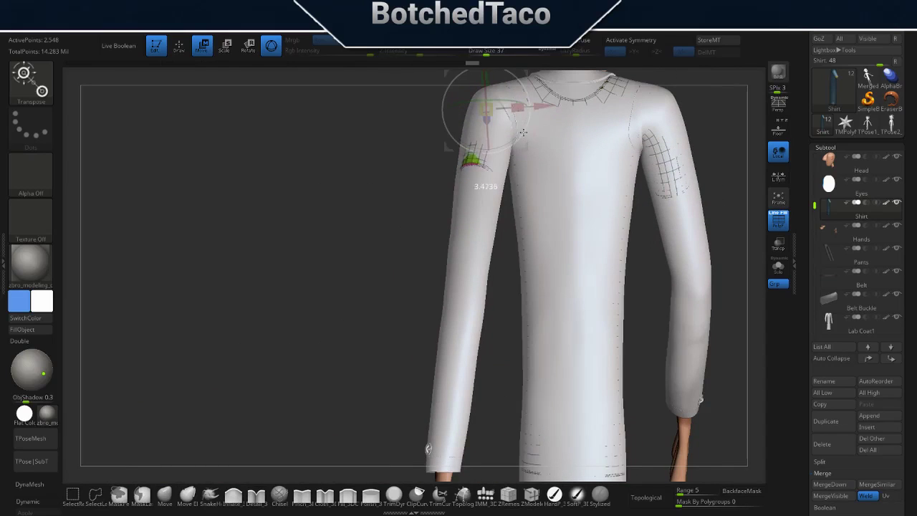
{"action": "left_click_drag", "start_coordinate": [416, 222], "coordinate": [506, 225]}
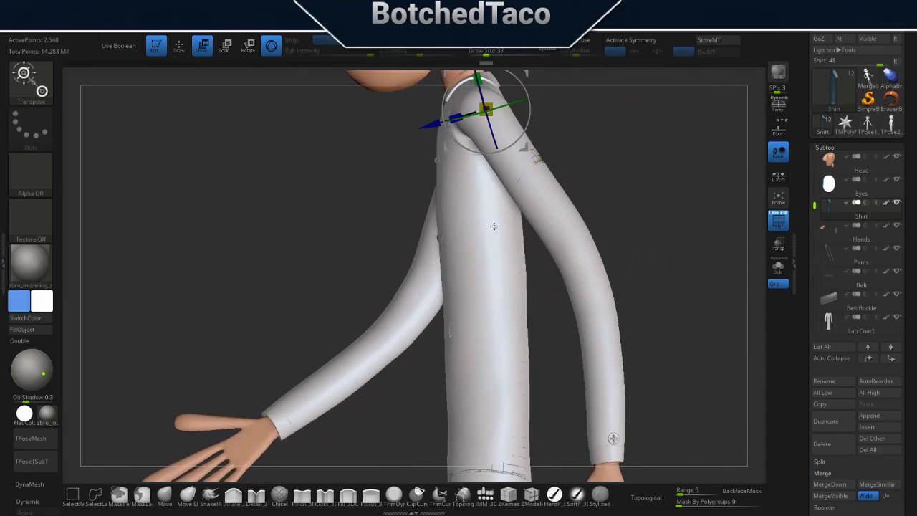
{"action": "mouse_move", "coordinate": [555, 121]}
{"action": "left_mouse_down"}
{"action": "mouse_move", "coordinate": [531, 110]}
{"action": "mouse_move", "coordinate": [781, 272]}
{"action": "mouse_move", "coordinate": [585, 270]}
{"action": "mouse_move", "coordinate": [583, 284]}
{"action": "mouse_move", "coordinate": [609, 256]}
{"action": "mouse_move", "coordinate": [597, 301]}
{"action": "left_mouse_up"}
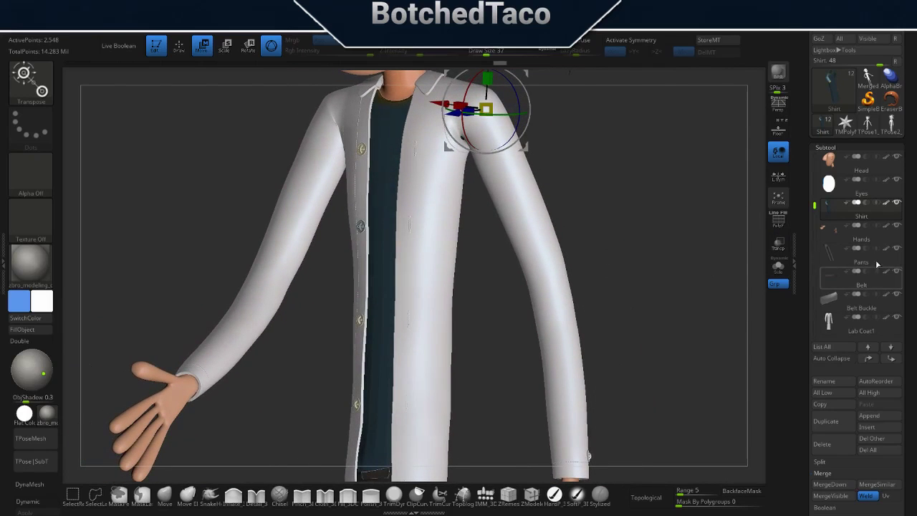
Switch to SnakeHook, then Inflate, and set the Draw Size to 14.
{"action": "left_click", "coordinate": [897, 318]}
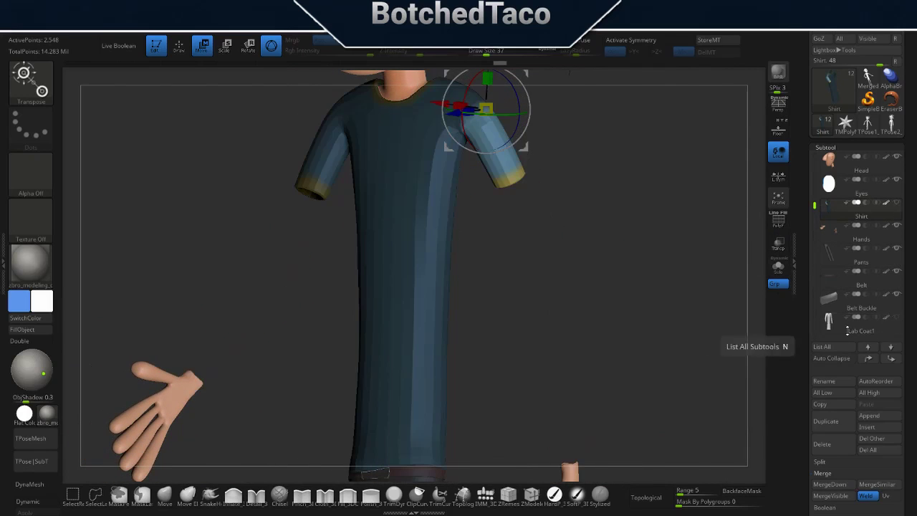
{"action": "left_click", "coordinate": [897, 317]}
{"action": "left_click", "coordinate": [219, 507]}
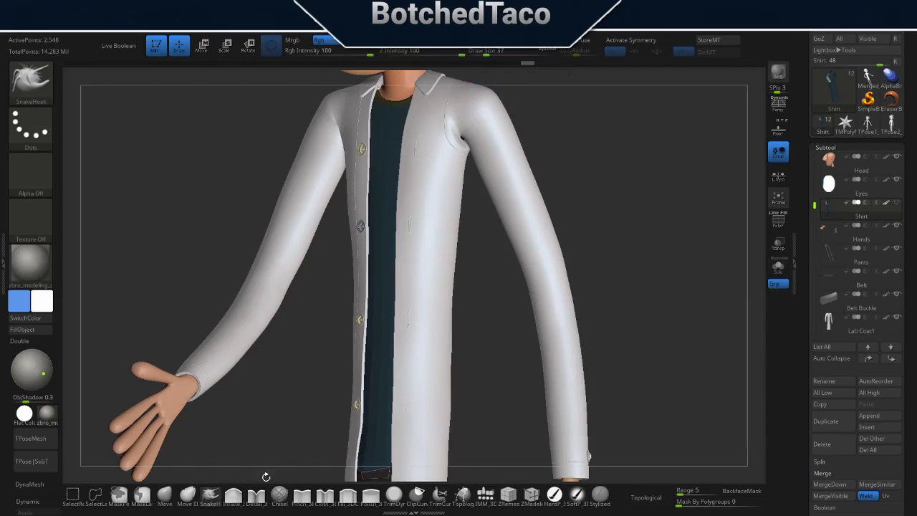
{"action": "mouse_move", "coordinate": [541, 159]}
{"action": "right_mouse_down"}
{"action": "mouse_move", "coordinate": [557, 260]}
{"action": "mouse_move", "coordinate": [556, 215]}
{"action": "mouse_move", "coordinate": [675, 298]}
{"action": "mouse_move", "coordinate": [650, 268]}
{"action": "right_mouse_up"}
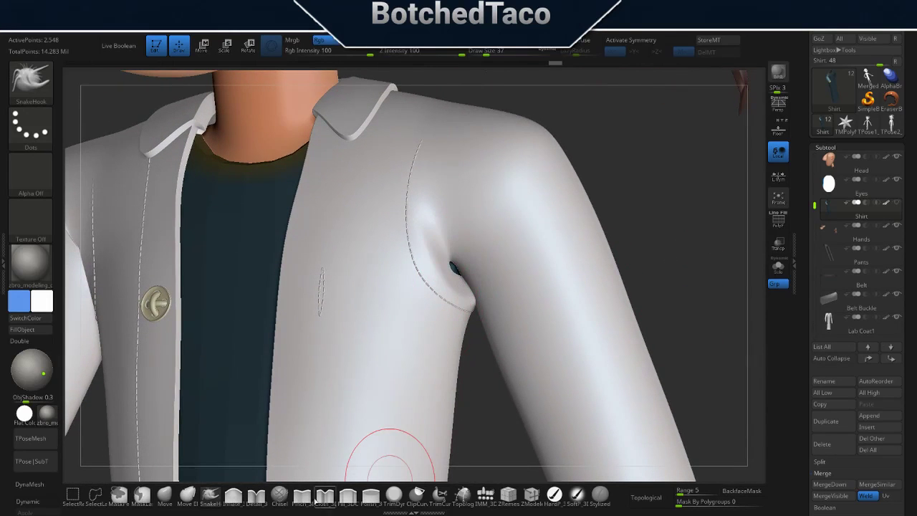
{"action": "left_click", "coordinate": [233, 495]}
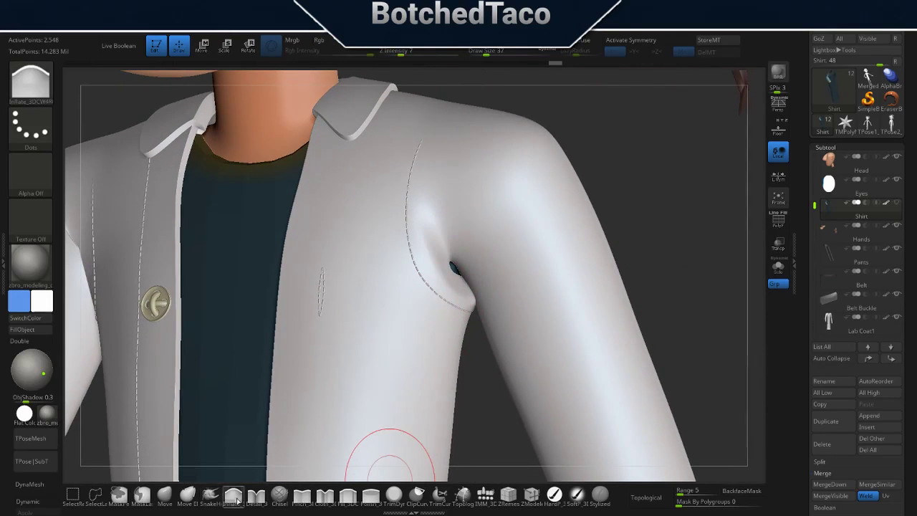
{"action": "key", "text": "s"}
{"action": "left_click", "coordinate": [673, 220]}
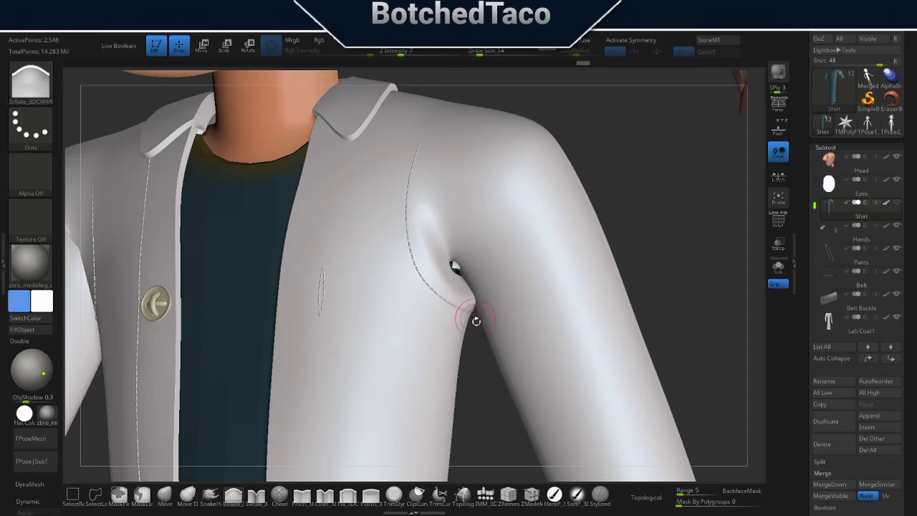
{"action": "left_click_drag", "start_coordinate": [476, 321], "coordinate": [471, 330], "text": "ctrl"}
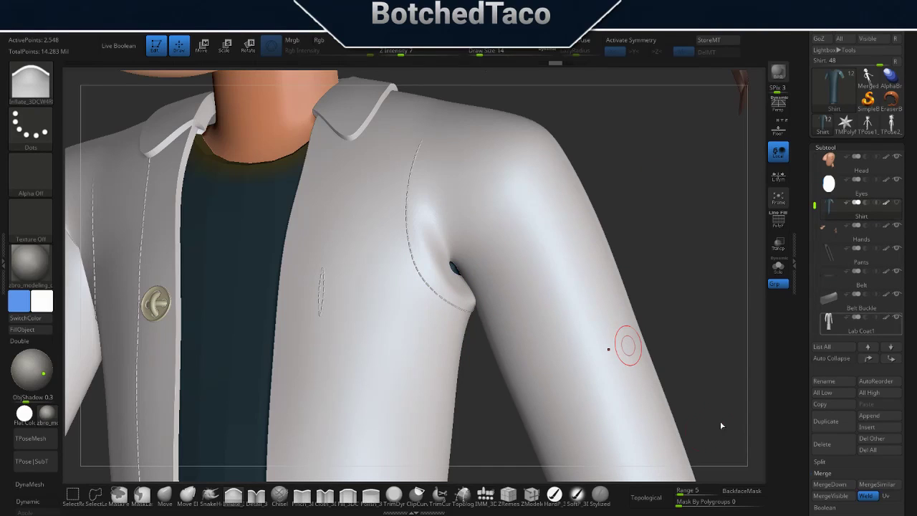
Select the Shirt subtool, clear its mask and hide the Lab Coat.
{"action": "left_click", "coordinate": [626, 346], "text": "alt"}
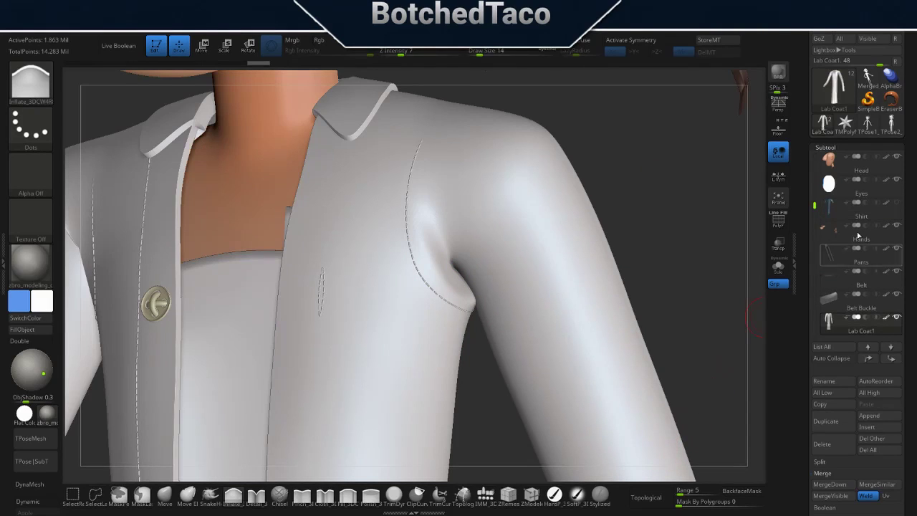
{"action": "left_click", "coordinate": [896, 202]}
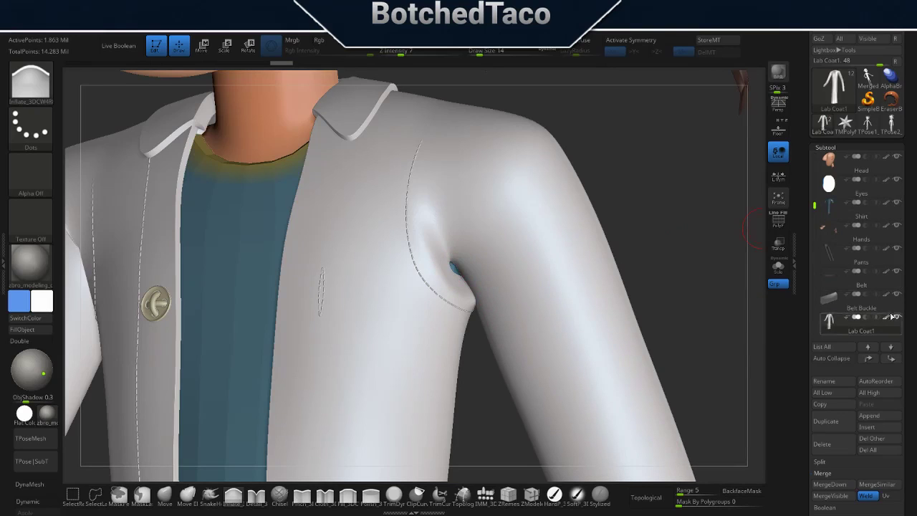
{"action": "left_click", "coordinate": [835, 204]}
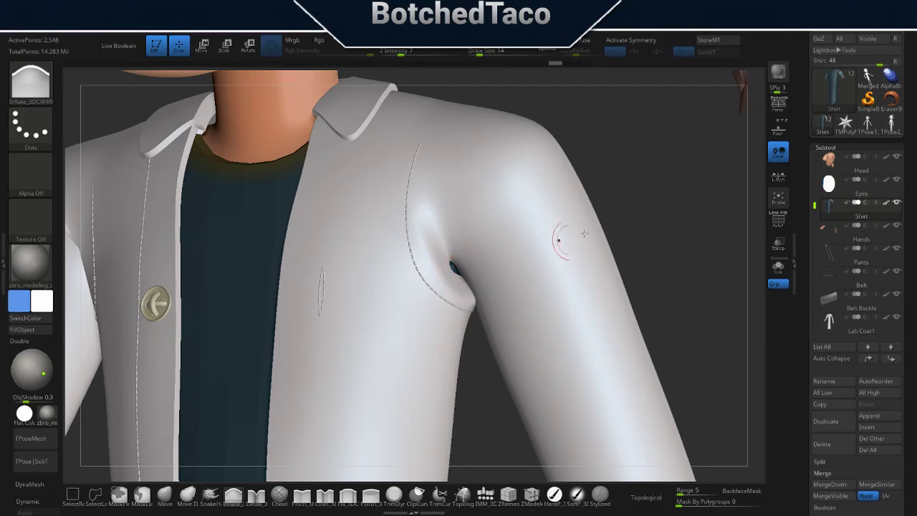
{"action": "left_click", "coordinate": [647, 250], "text": "ctrl"}
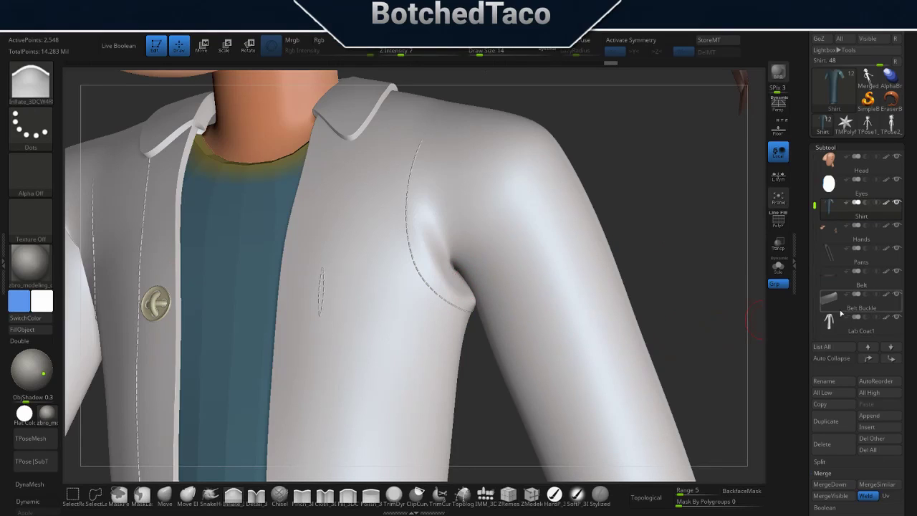
{"action": "left_click", "coordinate": [897, 317]}
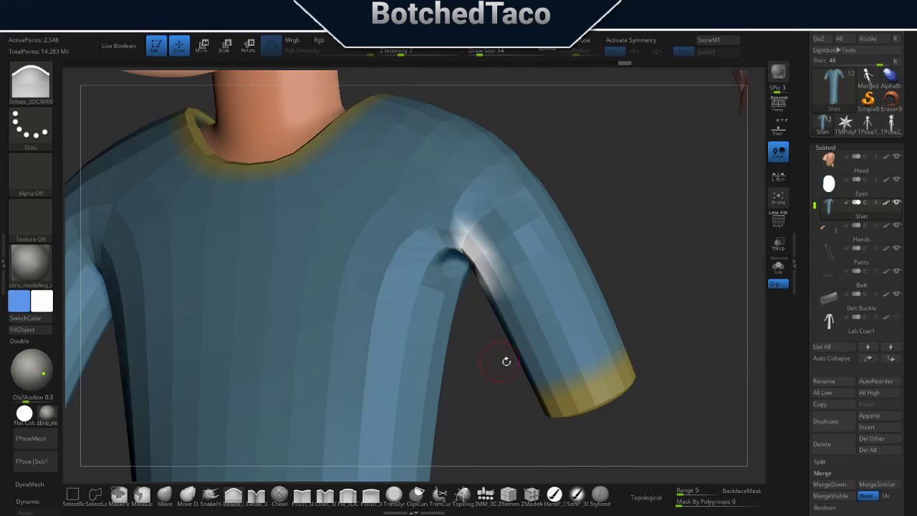
Turn on Double display and orbit to face the shirt's armpit.
{"action": "left_click", "coordinate": [896, 318]}
{"action": "left_click", "coordinate": [897, 317]}
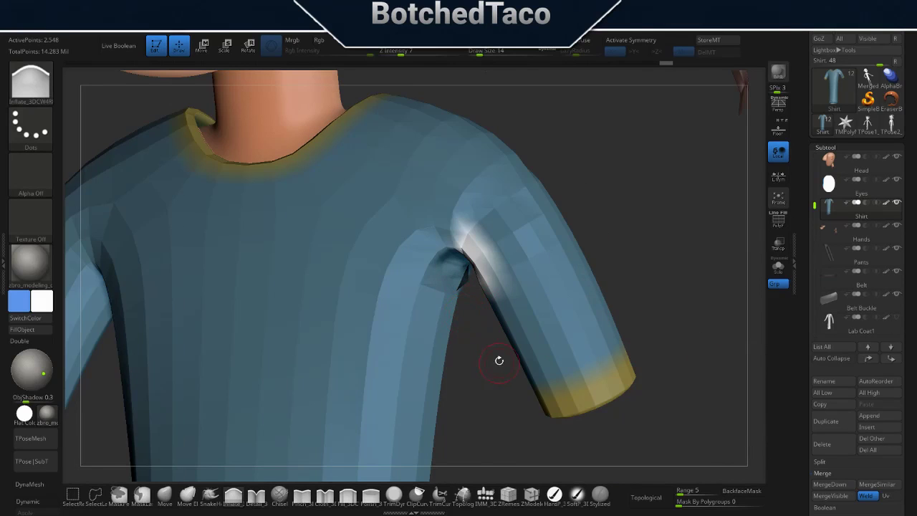
{"action": "mouse_move", "coordinate": [499, 360]}
{"action": "left_mouse_down"}
{"action": "mouse_move", "coordinate": [506, 352]}
{"action": "mouse_move", "coordinate": [522, 355]}
{"action": "left_mouse_up"}
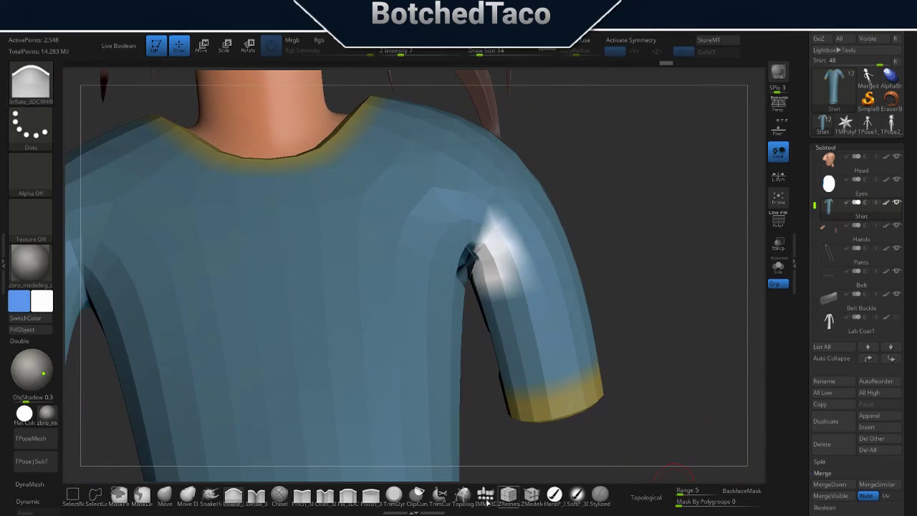
{"action": "left_click", "coordinate": [33, 342]}
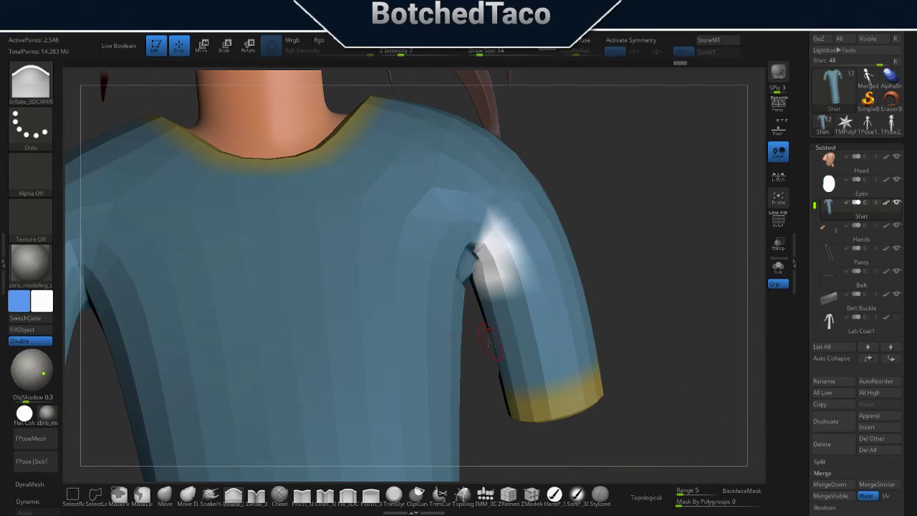
{"action": "mouse_move", "coordinate": [487, 334]}
{"action": "left_mouse_down"}
{"action": "mouse_move", "coordinate": [448, 273]}
{"action": "mouse_move", "coordinate": [462, 289]}
{"action": "mouse_move", "coordinate": [463, 337]}
{"action": "mouse_move", "coordinate": [477, 368]}
{"action": "left_mouse_up"}
Clear the shirt's mask, show the Lab Coat again and turn on Transp.
{"action": "key", "text": "ctrl"}
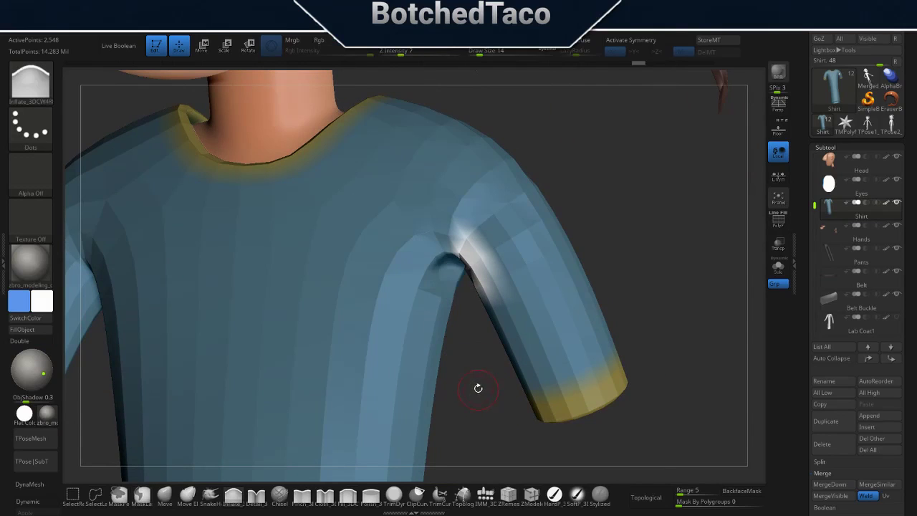
{"action": "left_click", "coordinate": [894, 319]}
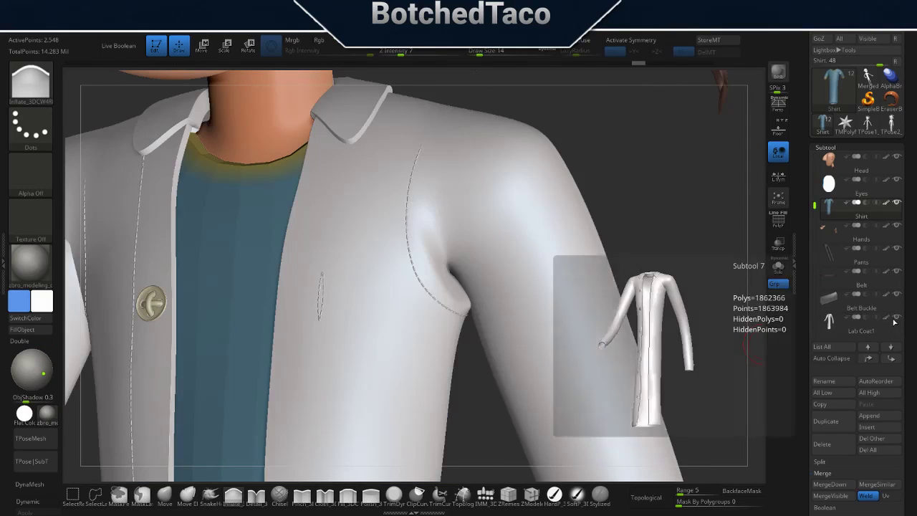
{"action": "left_click", "coordinate": [894, 321]}
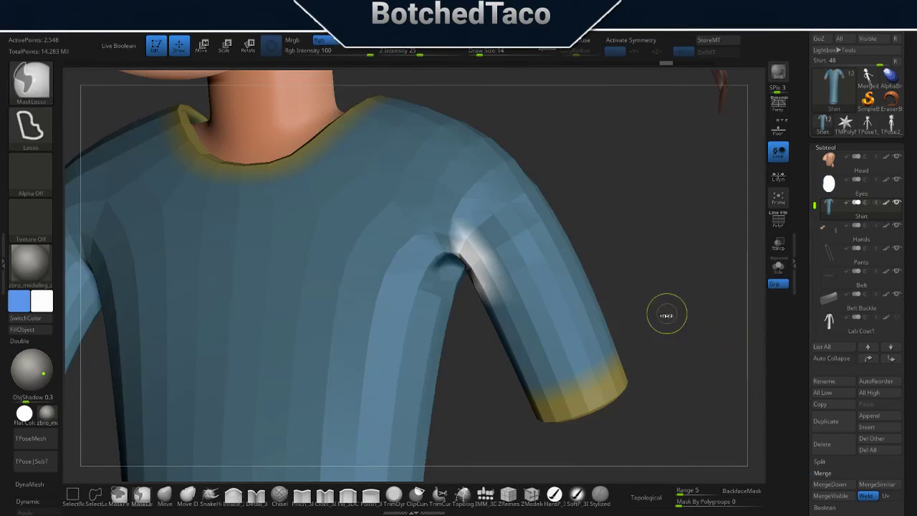
{"action": "key", "text": "ctrl"}
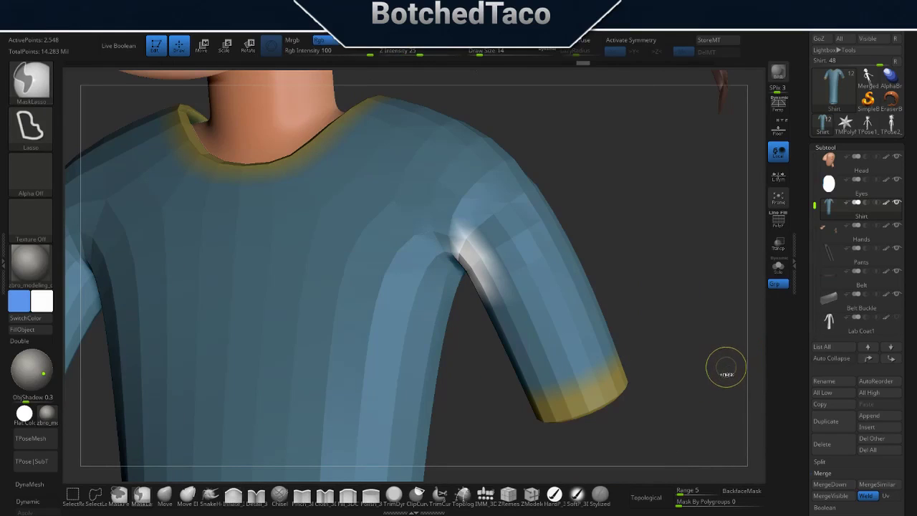
{"action": "left_click", "coordinate": [724, 370], "text": "ctrl"}
{"action": "left_click", "coordinate": [706, 349], "text": "ctrl"}
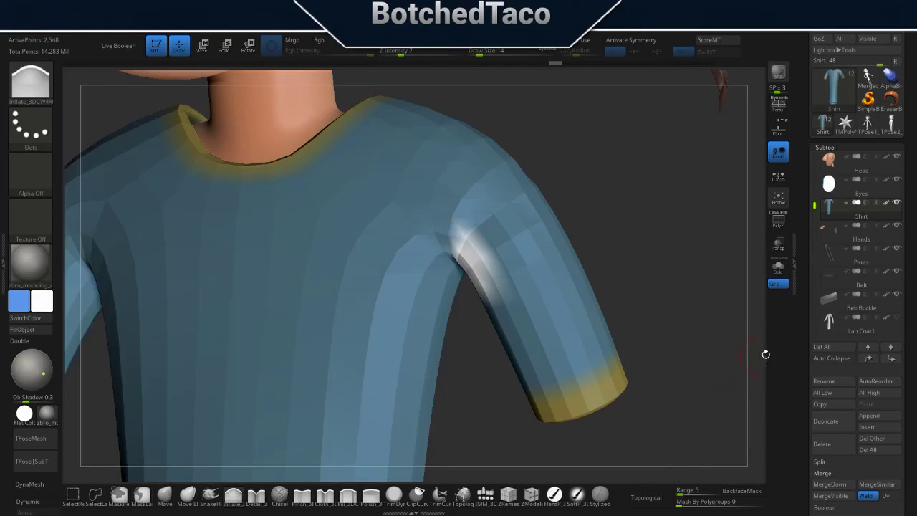
{"action": "left_click", "coordinate": [897, 317]}
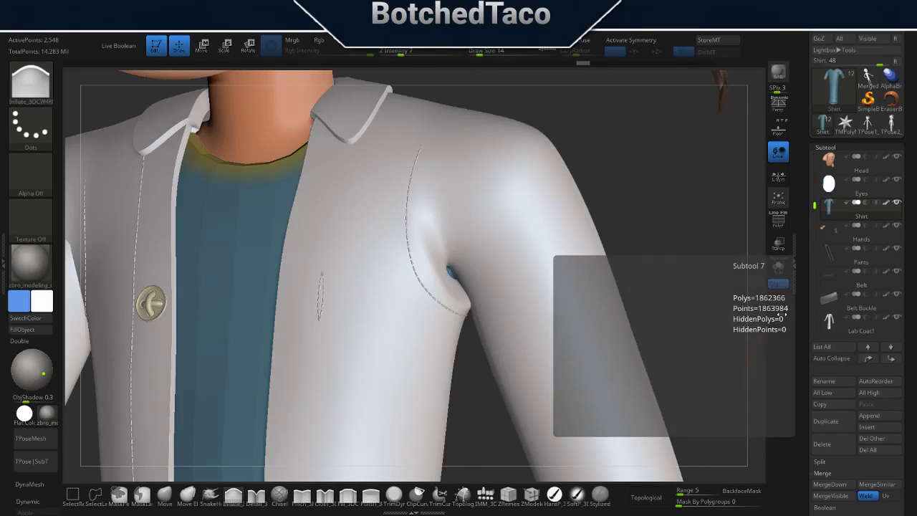
{"action": "left_click", "coordinate": [779, 244]}
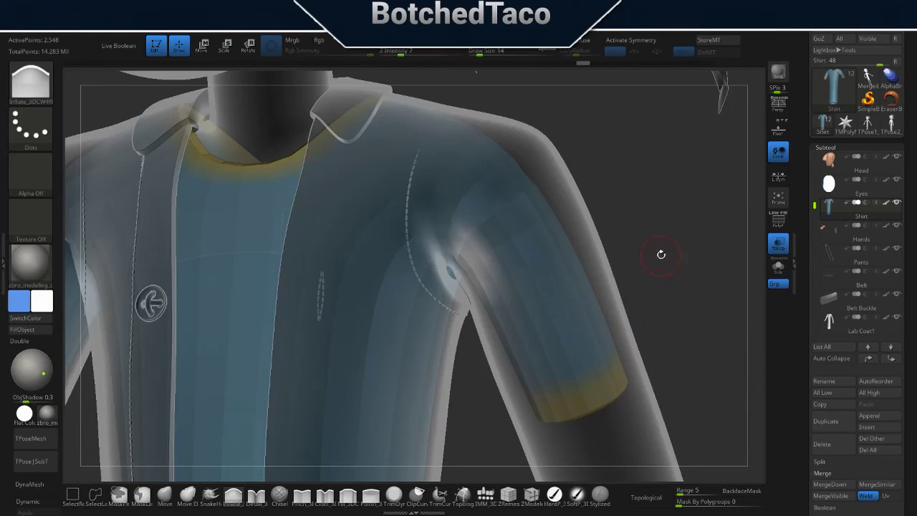
Reshape the shirt's shoulder crease with SnakeHook and orbit to inspect it.
{"action": "left_click_drag", "start_coordinate": [662, 255], "coordinate": [674, 266]}
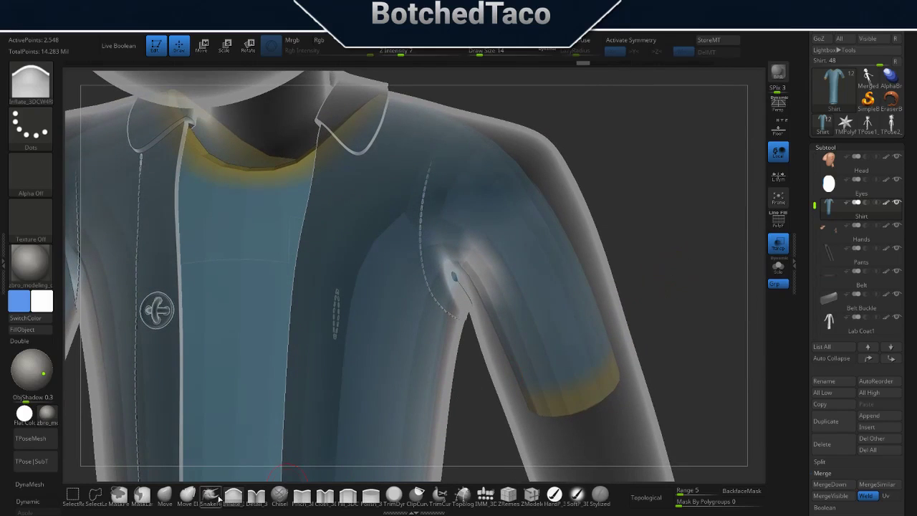
{"action": "left_click", "coordinate": [219, 497]}
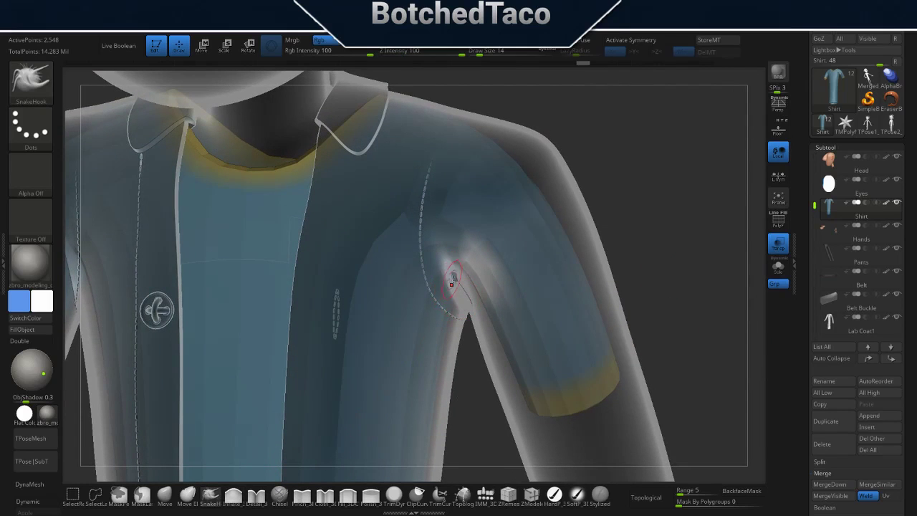
{"action": "left_click_drag", "start_coordinate": [451, 281], "coordinate": [452, 278]}
{"action": "left_click_drag", "start_coordinate": [600, 235], "coordinate": [454, 273]}
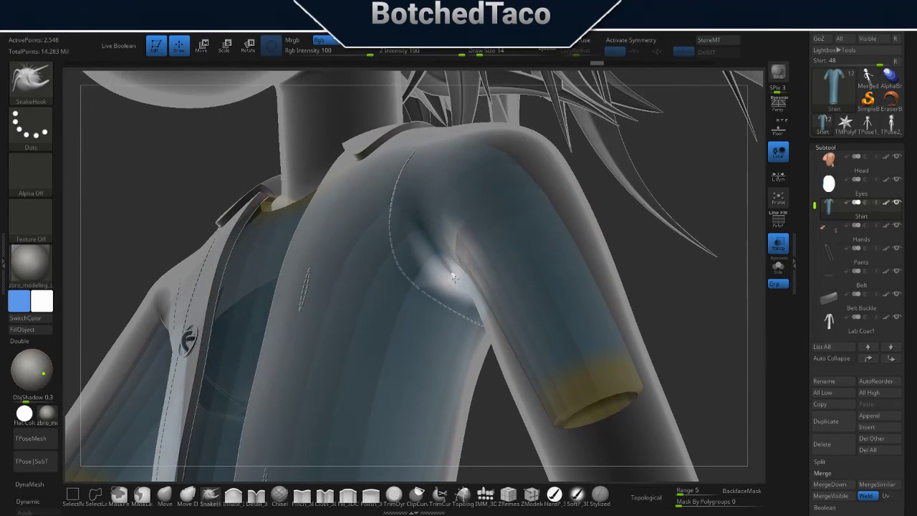
{"action": "left_click_drag", "start_coordinate": [444, 283], "coordinate": [464, 285]}
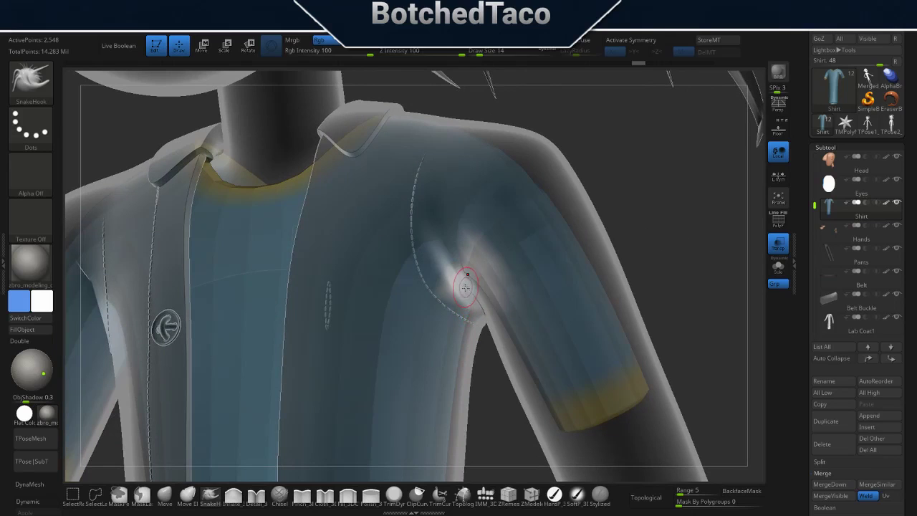
{"action": "left_click_drag", "start_coordinate": [471, 310], "coordinate": [649, 345]}
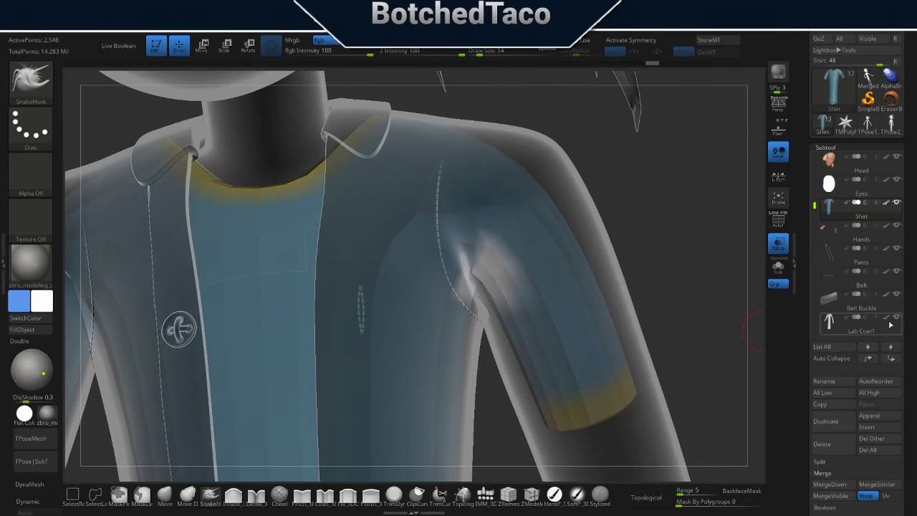
Check the shirt under the Lab Coat, then turn Transp off and PolyF on.
{"action": "left_click", "coordinate": [896, 317]}
{"action": "left_click", "coordinate": [897, 316]}
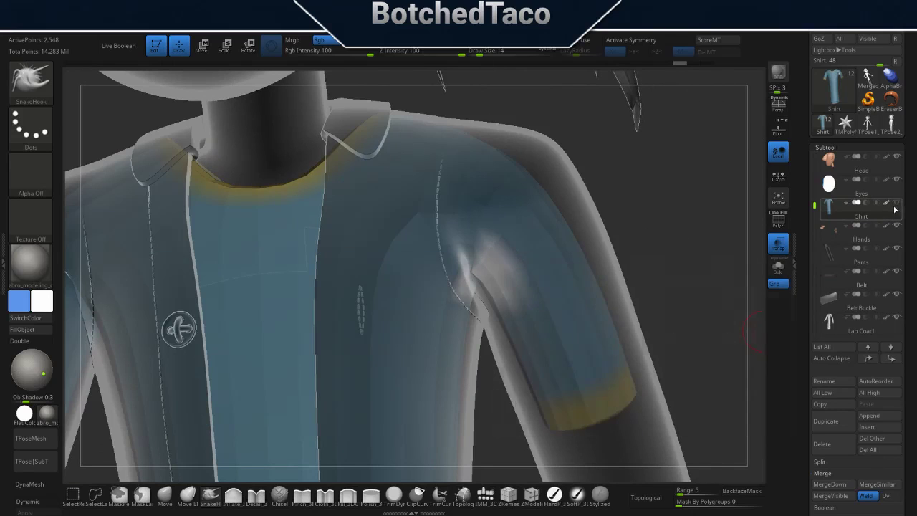
{"action": "left_click", "coordinate": [780, 247]}
{"action": "key", "text": "shift+f"}
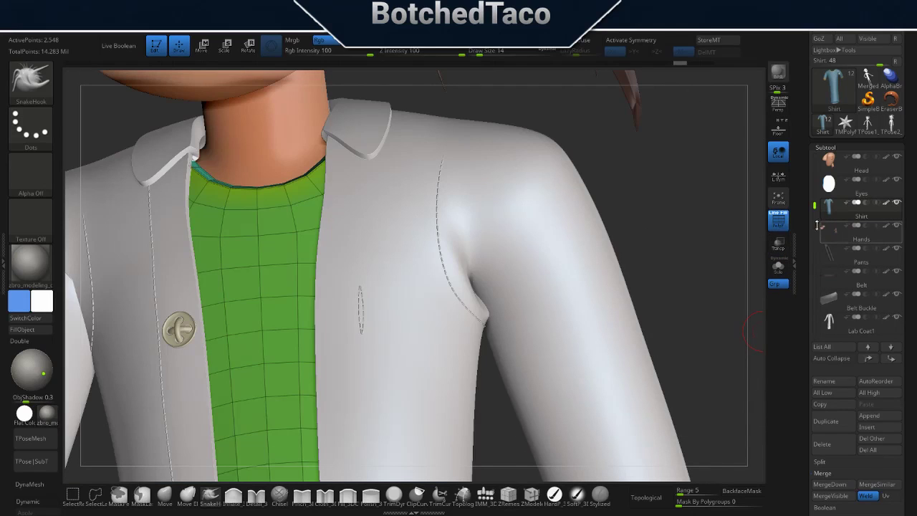
Turn PolyF off and toggle the Lab Coat's visibility to compare the right shoulder.
{"action": "left_click", "coordinate": [779, 219]}
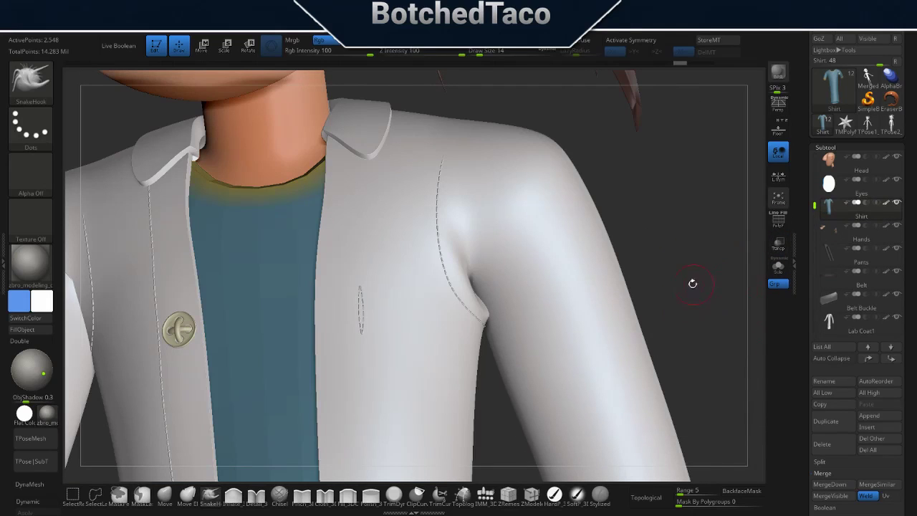
{"action": "mouse_move", "coordinate": [693, 283]}
{"action": "left_mouse_down"}
{"action": "mouse_move", "coordinate": [720, 277]}
{"action": "mouse_move", "coordinate": [706, 285]}
{"action": "left_mouse_up"}
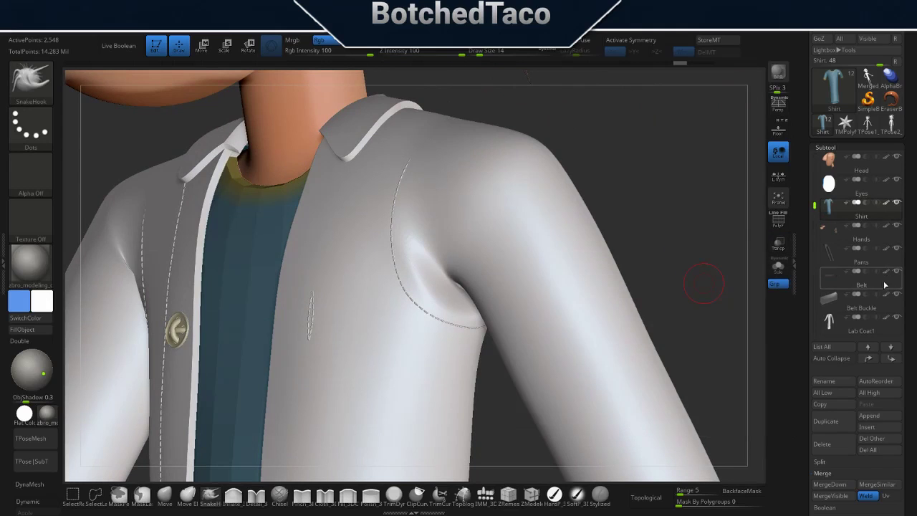
{"action": "left_click", "coordinate": [894, 321]}
{"action": "left_click", "coordinate": [894, 321]}
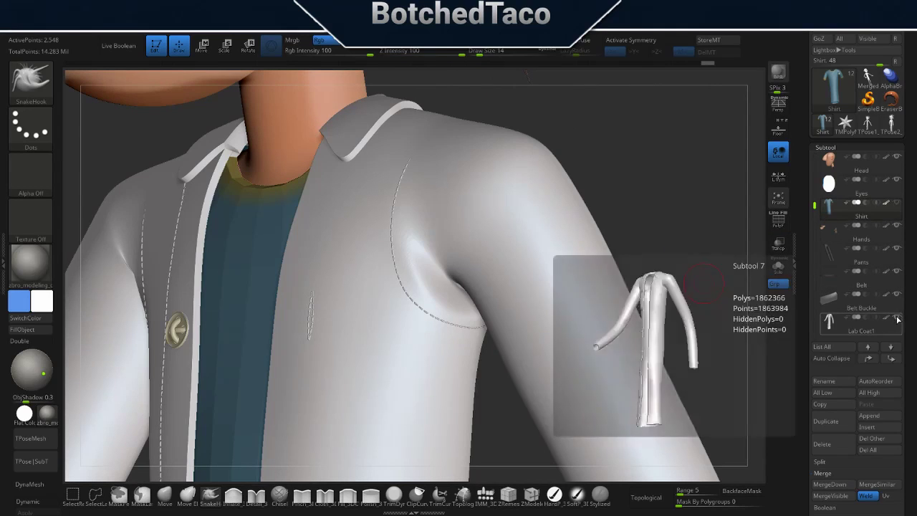
{"action": "left_click", "coordinate": [897, 320]}
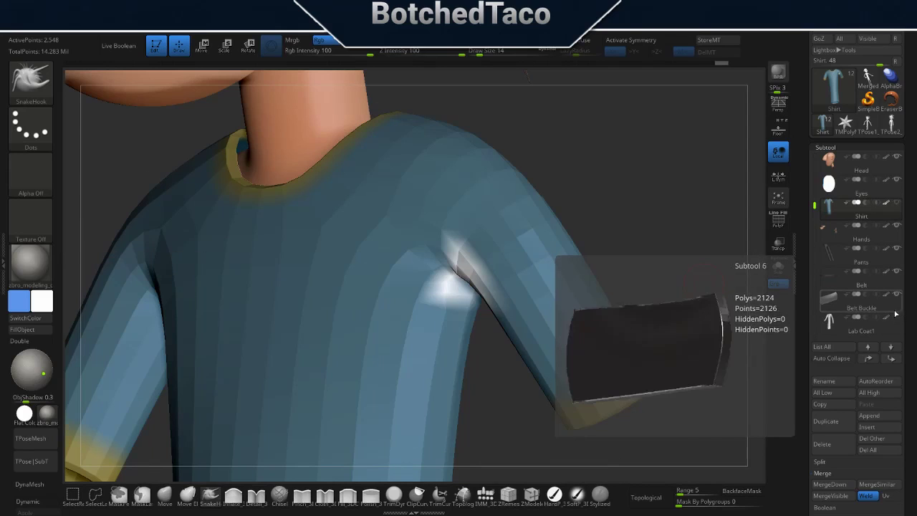
{"action": "left_click", "coordinate": [859, 326]}
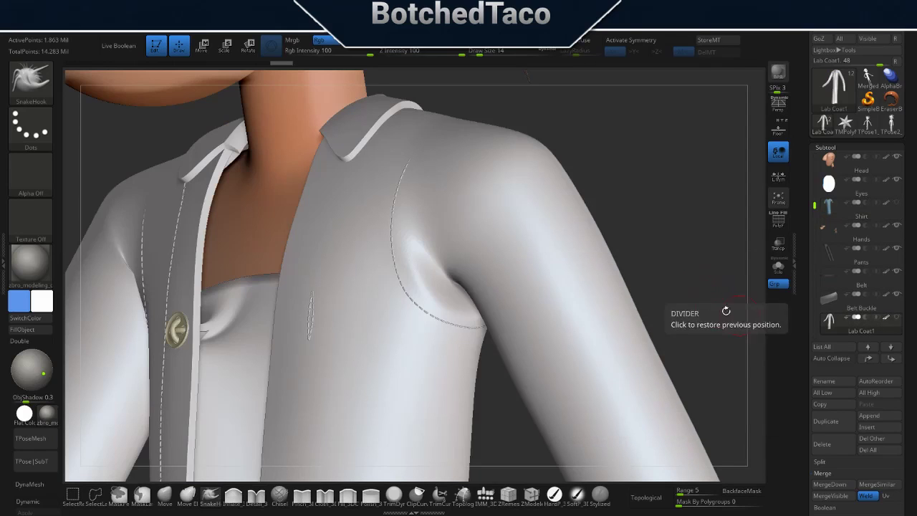
Toggle the shirt's visibility, select the Shirt and hide the Lab Coat to inspect its shoulder.
{"action": "left_click", "coordinate": [897, 204]}
{"action": "left_click", "coordinate": [897, 204]}
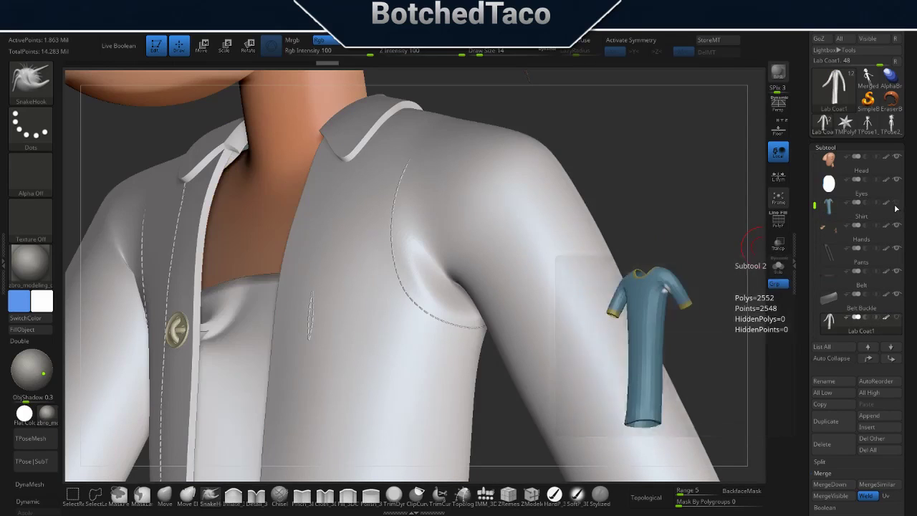
{"action": "left_click", "coordinate": [897, 204]}
{"action": "left_click", "coordinate": [897, 205]}
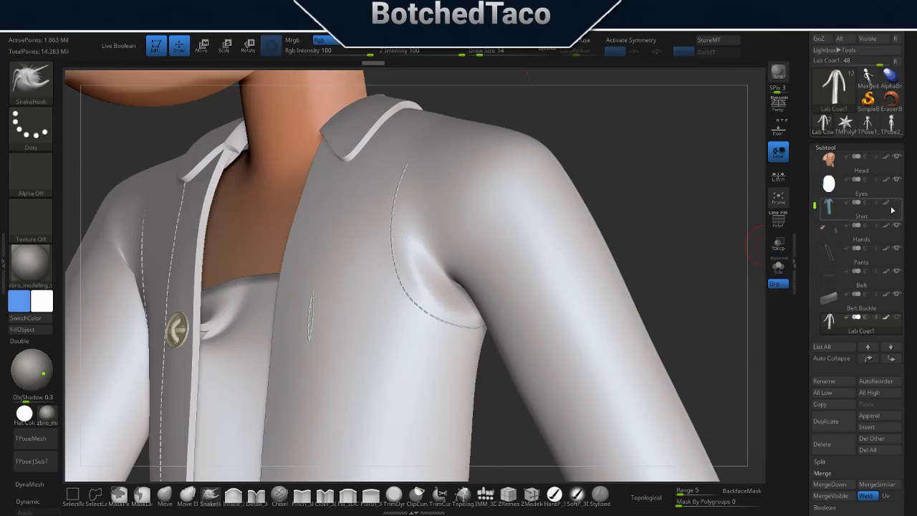
{"action": "left_click", "coordinate": [896, 204]}
{"action": "left_click", "coordinate": [629, 359], "text": "alt"}
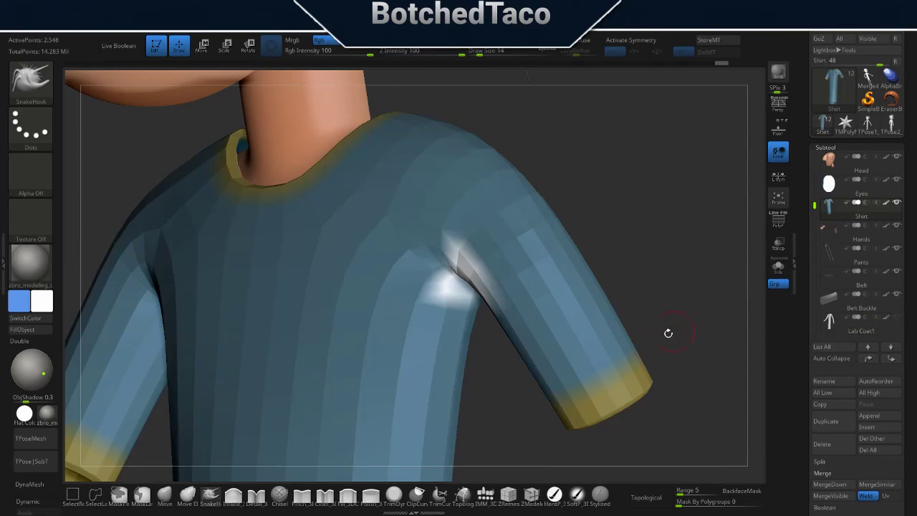
{"action": "left_click_drag", "start_coordinate": [668, 333], "coordinate": [479, 316]}
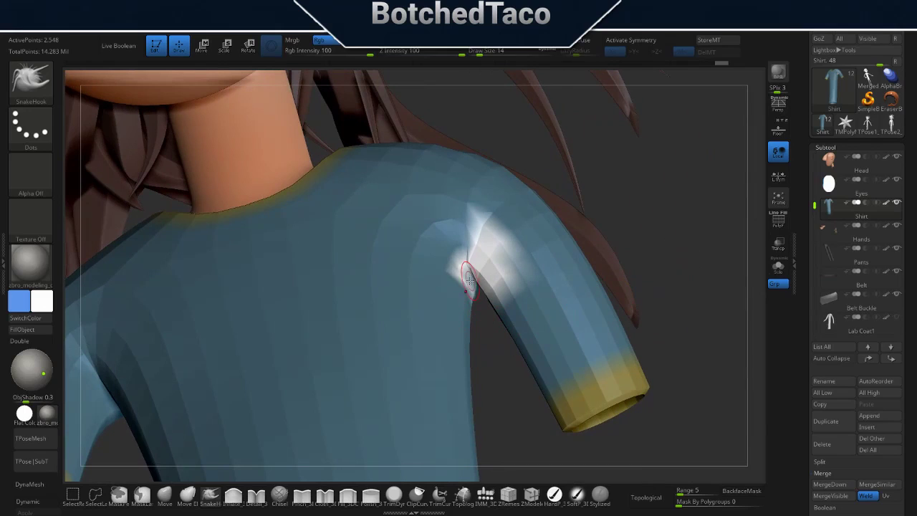
Select the Lab Coat and orbit around its shoulder and collar, comparing it with the shirt.
{"action": "left_click", "coordinate": [831, 323]}
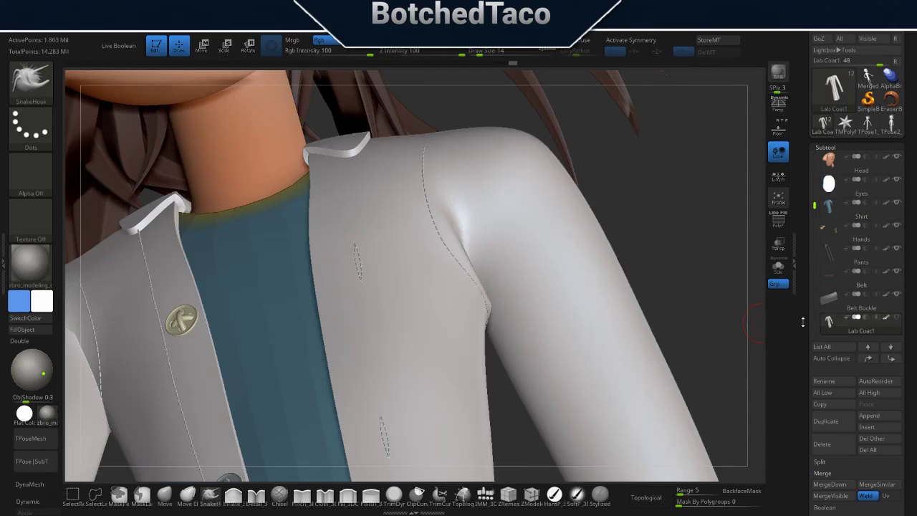
{"action": "left_click_drag", "start_coordinate": [723, 323], "coordinate": [688, 315]}
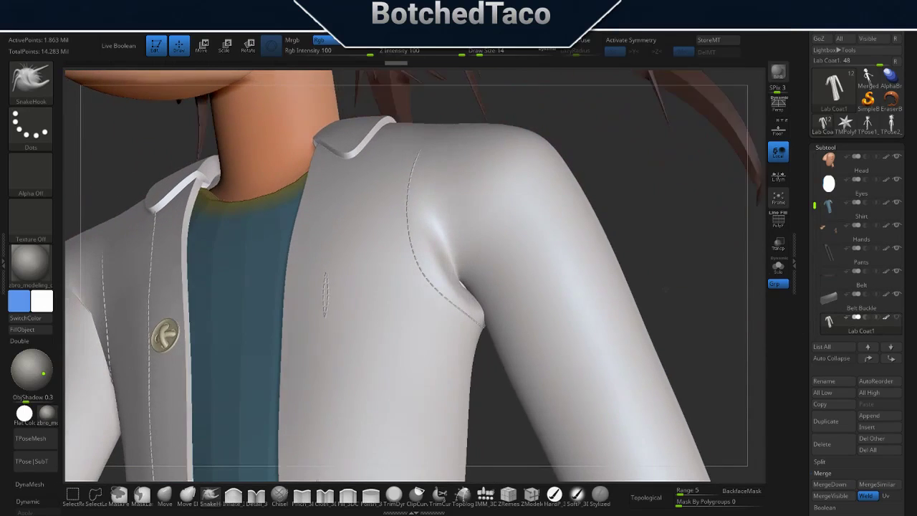
{"action": "left_click_drag", "start_coordinate": [753, 273], "coordinate": [745, 258]}
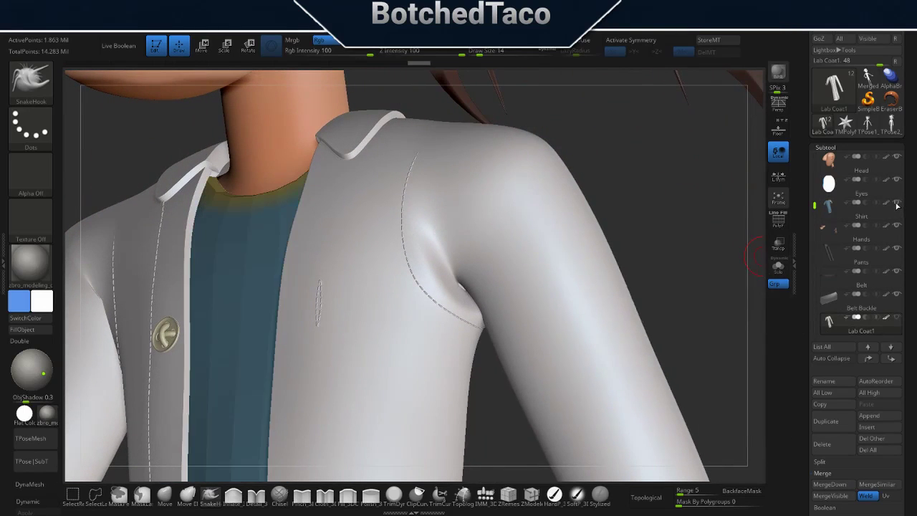
{"action": "mouse_move", "coordinate": [860, 324]}
{"action": "left_click", "coordinate": [894, 319]}
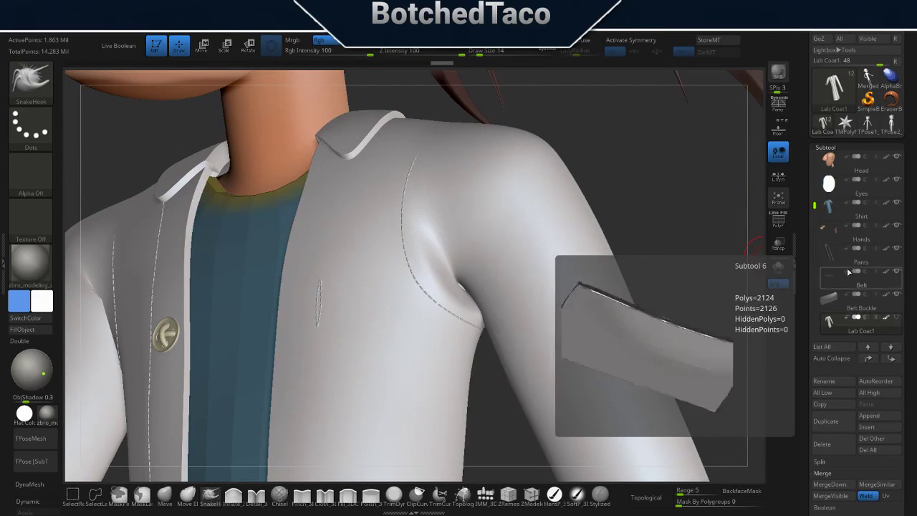
{"action": "left_click", "coordinate": [895, 317]}
{"action": "left_click", "coordinate": [896, 316]}
{"action": "right_click_drag", "start_coordinate": [516, 329], "coordinate": [469, 276]}
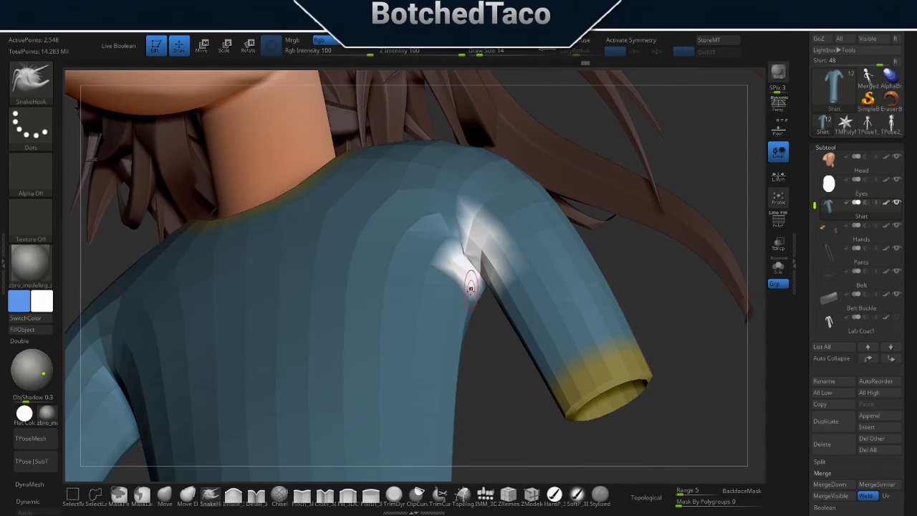
{"action": "left_click", "coordinate": [896, 316]}
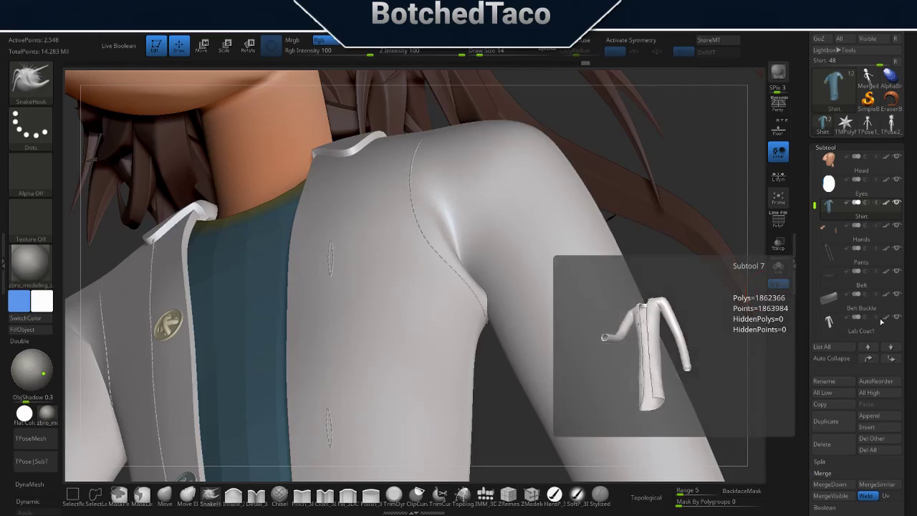
{"action": "right_click_drag", "start_coordinate": [688, 262], "coordinate": [689, 273]}
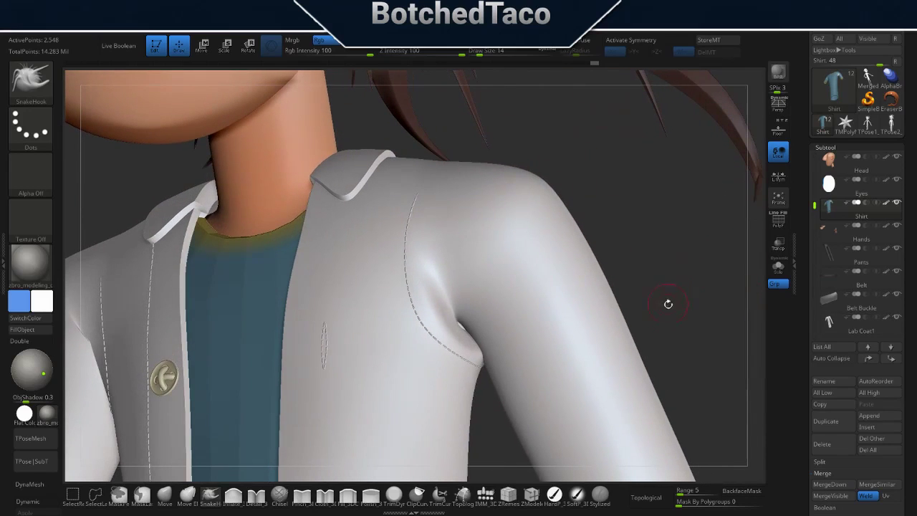
With the Lab Coat active and shirt hidden, inflate and smooth the coat's armpit fold.
{"action": "left_click", "coordinate": [829, 323]}
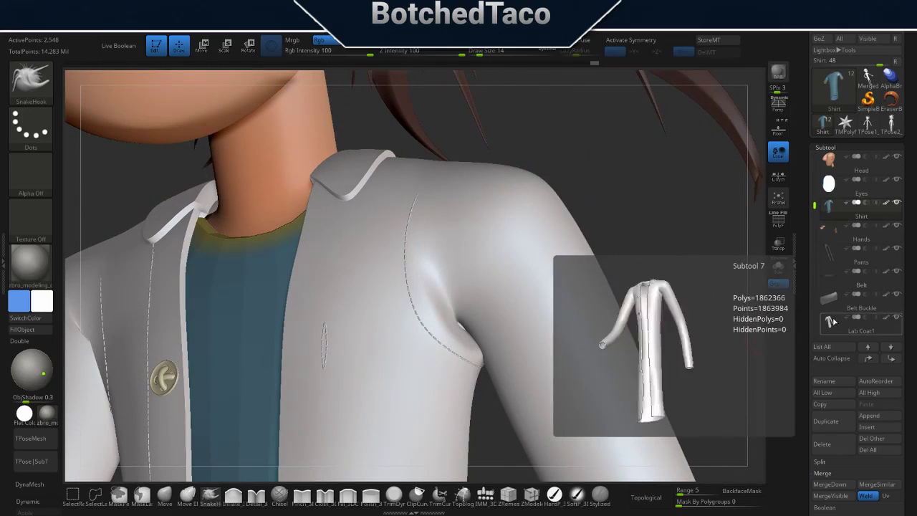
{"action": "left_click", "coordinate": [897, 206]}
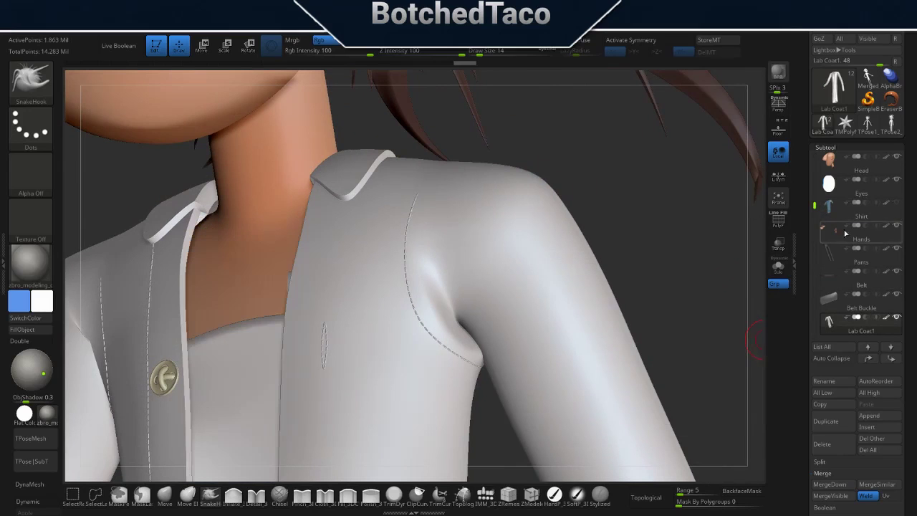
{"action": "left_click", "coordinate": [232, 495]}
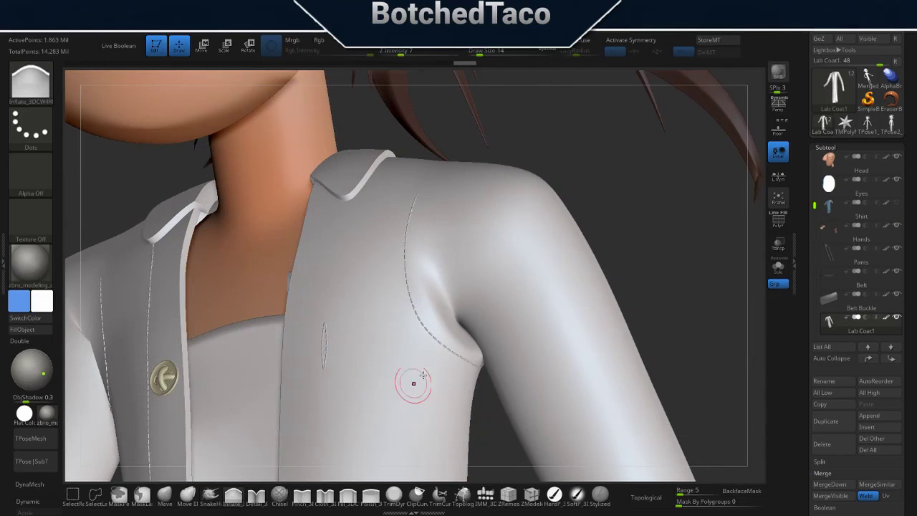
{"action": "left_click_drag", "start_coordinate": [459, 323], "coordinate": [466, 331]}
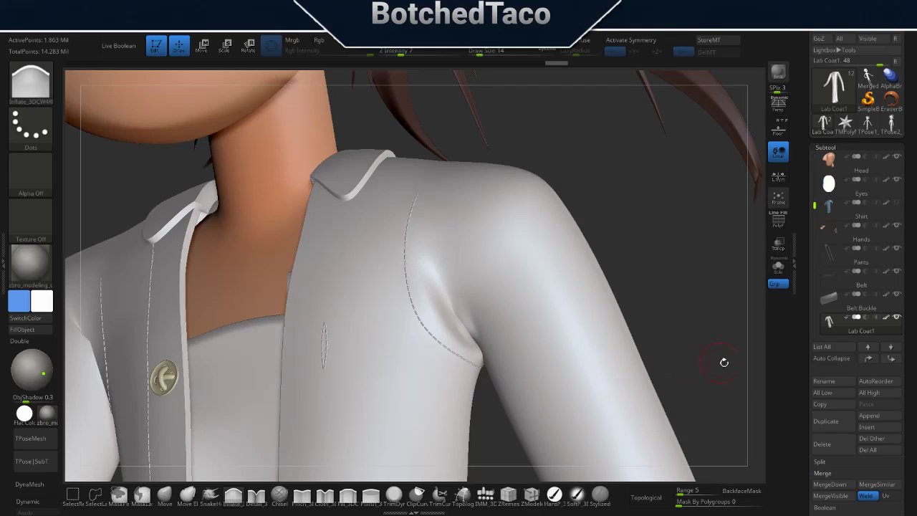
{"action": "left_click_drag", "start_coordinate": [659, 329], "coordinate": [643, 350]}
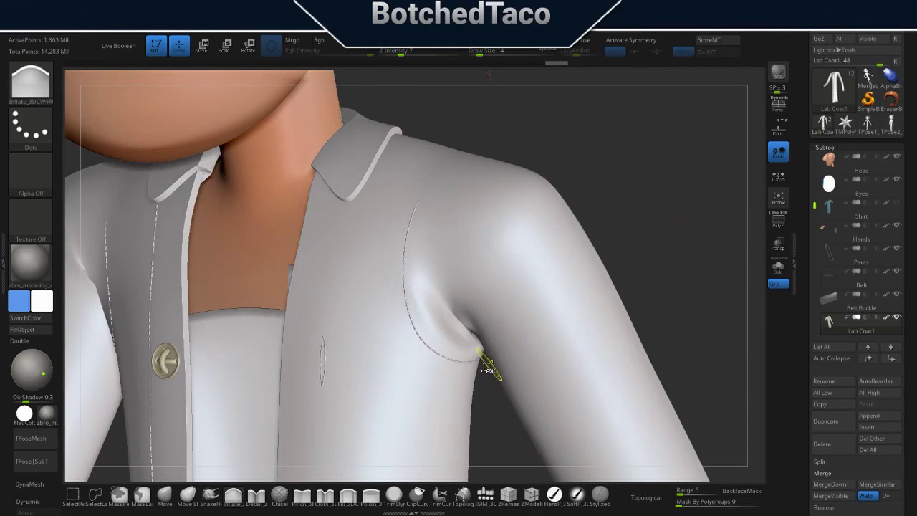
{"action": "mouse_move", "coordinate": [466, 337]}
{"action": "left_mouse_down"}
{"action": "mouse_move", "coordinate": [469, 348]}
{"action": "mouse_move", "coordinate": [450, 306]}
{"action": "left_mouse_up"}
{"action": "key", "text": "shift"}
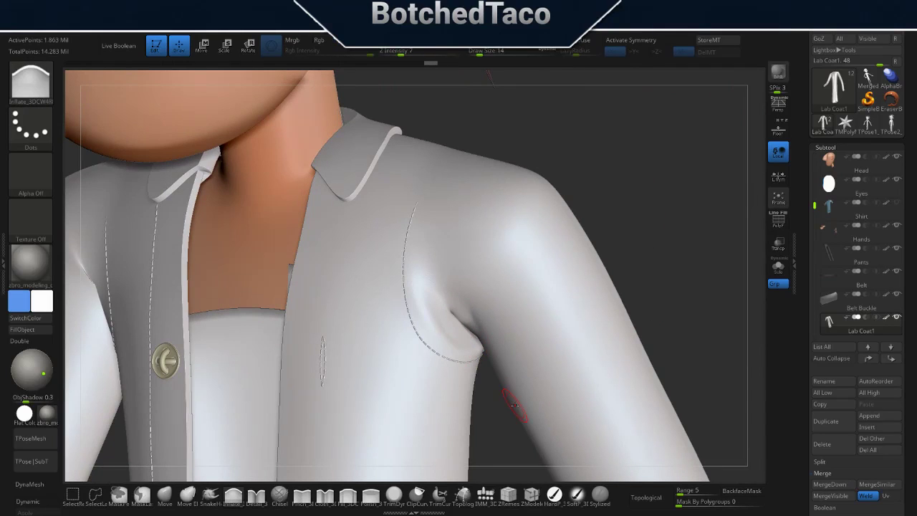
Show and select the shirt again, then frame the whole character.
{"action": "left_click", "coordinate": [897, 203]}
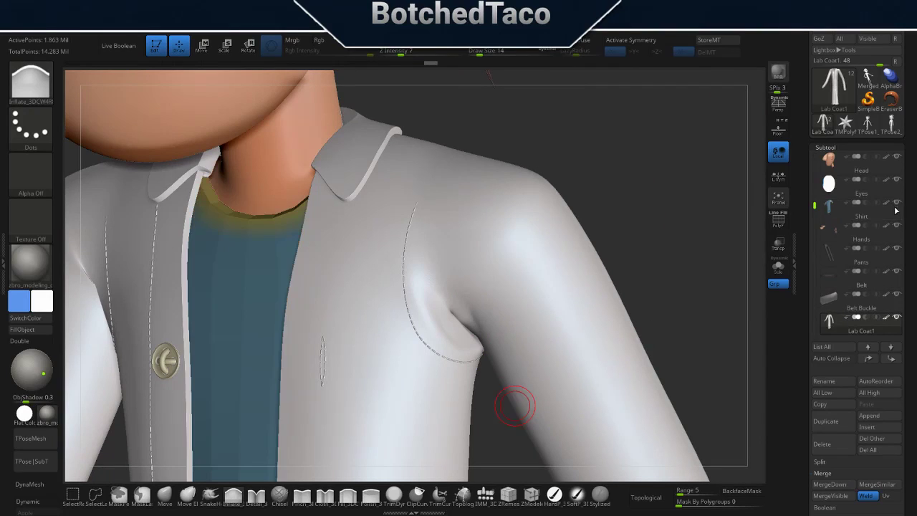
{"action": "left_click", "coordinate": [835, 215]}
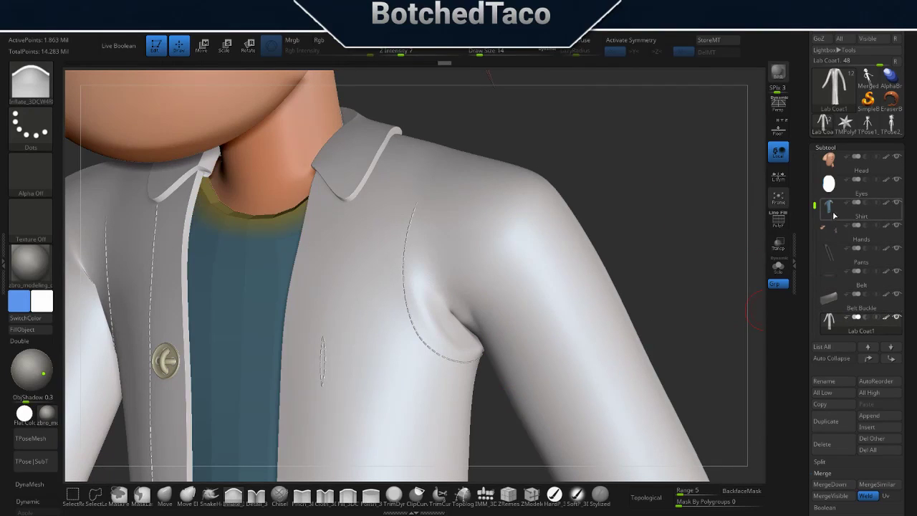
{"action": "left_click_drag", "start_coordinate": [675, 390], "coordinate": [650, 299]}
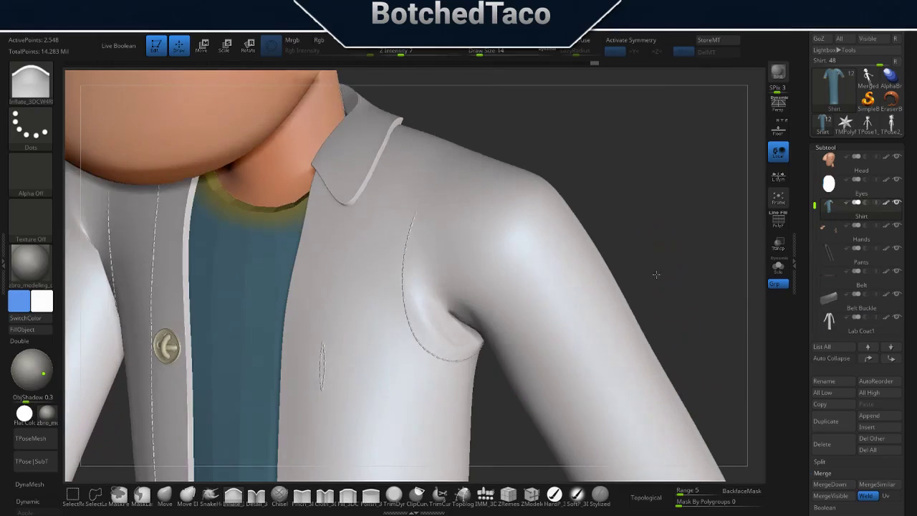
{"action": "key", "text": "f"}
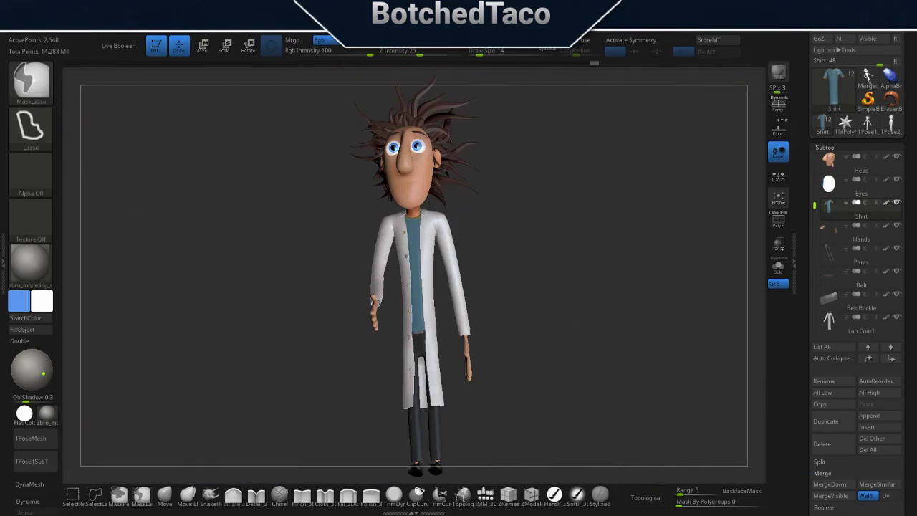
Zoom in on the lab coat chest and make the Lab Coat subtool active.
{"action": "mouse_move", "coordinate": [634, 291]}
{"action": "right_mouse_down", "text": "ctrl"}
{"action": "mouse_move", "coordinate": [709, 316]}
{"action": "mouse_move", "coordinate": [682, 326]}
{"action": "mouse_move", "coordinate": [659, 319]}
{"action": "right_mouse_up", "text": "ctrl"}
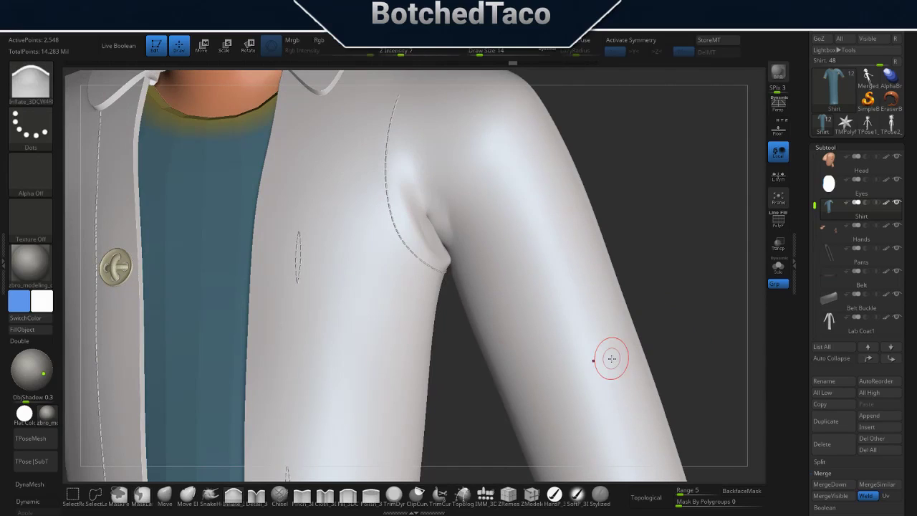
{"action": "key", "text": "ctrl"}
{"action": "key", "text": "ctrl+shift"}
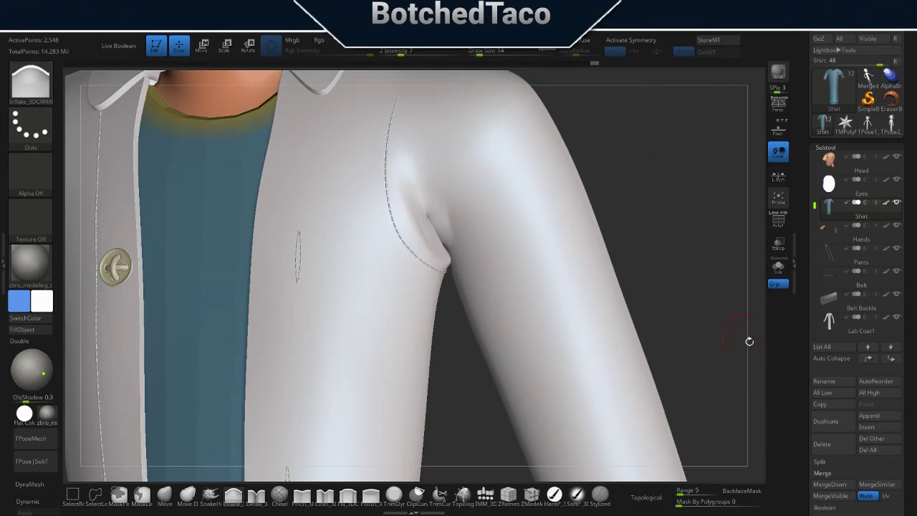
{"action": "left_click", "coordinate": [837, 328]}
{"action": "key", "text": "ctrl"}
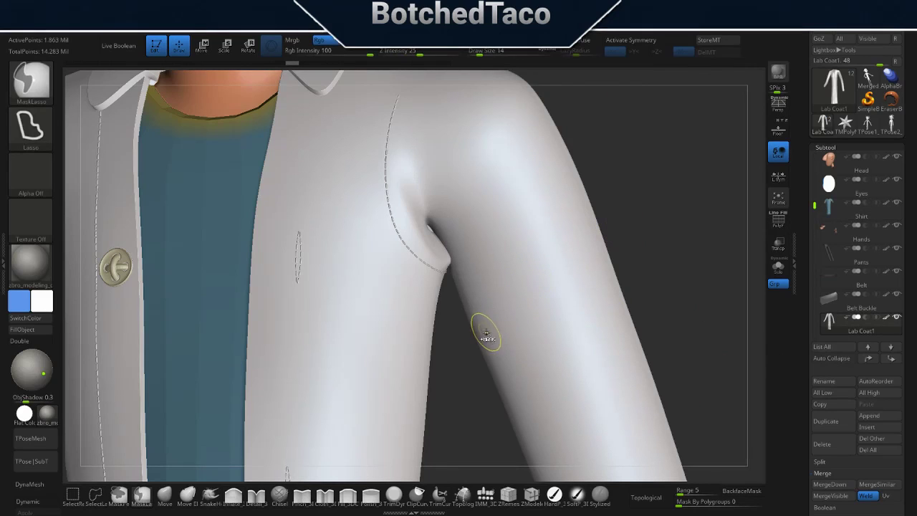
{"action": "key", "text": "ctrl+shift"}
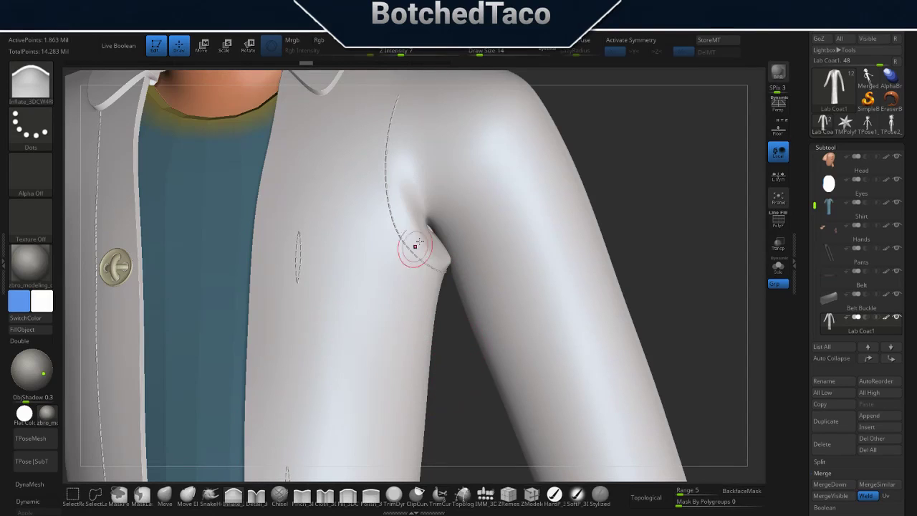
Smooth the crease under the lab coat's armpit with Smooth Stronger until it blends into the sleeve.
{"action": "key", "text": "shift"}
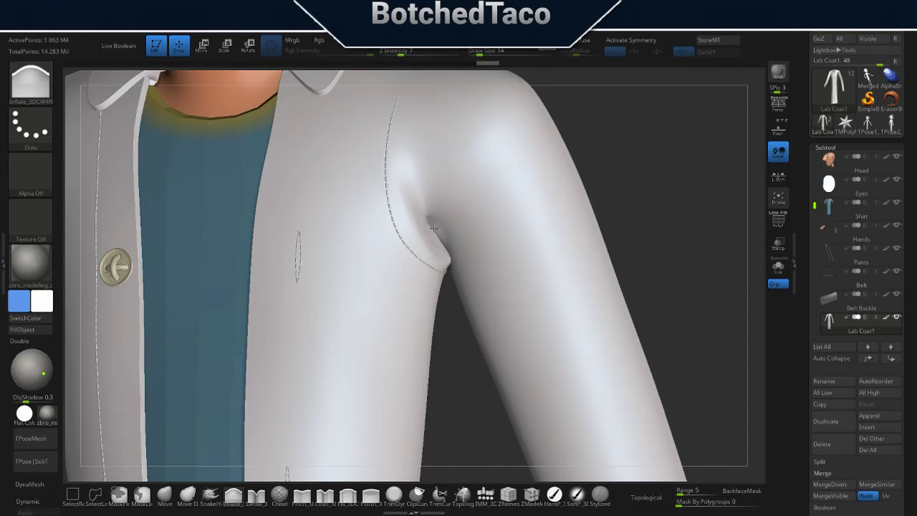
{"action": "left_click_drag", "start_coordinate": [432, 224], "coordinate": [445, 258]}
{"action": "mouse_move", "coordinate": [434, 219]}
{"action": "left_mouse_down"}
{"action": "mouse_move", "coordinate": [440, 243]}
{"action": "mouse_move", "coordinate": [430, 265]}
{"action": "mouse_move", "coordinate": [432, 228]}
{"action": "left_mouse_up"}
{"action": "right_click_drag", "start_coordinate": [598, 266], "coordinate": [586, 279]}
Frame the character from the front, hide the Lab Coat subtool and select the Pants subtool.
{"action": "key", "text": "f"}
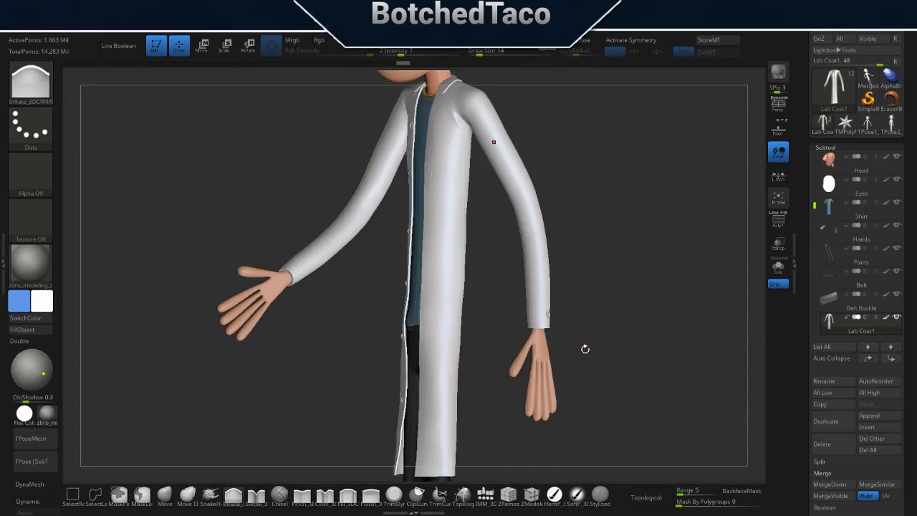
{"action": "mouse_move", "coordinate": [586, 349]}
{"action": "right_mouse_down"}
{"action": "mouse_move", "coordinate": [616, 303]}
{"action": "mouse_move", "coordinate": [638, 303]}
{"action": "right_mouse_up"}
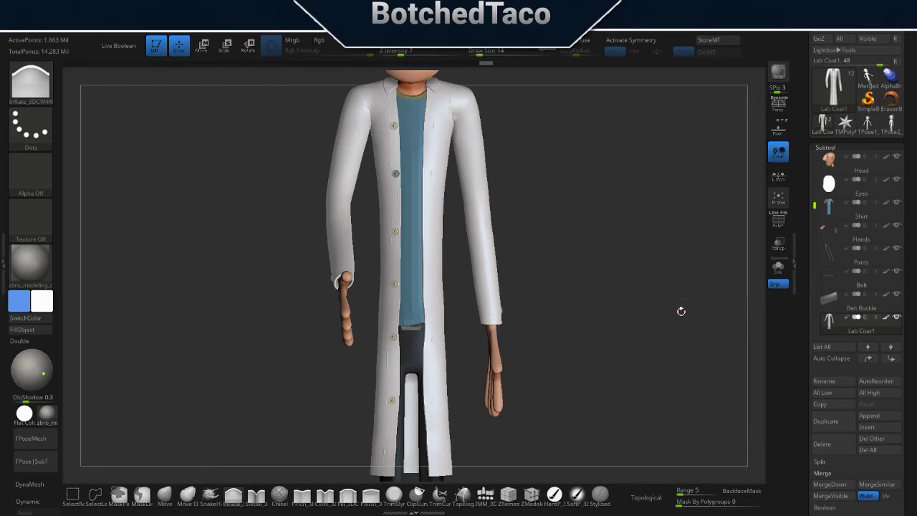
{"action": "mouse_move", "coordinate": [521, 308]}
{"action": "left_mouse_down"}
{"action": "mouse_move", "coordinate": [584, 309]}
{"action": "mouse_move", "coordinate": [541, 299]}
{"action": "mouse_move", "coordinate": [572, 328]}
{"action": "left_mouse_up"}
{"action": "mouse_move", "coordinate": [632, 334]}
{"action": "left_mouse_down"}
{"action": "mouse_move", "coordinate": [574, 344]}
{"action": "mouse_move", "coordinate": [631, 351]}
{"action": "mouse_move", "coordinate": [594, 391]}
{"action": "left_mouse_up"}
{"action": "left_click", "coordinate": [831, 251]}
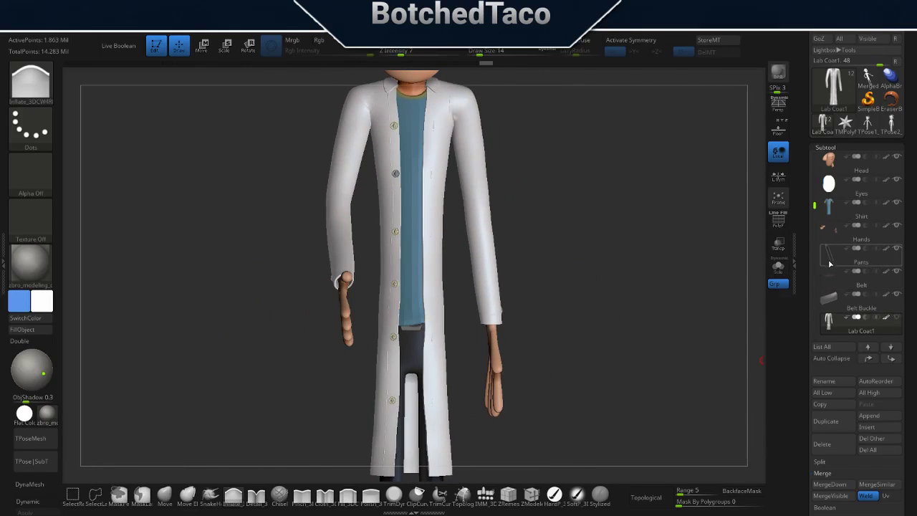
{"action": "left_click", "coordinate": [897, 317]}
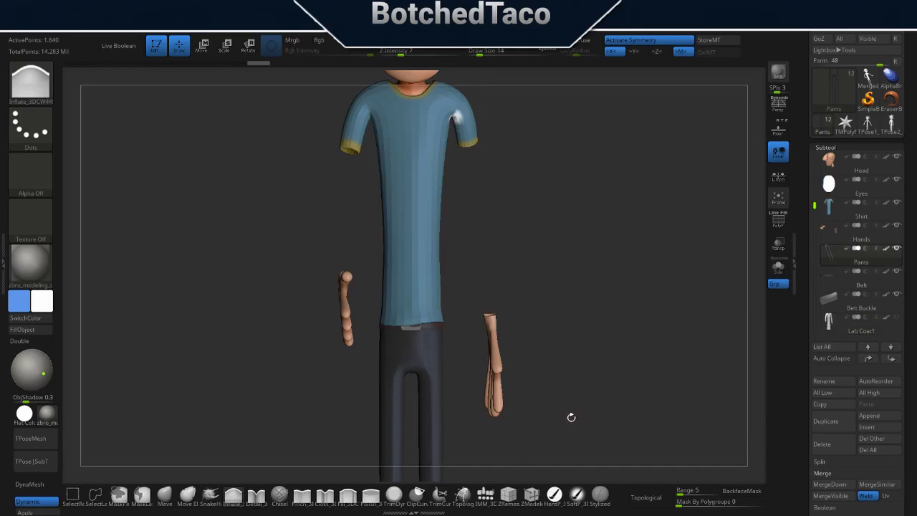
Frame the whole character and save the project as FlintLockwood-10-Posing-3.ZPR.
{"action": "key", "text": "f"}
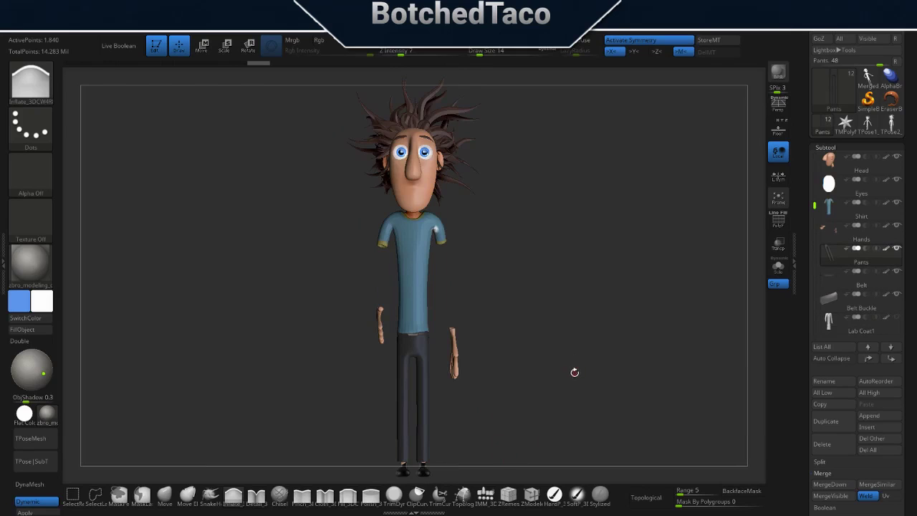
{"action": "key", "text": "ctrl"}
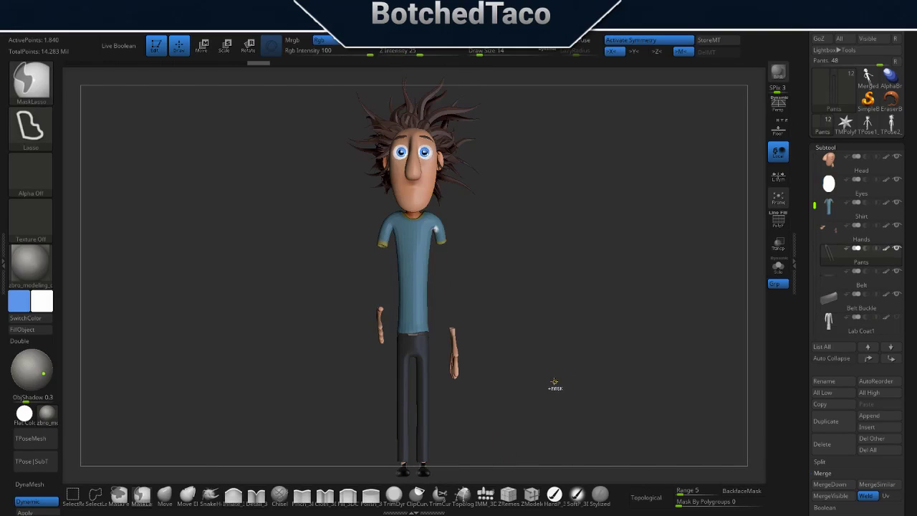
{"action": "key", "text": "ctrl+s"}
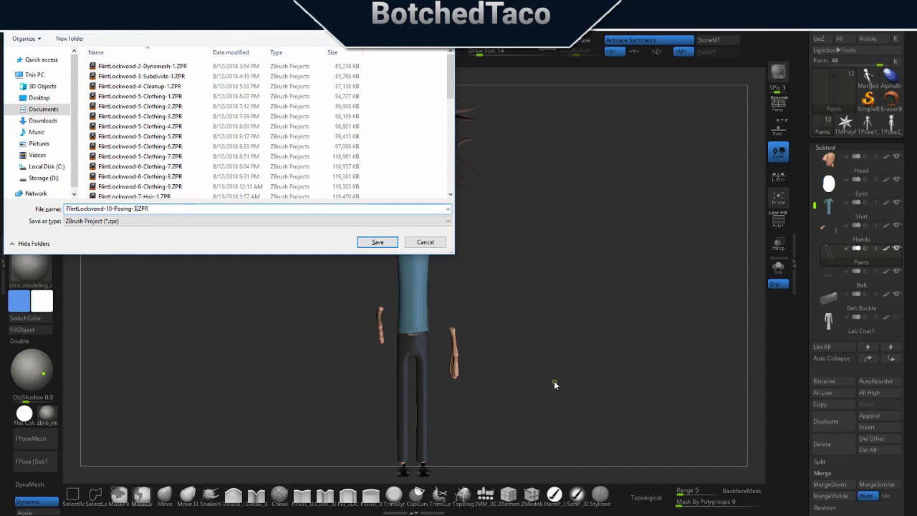
{"action": "key", "text": "Return"}
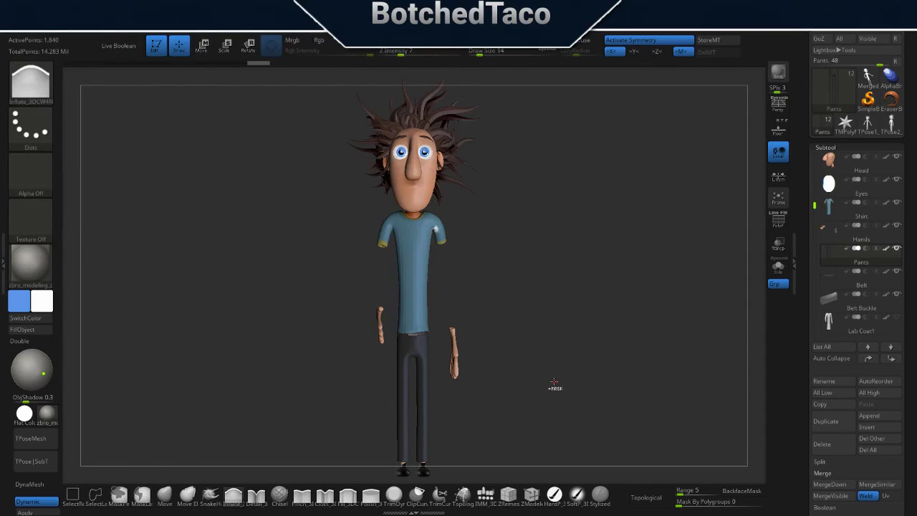
Generate the low-resolution TPoseMesh via Transpose Master and orbit it to a side view.
{"action": "left_click", "coordinate": [50, 439]}
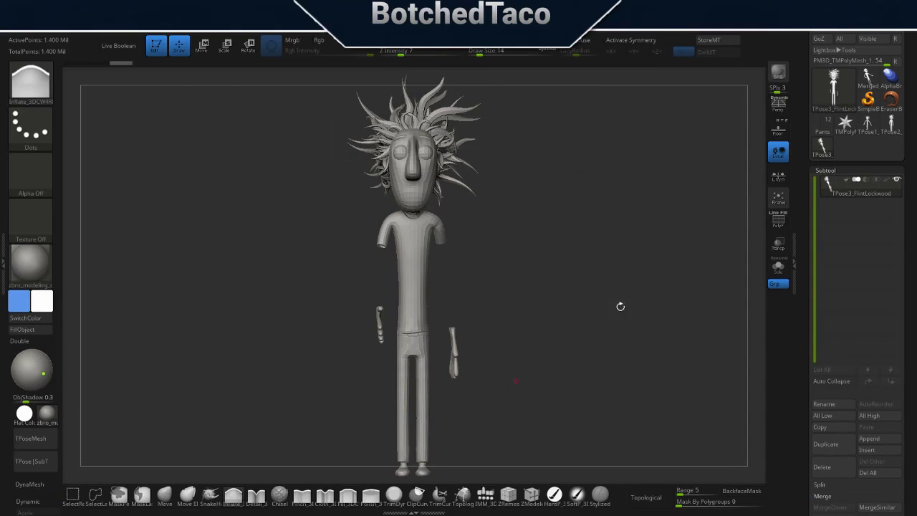
{"action": "right_click", "coordinate": [683, 316]}
{"action": "left_click_drag", "start_coordinate": [672, 284], "coordinate": [611, 284]}
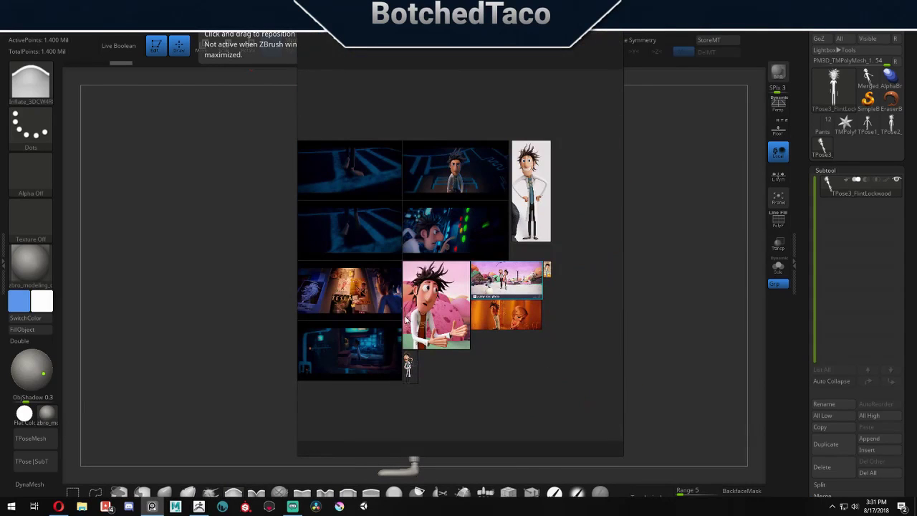
Enlarge the bottom-left clip on the reference board.
{"action": "double_click", "coordinate": [349, 344]}
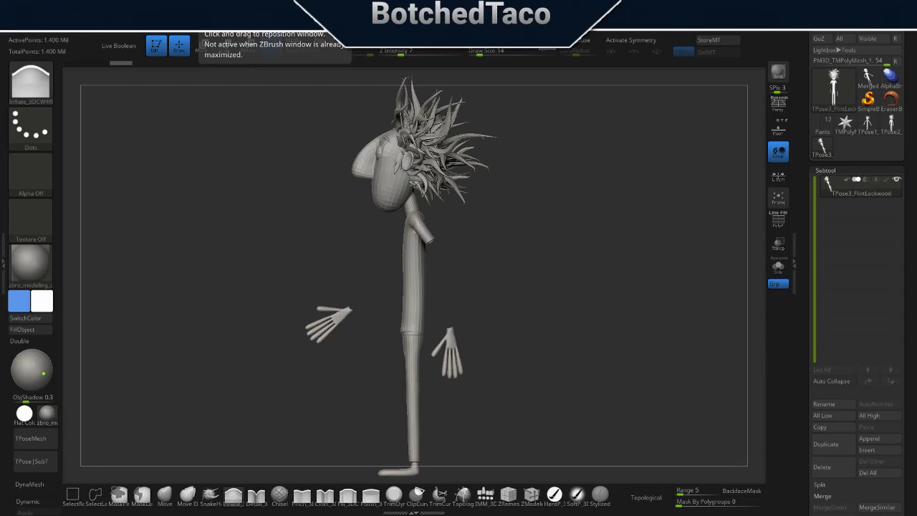
Turn the mesh to face front, lasso-mask one leg from crotch to foot, then invert the mask.
{"action": "left_click_drag", "start_coordinate": [504, 371], "coordinate": [520, 379]}
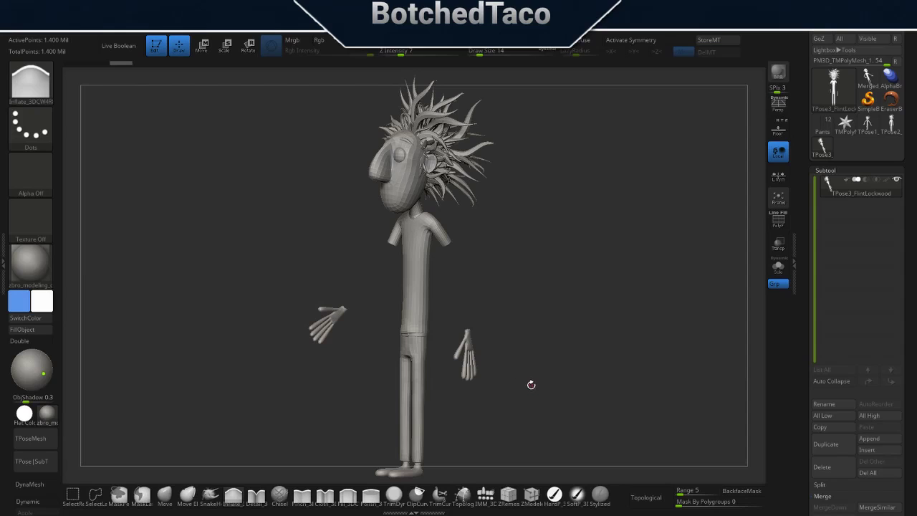
{"action": "mouse_move", "coordinate": [529, 391]}
{"action": "left_mouse_down"}
{"action": "mouse_move", "coordinate": [525, 381]}
{"action": "mouse_move", "coordinate": [549, 361]}
{"action": "mouse_move", "coordinate": [531, 295]}
{"action": "left_mouse_up"}
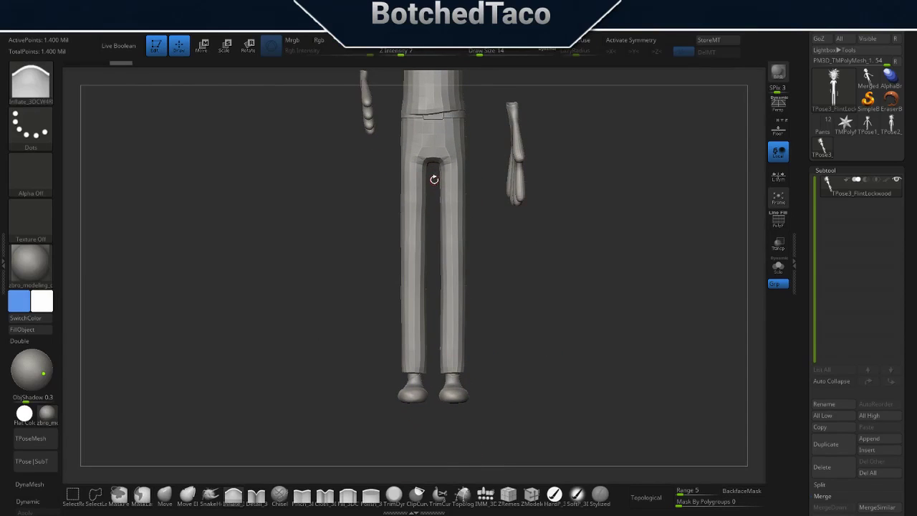
{"action": "key", "text": "ctrl"}
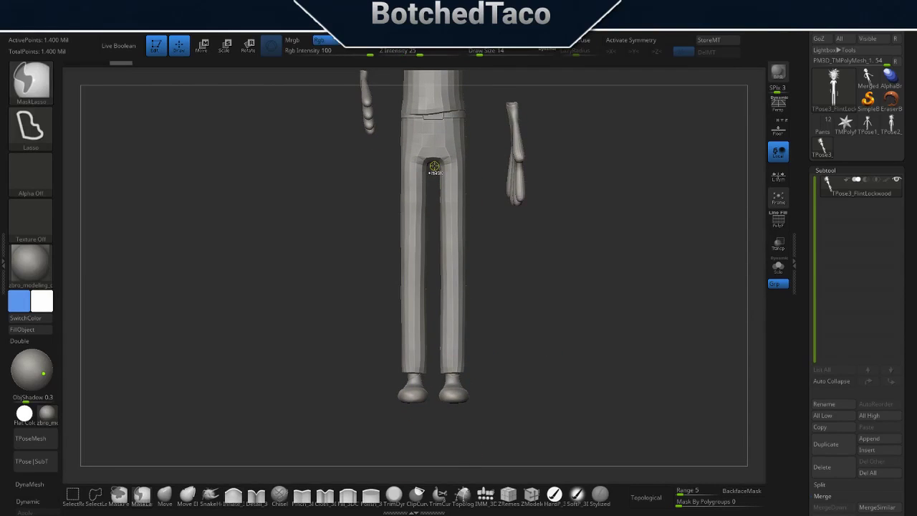
{"action": "mouse_move", "coordinate": [463, 159]}
{"action": "left_mouse_down", "text": "ctrl"}
{"action": "mouse_move", "coordinate": [435, 448]}
{"action": "mouse_move", "coordinate": [466, 429]}
{"action": "left_mouse_up", "text": "ctrl"}
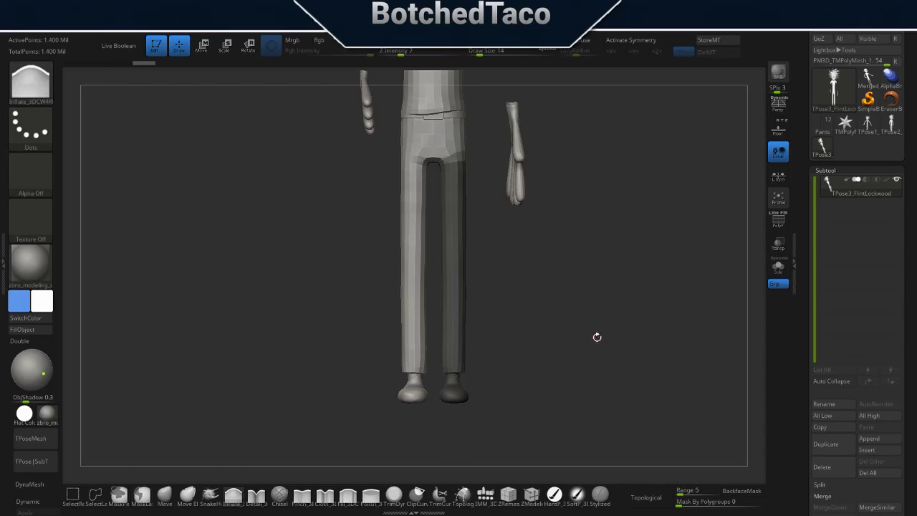
{"action": "left_click", "coordinate": [553, 357], "text": "ctrl"}
{"action": "left_click_drag", "start_coordinate": [577, 314], "coordinate": [564, 314]}
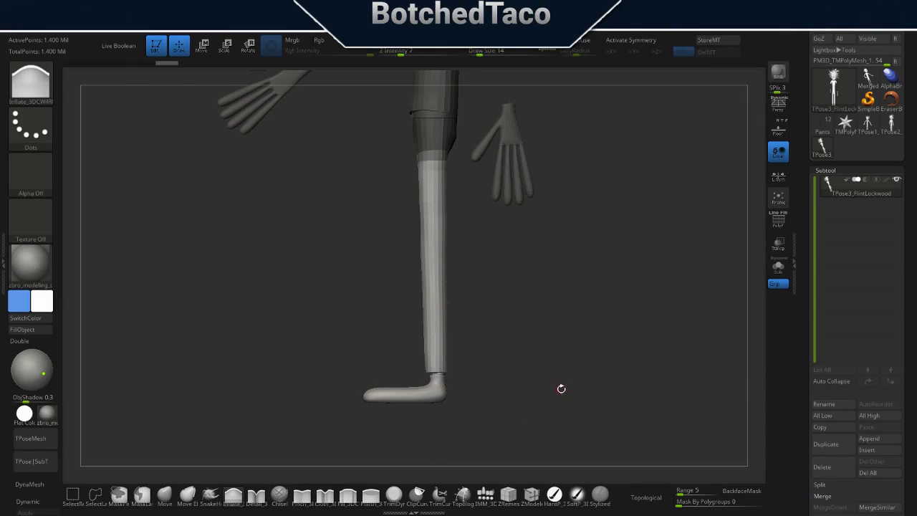
In Transpose mode, test bending the lower leg forward at the knee, then undo it.
{"action": "key", "text": "w"}
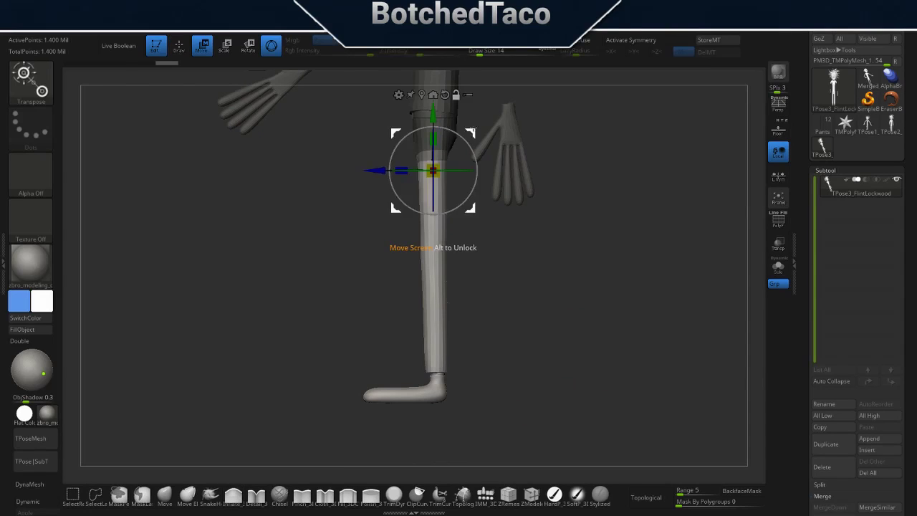
{"action": "left_click_drag", "start_coordinate": [502, 215], "coordinate": [573, 217]}
{"action": "left_click_drag", "start_coordinate": [437, 161], "coordinate": [457, 158], "text": "alt"}
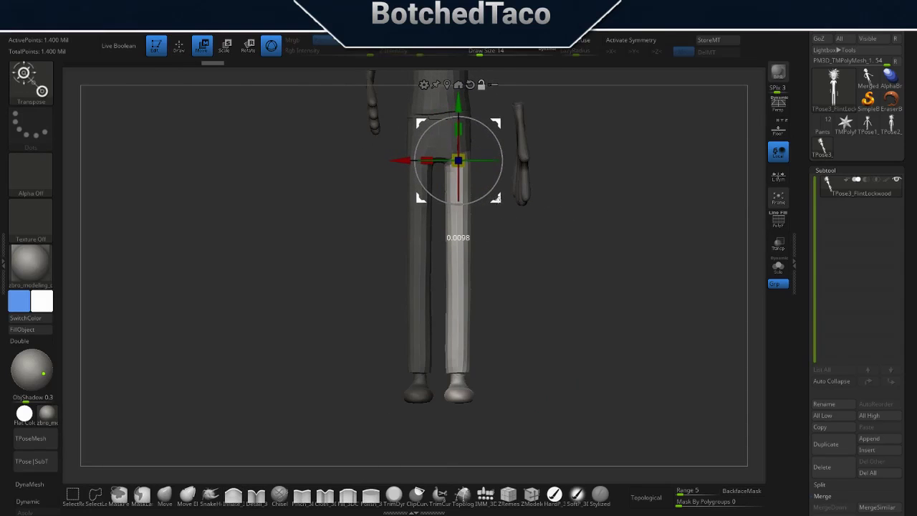
{"action": "mouse_move", "coordinate": [600, 218]}
{"action": "left_mouse_down"}
{"action": "mouse_move", "coordinate": [585, 233]}
{"action": "mouse_move", "coordinate": [608, 231]}
{"action": "left_mouse_up"}
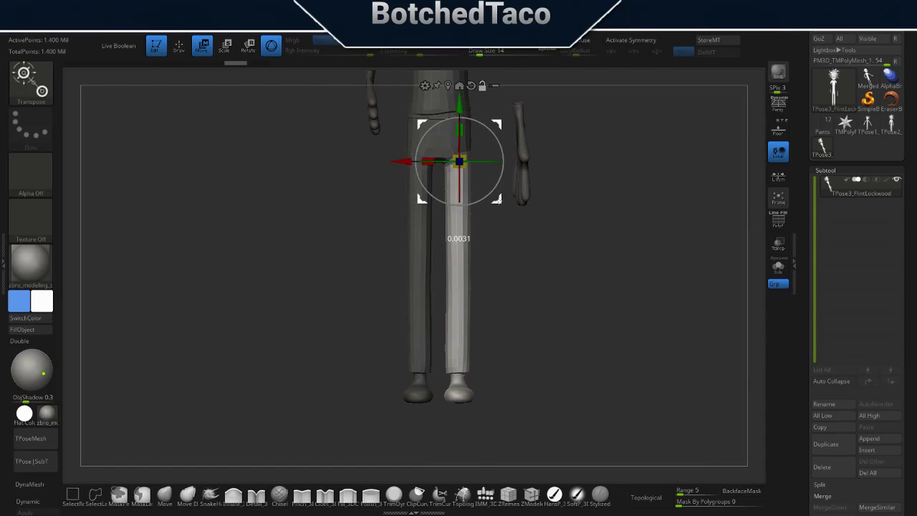
{"action": "mouse_move", "coordinate": [608, 231]}
{"action": "left_mouse_down", "text": "shift"}
{"action": "mouse_move", "coordinate": [556, 241]}
{"action": "mouse_move", "coordinate": [544, 222]}
{"action": "left_mouse_up", "text": "shift"}
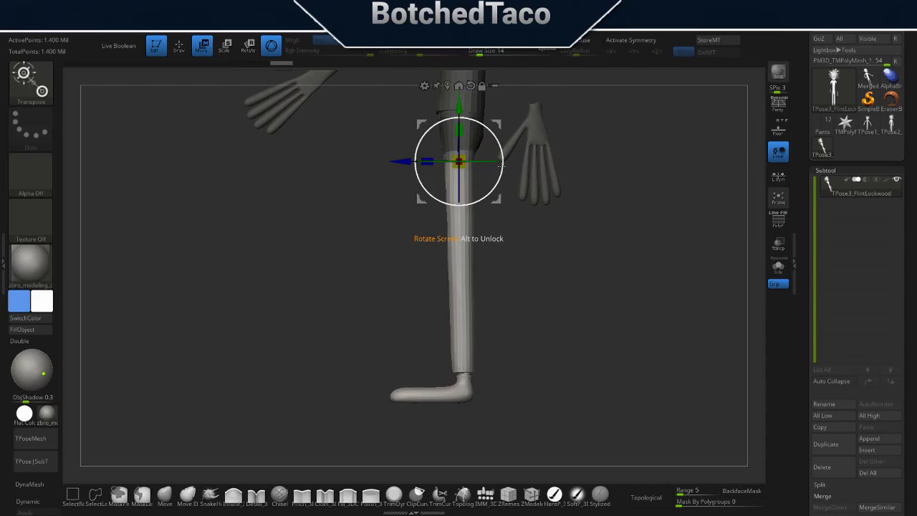
{"action": "left_click_drag", "start_coordinate": [502, 162], "coordinate": [493, 185]}
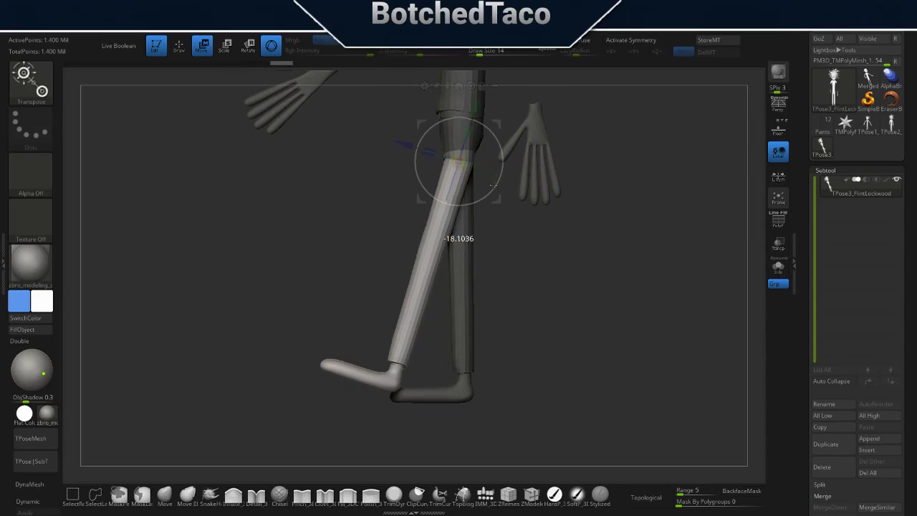
{"action": "key", "text": "ctrl+z"}
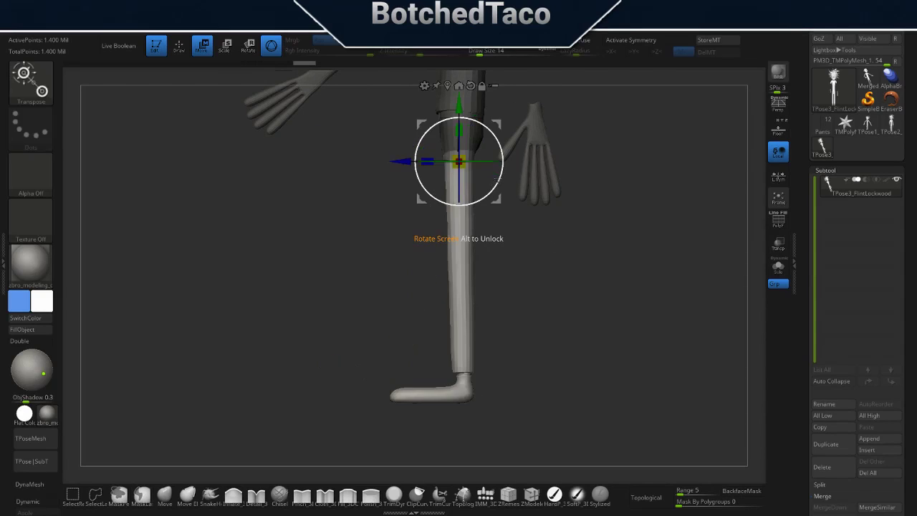
Shrink the mask slightly and rotate the lower leg so the foot swings forward and left.
{"action": "key", "text": "space"}
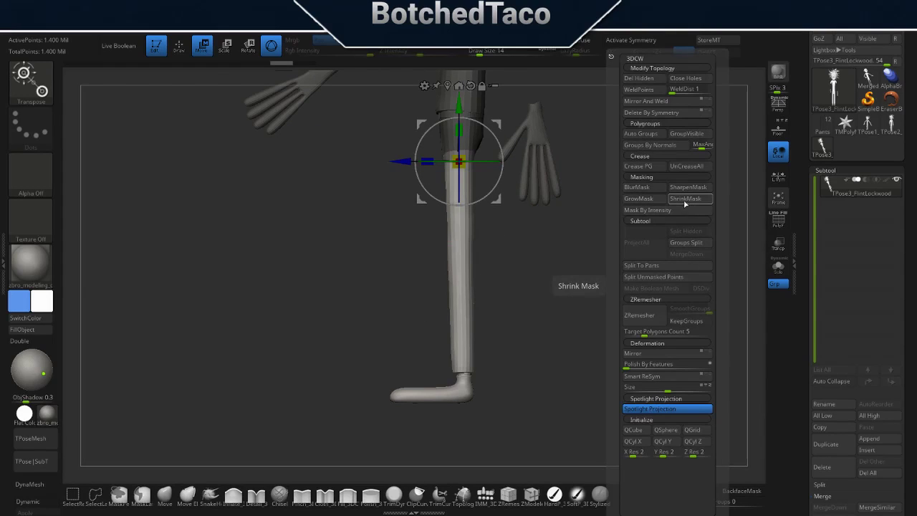
{"action": "left_click", "coordinate": [683, 199]}
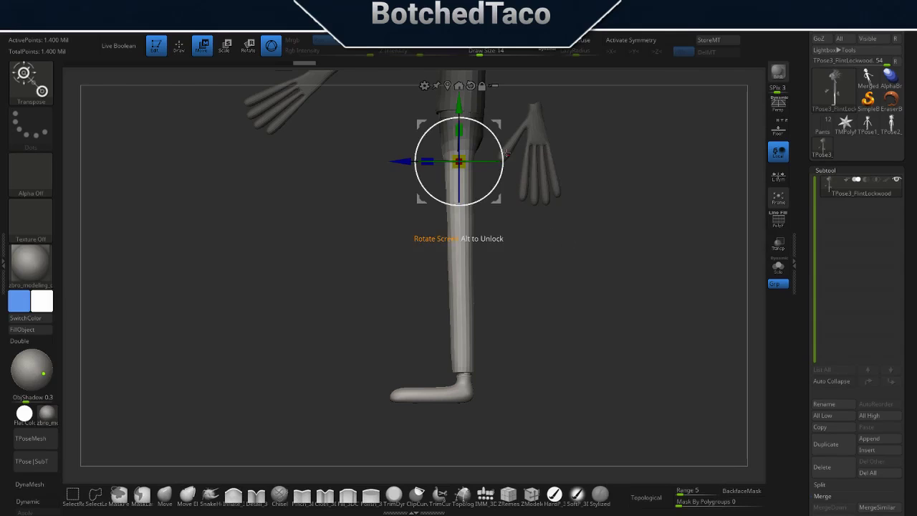
{"action": "mouse_move", "coordinate": [504, 170]}
{"action": "left_mouse_down"}
{"action": "mouse_move", "coordinate": [502, 151]}
{"action": "mouse_move", "coordinate": [501, 158]}
{"action": "left_mouse_up"}
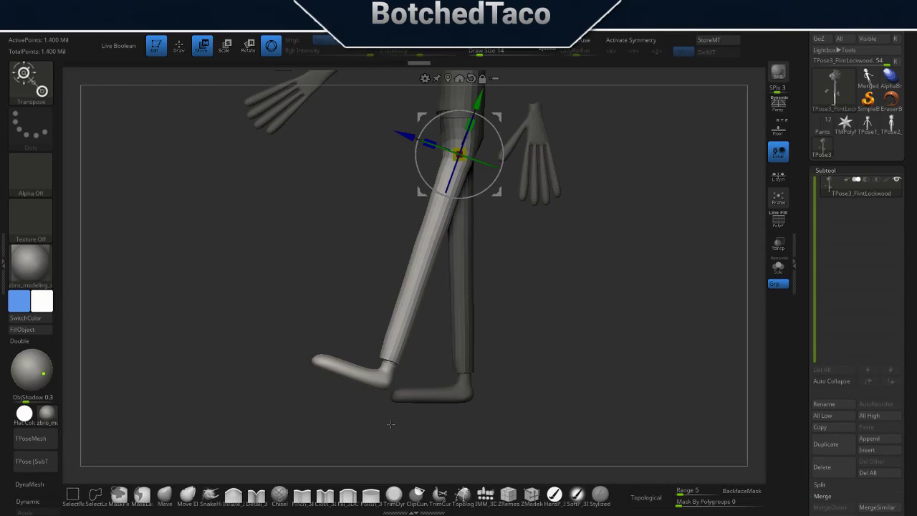
{"action": "left_click_drag", "start_coordinate": [501, 170], "coordinate": [501, 180]}
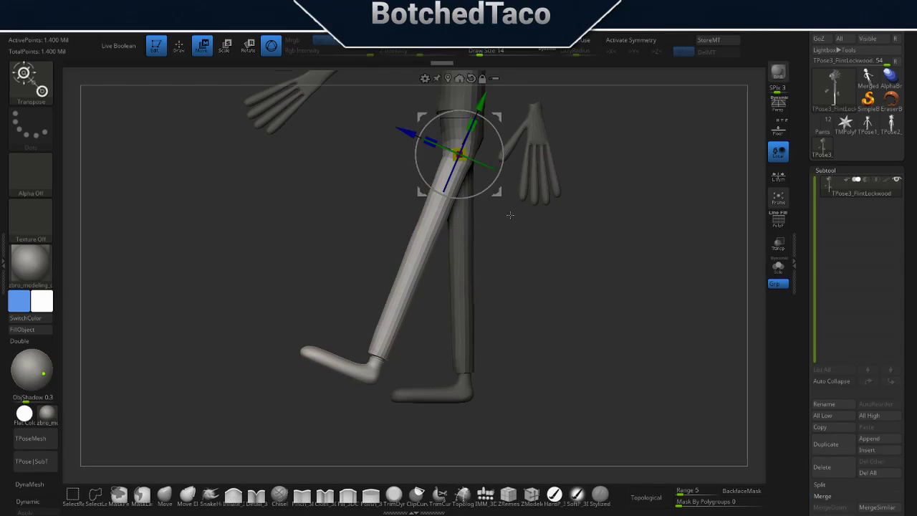
Re-mask so only the shin is free, then shrink and sharpen the mask edge.
{"action": "left_click_drag", "start_coordinate": [623, 274], "coordinate": [578, 339], "text": "ctrl"}
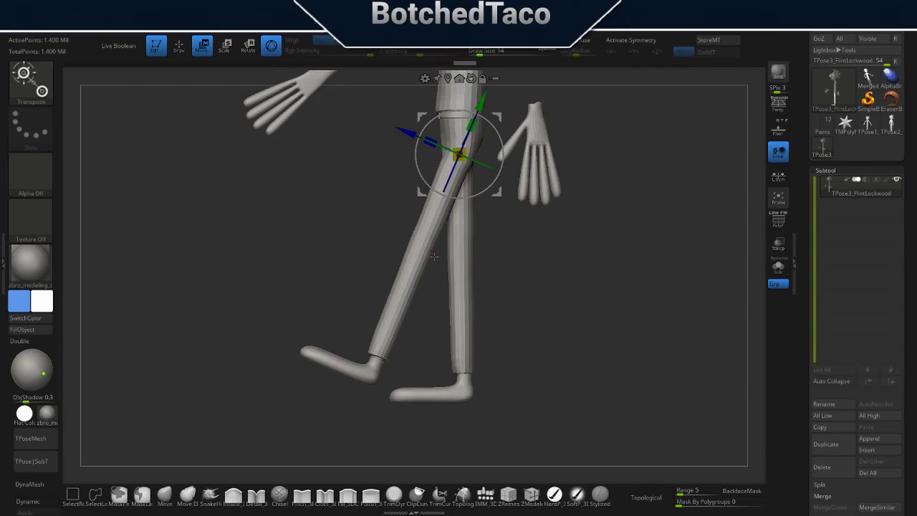
{"action": "left_click_drag", "start_coordinate": [435, 251], "coordinate": [399, 384], "text": "ctrl"}
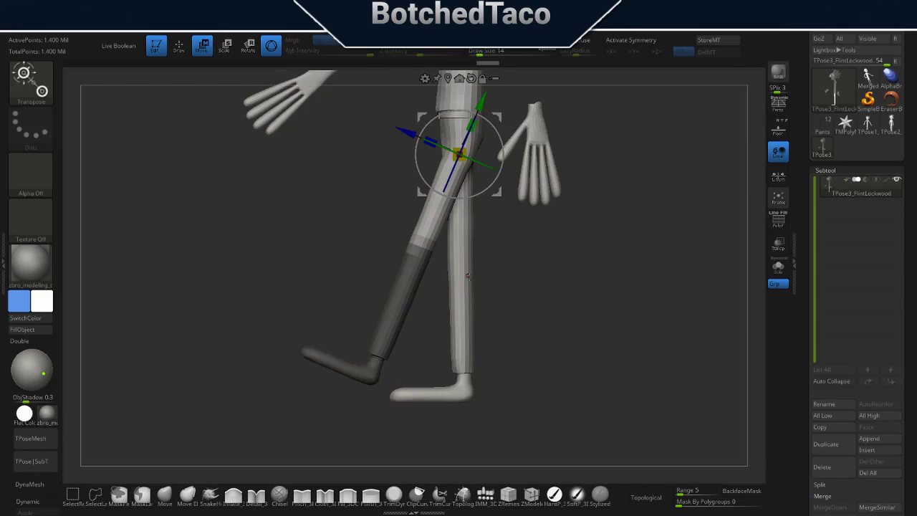
{"action": "left_click", "coordinate": [560, 276], "text": "ctrl"}
{"action": "key", "text": "shift+g"}
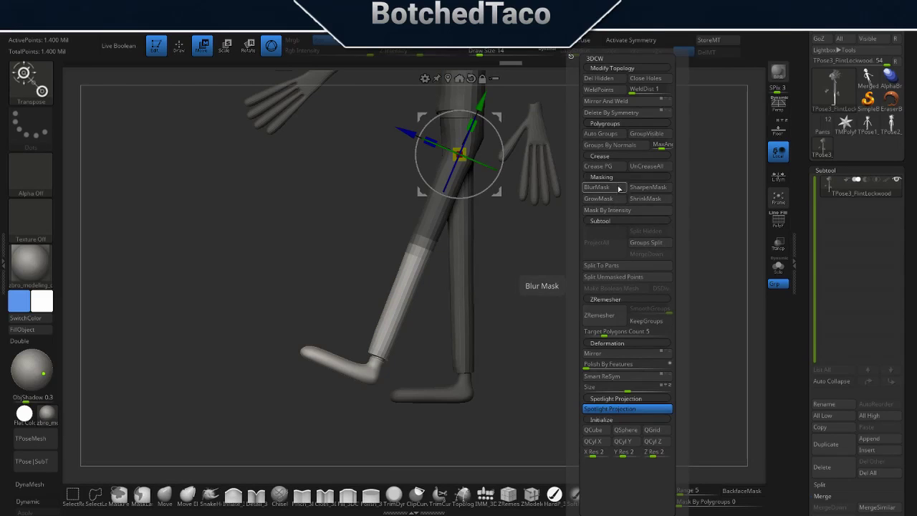
{"action": "left_click", "coordinate": [647, 201]}
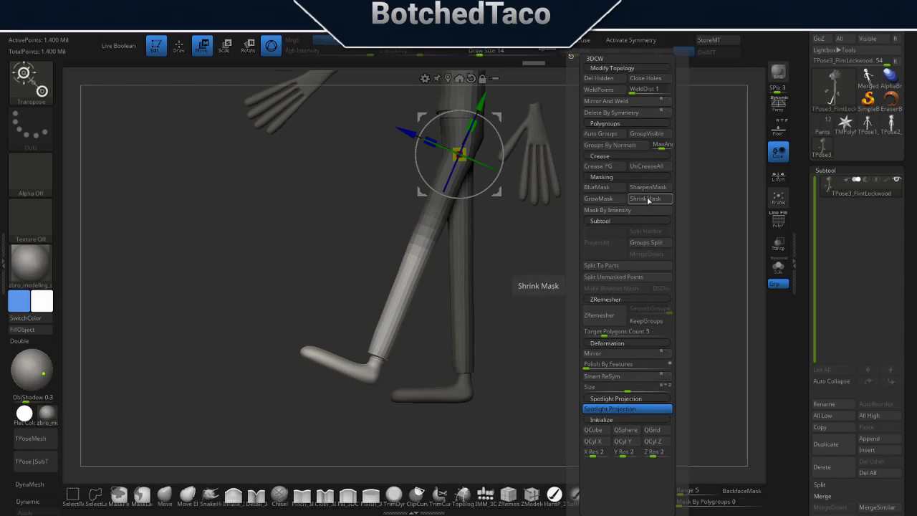
{"action": "left_click", "coordinate": [648, 188]}
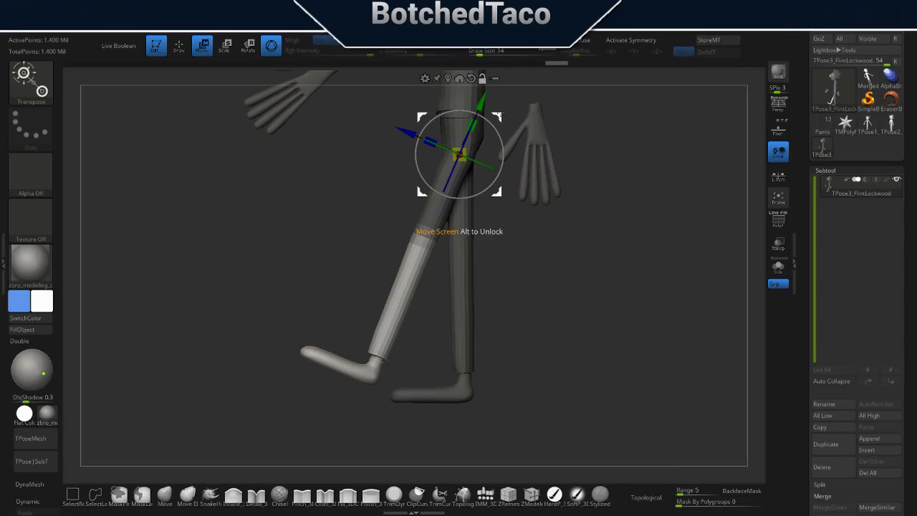
Move the rotation pivot to the knee and rotate the lower leg to hang more upright.
{"action": "mouse_move", "coordinate": [458, 154]}
{"action": "left_mouse_down"}
{"action": "mouse_move", "coordinate": [426, 235]}
{"action": "mouse_move", "coordinate": [467, 224]}
{"action": "left_mouse_up"}
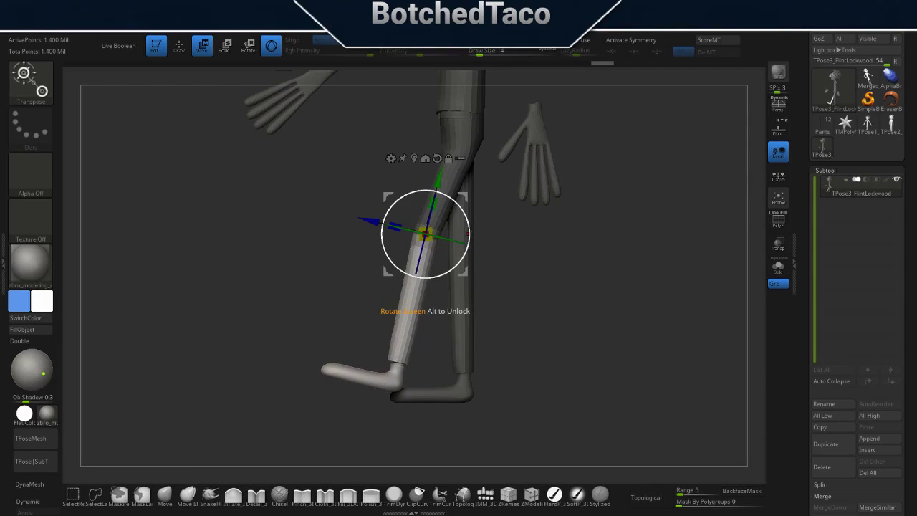
{"action": "left_click_drag", "start_coordinate": [466, 233], "coordinate": [468, 227]}
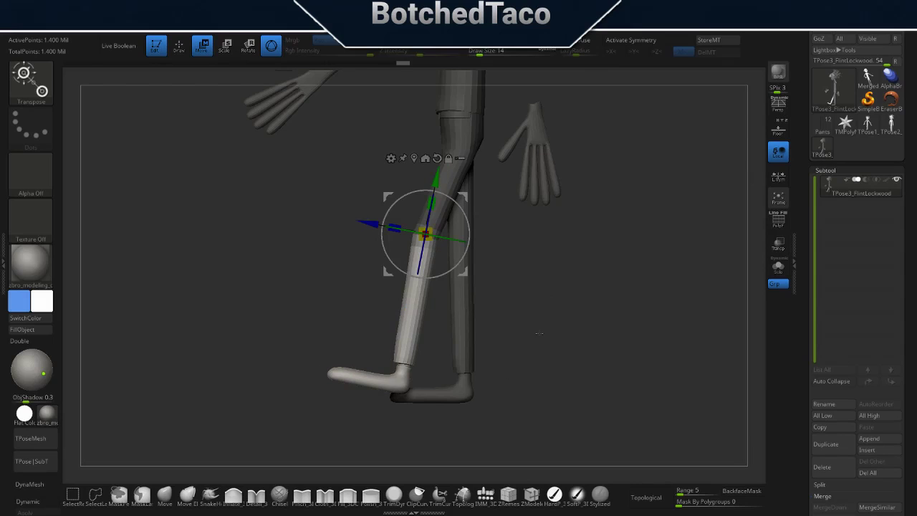
{"action": "mouse_move", "coordinate": [538, 333]}
{"action": "left_mouse_down"}
{"action": "mouse_move", "coordinate": [607, 336]}
{"action": "mouse_move", "coordinate": [616, 347]}
{"action": "left_mouse_up"}
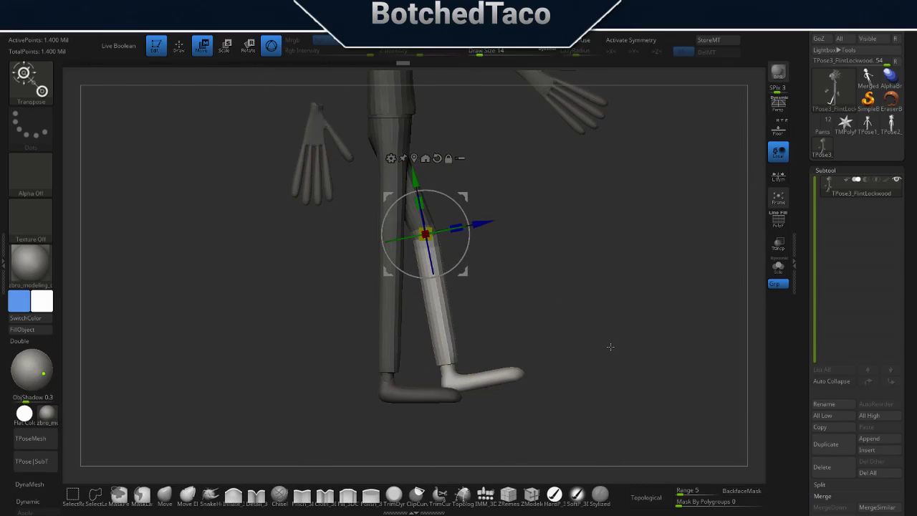
Undo the recent leg rotations and mask the straight leg and both hands.
{"action": "key", "text": "ctrl+z"}
{"action": "key", "text": "ctrl+z"}
{"action": "key", "text": "ctrl+z"}
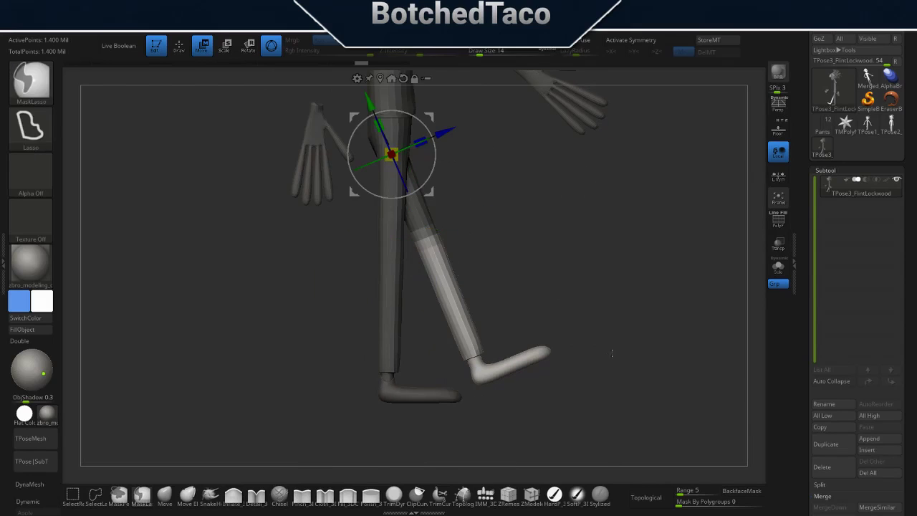
{"action": "mouse_move", "coordinate": [612, 353]}
{"action": "left_mouse_down"}
{"action": "mouse_move", "coordinate": [532, 334]}
{"action": "mouse_move", "coordinate": [544, 331]}
{"action": "mouse_move", "coordinate": [562, 354]}
{"action": "left_mouse_up"}
{"action": "left_click", "coordinate": [532, 383], "text": "ctrl"}
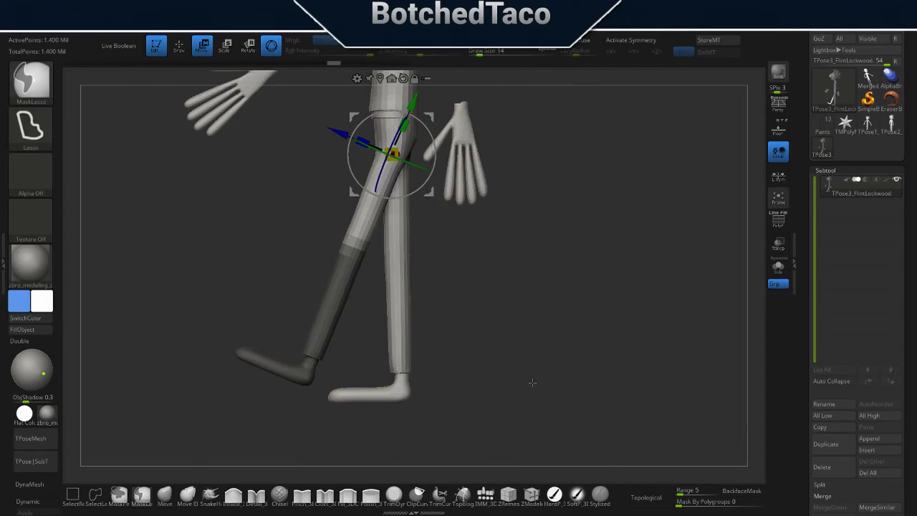
{"action": "left_click", "coordinate": [533, 382], "text": "ctrl"}
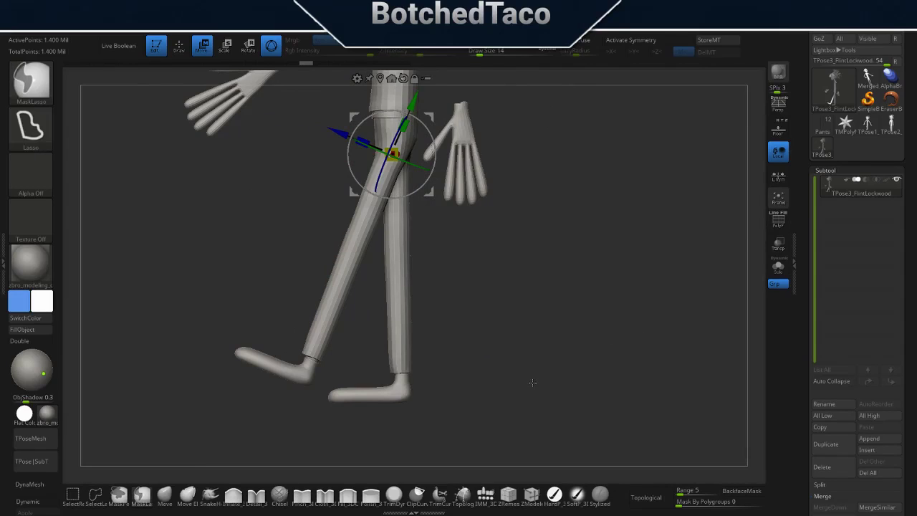
{"action": "left_click", "coordinate": [533, 383], "text": "ctrl"}
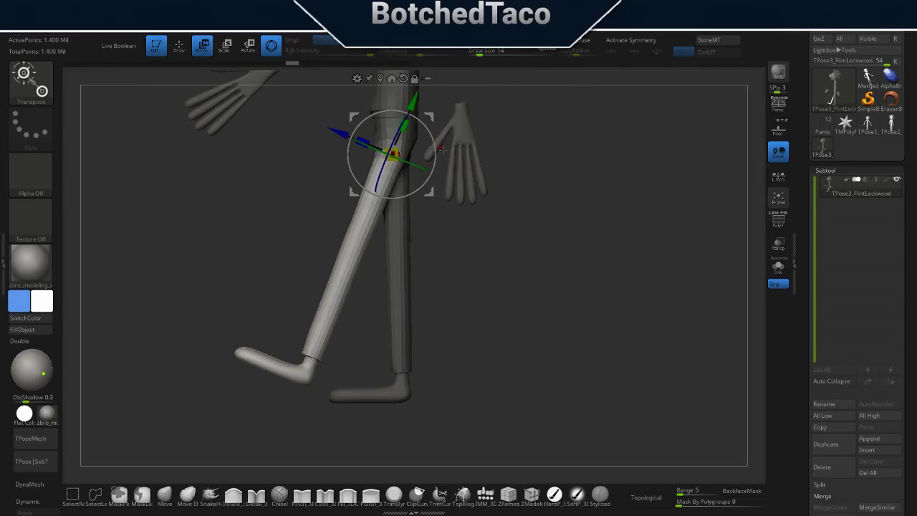
Swing the free leg backward at the hip and check it from a near-front view.
{"action": "left_click_drag", "start_coordinate": [424, 126], "coordinate": [430, 135]}
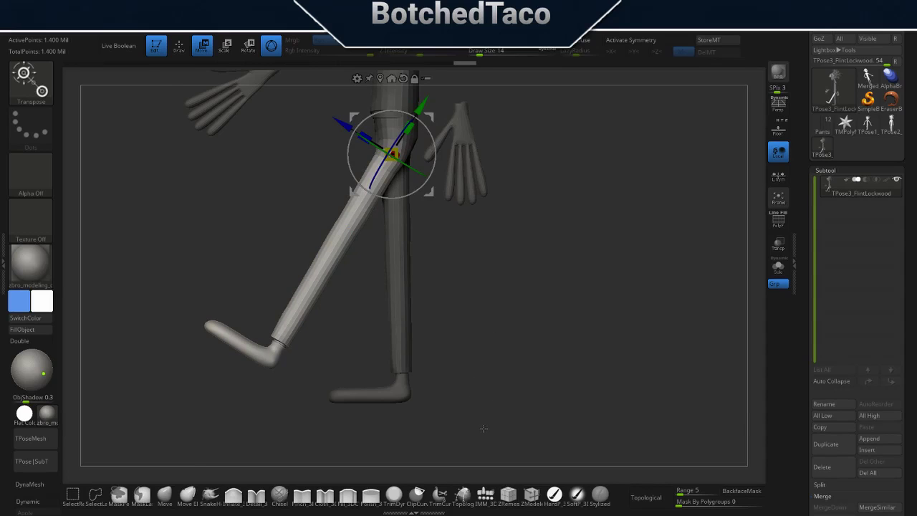
{"action": "right_click_drag", "start_coordinate": [520, 278], "coordinate": [558, 271]}
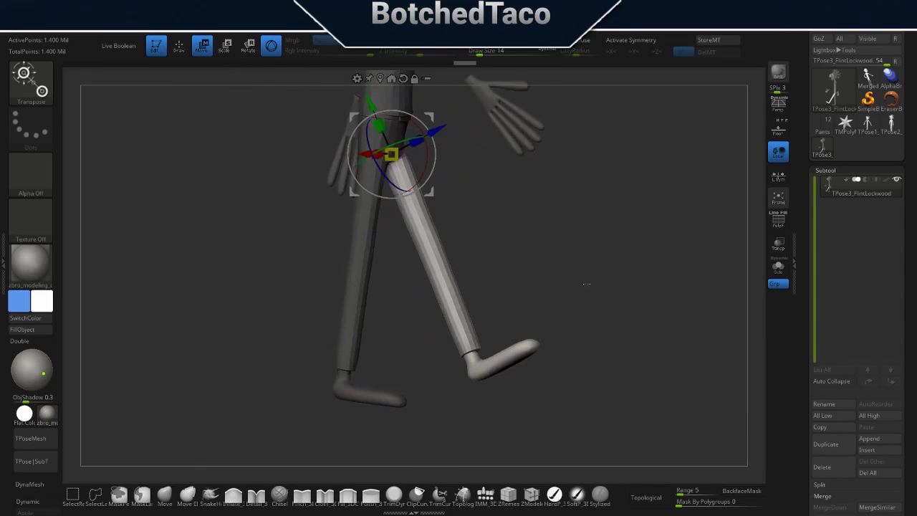
{"action": "left_click_drag", "start_coordinate": [558, 271], "coordinate": [609, 213]}
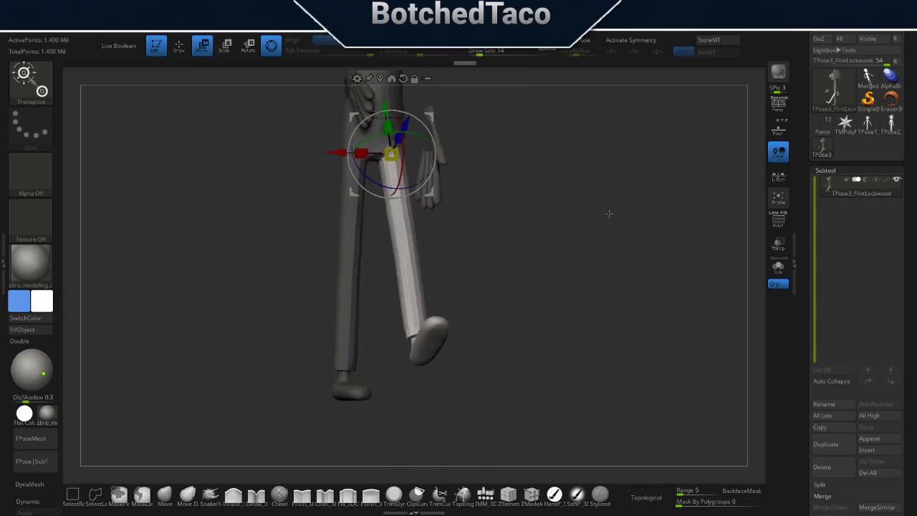
Lasso-mask the left leg from the crotch down and invert so only that leg is free.
{"action": "key", "text": "q"}
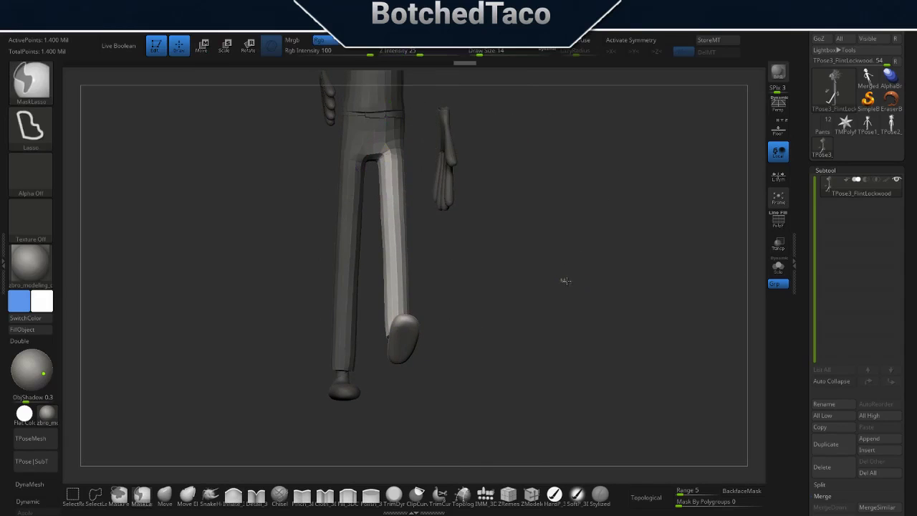
{"action": "right_click_drag", "start_coordinate": [565, 279], "coordinate": [600, 293], "text": "ctrl"}
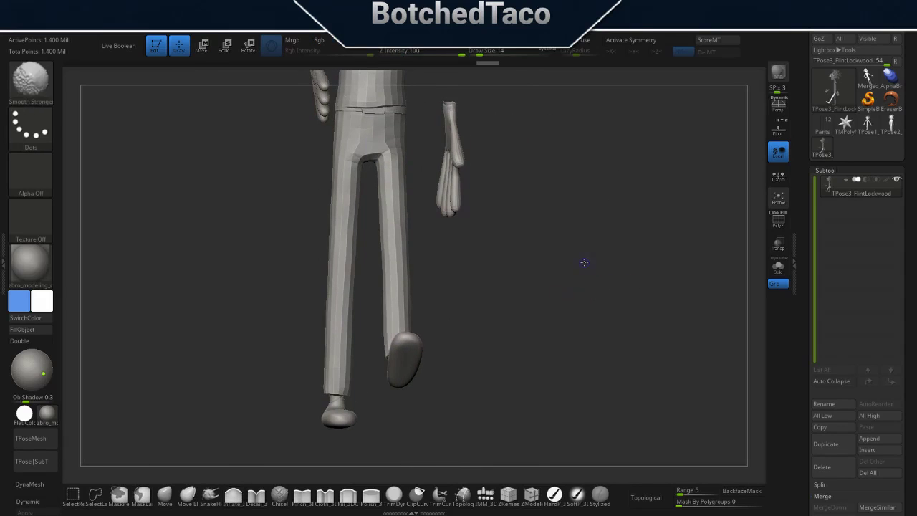
{"action": "right_click_drag", "start_coordinate": [583, 260], "coordinate": [484, 275]}
{"action": "key", "text": "ctrl"}
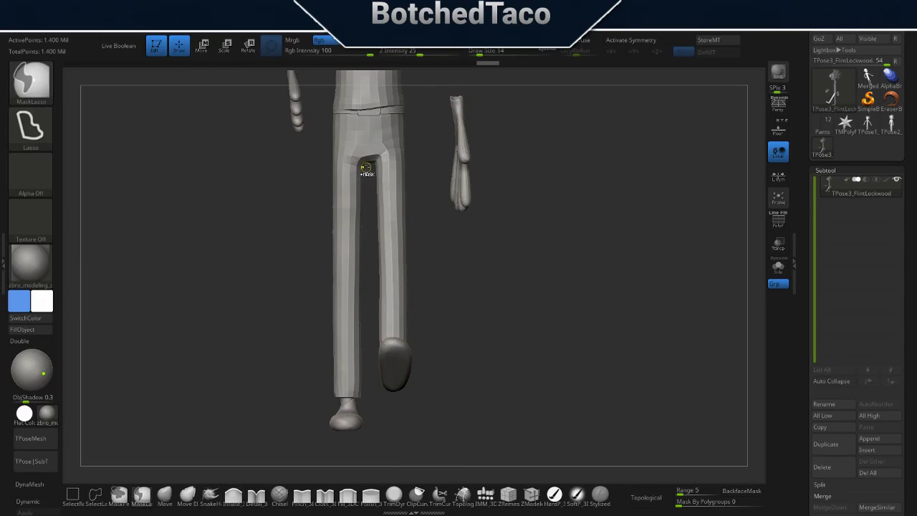
{"action": "mouse_move", "coordinate": [343, 162]}
{"action": "left_mouse_down", "text": "ctrl"}
{"action": "mouse_move", "coordinate": [366, 359]}
{"action": "mouse_move", "coordinate": [371, 326]}
{"action": "left_mouse_up", "text": "ctrl"}
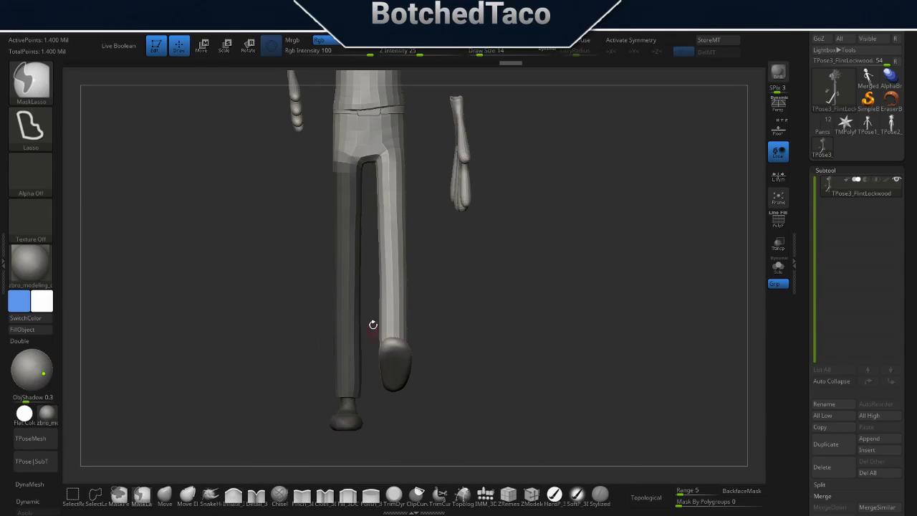
{"action": "left_click_drag", "start_coordinate": [367, 169], "coordinate": [385, 442], "text": "ctrl"}
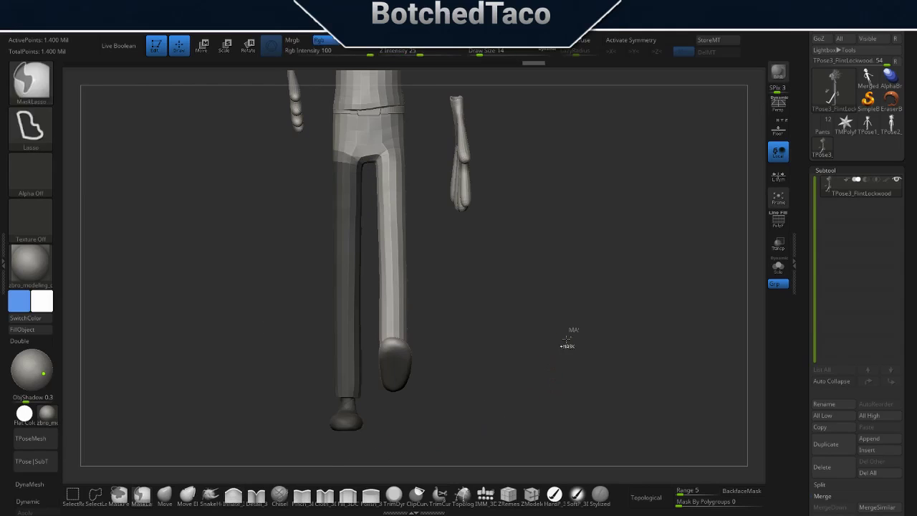
{"action": "left_click_drag", "start_coordinate": [554, 371], "coordinate": [566, 334], "text": "ctrl"}
{"action": "key", "text": "ctrl+z"}
{"action": "left_click", "coordinate": [627, 366], "text": "ctrl"}
{"action": "left_click_drag", "start_coordinate": [570, 300], "coordinate": [592, 292]}
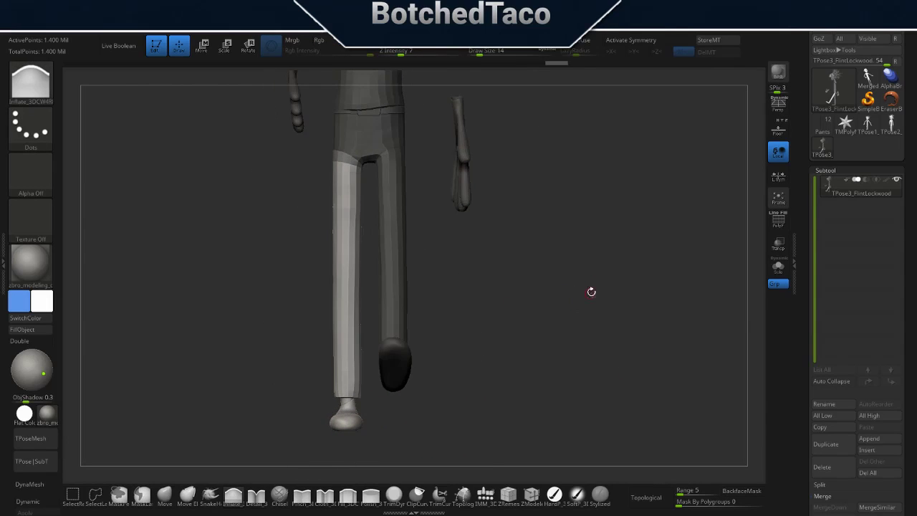
Refine the mask edge at the crotch using GrowMask twice and ShrinkMask once.
{"action": "key", "text": "space"}
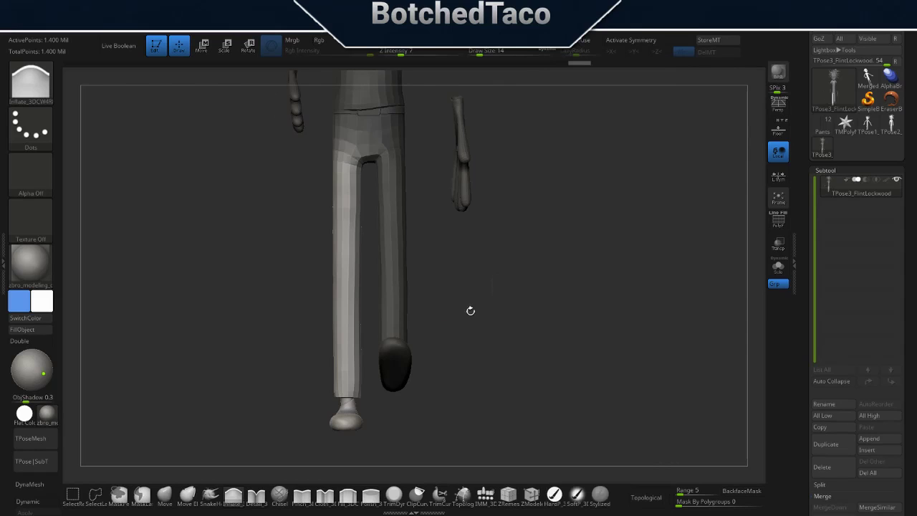
{"action": "key", "text": "space"}
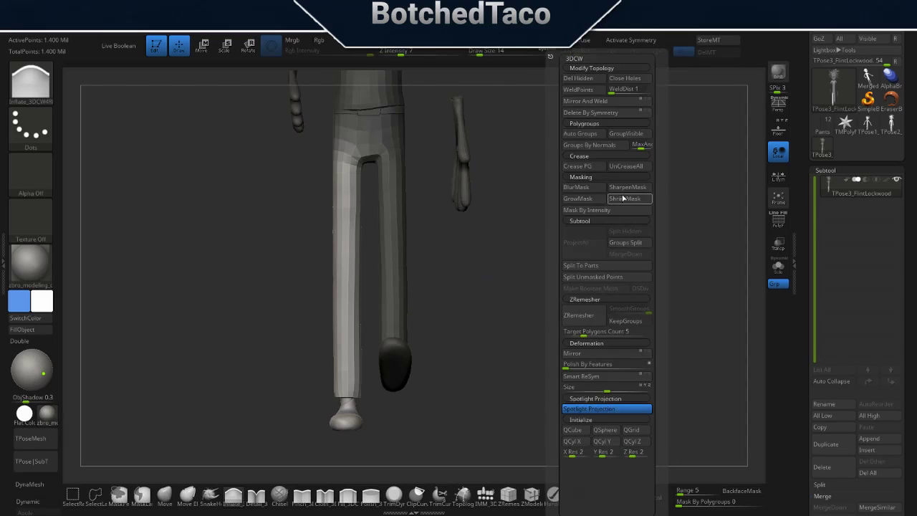
{"action": "left_click", "coordinate": [623, 199]}
{"action": "left_click", "coordinate": [592, 203]}
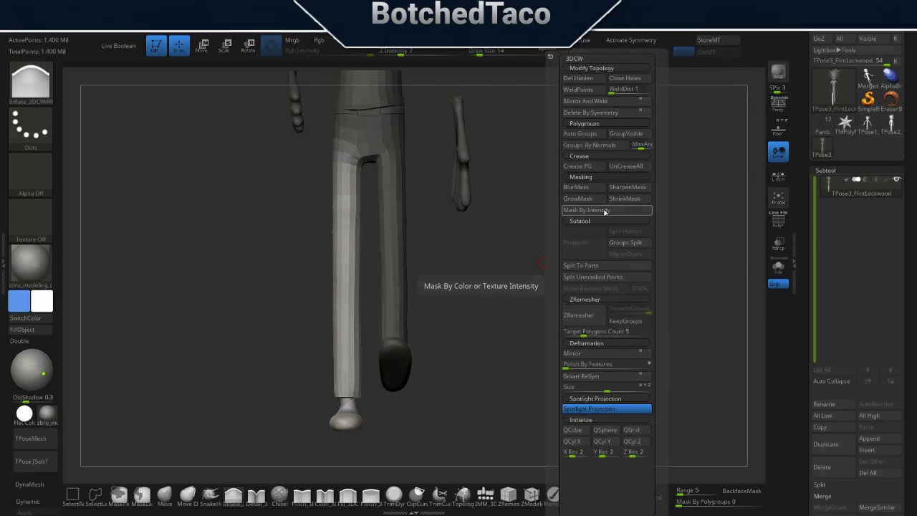
{"action": "left_click", "coordinate": [592, 202]}
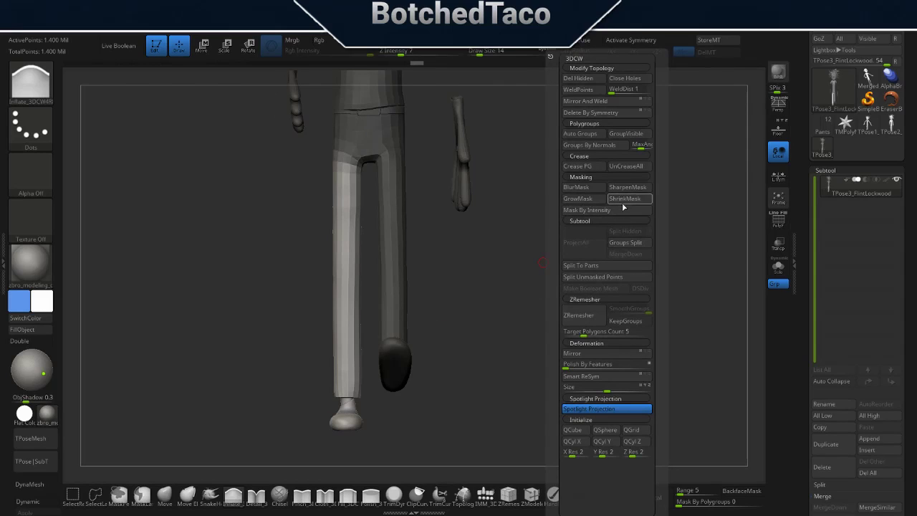
{"action": "left_click", "coordinate": [625, 203]}
{"action": "left_click_drag", "start_coordinate": [478, 285], "coordinate": [518, 280]}
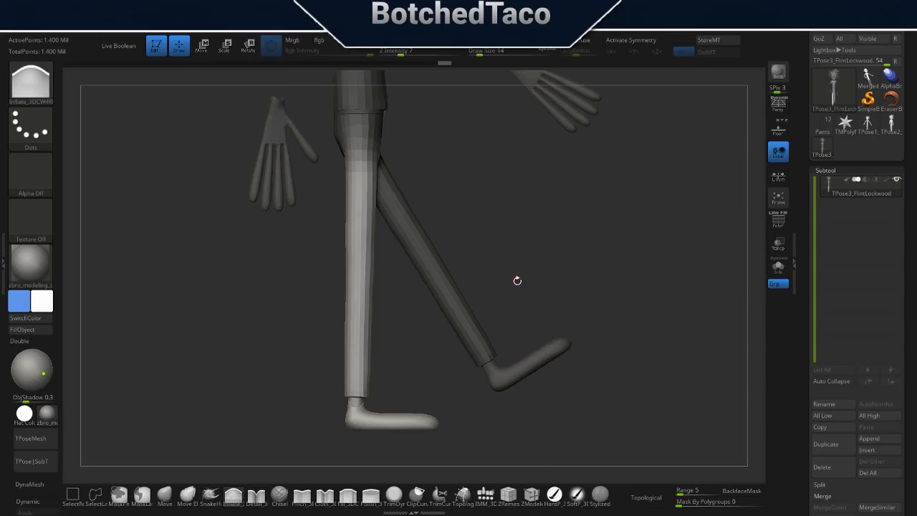
With Transpose, nudge the unmasked leg sideways along X and view both legs side-on.
{"action": "key", "text": "w"}
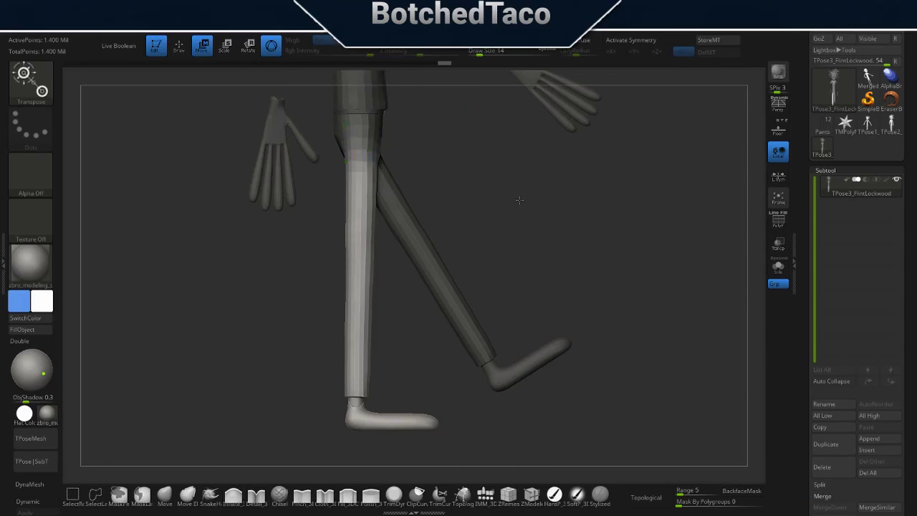
{"action": "left_click_drag", "start_coordinate": [446, 219], "coordinate": [465, 208], "text": "shift"}
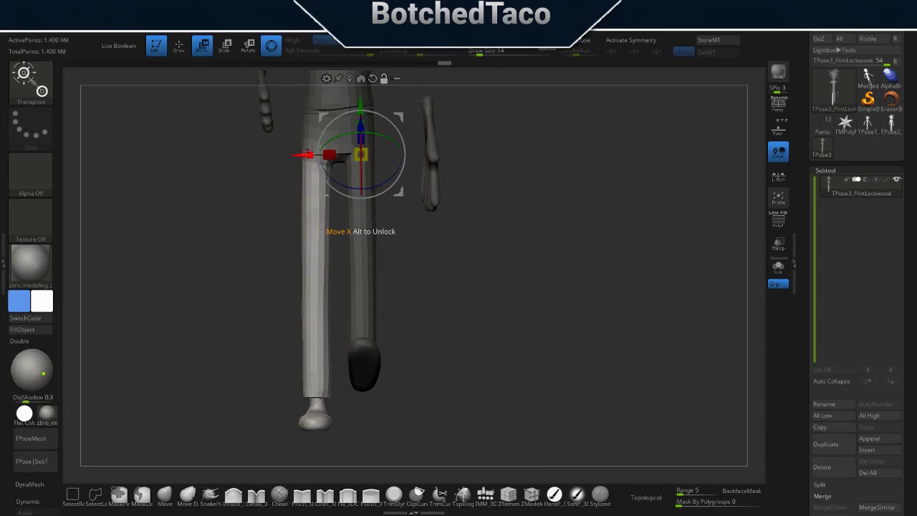
{"action": "left_click_drag", "start_coordinate": [307, 155], "coordinate": [261, 159]}
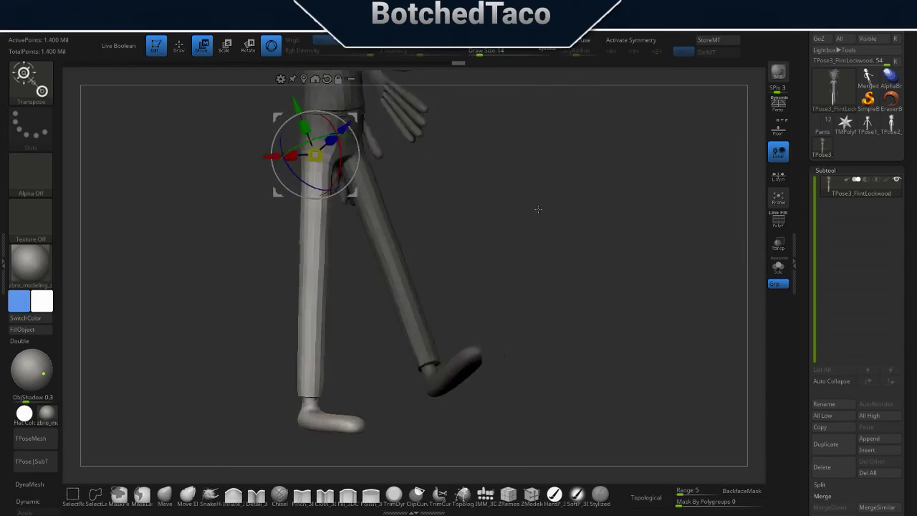
{"action": "mouse_move", "coordinate": [536, 207]}
{"action": "left_mouse_down"}
{"action": "mouse_move", "coordinate": [476, 170]}
{"action": "mouse_move", "coordinate": [447, 205]}
{"action": "left_mouse_up"}
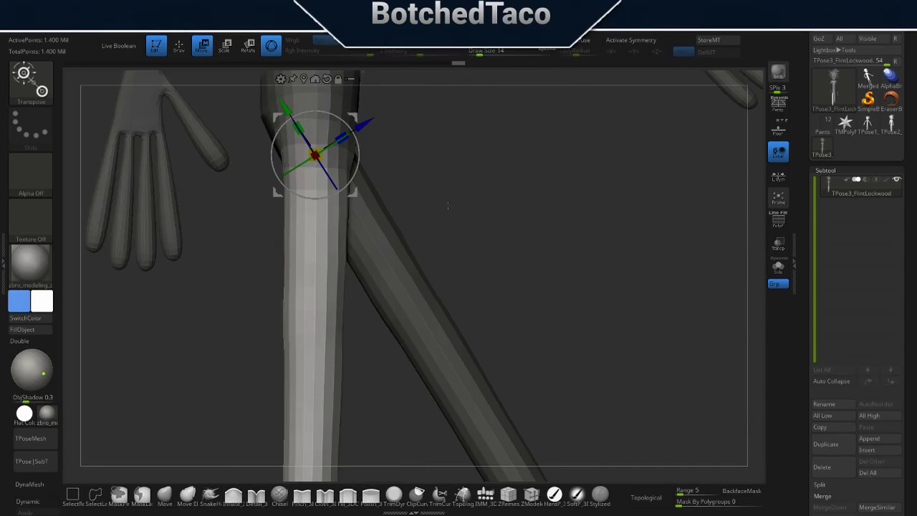
{"action": "mouse_move", "coordinate": [524, 195]}
{"action": "left_mouse_down"}
{"action": "mouse_move", "coordinate": [598, 205]}
{"action": "mouse_move", "coordinate": [534, 230]}
{"action": "mouse_move", "coordinate": [437, 218]}
{"action": "left_mouse_up"}
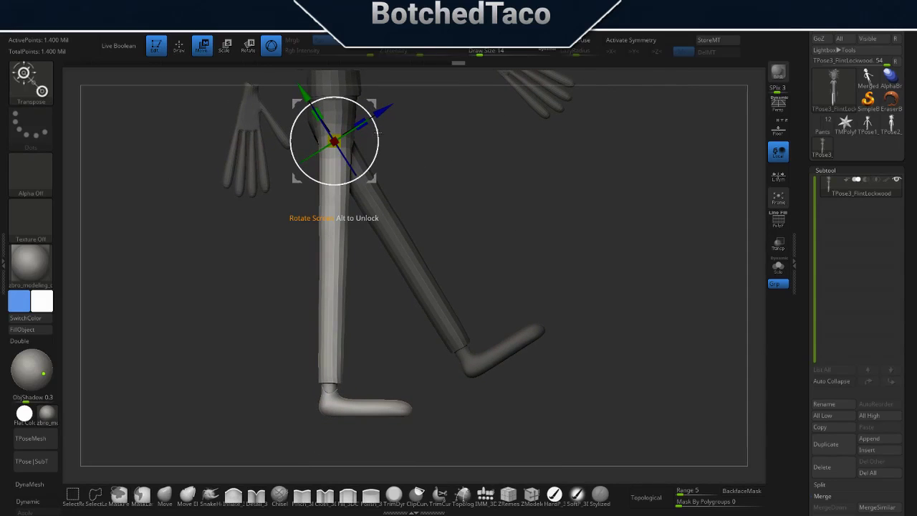
{"action": "left_click_drag", "start_coordinate": [615, 195], "coordinate": [559, 220]}
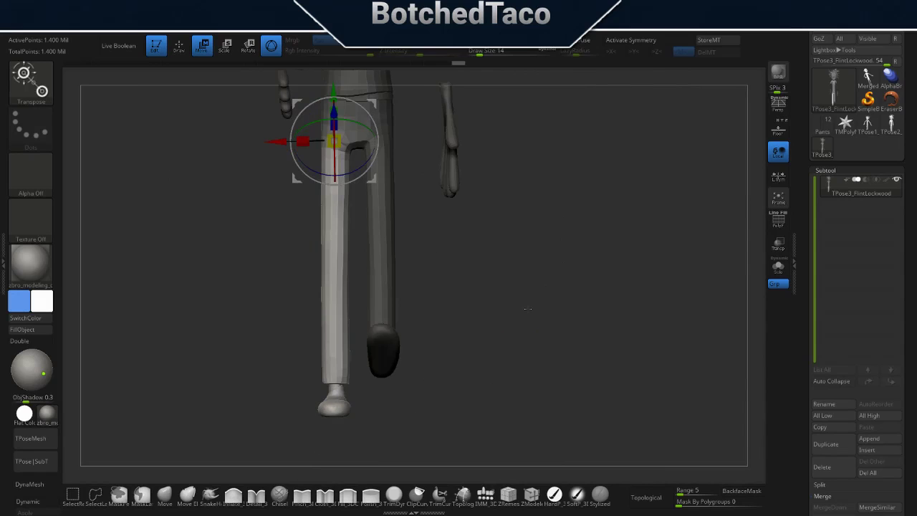
{"action": "mouse_move", "coordinate": [603, 276]}
{"action": "left_mouse_down"}
{"action": "mouse_move", "coordinate": [558, 280]}
{"action": "mouse_move", "coordinate": [607, 279]}
{"action": "left_mouse_up"}
Invert the mask to free the other leg, trial a hip swing, then undo it.
{"action": "left_click", "coordinate": [583, 297], "text": "ctrl"}
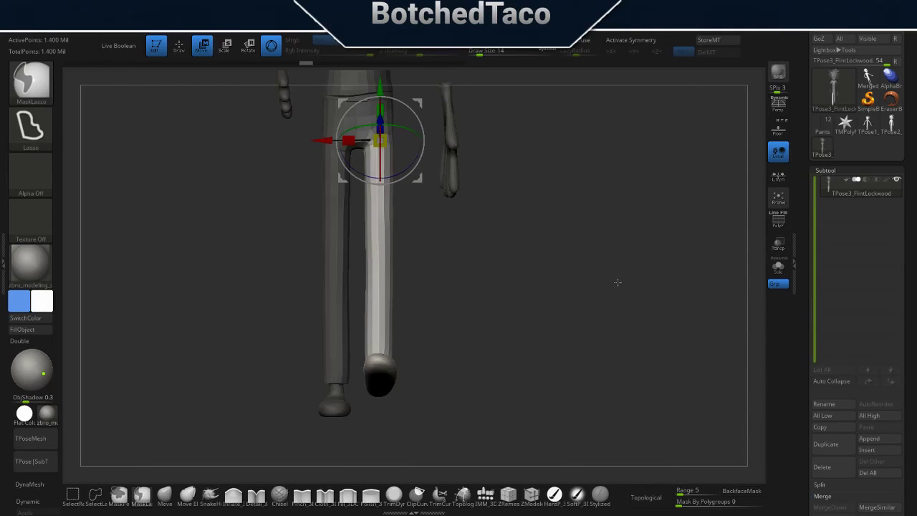
{"action": "left_click_drag", "start_coordinate": [619, 282], "coordinate": [592, 296]}
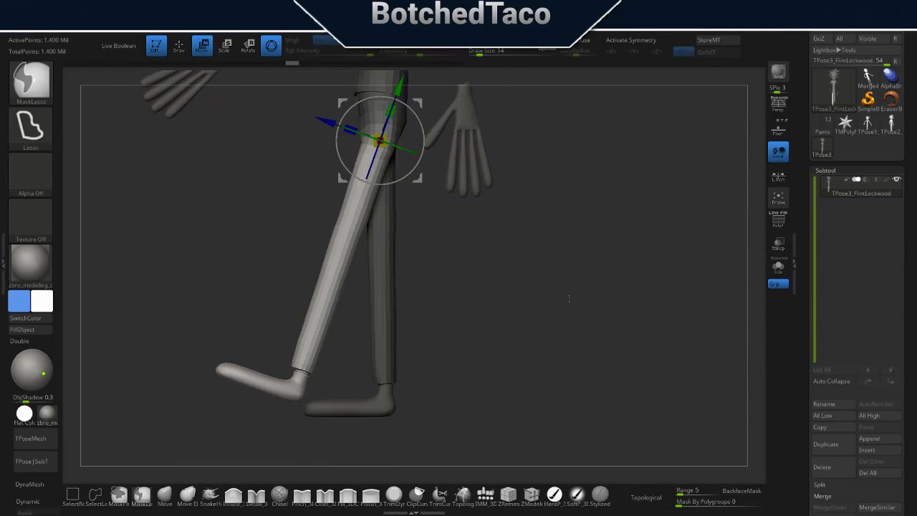
{"action": "left_click_drag", "start_coordinate": [423, 144], "coordinate": [416, 169], "text": "ctrl"}
{"action": "key", "text": "ctrl+z"}
{"action": "key", "text": "ctrl+z"}
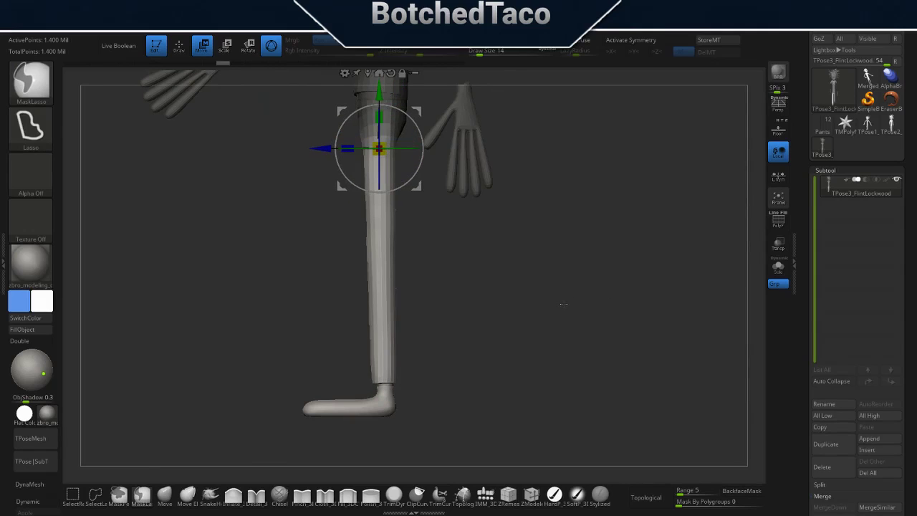
{"action": "key", "text": "ctrl+z"}
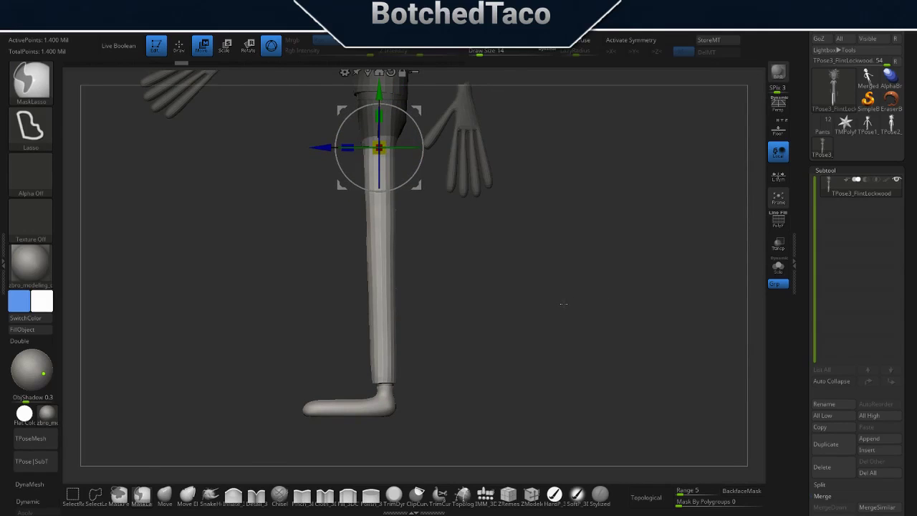
Shrink the mask slightly from the custom mask operations menu.
{"action": "key", "text": "ctrl+shift"}
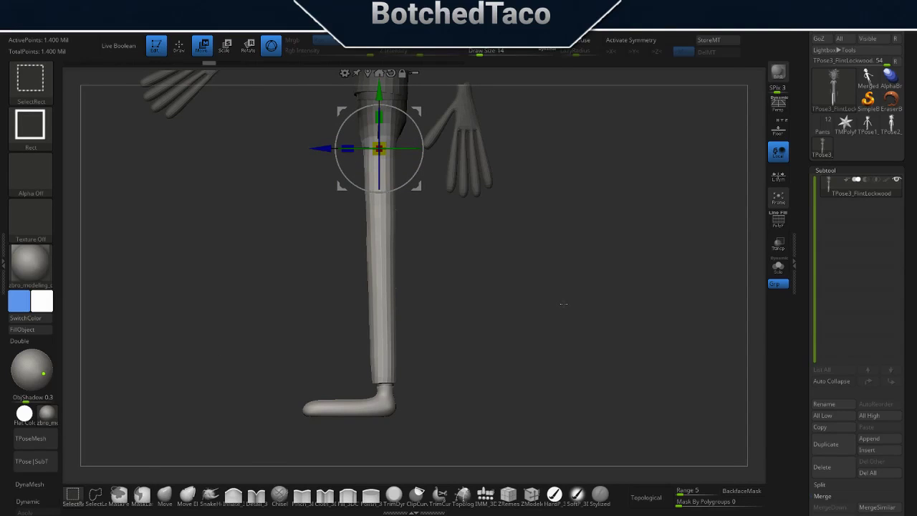
{"action": "key", "text": "space"}
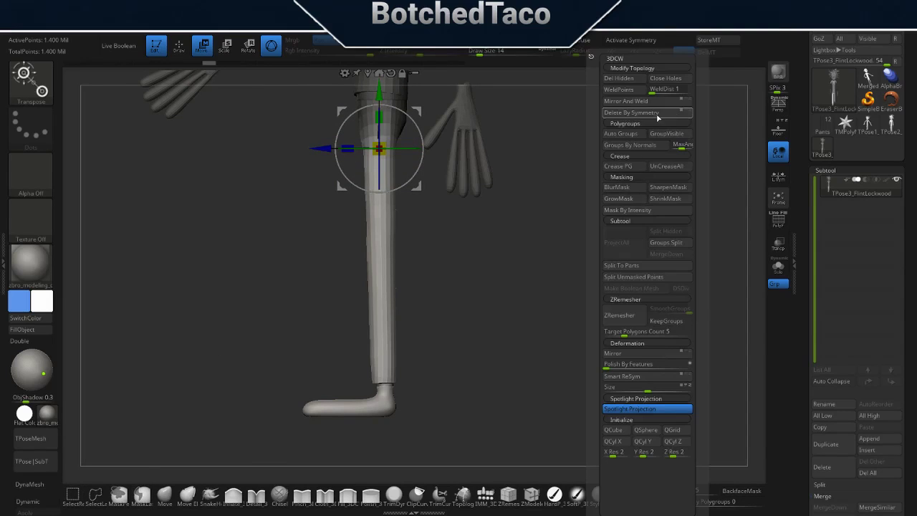
{"action": "left_click", "coordinate": [660, 201]}
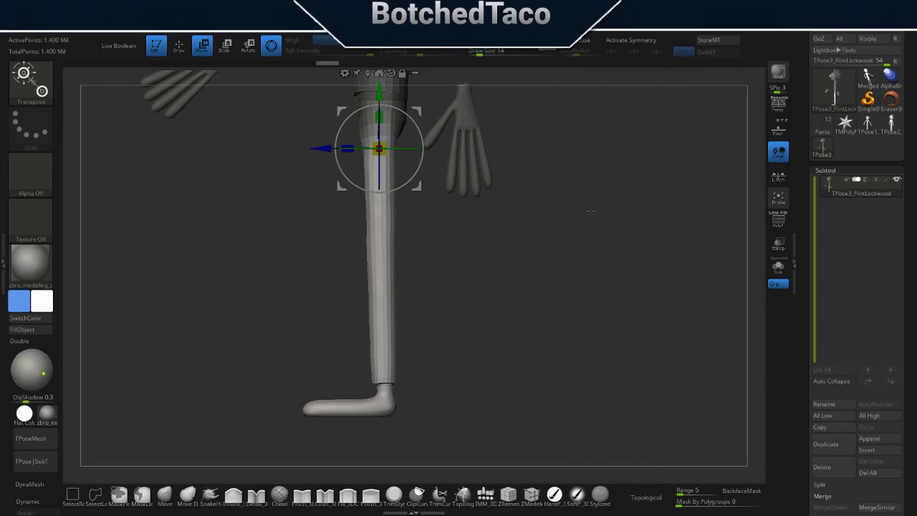
{"action": "key", "text": "space"}
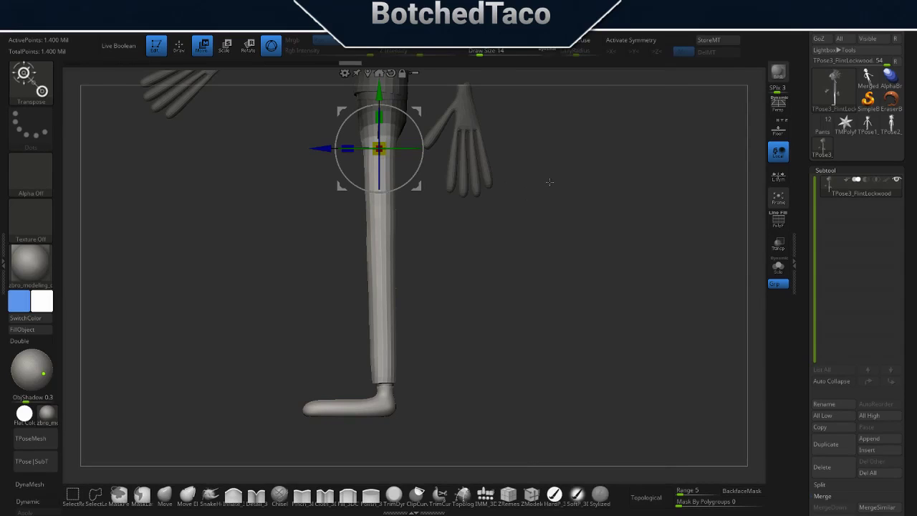
{"action": "key", "text": "space"}
Move the pivot up to the hip and rotate the bent right leg further into the stride.
{"action": "mouse_move", "coordinate": [477, 263]}
{"action": "left_mouse_down"}
{"action": "mouse_move", "coordinate": [506, 263]}
{"action": "mouse_move", "coordinate": [465, 255]}
{"action": "left_mouse_up"}
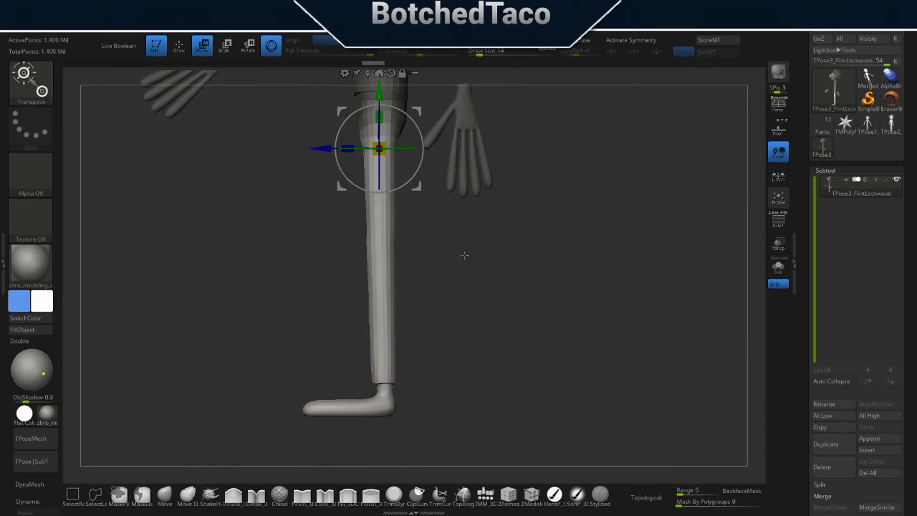
{"action": "mouse_move", "coordinate": [378, 116]}
{"action": "left_mouse_down"}
{"action": "mouse_move", "coordinate": [378, 95]}
{"action": "mouse_move", "coordinate": [418, 127]}
{"action": "left_mouse_up"}
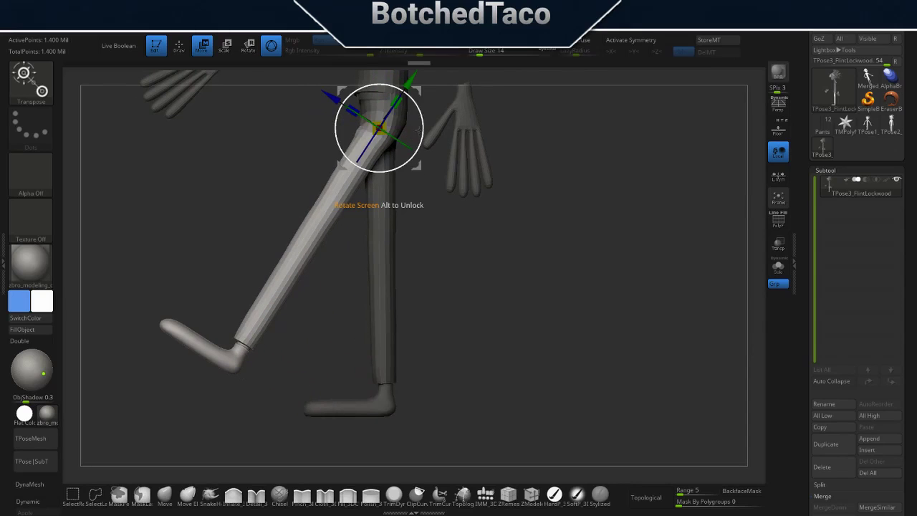
{"action": "mouse_move", "coordinate": [444, 222]}
{"action": "left_mouse_down"}
{"action": "mouse_move", "coordinate": [472, 231]}
{"action": "mouse_move", "coordinate": [419, 222]}
{"action": "left_mouse_up"}
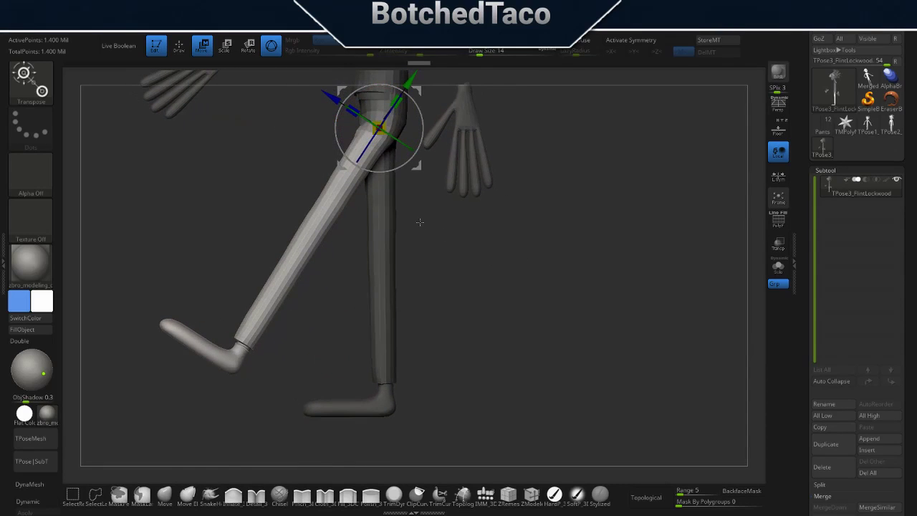
{"action": "left_click_drag", "start_coordinate": [422, 127], "coordinate": [412, 165]}
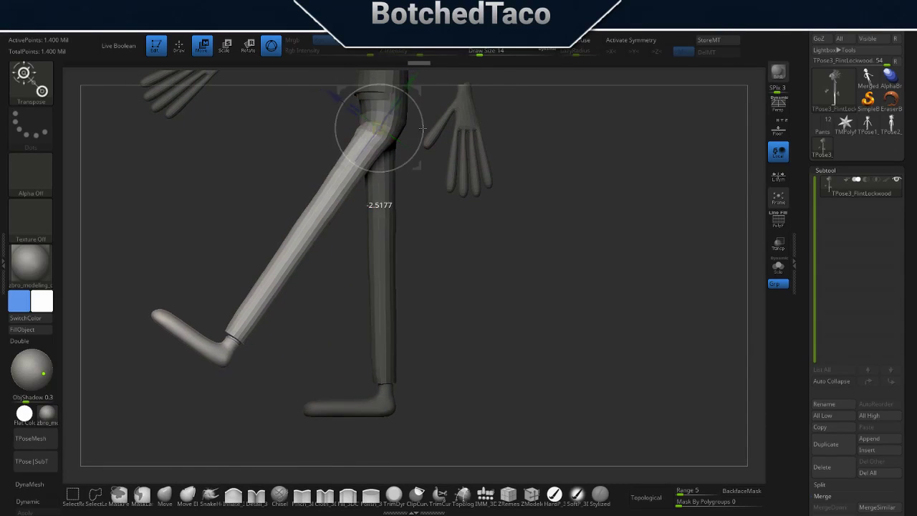
{"action": "mouse_move", "coordinate": [451, 255]}
{"action": "left_mouse_down"}
{"action": "mouse_move", "coordinate": [506, 255]}
{"action": "mouse_move", "coordinate": [555, 275]}
{"action": "left_mouse_up"}
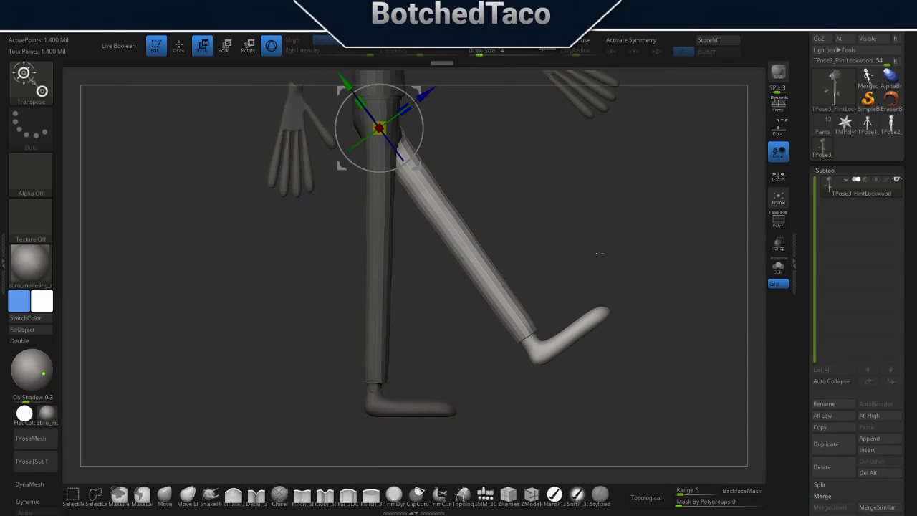
{"action": "key", "text": "q"}
{"action": "mouse_move", "coordinate": [494, 334]}
{"action": "left_mouse_down"}
{"action": "mouse_move", "coordinate": [577, 256]}
{"action": "mouse_move", "coordinate": [561, 258]}
{"action": "left_mouse_up"}
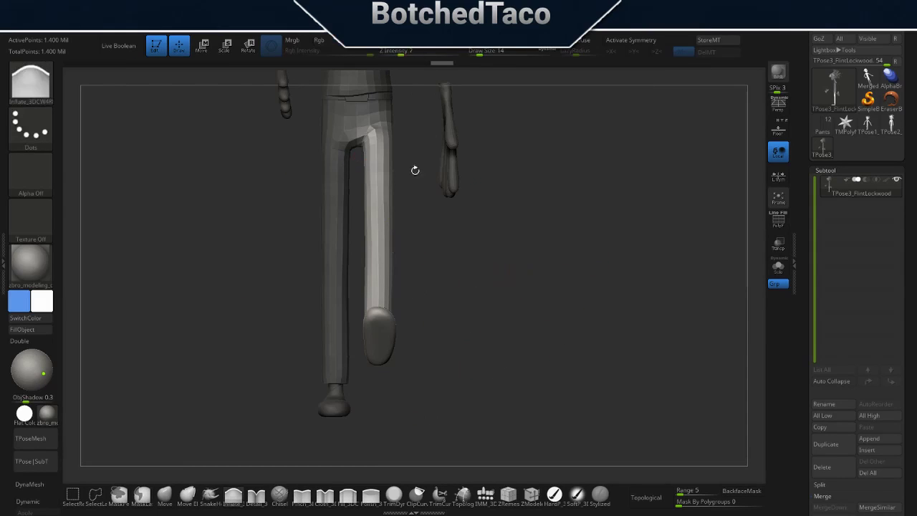
Clear the old mask, lasso-mask the left leg, and invert so only that leg stays free.
{"action": "left_click_drag", "start_coordinate": [416, 170], "coordinate": [565, 258], "text": "ctrl"}
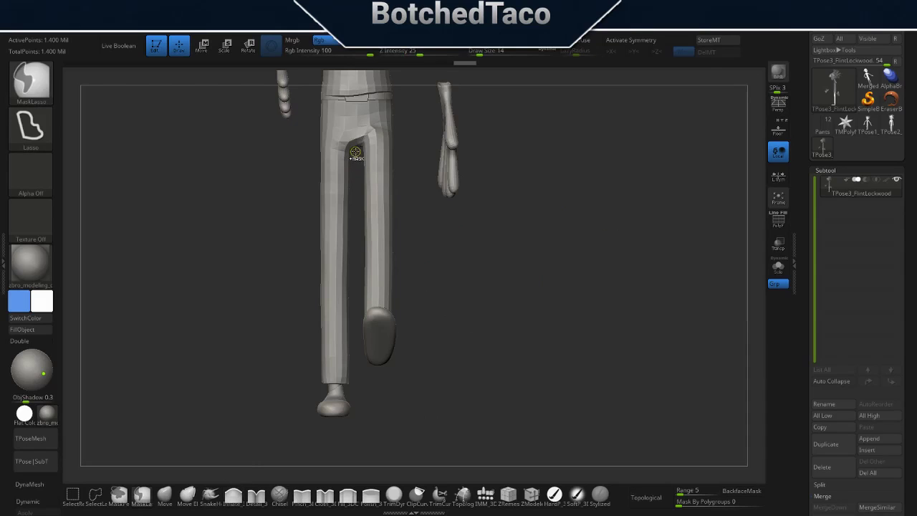
{"action": "left_click_drag", "start_coordinate": [343, 138], "coordinate": [265, 211], "text": "ctrl"}
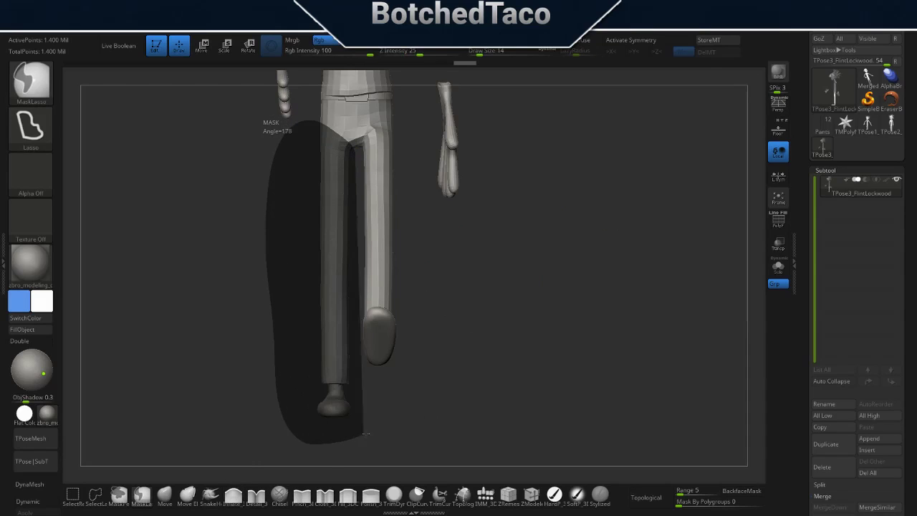
{"action": "left_click_drag", "start_coordinate": [281, 416], "coordinate": [366, 436], "text": "ctrl"}
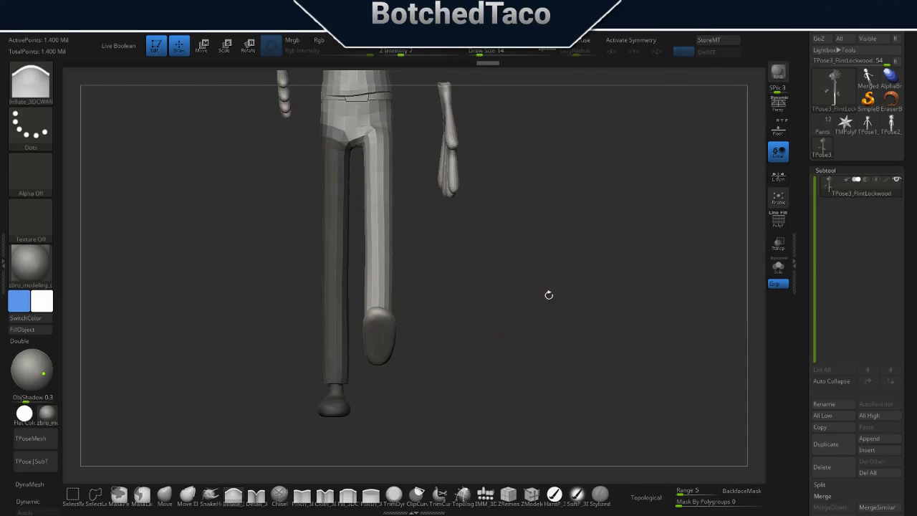
{"action": "left_click", "coordinate": [526, 258], "text": "ctrl"}
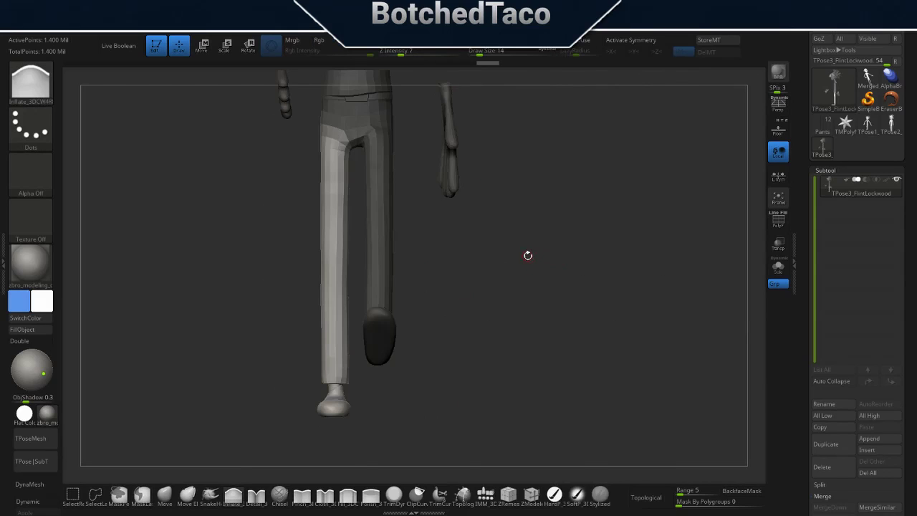
Shrink the mask twice and sharpen its edge at the top of the thigh.
{"action": "key", "text": "shift+q"}
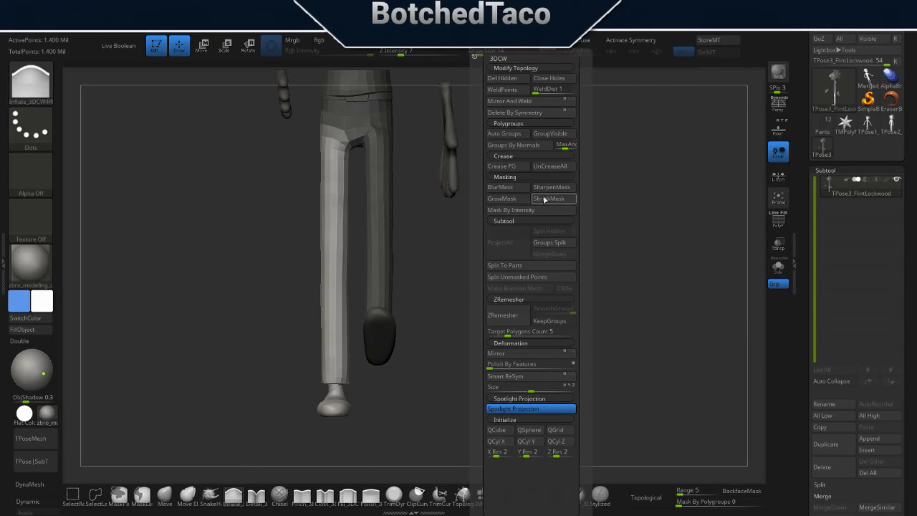
{"action": "left_click", "coordinate": [544, 199]}
{"action": "left_click", "coordinate": [552, 187]}
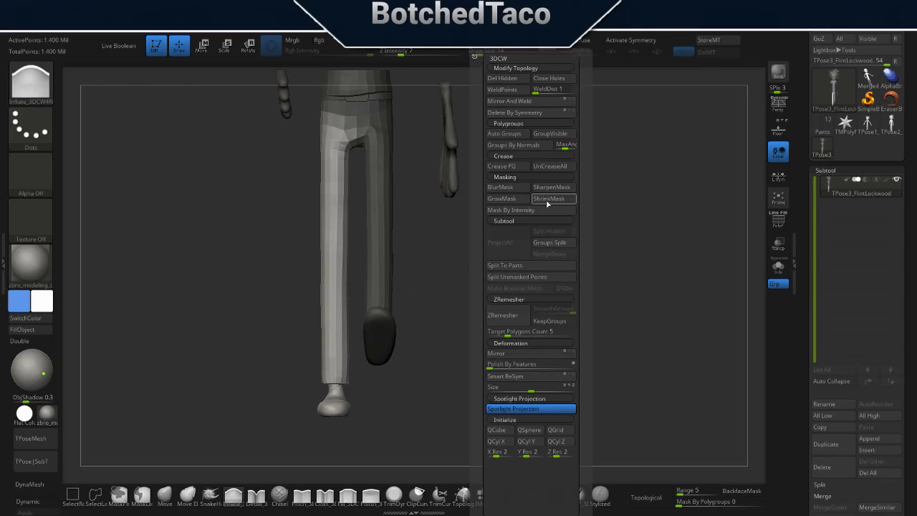
{"action": "left_click", "coordinate": [547, 205]}
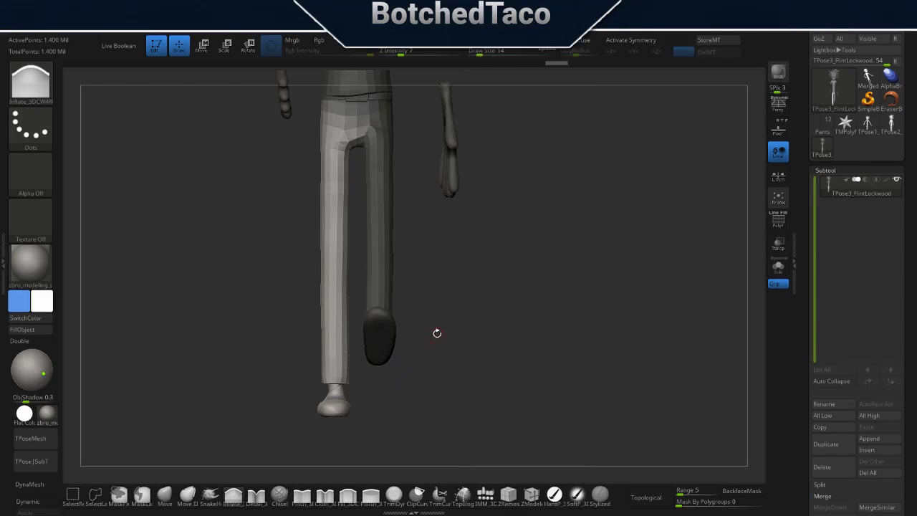
{"action": "left_click_drag", "start_coordinate": [437, 333], "coordinate": [522, 277]}
Try rotating the left leg at the hip with Transpose, then undo both attempts.
{"action": "key", "text": "w"}
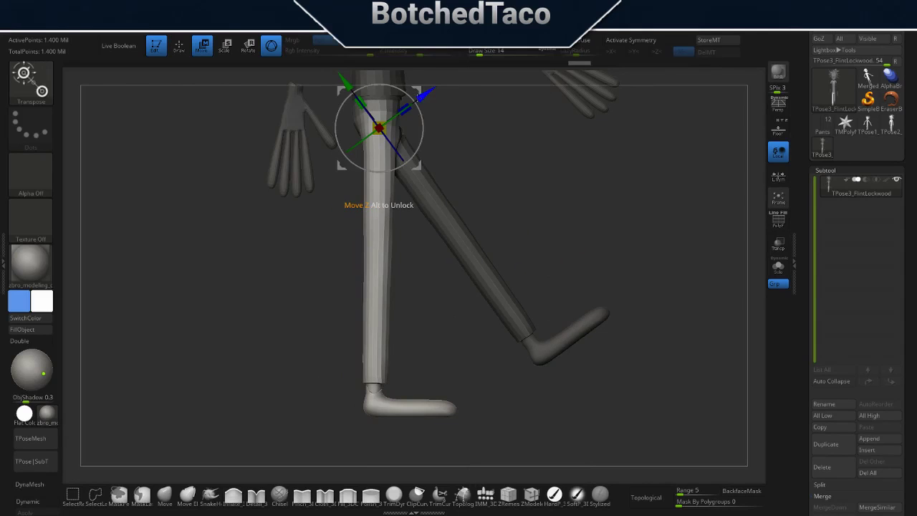
{"action": "left_click_drag", "start_coordinate": [530, 161], "coordinate": [534, 218]}
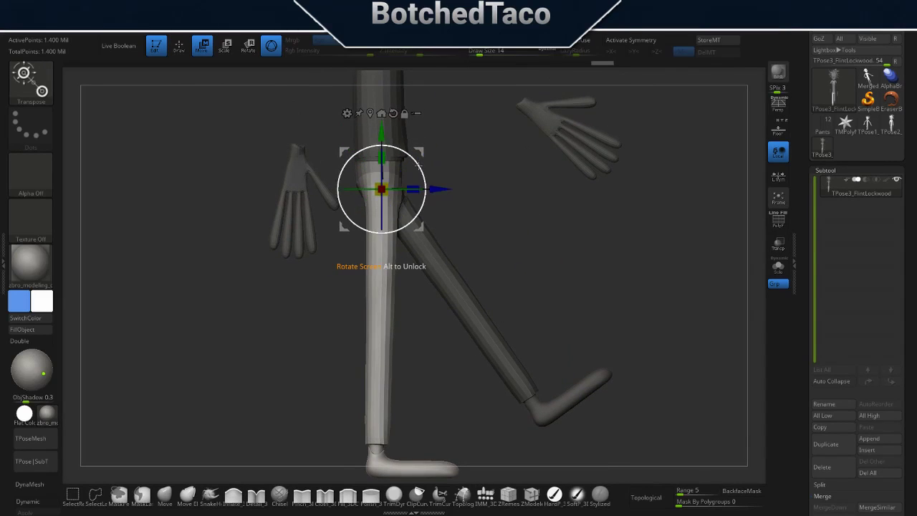
{"action": "left_click_drag", "start_coordinate": [419, 166], "coordinate": [424, 185]}
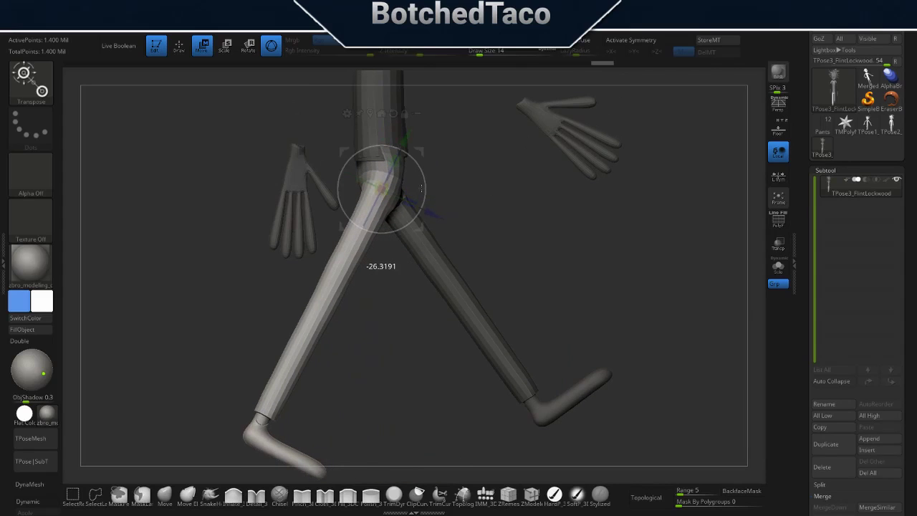
{"action": "key", "text": "ctrl+z"}
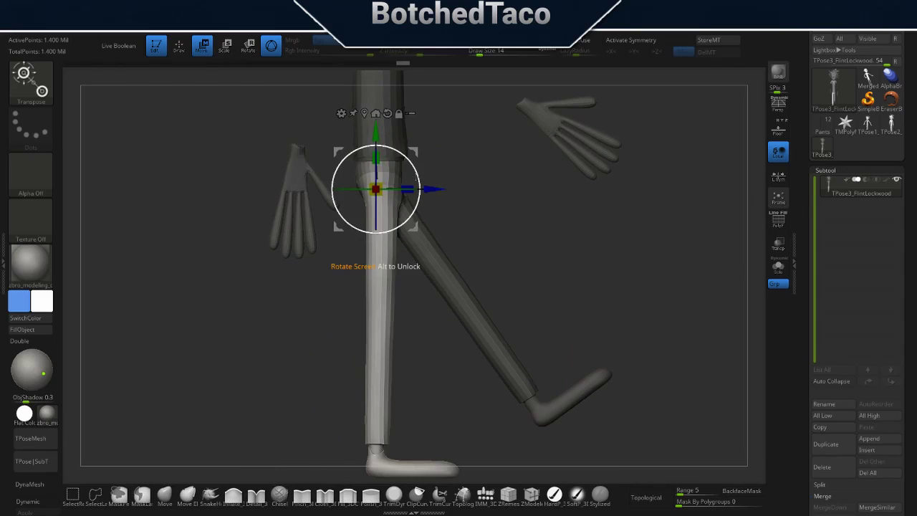
{"action": "left_click_drag", "start_coordinate": [419, 166], "coordinate": [415, 204]}
{"action": "key", "text": "ctrl+z"}
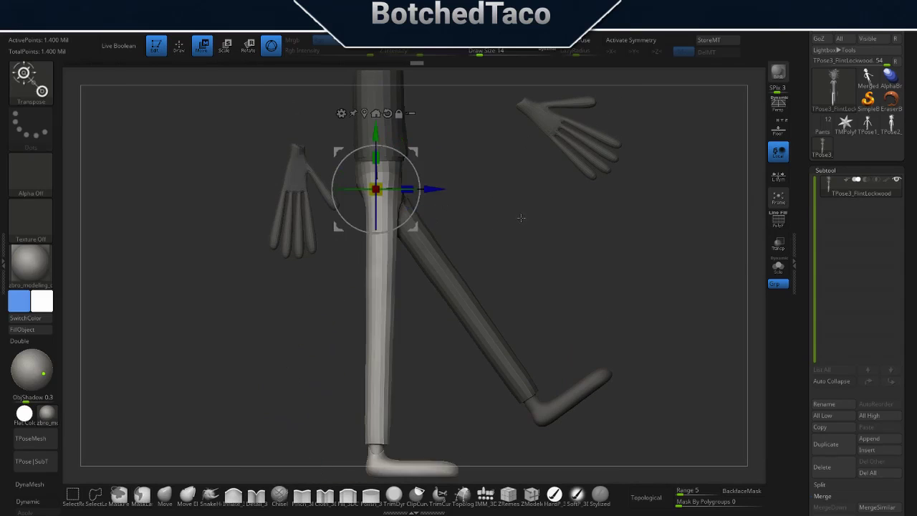
{"action": "key", "text": "ctrl+z"}
{"action": "key", "text": "ctrl+z"}
{"action": "key", "text": "ctrl+z"}
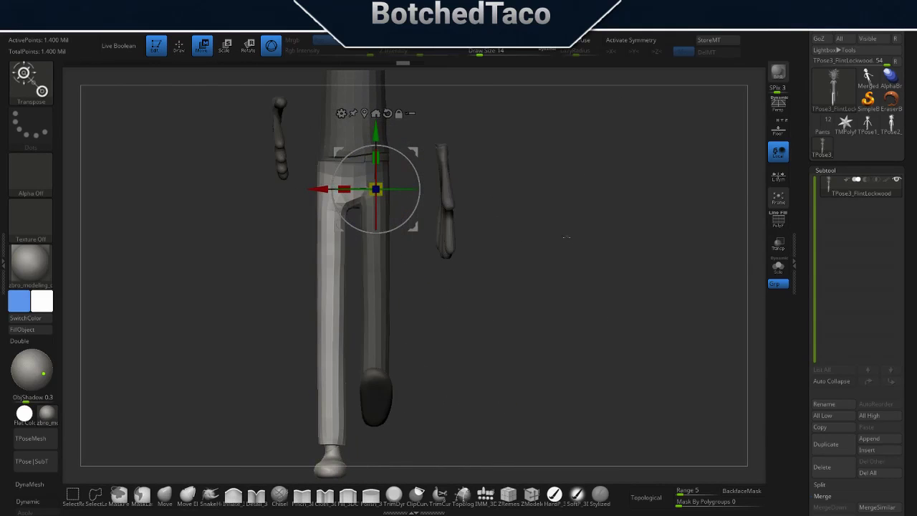
Shift the Transpose pivot onto the left leg, test a hip rotation, and undo it.
{"action": "left_click_drag", "start_coordinate": [312, 198], "coordinate": [264, 202]}
{"action": "left_click_drag", "start_coordinate": [529, 236], "coordinate": [564, 259]}
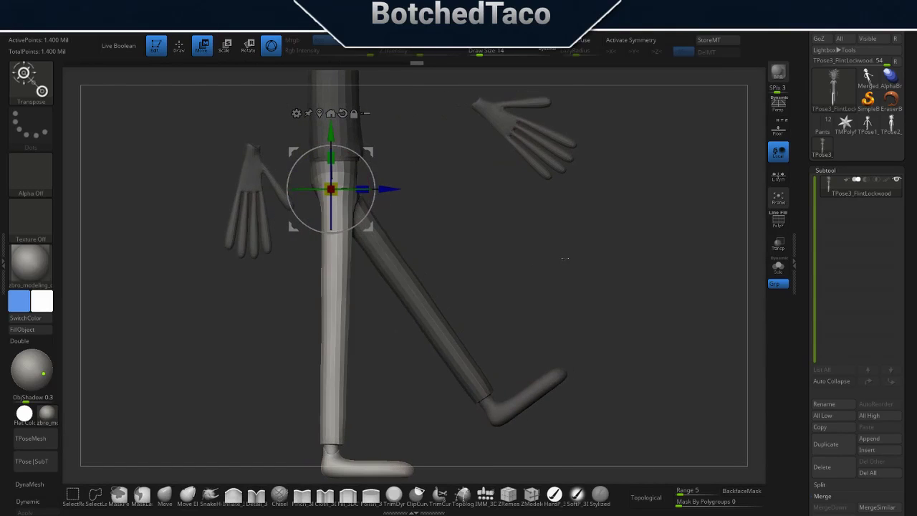
{"action": "left_click_drag", "start_coordinate": [394, 196], "coordinate": [384, 197]}
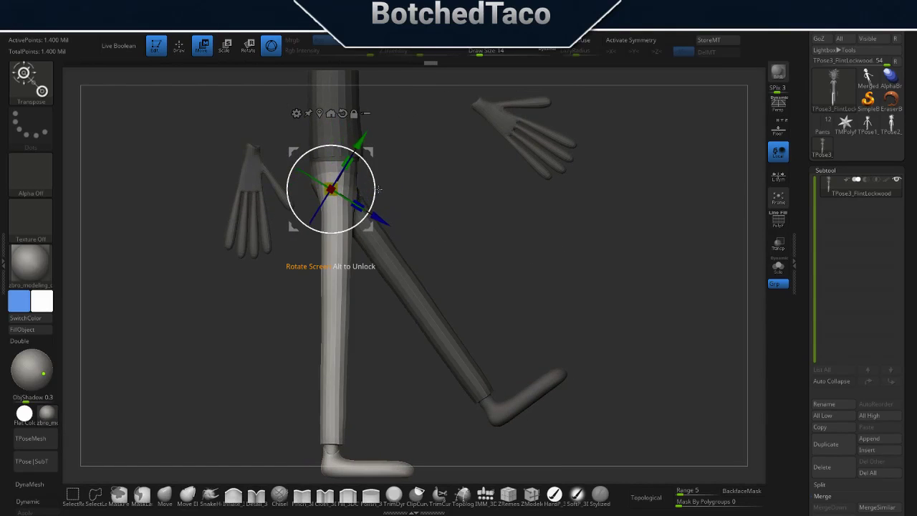
{"action": "left_click_drag", "start_coordinate": [369, 166], "coordinate": [372, 185]}
{"action": "key", "text": "ctrl+z"}
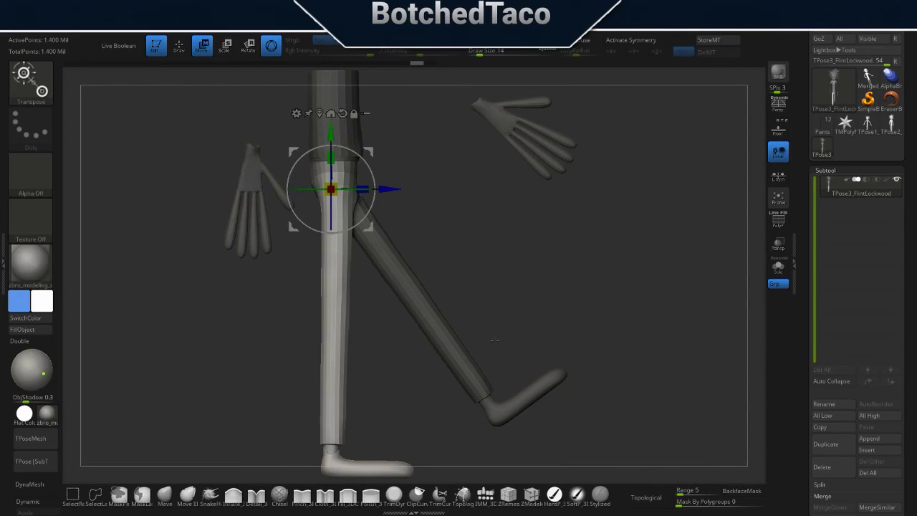
Rotate the lower leg clockwise at the knee so the foot swings down and back.
{"action": "key", "text": "space"}
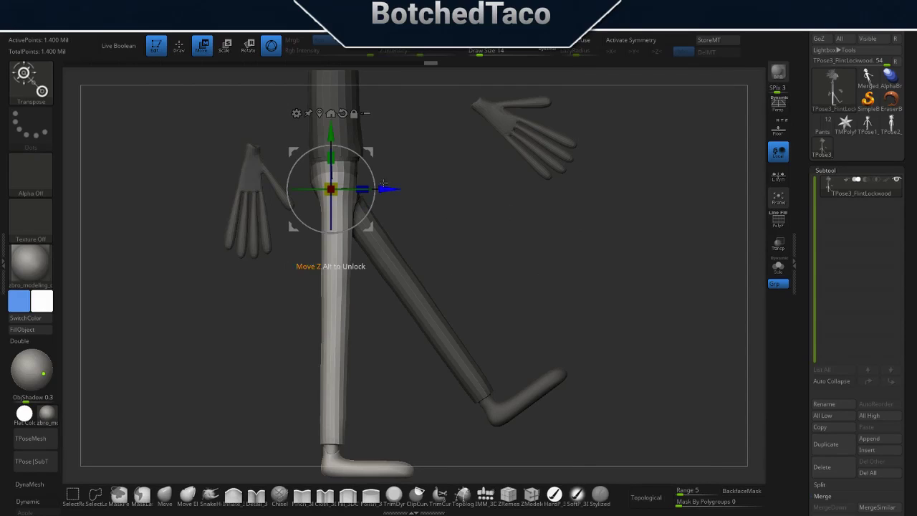
{"action": "left_click_drag", "start_coordinate": [371, 178], "coordinate": [371, 194]}
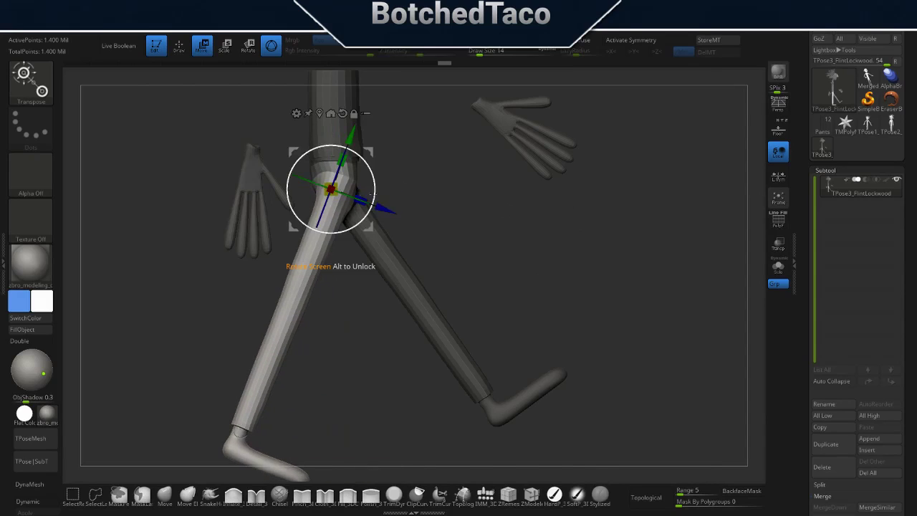
{"action": "key", "text": "ctrl+z"}
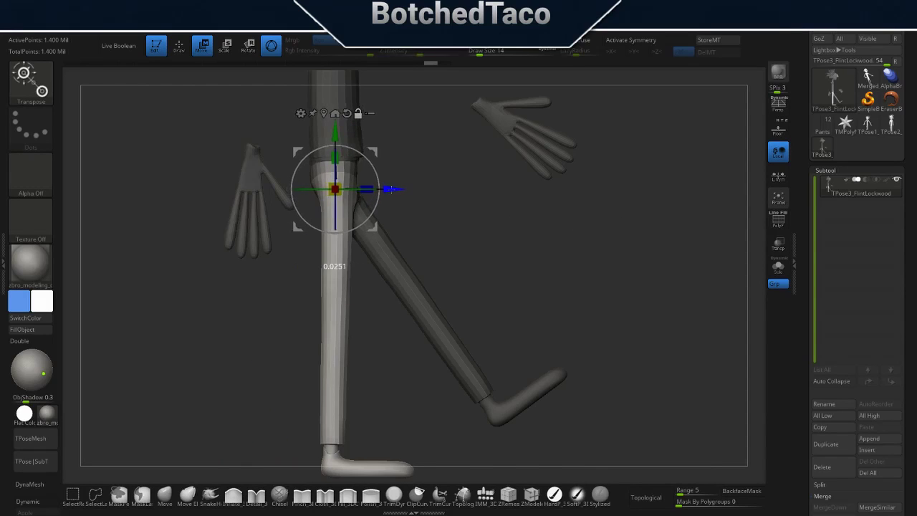
{"action": "mouse_move", "coordinate": [382, 173]}
{"action": "left_mouse_down"}
{"action": "mouse_move", "coordinate": [384, 215]}
{"action": "mouse_move", "coordinate": [456, 250]}
{"action": "left_mouse_up"}
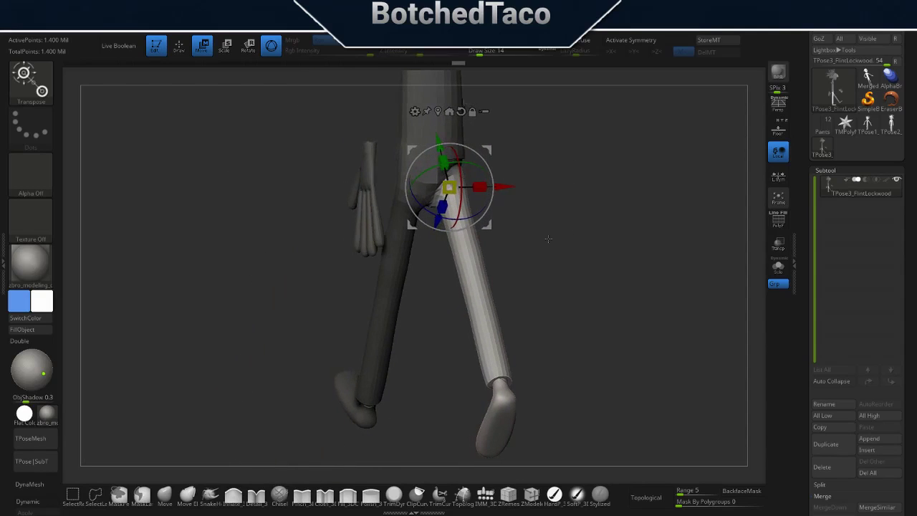
Inspect both legs from front and side views and nudge the knee rotation slightly.
{"action": "left_click_drag", "start_coordinate": [549, 240], "coordinate": [616, 258]}
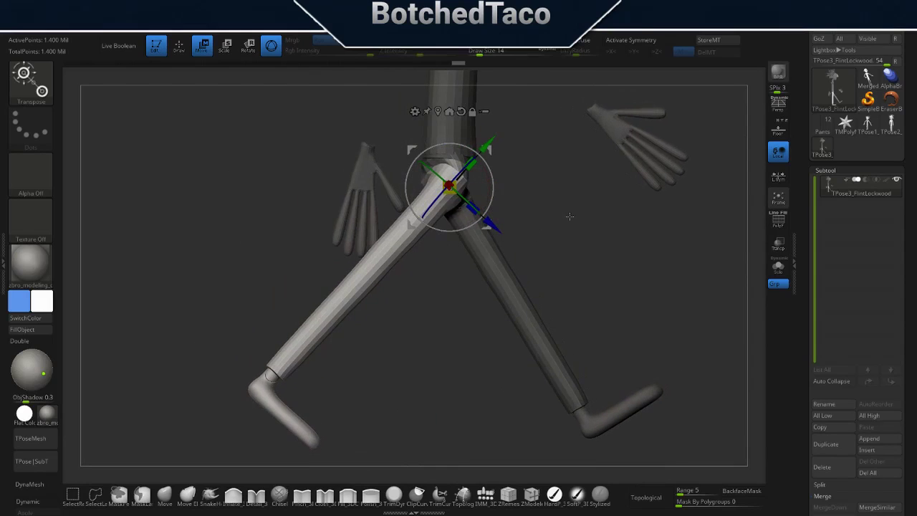
{"action": "mouse_move", "coordinate": [493, 192]}
{"action": "left_mouse_down", "text": "shift"}
{"action": "mouse_move", "coordinate": [506, 204]}
{"action": "mouse_move", "coordinate": [479, 222]}
{"action": "mouse_move", "coordinate": [493, 190]}
{"action": "left_mouse_up", "text": "shift"}
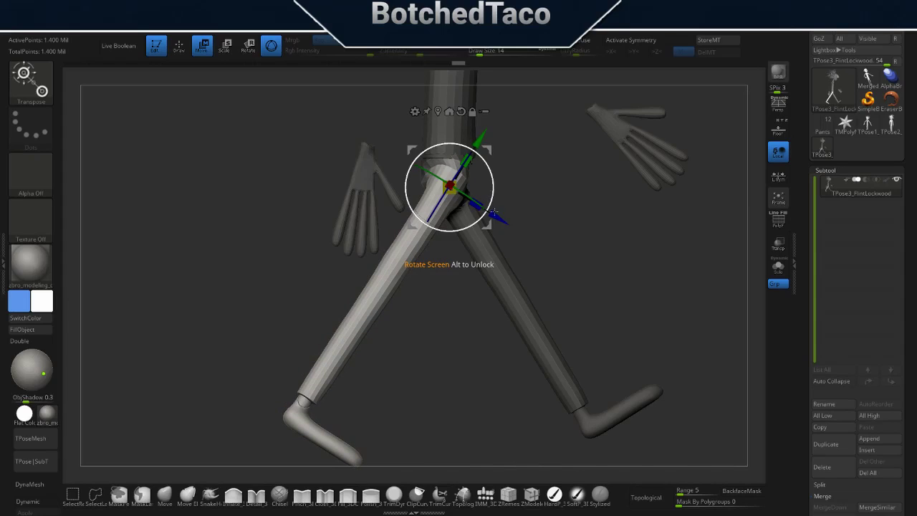
{"action": "left_click_drag", "start_coordinate": [500, 191], "coordinate": [502, 190]}
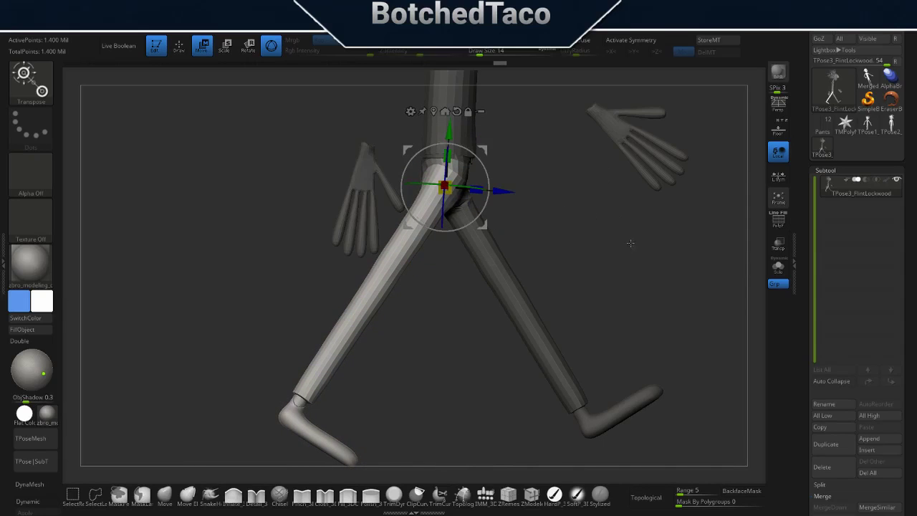
{"action": "left_click_drag", "start_coordinate": [630, 243], "coordinate": [588, 262]}
Frame the character side-on, move the Transpose pivot to the lower leg, and return to Draw mode.
{"action": "key", "text": "f"}
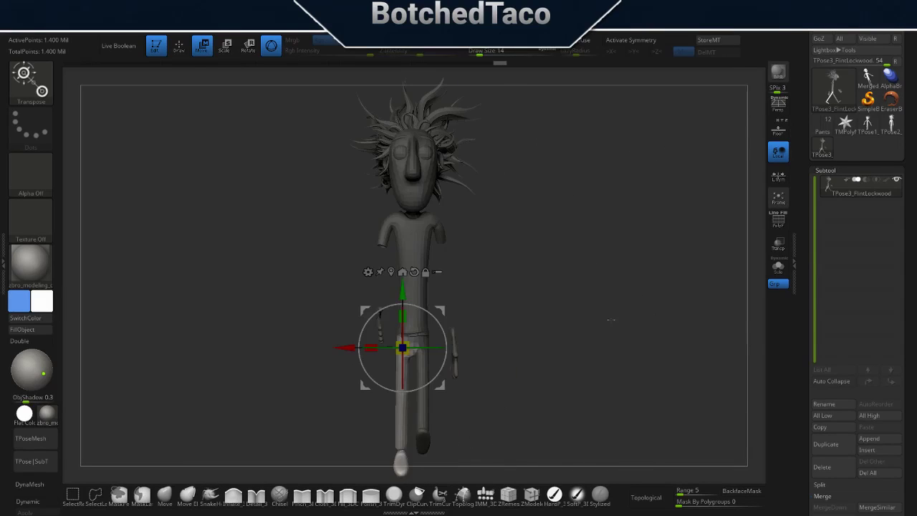
{"action": "left_click_drag", "start_coordinate": [611, 320], "coordinate": [600, 380]}
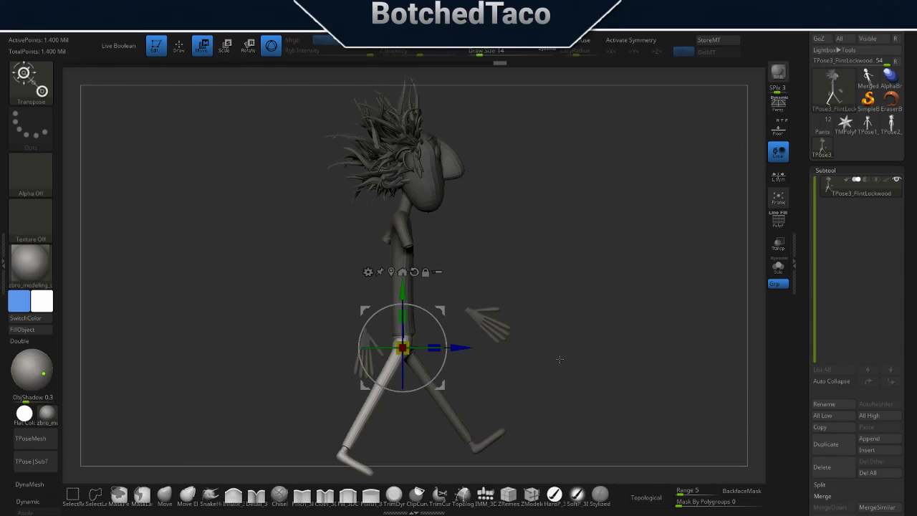
{"action": "left_click_drag", "start_coordinate": [562, 350], "coordinate": [642, 198], "text": "alt"}
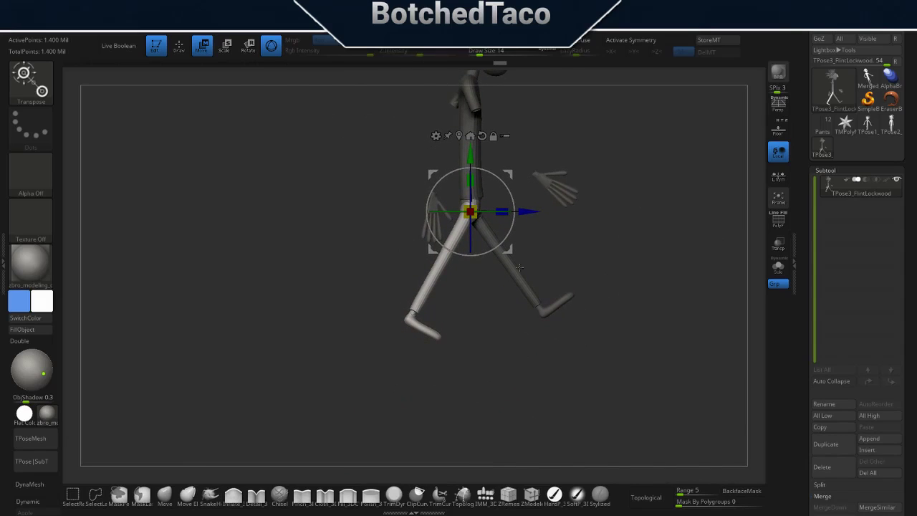
{"action": "key", "text": "ctrl"}
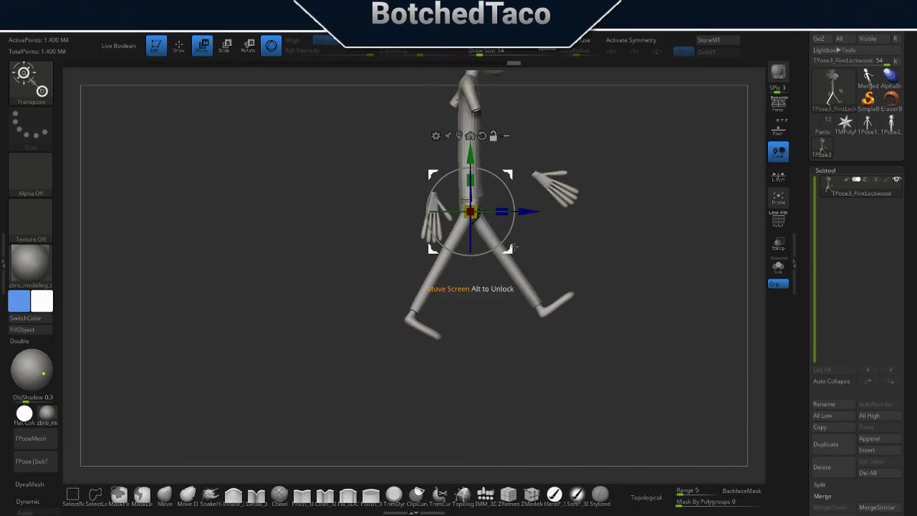
{"action": "mouse_move", "coordinate": [513, 248]}
{"action": "left_mouse_down", "text": "alt"}
{"action": "mouse_move", "coordinate": [470, 304]}
{"action": "mouse_move", "coordinate": [449, 354]}
{"action": "mouse_move", "coordinate": [579, 360]}
{"action": "left_mouse_up", "text": "alt"}
{"action": "key", "text": "q"}
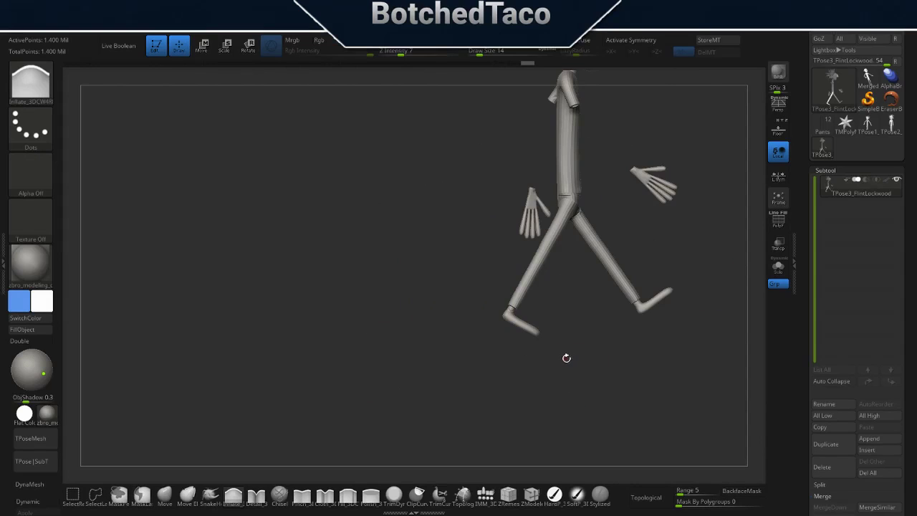
Zoom in on the back lower leg and mask it so only the foot can move.
{"action": "left_click_drag", "start_coordinate": [546, 367], "coordinate": [508, 334], "text": "alt"}
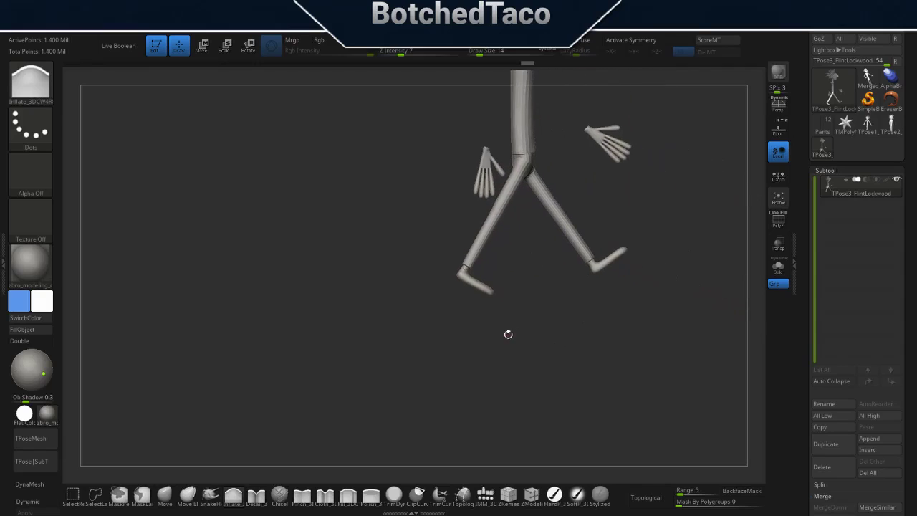
{"action": "right_click_drag", "start_coordinate": [508, 334], "coordinate": [609, 350], "text": "ctrl"}
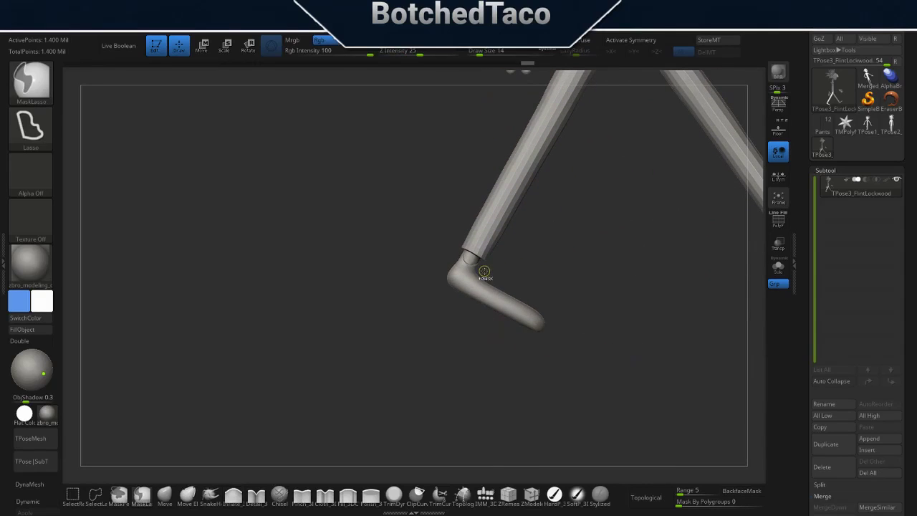
{"action": "left_click_drag", "start_coordinate": [401, 276], "coordinate": [655, 349], "text": "ctrl"}
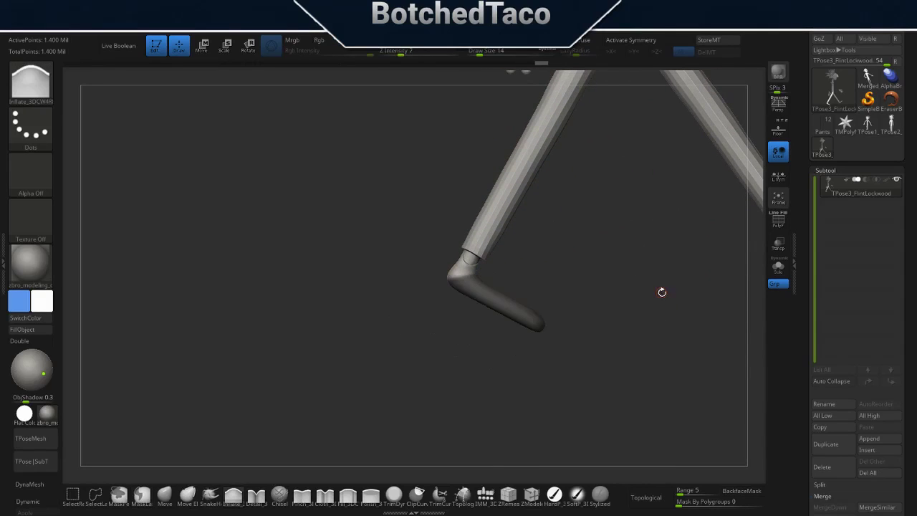
Rotate the foot further downward at the ankle with Transpose, then clear the mask.
{"action": "key", "text": "w"}
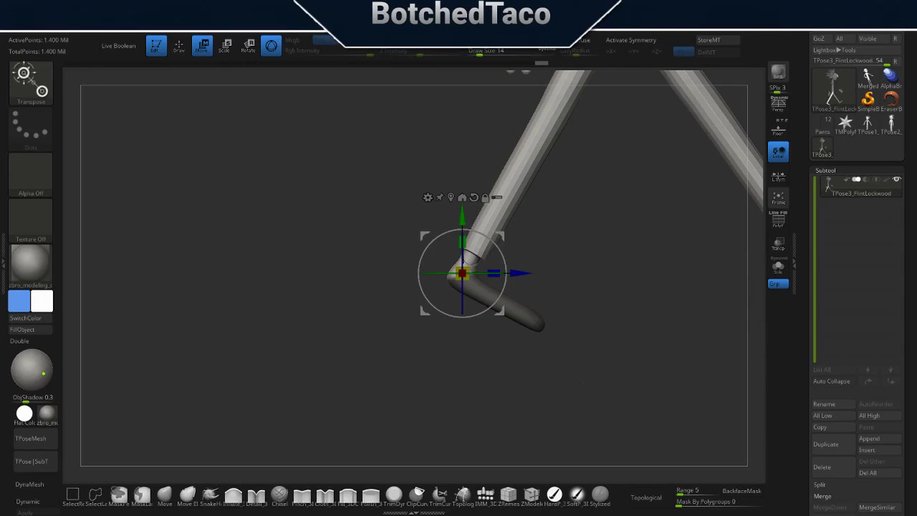
{"action": "mouse_move", "coordinate": [616, 354]}
{"action": "right_mouse_down", "text": "alt"}
{"action": "mouse_move", "coordinate": [558, 367]}
{"action": "mouse_move", "coordinate": [592, 337]}
{"action": "right_mouse_up", "text": "alt"}
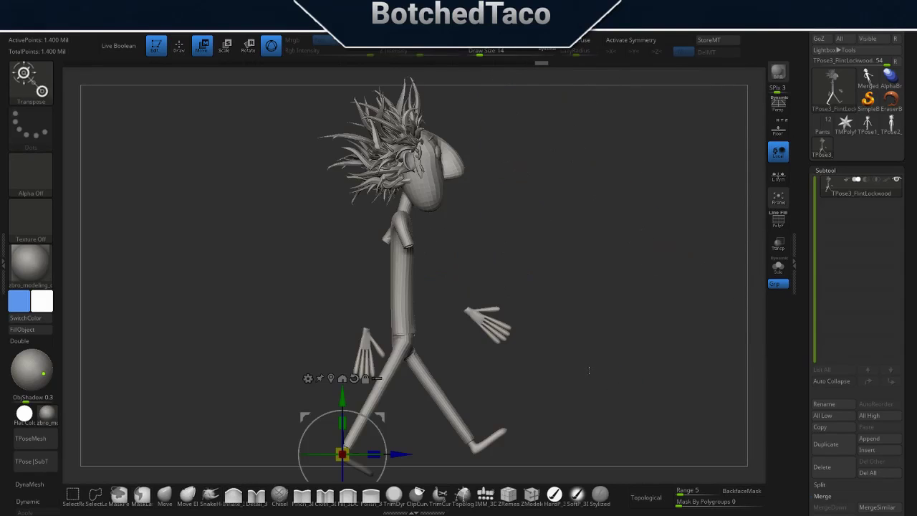
{"action": "mouse_move", "coordinate": [411, 435]}
{"action": "right_mouse_down", "text": "alt"}
{"action": "mouse_move", "coordinate": [430, 409]}
{"action": "mouse_move", "coordinate": [479, 394]}
{"action": "right_mouse_up", "text": "alt"}
{"action": "left_click_drag", "start_coordinate": [479, 393], "coordinate": [422, 382]}
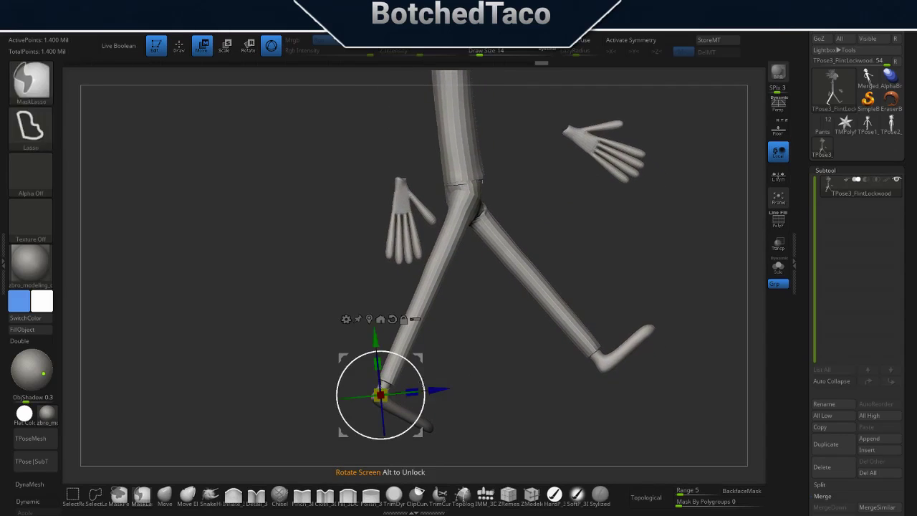
{"action": "right_click_drag", "start_coordinate": [422, 381], "coordinate": [419, 414]}
{"action": "left_click_drag", "start_coordinate": [418, 413], "coordinate": [414, 428]}
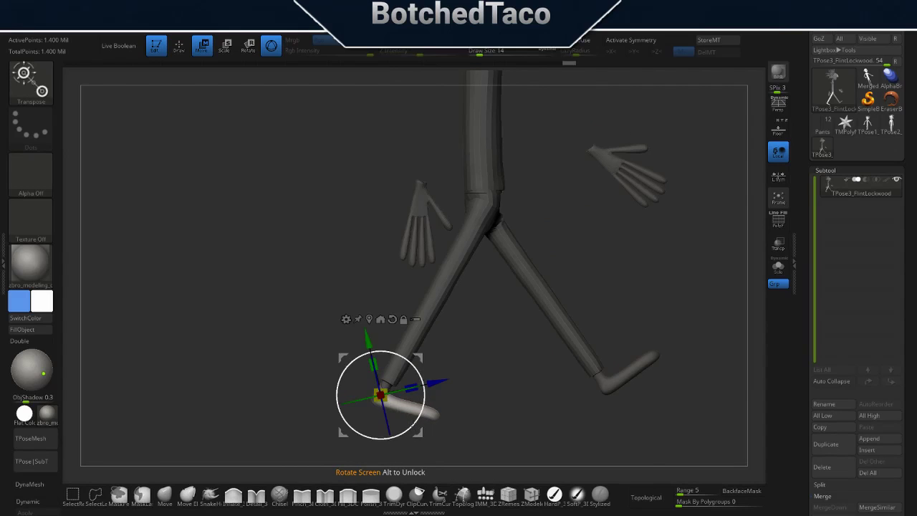
{"action": "left_click_drag", "start_coordinate": [414, 428], "coordinate": [412, 427]}
{"action": "key", "text": "q"}
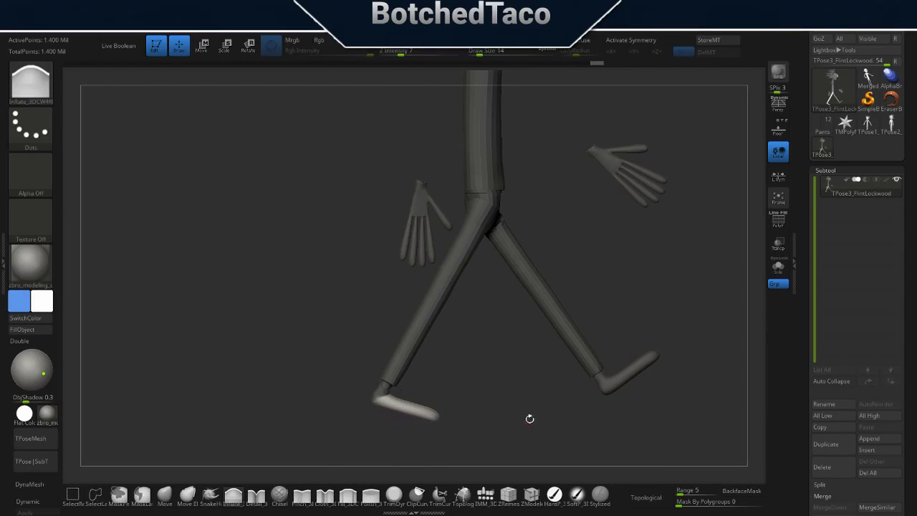
{"action": "left_click_drag", "start_coordinate": [536, 410], "coordinate": [489, 434], "text": "ctrl"}
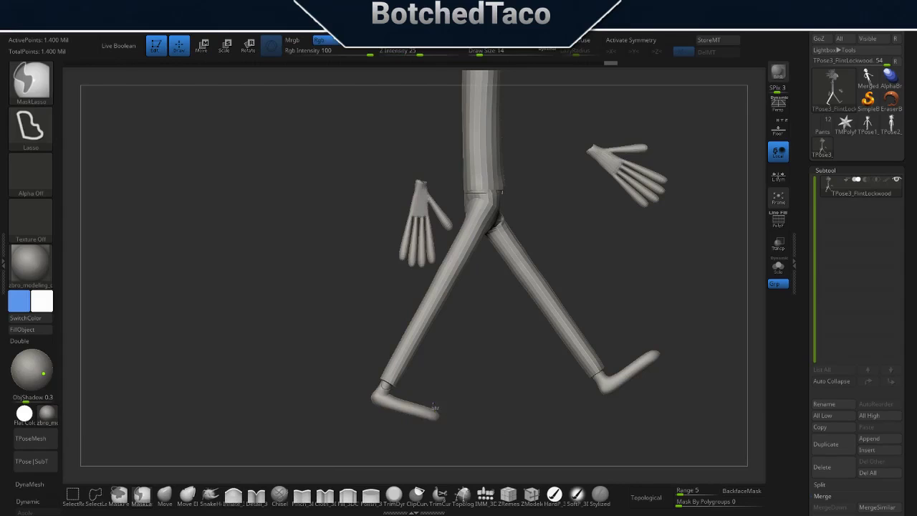
Mask all but the back foot's toe end, bend it slightly at a world-aligned pivot, then clear the mask.
{"action": "left_click_drag", "start_coordinate": [433, 408], "coordinate": [459, 416], "text": "ctrl"}
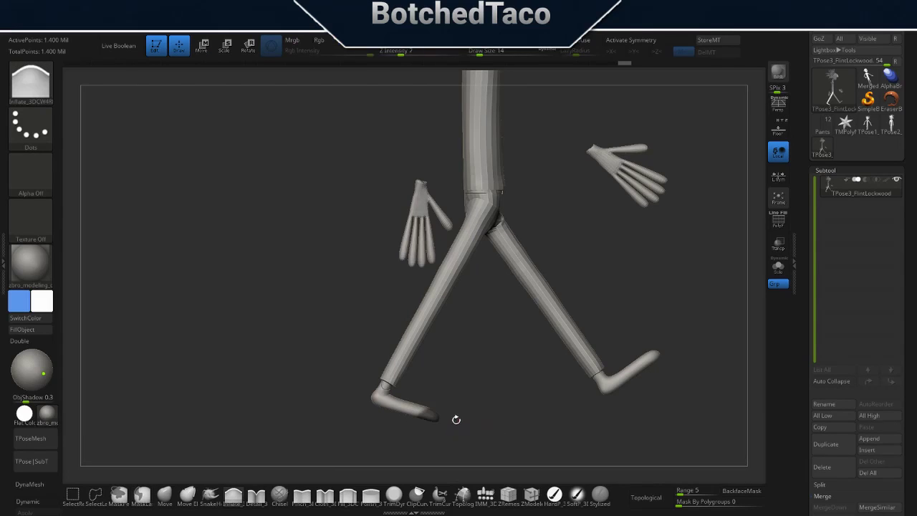
{"action": "left_click", "coordinate": [456, 420], "text": "ctrl"}
{"action": "key", "text": "w"}
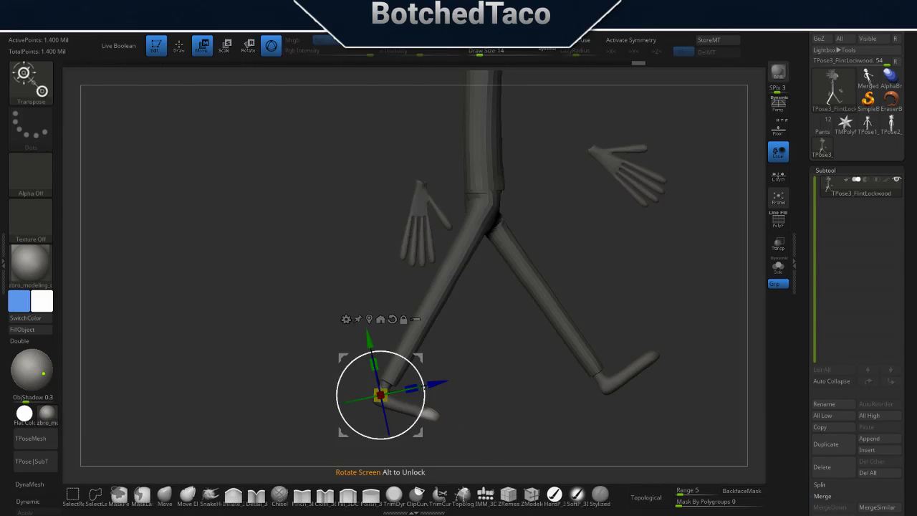
{"action": "left_click_drag", "start_coordinate": [380, 394], "coordinate": [426, 414], "text": "alt"}
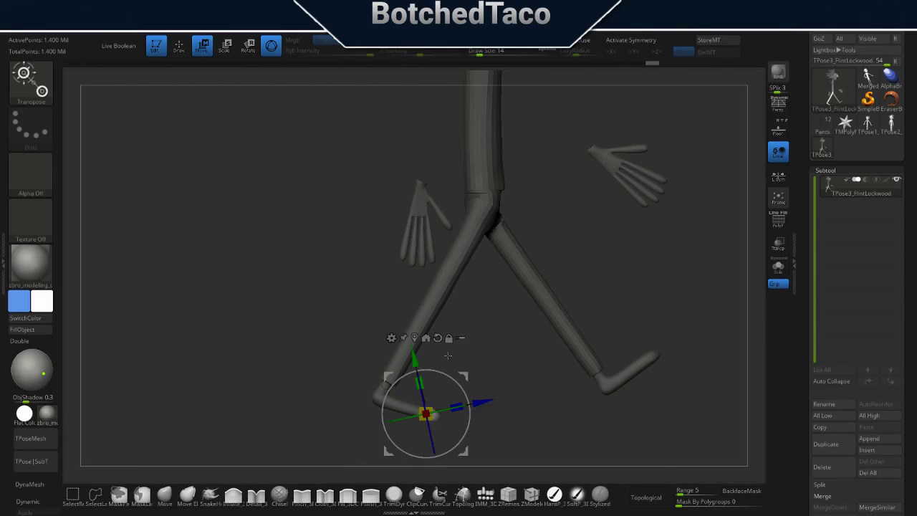
{"action": "left_click", "coordinate": [438, 338]}
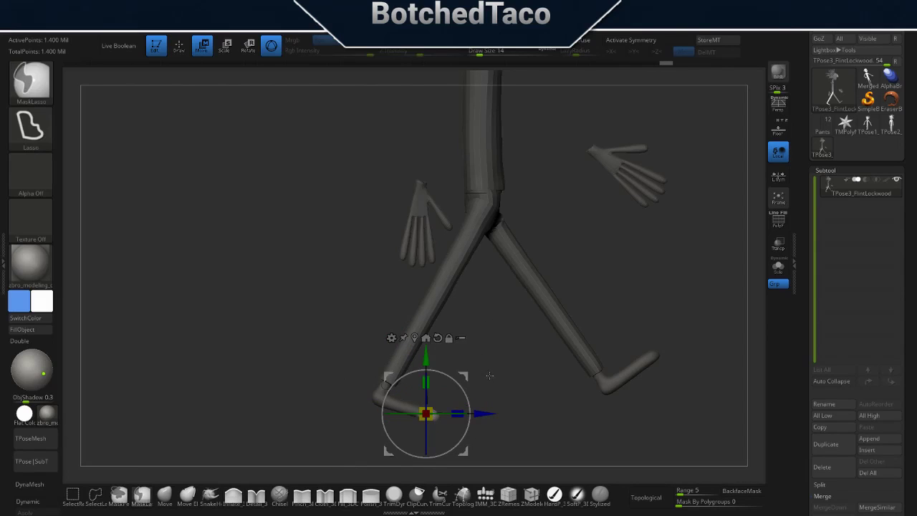
{"action": "scroll", "coordinate": [465, 377], "scroll_direction": "up", "scroll_amount": 5}
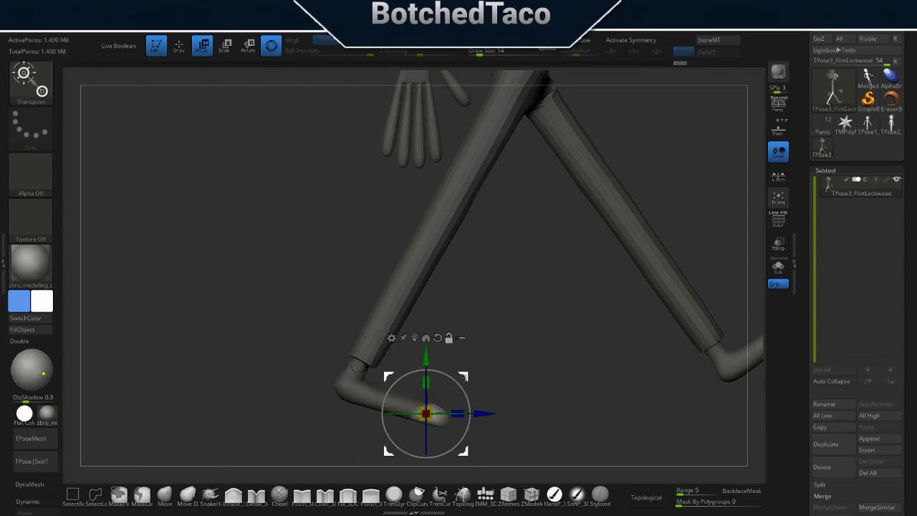
{"action": "left_click_drag", "start_coordinate": [467, 391], "coordinate": [468, 387]}
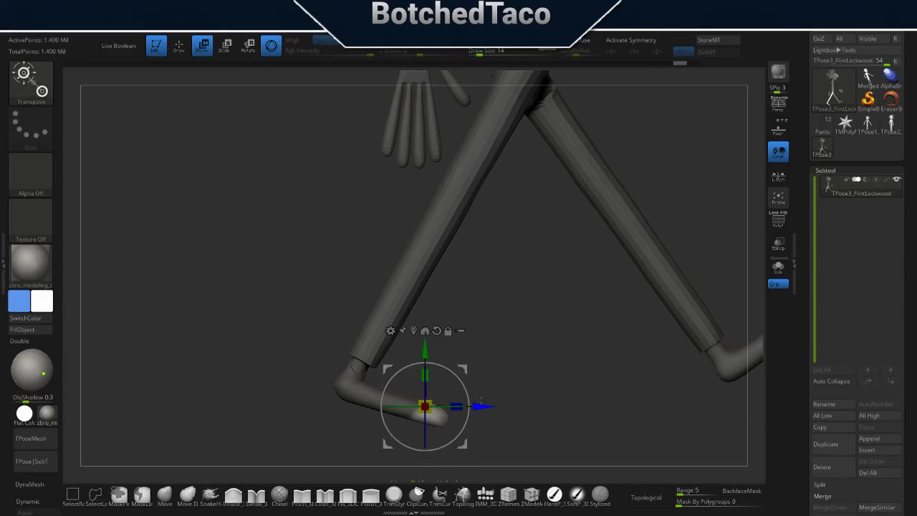
{"action": "key", "text": "q"}
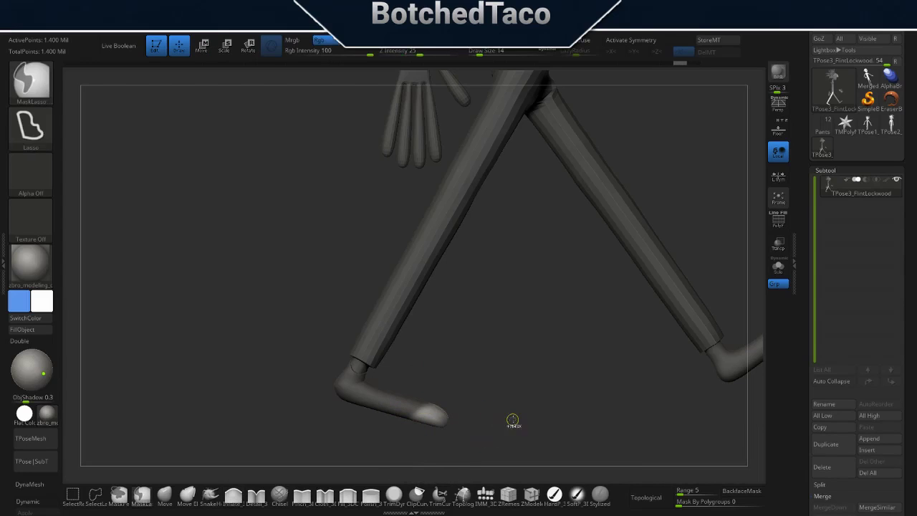
{"action": "left_click_drag", "start_coordinate": [534, 403], "coordinate": [477, 420], "text": "ctrl"}
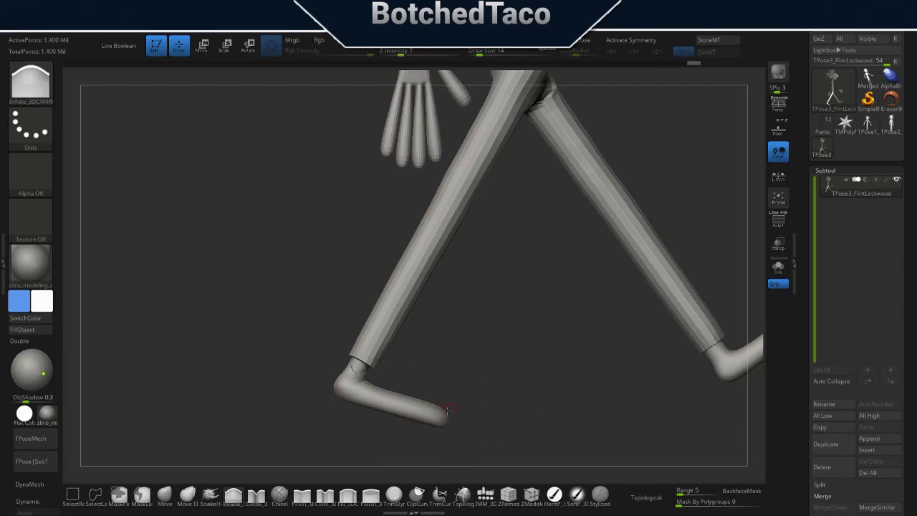
Re-mask to free the foot tip, try rotating it, undo, and return to Draw mode.
{"action": "key", "text": "ctrl"}
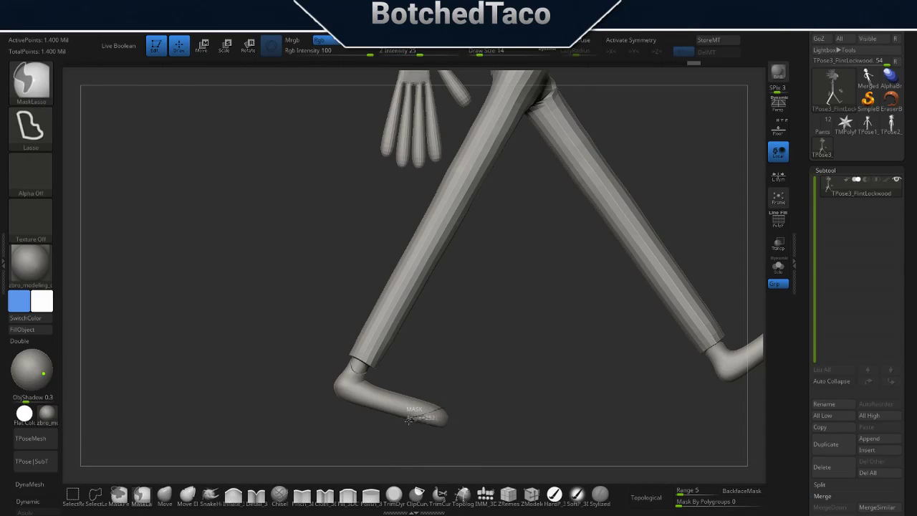
{"action": "left_click_drag", "start_coordinate": [440, 408], "coordinate": [502, 433], "text": "ctrl"}
{"action": "left_click", "coordinate": [505, 402], "text": "ctrl"}
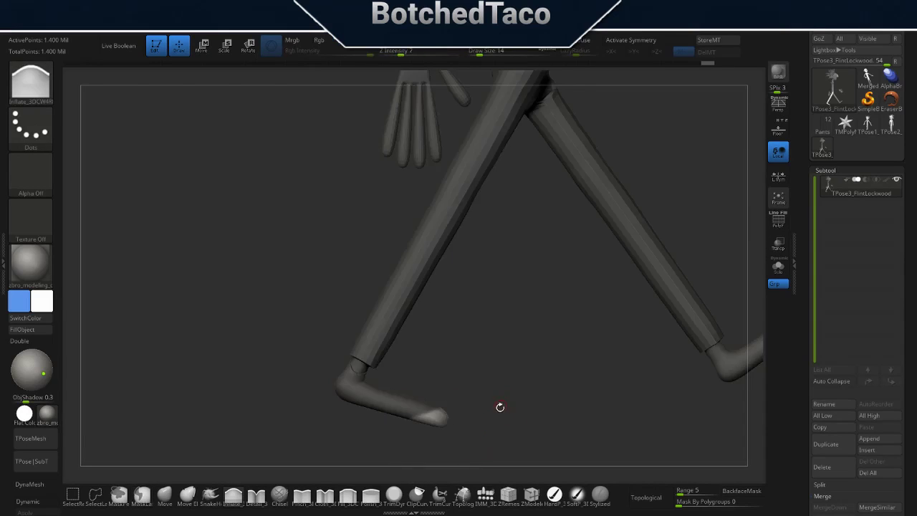
{"action": "key", "text": "w"}
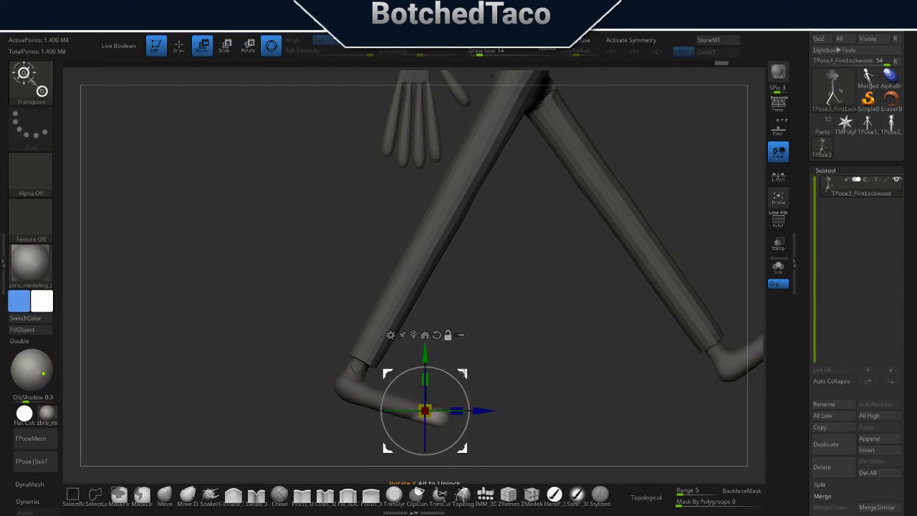
{"action": "left_click_drag", "start_coordinate": [470, 408], "coordinate": [466, 384]}
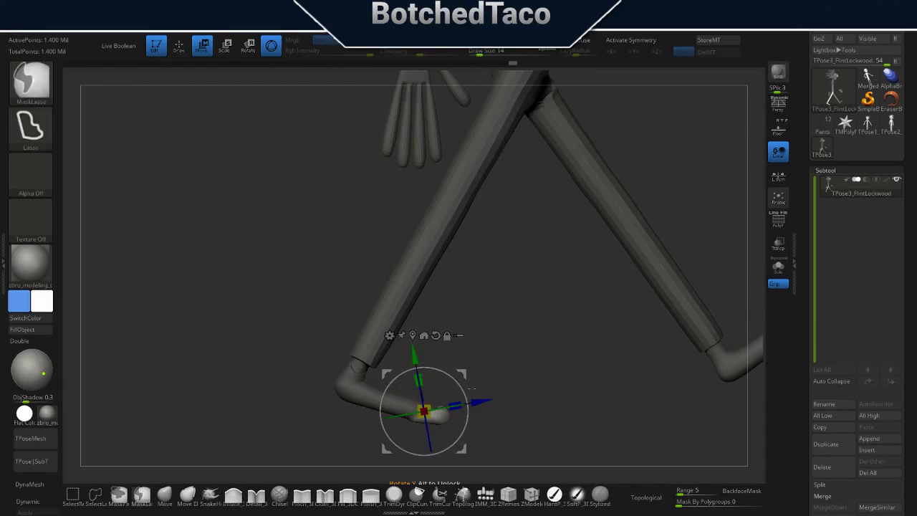
{"action": "key", "text": "ctrl+z"}
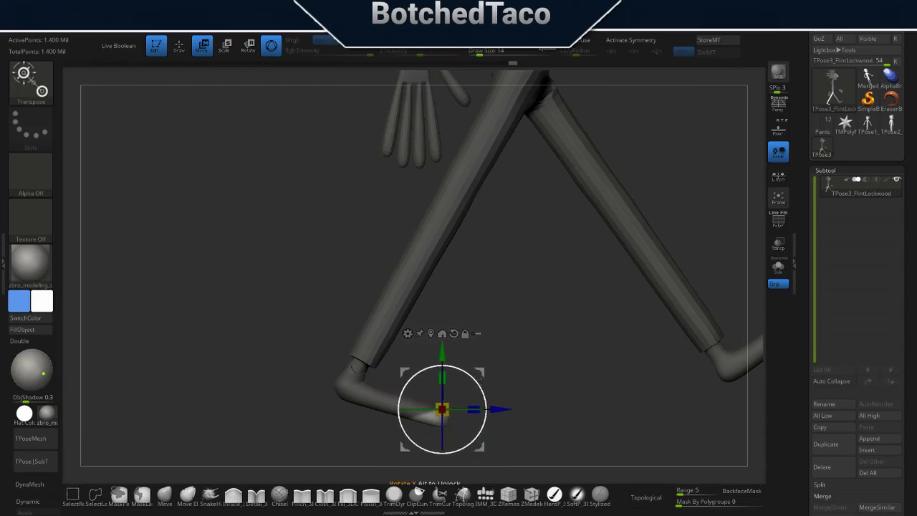
{"action": "left_click_drag", "start_coordinate": [439, 410], "coordinate": [442, 410], "text": "alt"}
{"action": "key", "text": "q"}
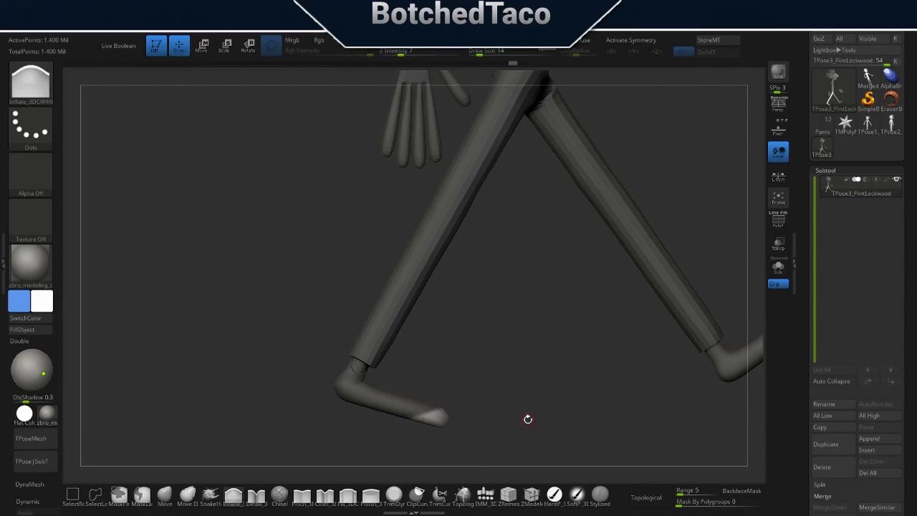
Mask the foot tip again, invert the mask, and place the Transpose pivot at the toe bend.
{"action": "left_click_drag", "start_coordinate": [506, 394], "coordinate": [415, 390], "text": "ctrl"}
{"action": "left_click_drag", "start_coordinate": [487, 387], "coordinate": [496, 397]}
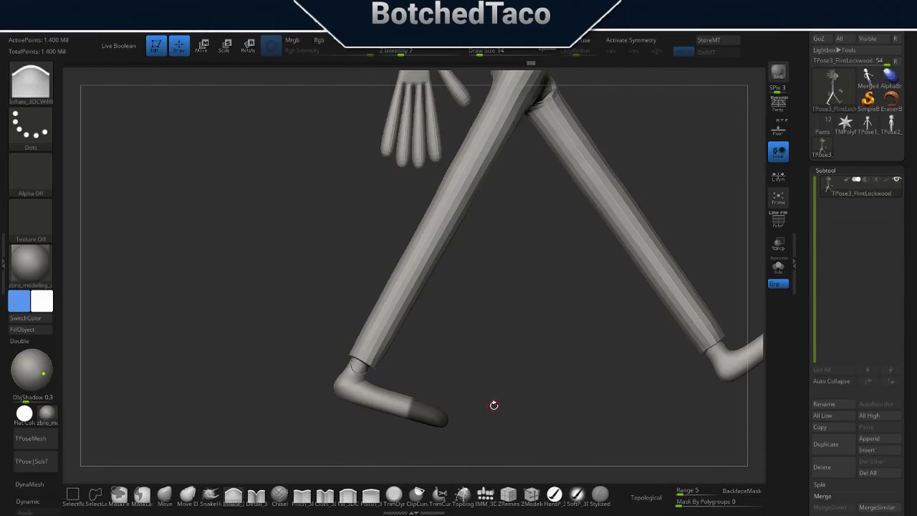
{"action": "key", "text": "w"}
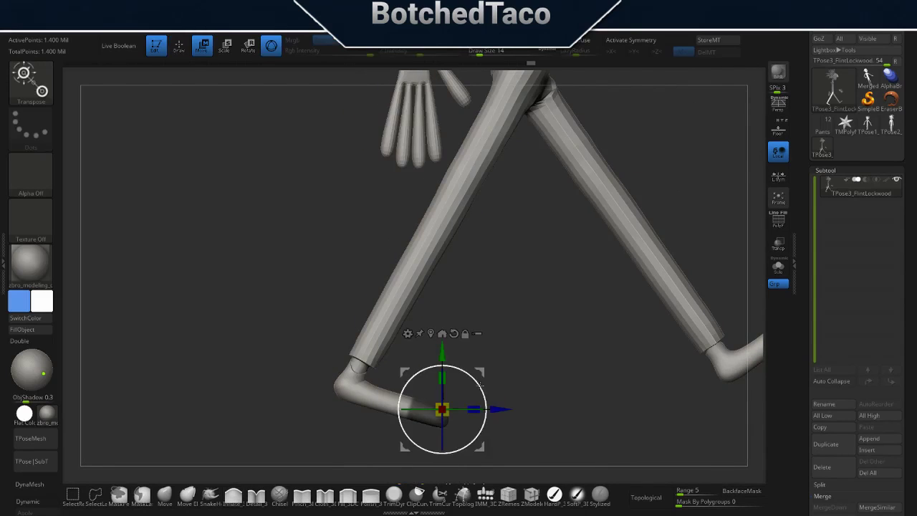
{"action": "left_click", "coordinate": [529, 339], "text": "ctrl"}
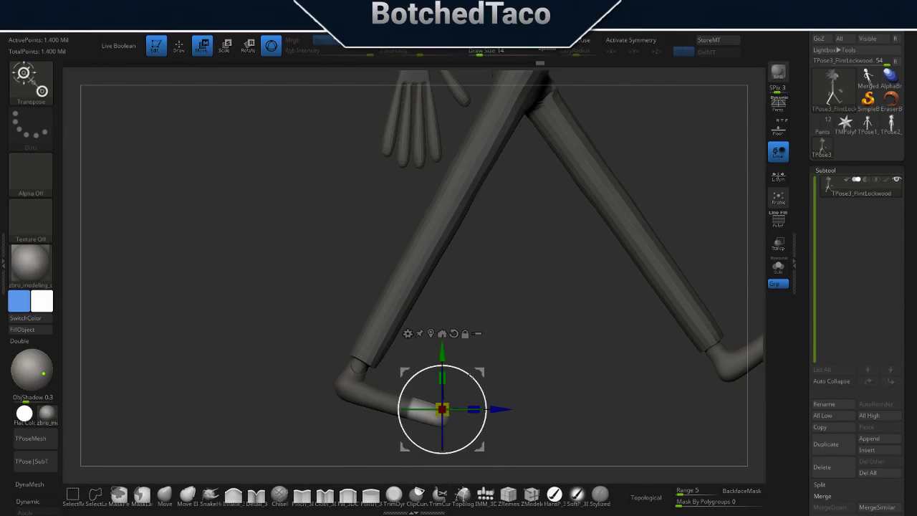
{"action": "mouse_move", "coordinate": [442, 409]}
{"action": "left_mouse_down"}
{"action": "mouse_move", "coordinate": [410, 399]}
{"action": "mouse_move", "coordinate": [479, 385]}
{"action": "left_mouse_up"}
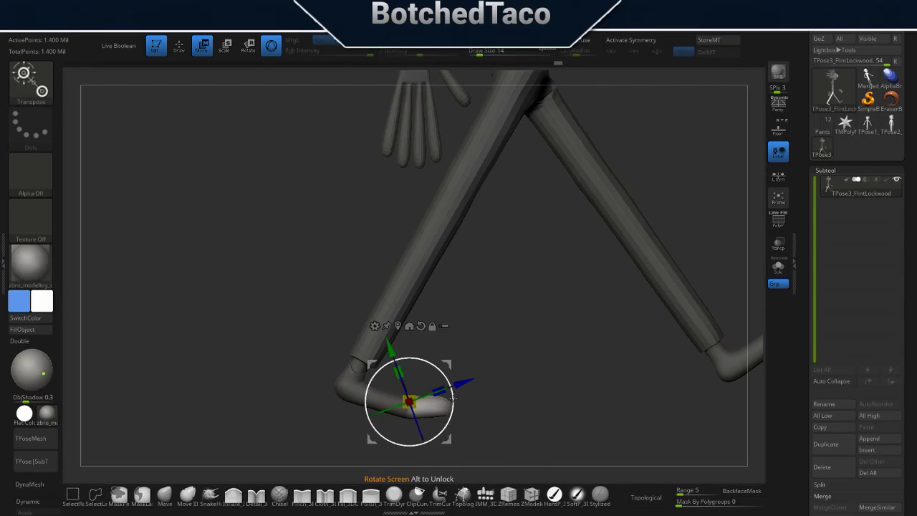
Clear the mask, then mask everything except the forward leg's shin and foot.
{"action": "key", "text": "f"}
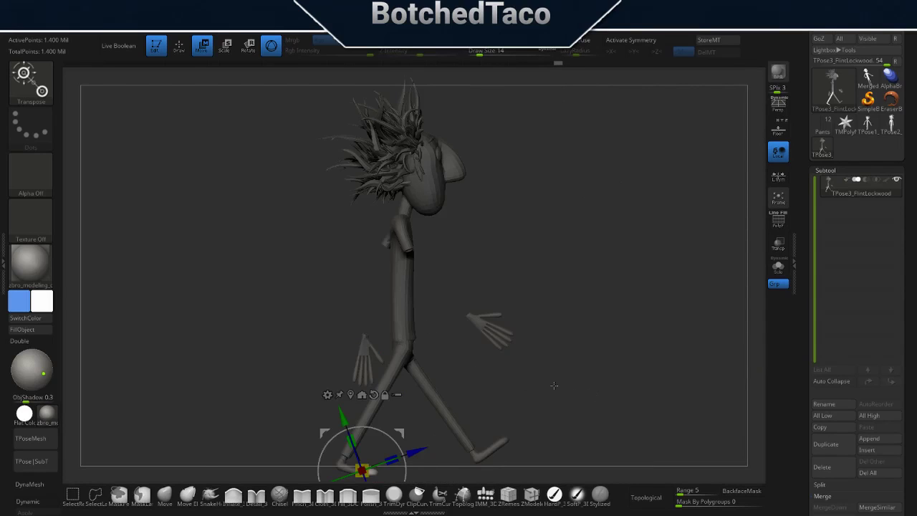
{"action": "left_click_drag", "start_coordinate": [553, 385], "coordinate": [554, 367]}
{"action": "key", "text": "q"}
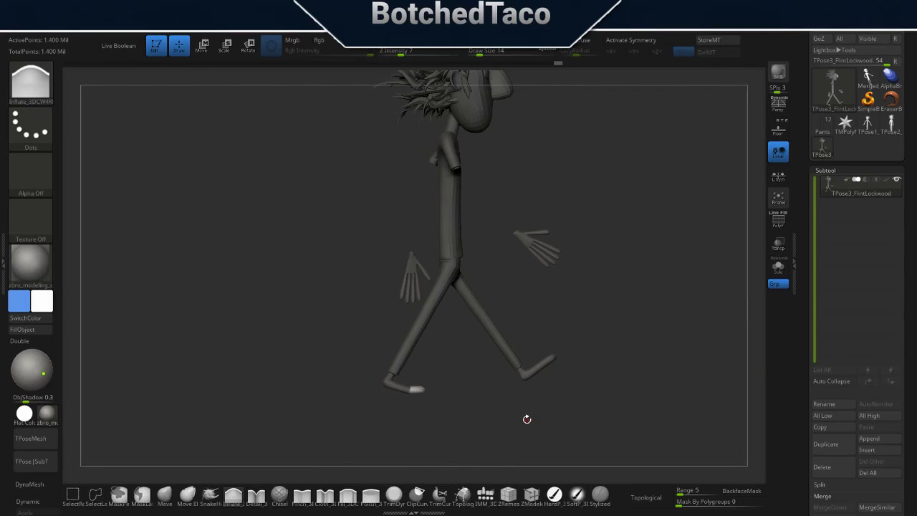
{"action": "left_click_drag", "start_coordinate": [645, 307], "coordinate": [537, 421], "text": "ctrl"}
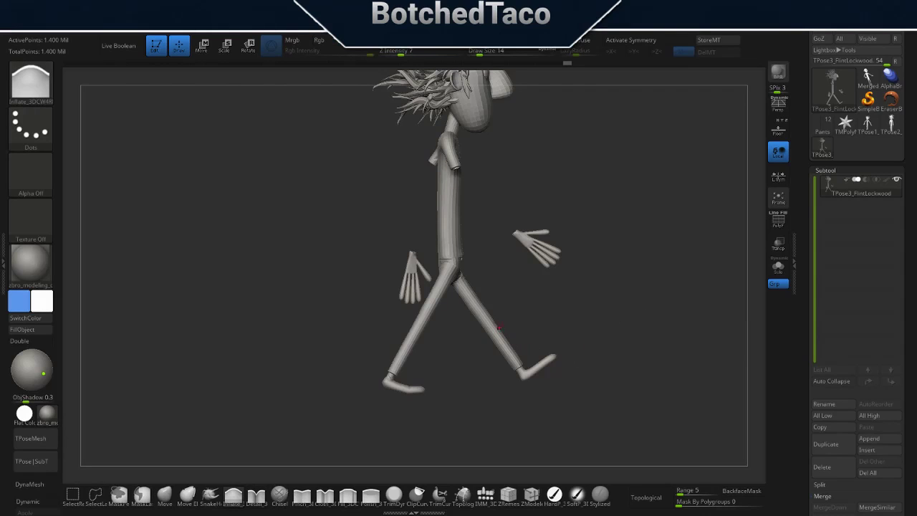
{"action": "left_click_drag", "start_coordinate": [498, 324], "coordinate": [596, 330], "text": "ctrl"}
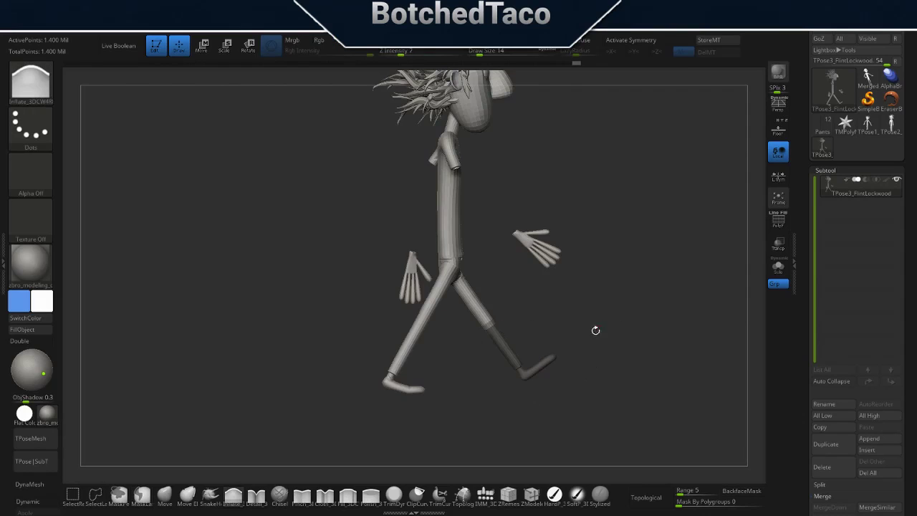
{"action": "left_click", "coordinate": [573, 370], "text": "ctrl"}
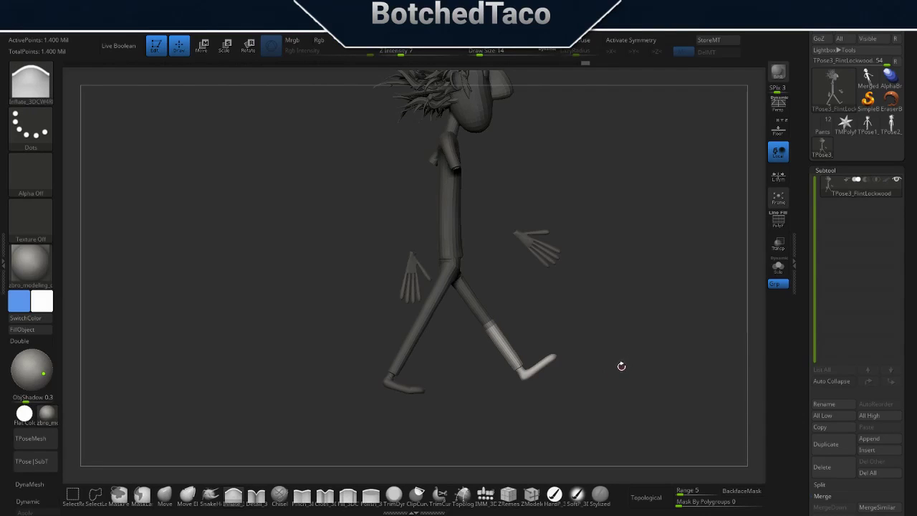
Place the Transpose line at the knee and rotate the lower leg about 5.7 degrees.
{"action": "key", "text": "w"}
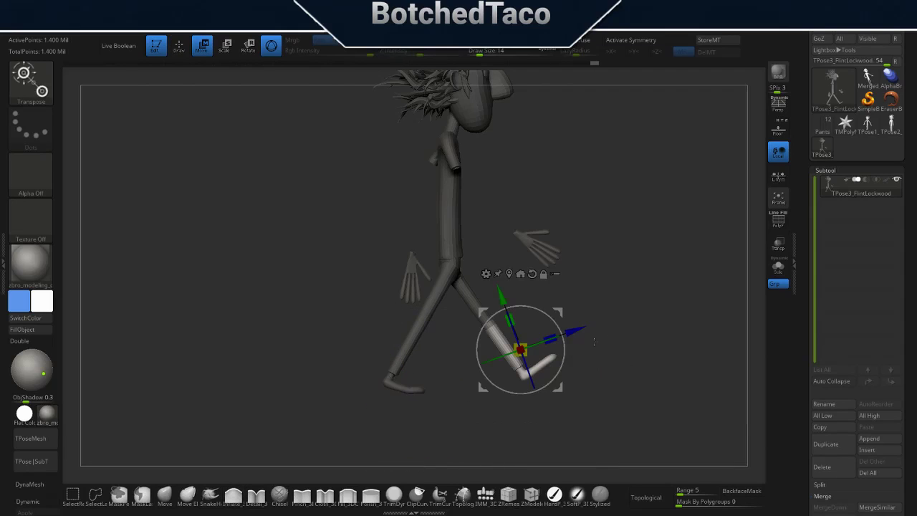
{"action": "left_click_drag", "start_coordinate": [521, 350], "coordinate": [489, 323], "text": "alt"}
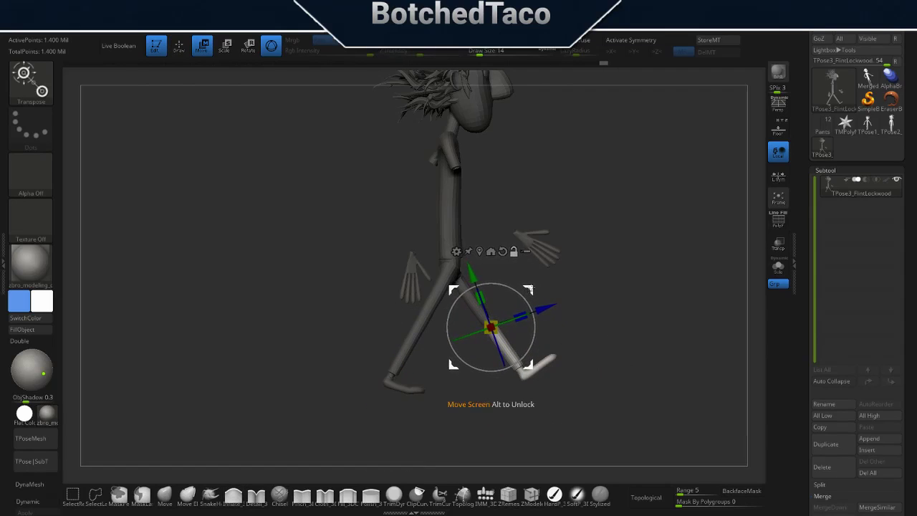
{"action": "mouse_move", "coordinate": [594, 328]}
{"action": "left_mouse_down"}
{"action": "mouse_move", "coordinate": [587, 342]}
{"action": "mouse_move", "coordinate": [624, 343]}
{"action": "left_mouse_up"}
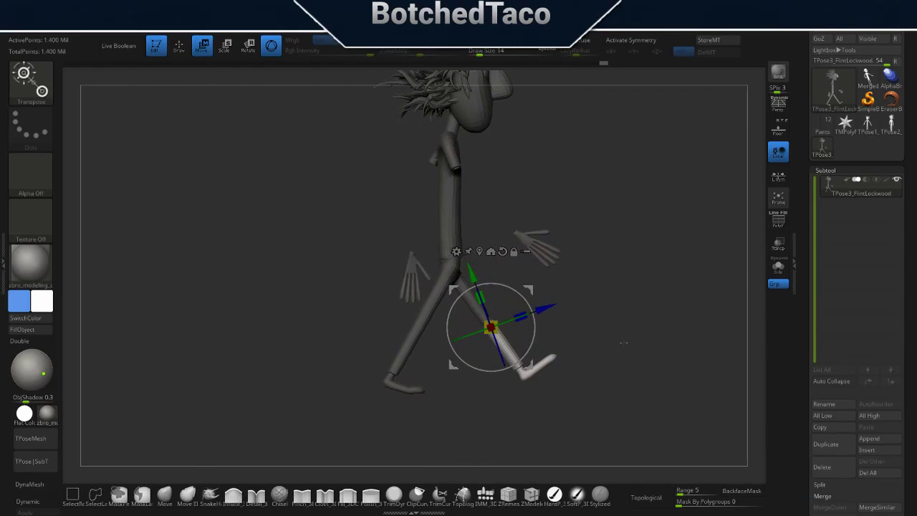
{"action": "left_click_drag", "start_coordinate": [601, 371], "coordinate": [501, 337], "text": "alt"}
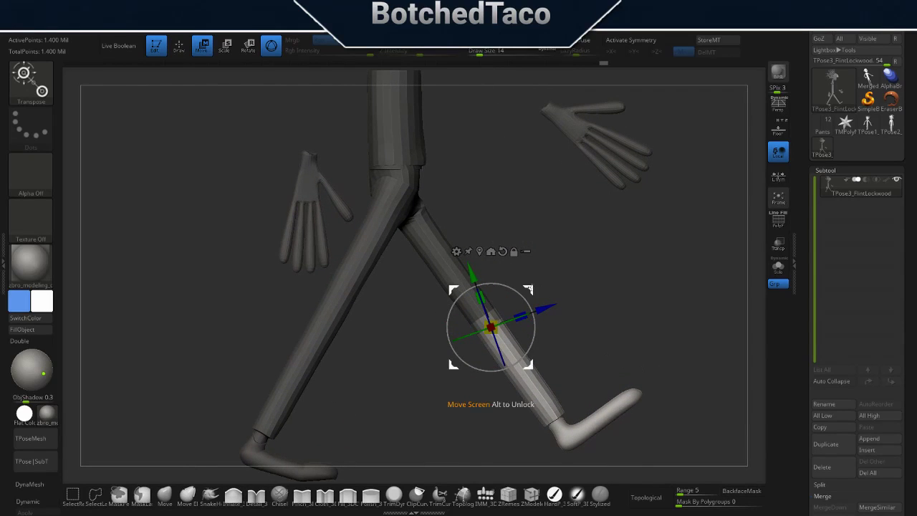
{"action": "mouse_move", "coordinate": [620, 317]}
{"action": "left_mouse_down"}
{"action": "mouse_move", "coordinate": [557, 246]}
{"action": "mouse_move", "coordinate": [519, 255]}
{"action": "mouse_move", "coordinate": [532, 271]}
{"action": "left_mouse_up"}
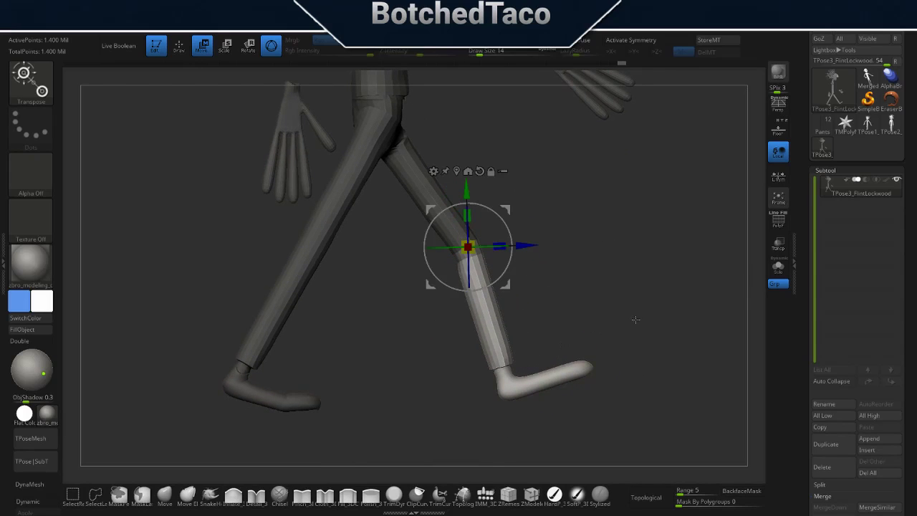
{"action": "key", "text": "f"}
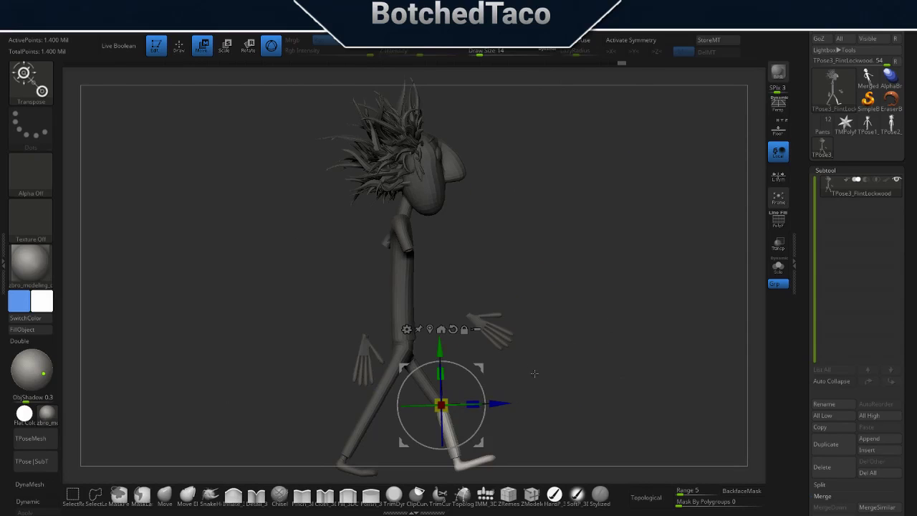
{"action": "left_click_drag", "start_coordinate": [485, 398], "coordinate": [485, 412]}
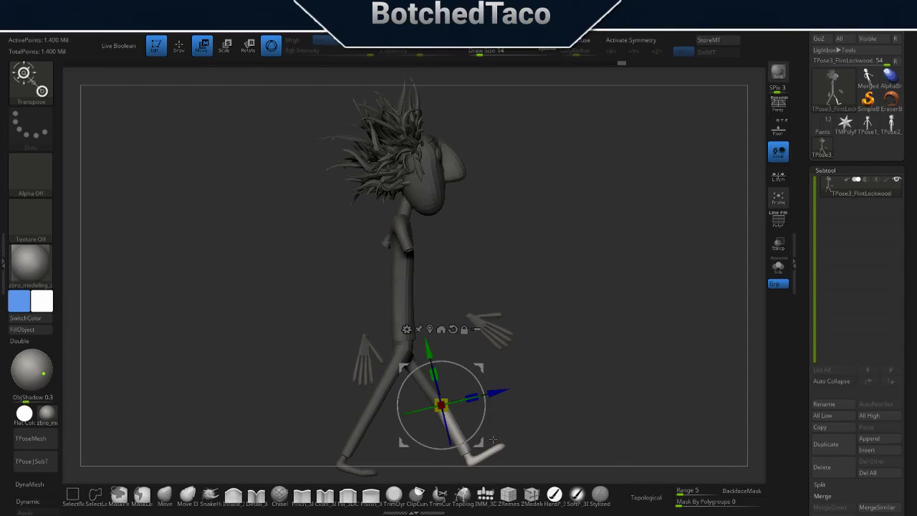
{"action": "key", "text": "q"}
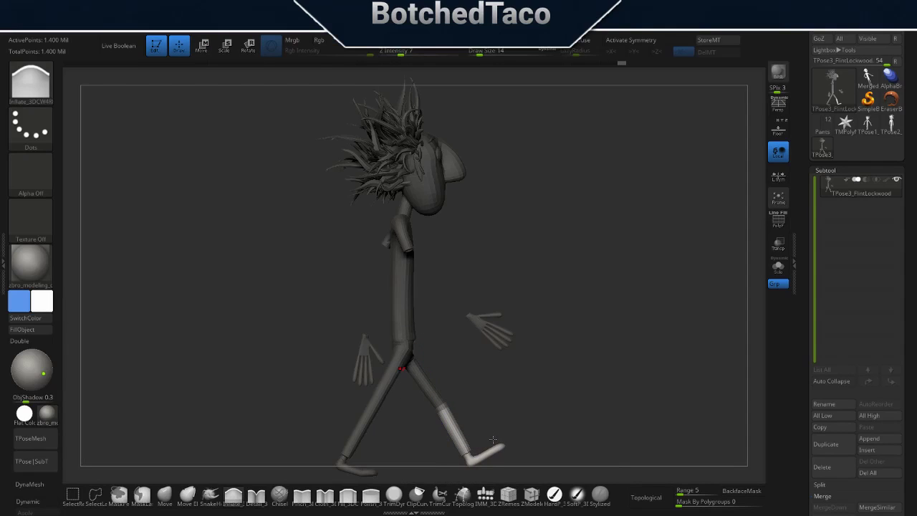
{"action": "left_click_drag", "start_coordinate": [631, 348], "coordinate": [724, 358]}
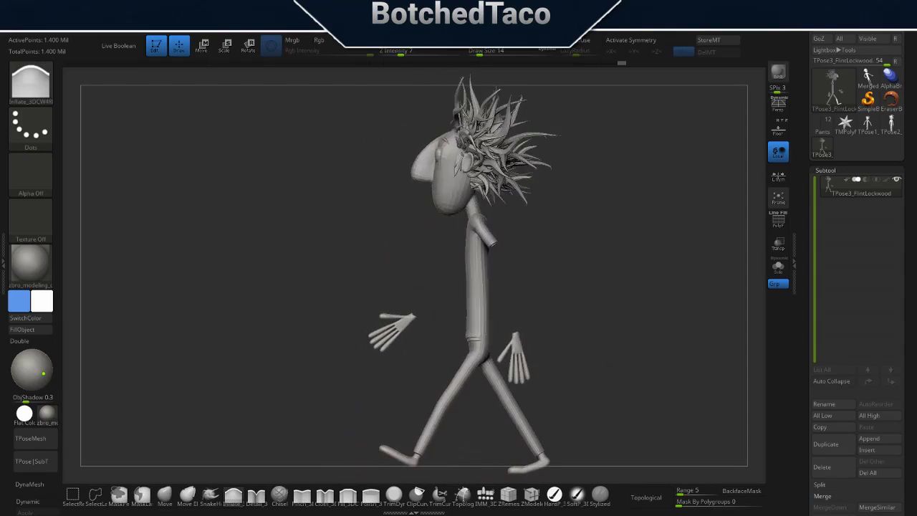
Save with Ctrl+S as FlintLockwood-10-Posing-4.ZPR, then run the TPose|SubT macro.
{"action": "mouse_move", "coordinate": [540, 368]}
{"action": "left_mouse_down"}
{"action": "mouse_move", "coordinate": [612, 354]}
{"action": "mouse_move", "coordinate": [588, 365]}
{"action": "left_mouse_up"}
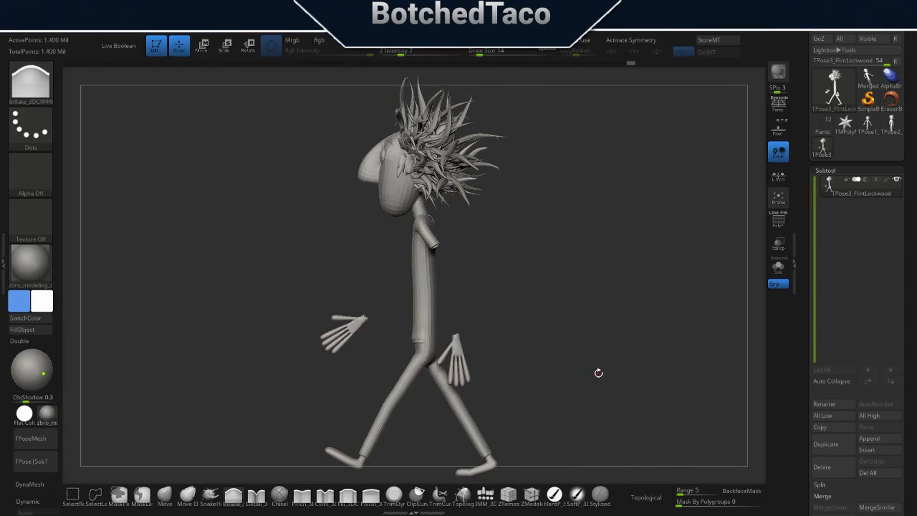
{"action": "key", "text": "ctrl+s"}
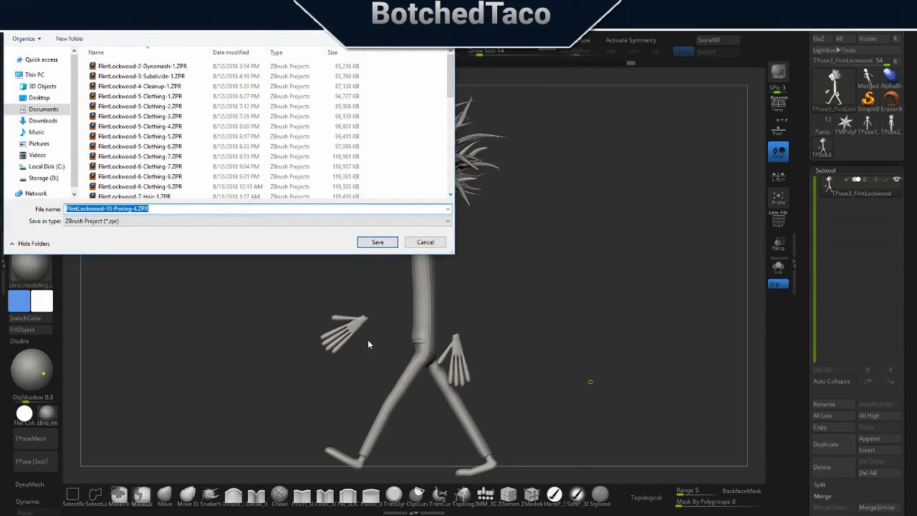
{"action": "key", "text": "End"}
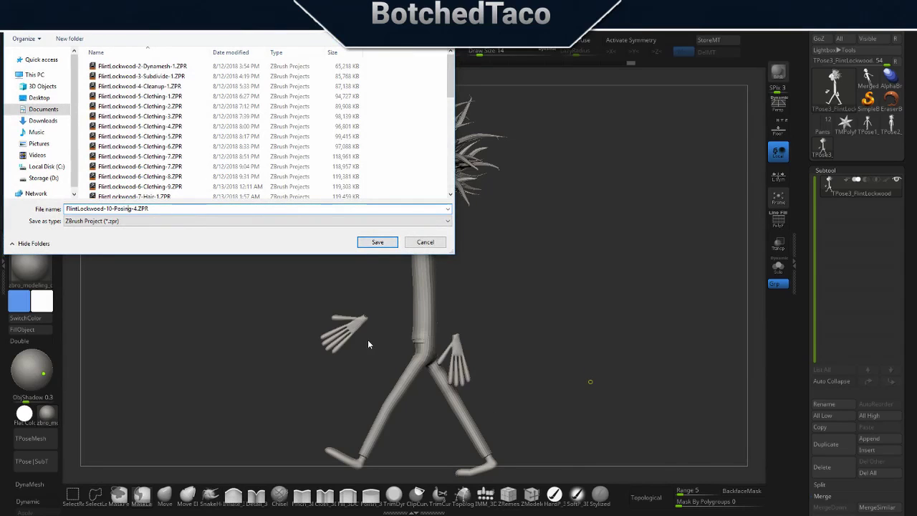
{"action": "key", "text": "Return"}
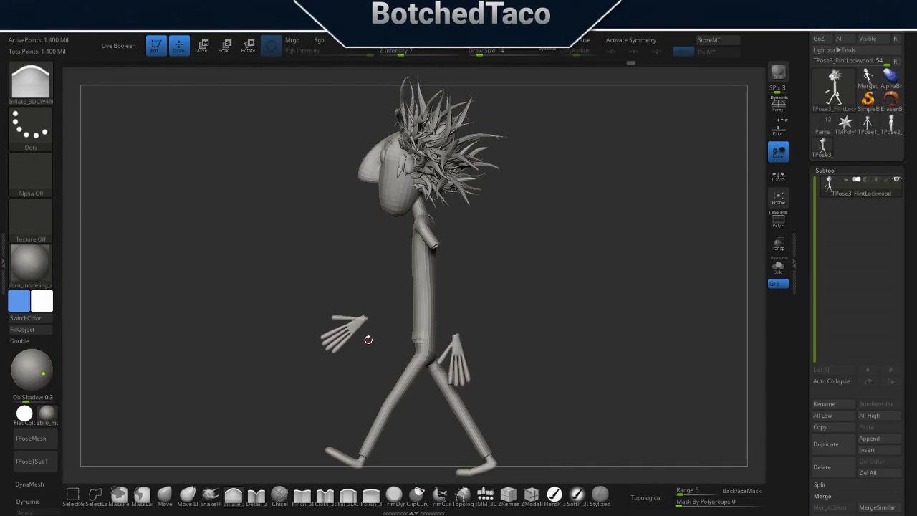
{"action": "left_click", "coordinate": [44, 464]}
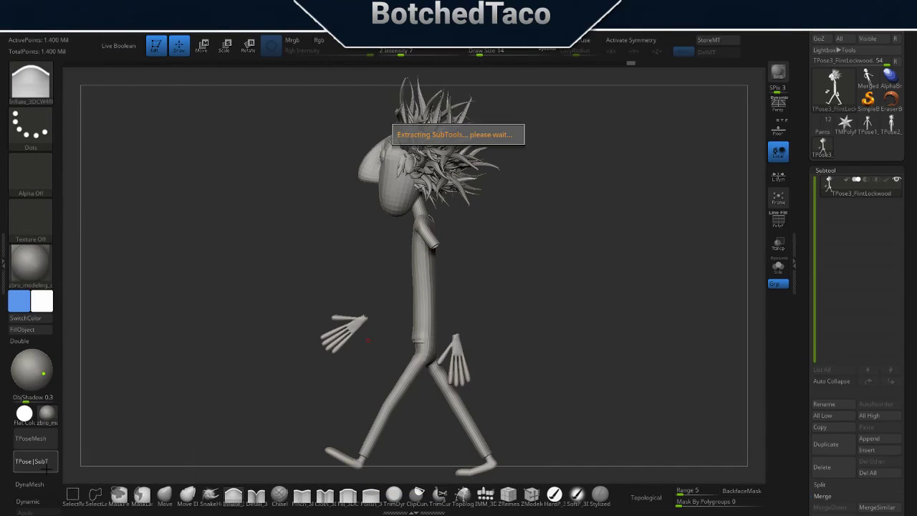
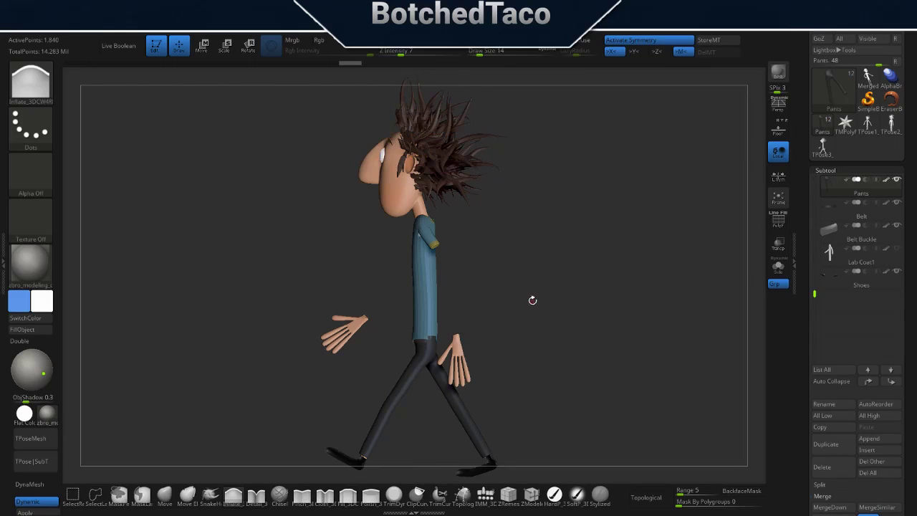
Turn the character to a slightly raised front view and briefly show, then hide, Lab Coat1.
{"action": "mouse_move", "coordinate": [559, 285]}
{"action": "left_mouse_down"}
{"action": "mouse_move", "coordinate": [604, 299]}
{"action": "mouse_move", "coordinate": [595, 279]}
{"action": "mouse_move", "coordinate": [589, 320]}
{"action": "left_mouse_up"}
{"action": "left_click_drag", "start_coordinate": [588, 355], "coordinate": [601, 347]}
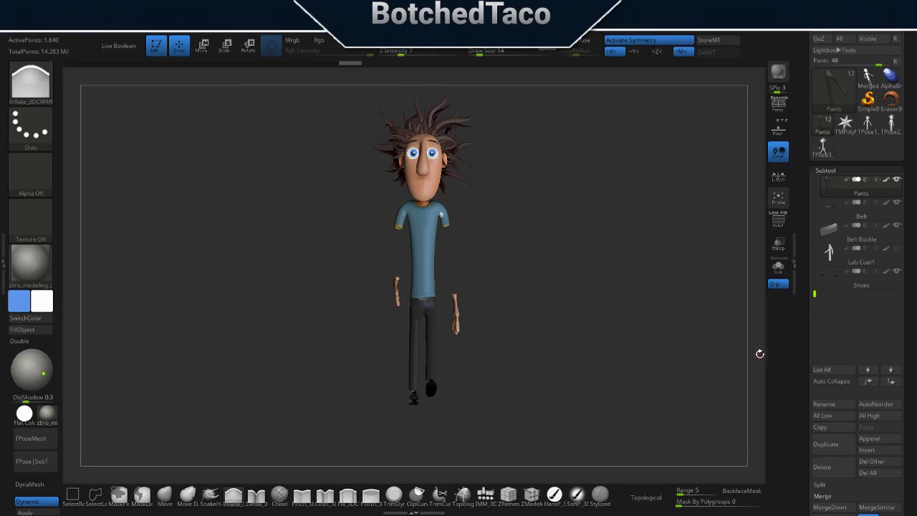
{"action": "left_click", "coordinate": [897, 249]}
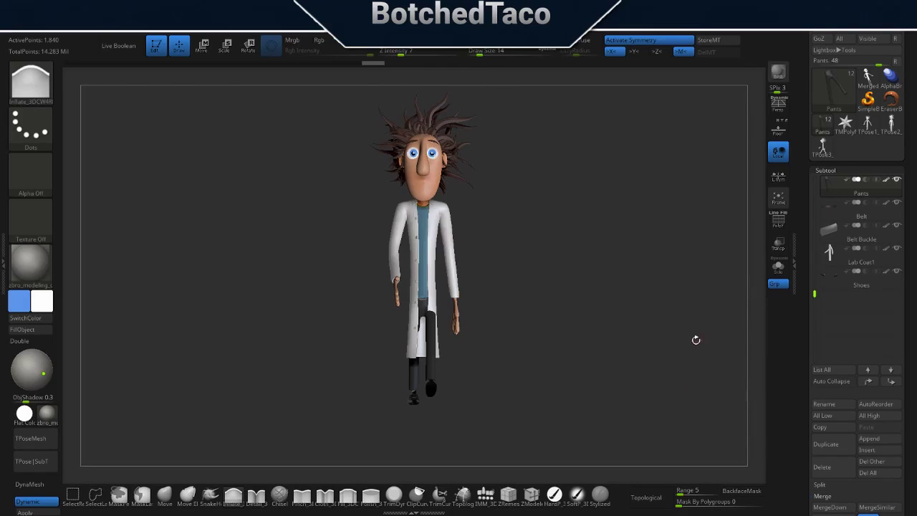
{"action": "mouse_move", "coordinate": [859, 256]}
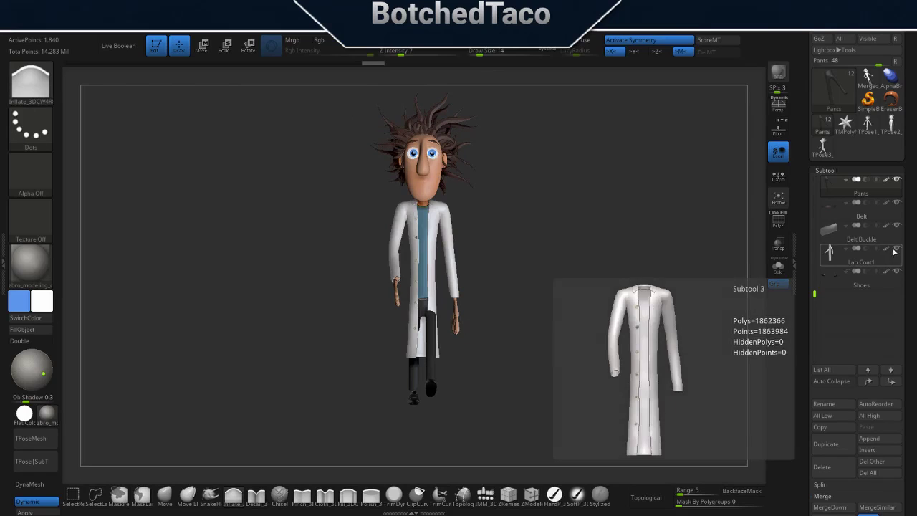
{"action": "left_click", "coordinate": [894, 251]}
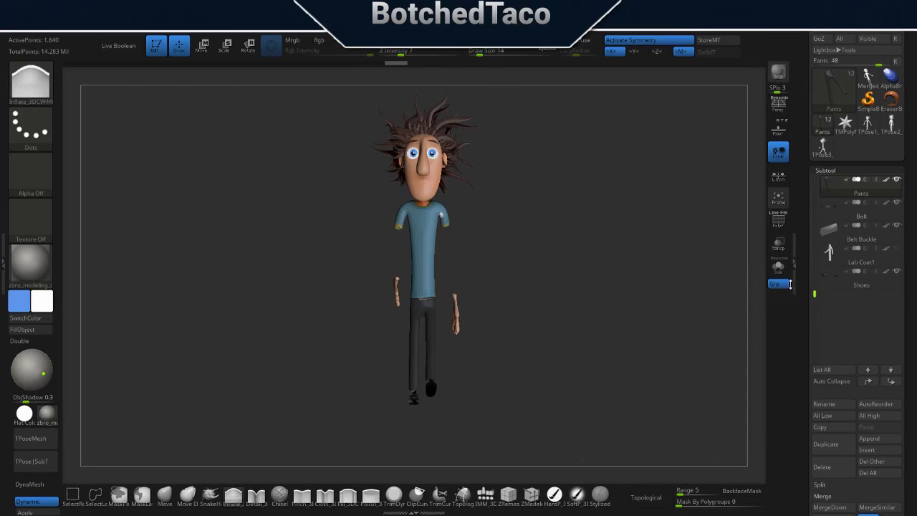
Select the Shirt subtool and collapse the Subtool list.
{"action": "left_click_drag", "start_coordinate": [814, 292], "coordinate": [815, 240]}
{"action": "left_click", "coordinate": [829, 207]}
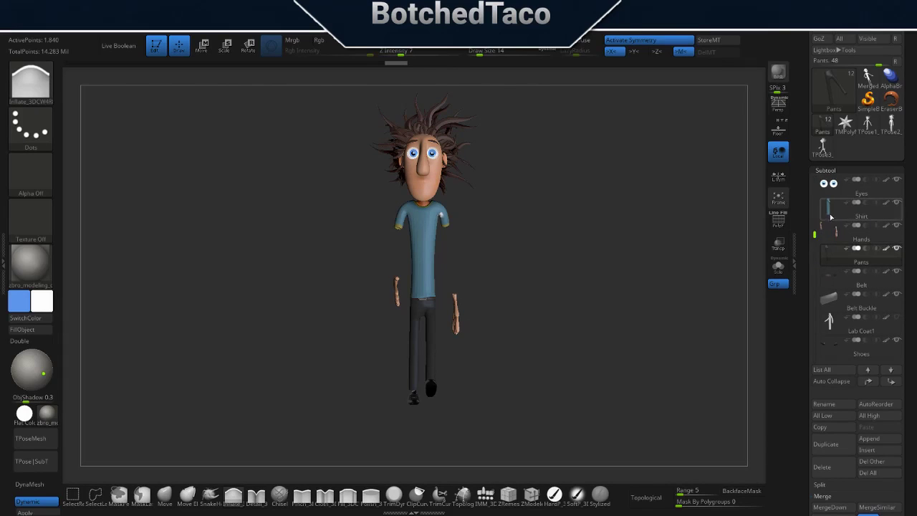
{"action": "left_click", "coordinate": [825, 170]}
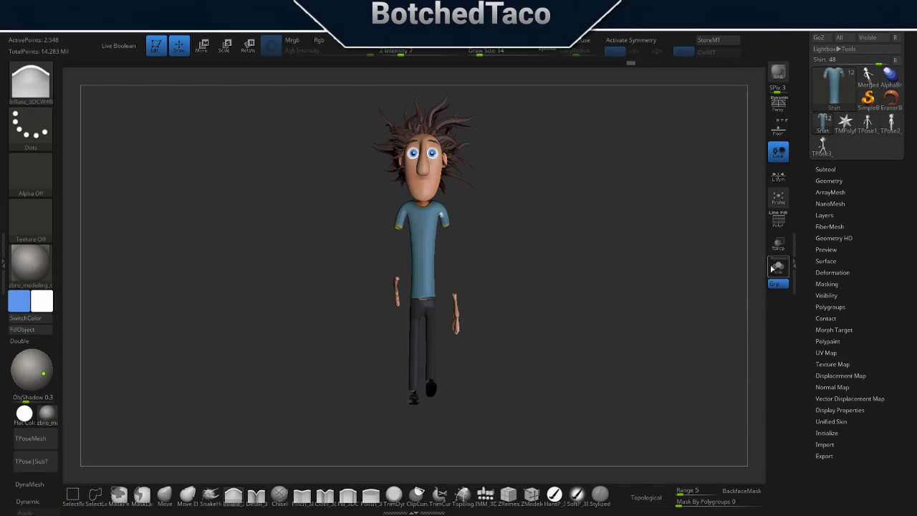
Raise the Shirt to SDiv level 6 and turn Lab Coat1 visibility back on.
{"action": "left_click_drag", "start_coordinate": [495, 277], "coordinate": [463, 287]}
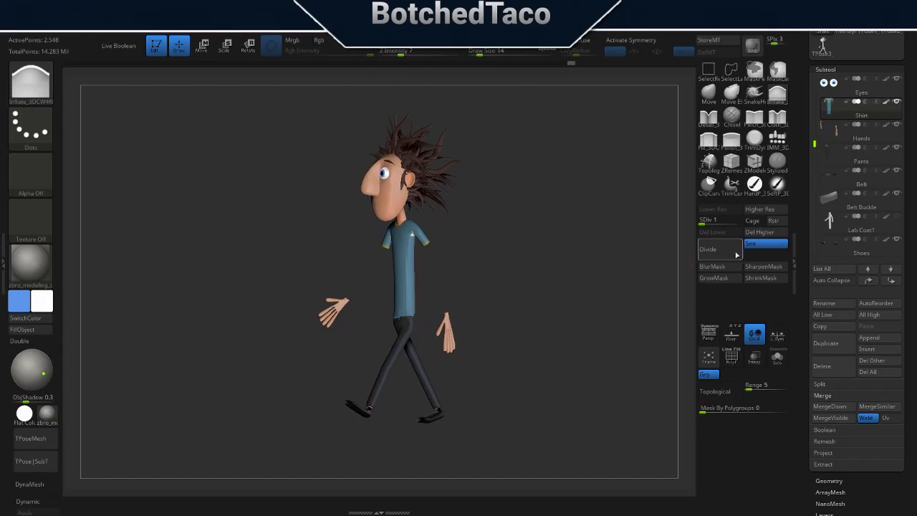
{"action": "left_click_drag", "start_coordinate": [702, 224], "coordinate": [746, 231]}
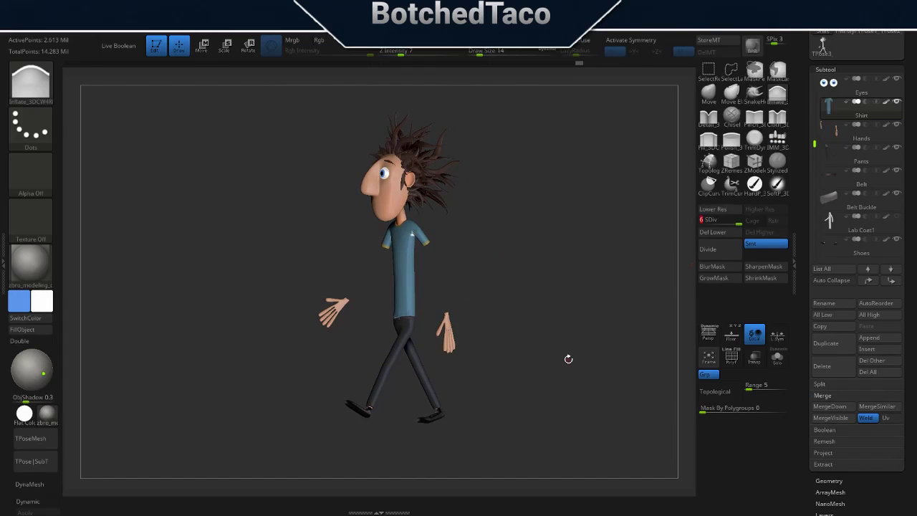
{"action": "mouse_move", "coordinate": [462, 309]}
{"action": "left_mouse_down"}
{"action": "mouse_move", "coordinate": [533, 298]}
{"action": "mouse_move", "coordinate": [528, 356]}
{"action": "mouse_move", "coordinate": [514, 385]}
{"action": "left_mouse_up"}
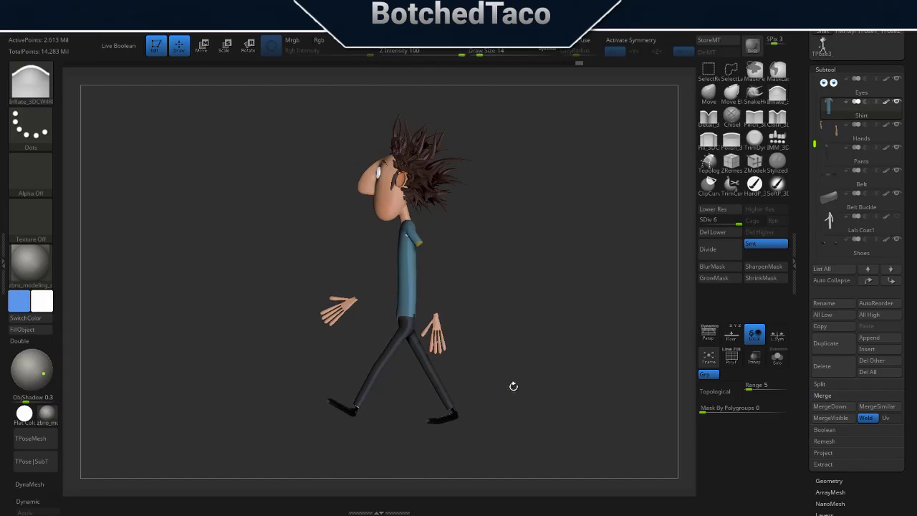
{"action": "left_click", "coordinate": [896, 217]}
{"action": "mouse_move", "coordinate": [465, 437]}
{"action": "left_mouse_down"}
{"action": "mouse_move", "coordinate": [501, 336]}
{"action": "mouse_move", "coordinate": [470, 343]}
{"action": "mouse_move", "coordinate": [495, 337]}
{"action": "left_mouse_up"}
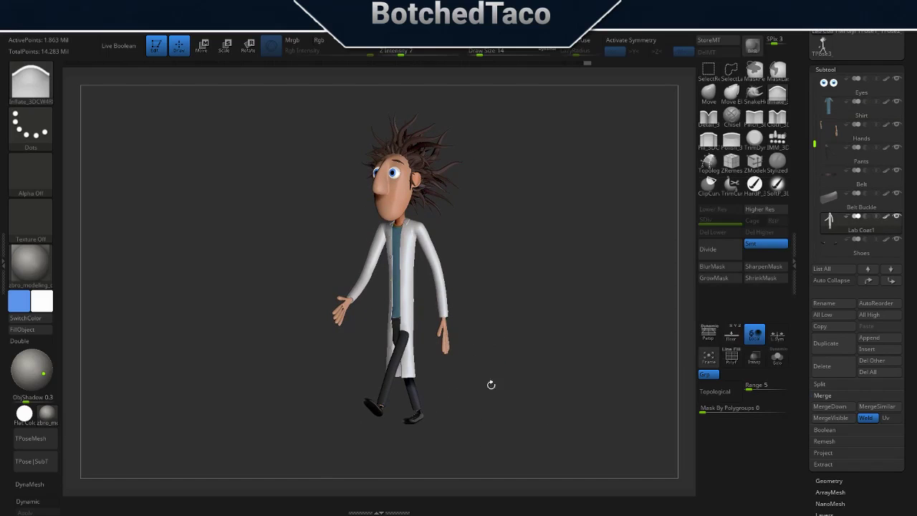
Save the project as FlintLockwood-10-Posing-6.ZPR in Documents > 3D Models > Flint Lockwood > Models.
{"action": "key", "text": "ctrl+s"}
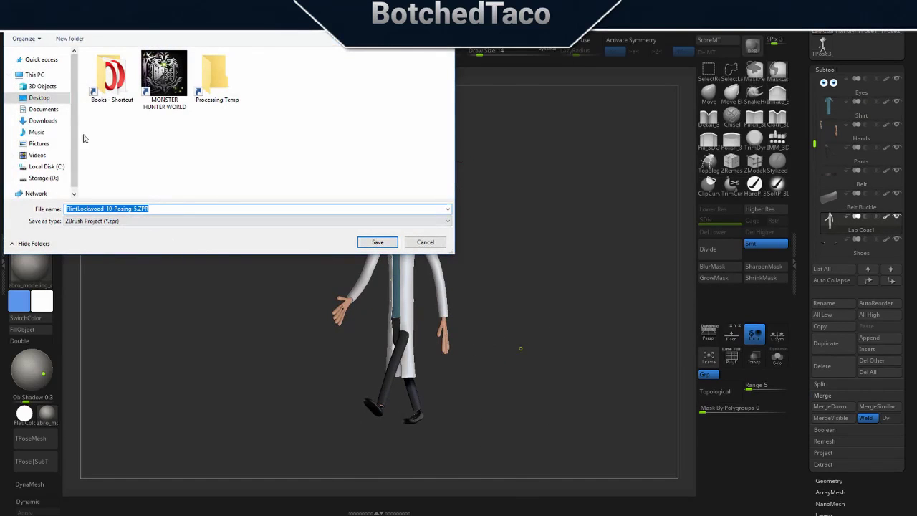
{"action": "left_click", "coordinate": [43, 109]}
{"action": "left_click", "coordinate": [114, 66]}
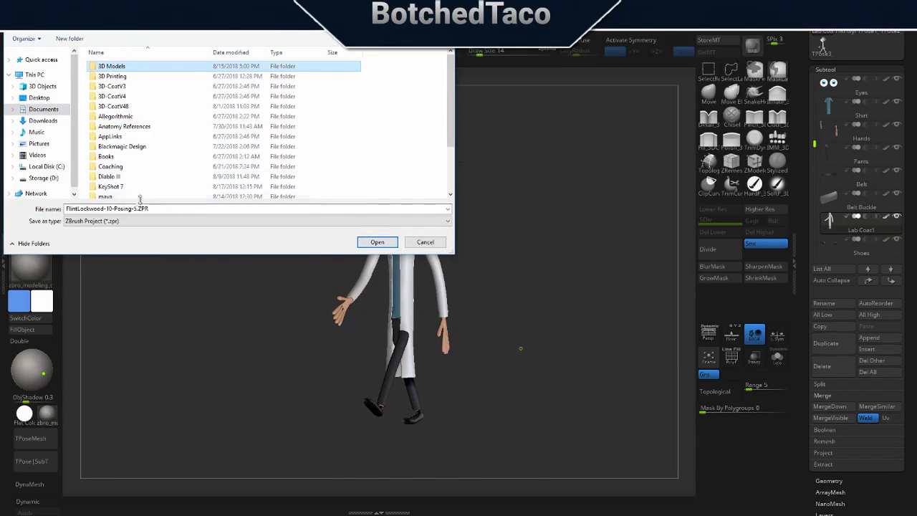
{"action": "double_click", "coordinate": [112, 66]}
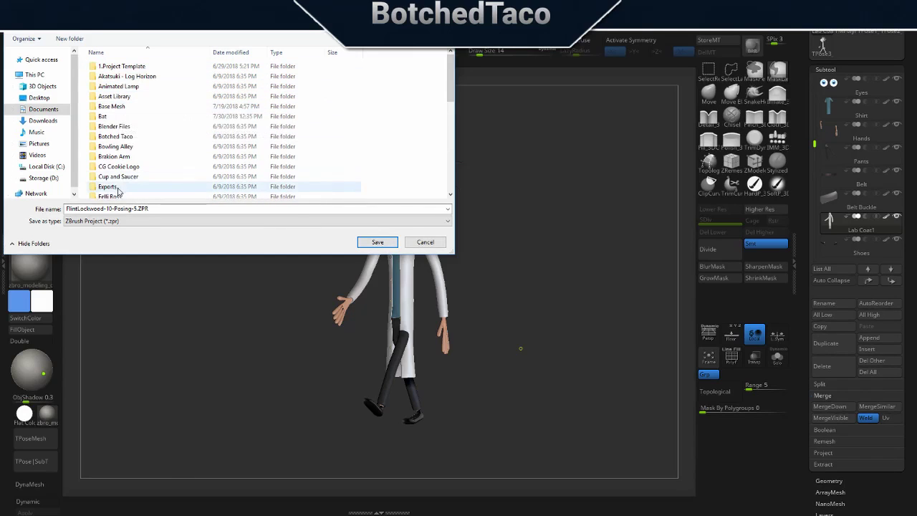
{"action": "scroll", "coordinate": [119, 190], "scroll_direction": "down", "scroll_amount": 1}
{"action": "scroll", "coordinate": [143, 186], "scroll_direction": "down", "scroll_amount": 1}
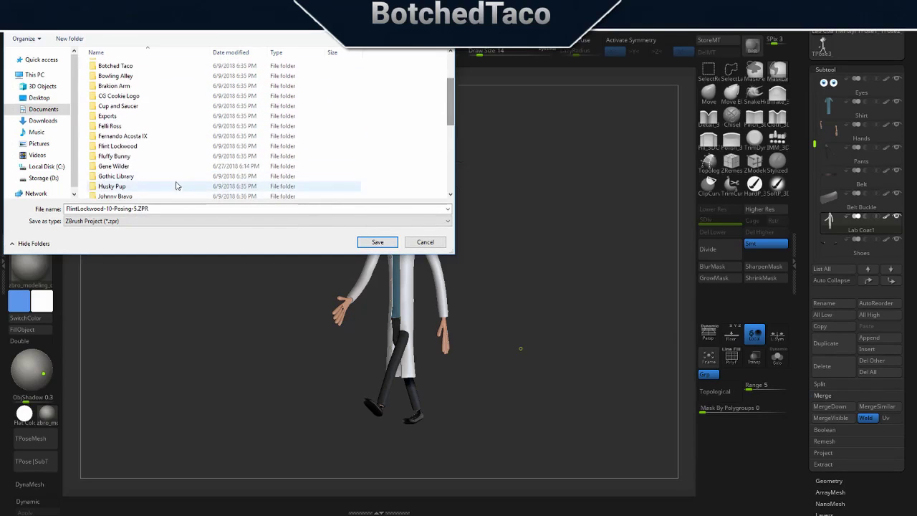
{"action": "left_click", "coordinate": [122, 147]}
{"action": "double_click", "coordinate": [123, 146]}
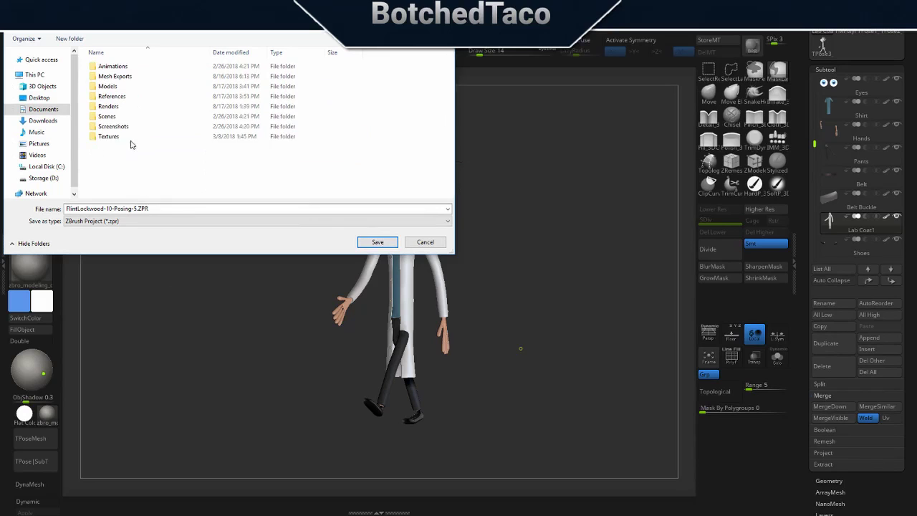
{"action": "double_click", "coordinate": [113, 86]}
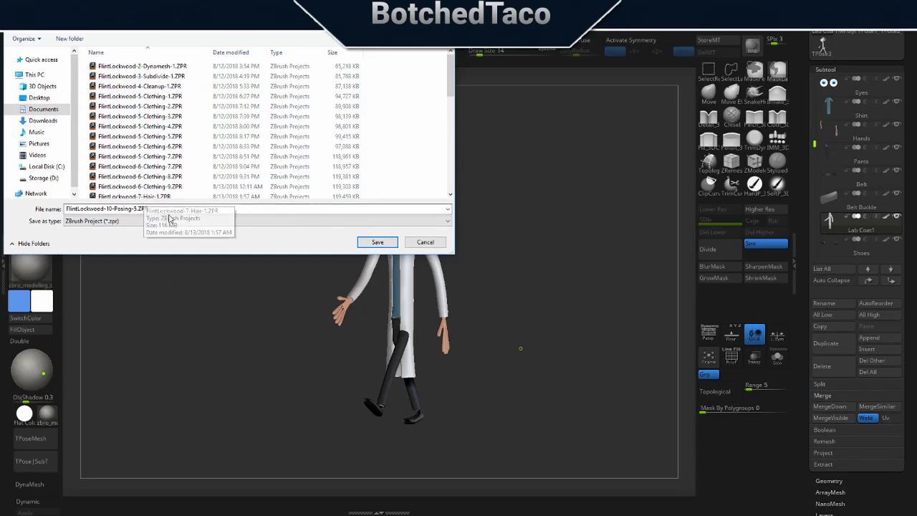
{"action": "left_click", "coordinate": [135, 208]}
{"action": "left_click", "coordinate": [135, 208]}
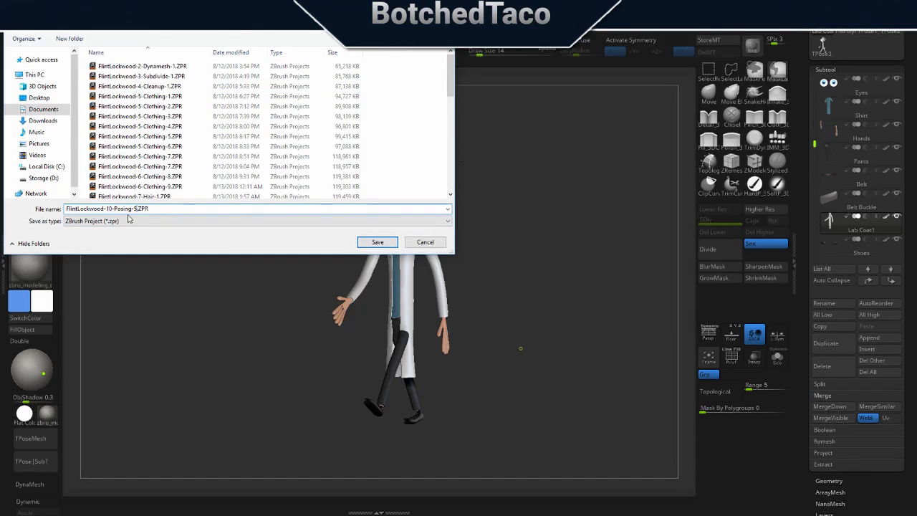
{"action": "type", "text": "6"}
{"action": "key", "text": "Return"}
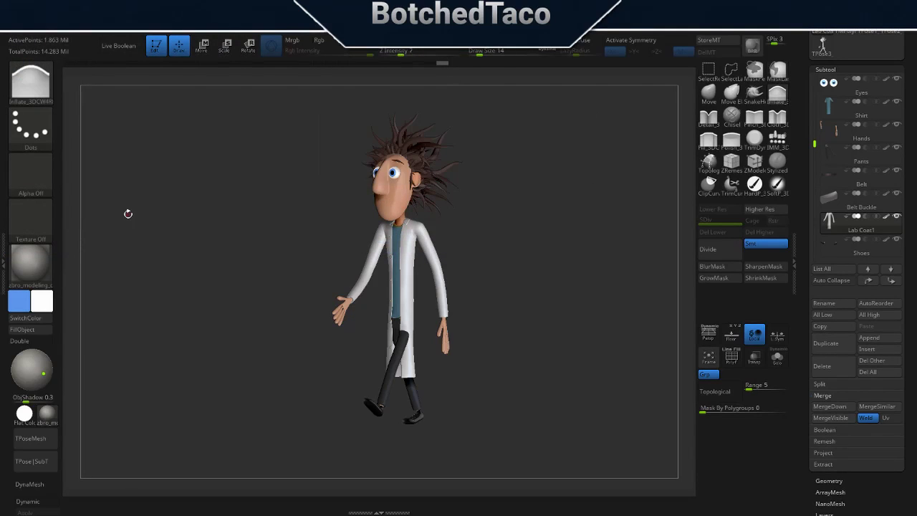
In side profile, select the Move brush and set its Draw Size to 49.
{"action": "mouse_move", "coordinate": [545, 316]}
{"action": "left_mouse_down"}
{"action": "mouse_move", "coordinate": [511, 332]}
{"action": "mouse_move", "coordinate": [526, 355]}
{"action": "mouse_move", "coordinate": [501, 364]}
{"action": "mouse_move", "coordinate": [543, 354]}
{"action": "left_mouse_up"}
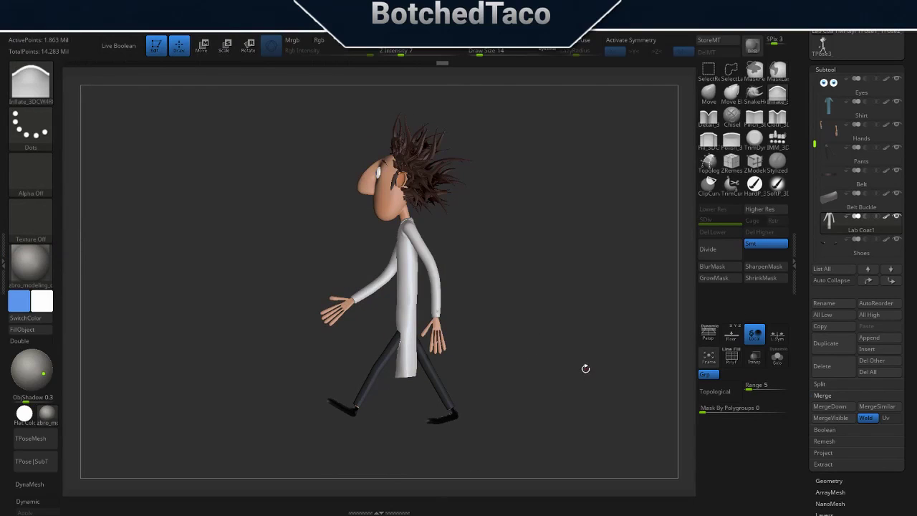
{"action": "left_click", "coordinate": [709, 92]}
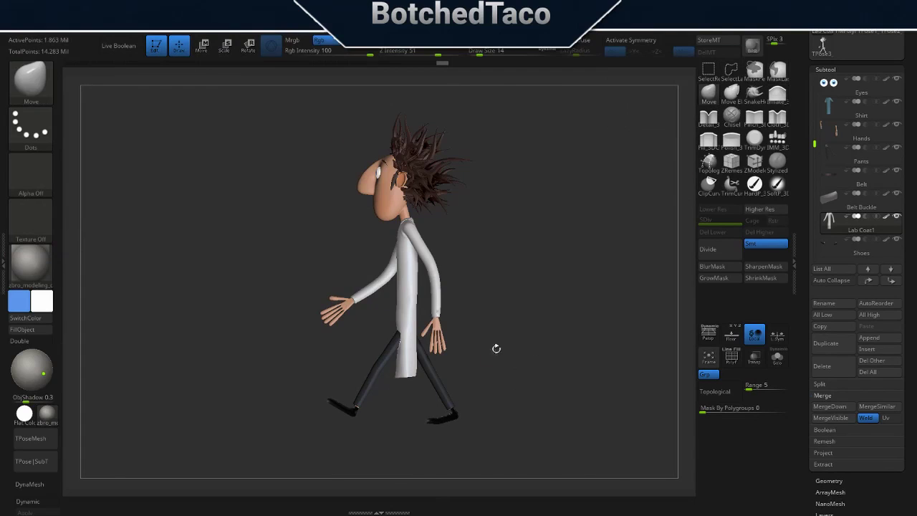
{"action": "mouse_move", "coordinate": [540, 327]}
{"action": "left_mouse_down"}
{"action": "mouse_move", "coordinate": [528, 346]}
{"action": "mouse_move", "coordinate": [551, 275]}
{"action": "mouse_move", "coordinate": [597, 300]}
{"action": "left_mouse_up"}
{"action": "key", "text": "s"}
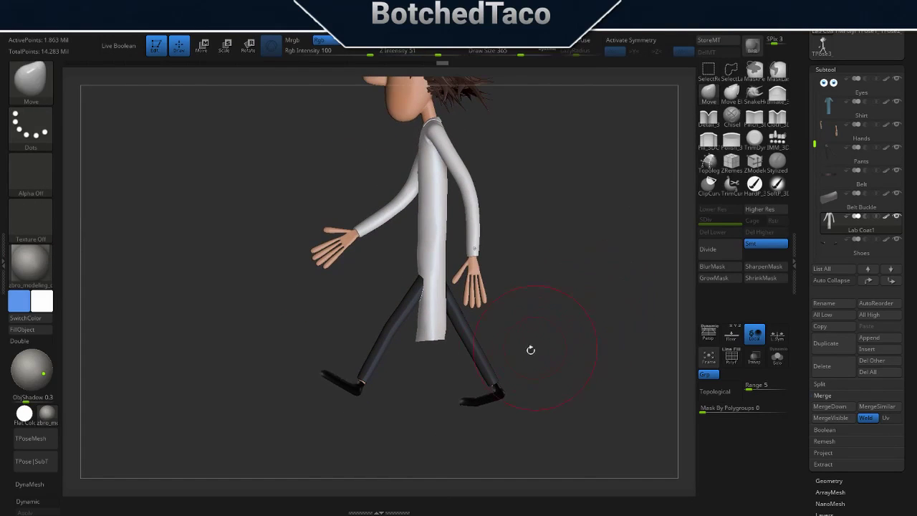
{"action": "mouse_move", "coordinate": [559, 337]}
{"action": "left_mouse_down"}
{"action": "mouse_move", "coordinate": [590, 332]}
{"action": "mouse_move", "coordinate": [581, 334]}
{"action": "left_mouse_up"}
{"action": "key", "text": "s"}
{"action": "left_click_drag", "start_coordinate": [591, 322], "coordinate": [553, 324]}
Lasso-mask the lower coat and legs, then invert the mask so only the tails stay free.
{"action": "key", "text": "ctrl"}
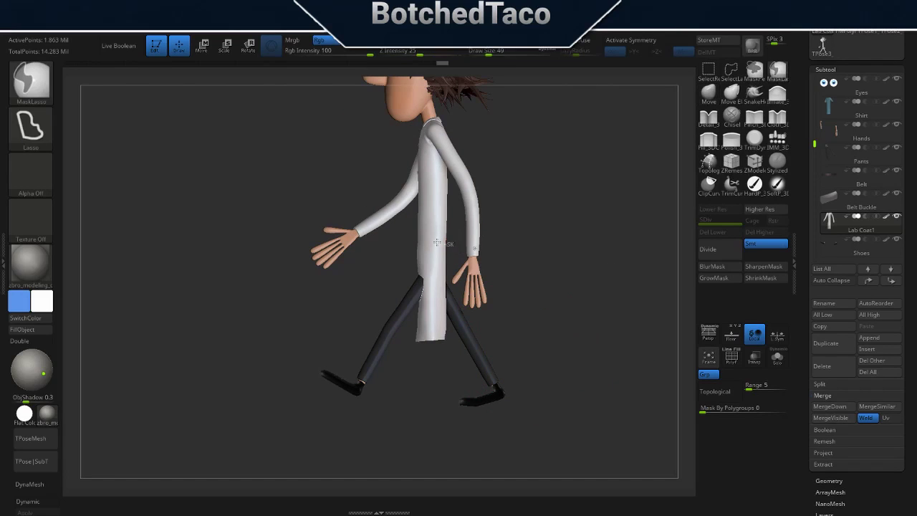
{"action": "left_click_drag", "start_coordinate": [437, 243], "coordinate": [440, 439], "text": "ctrl"}
{"action": "mouse_move", "coordinate": [517, 408]}
{"action": "left_mouse_down"}
{"action": "mouse_move", "coordinate": [587, 381]}
{"action": "mouse_move", "coordinate": [515, 393]}
{"action": "left_mouse_up"}
{"action": "left_click", "coordinate": [516, 393], "text": "ctrl"}
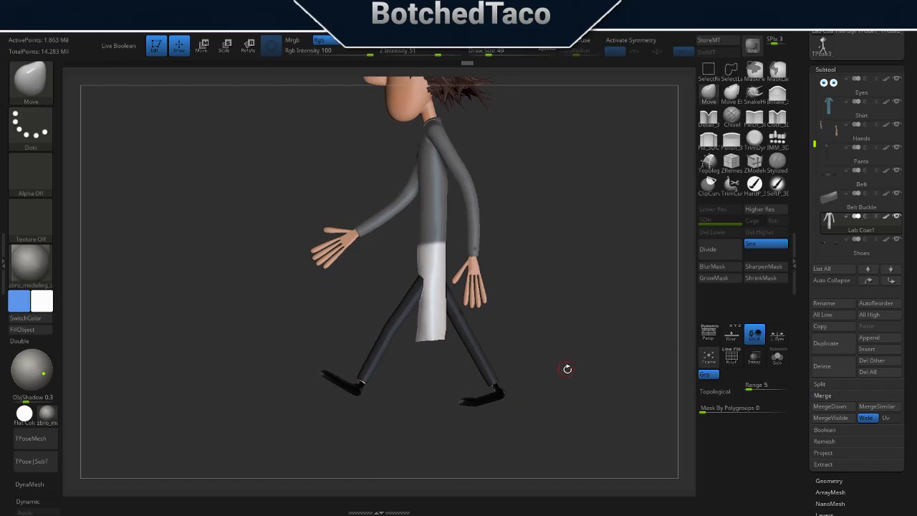
Swing the unmasked lower coat with the move gizmo placed at mid-torso to follow the stride.
{"action": "key", "text": "w"}
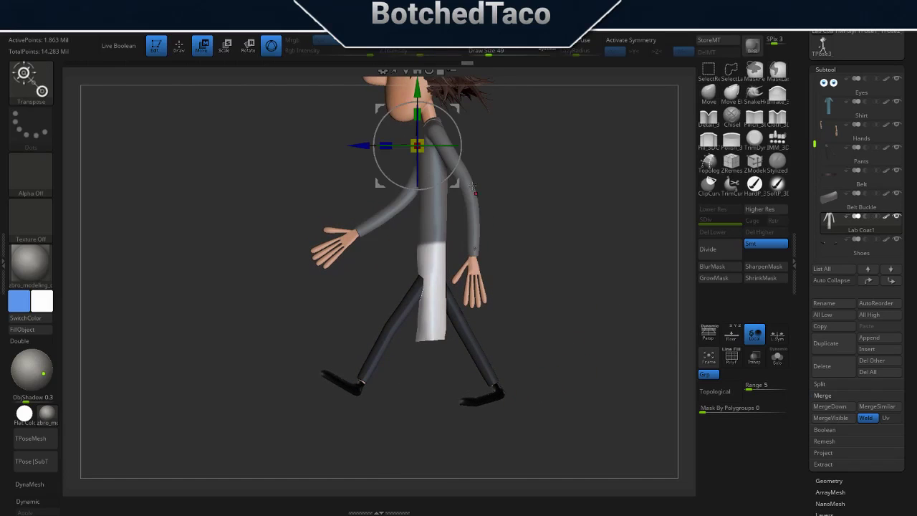
{"action": "left_click", "coordinate": [434, 242]}
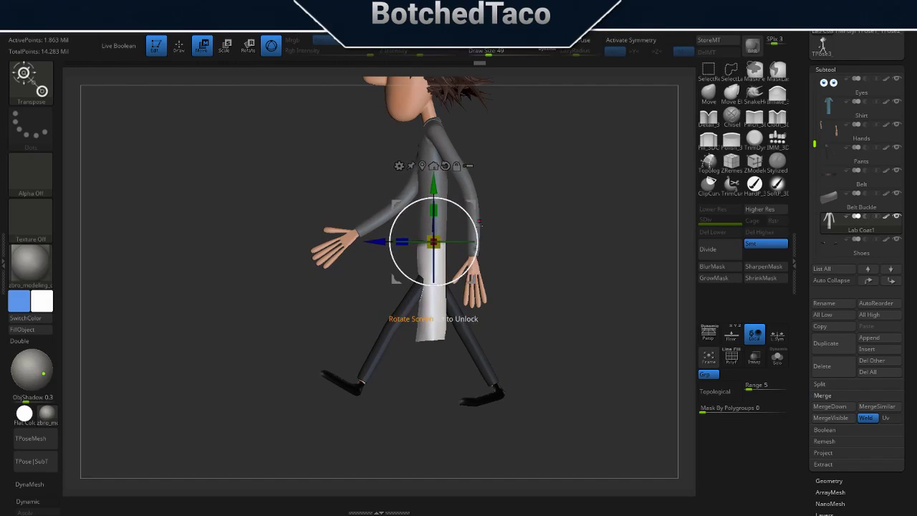
{"action": "mouse_move", "coordinate": [479, 222]}
{"action": "left_mouse_down"}
{"action": "mouse_move", "coordinate": [481, 248]}
{"action": "mouse_move", "coordinate": [653, 250]}
{"action": "left_mouse_up"}
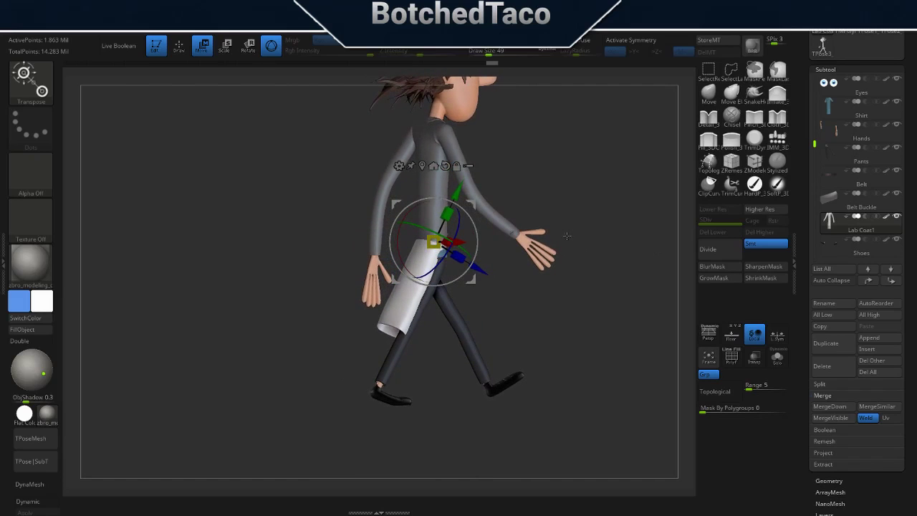
Check the swung coat from back and front, then solo the Lab Coat1 subtool.
{"action": "left_click_drag", "start_coordinate": [566, 236], "coordinate": [583, 237]}
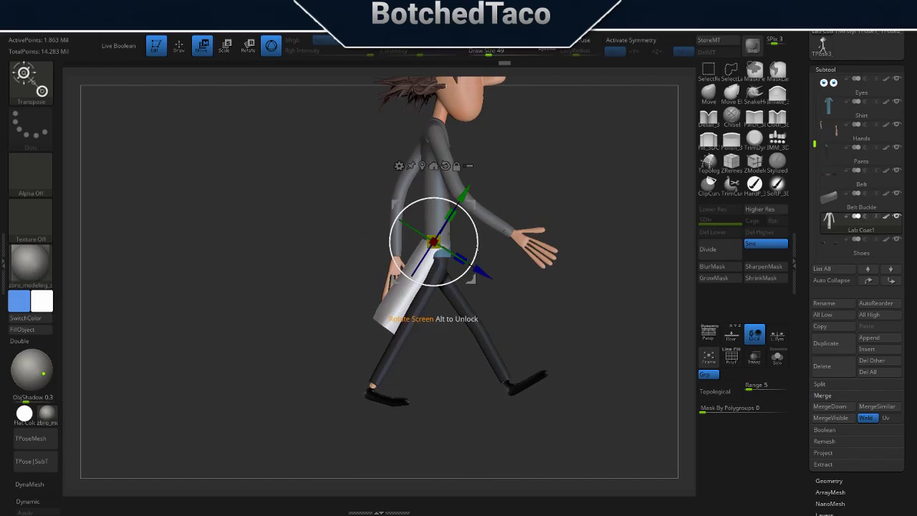
{"action": "mouse_move", "coordinate": [480, 247]}
{"action": "left_mouse_down"}
{"action": "mouse_move", "coordinate": [583, 262]}
{"action": "mouse_move", "coordinate": [603, 214]}
{"action": "left_mouse_up"}
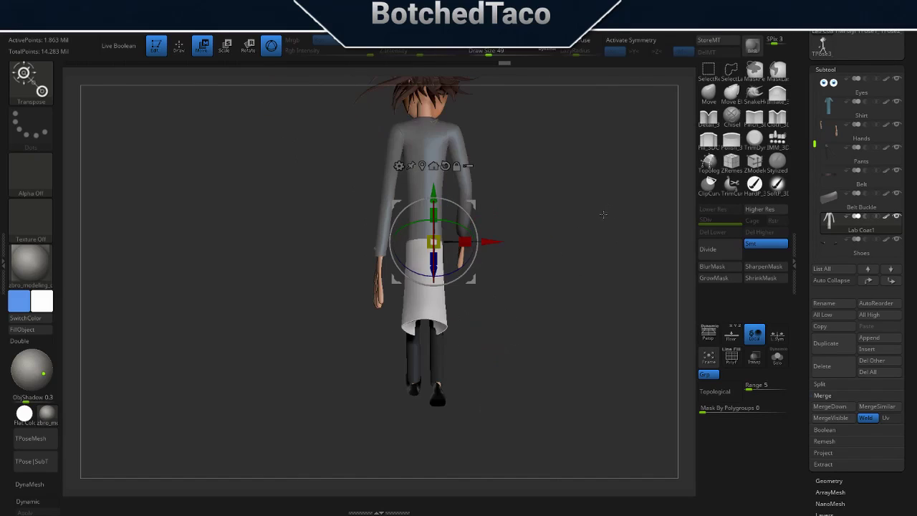
{"action": "mouse_move", "coordinate": [499, 417]}
{"action": "left_mouse_down"}
{"action": "mouse_move", "coordinate": [543, 346]}
{"action": "mouse_move", "coordinate": [439, 368]}
{"action": "mouse_move", "coordinate": [525, 376]}
{"action": "mouse_move", "coordinate": [463, 301]}
{"action": "left_mouse_up"}
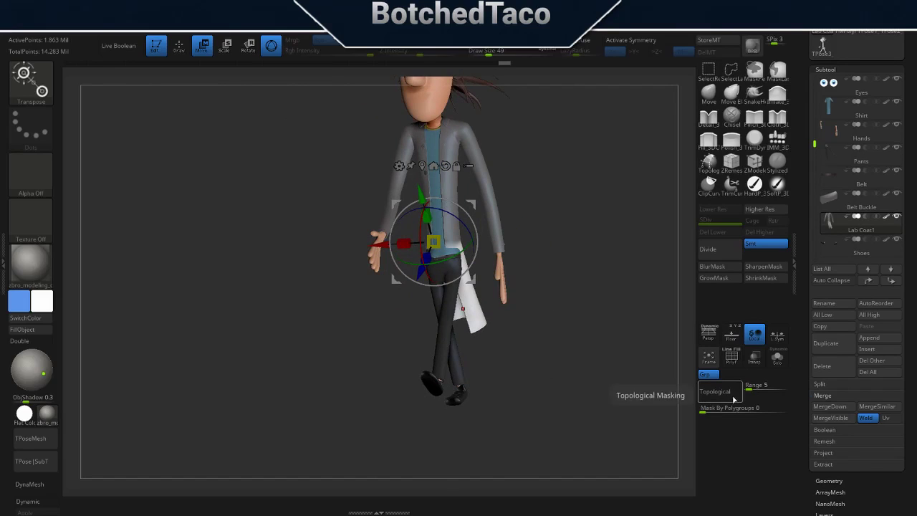
{"action": "left_click", "coordinate": [778, 356]}
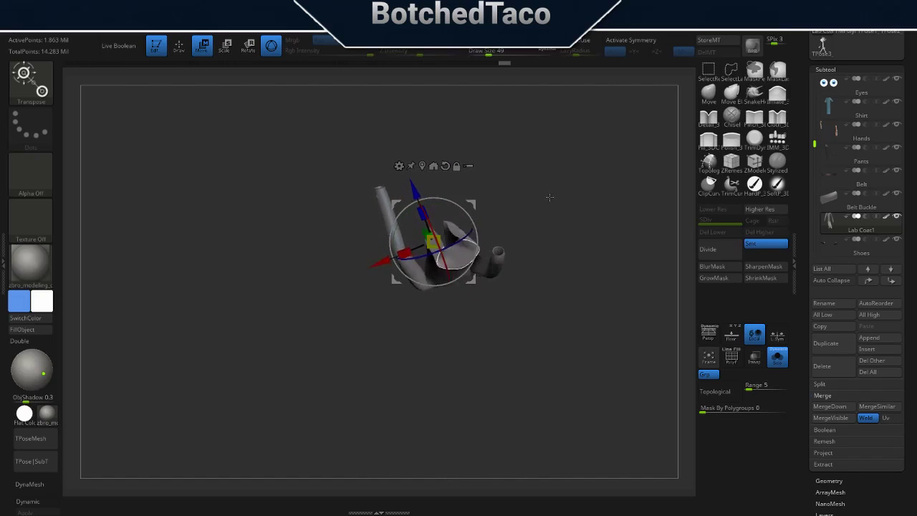
Undo to restore the coat's full shape, switch to Move brush drawing, and orbit to inspect the sleeves.
{"action": "key", "text": "ctrl+z"}
{"action": "key", "text": "ctrl+z"}
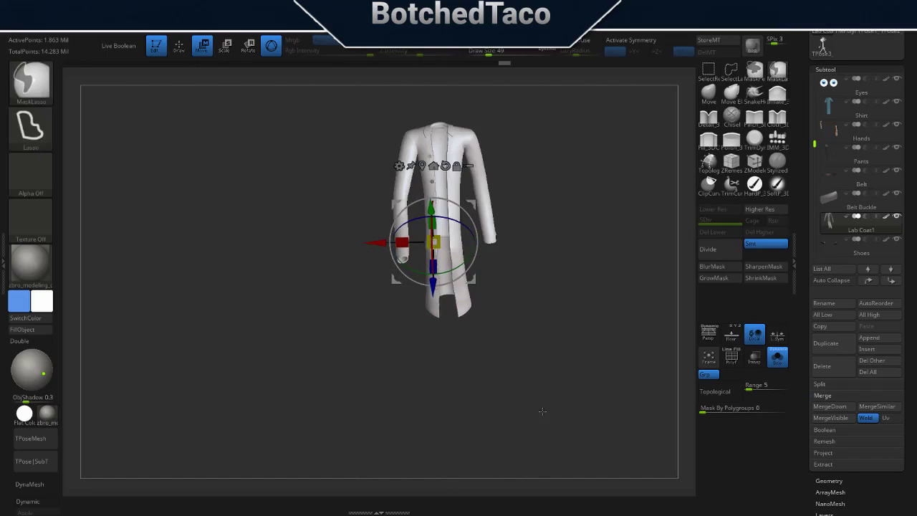
{"action": "key", "text": "q"}
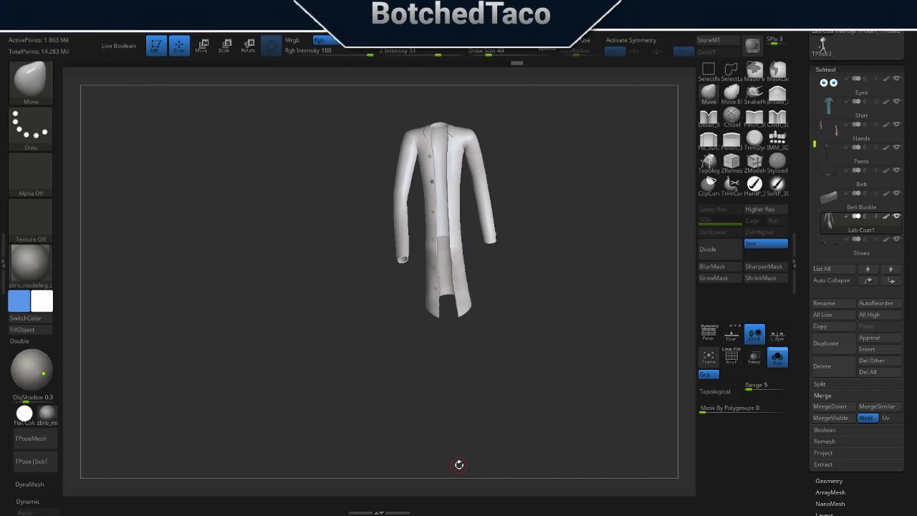
{"action": "left_click_drag", "start_coordinate": [459, 464], "coordinate": [515, 175]}
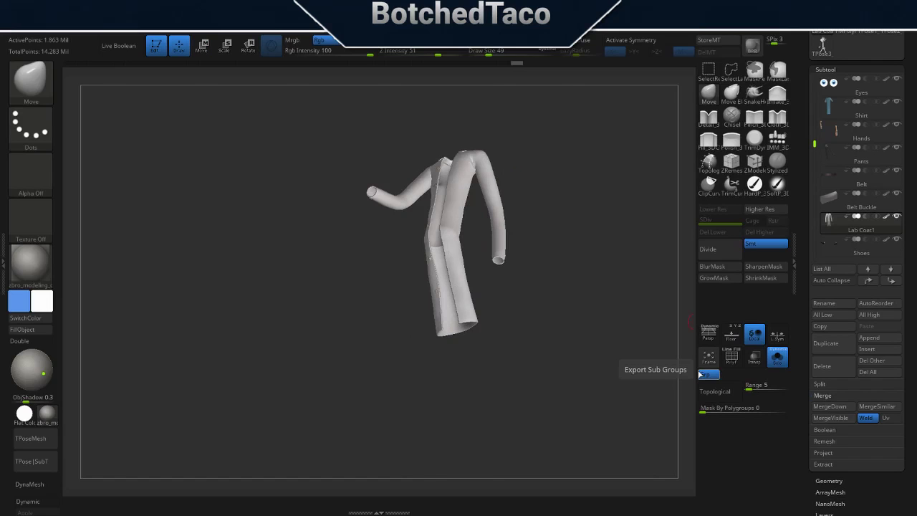
{"action": "mouse_move", "coordinate": [582, 188]}
{"action": "left_mouse_down"}
{"action": "mouse_move", "coordinate": [554, 248]}
{"action": "mouse_move", "coordinate": [619, 237]}
{"action": "mouse_move", "coordinate": [596, 238]}
{"action": "left_mouse_up"}
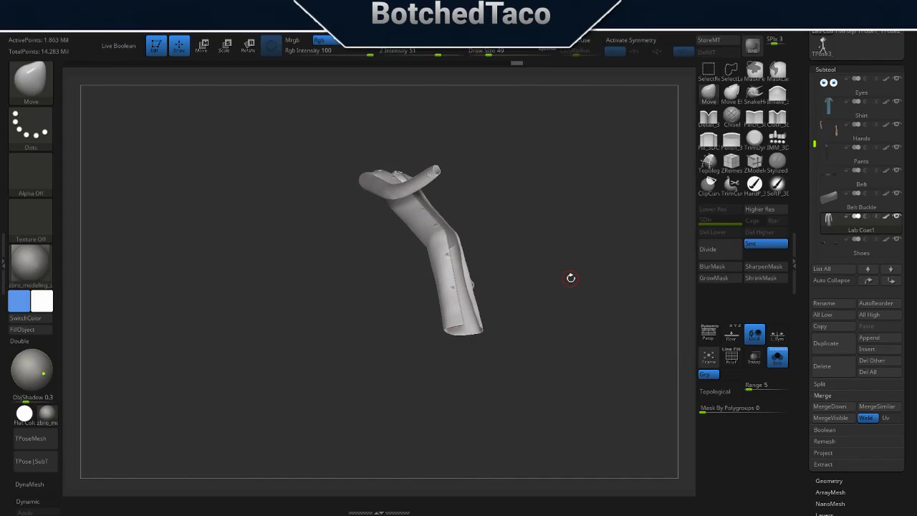
{"action": "mouse_move", "coordinate": [571, 277]}
{"action": "left_mouse_down"}
{"action": "mouse_move", "coordinate": [550, 300]}
{"action": "mouse_move", "coordinate": [516, 301]}
{"action": "mouse_move", "coordinate": [532, 247]}
{"action": "mouse_move", "coordinate": [526, 258]}
{"action": "left_mouse_up"}
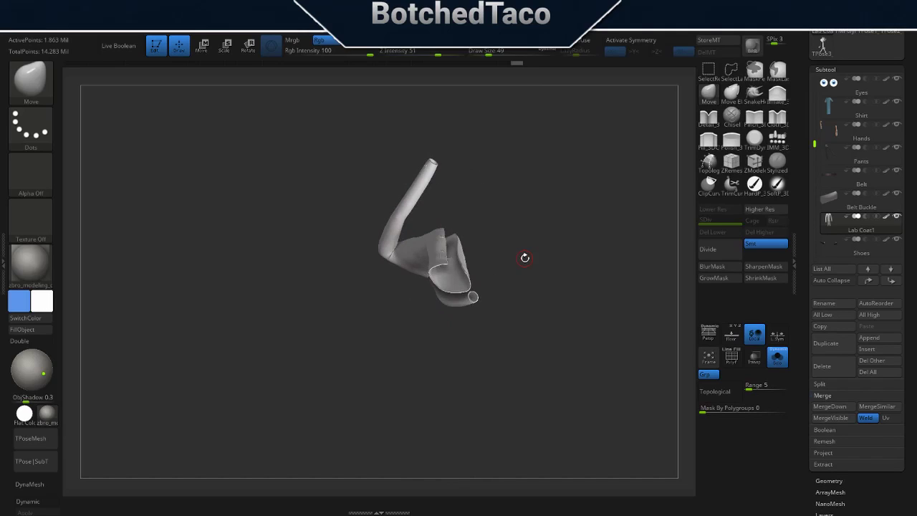
{"action": "mouse_move", "coordinate": [546, 287]}
{"action": "left_mouse_down"}
{"action": "mouse_move", "coordinate": [553, 221]}
{"action": "mouse_move", "coordinate": [538, 262]}
{"action": "mouse_move", "coordinate": [590, 270]}
{"action": "mouse_move", "coordinate": [593, 213]}
{"action": "mouse_move", "coordinate": [584, 304]}
{"action": "mouse_move", "coordinate": [590, 390]}
{"action": "mouse_move", "coordinate": [582, 279]}
{"action": "mouse_move", "coordinate": [589, 285]}
{"action": "mouse_move", "coordinate": [585, 297]}
{"action": "mouse_move", "coordinate": [577, 288]}
{"action": "left_mouse_up"}
Lasso-mask part of the coat sleeve tube and enlarge the brush to 202.
{"action": "key", "text": "ctrl"}
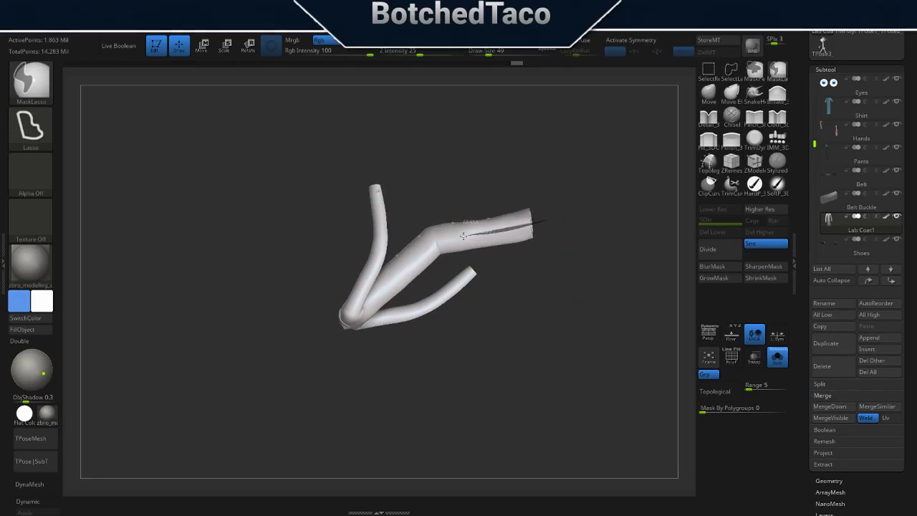
{"action": "left_click_drag", "start_coordinate": [464, 235], "coordinate": [594, 179], "text": "ctrl"}
{"action": "mouse_move", "coordinate": [594, 225]}
{"action": "left_mouse_down"}
{"action": "mouse_move", "coordinate": [593, 308]}
{"action": "mouse_move", "coordinate": [585, 256]}
{"action": "mouse_move", "coordinate": [592, 237]}
{"action": "left_mouse_up"}
{"action": "mouse_move", "coordinate": [596, 205]}
{"action": "left_mouse_down"}
{"action": "mouse_move", "coordinate": [588, 307]}
{"action": "mouse_move", "coordinate": [600, 277]}
{"action": "mouse_move", "coordinate": [594, 258]}
{"action": "mouse_move", "coordinate": [538, 249]}
{"action": "mouse_move", "coordinate": [549, 215]}
{"action": "mouse_move", "coordinate": [606, 374]}
{"action": "mouse_move", "coordinate": [597, 184]}
{"action": "mouse_move", "coordinate": [592, 260]}
{"action": "mouse_move", "coordinate": [595, 242]}
{"action": "mouse_move", "coordinate": [614, 241]}
{"action": "mouse_move", "coordinate": [608, 256]}
{"action": "mouse_move", "coordinate": [618, 258]}
{"action": "left_mouse_up"}
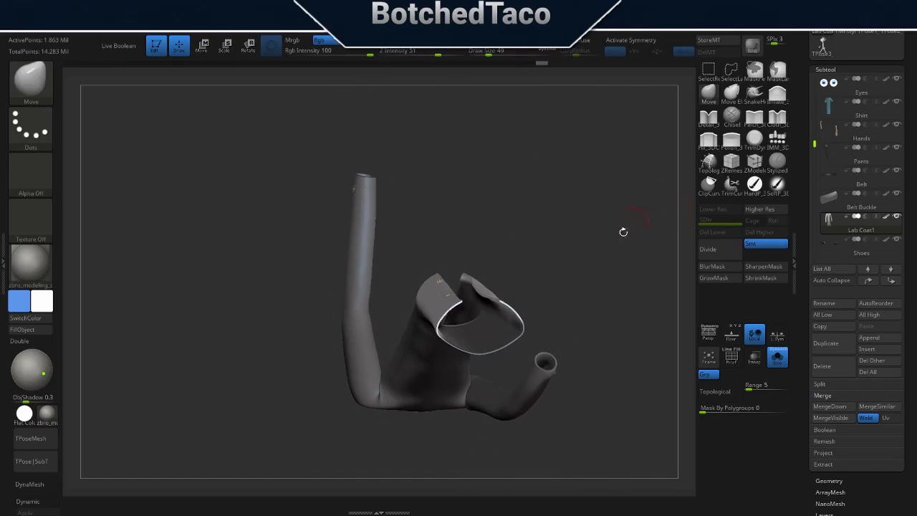
{"action": "mouse_move", "coordinate": [558, 291]}
{"action": "left_mouse_down"}
{"action": "mouse_move", "coordinate": [577, 288]}
{"action": "mouse_move", "coordinate": [550, 264]}
{"action": "left_mouse_up"}
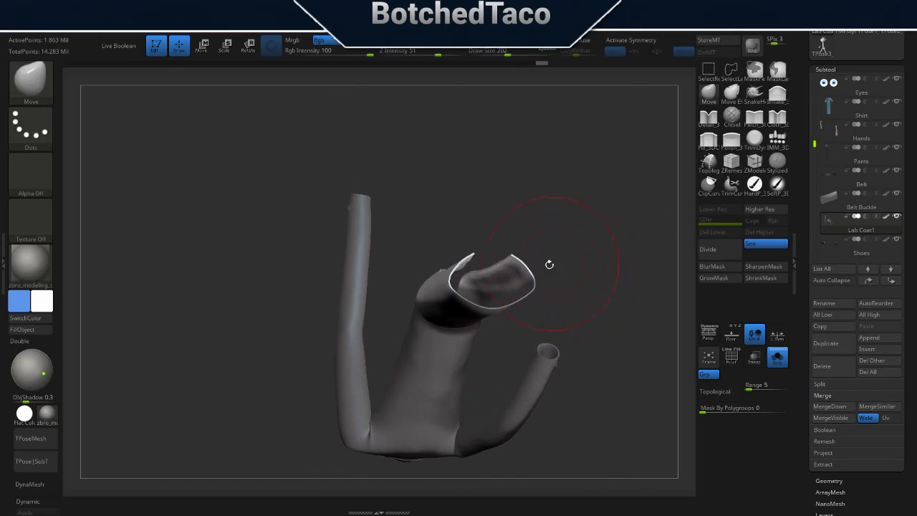
{"action": "mouse_move", "coordinate": [565, 215]}
{"action": "left_mouse_down"}
{"action": "mouse_move", "coordinate": [618, 235]}
{"action": "mouse_move", "coordinate": [556, 258]}
{"action": "left_mouse_up"}
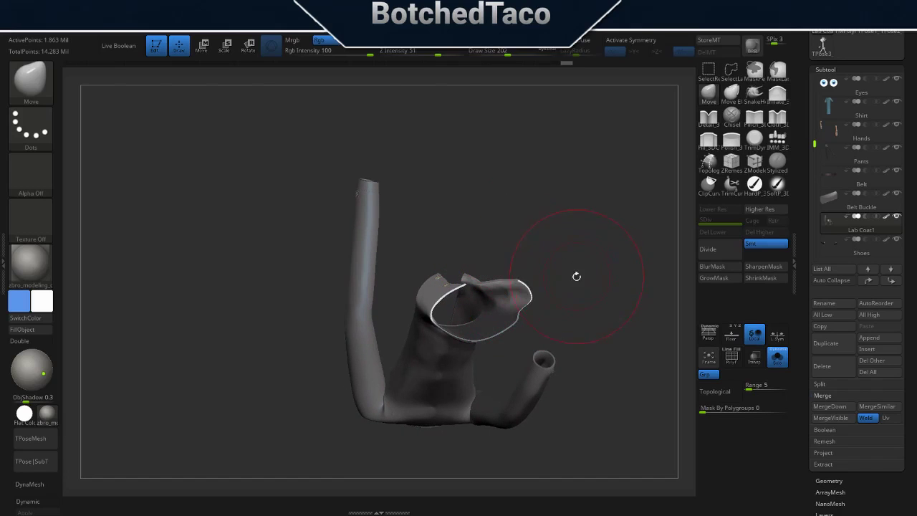
{"action": "mouse_move", "coordinate": [601, 297]}
{"action": "left_mouse_down"}
{"action": "mouse_move", "coordinate": [604, 332]}
{"action": "mouse_move", "coordinate": [575, 360]}
{"action": "left_mouse_up"}
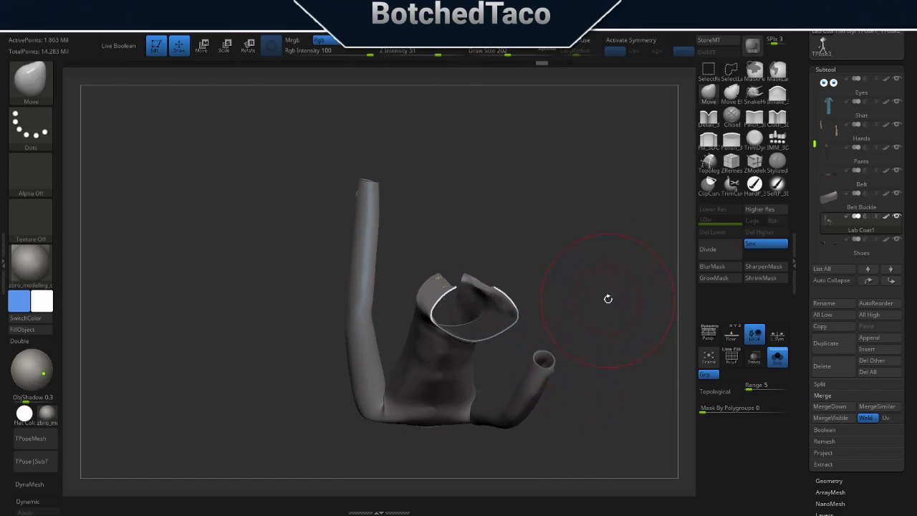
Try the SnakeHook brush at size 116, then switch back to the Move brush.
{"action": "left_click", "coordinate": [747, 105]}
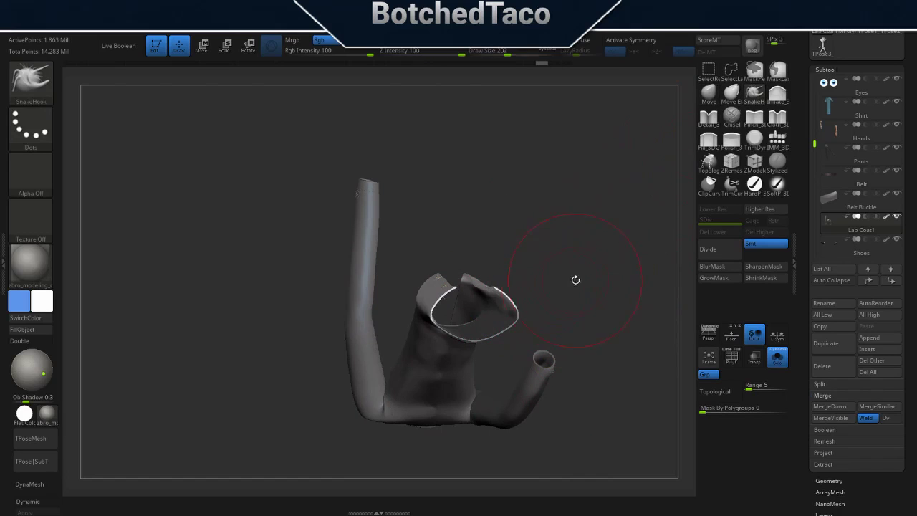
{"action": "key", "text": "s"}
{"action": "left_click_drag", "start_coordinate": [576, 280], "coordinate": [566, 281]}
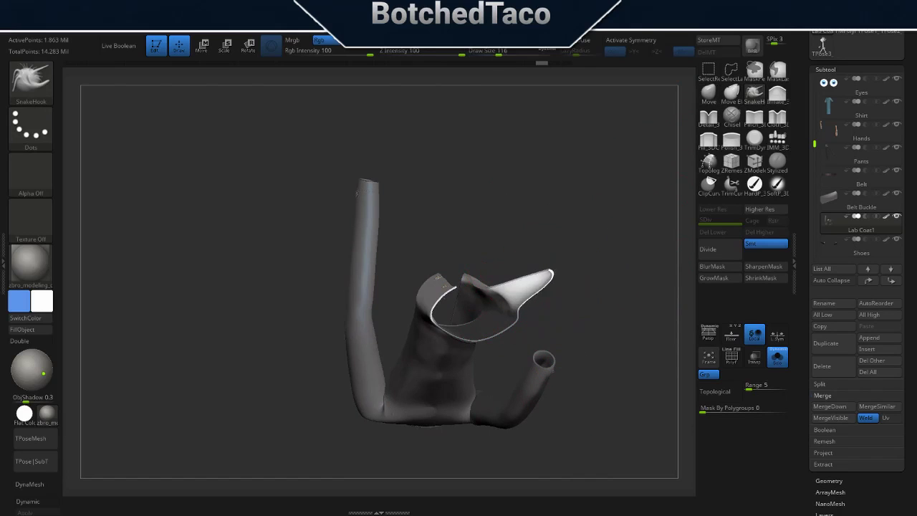
{"action": "mouse_move", "coordinate": [616, 265]}
{"action": "left_mouse_down"}
{"action": "mouse_move", "coordinate": [600, 311]}
{"action": "mouse_move", "coordinate": [606, 267]}
{"action": "mouse_move", "coordinate": [642, 222]}
{"action": "left_mouse_up"}
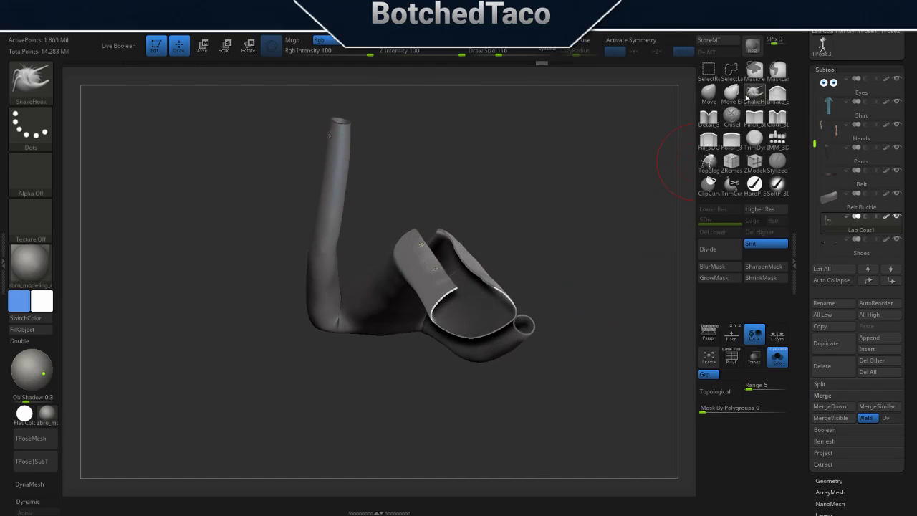
{"action": "left_click", "coordinate": [709, 94]}
{"action": "left_click_drag", "start_coordinate": [550, 255], "coordinate": [538, 245]}
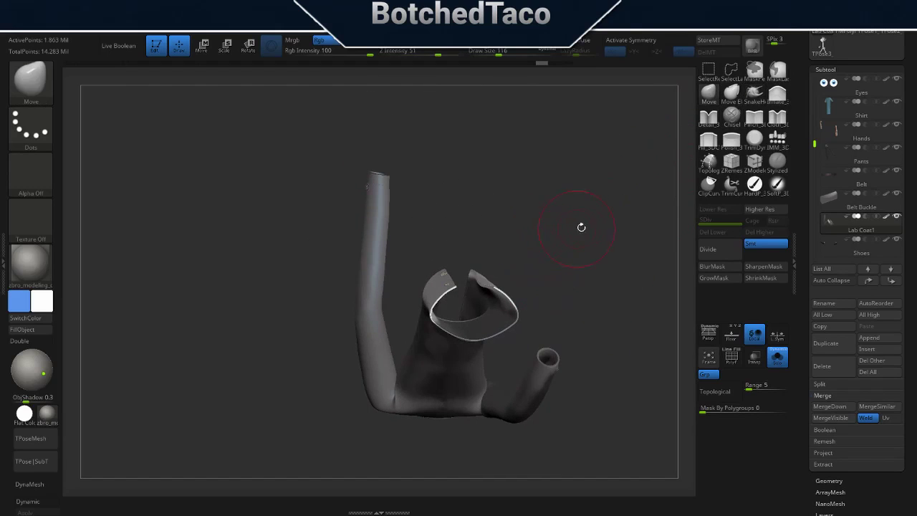
{"action": "left_click_drag", "start_coordinate": [600, 239], "coordinate": [585, 311]}
Mask part of the lower white coat panel, leaving the tail section free.
{"action": "key", "text": "w"}
{"action": "mouse_move", "coordinate": [550, 273]}
{"action": "left_mouse_down"}
{"action": "mouse_move", "coordinate": [581, 315]}
{"action": "mouse_move", "coordinate": [573, 313]}
{"action": "mouse_move", "coordinate": [569, 194]}
{"action": "mouse_move", "coordinate": [643, 256]}
{"action": "mouse_move", "coordinate": [623, 320]}
{"action": "left_mouse_up"}
{"action": "key", "text": "q"}
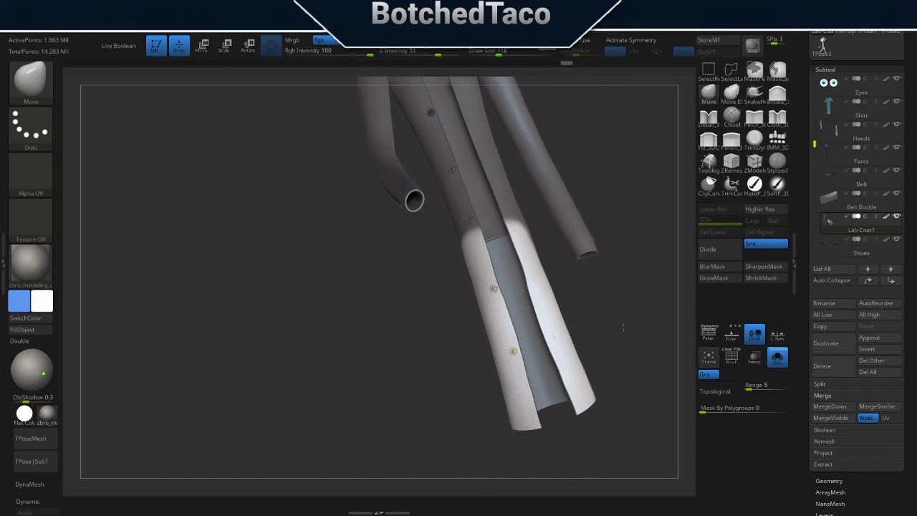
{"action": "mouse_move", "coordinate": [622, 320]}
{"action": "left_mouse_down"}
{"action": "mouse_move", "coordinate": [612, 302]}
{"action": "mouse_move", "coordinate": [616, 313]}
{"action": "left_mouse_up"}
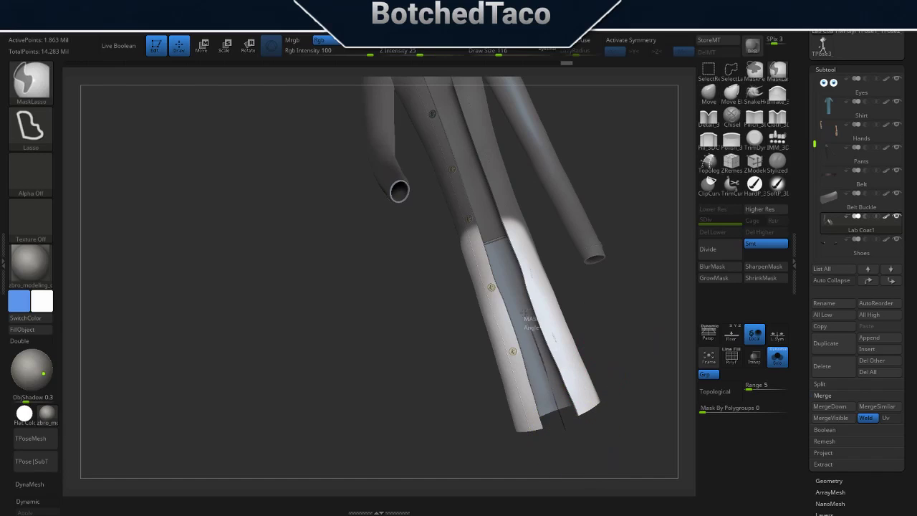
{"action": "left_click_drag", "start_coordinate": [493, 244], "coordinate": [559, 430], "text": "ctrl"}
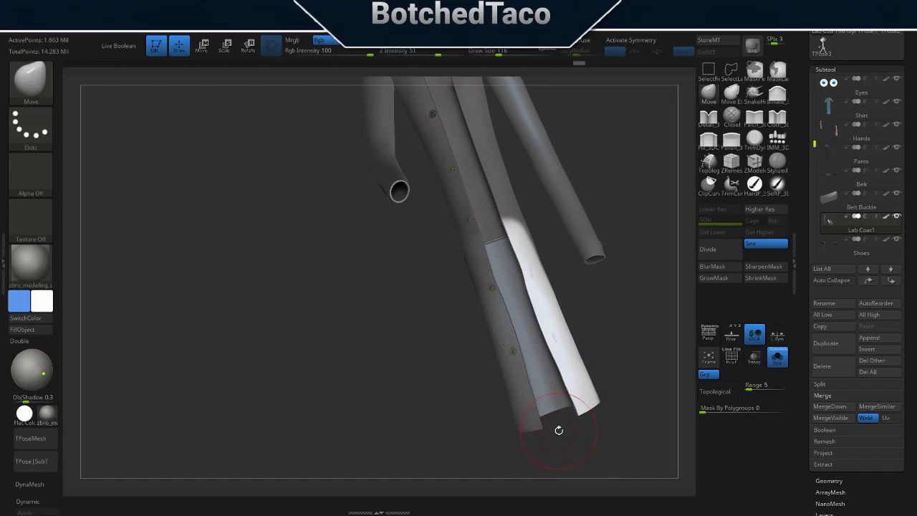
{"action": "mouse_move", "coordinate": [633, 370]}
{"action": "left_mouse_down"}
{"action": "mouse_move", "coordinate": [605, 216]}
{"action": "mouse_move", "coordinate": [620, 281]}
{"action": "mouse_move", "coordinate": [610, 247]}
{"action": "left_mouse_up"}
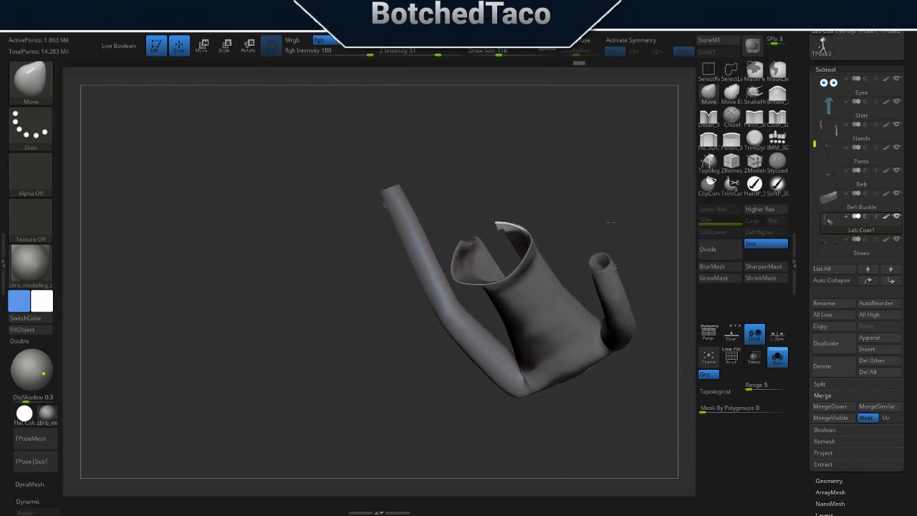
Shift the unmasked coat part down along the coat with the Transpose Move gizmo.
{"action": "key", "text": "w"}
{"action": "left_click_drag", "start_coordinate": [595, 227], "coordinate": [595, 228]}
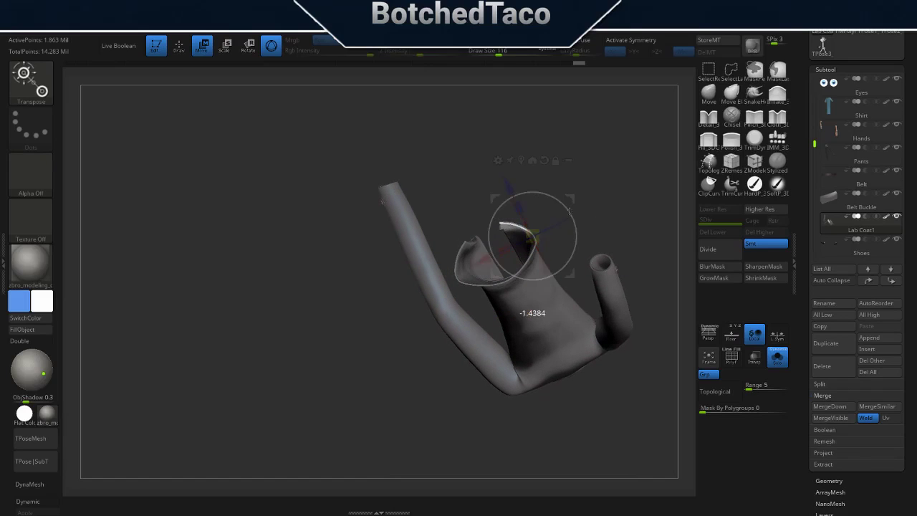
{"action": "left_click_drag", "start_coordinate": [596, 223], "coordinate": [655, 241]}
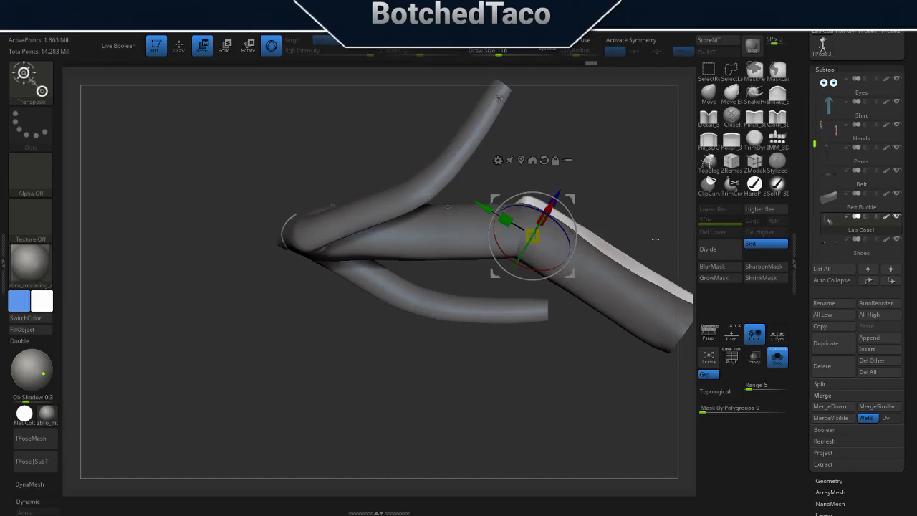
{"action": "mouse_move", "coordinate": [621, 168]}
{"action": "left_mouse_down"}
{"action": "mouse_move", "coordinate": [566, 142]}
{"action": "mouse_move", "coordinate": [545, 220]}
{"action": "left_mouse_up"}
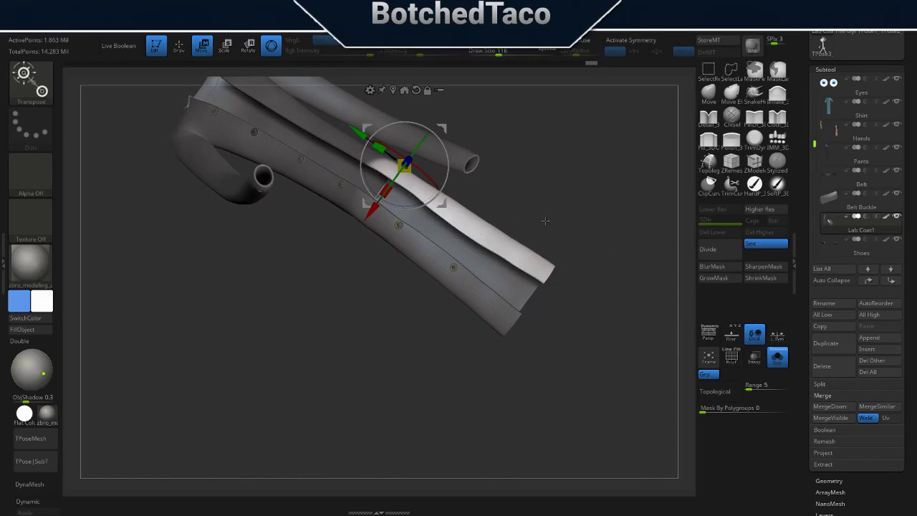
{"action": "left_click_drag", "start_coordinate": [405, 166], "coordinate": [542, 262]}
{"action": "mouse_move", "coordinate": [595, 301]}
{"action": "left_mouse_down"}
{"action": "mouse_move", "coordinate": [596, 255]}
{"action": "mouse_move", "coordinate": [584, 235]}
{"action": "left_mouse_up"}
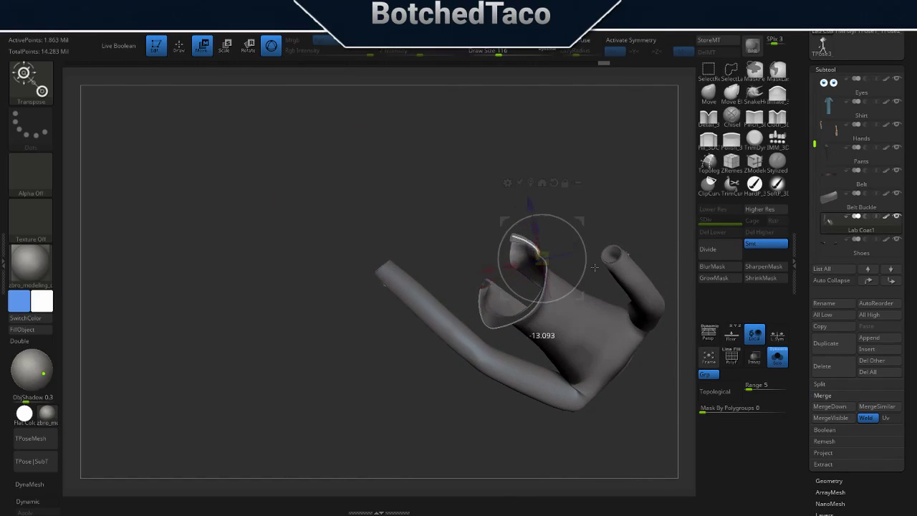
Shift the collar section up and to the left, then check it near the hand and arm.
{"action": "mouse_move", "coordinate": [590, 240]}
{"action": "left_mouse_down"}
{"action": "mouse_move", "coordinate": [628, 239]}
{"action": "mouse_move", "coordinate": [629, 277]}
{"action": "left_mouse_up"}
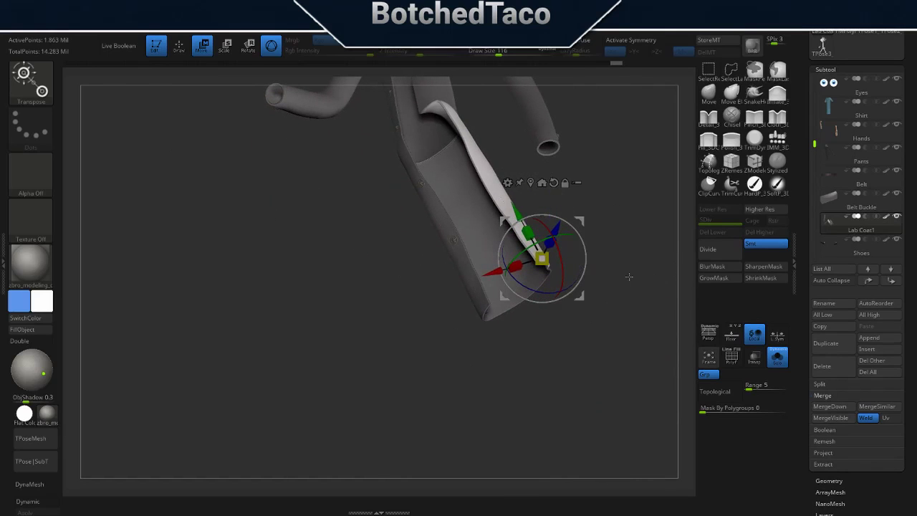
{"action": "mouse_move", "coordinate": [581, 300]}
{"action": "left_mouse_down"}
{"action": "mouse_move", "coordinate": [568, 143]}
{"action": "mouse_move", "coordinate": [543, 164]}
{"action": "mouse_move", "coordinate": [586, 166]}
{"action": "left_mouse_up"}
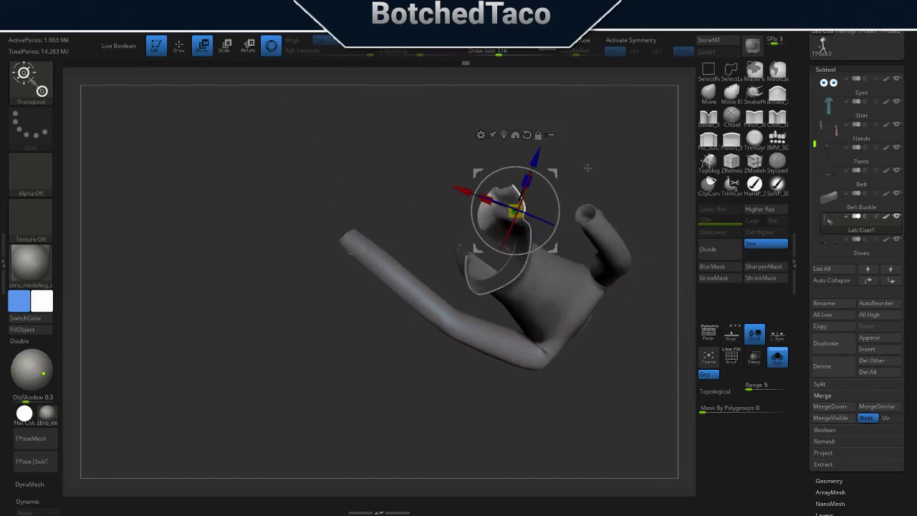
{"action": "left_click_drag", "start_coordinate": [578, 162], "coordinate": [551, 159]}
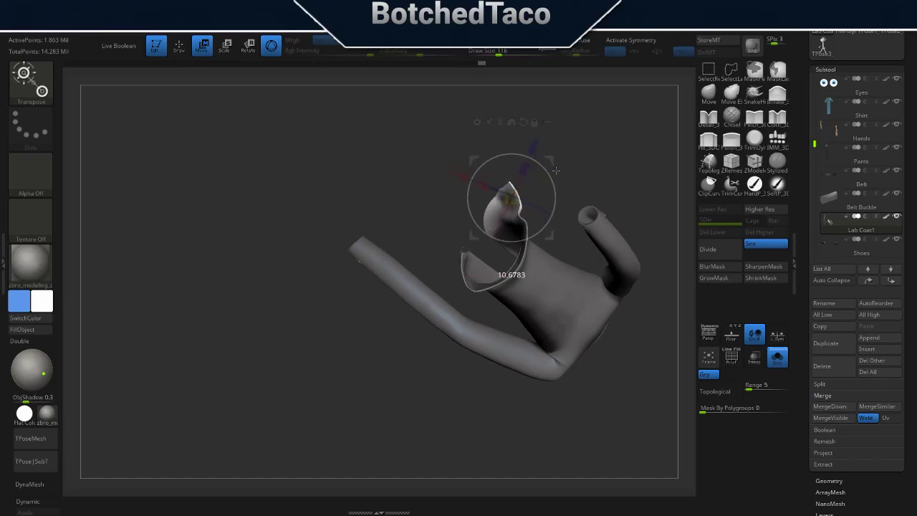
{"action": "mouse_move", "coordinate": [577, 164]}
{"action": "left_mouse_down"}
{"action": "mouse_move", "coordinate": [615, 117]}
{"action": "mouse_move", "coordinate": [592, 259]}
{"action": "left_mouse_up"}
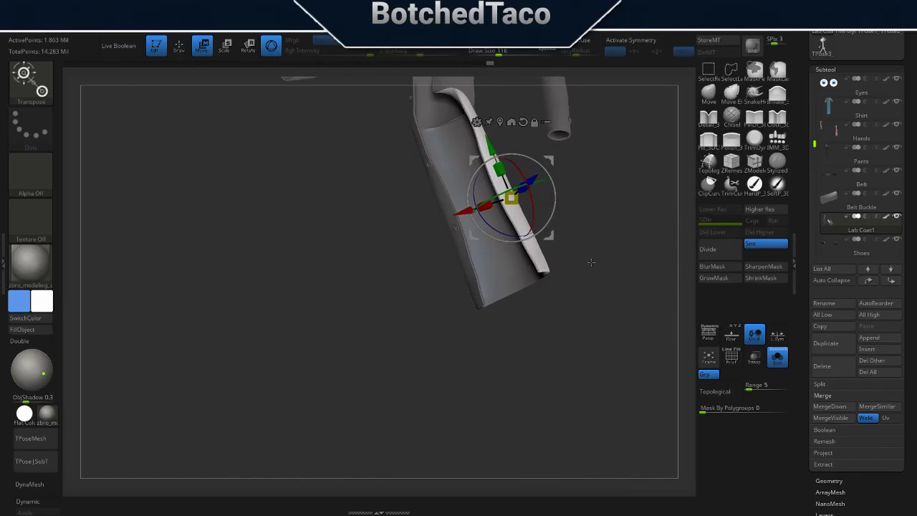
{"action": "mouse_move", "coordinate": [592, 259]}
{"action": "left_mouse_down"}
{"action": "mouse_move", "coordinate": [568, 177]}
{"action": "mouse_move", "coordinate": [562, 262]}
{"action": "left_mouse_up"}
Reposition the gizmo on the collar and clear the mask band there.
{"action": "key", "text": "ctrl"}
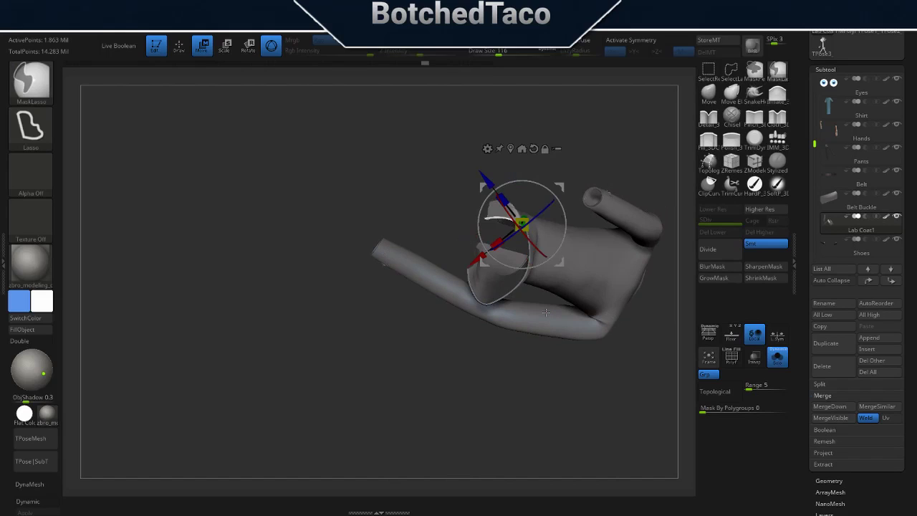
{"action": "key", "text": "ctrl+shift"}
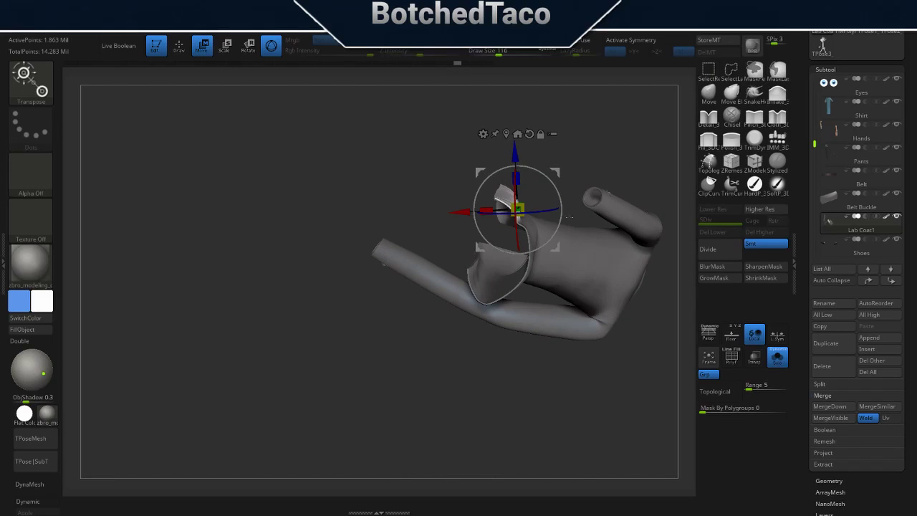
{"action": "left_click_drag", "start_coordinate": [599, 148], "coordinate": [588, 167]}
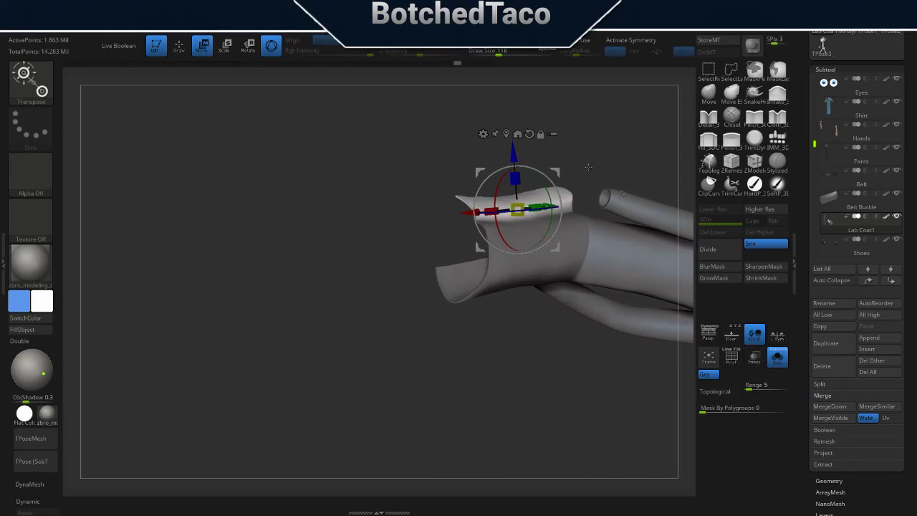
{"action": "key", "text": "q"}
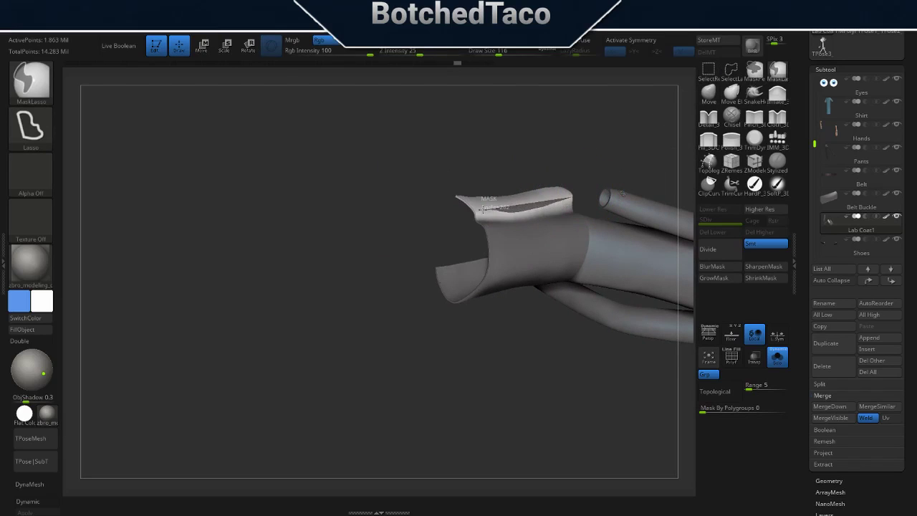
{"action": "left_click_drag", "start_coordinate": [581, 217], "coordinate": [570, 232], "text": "ctrl"}
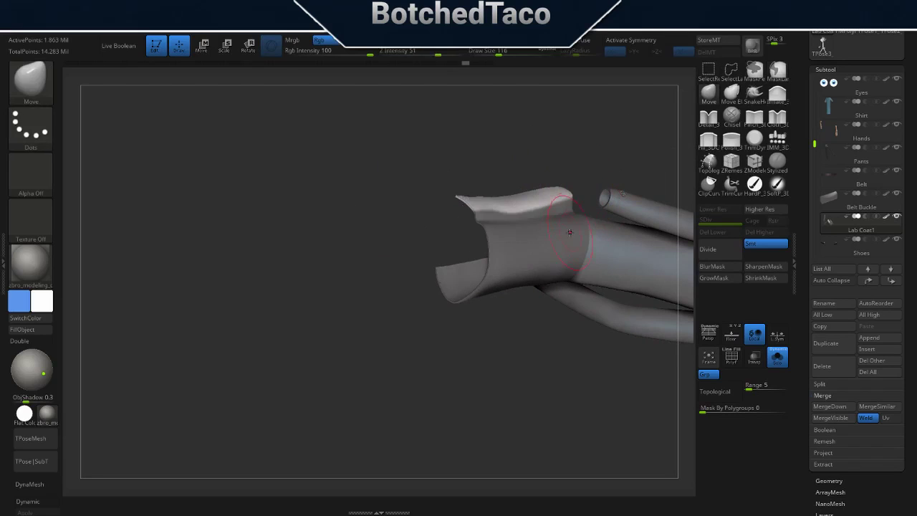
{"action": "mouse_move", "coordinate": [513, 307]}
{"action": "left_mouse_down"}
{"action": "mouse_move", "coordinate": [527, 309]}
{"action": "mouse_move", "coordinate": [512, 209]}
{"action": "left_mouse_up"}
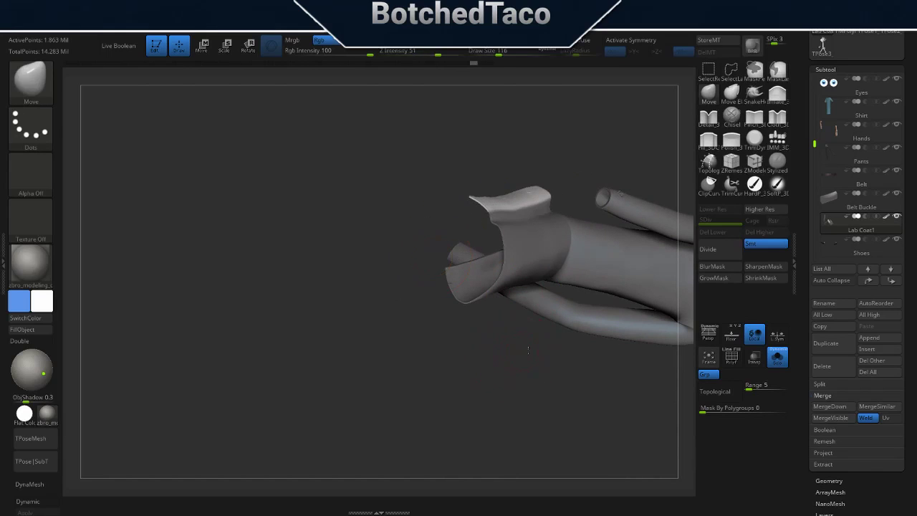
{"action": "left_click_drag", "start_coordinate": [528, 349], "coordinate": [555, 267]}
Swing the coat's front flap down with the transform gizmo, then return to the Move brush.
{"action": "key", "text": "w"}
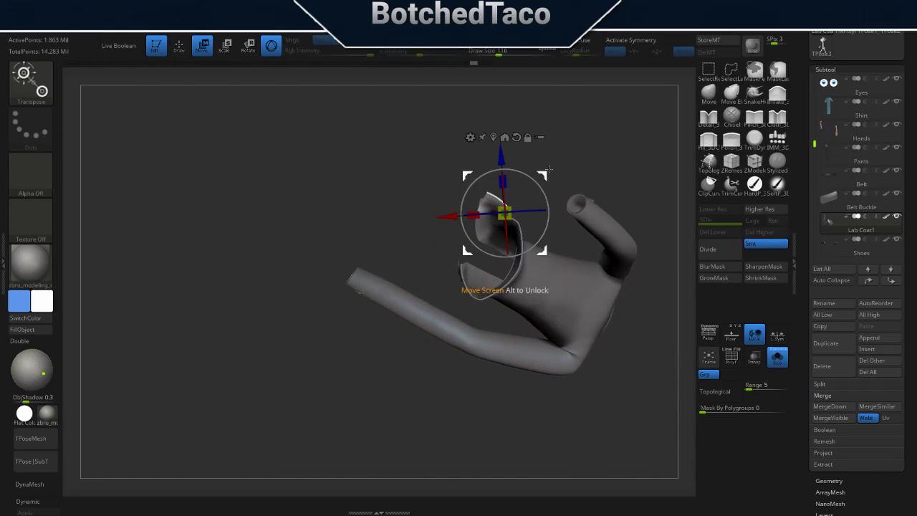
{"action": "left_click_drag", "start_coordinate": [548, 170], "coordinate": [557, 175]}
{"action": "key", "text": "space"}
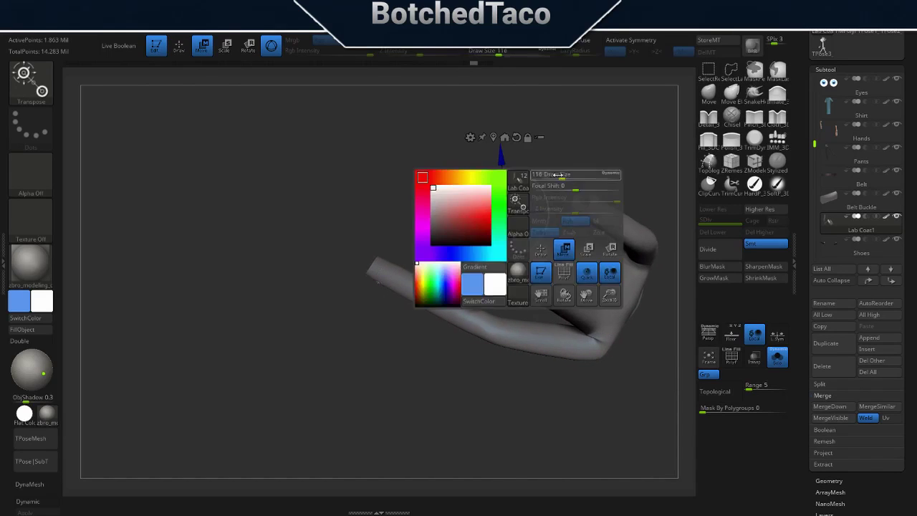
{"action": "mouse_move", "coordinate": [551, 180]}
{"action": "left_mouse_down"}
{"action": "mouse_move", "coordinate": [554, 162]}
{"action": "mouse_move", "coordinate": [549, 185]}
{"action": "mouse_move", "coordinate": [566, 198]}
{"action": "mouse_move", "coordinate": [589, 304]}
{"action": "mouse_move", "coordinate": [584, 342]}
{"action": "mouse_move", "coordinate": [564, 352]}
{"action": "left_mouse_up"}
{"action": "key", "text": "q"}
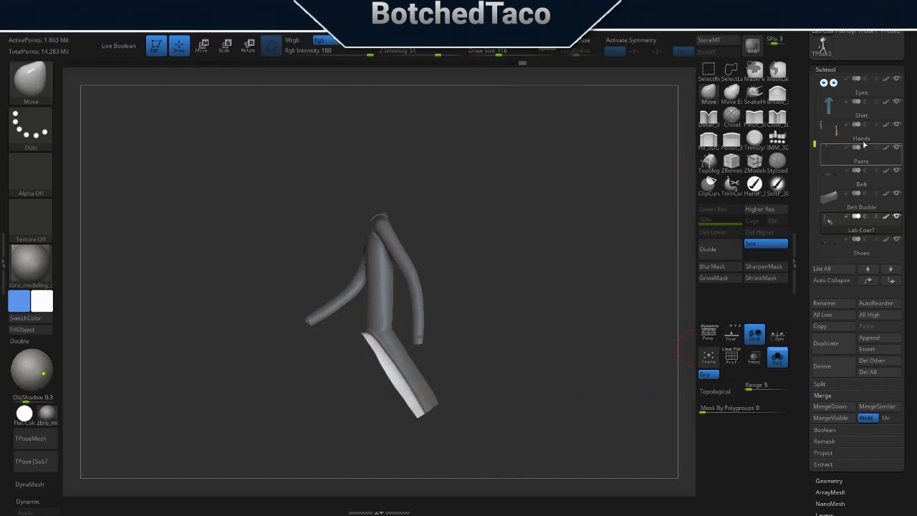
Turn off Solo to show the whole character and zoom in on the coat flap over the leg.
{"action": "left_click", "coordinate": [774, 363]}
{"action": "mouse_move", "coordinate": [523, 399]}
{"action": "left_mouse_down"}
{"action": "mouse_move", "coordinate": [542, 342]}
{"action": "mouse_move", "coordinate": [575, 362]}
{"action": "mouse_move", "coordinate": [535, 404]}
{"action": "mouse_move", "coordinate": [539, 351]}
{"action": "mouse_move", "coordinate": [489, 372]}
{"action": "mouse_move", "coordinate": [532, 373]}
{"action": "left_mouse_up"}
{"action": "mouse_move", "coordinate": [483, 379]}
{"action": "left_mouse_down"}
{"action": "mouse_move", "coordinate": [566, 327]}
{"action": "mouse_move", "coordinate": [547, 344]}
{"action": "mouse_move", "coordinate": [556, 321]}
{"action": "mouse_move", "coordinate": [554, 350]}
{"action": "left_mouse_up"}
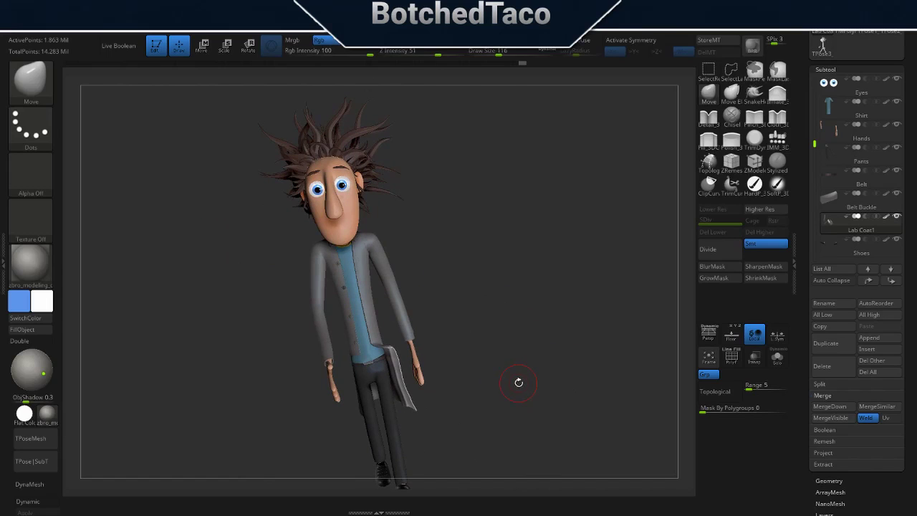
{"action": "mouse_move", "coordinate": [549, 324]}
{"action": "left_mouse_down"}
{"action": "mouse_move", "coordinate": [546, 308]}
{"action": "mouse_move", "coordinate": [506, 374]}
{"action": "left_mouse_up"}
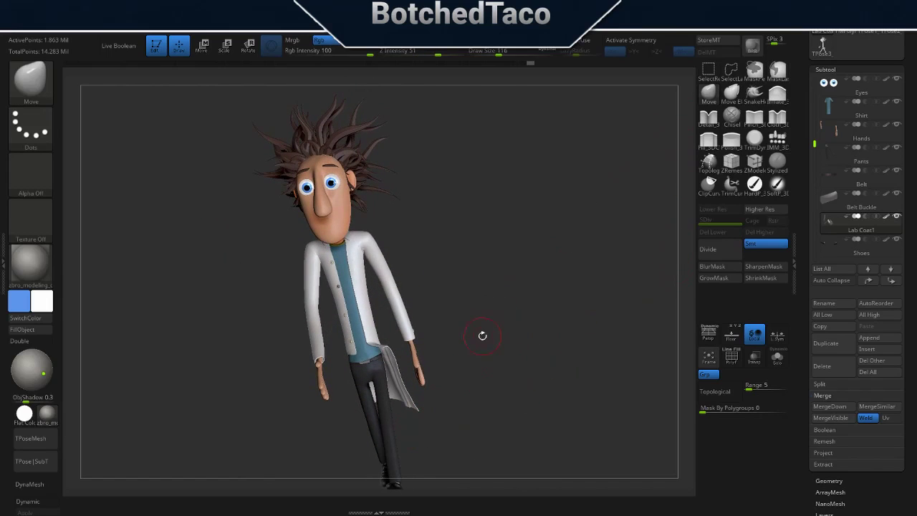
{"action": "mouse_move", "coordinate": [482, 336]}
{"action": "left_mouse_down"}
{"action": "mouse_move", "coordinate": [436, 321]}
{"action": "mouse_move", "coordinate": [462, 323]}
{"action": "mouse_move", "coordinate": [598, 165]}
{"action": "left_mouse_up"}
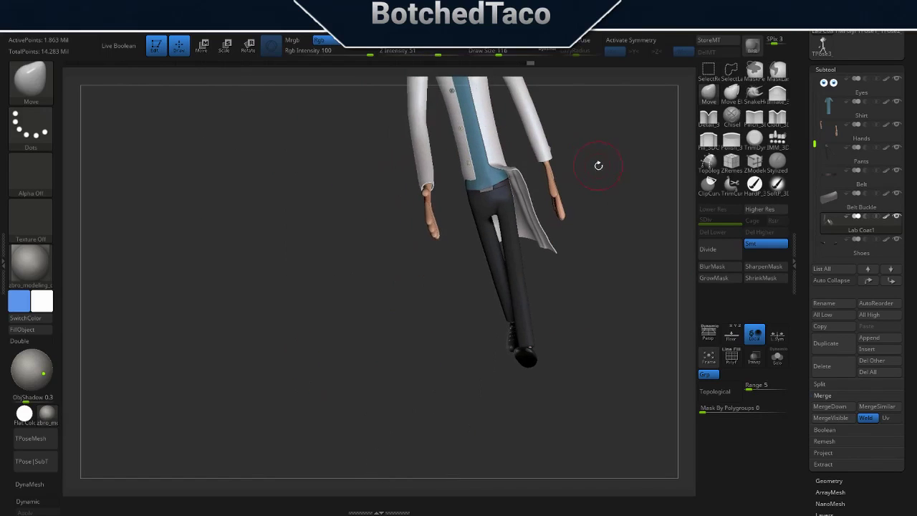
{"action": "mouse_move", "coordinate": [514, 168]}
{"action": "left_mouse_down"}
{"action": "mouse_move", "coordinate": [501, 199]}
{"action": "mouse_move", "coordinate": [533, 166]}
{"action": "mouse_move", "coordinate": [591, 229]}
{"action": "left_mouse_up"}
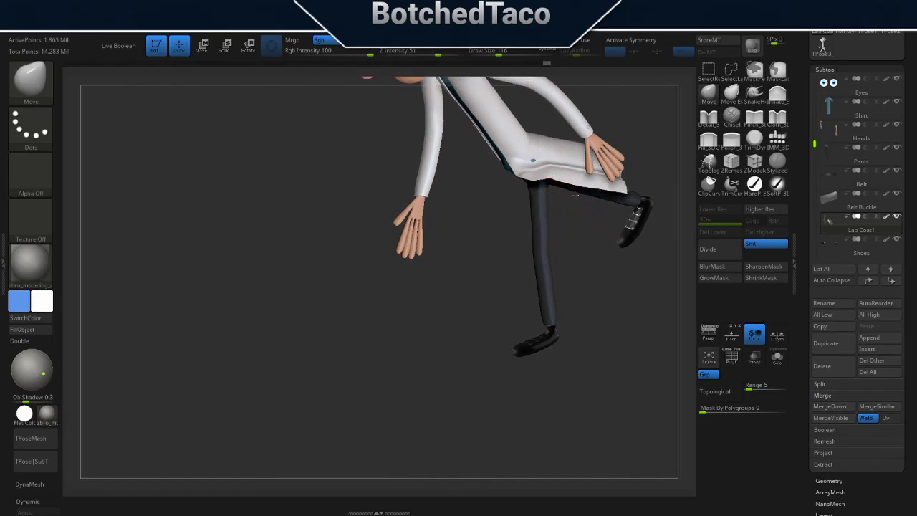
{"action": "mouse_move", "coordinate": [573, 194]}
{"action": "left_mouse_down"}
{"action": "mouse_move", "coordinate": [569, 219]}
{"action": "mouse_move", "coordinate": [610, 240]}
{"action": "left_mouse_up"}
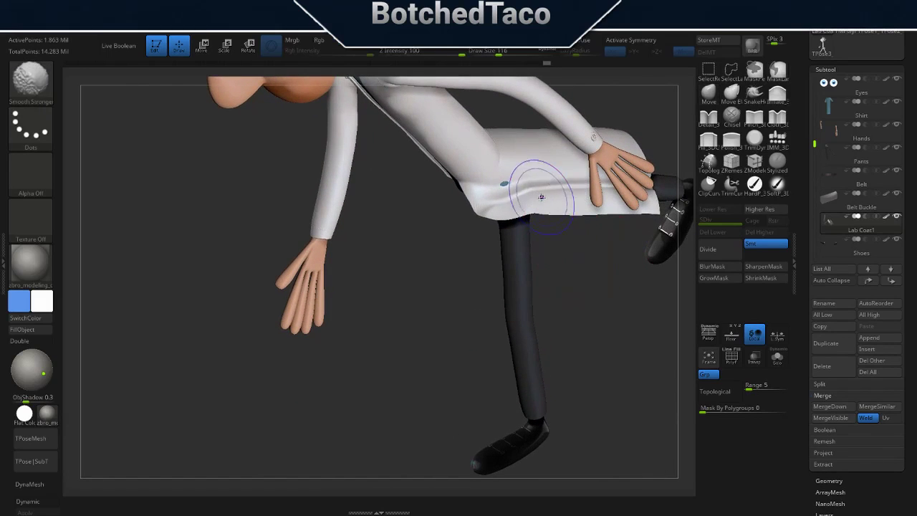
Place the gizmo on the coat flap over the thigh and return to Move brush sculpting.
{"action": "key", "text": "shift"}
{"action": "key", "text": "w"}
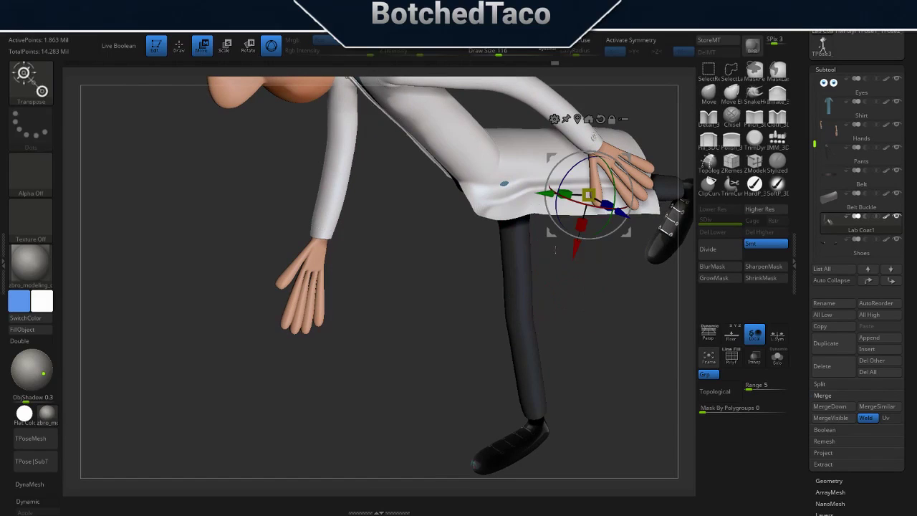
{"action": "left_click", "coordinate": [516, 172]}
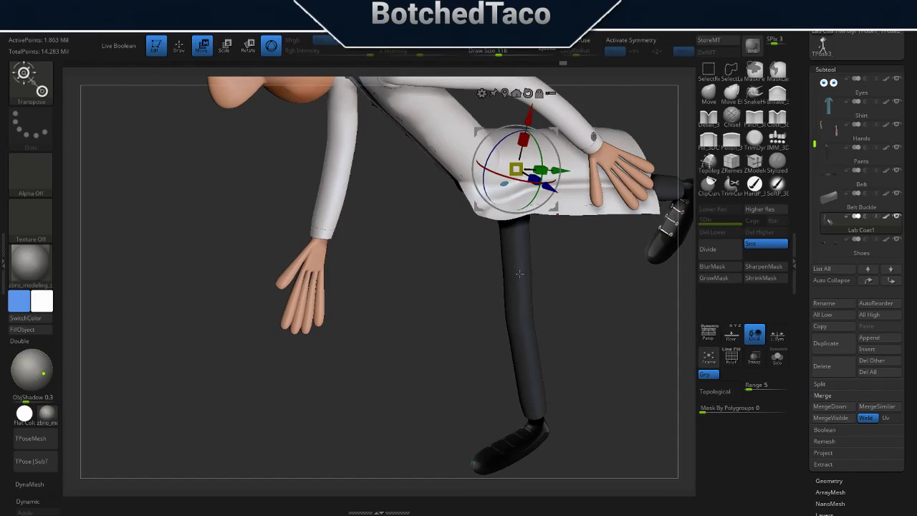
{"action": "key", "text": "q"}
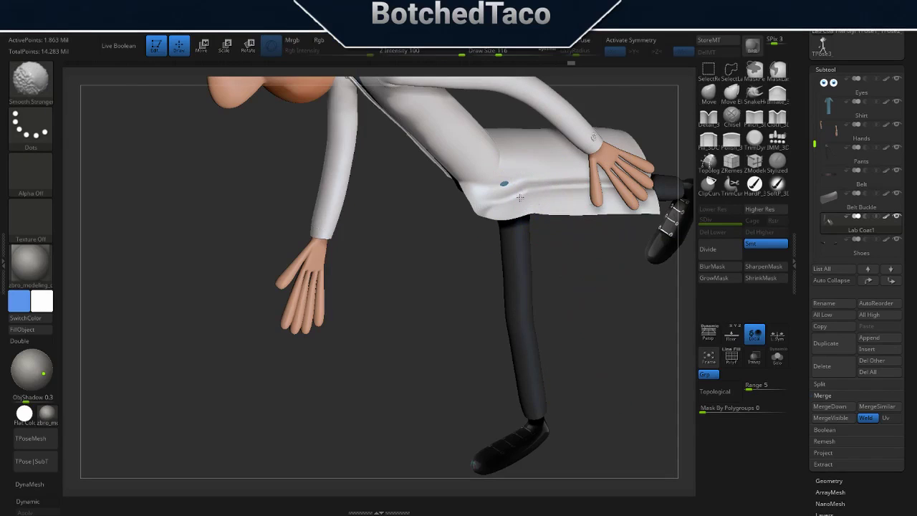
{"action": "left_click_drag", "start_coordinate": [555, 313], "coordinate": [579, 285]}
{"action": "right_click_drag", "start_coordinate": [569, 272], "coordinate": [614, 287], "text": "ctrl"}
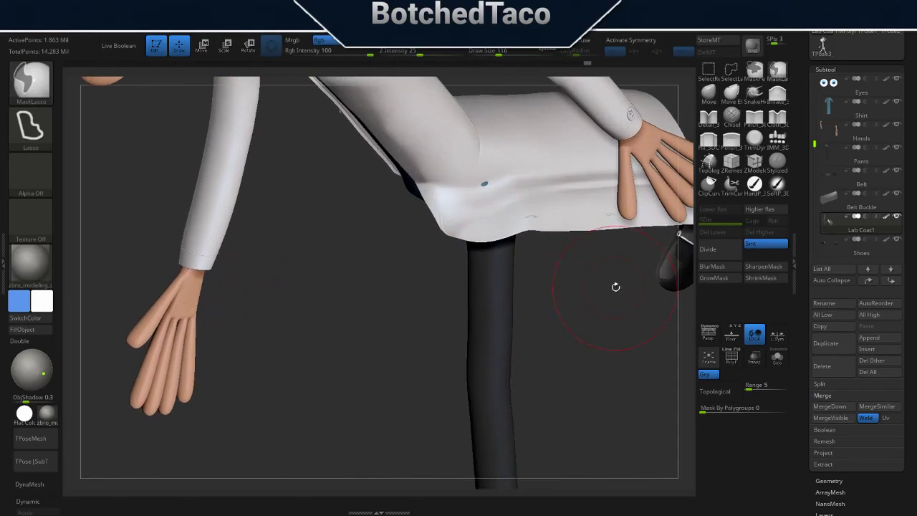
{"action": "left_click_drag", "start_coordinate": [614, 287], "coordinate": [583, 311], "text": "alt"}
{"action": "right_click_drag", "start_coordinate": [567, 301], "coordinate": [563, 255], "text": "ctrl"}
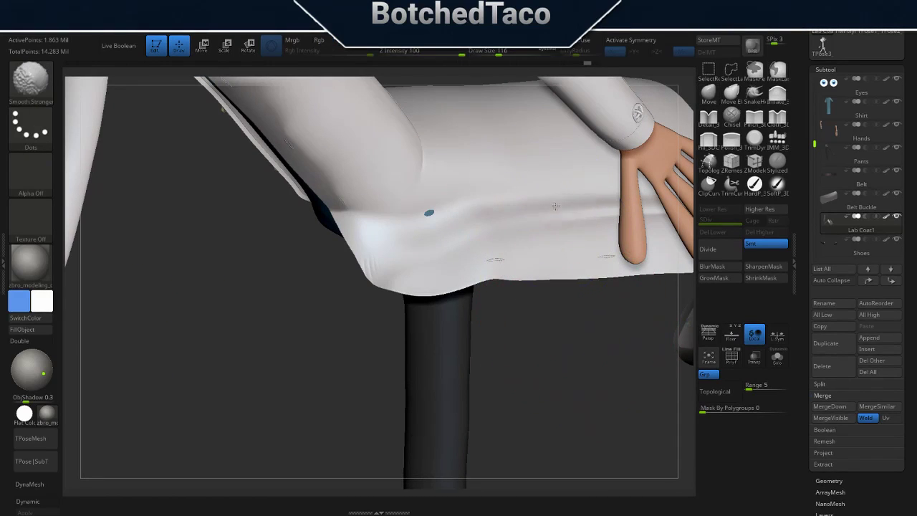
Reduce the brush Draw Size to 71 and orbit around the coat and legs.
{"action": "right_click_drag", "start_coordinate": [399, 303], "coordinate": [575, 297]}
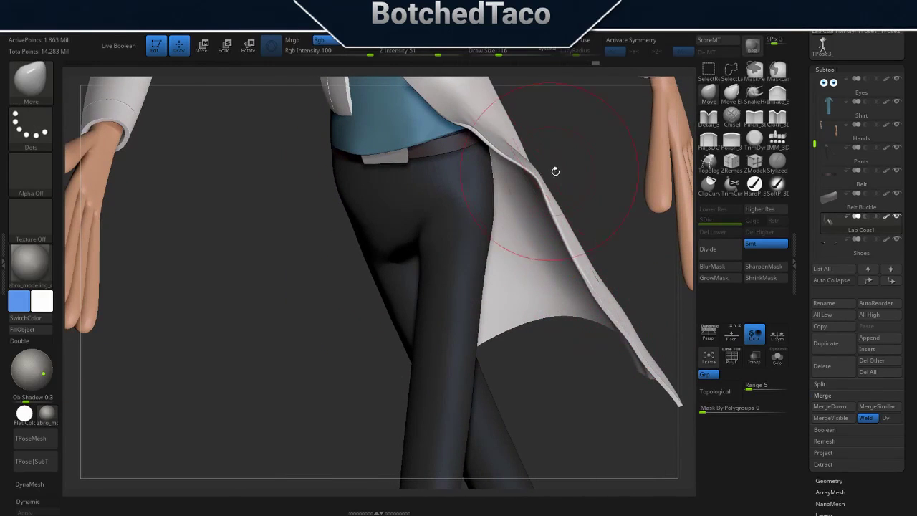
{"action": "key", "text": "s"}
{"action": "left_click_drag", "start_coordinate": [555, 171], "coordinate": [538, 173]}
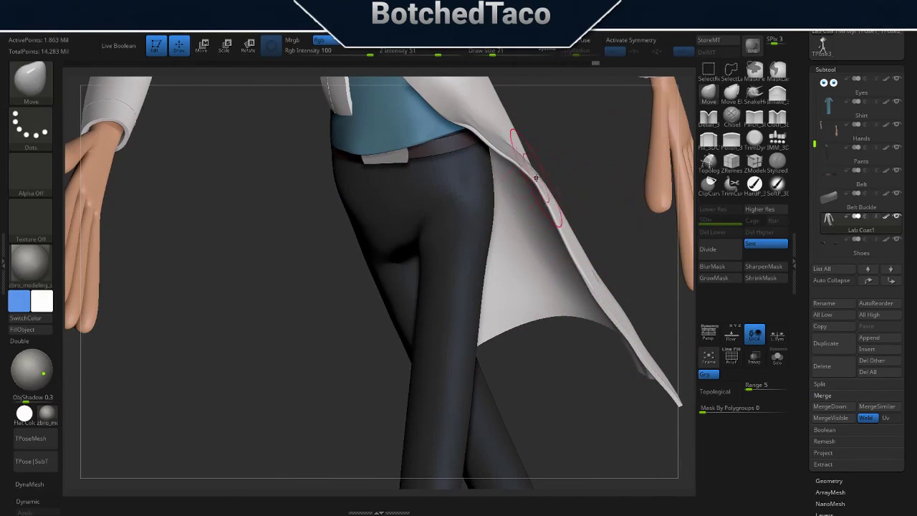
{"action": "right_click_drag", "start_coordinate": [535, 178], "coordinate": [557, 180]}
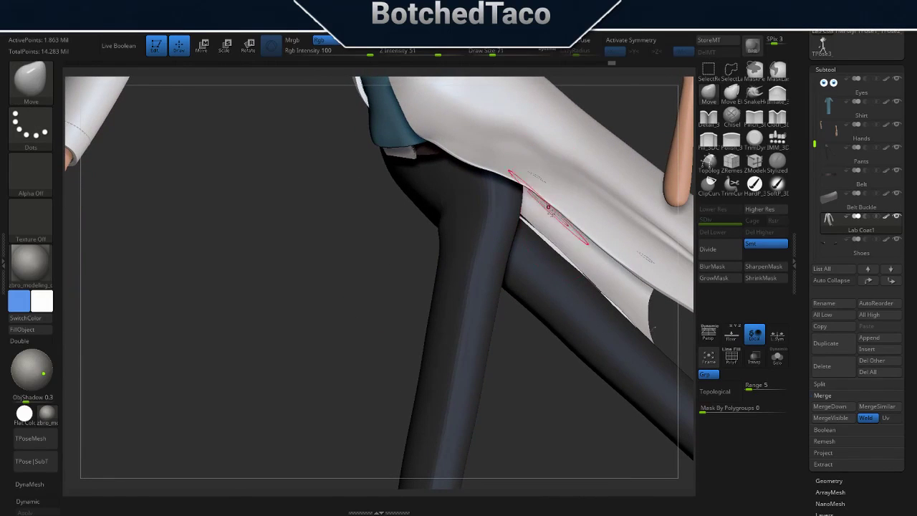
{"action": "right_click_drag", "start_coordinate": [617, 287], "coordinate": [579, 325]}
{"action": "mouse_move", "coordinate": [555, 296]}
{"action": "right_mouse_down"}
{"action": "mouse_move", "coordinate": [553, 289]}
{"action": "mouse_move", "coordinate": [561, 290]}
{"action": "mouse_move", "coordinate": [452, 356]}
{"action": "mouse_move", "coordinate": [430, 332]}
{"action": "mouse_move", "coordinate": [407, 337]}
{"action": "right_mouse_up"}
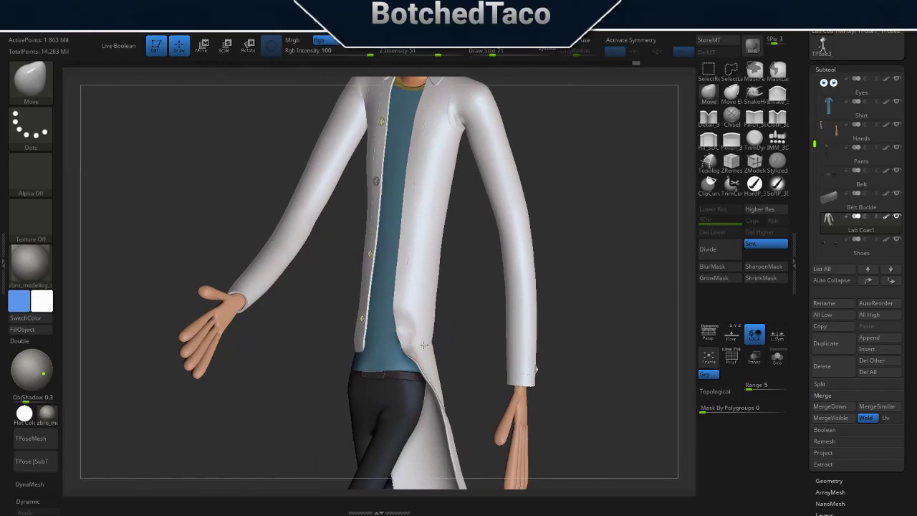
{"action": "right_click_drag", "start_coordinate": [438, 370], "coordinate": [441, 391]}
Enlarge the brush to 136 and orbit to a low frontal view of the coat side.
{"action": "key", "text": "bracketright"}
{"action": "key", "text": "bracketright"}
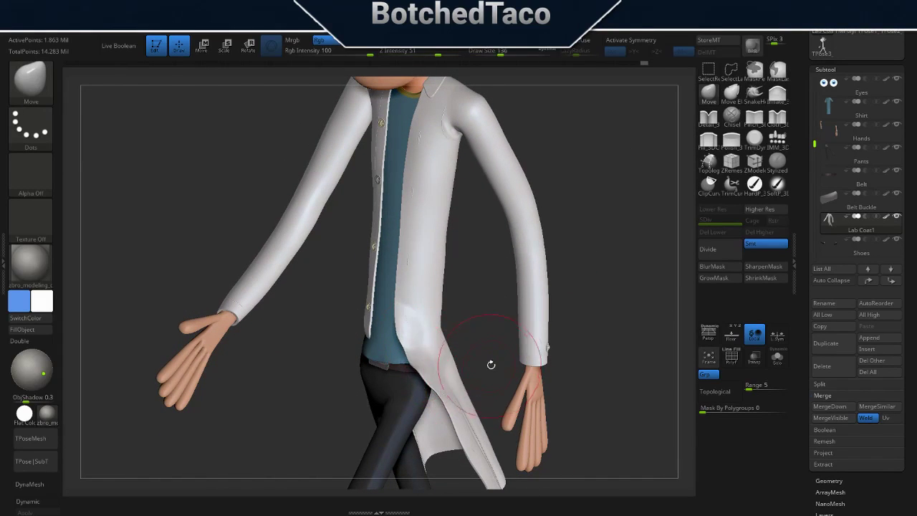
{"action": "mouse_move", "coordinate": [491, 364]}
{"action": "right_mouse_down"}
{"action": "mouse_move", "coordinate": [434, 365]}
{"action": "mouse_move", "coordinate": [497, 317]}
{"action": "mouse_move", "coordinate": [477, 311]}
{"action": "right_mouse_up"}
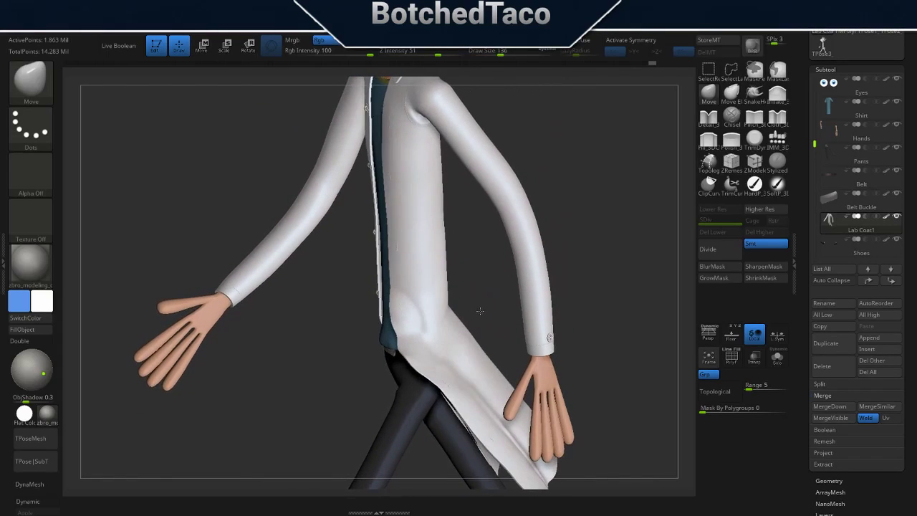
{"action": "mouse_move", "coordinate": [470, 357]}
{"action": "right_mouse_down"}
{"action": "mouse_move", "coordinate": [495, 333]}
{"action": "mouse_move", "coordinate": [489, 354]}
{"action": "right_mouse_up"}
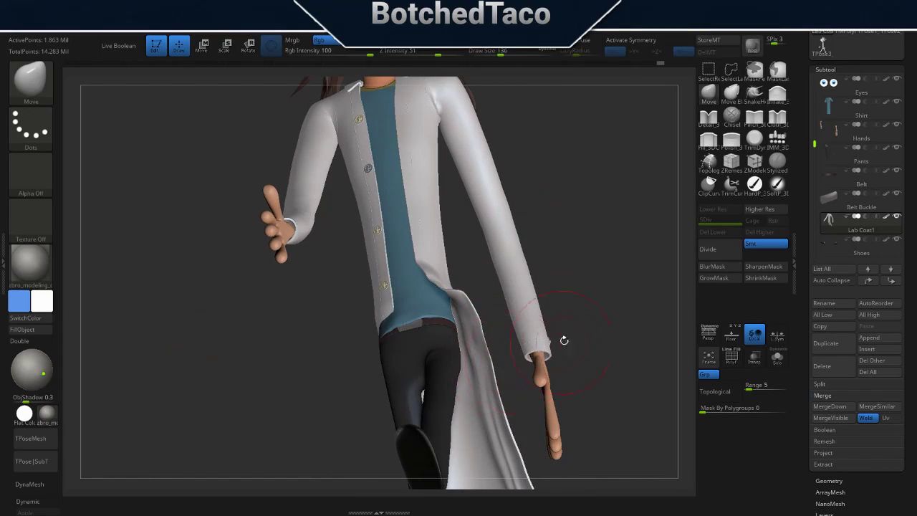
{"action": "mouse_move", "coordinate": [564, 340]}
{"action": "right_mouse_down"}
{"action": "mouse_move", "coordinate": [557, 307]}
{"action": "mouse_move", "coordinate": [598, 360]}
{"action": "mouse_move", "coordinate": [550, 329]}
{"action": "mouse_move", "coordinate": [582, 340]}
{"action": "mouse_move", "coordinate": [611, 371]}
{"action": "mouse_move", "coordinate": [567, 364]}
{"action": "mouse_move", "coordinate": [583, 375]}
{"action": "mouse_move", "coordinate": [553, 344]}
{"action": "right_mouse_up"}
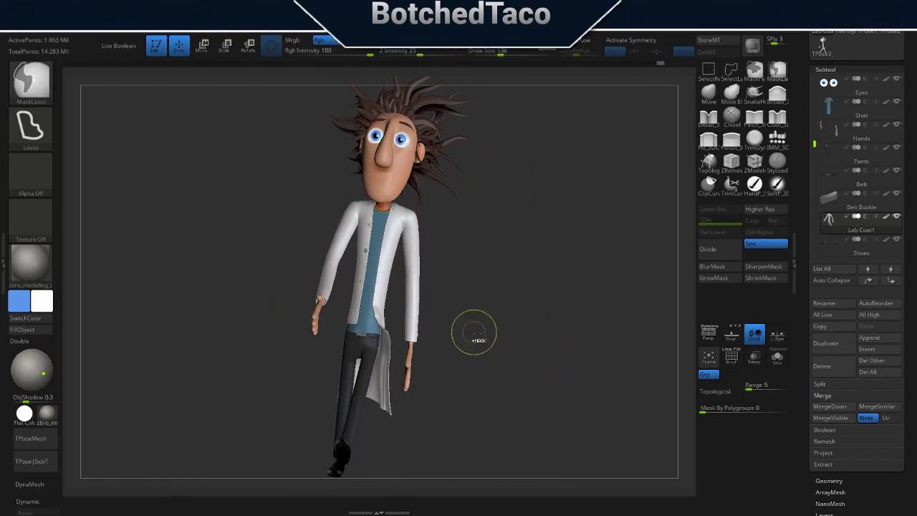
{"action": "right_click_drag", "start_coordinate": [474, 332], "coordinate": [495, 346], "text": "ctrl"}
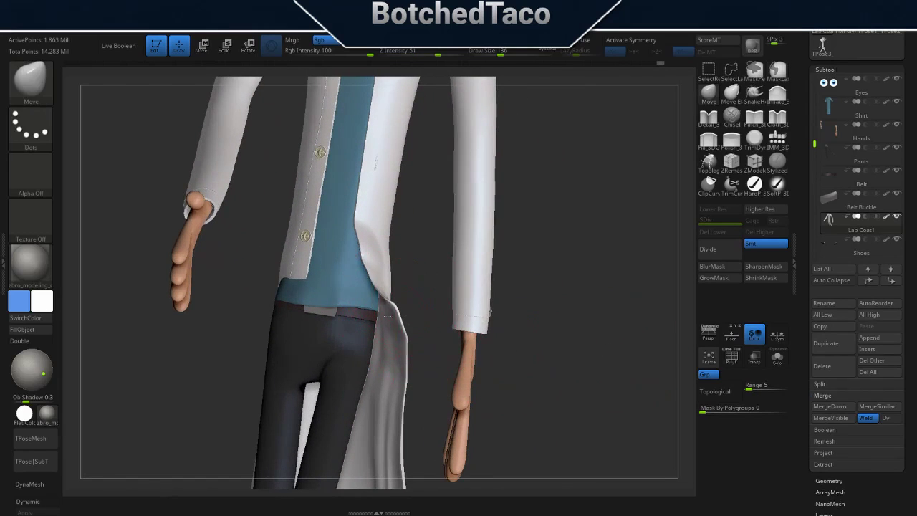
{"action": "mouse_move", "coordinate": [397, 322]}
{"action": "right_mouse_down"}
{"action": "mouse_move", "coordinate": [405, 341]}
{"action": "mouse_move", "coordinate": [388, 364]}
{"action": "mouse_move", "coordinate": [399, 368]}
{"action": "right_mouse_up"}
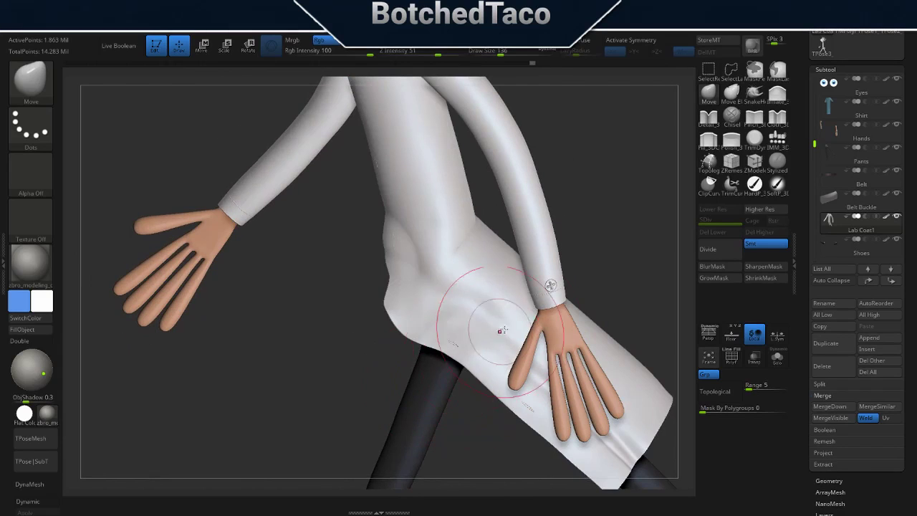
{"action": "mouse_move", "coordinate": [610, 285]}
{"action": "right_mouse_down"}
{"action": "mouse_move", "coordinate": [625, 276]}
{"action": "mouse_move", "coordinate": [451, 303]}
{"action": "mouse_move", "coordinate": [594, 323]}
{"action": "right_mouse_up"}
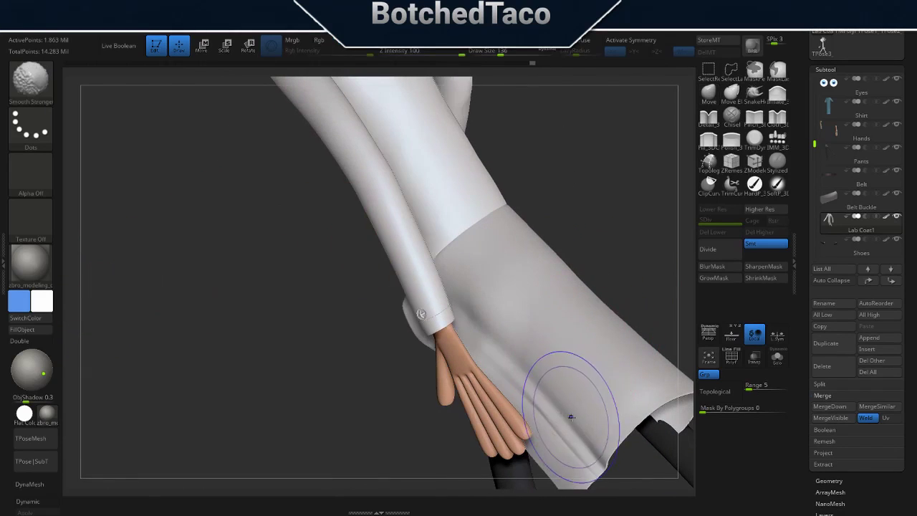
Smooth the coat tail beside the hand, reshape its bottom edge, and drop Draw Size to 71.
{"action": "mouse_move", "coordinate": [571, 417]}
{"action": "left_mouse_down", "text": "shift"}
{"action": "mouse_move", "coordinate": [573, 446]}
{"action": "mouse_move", "coordinate": [525, 395]}
{"action": "left_mouse_up", "text": "shift"}
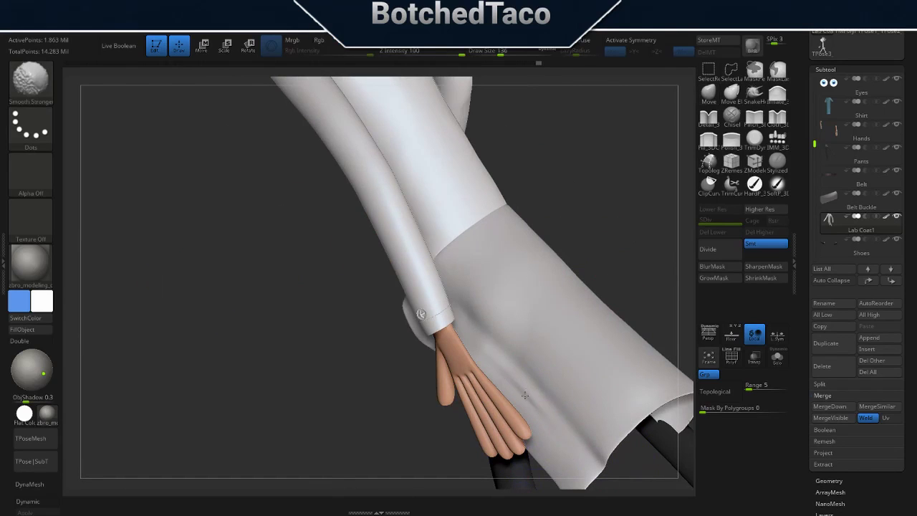
{"action": "mouse_move", "coordinate": [498, 354]}
{"action": "left_mouse_down", "text": "shift"}
{"action": "mouse_move", "coordinate": [508, 324]}
{"action": "mouse_move", "coordinate": [540, 349]}
{"action": "left_mouse_up", "text": "shift"}
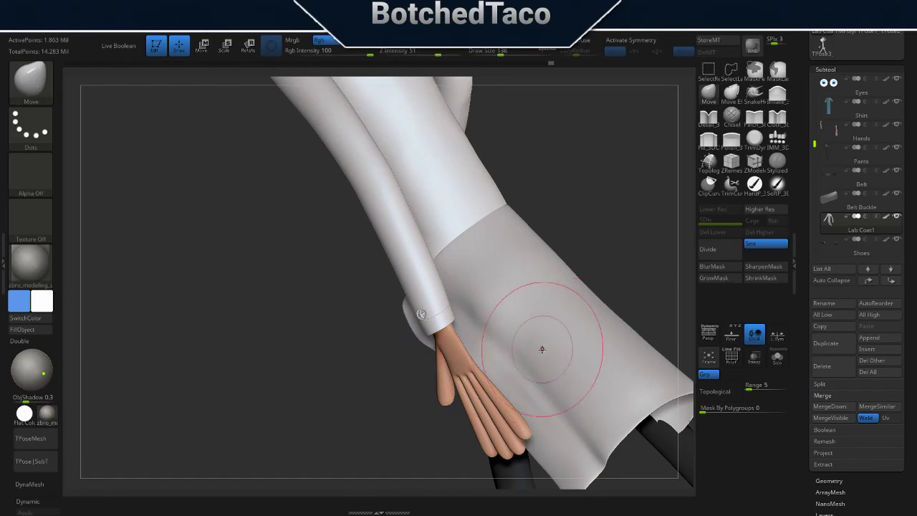
{"action": "mouse_move", "coordinate": [541, 348]}
{"action": "right_mouse_down"}
{"action": "mouse_move", "coordinate": [596, 301]}
{"action": "mouse_move", "coordinate": [566, 380]}
{"action": "right_mouse_up"}
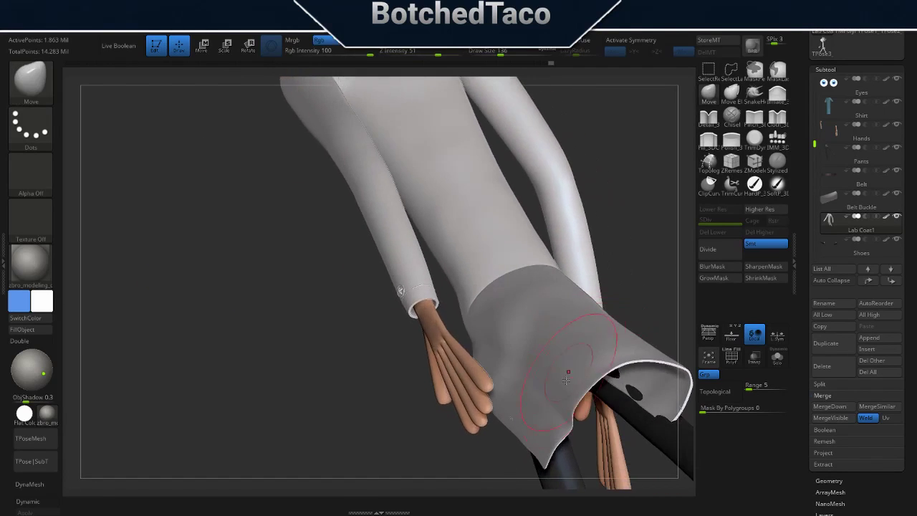
{"action": "key", "text": "s"}
{"action": "left_click_drag", "start_coordinate": [617, 269], "coordinate": [599, 295]}
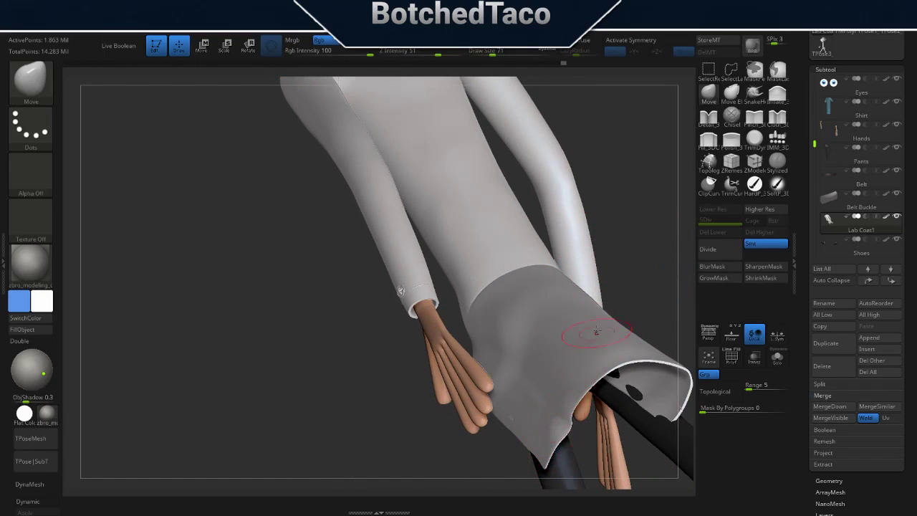
{"action": "mouse_move", "coordinate": [597, 331]}
{"action": "right_mouse_down"}
{"action": "mouse_move", "coordinate": [592, 243]}
{"action": "mouse_move", "coordinate": [513, 329]}
{"action": "right_mouse_up"}
Switch to Smooth Stronger, preview SkinShade4, then return to the zbro_modeling_clay material.
{"action": "key", "text": "shift"}
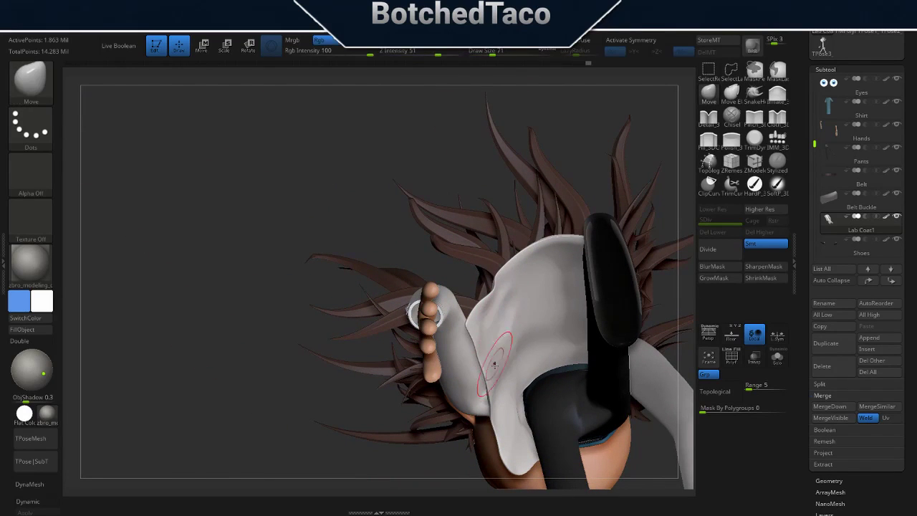
{"action": "mouse_move", "coordinate": [513, 351]}
{"action": "right_mouse_down"}
{"action": "mouse_move", "coordinate": [622, 297]}
{"action": "mouse_move", "coordinate": [638, 384]}
{"action": "mouse_move", "coordinate": [565, 311]}
{"action": "right_mouse_up"}
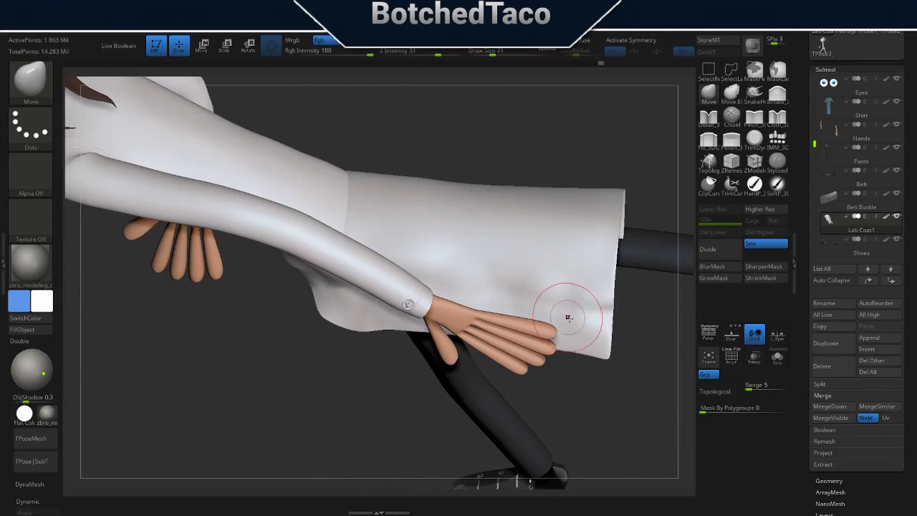
{"action": "left_click", "coordinate": [50, 419]}
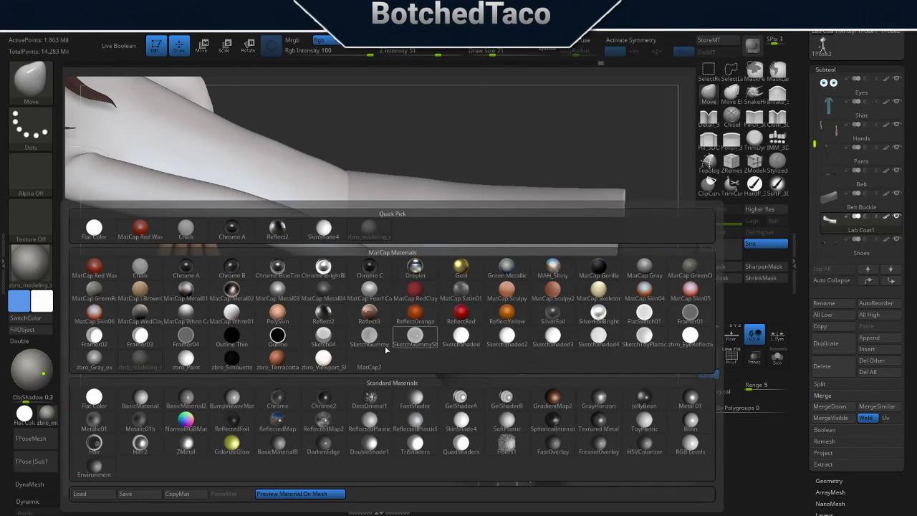
{"action": "left_click", "coordinate": [323, 228]}
{"action": "left_click", "coordinate": [55, 420]}
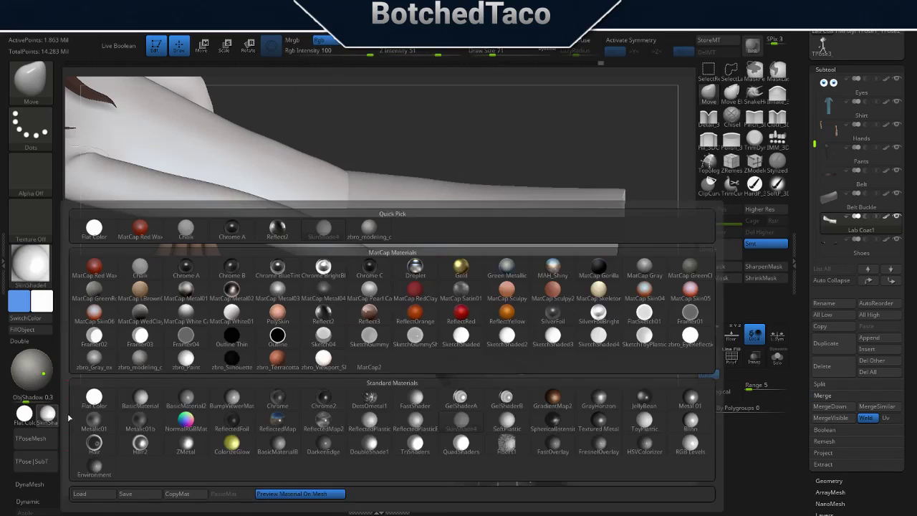
{"action": "left_click", "coordinate": [362, 234]}
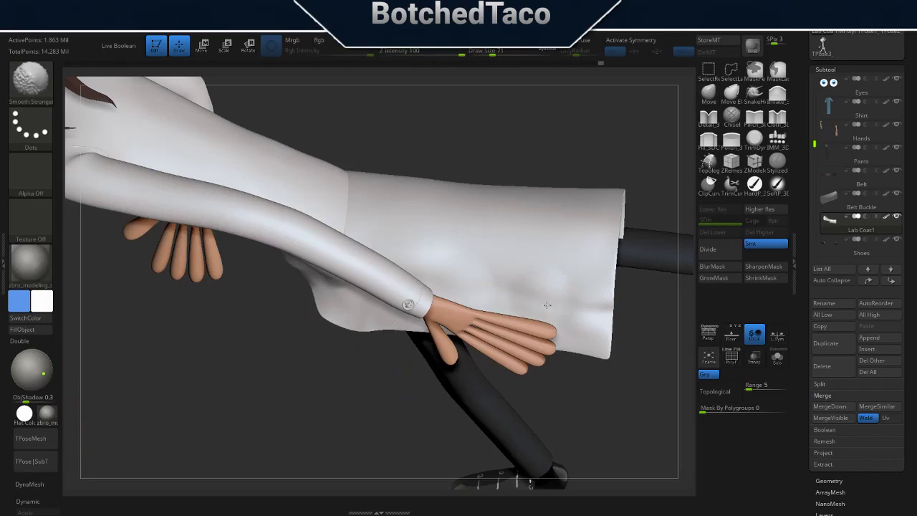
Alternate Move and Smooth Stronger strokes on the coat flap under the hand, shrinking the brush for finer edits.
{"action": "key", "text": "shift"}
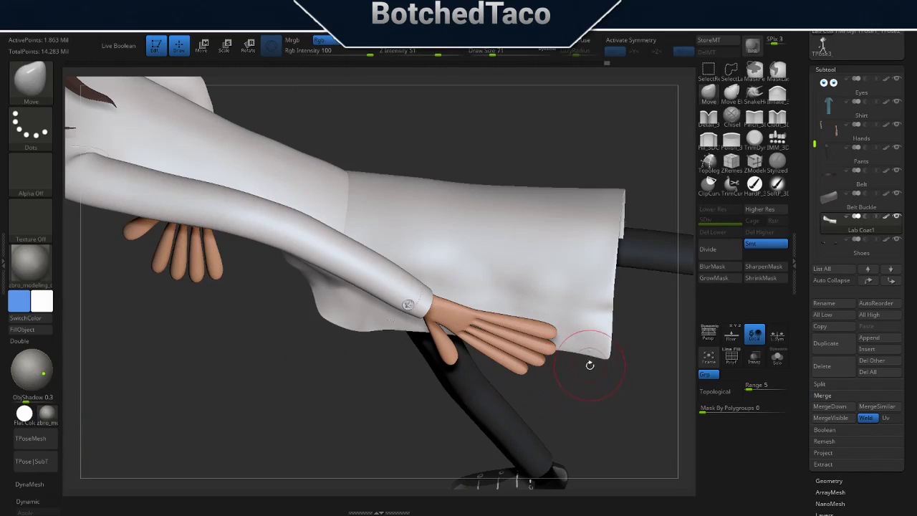
{"action": "key", "text": "shift"}
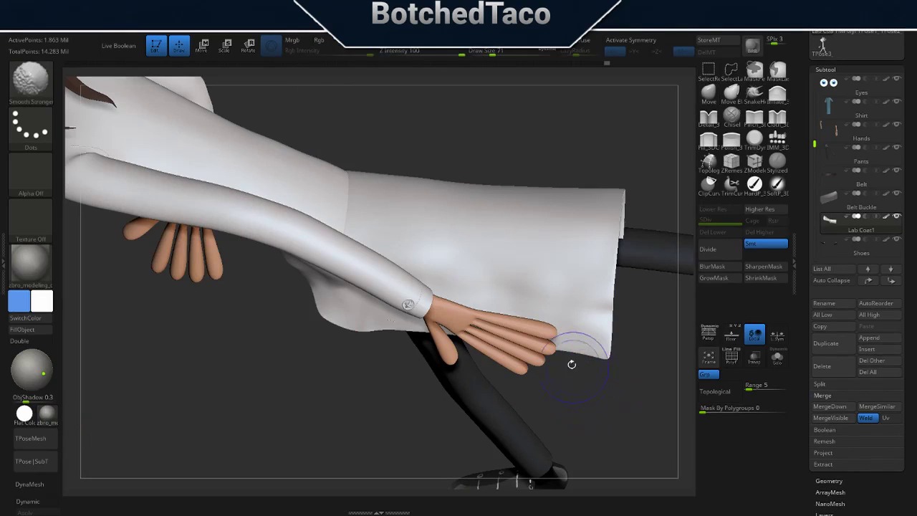
{"action": "mouse_move", "coordinate": [429, 68]}
{"action": "left_mouse_down"}
{"action": "mouse_move", "coordinate": [596, 298]}
{"action": "mouse_move", "coordinate": [599, 399]}
{"action": "left_mouse_up"}
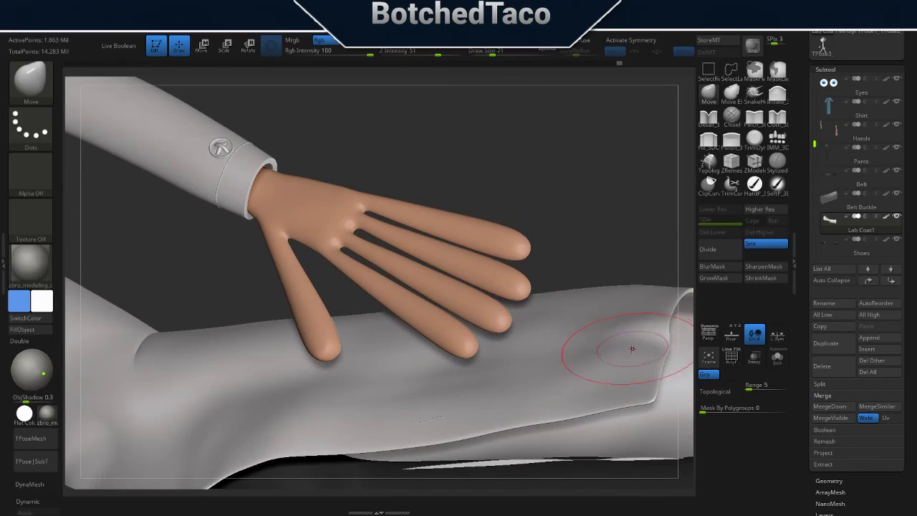
{"action": "mouse_move", "coordinate": [630, 354]}
{"action": "right_mouse_down"}
{"action": "mouse_move", "coordinate": [603, 360]}
{"action": "mouse_move", "coordinate": [656, 352]}
{"action": "mouse_move", "coordinate": [573, 365]}
{"action": "right_mouse_up"}
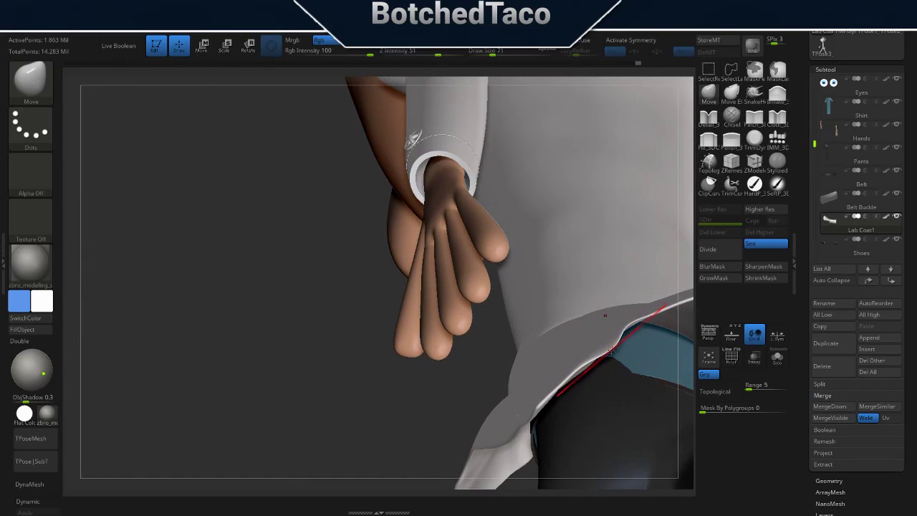
{"action": "left_click_drag", "start_coordinate": [610, 351], "coordinate": [610, 348]}
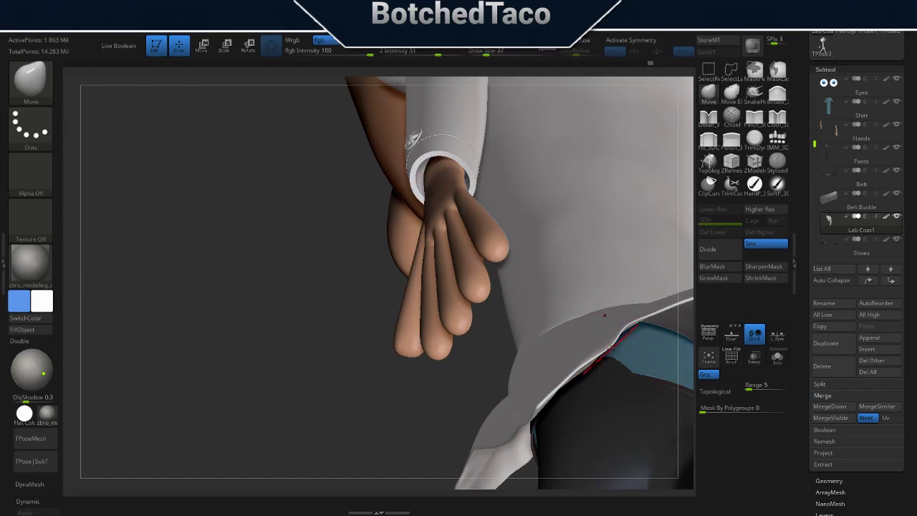
{"action": "right_click_drag", "start_coordinate": [604, 315], "coordinate": [531, 290]}
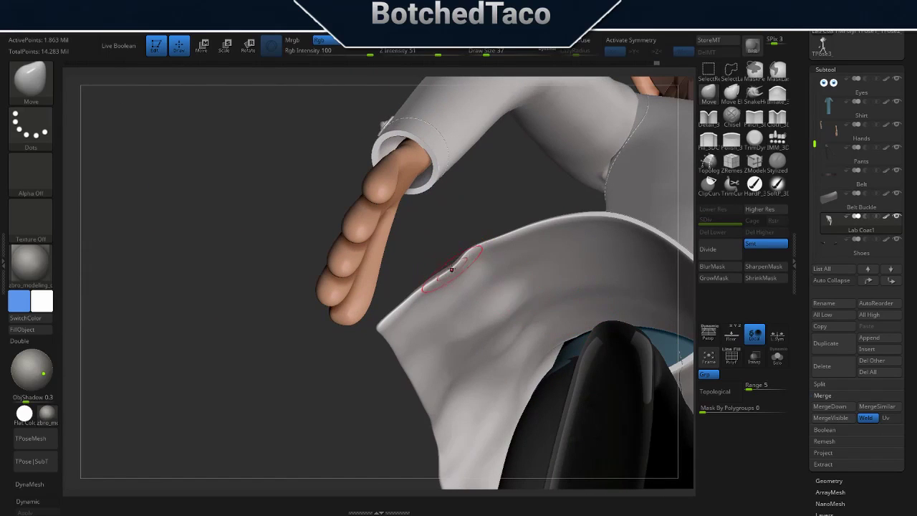
{"action": "key", "text": "shift"}
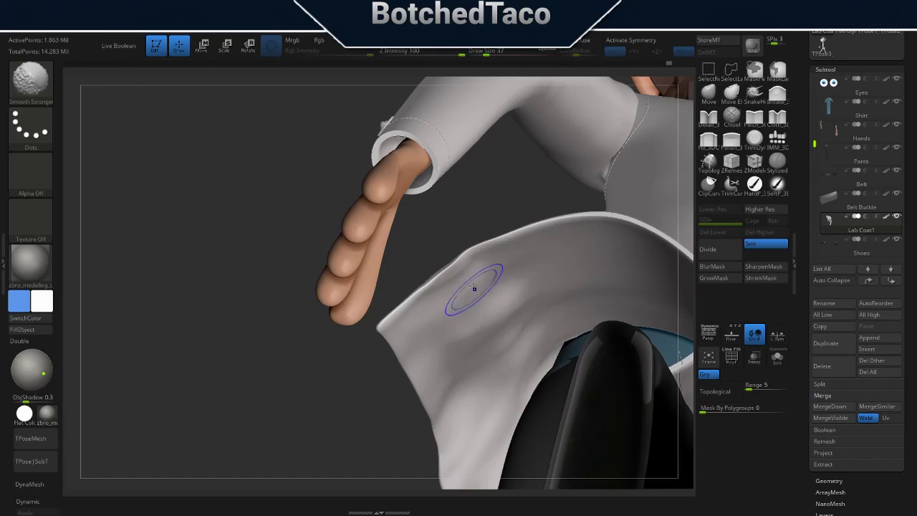
{"action": "mouse_move", "coordinate": [446, 267]}
{"action": "right_mouse_down"}
{"action": "mouse_move", "coordinate": [515, 331]}
{"action": "mouse_move", "coordinate": [428, 464]}
{"action": "mouse_move", "coordinate": [514, 322]}
{"action": "right_mouse_up"}
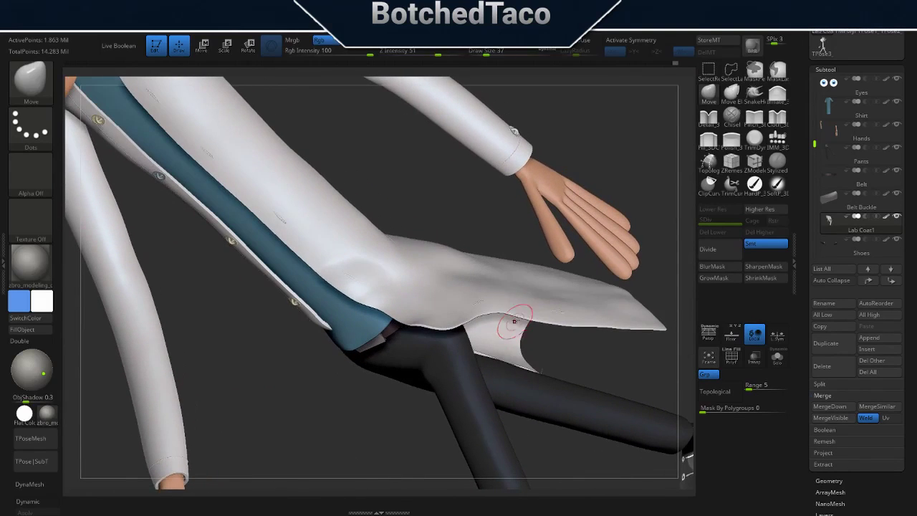
Raise Draw Size to 46 and alternate smoothing and Move strokes on the coat flap.
{"action": "key", "text": "s"}
{"action": "left_click_drag", "start_coordinate": [486, 273], "coordinate": [471, 271]}
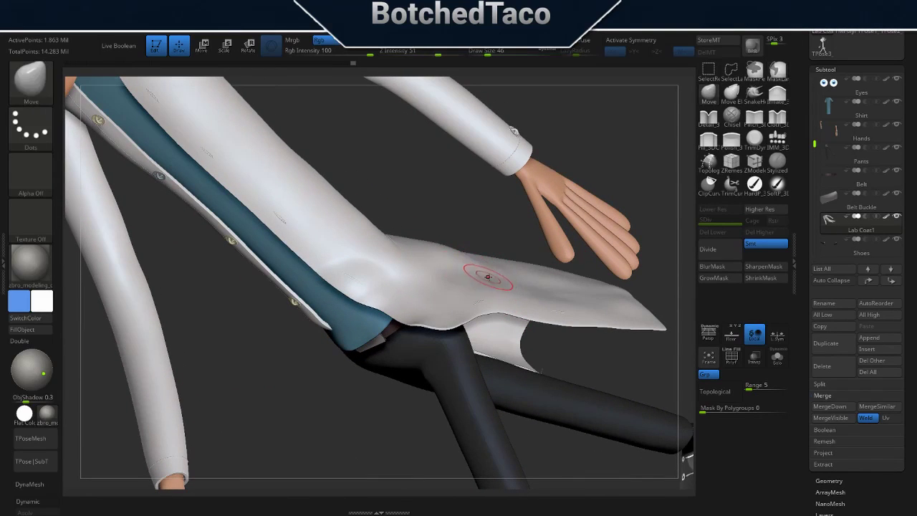
{"action": "mouse_move", "coordinate": [460, 268]}
{"action": "right_mouse_down"}
{"action": "mouse_move", "coordinate": [506, 288]}
{"action": "mouse_move", "coordinate": [497, 279]}
{"action": "right_mouse_up"}
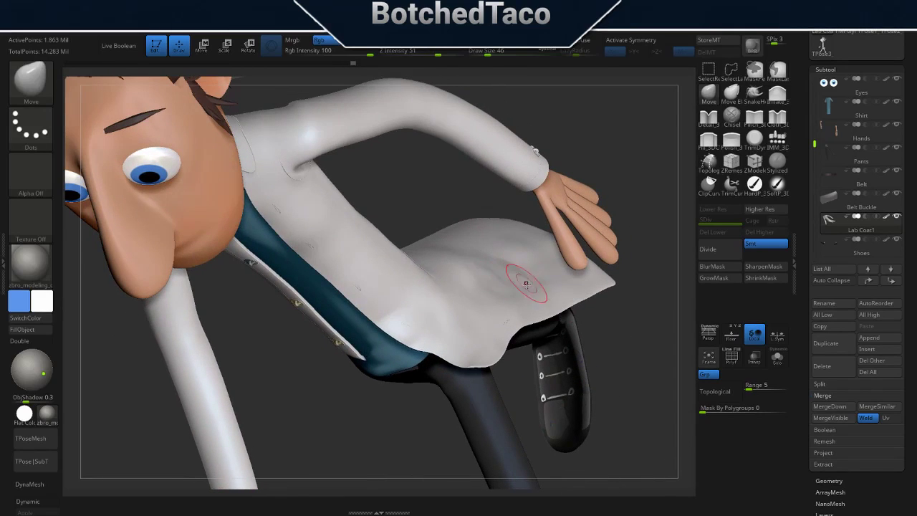
{"action": "key", "text": "shift"}
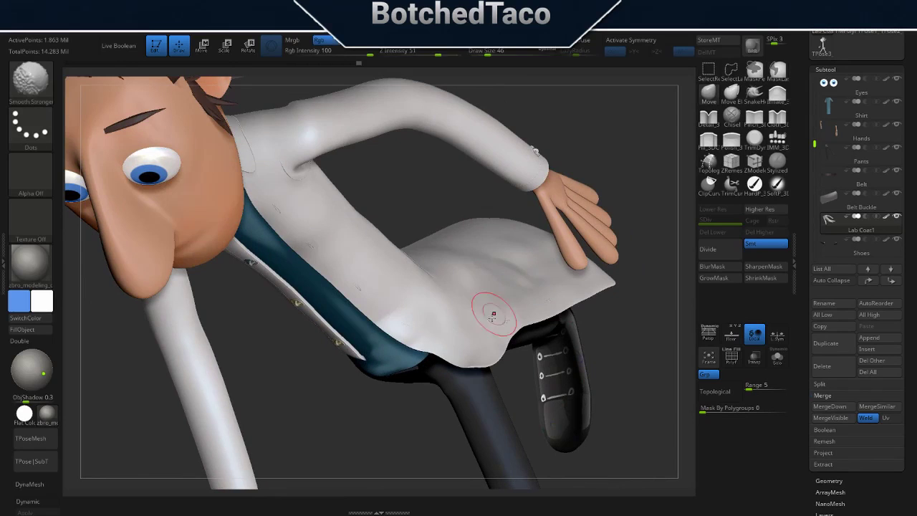
{"action": "key", "text": "ctrl"}
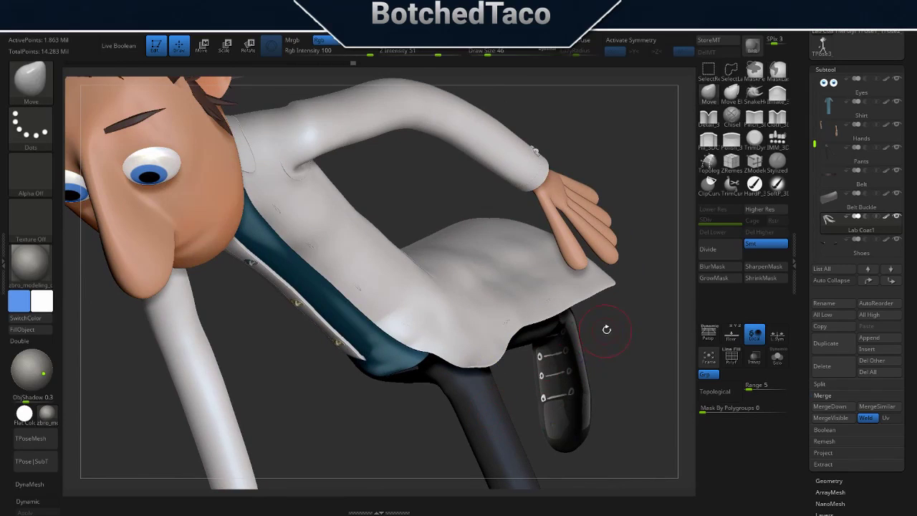
Raise Draw Size to 116 and smooth the flap from front-facing views.
{"action": "key", "text": "s"}
{"action": "key", "text": "s"}
{"action": "left_click_drag", "start_coordinate": [610, 325], "coordinate": [579, 320]}
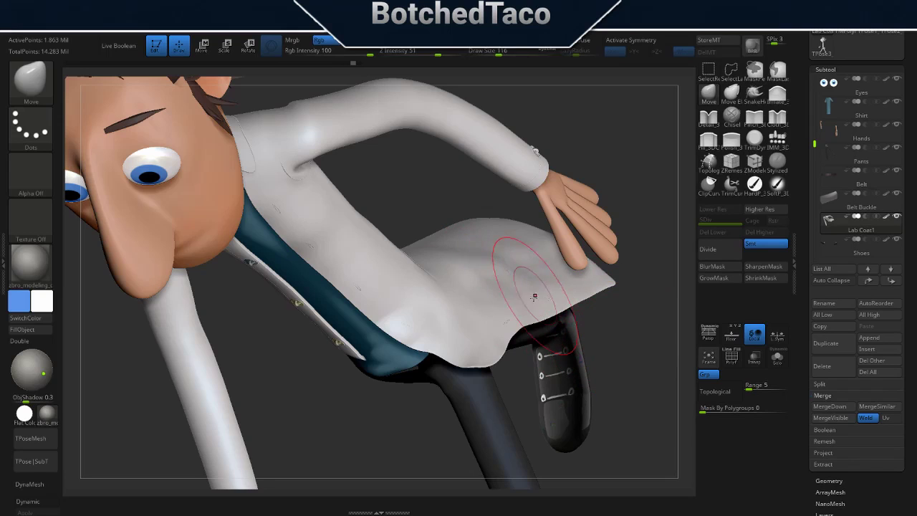
{"action": "mouse_move", "coordinate": [610, 301]}
{"action": "left_mouse_down"}
{"action": "mouse_move", "coordinate": [577, 327]}
{"action": "mouse_move", "coordinate": [461, 277]}
{"action": "left_mouse_up"}
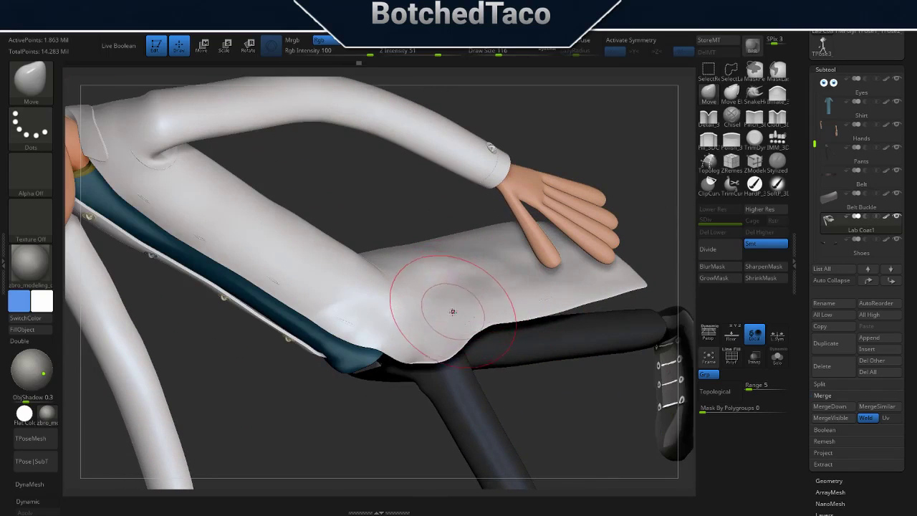
{"action": "mouse_move", "coordinate": [446, 307]}
{"action": "left_mouse_down"}
{"action": "mouse_move", "coordinate": [484, 300]}
{"action": "mouse_move", "coordinate": [440, 286]}
{"action": "mouse_move", "coordinate": [454, 265]}
{"action": "left_mouse_up"}
{"action": "key", "text": "shift"}
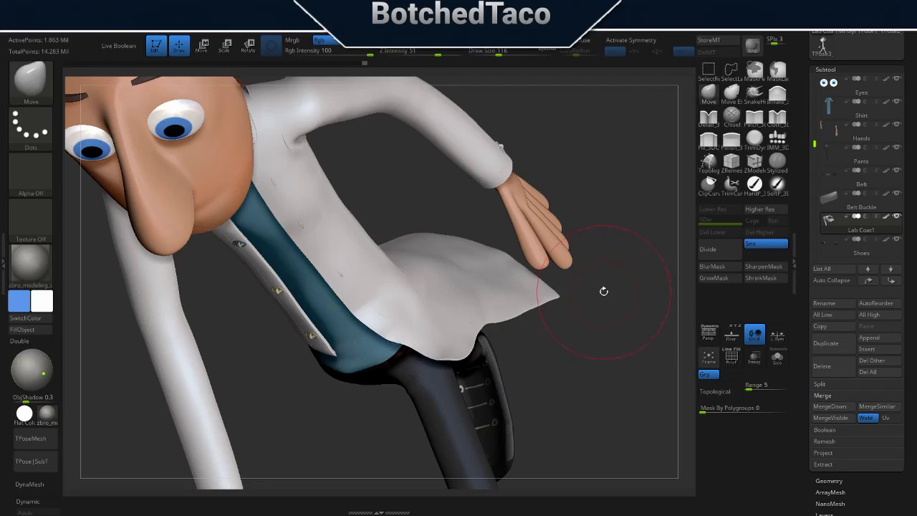
{"action": "mouse_move", "coordinate": [604, 291]}
{"action": "left_mouse_down"}
{"action": "mouse_move", "coordinate": [599, 265]}
{"action": "mouse_move", "coordinate": [590, 296]}
{"action": "mouse_move", "coordinate": [561, 312]}
{"action": "mouse_move", "coordinate": [620, 208]}
{"action": "mouse_move", "coordinate": [611, 203]}
{"action": "left_mouse_up"}
Set Draw Size to 101 and push the coat's shape around the leg from a side view.
{"action": "key", "text": "s"}
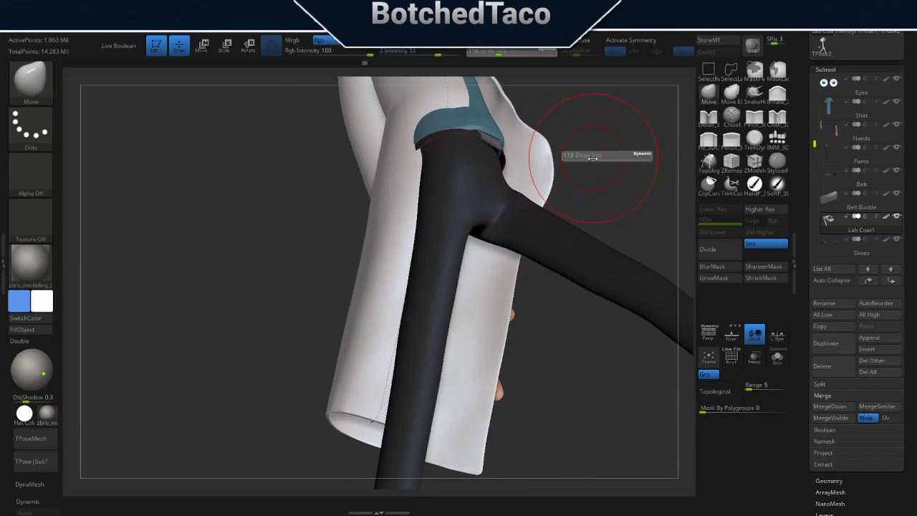
{"action": "left_click_drag", "start_coordinate": [572, 153], "coordinate": [550, 151]}
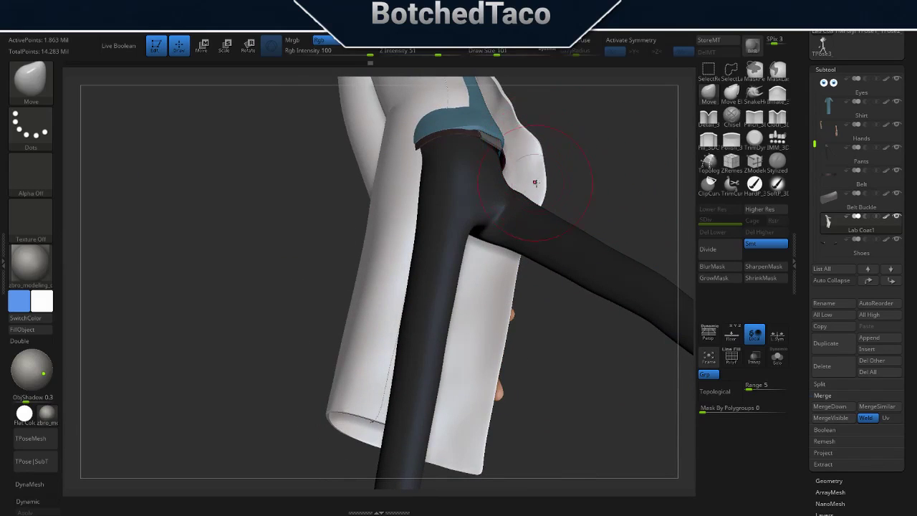
{"action": "mouse_move", "coordinate": [536, 182]}
{"action": "right_mouse_down"}
{"action": "mouse_move", "coordinate": [546, 160]}
{"action": "mouse_move", "coordinate": [568, 150]}
{"action": "right_mouse_up"}
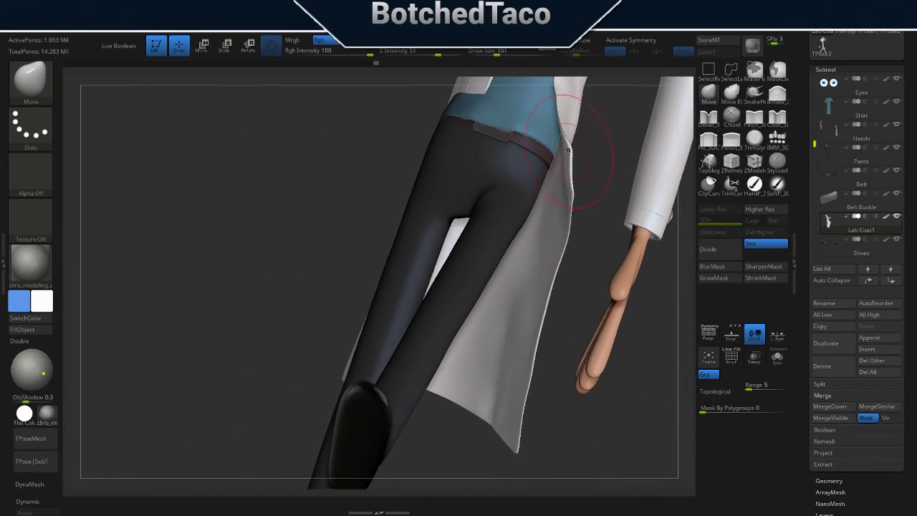
{"action": "right_click_drag", "start_coordinate": [598, 178], "coordinate": [566, 154]}
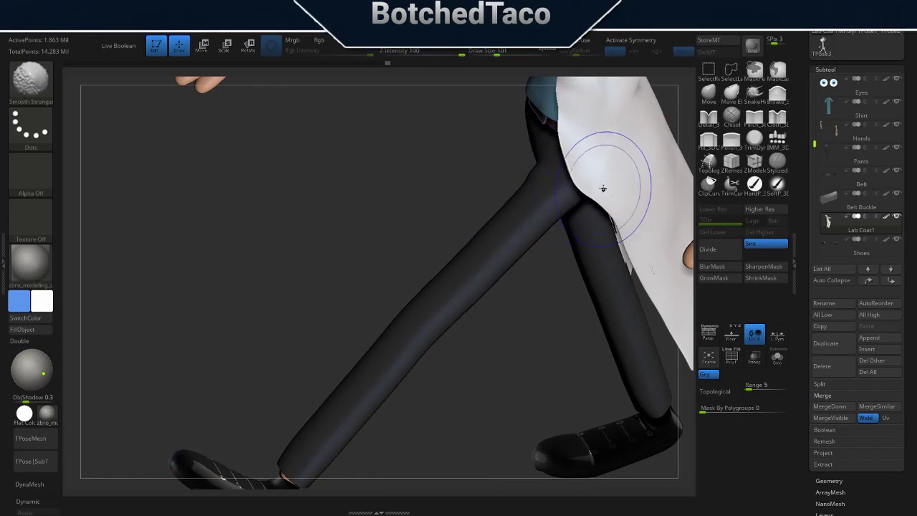
{"action": "key", "text": "shift"}
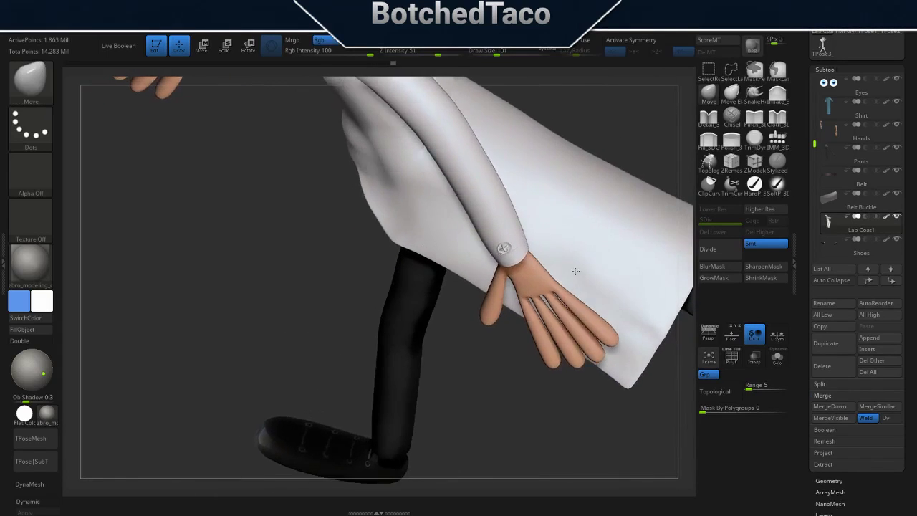
{"action": "scroll", "coordinate": [573, 277], "scroll_direction": "up", "scroll_amount": 3}
{"action": "scroll", "coordinate": [570, 294], "scroll_direction": "up", "scroll_amount": 3}
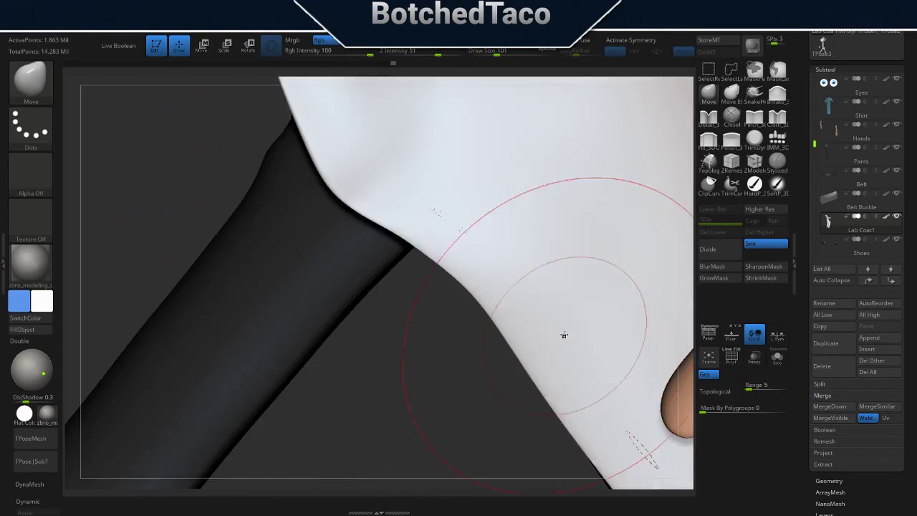
Smooth the coat panel beside the hip, then pull back to view the whole figure.
{"action": "mouse_move", "coordinate": [588, 243]}
{"action": "right_mouse_down", "text": "ctrl"}
{"action": "mouse_move", "coordinate": [436, 316]}
{"action": "mouse_move", "coordinate": [538, 244]}
{"action": "mouse_move", "coordinate": [542, 262]}
{"action": "mouse_move", "coordinate": [499, 296]}
{"action": "mouse_move", "coordinate": [512, 269]}
{"action": "right_mouse_up", "text": "ctrl"}
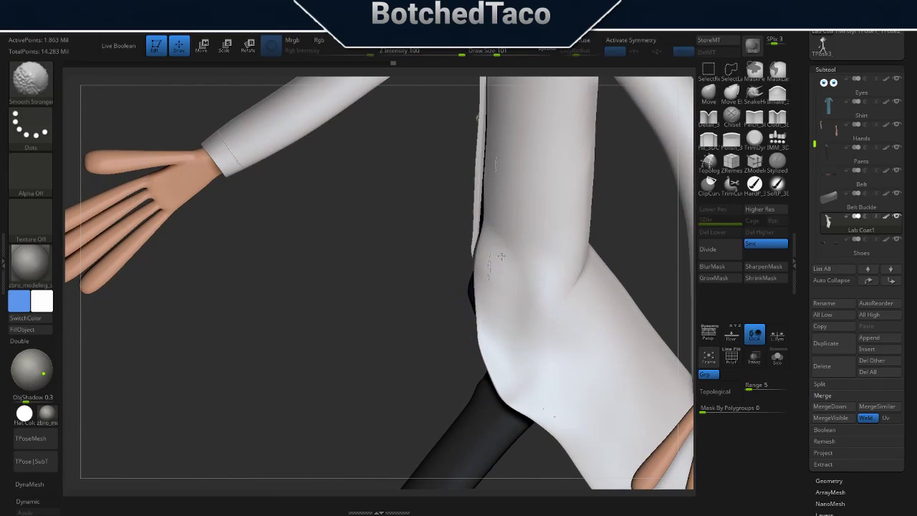
{"action": "right_click_drag", "start_coordinate": [535, 327], "coordinate": [574, 380]}
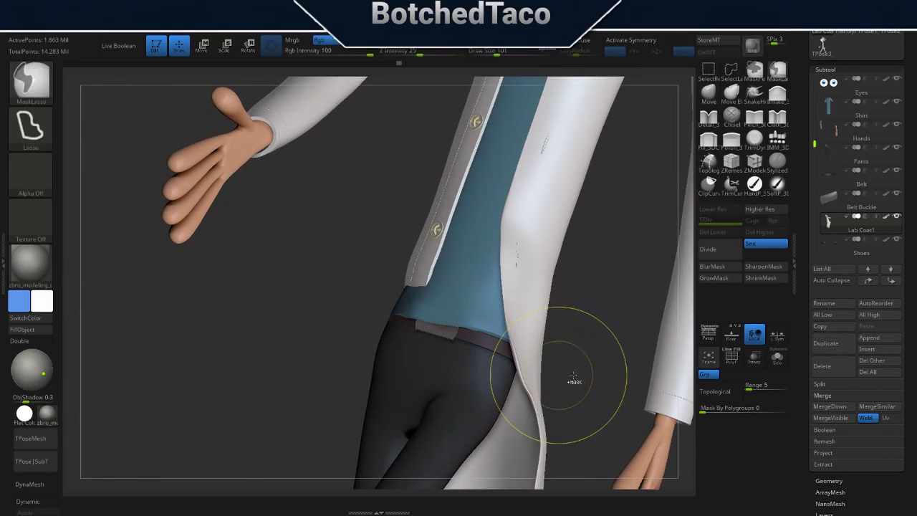
{"action": "mouse_move", "coordinate": [602, 332]}
{"action": "right_mouse_down"}
{"action": "mouse_move", "coordinate": [573, 299]}
{"action": "mouse_move", "coordinate": [571, 318]}
{"action": "right_mouse_up"}
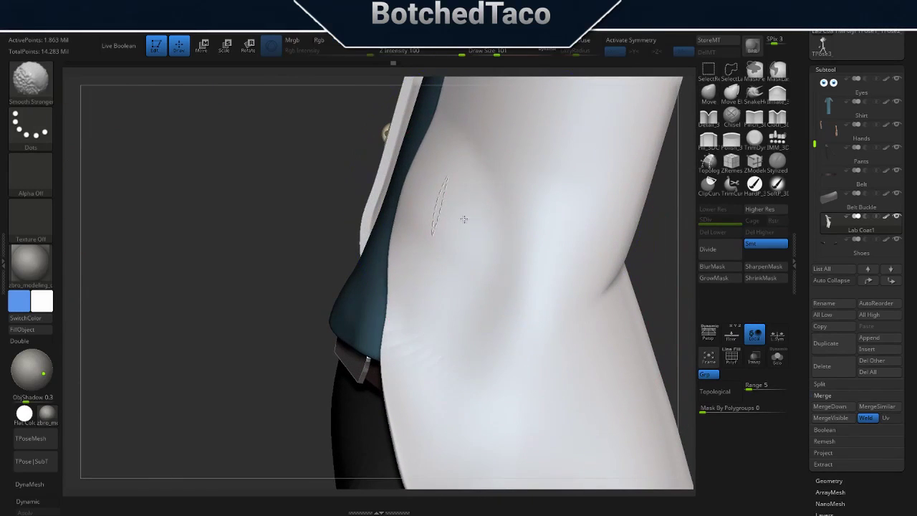
{"action": "key", "text": "b"}
{"action": "key", "text": "m"}
{"action": "key", "text": "v"}
{"action": "mouse_move", "coordinate": [488, 199]}
{"action": "right_mouse_down"}
{"action": "mouse_move", "coordinate": [564, 337]}
{"action": "mouse_move", "coordinate": [579, 336]}
{"action": "mouse_move", "coordinate": [546, 304]}
{"action": "mouse_move", "coordinate": [522, 297]}
{"action": "right_mouse_up"}
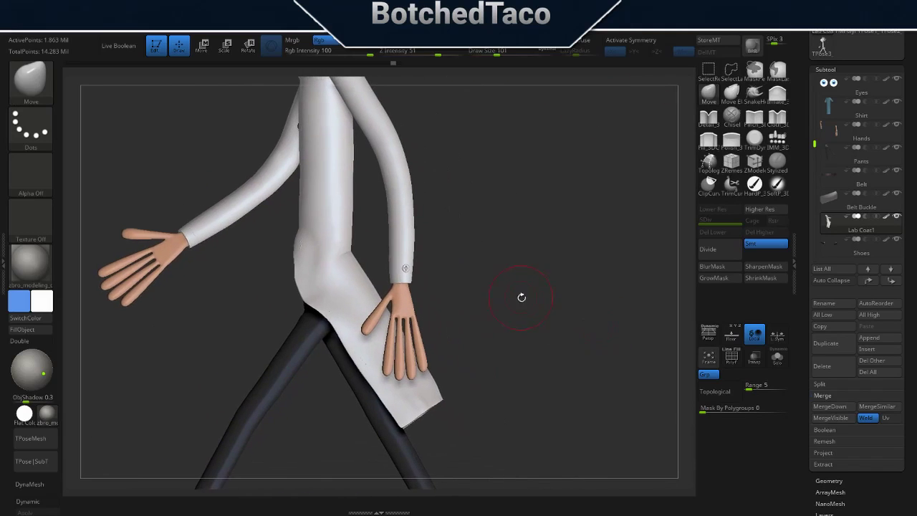
Orbit the figure to check the walking pose from the front.
{"action": "mouse_move", "coordinate": [538, 327]}
{"action": "right_mouse_down"}
{"action": "mouse_move", "coordinate": [472, 340]}
{"action": "mouse_move", "coordinate": [509, 331]}
{"action": "right_mouse_up"}
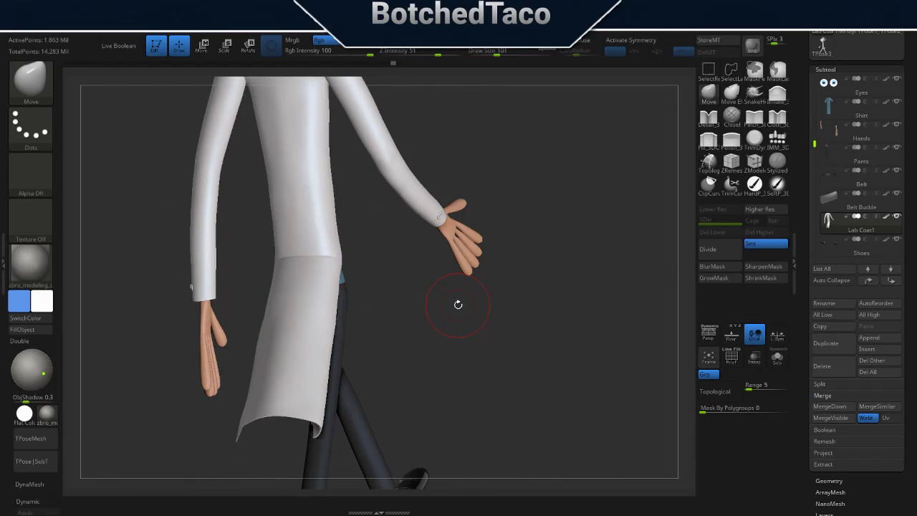
{"action": "mouse_move", "coordinate": [458, 305]}
{"action": "right_mouse_down"}
{"action": "mouse_move", "coordinate": [604, 276]}
{"action": "mouse_move", "coordinate": [485, 272]}
{"action": "mouse_move", "coordinate": [495, 265]}
{"action": "mouse_move", "coordinate": [504, 323]}
{"action": "mouse_move", "coordinate": [526, 339]}
{"action": "mouse_move", "coordinate": [546, 330]}
{"action": "right_mouse_up"}
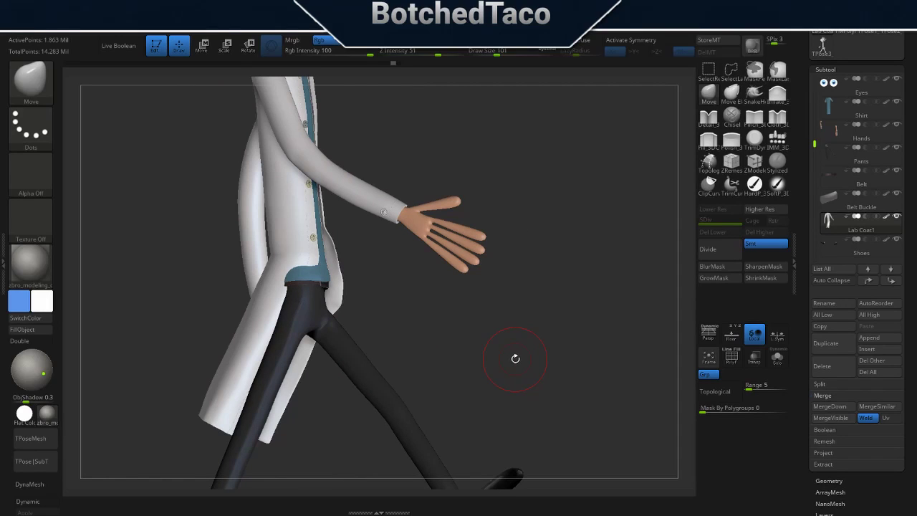
{"action": "left_click", "coordinate": [777, 359]}
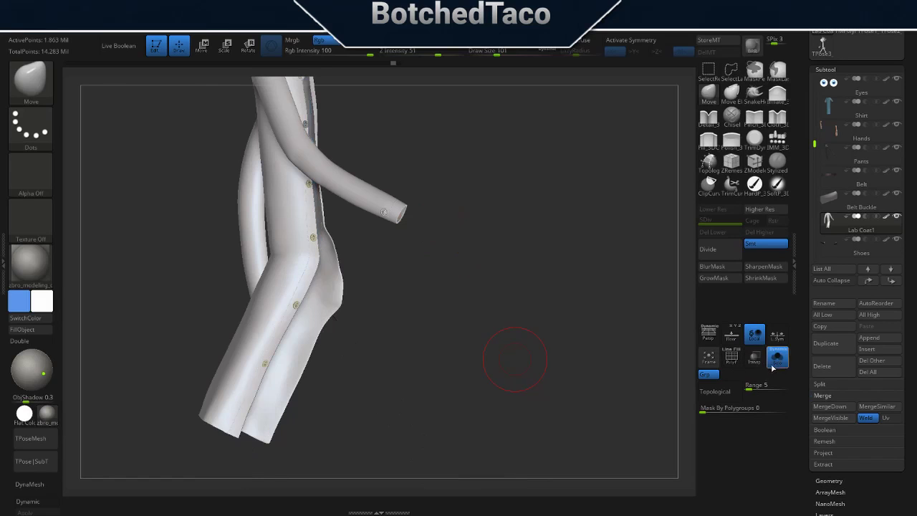
{"action": "left_click_drag", "start_coordinate": [489, 316], "coordinate": [550, 204]}
{"action": "key", "text": "space"}
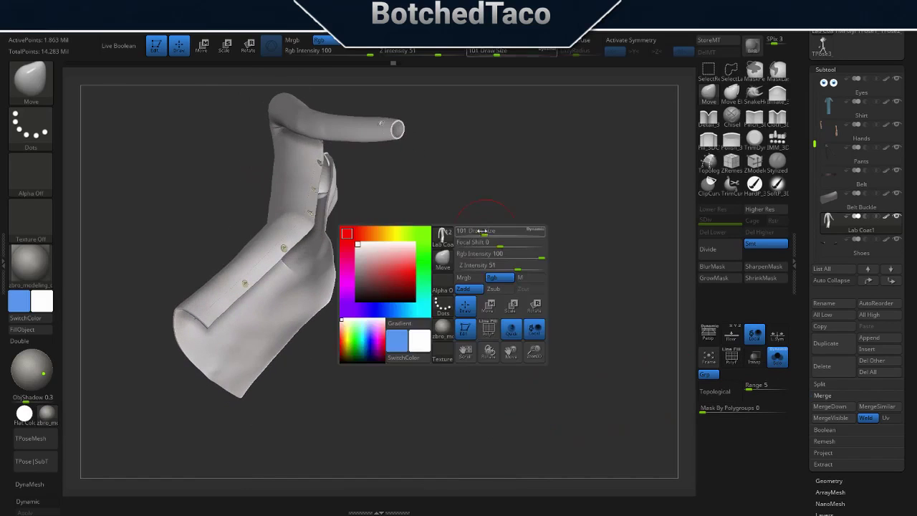
{"action": "mouse_move", "coordinate": [605, 201]}
{"action": "left_mouse_down"}
{"action": "mouse_move", "coordinate": [582, 214]}
{"action": "mouse_move", "coordinate": [589, 256]}
{"action": "mouse_move", "coordinate": [615, 279]}
{"action": "mouse_move", "coordinate": [666, 274]}
{"action": "left_mouse_up"}
{"action": "left_click_drag", "start_coordinate": [523, 270], "coordinate": [513, 272]}
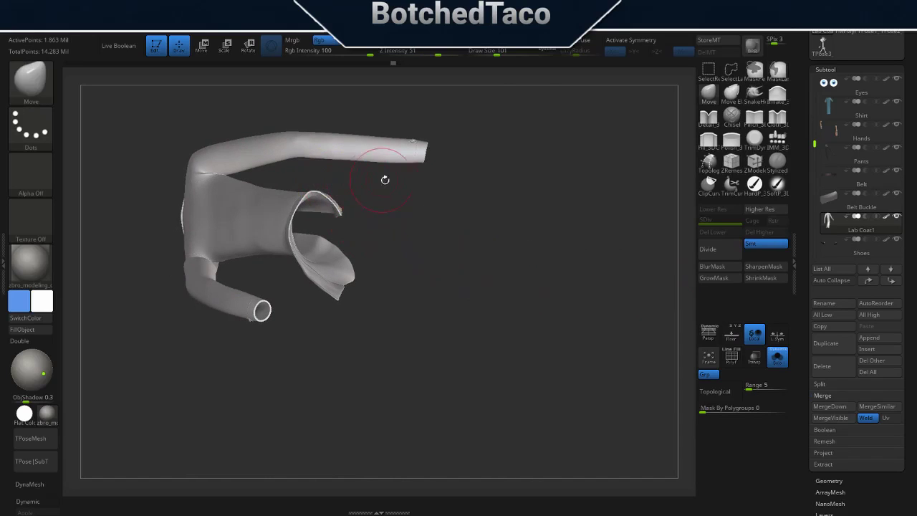
{"action": "mouse_move", "coordinate": [385, 180]}
{"action": "left_mouse_down"}
{"action": "mouse_move", "coordinate": [403, 253]}
{"action": "mouse_move", "coordinate": [401, 316]}
{"action": "mouse_move", "coordinate": [430, 297]}
{"action": "left_mouse_up"}
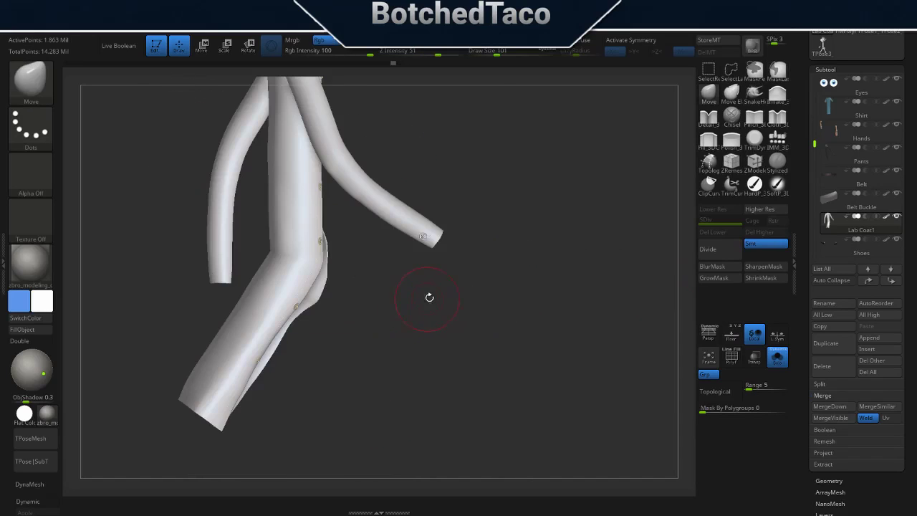
{"action": "key", "text": "ctrl"}
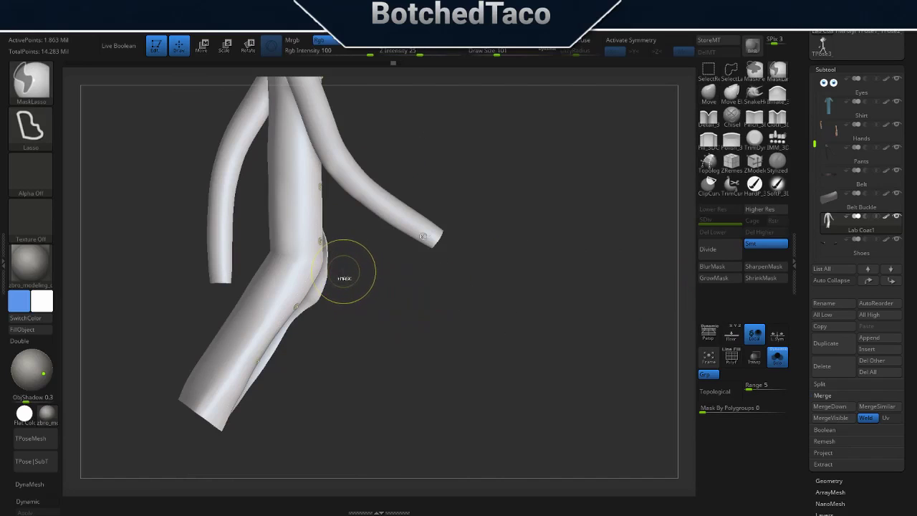
Lasso-mask the upper coat from the collar down, leaving the front tail flap unmasked.
{"action": "left_click_drag", "start_coordinate": [326, 272], "coordinate": [306, 424], "text": "ctrl"}
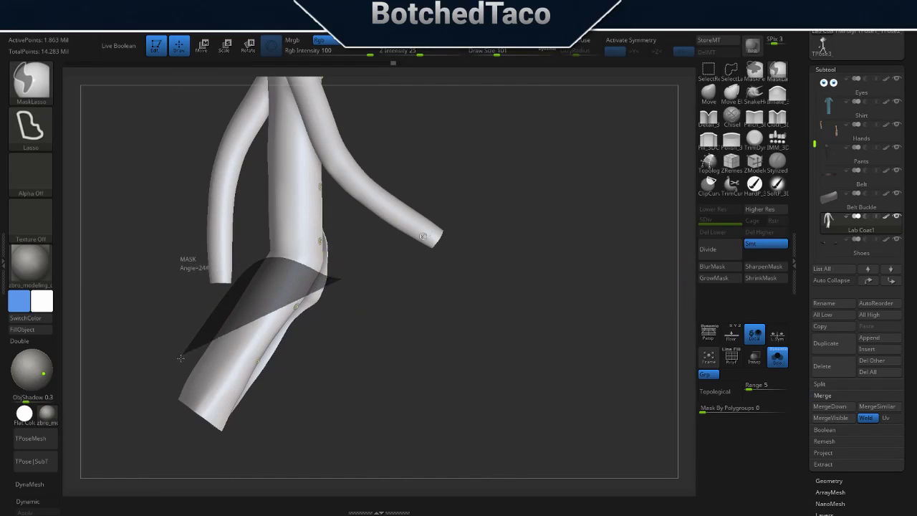
{"action": "left_click", "coordinate": [465, 361], "text": "ctrl"}
{"action": "mouse_move", "coordinate": [549, 334]}
{"action": "left_mouse_down"}
{"action": "mouse_move", "coordinate": [566, 216]}
{"action": "mouse_move", "coordinate": [575, 242]}
{"action": "left_mouse_up"}
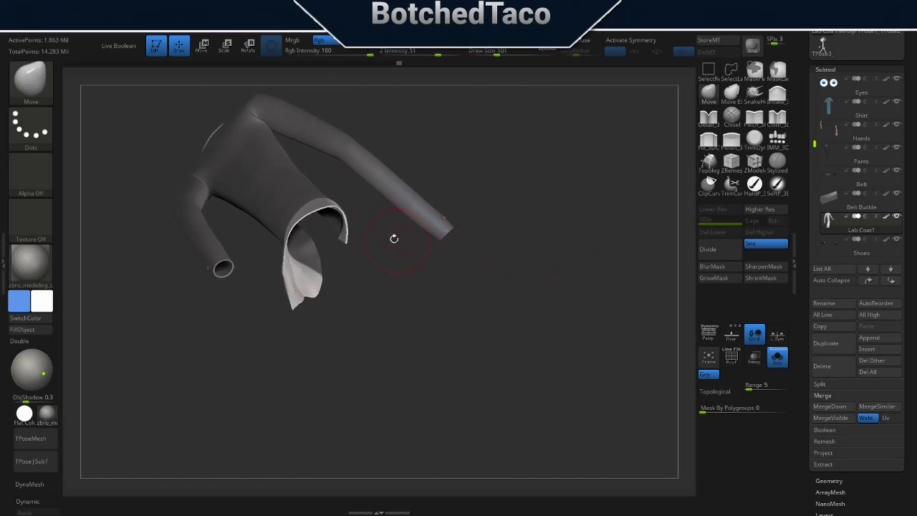
{"action": "key", "text": "ctrl"}
{"action": "left_click", "coordinate": [351, 213], "text": "ctrl"}
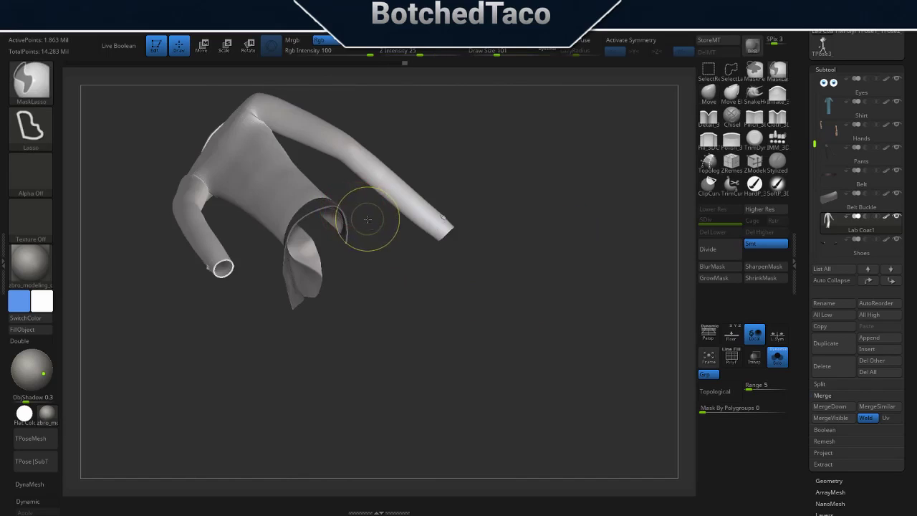
{"action": "left_click", "coordinate": [351, 213], "text": "ctrl"}
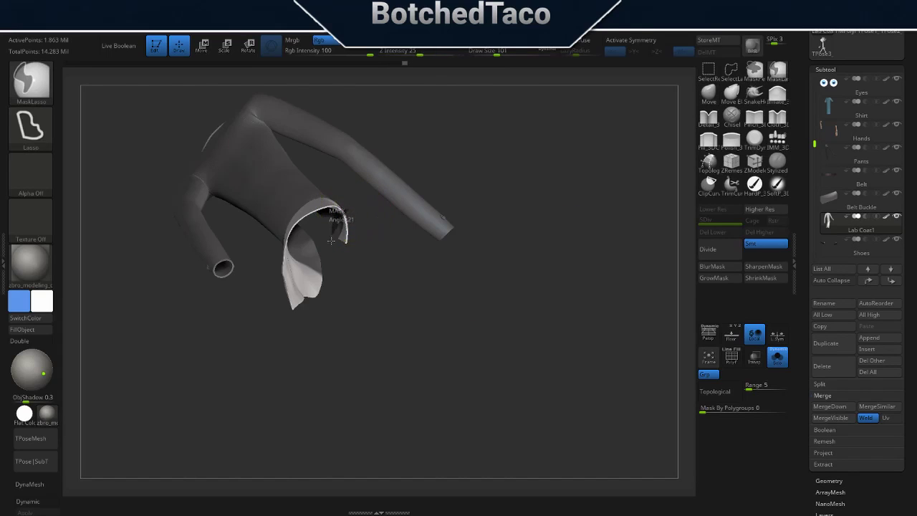
{"action": "left_click_drag", "start_coordinate": [374, 258], "coordinate": [420, 273], "text": "ctrl"}
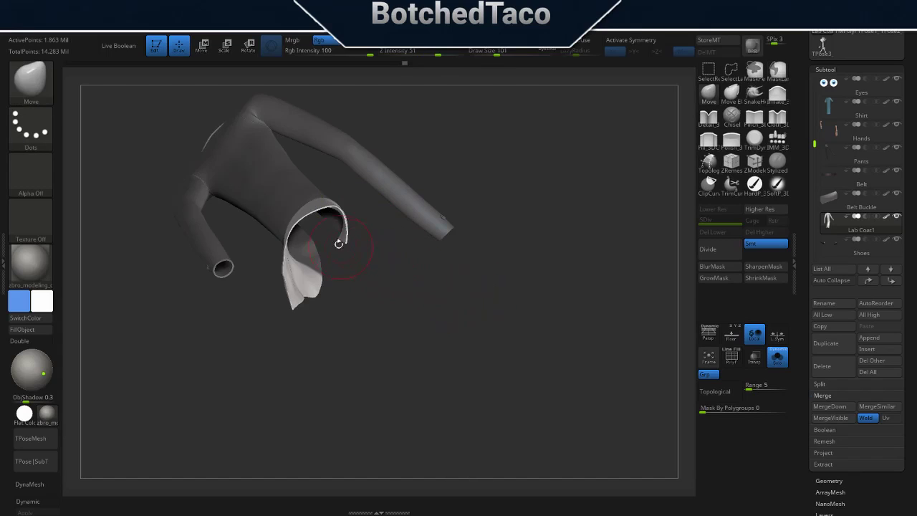
{"action": "key", "text": "ctrl"}
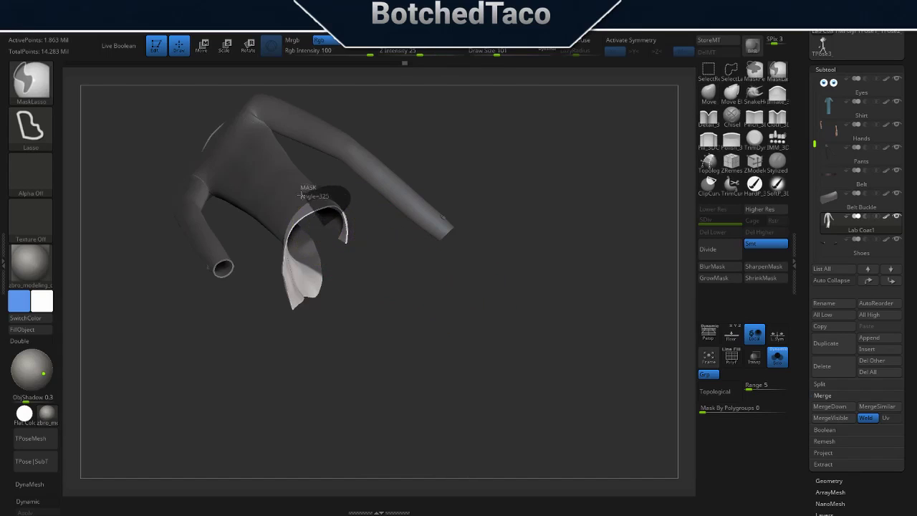
{"action": "left_click_drag", "start_coordinate": [301, 193], "coordinate": [348, 349], "text": "ctrl"}
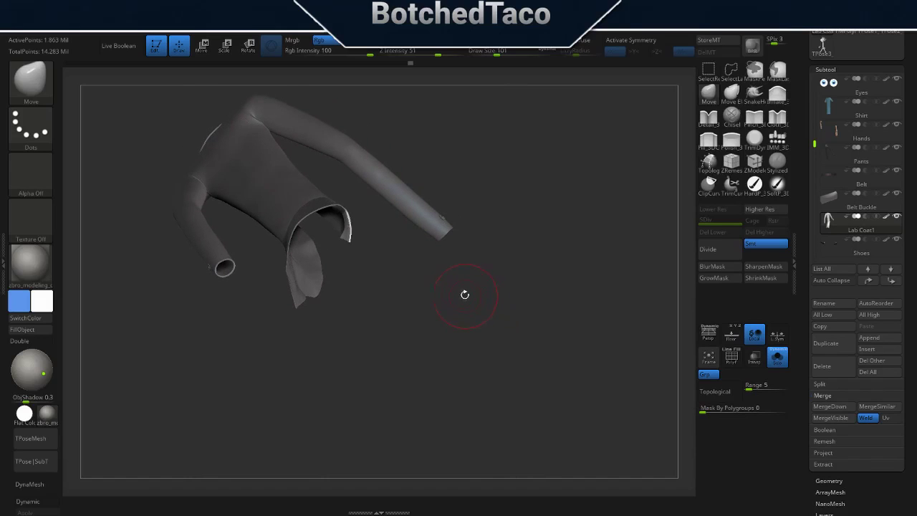
Use the Move Transpose gizmo to swing the unmasked coat flap down and to the left.
{"action": "key", "text": "w"}
{"action": "left_click_drag", "start_coordinate": [291, 255], "coordinate": [342, 212]}
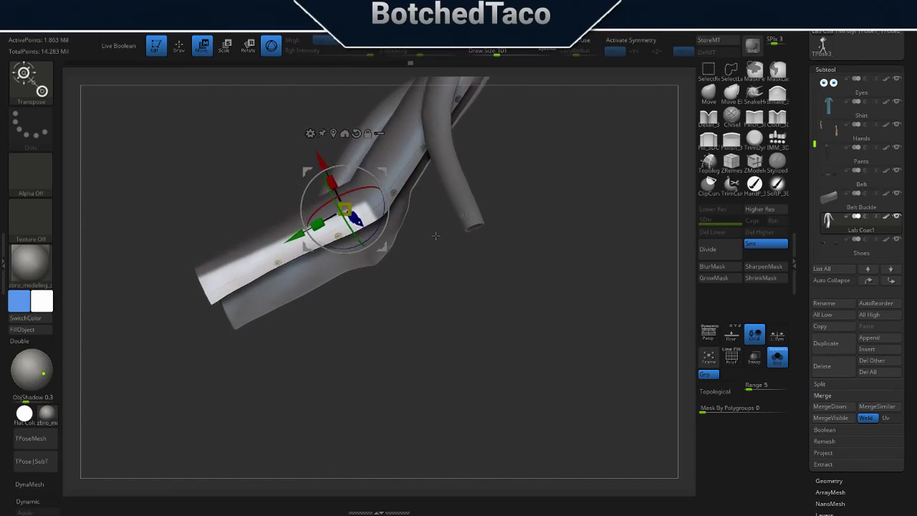
{"action": "mouse_move", "coordinate": [344, 211]}
{"action": "left_mouse_down"}
{"action": "mouse_move", "coordinate": [352, 317]}
{"action": "mouse_move", "coordinate": [420, 266]}
{"action": "left_mouse_up"}
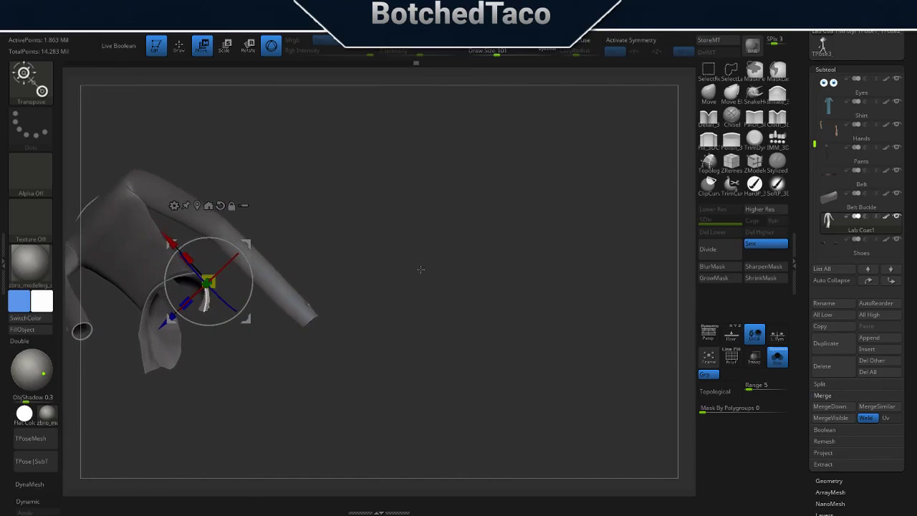
{"action": "right_click", "coordinate": [421, 272]}
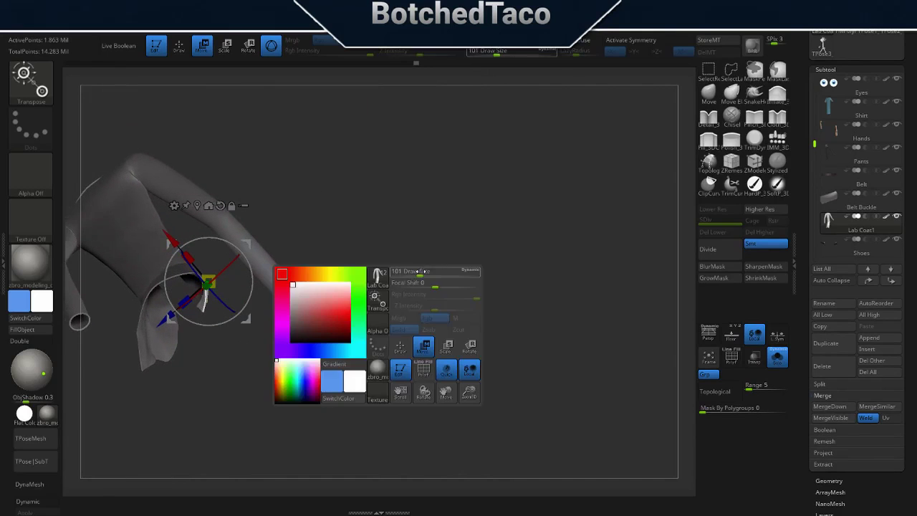
{"action": "left_click_drag", "start_coordinate": [347, 205], "coordinate": [540, 202], "text": "alt"}
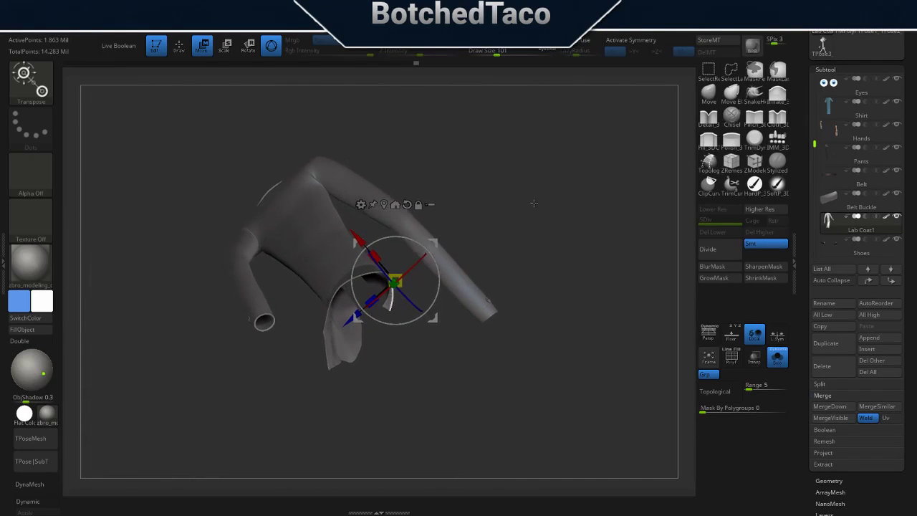
{"action": "mouse_move", "coordinate": [433, 236]}
{"action": "left_mouse_down"}
{"action": "mouse_move", "coordinate": [438, 283]}
{"action": "mouse_move", "coordinate": [447, 267]}
{"action": "left_mouse_up"}
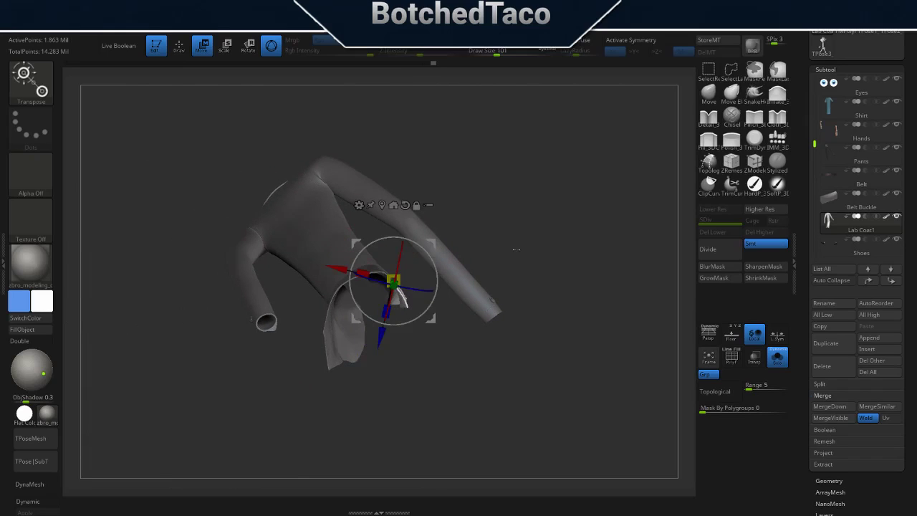
{"action": "mouse_move", "coordinate": [516, 249]}
{"action": "left_mouse_down"}
{"action": "mouse_move", "coordinate": [526, 204]}
{"action": "mouse_move", "coordinate": [531, 256]}
{"action": "mouse_move", "coordinate": [528, 245]}
{"action": "mouse_move", "coordinate": [542, 241]}
{"action": "mouse_move", "coordinate": [517, 254]}
{"action": "mouse_move", "coordinate": [507, 308]}
{"action": "left_mouse_up"}
Smooth the coat flap with Smooth Stronger at Draw Size 62.
{"action": "key", "text": "q"}
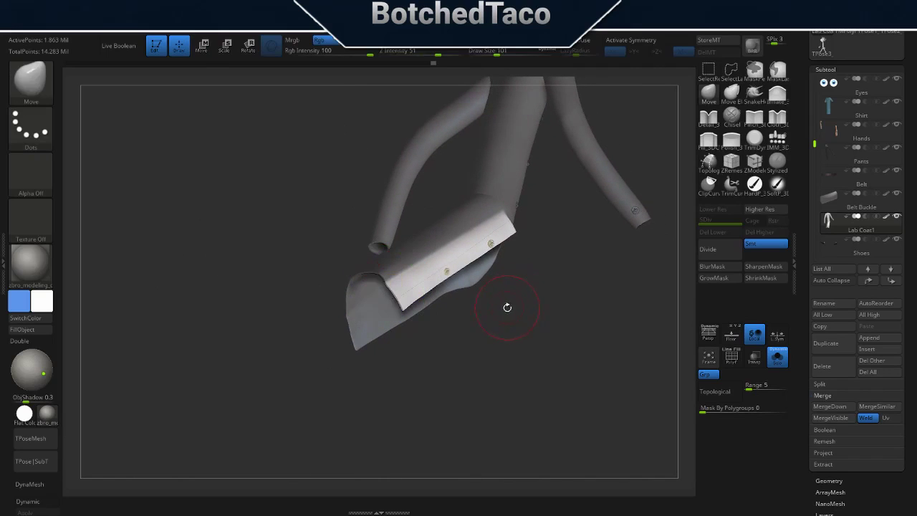
{"action": "key", "text": "shift"}
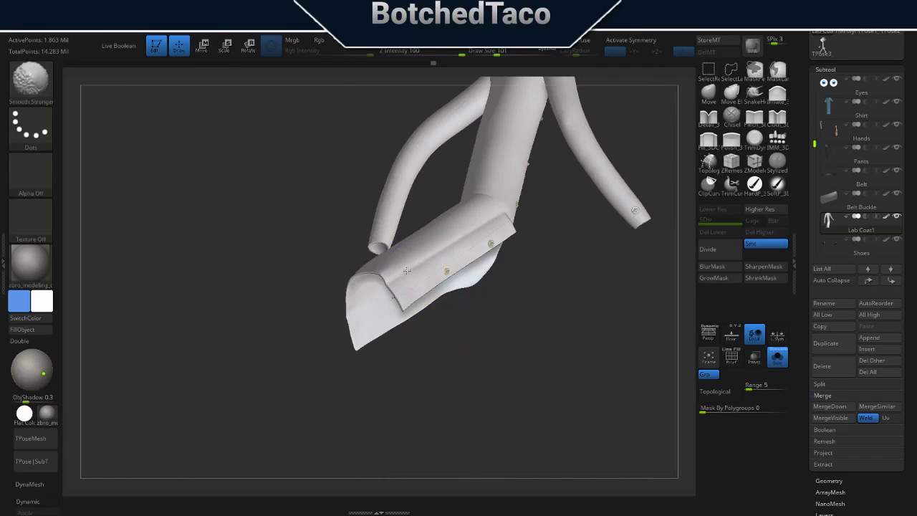
{"action": "left_click_drag", "start_coordinate": [458, 336], "coordinate": [483, 303]}
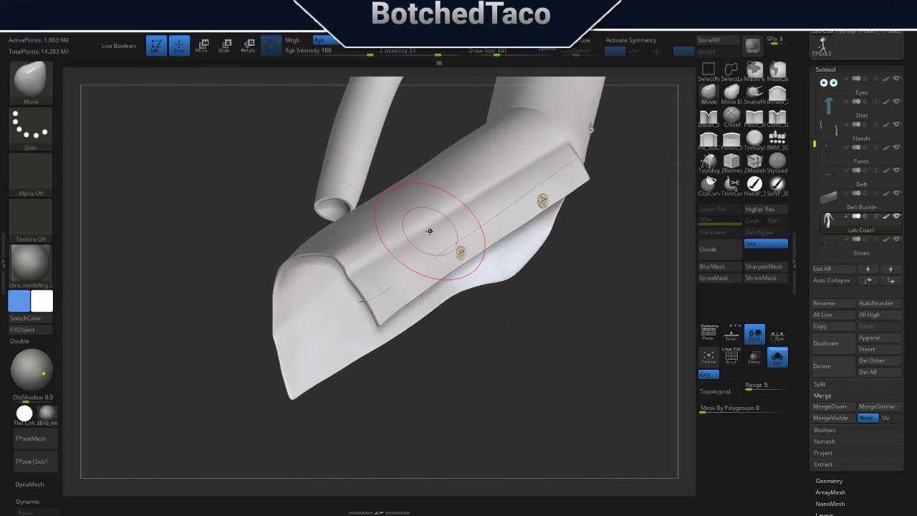
{"action": "key", "text": "s"}
{"action": "left_click_drag", "start_coordinate": [430, 231], "coordinate": [410, 238]}
{"action": "key", "text": "shift"}
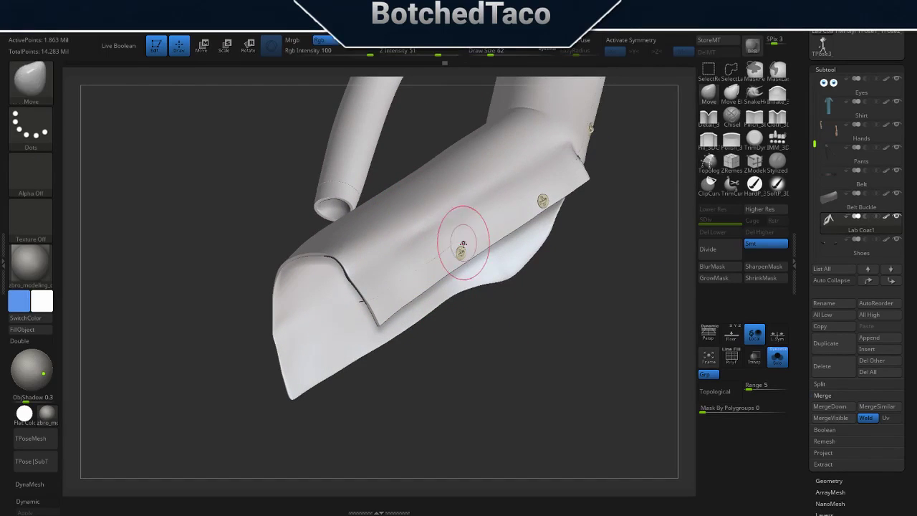
Orbit around the coat's sleeves and flap to check it, ending upright facing front.
{"action": "left_click_drag", "start_coordinate": [483, 266], "coordinate": [551, 138]}
{"action": "right_click_drag", "start_coordinate": [553, 127], "coordinate": [520, 194]}
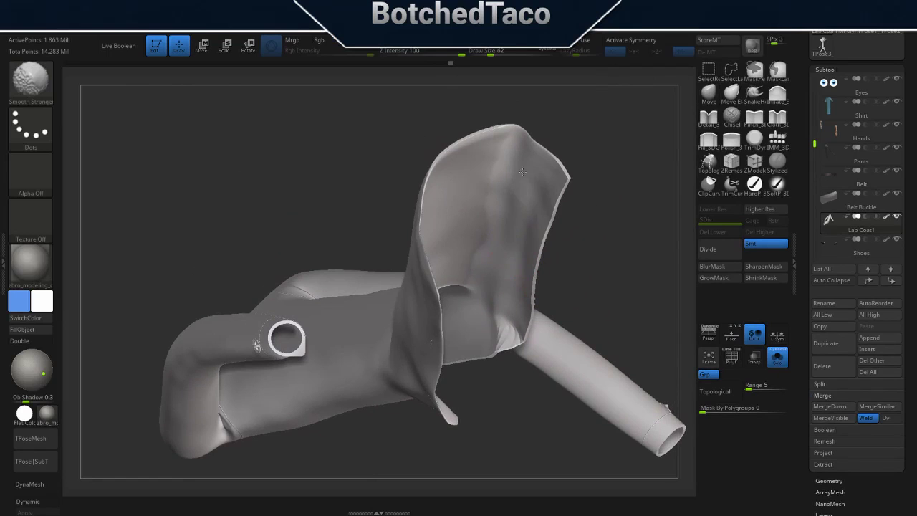
{"action": "right_click_drag", "start_coordinate": [510, 270], "coordinate": [533, 322]}
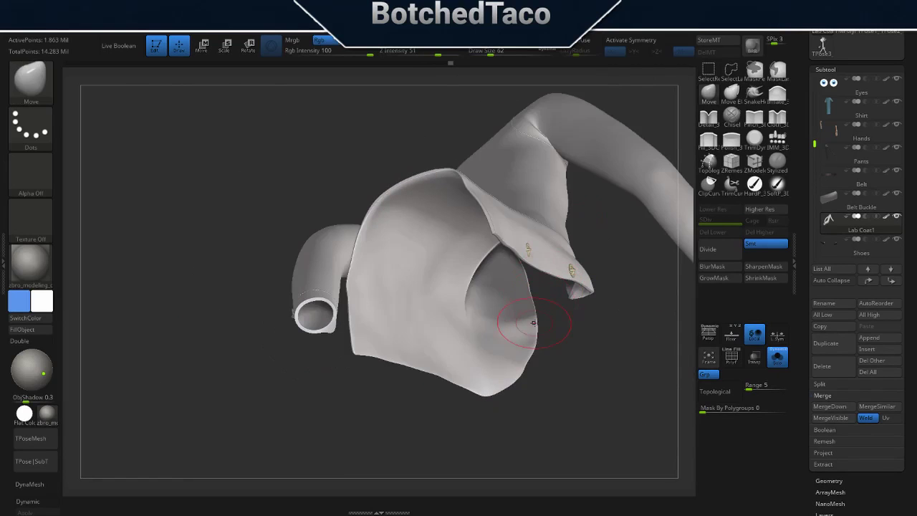
{"action": "mouse_move", "coordinate": [607, 261]}
{"action": "right_mouse_down"}
{"action": "mouse_move", "coordinate": [619, 339]}
{"action": "mouse_move", "coordinate": [575, 159]}
{"action": "right_mouse_up"}
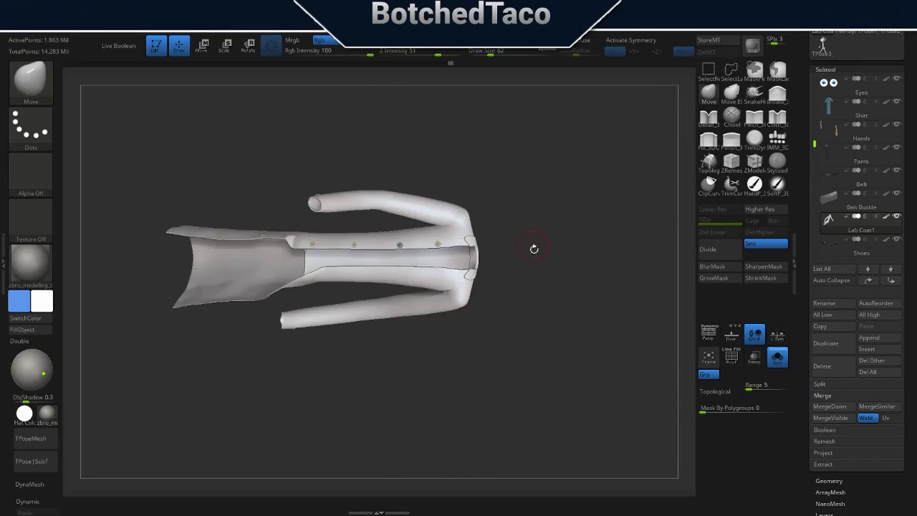
{"action": "mouse_move", "coordinate": [574, 272]}
{"action": "right_mouse_down"}
{"action": "mouse_move", "coordinate": [568, 220]}
{"action": "mouse_move", "coordinate": [535, 143]}
{"action": "mouse_move", "coordinate": [520, 141]}
{"action": "right_mouse_up"}
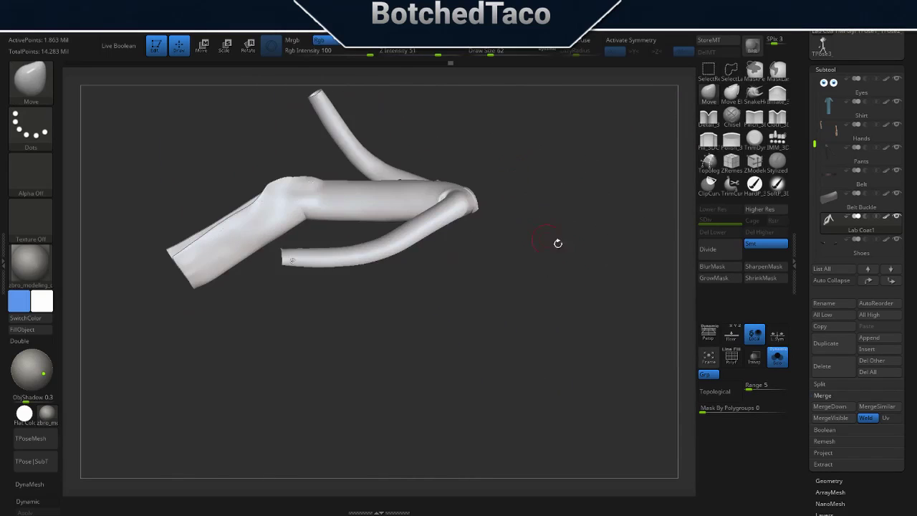
{"action": "mouse_move", "coordinate": [557, 242]}
{"action": "right_mouse_down"}
{"action": "mouse_move", "coordinate": [546, 169]}
{"action": "mouse_move", "coordinate": [534, 187]}
{"action": "mouse_move", "coordinate": [519, 170]}
{"action": "right_mouse_up"}
{"action": "mouse_move", "coordinate": [516, 223]}
{"action": "right_mouse_down"}
{"action": "mouse_move", "coordinate": [545, 268]}
{"action": "mouse_move", "coordinate": [569, 272]}
{"action": "mouse_move", "coordinate": [541, 240]}
{"action": "right_mouse_up"}
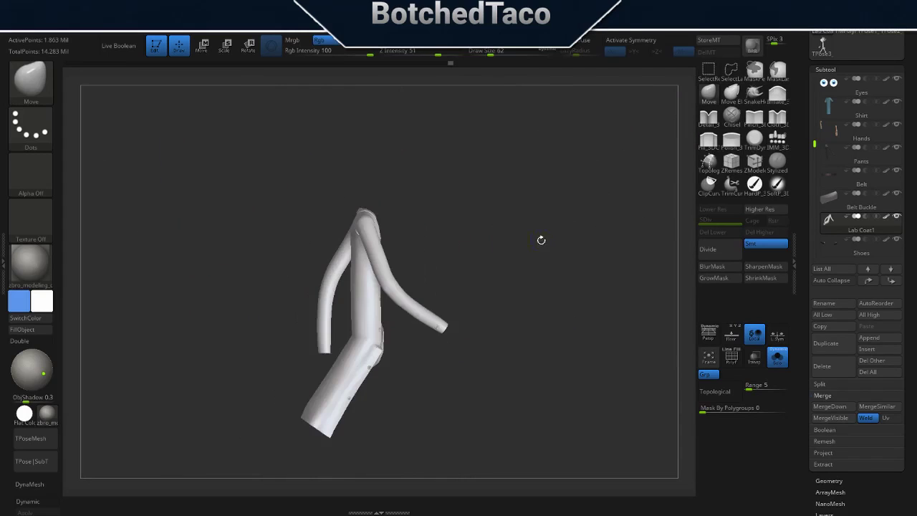
{"action": "mouse_move", "coordinate": [540, 286]}
{"action": "right_mouse_down"}
{"action": "mouse_move", "coordinate": [569, 315]}
{"action": "mouse_move", "coordinate": [521, 310]}
{"action": "mouse_move", "coordinate": [684, 376]}
{"action": "right_mouse_up"}
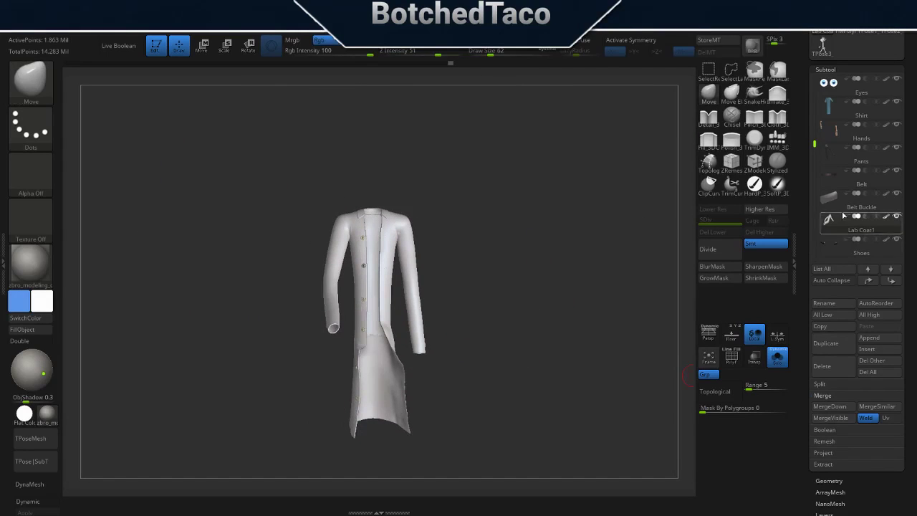
Turn off Solo to show the full character, then enable Transp for see-through shading.
{"action": "left_click", "coordinate": [778, 358]}
{"action": "mouse_move", "coordinate": [498, 337]}
{"action": "right_mouse_down"}
{"action": "mouse_move", "coordinate": [502, 344]}
{"action": "mouse_move", "coordinate": [517, 329]}
{"action": "right_mouse_up"}
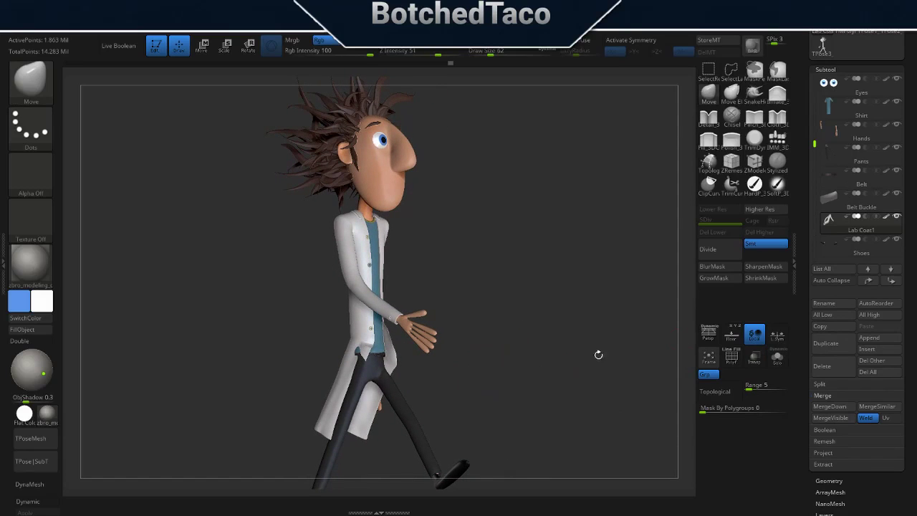
{"action": "mouse_move", "coordinate": [624, 380]}
{"action": "right_mouse_down"}
{"action": "mouse_move", "coordinate": [573, 344]}
{"action": "mouse_move", "coordinate": [491, 348]}
{"action": "mouse_move", "coordinate": [602, 244]}
{"action": "mouse_move", "coordinate": [610, 310]}
{"action": "right_mouse_up"}
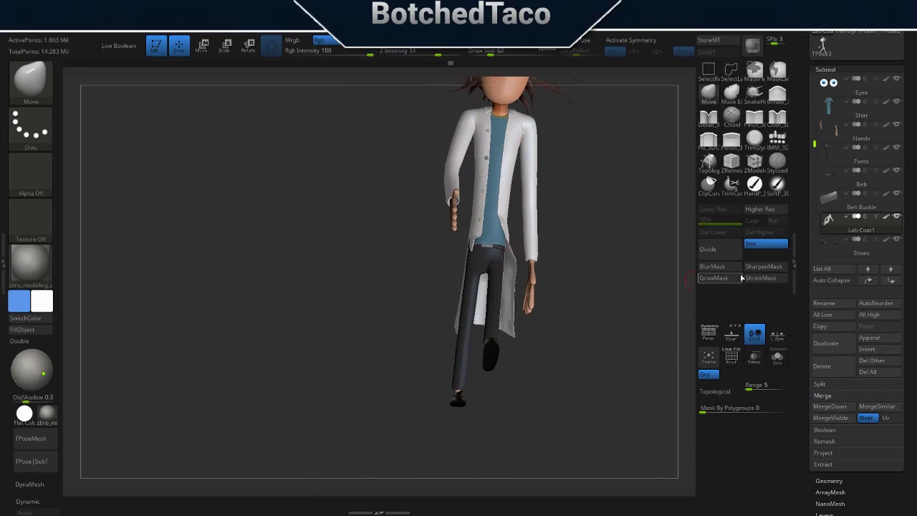
{"action": "left_click", "coordinate": [755, 357]}
{"action": "mouse_move", "coordinate": [573, 259]}
{"action": "right_mouse_down"}
{"action": "mouse_move", "coordinate": [566, 230]}
{"action": "mouse_move", "coordinate": [576, 258]}
{"action": "mouse_move", "coordinate": [554, 276]}
{"action": "mouse_move", "coordinate": [631, 332]}
{"action": "right_mouse_up"}
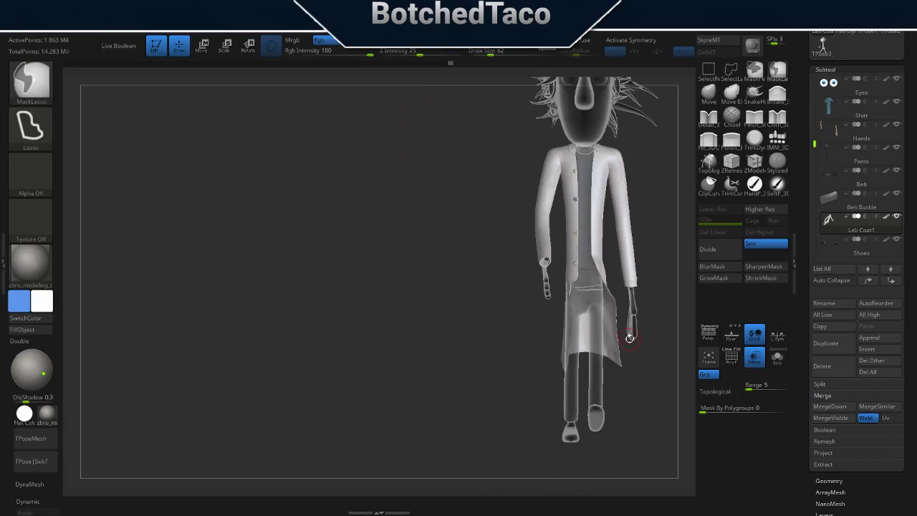
Enlarge the brush to reshape the coat tails, turn off Transp, and set Draw Size back to 62.
{"action": "key", "text": "s"}
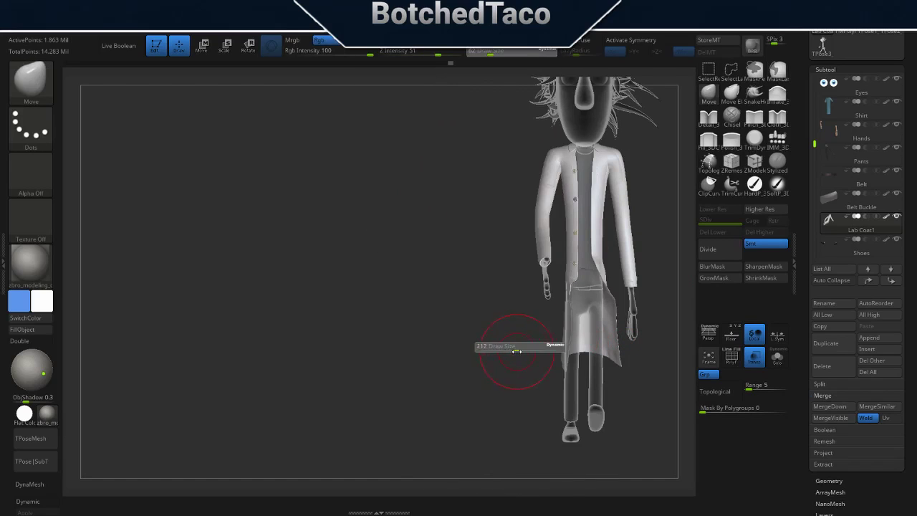
{"action": "mouse_move", "coordinate": [516, 351]}
{"action": "right_mouse_down", "text": "ctrl"}
{"action": "mouse_move", "coordinate": [577, 303]}
{"action": "mouse_move", "coordinate": [532, 286]}
{"action": "mouse_move", "coordinate": [529, 317]}
{"action": "mouse_move", "coordinate": [478, 328]}
{"action": "right_mouse_up", "text": "ctrl"}
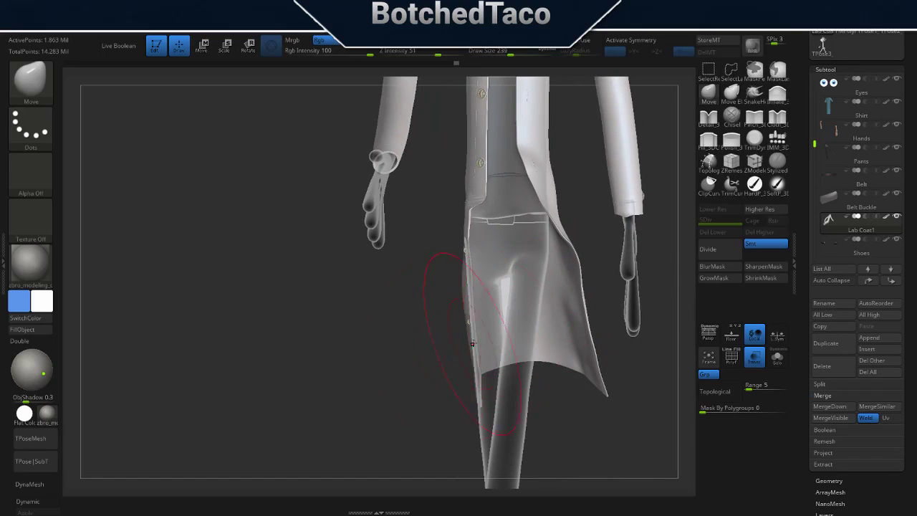
{"action": "mouse_move", "coordinate": [479, 371]}
{"action": "right_mouse_down"}
{"action": "mouse_move", "coordinate": [508, 373]}
{"action": "mouse_move", "coordinate": [498, 384]}
{"action": "right_mouse_up"}
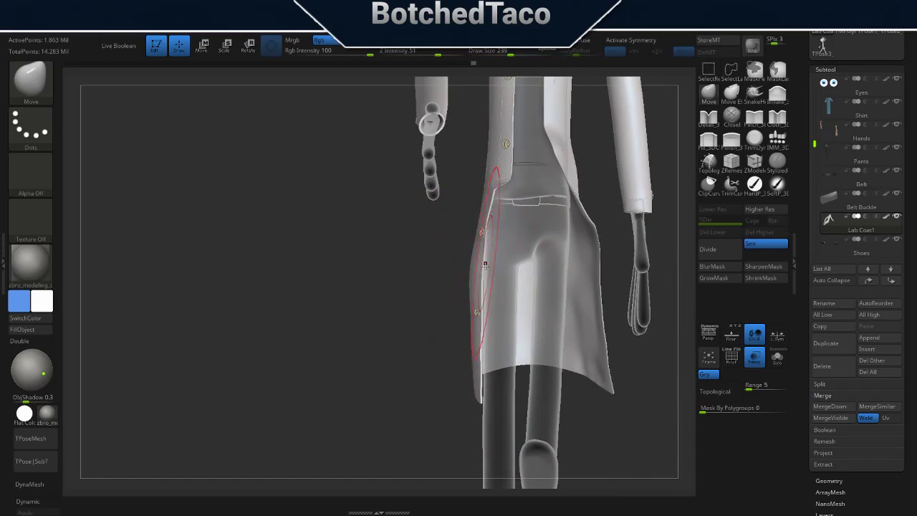
{"action": "mouse_move", "coordinate": [485, 264]}
{"action": "right_mouse_down"}
{"action": "mouse_move", "coordinate": [589, 327]}
{"action": "mouse_move", "coordinate": [580, 360]}
{"action": "mouse_move", "coordinate": [555, 378]}
{"action": "right_mouse_up"}
{"action": "left_click", "coordinate": [754, 366]}
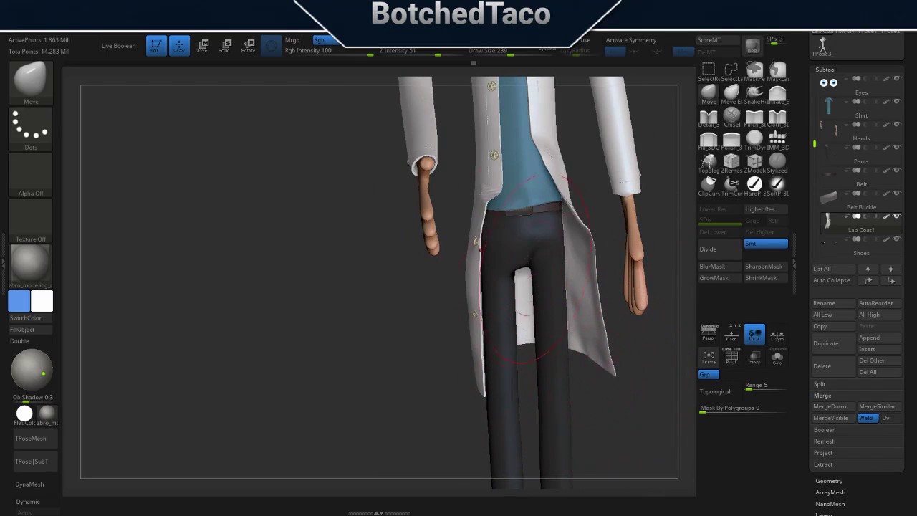
{"action": "mouse_move", "coordinate": [432, 358]}
{"action": "right_mouse_down"}
{"action": "mouse_move", "coordinate": [530, 385]}
{"action": "mouse_move", "coordinate": [441, 391]}
{"action": "mouse_move", "coordinate": [452, 372]}
{"action": "right_mouse_up"}
{"action": "left_click_drag", "start_coordinate": [400, 313], "coordinate": [381, 313]}
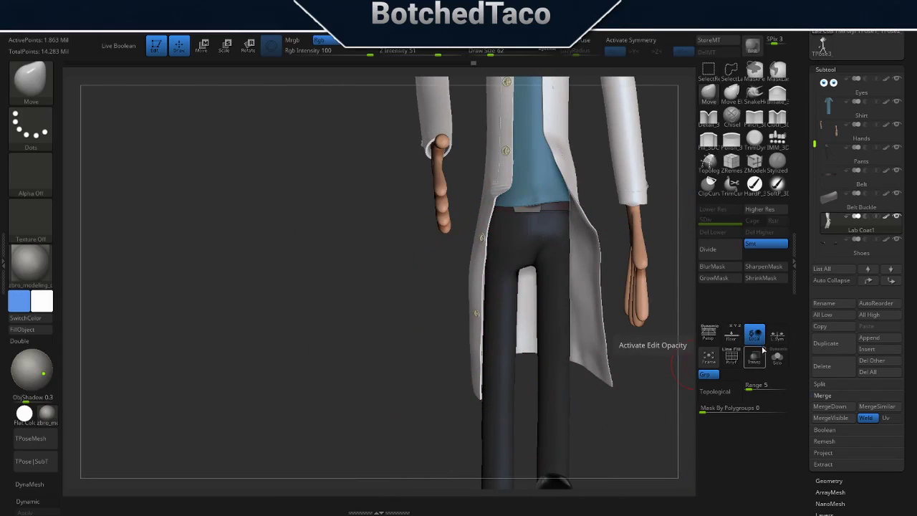
Smooth the coat front down along the shirt near the belt.
{"action": "key", "text": "shift"}
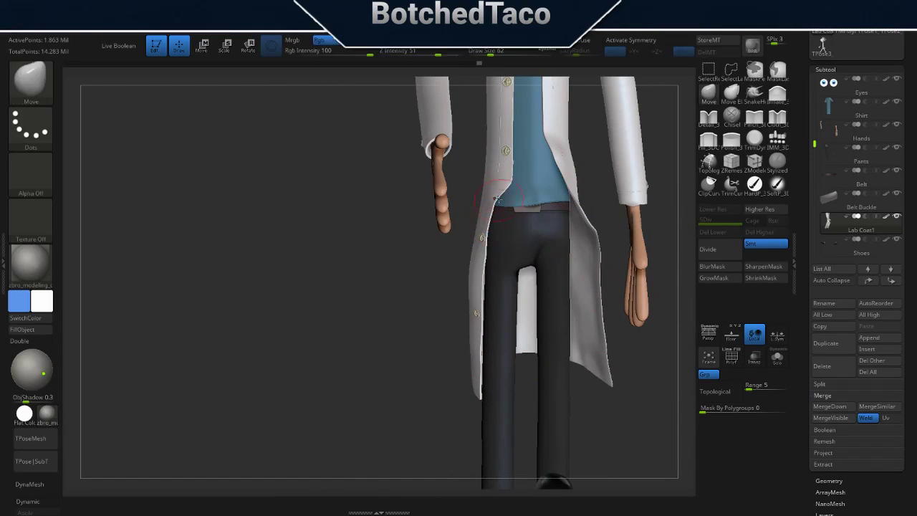
{"action": "right_click_drag", "start_coordinate": [500, 184], "coordinate": [505, 179]}
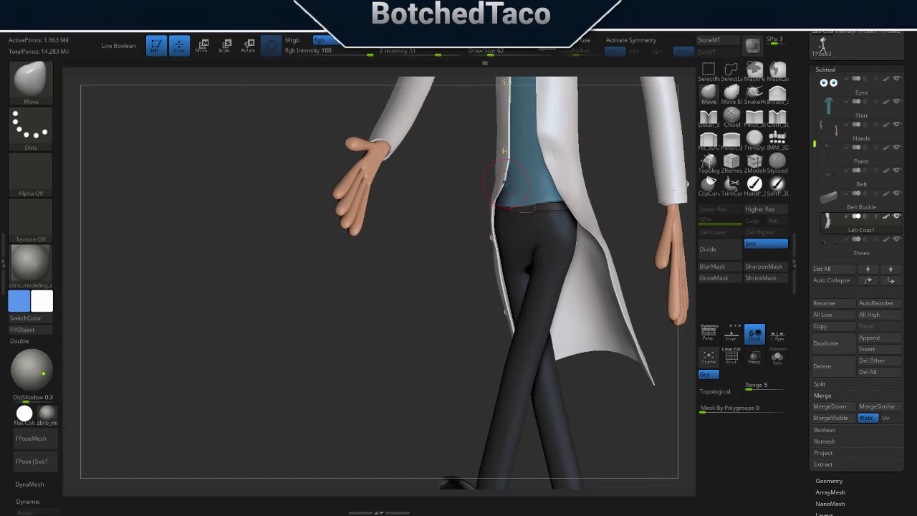
{"action": "key", "text": "shift"}
{"action": "left_click_drag", "start_coordinate": [505, 170], "coordinate": [506, 203], "text": "shift"}
Step back through the edit history and review the walking pose from a side profile.
{"action": "key", "text": "ctrl+shift+z"}
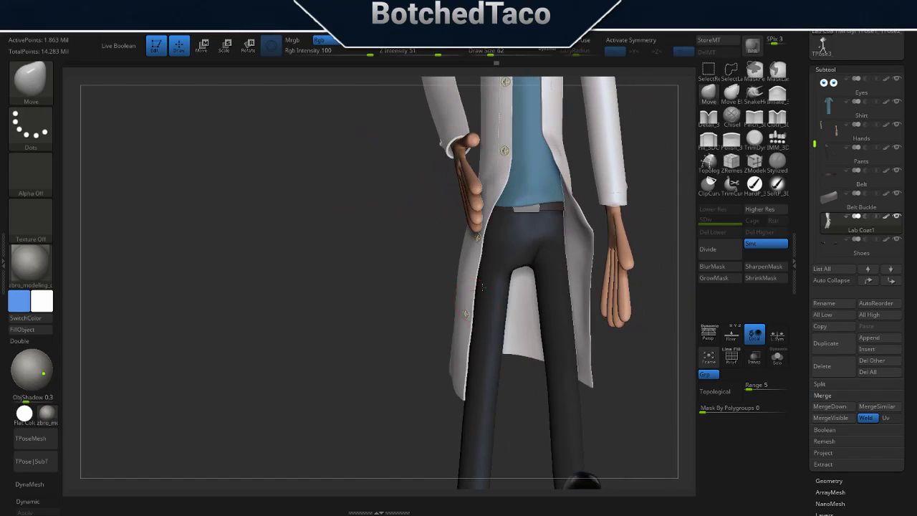
{"action": "right_click_drag", "start_coordinate": [508, 379], "coordinate": [559, 399]}
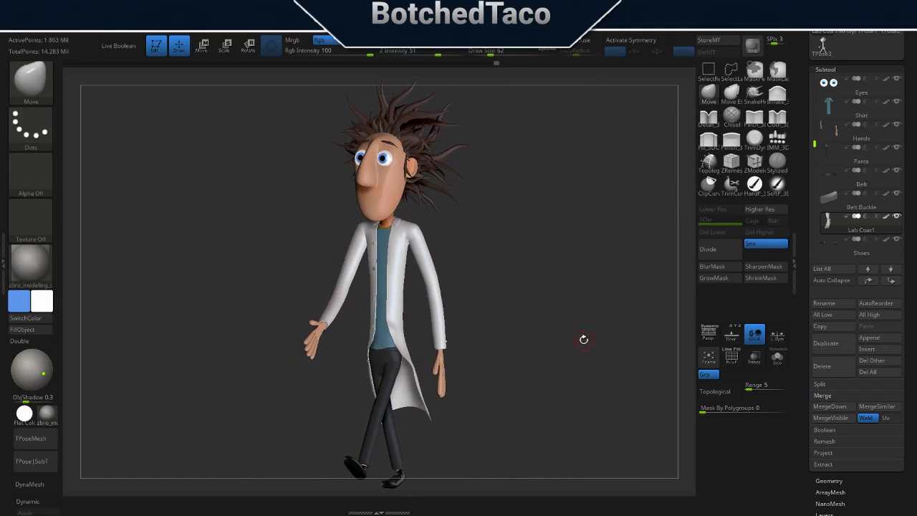
{"action": "key", "text": "ctrl"}
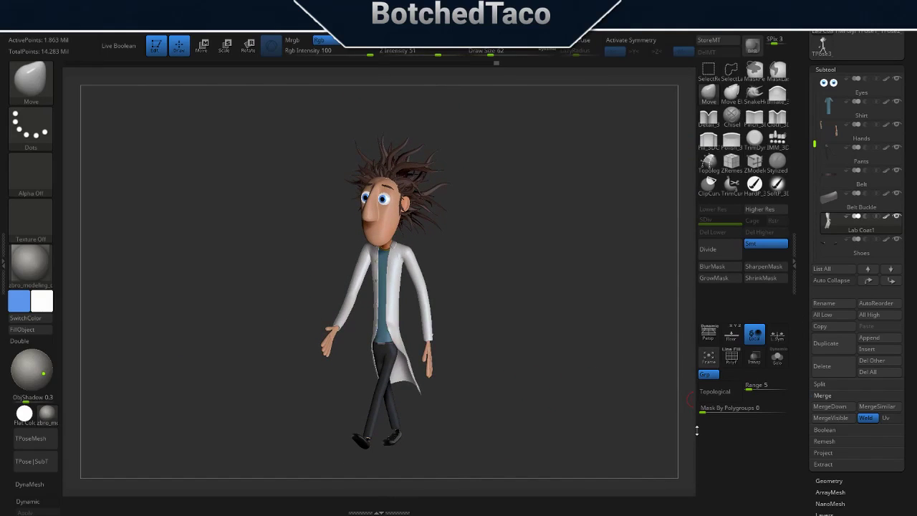
Save the posed character as the project file FlintLockwood-10-Posing-7.ZPR.
{"action": "key", "text": "ctrl+s"}
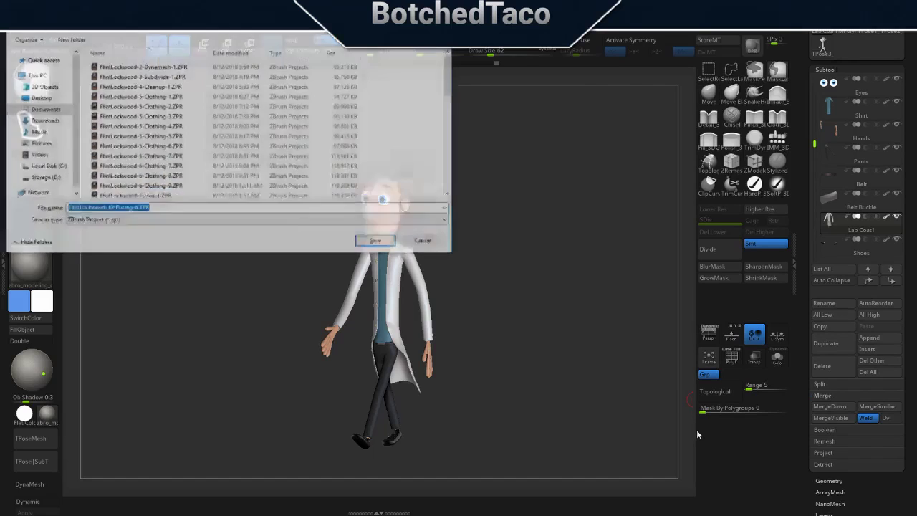
{"action": "left_click", "coordinate": [132, 207]}
{"action": "type", "text": "7"}
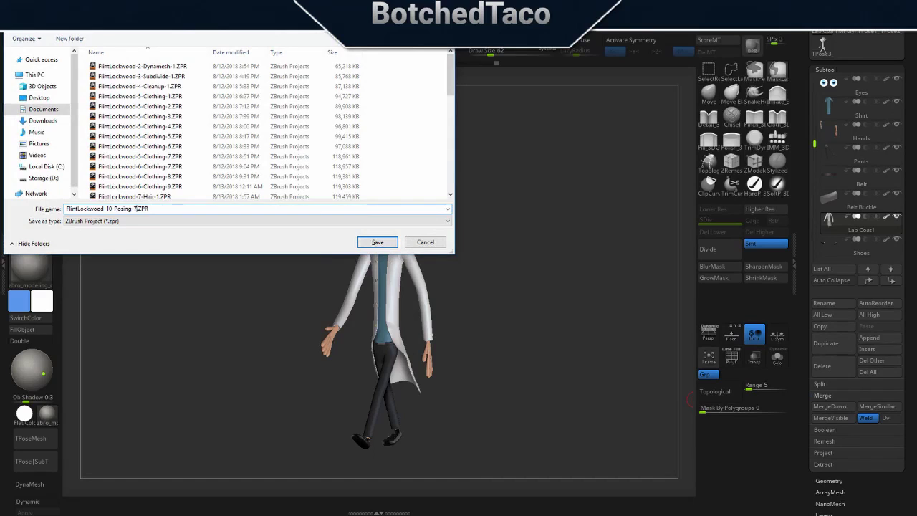
{"action": "key", "text": "Return"}
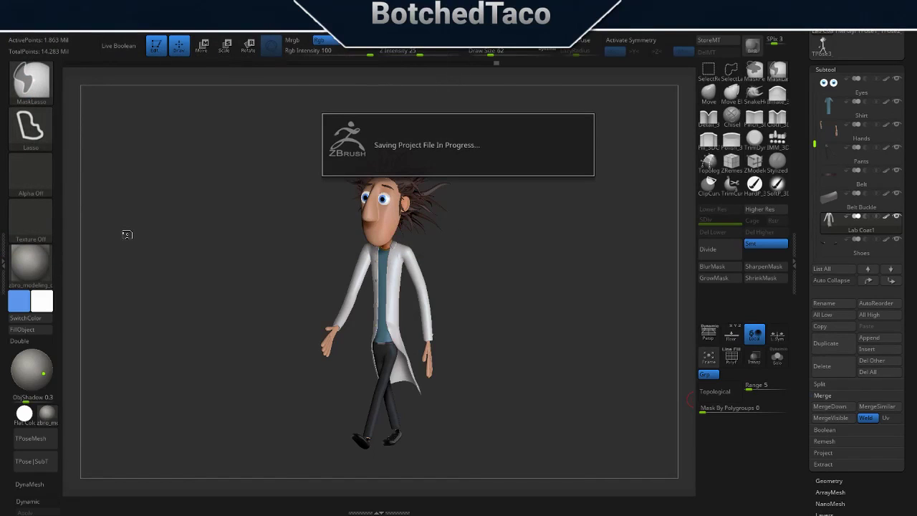